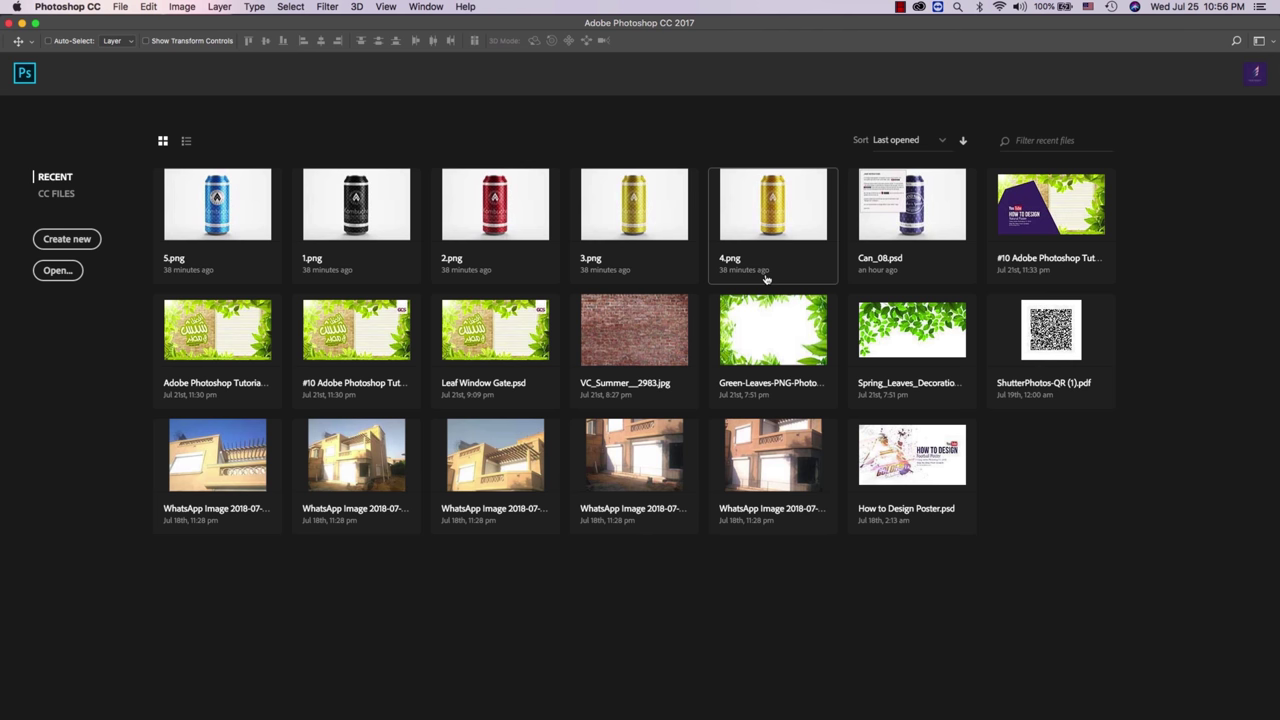
# Step: Create a blank A5 print document, 14.8 × 21 cm at 300 pixels/inch, in centimetres
pyautogui.click(120, 7)
pyautogui.click(125, 24)
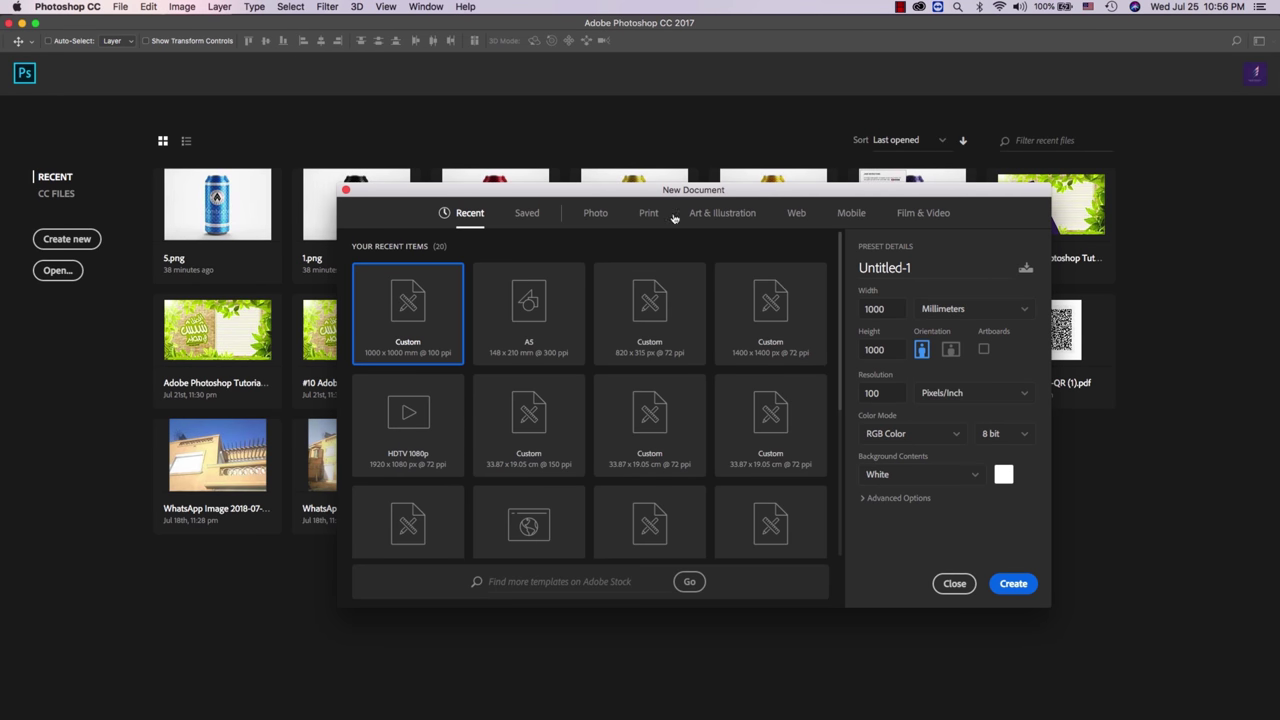
pyautogui.click(649, 216)
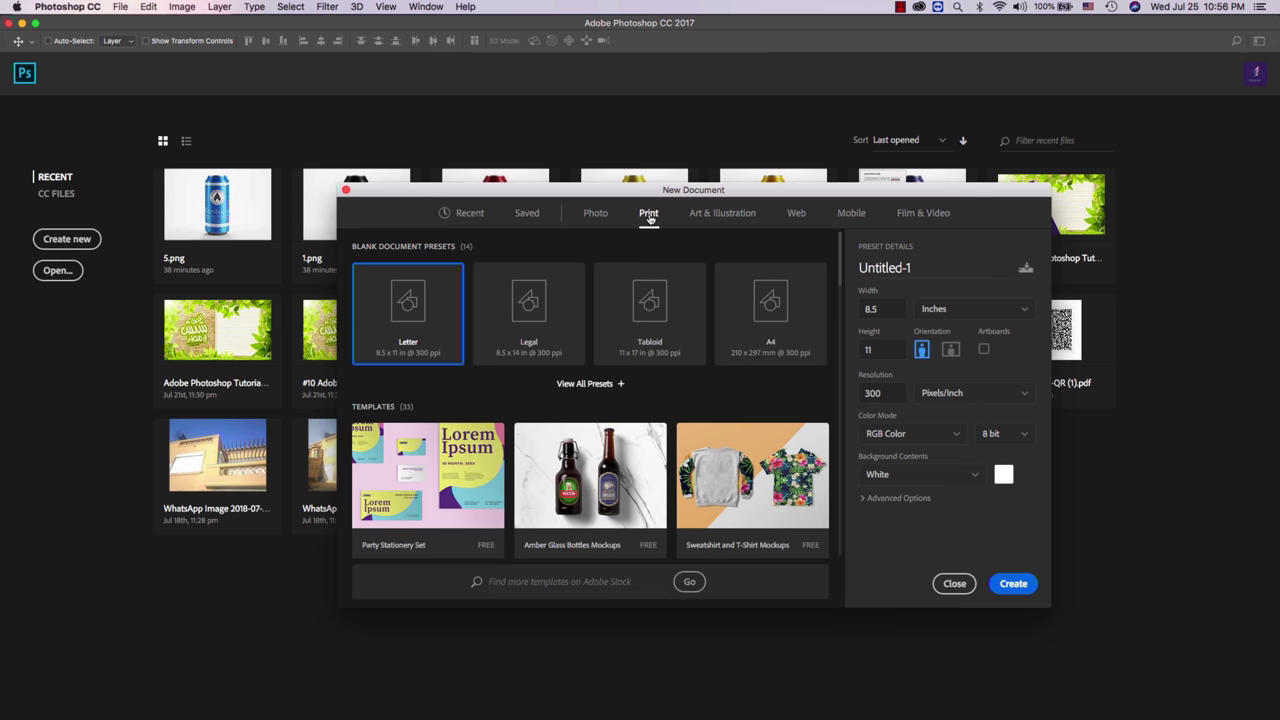
pyautogui.click(598, 384)
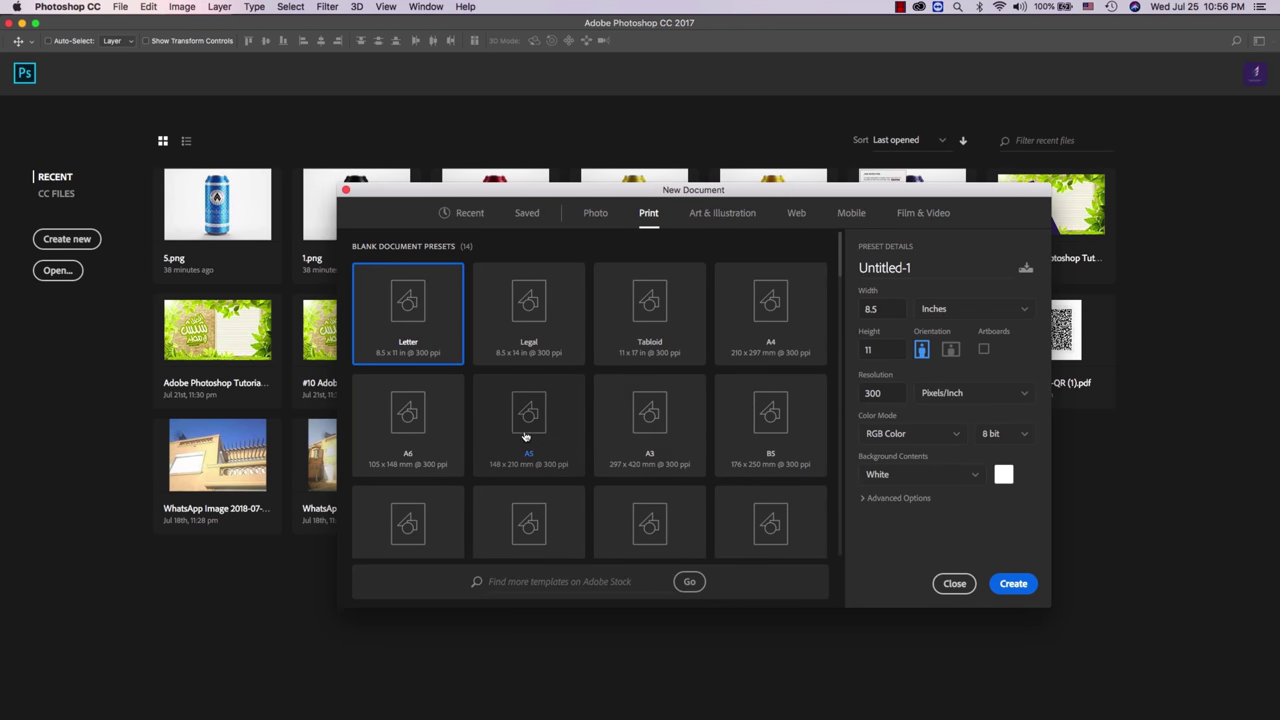
pyautogui.scroll(-2, 518, 447)
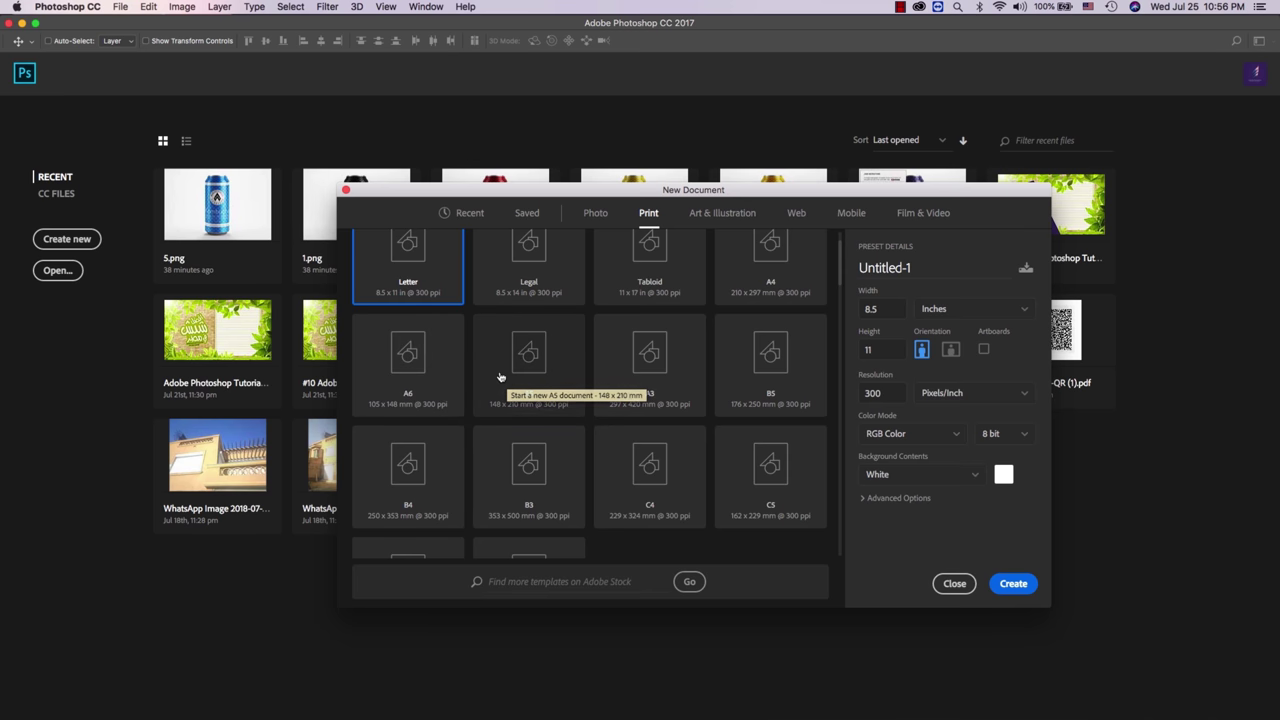
pyautogui.click(501, 377)
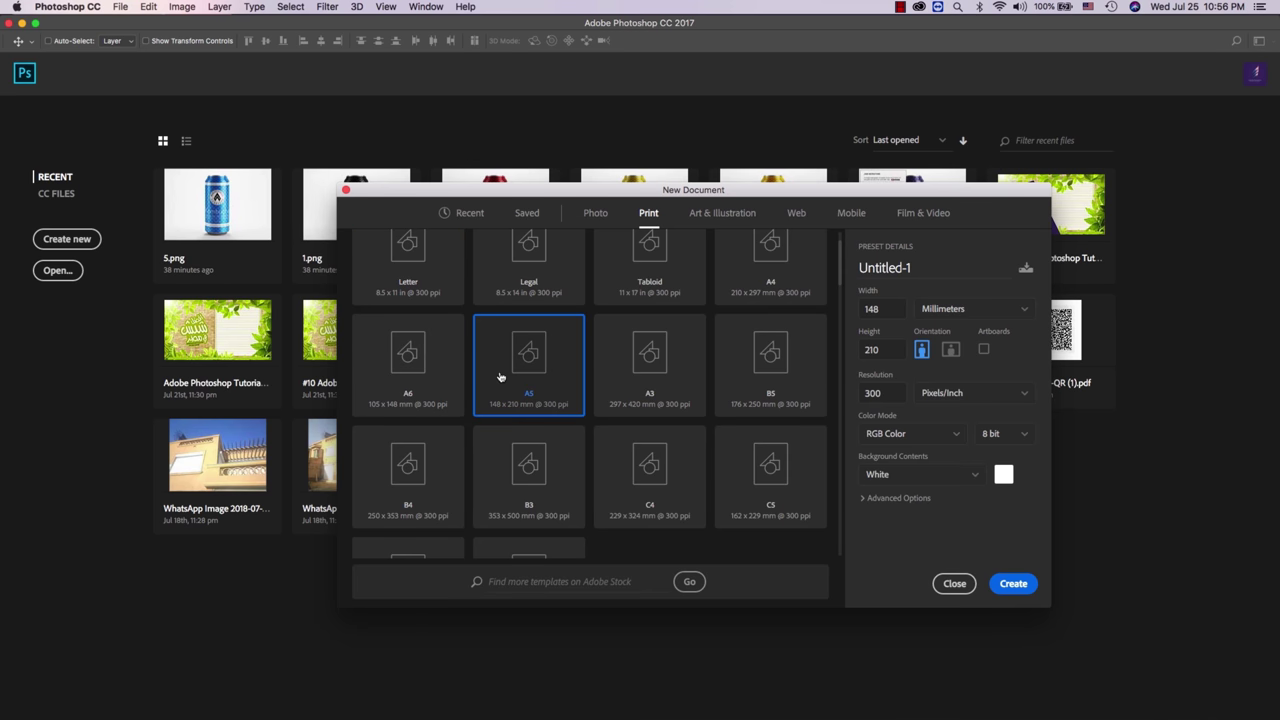
pyautogui.click(949, 314)
pyautogui.click(944, 377)
pyautogui.doubleClick(881, 312)
pyautogui.doubleClick(880, 350)
pyautogui.click(1007, 588)
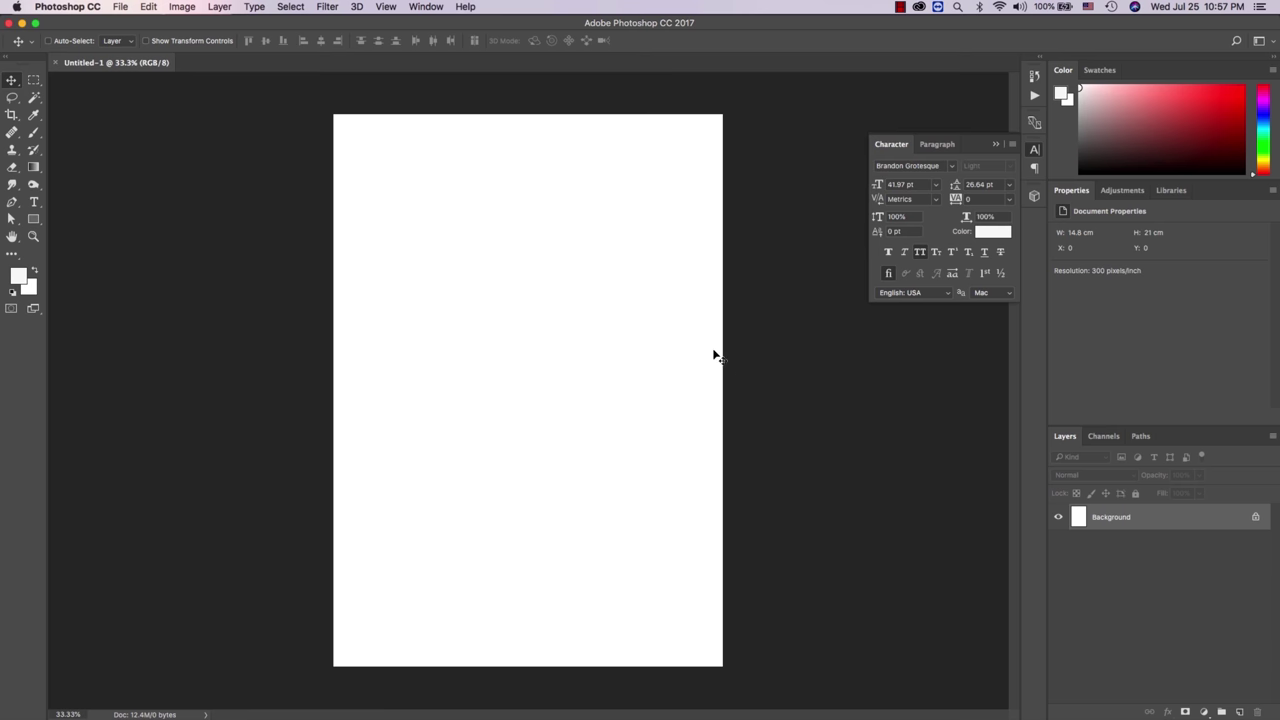
# Step: Select the Rectangle tool and turn on View > Rulers
pyautogui.click(36, 222)
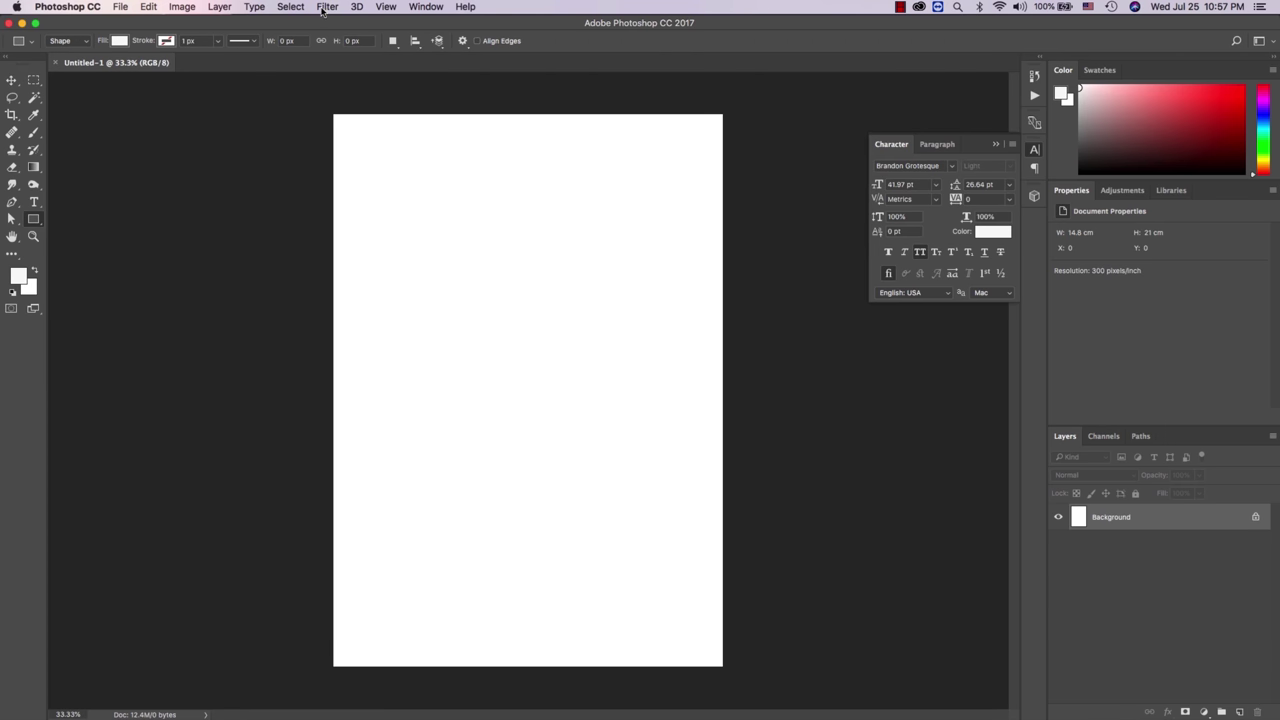
pyautogui.click(383, 7)
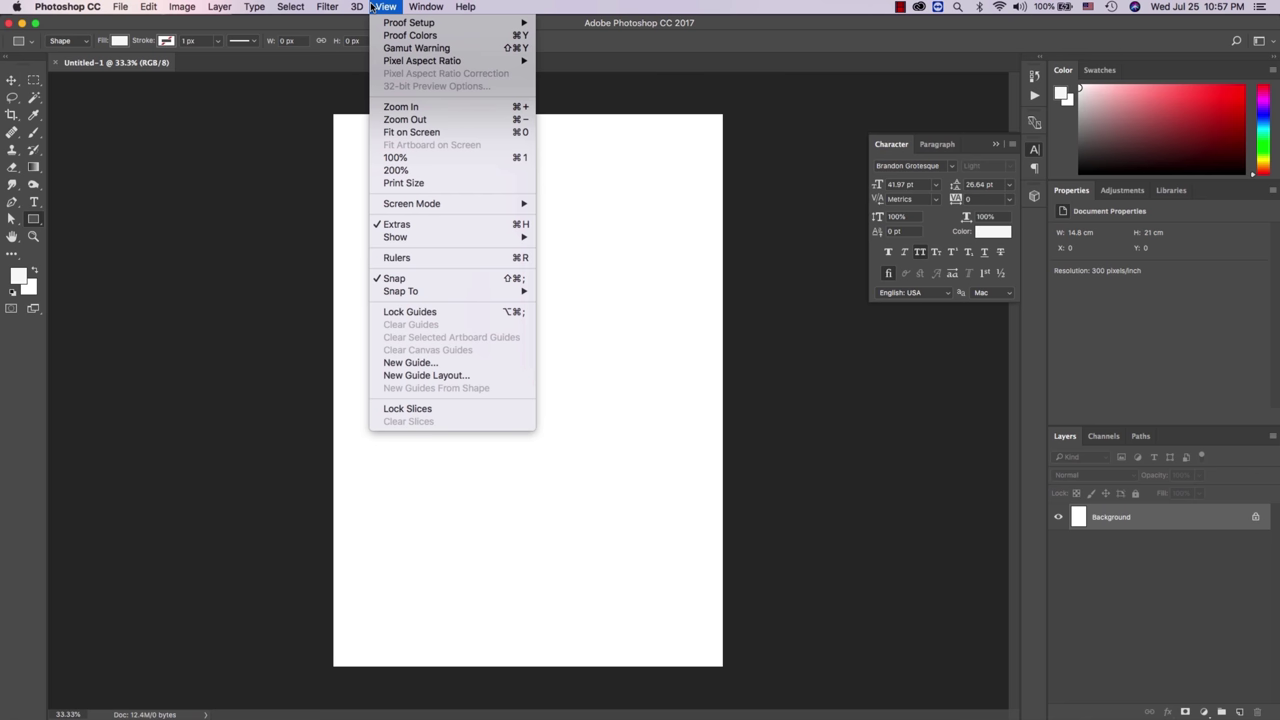
pyautogui.click(399, 258)
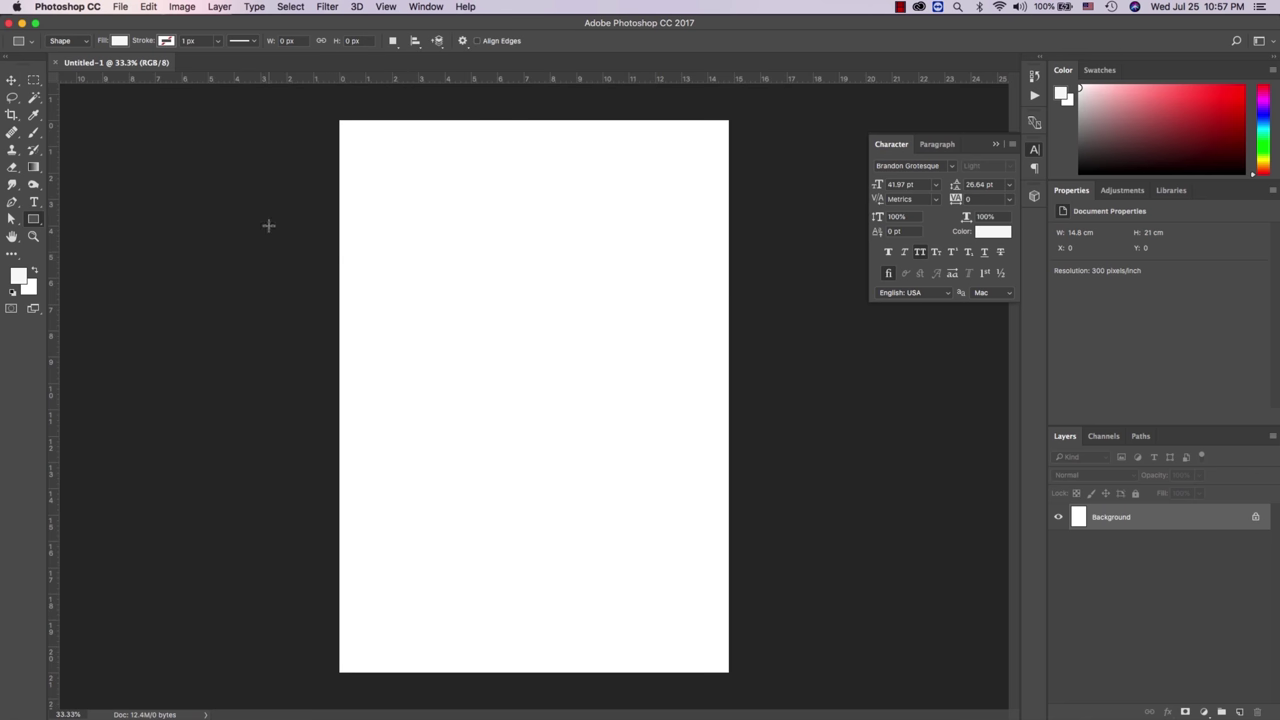
# Step: Drag guides onto all four page edges plus vertical and horizontal centre lines
pyautogui.moveTo(55, 236); pyautogui.dragTo(340, 197)
pyautogui.moveTo(390, 82); pyautogui.dragTo(389, 120)
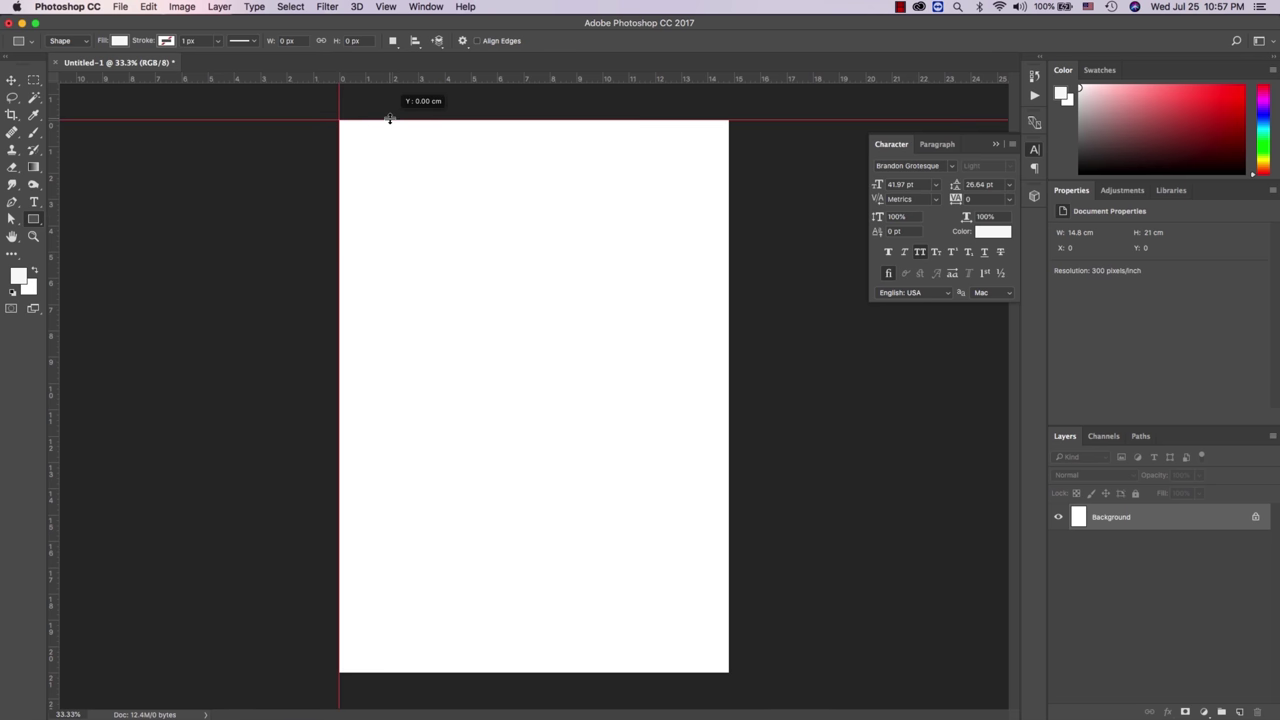
pyautogui.moveTo(52, 236); pyautogui.dragTo(728, 183)
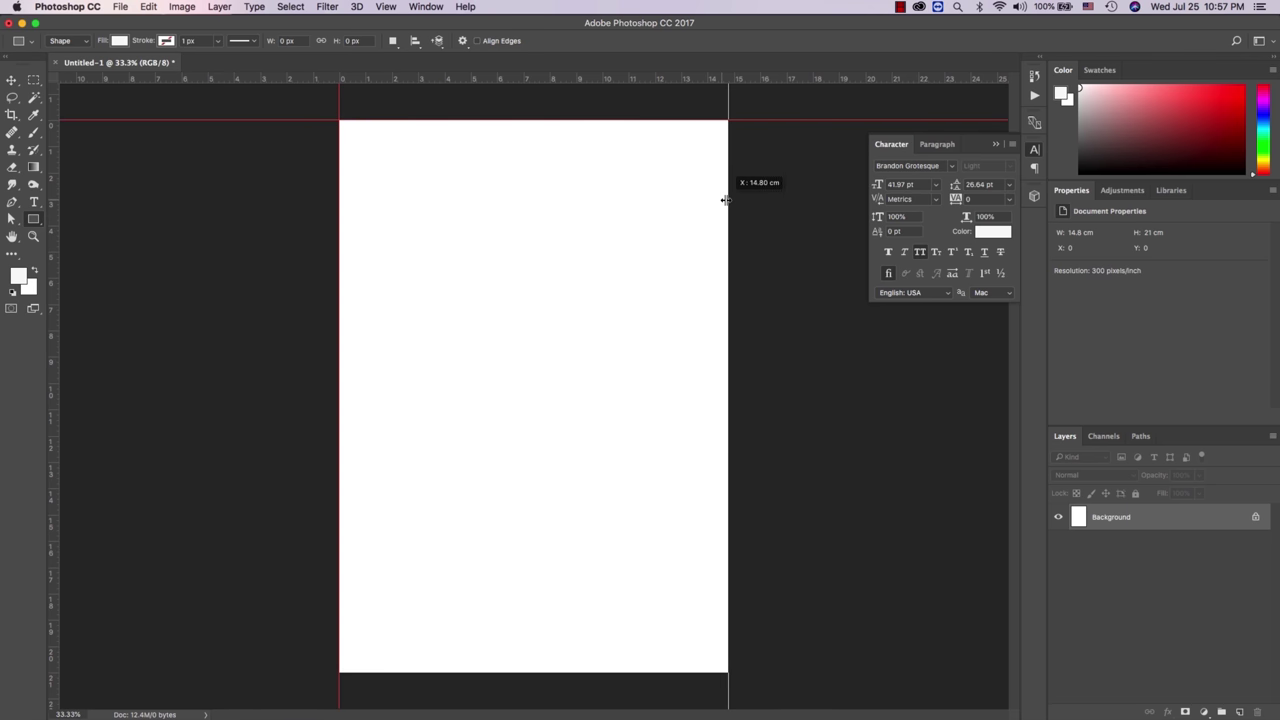
pyautogui.moveTo(666, 77); pyautogui.dragTo(622, 668)
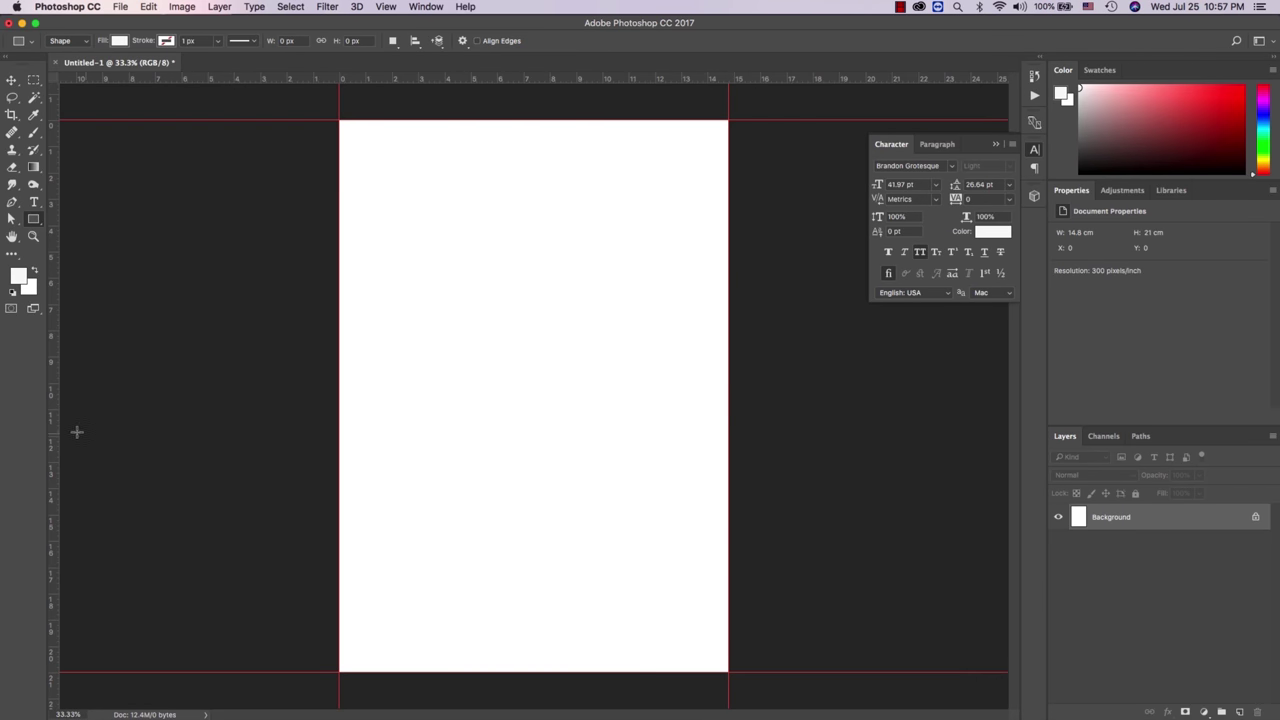
pyautogui.moveTo(55, 434); pyautogui.dragTo(534, 412)
pyautogui.moveTo(578, 80); pyautogui.dragTo(593, 406)
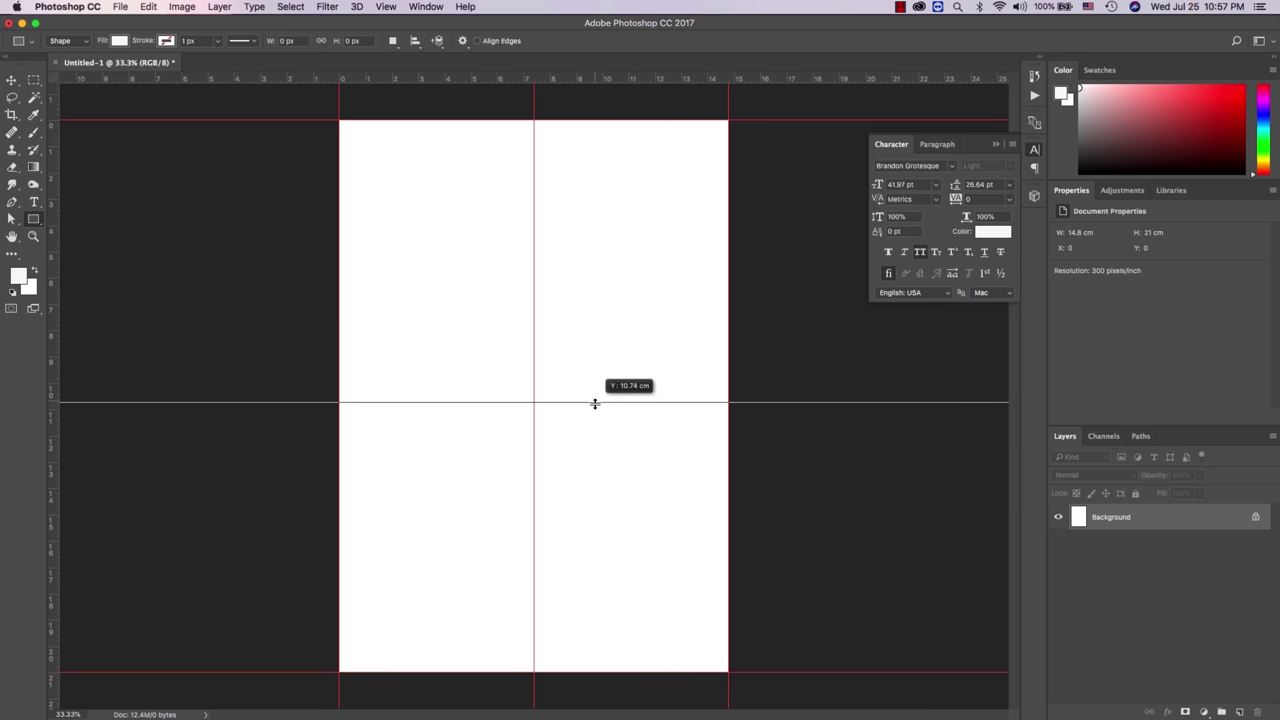
pyautogui.moveTo(593, 406); pyautogui.dragTo(595, 396)
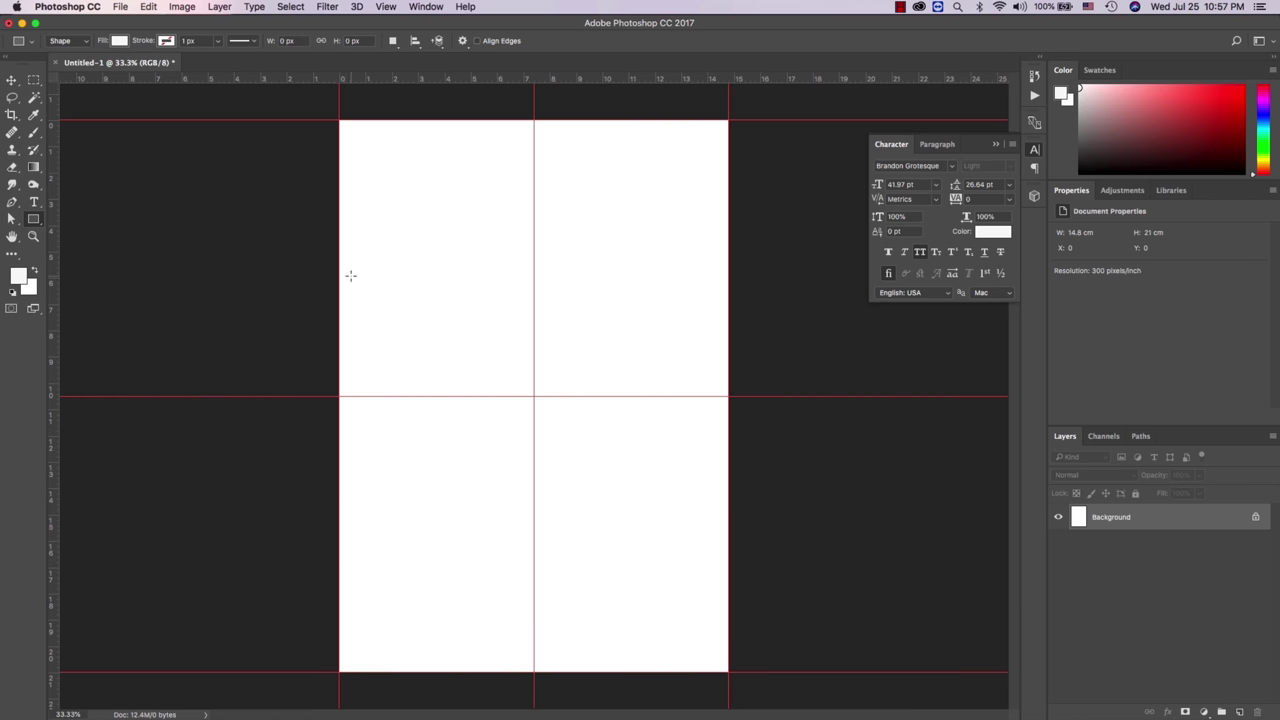
pyautogui.click(20, 274)
# Step: Set the foreground to black and draw a rectangle covering the whole page
pyautogui.moveTo(899, 455); pyautogui.dragTo(845, 475)
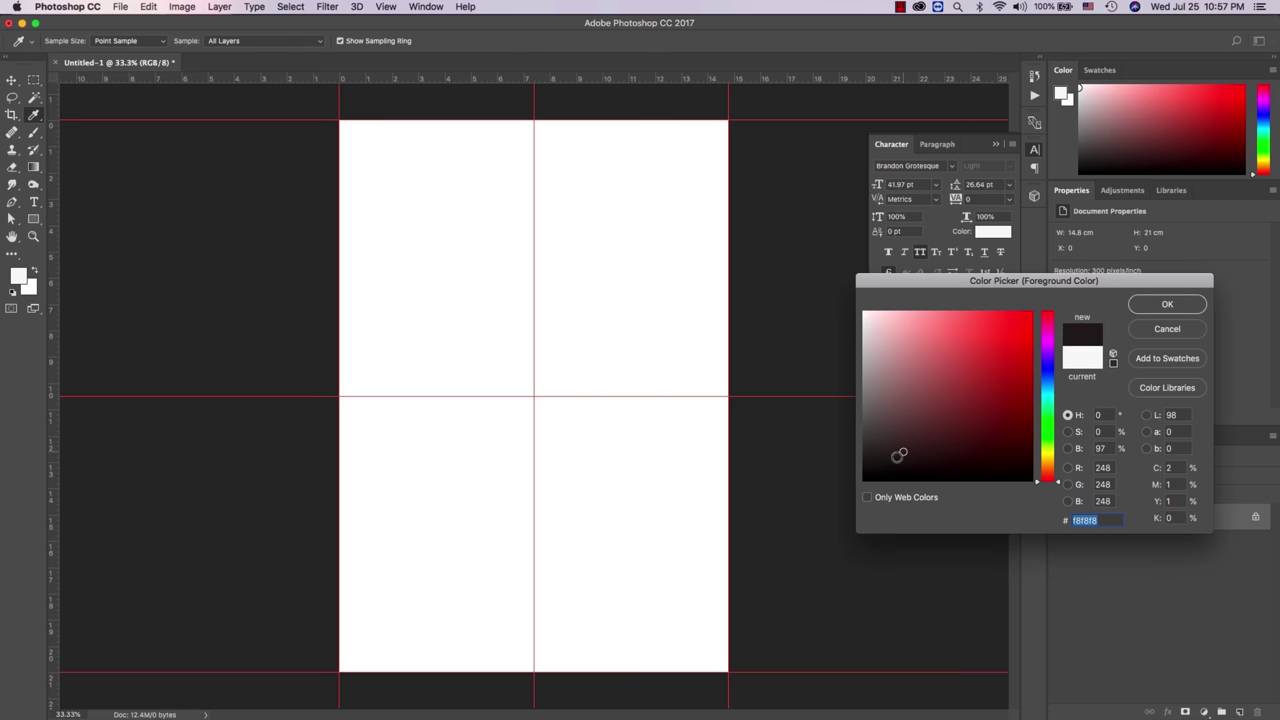
pyautogui.click(1131, 304)
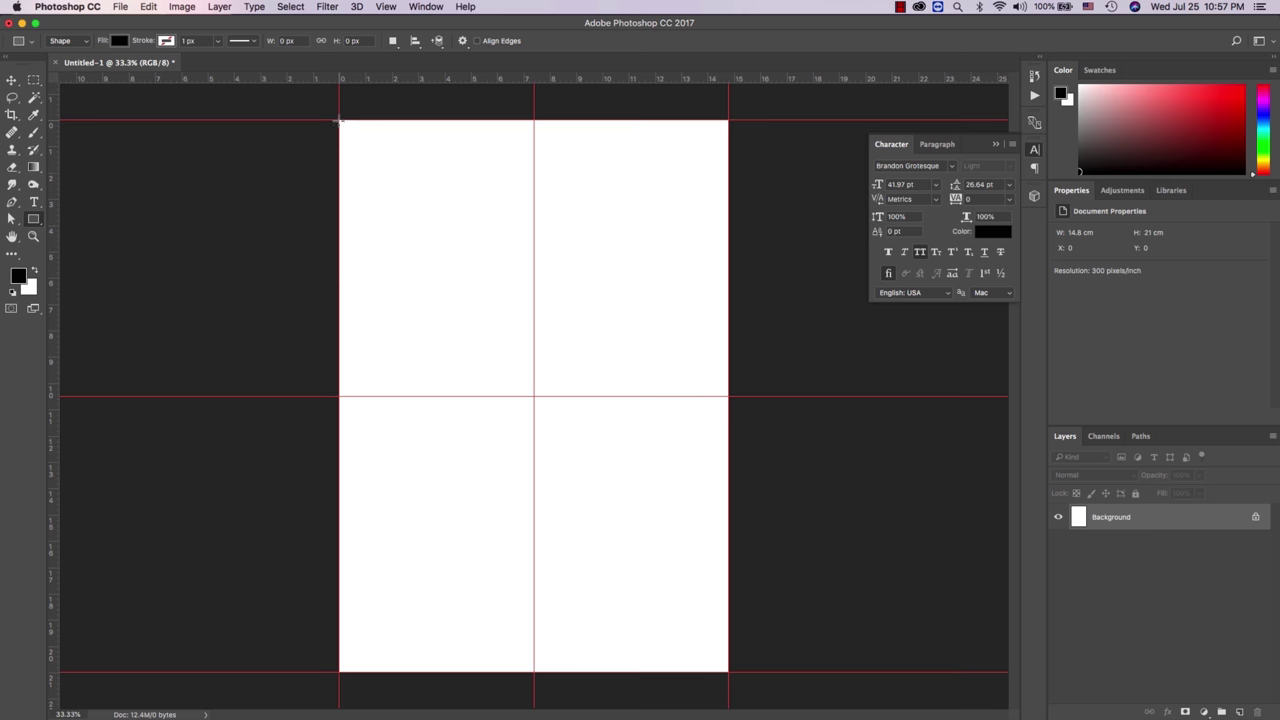
pyautogui.moveTo(341, 121); pyautogui.dragTo(727, 672)
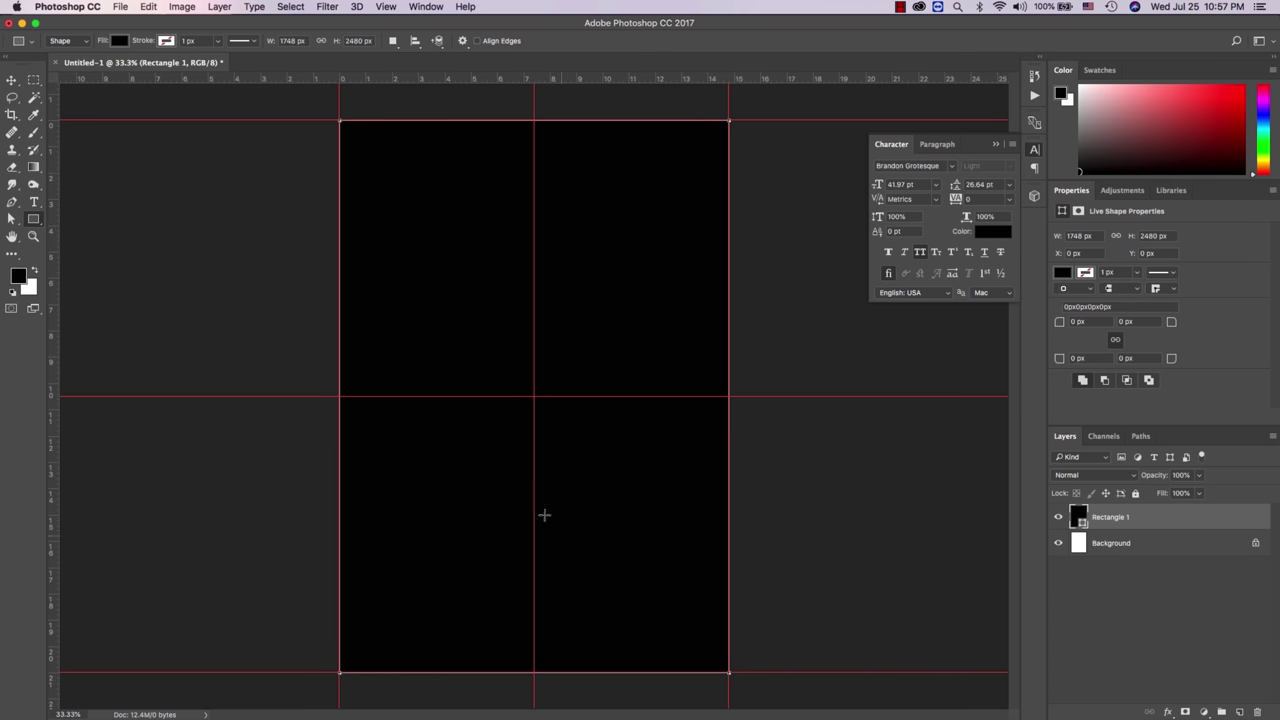
# Step: Hide the rulers and the guides (Ctrl+;)
pyautogui.click(387, 8)
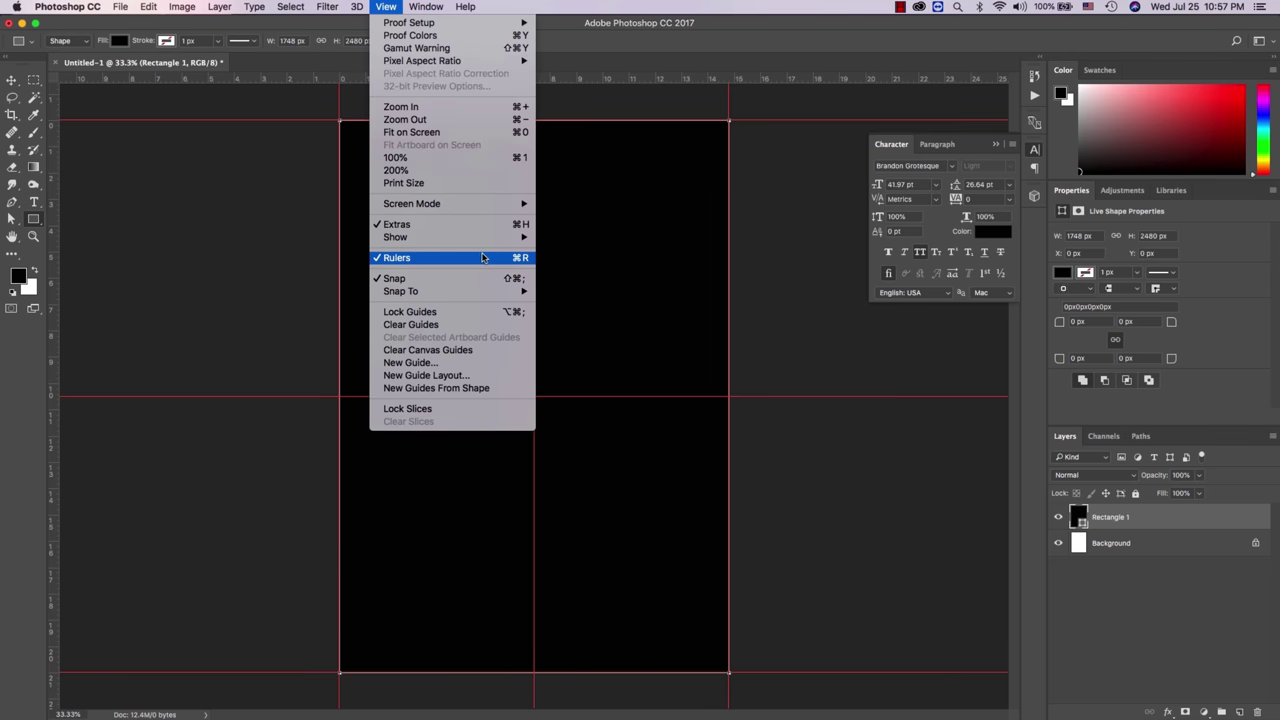
pyautogui.click(521, 259)
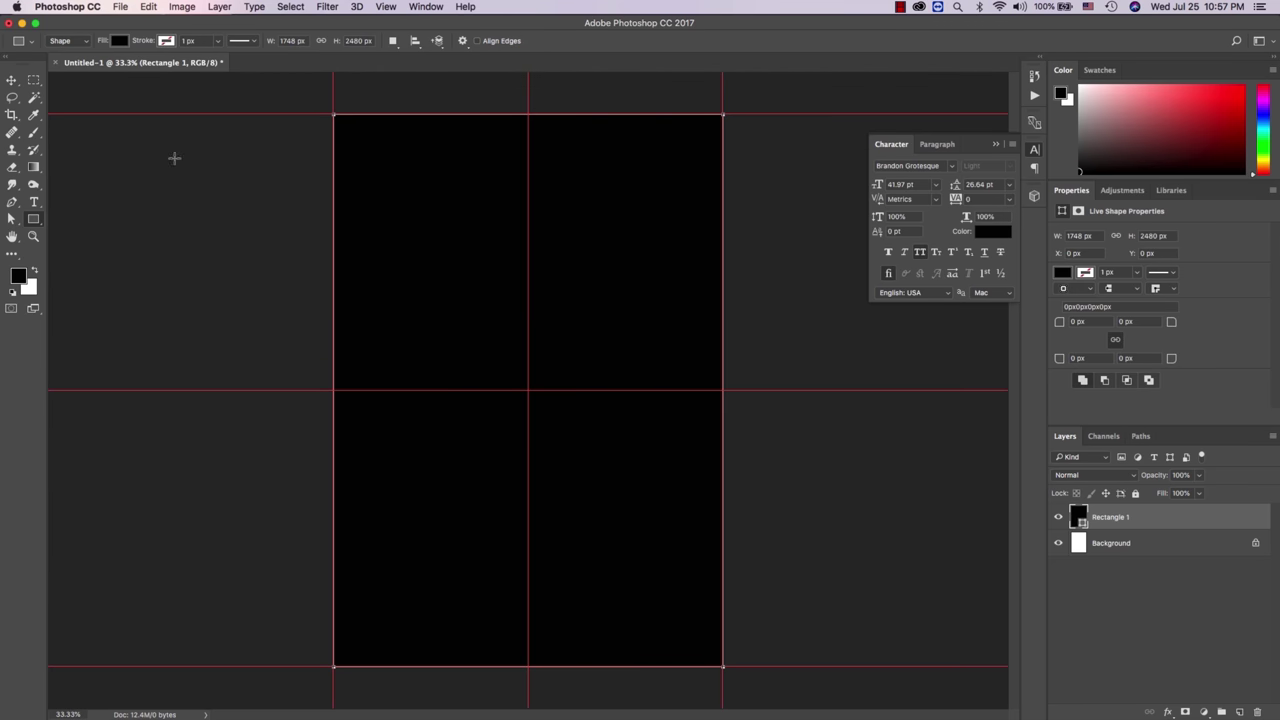
pyautogui.click(14, 84)
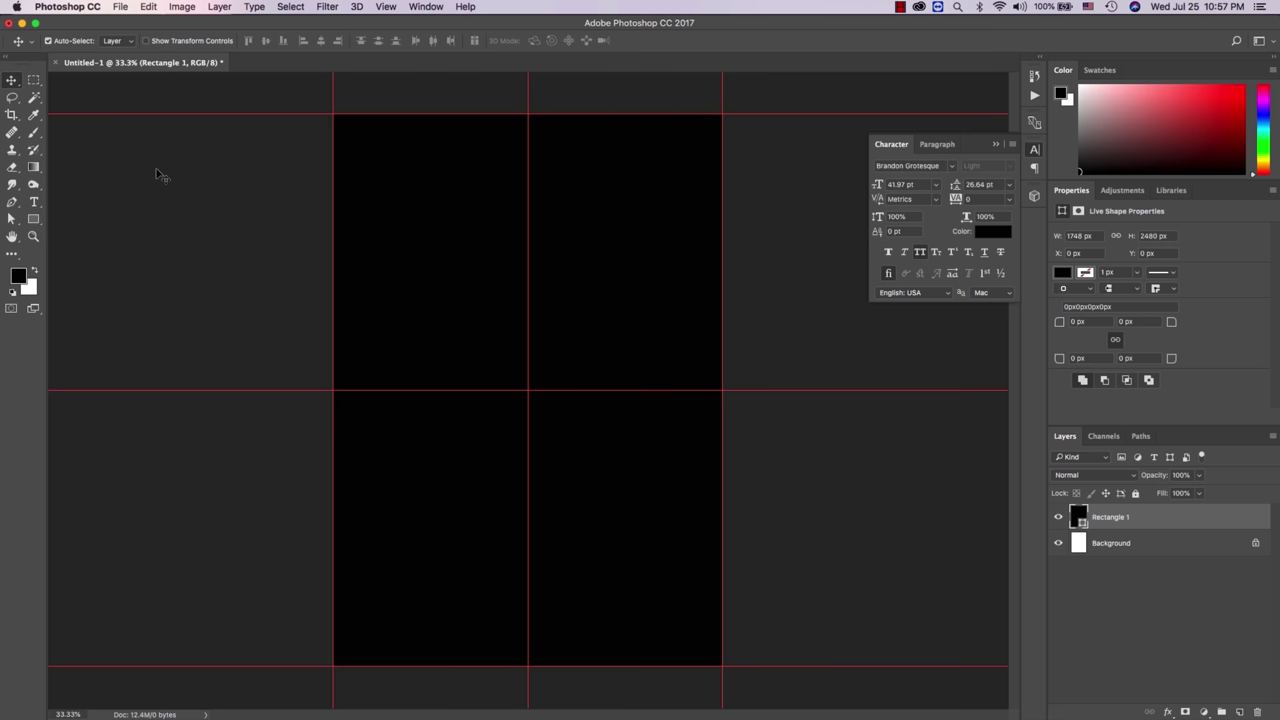
pyautogui.hotkey('ctrl', ';')
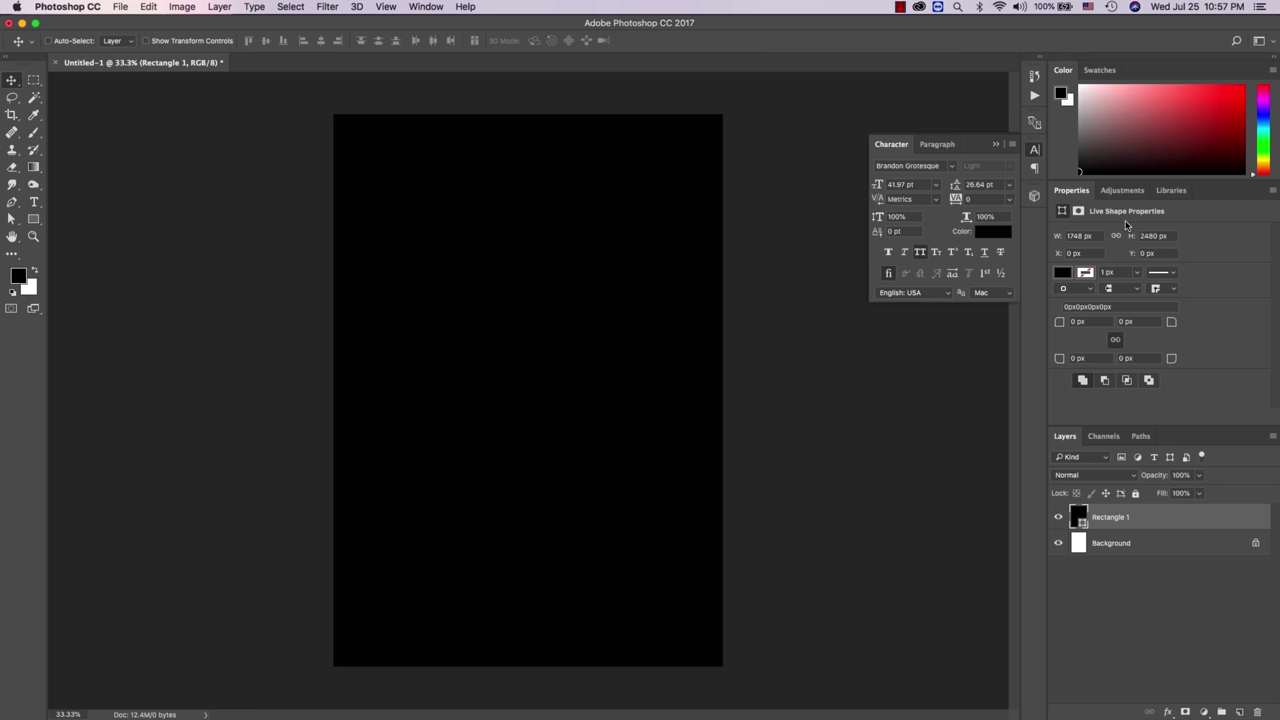
pyautogui.click(1171, 191)
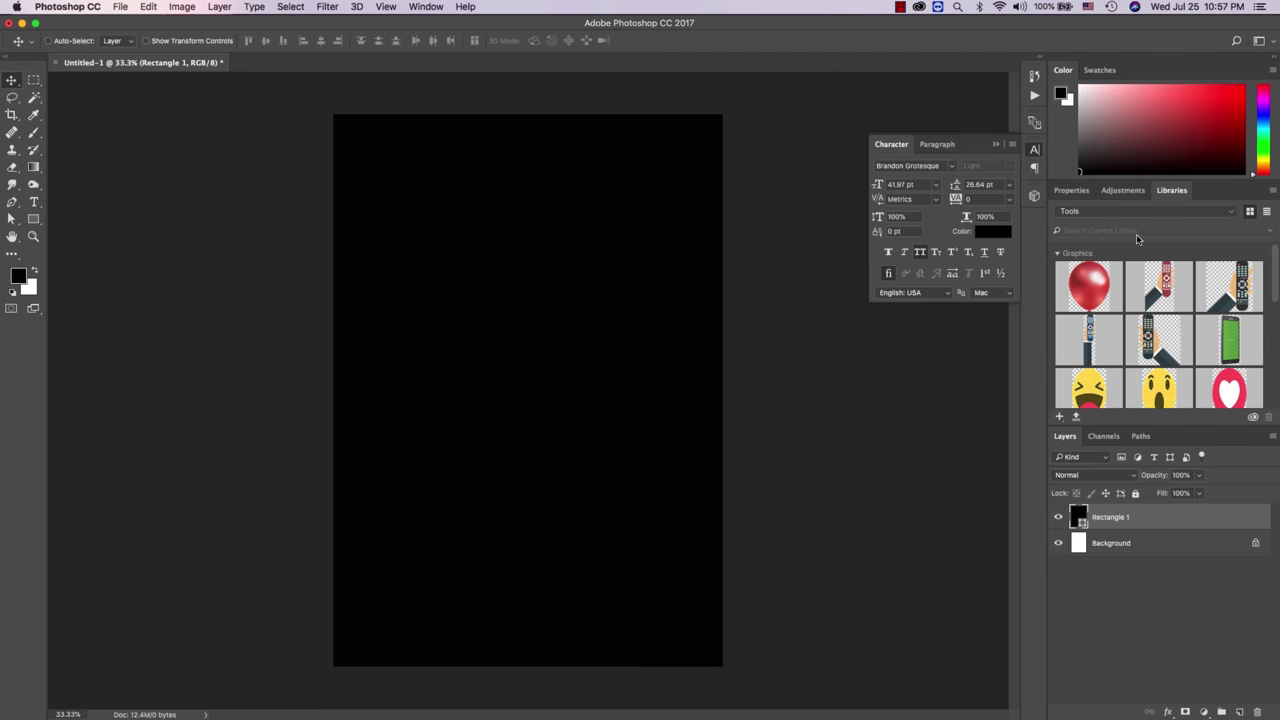
# Step: Place the library balloon graphic on the poster, shrink it and nudge it down-left
pyautogui.moveTo(1107, 283); pyautogui.dragTo(605, 257)
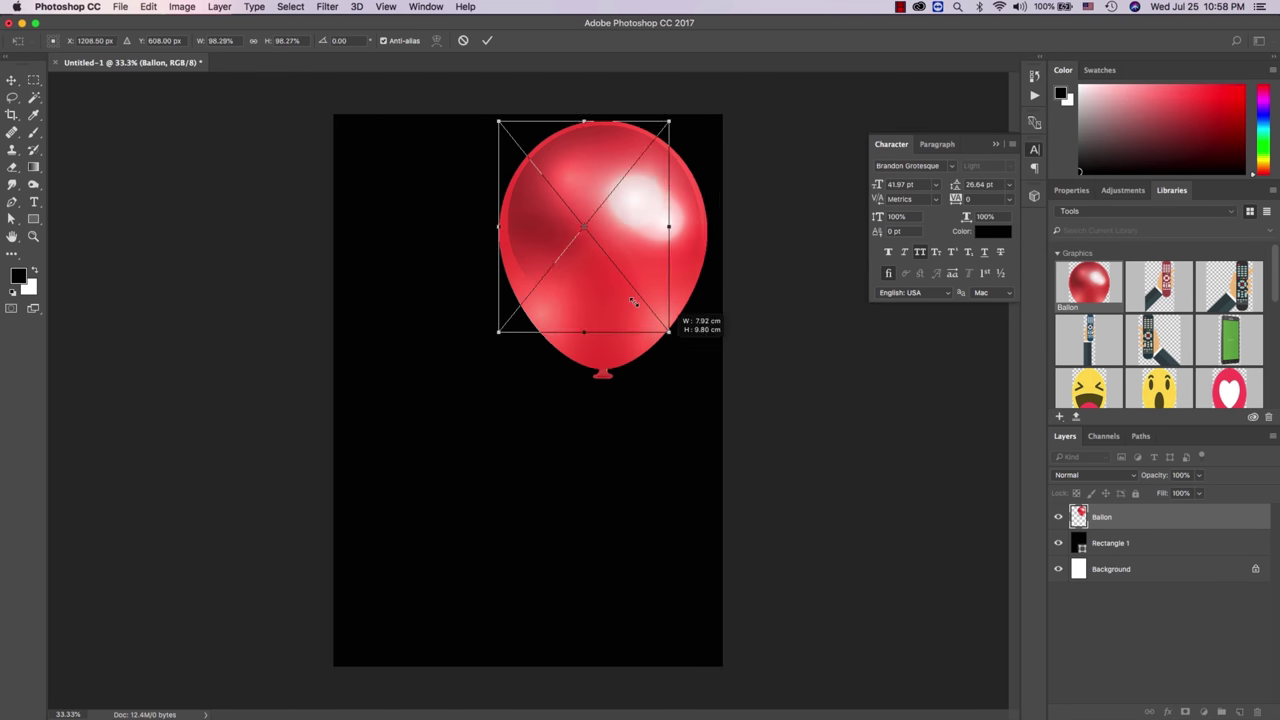
pyautogui.moveTo(712, 383); pyautogui.dragTo(634, 291)
pyautogui.press('Return')
pyautogui.moveTo(580, 322); pyautogui.dragTo(561, 369)
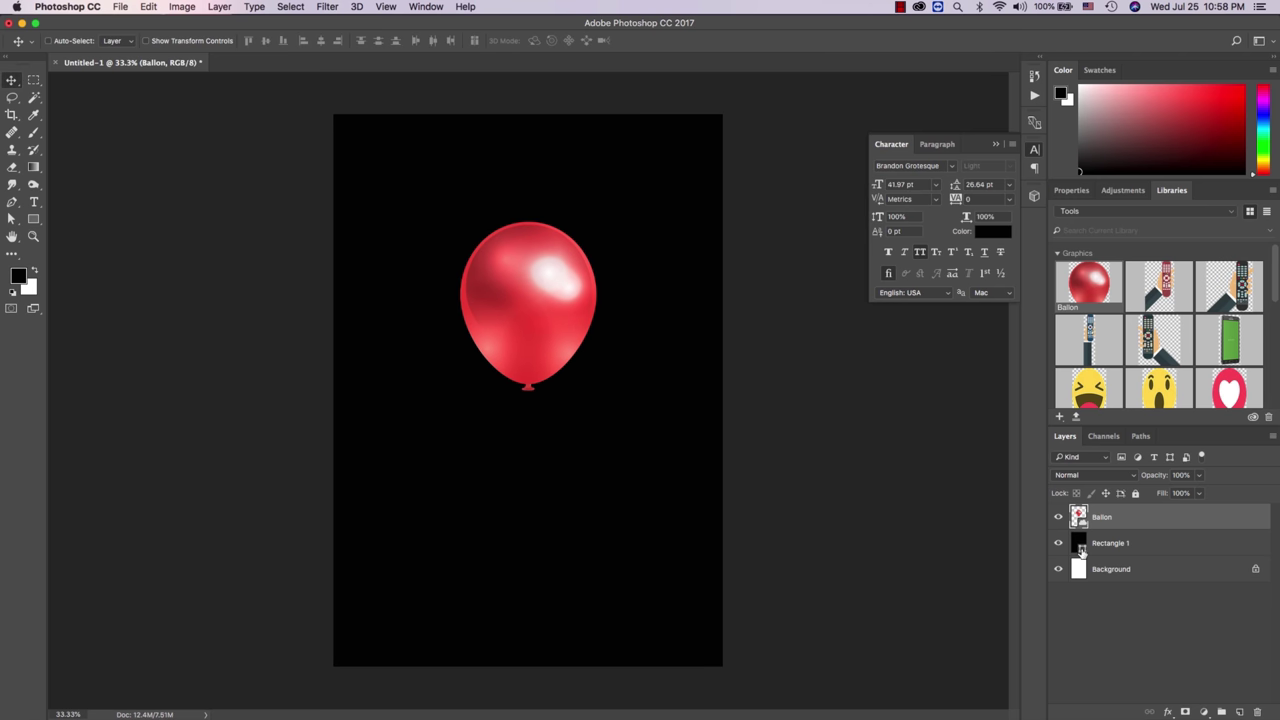
# Step: Refill the background rectangle with dark red aa3935
pyautogui.doubleClick(1081, 548)
pyautogui.click(586, 299)
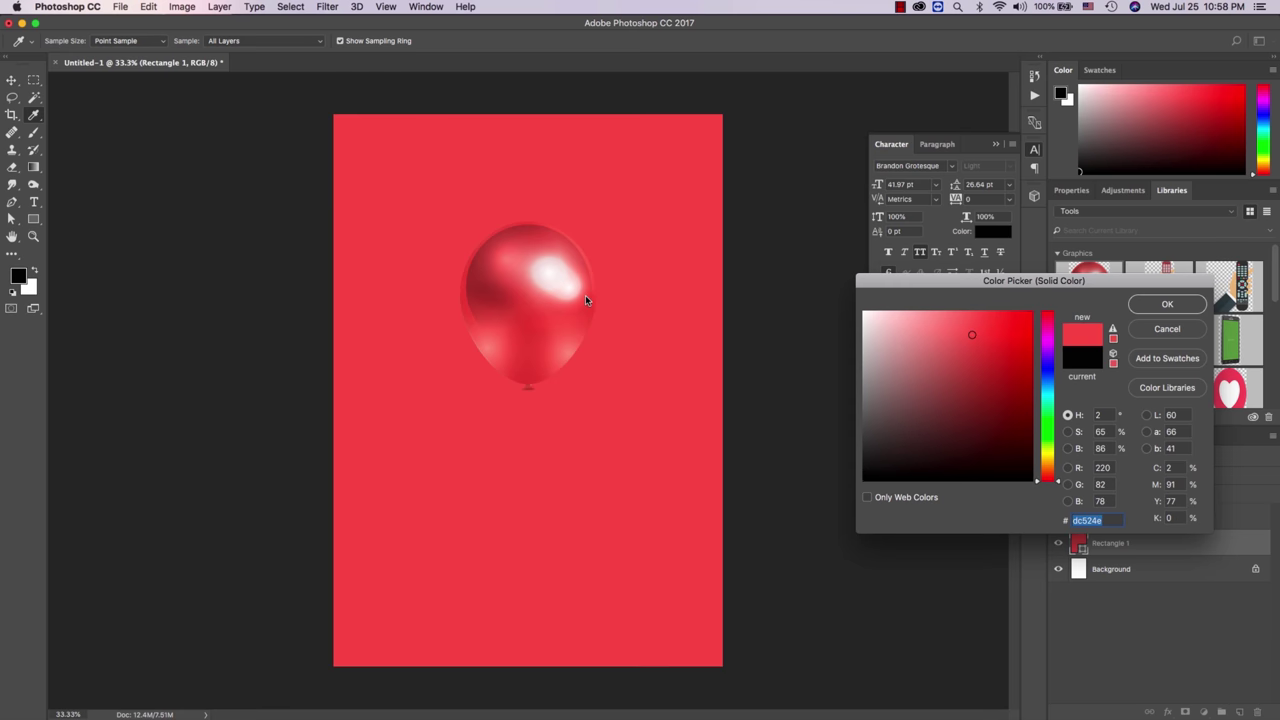
pyautogui.press('Return')
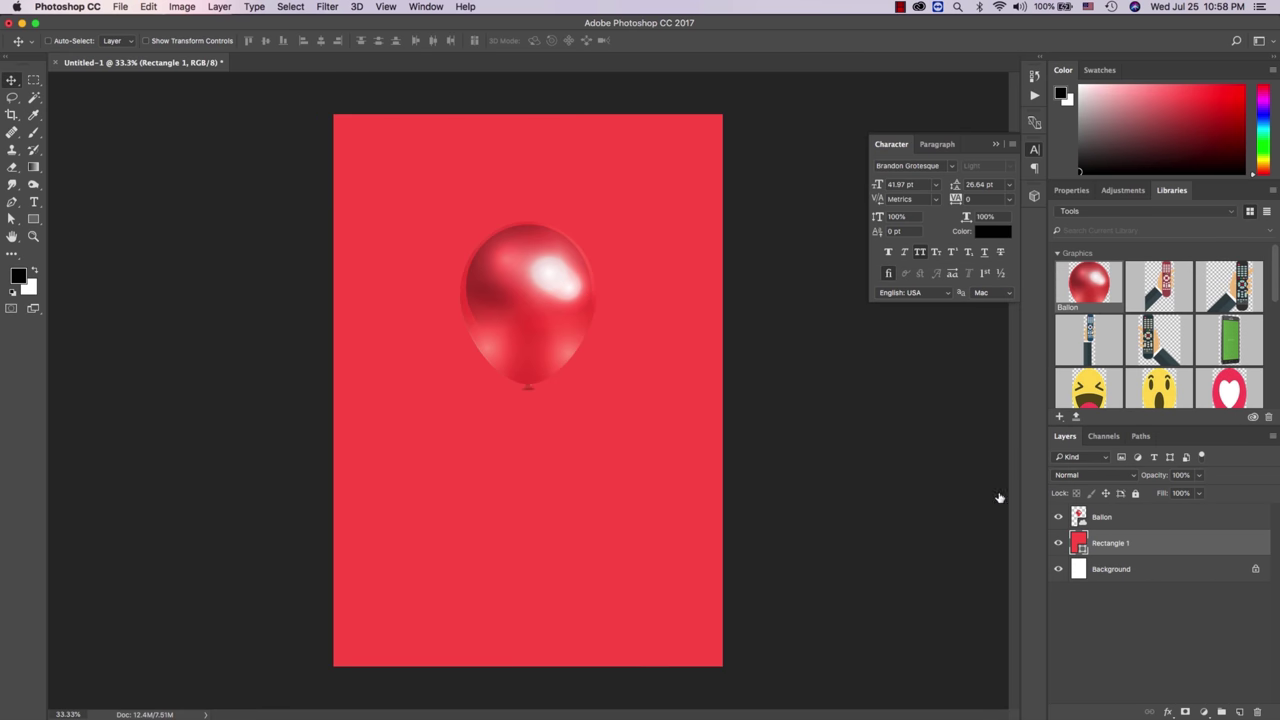
pyautogui.doubleClick(1081, 548)
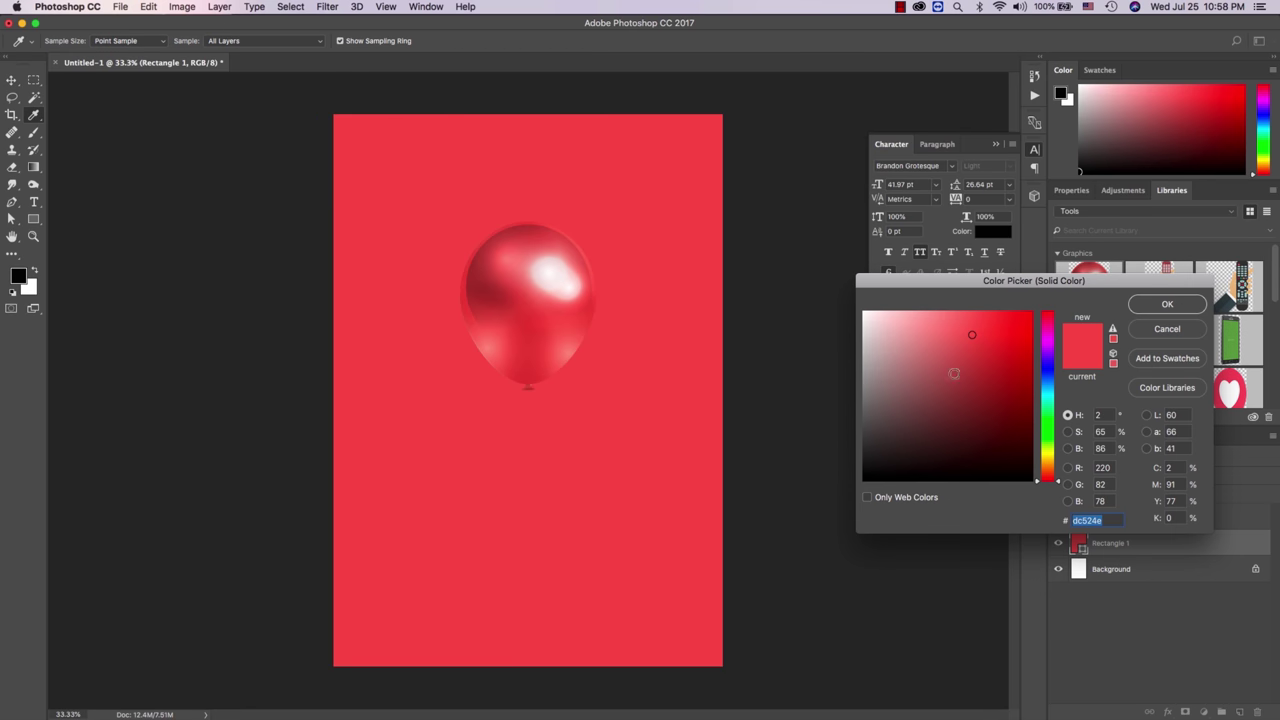
pyautogui.click(979, 367)
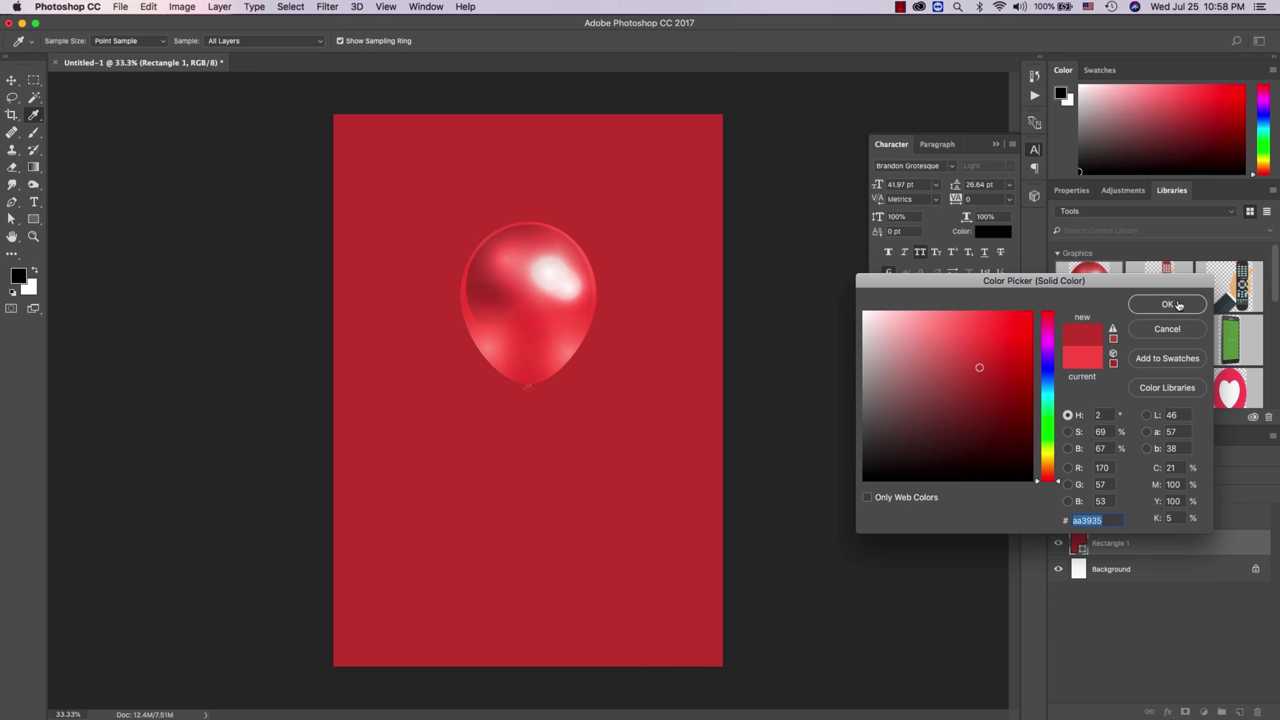
pyautogui.click(1170, 305)
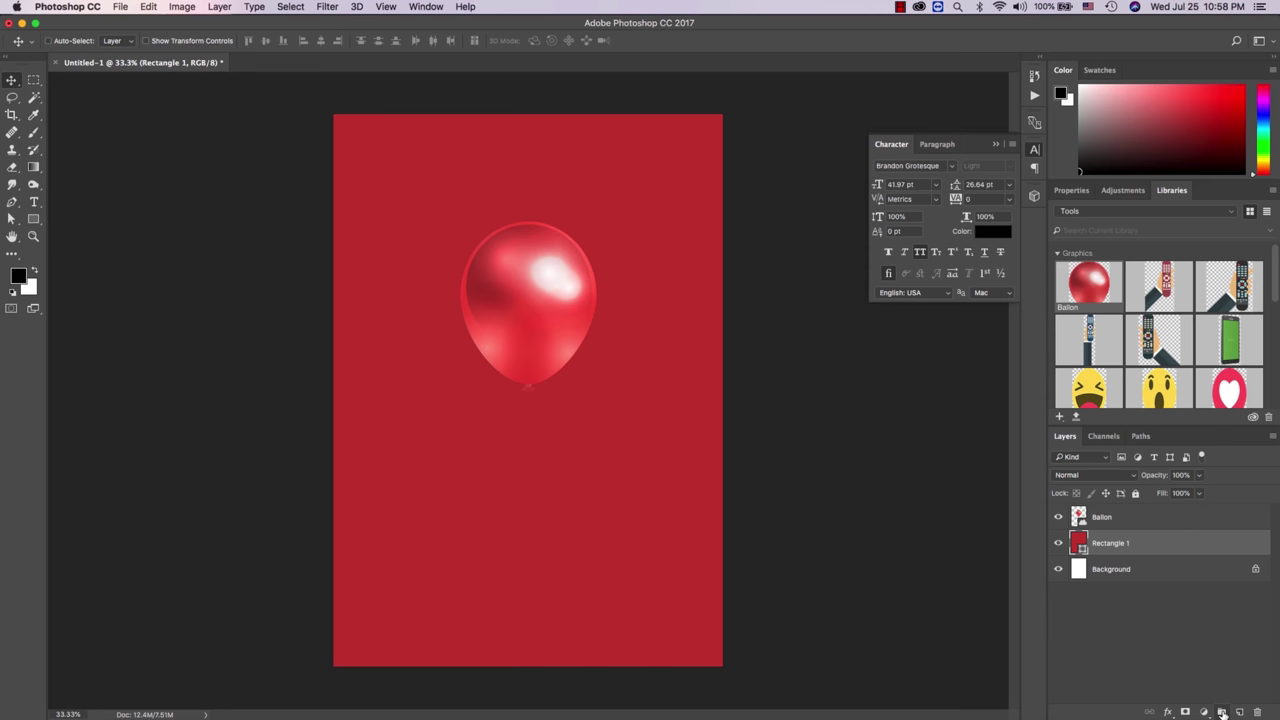
pyautogui.click(1222, 711)
# Step: Name the group Details, add Layer 1, and paint a soft white glow at the centre
pyautogui.write('O')
pyautogui.press('Return')
pyautogui.click(1239, 711)
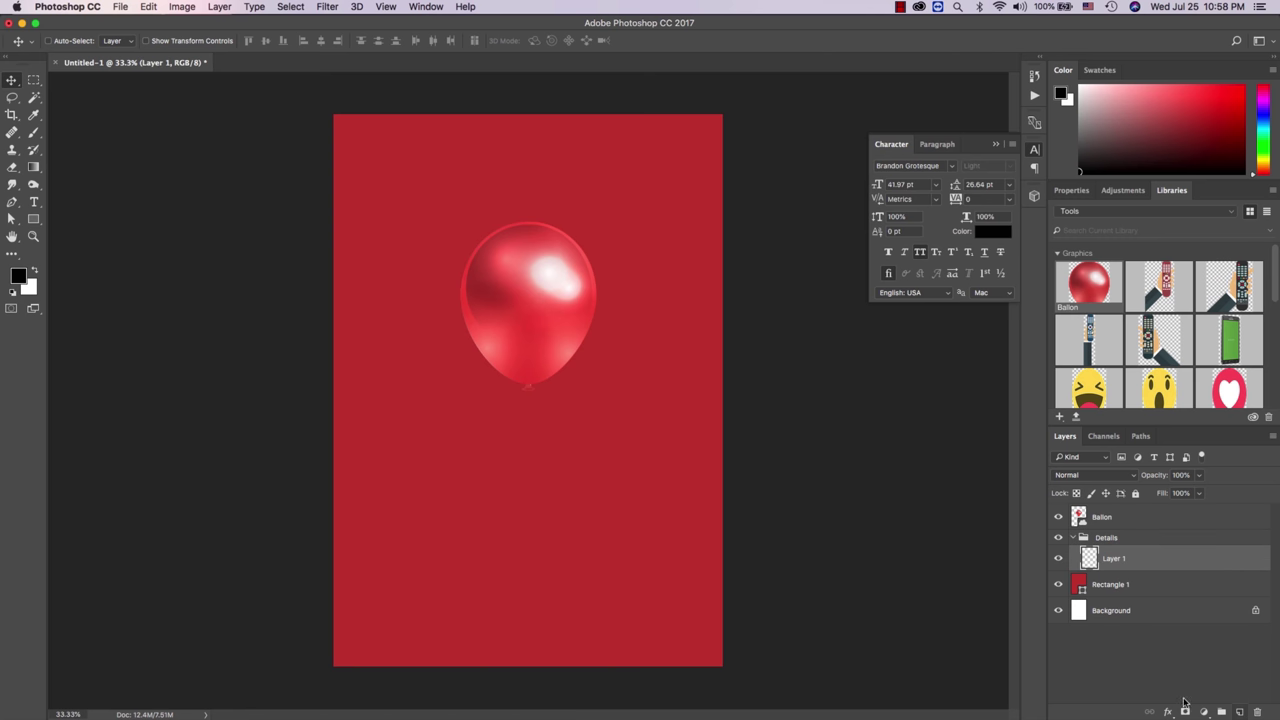
pyautogui.click(35, 271)
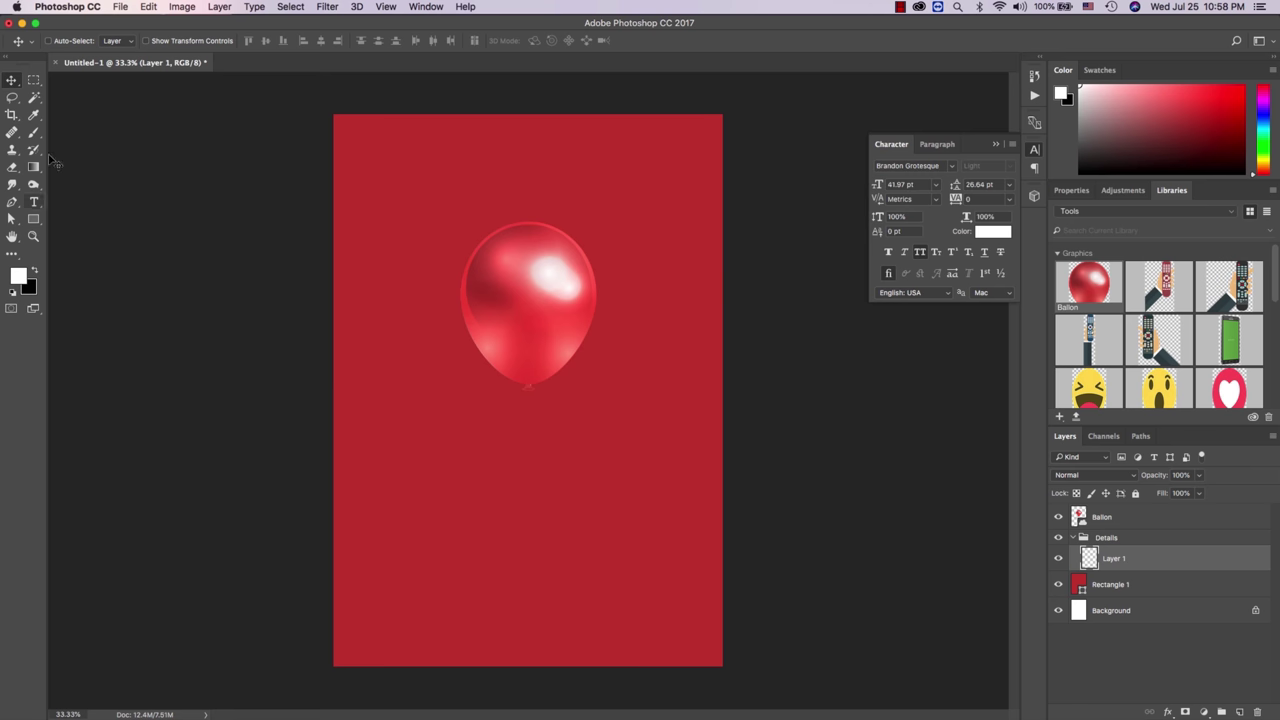
pyautogui.press('b')
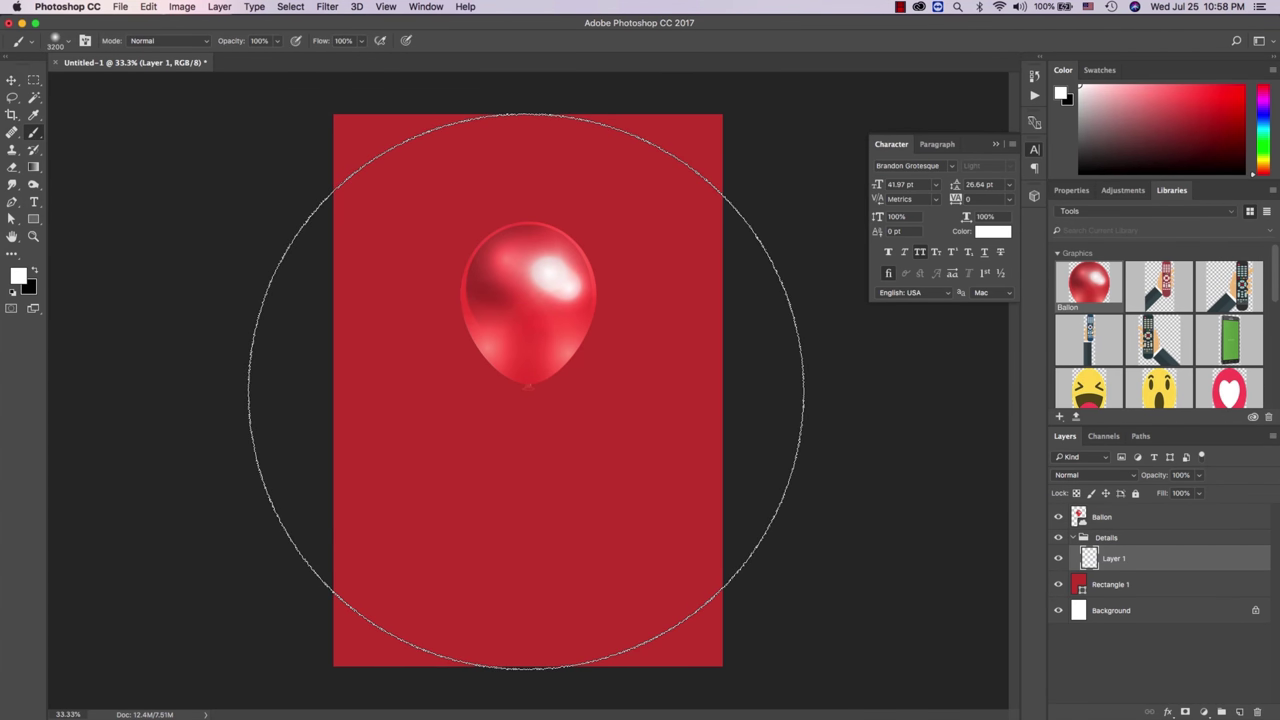
pyautogui.click(526, 386)
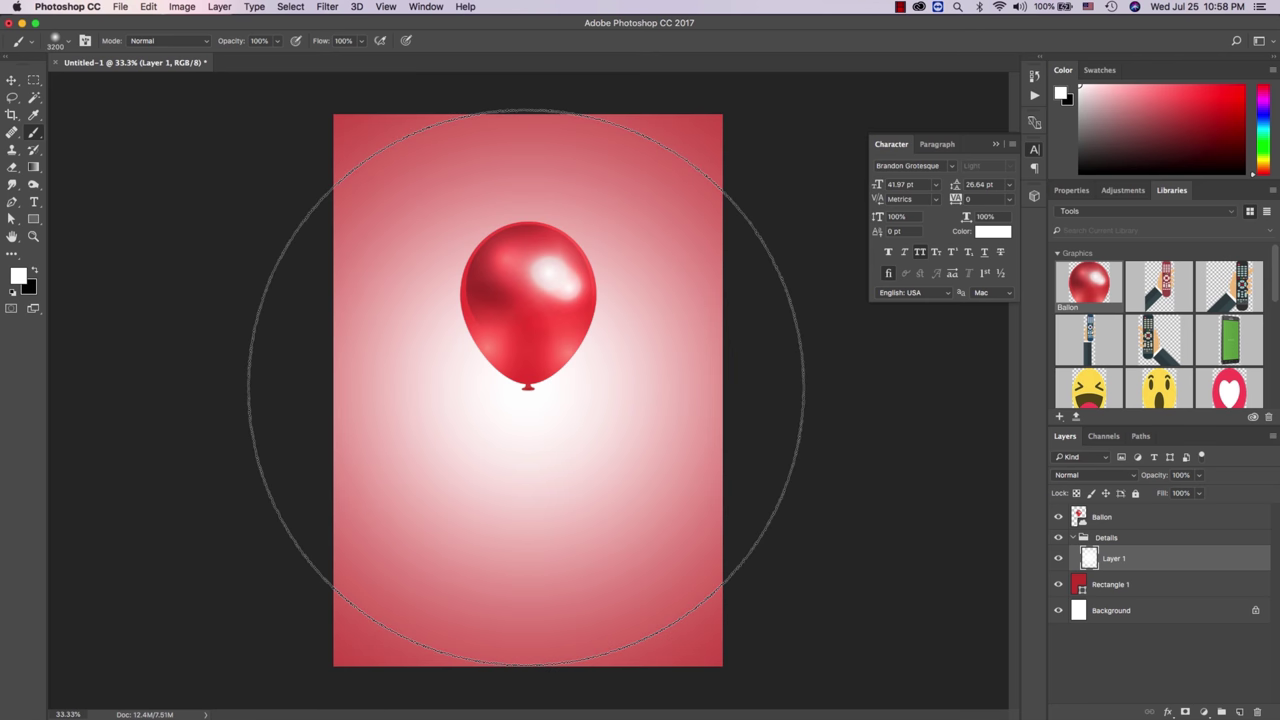
# Step: Blend the centre glow layer in Overlay at 69% opacity
pyautogui.click(1118, 478)
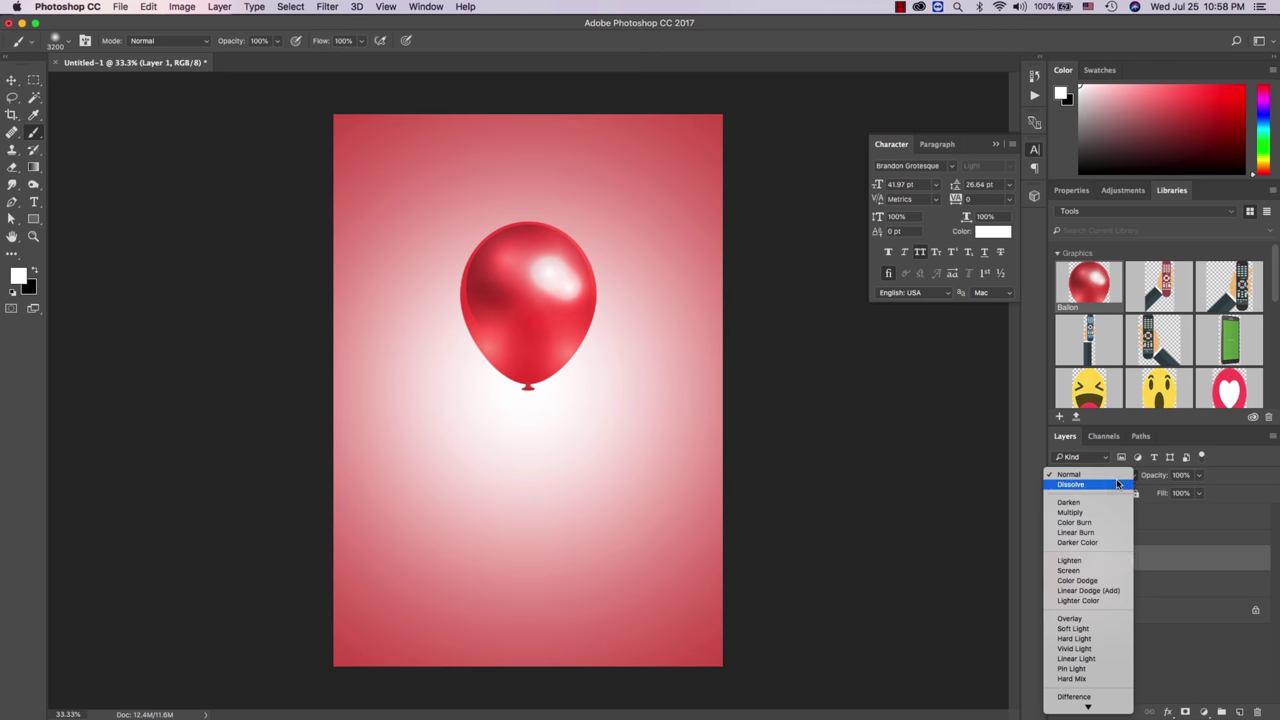
pyautogui.click(1080, 630)
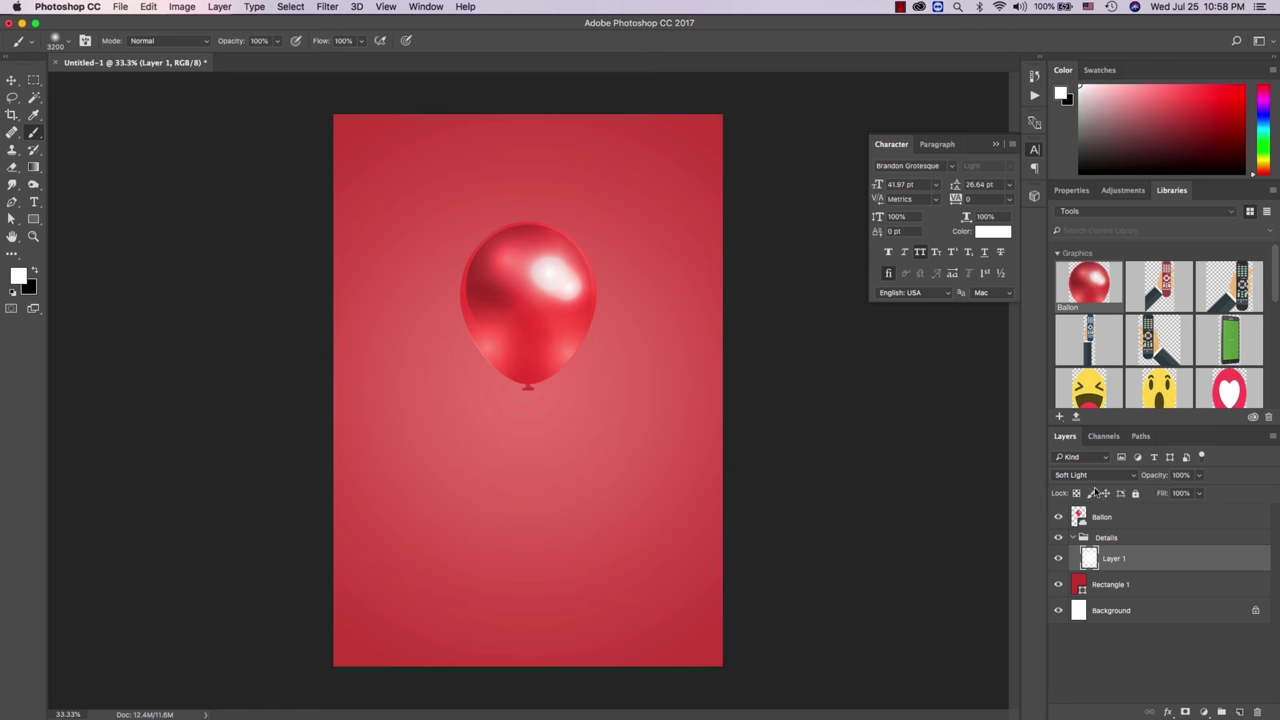
pyautogui.click(1095, 476)
pyautogui.click(1096, 470)
pyautogui.moveTo(1158, 476); pyautogui.dragTo(1141, 480)
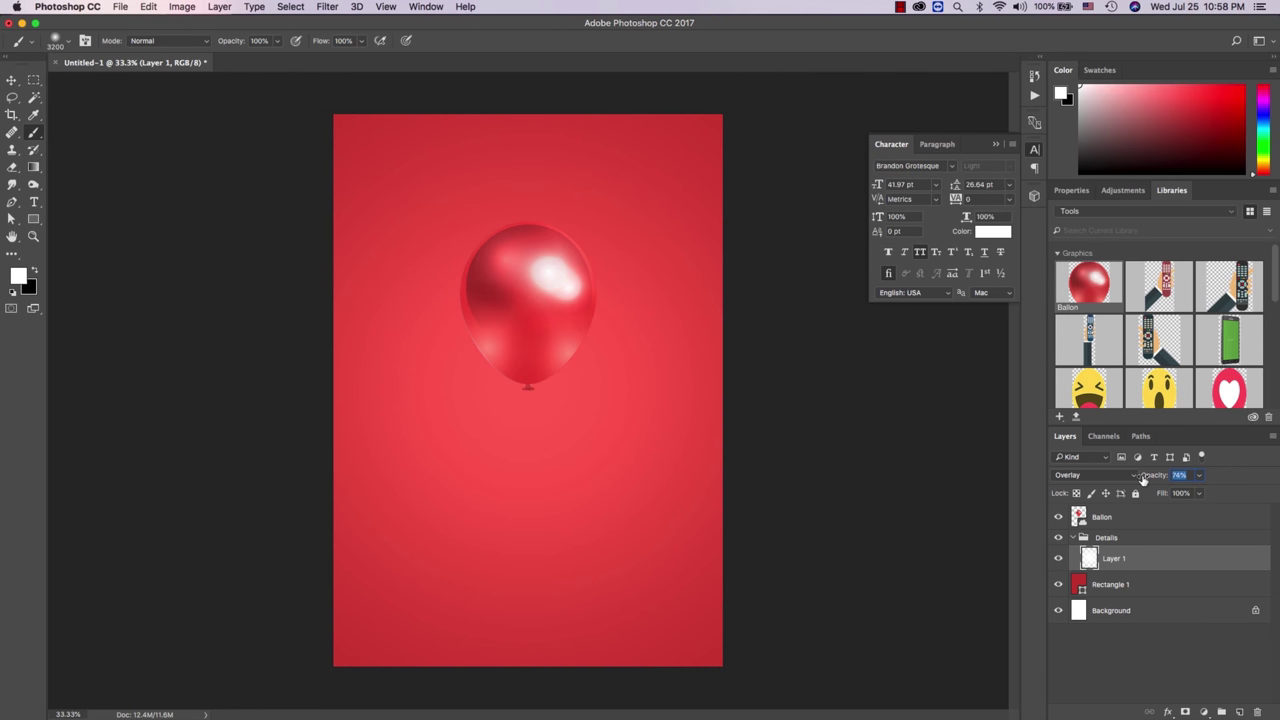
pyautogui.write('69')
pyautogui.click(834, 434)
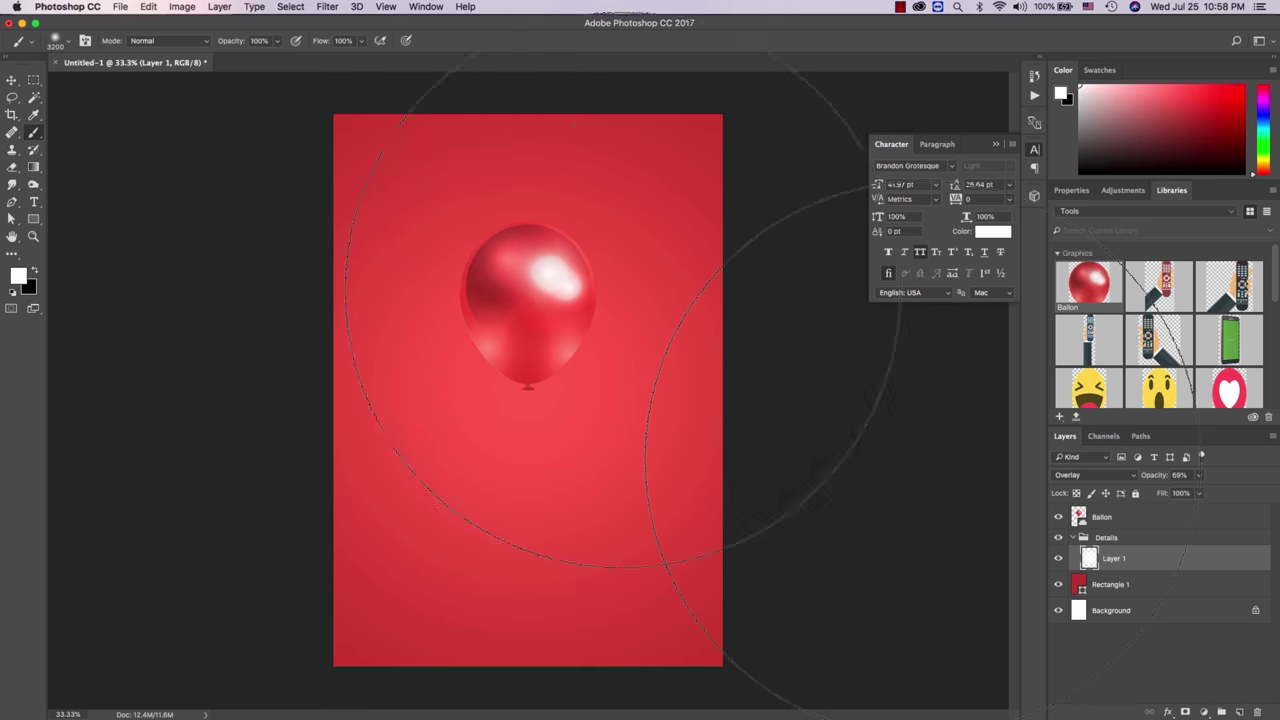
pyautogui.click(1239, 712)
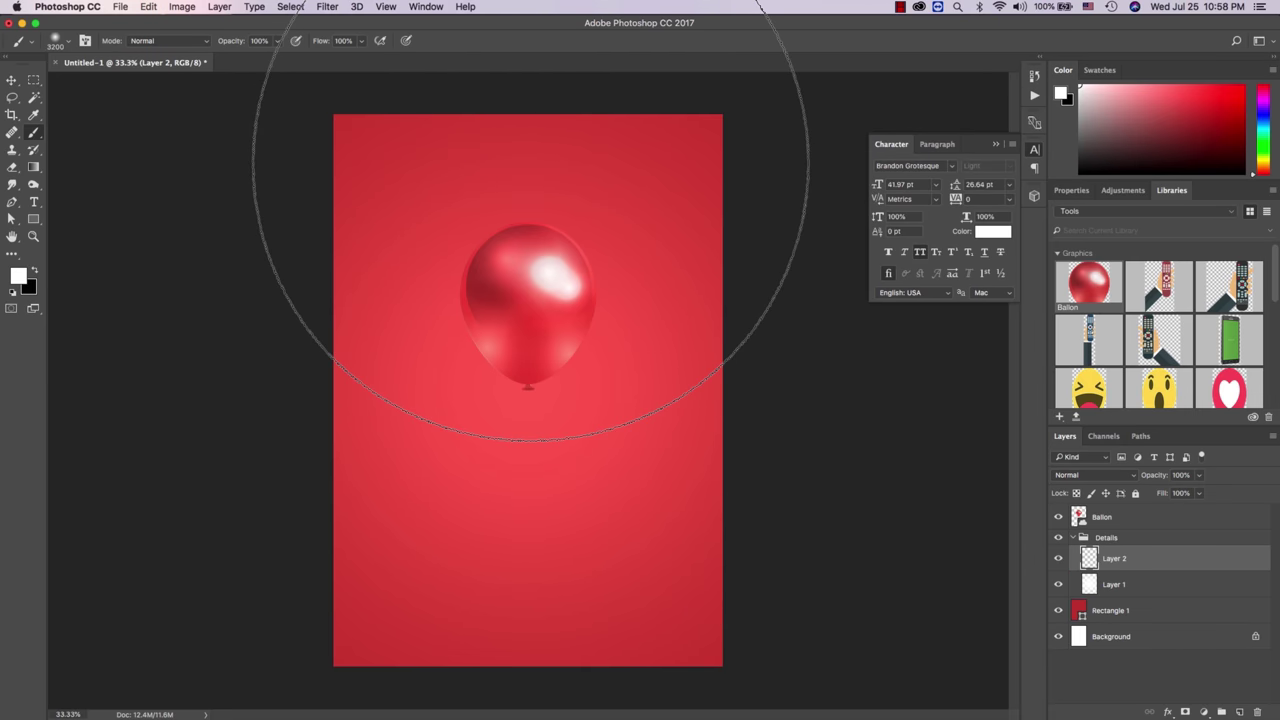
# Step: Paint a white glow at the top on Layer 2, set to Overlay at 54% opacity
pyautogui.click(530, 162)
pyautogui.click(1082, 476)
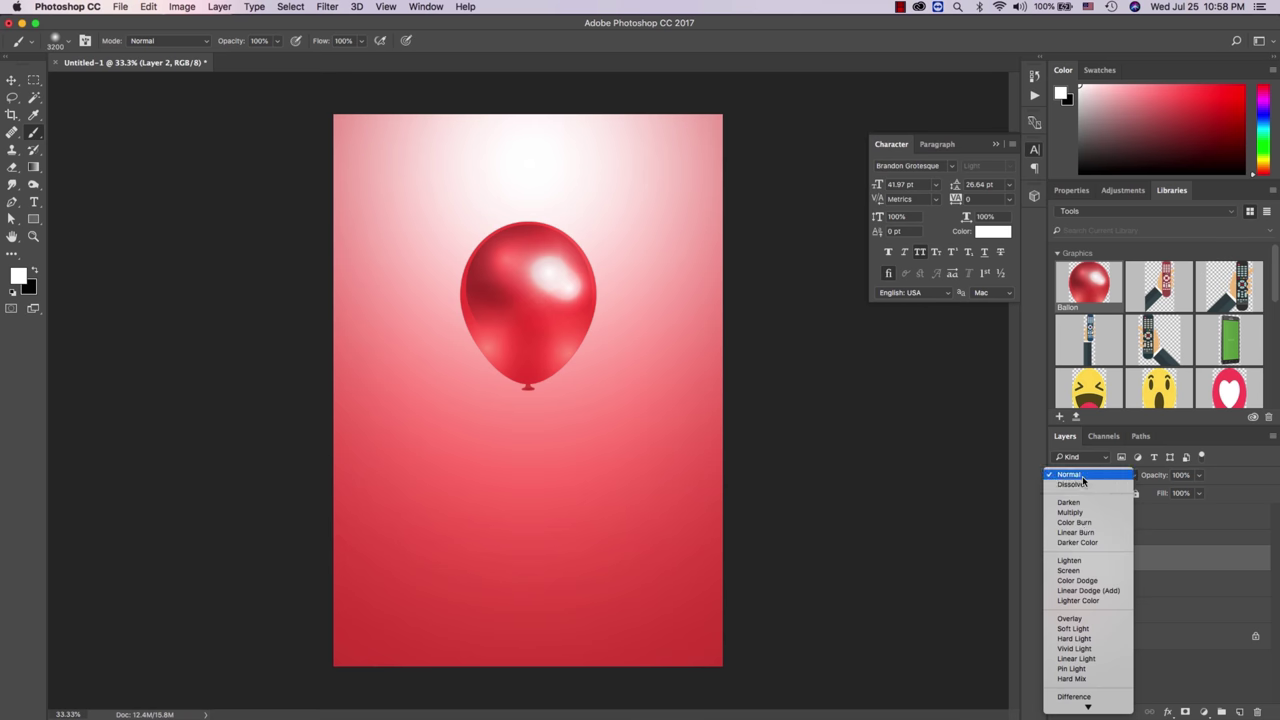
pyautogui.click(1075, 548)
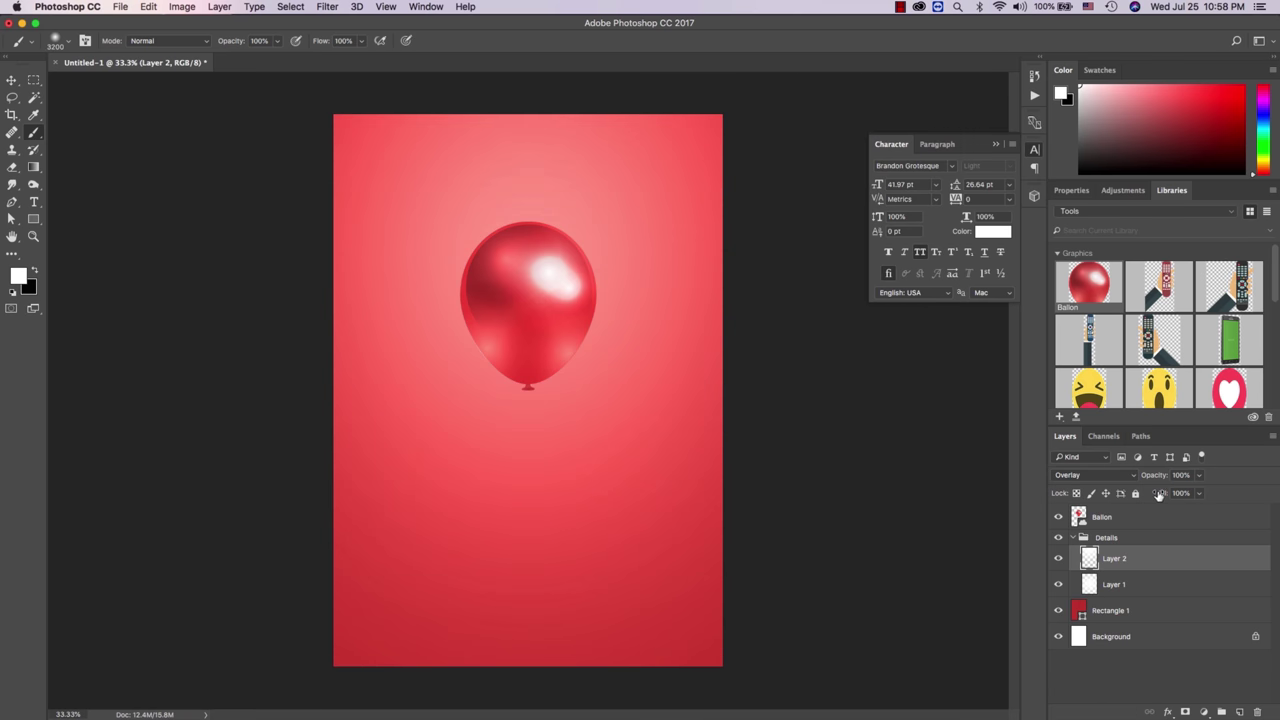
pyautogui.moveTo(1153, 477); pyautogui.dragTo(1131, 479)
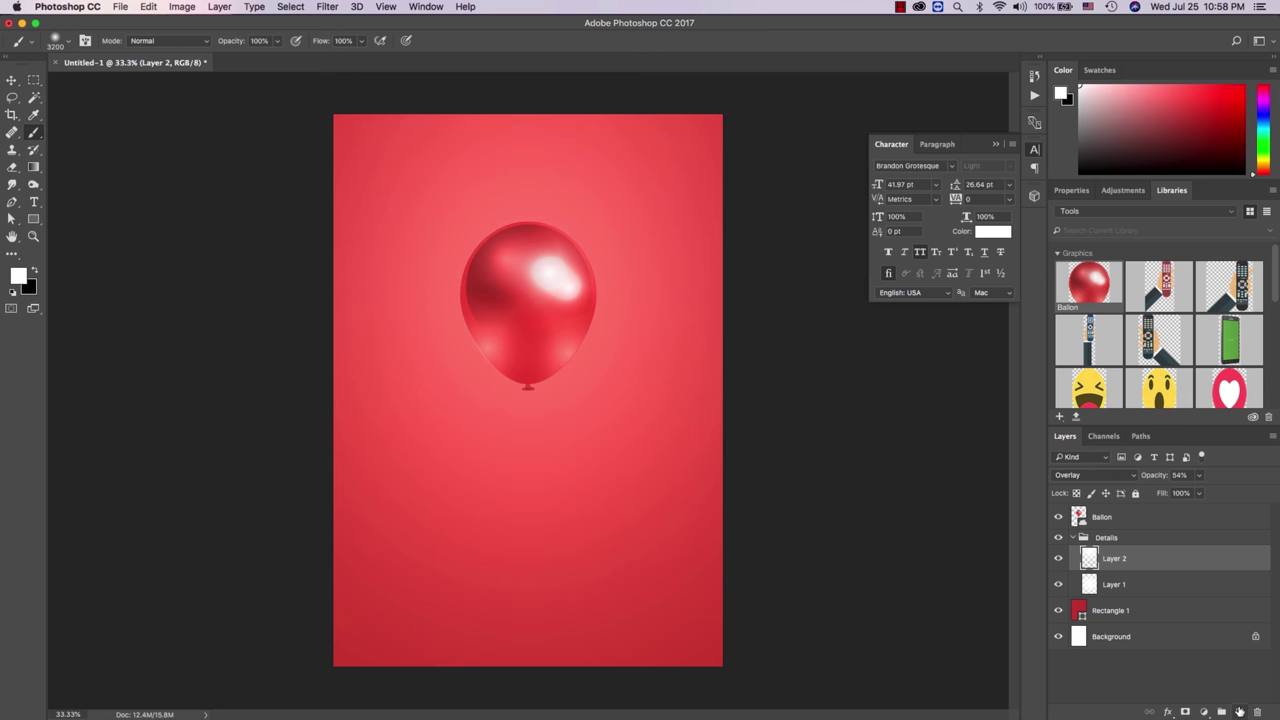
# Step: Add empty Layer 3 and sample a dark red from the image with the Eyedropper
pyautogui.click(1239, 711)
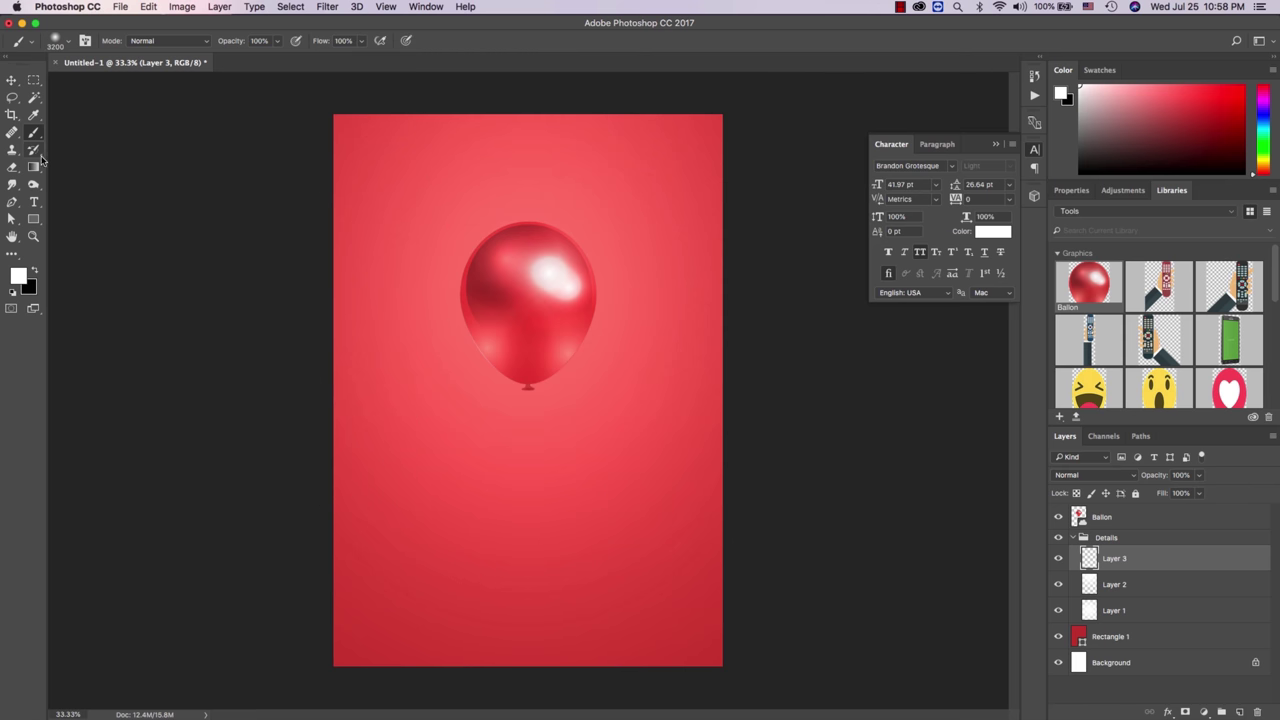
pyautogui.click(33, 114)
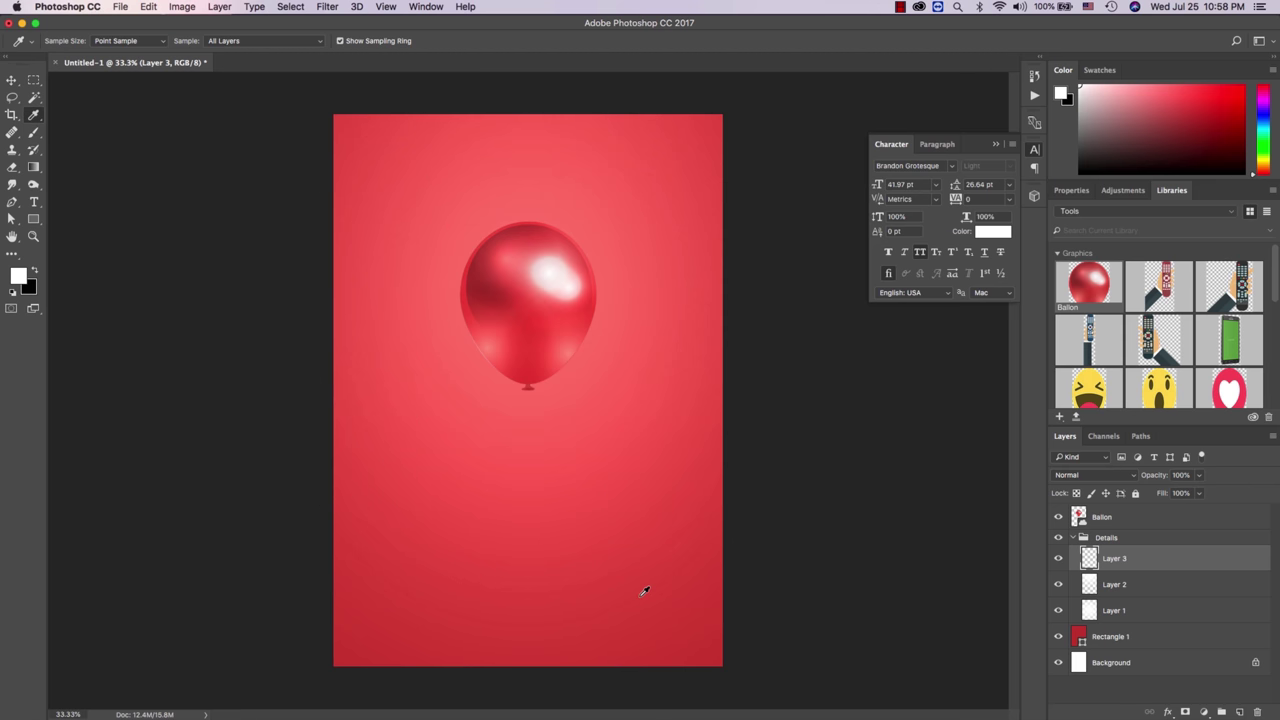
pyautogui.click(700, 640)
pyautogui.click(33, 219)
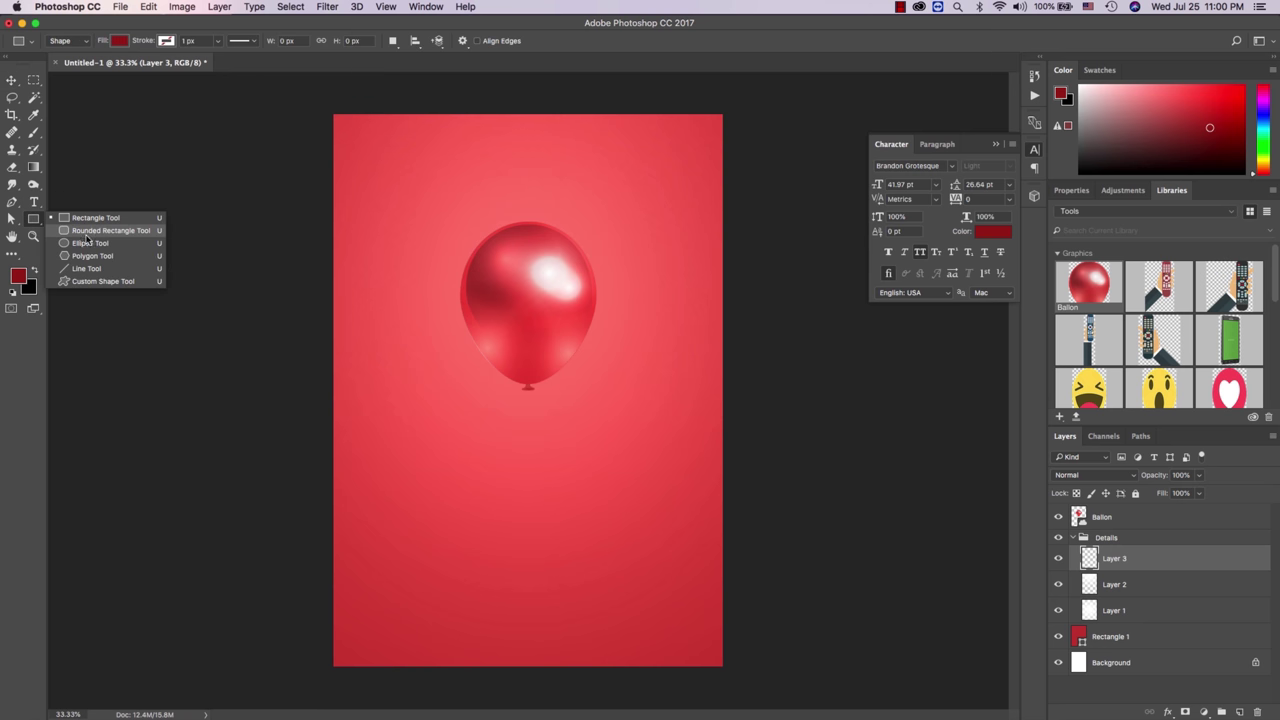
# Step: Draw a wide dark red ellipse below the balloon and move it slightly lower
pyautogui.click(87, 243)
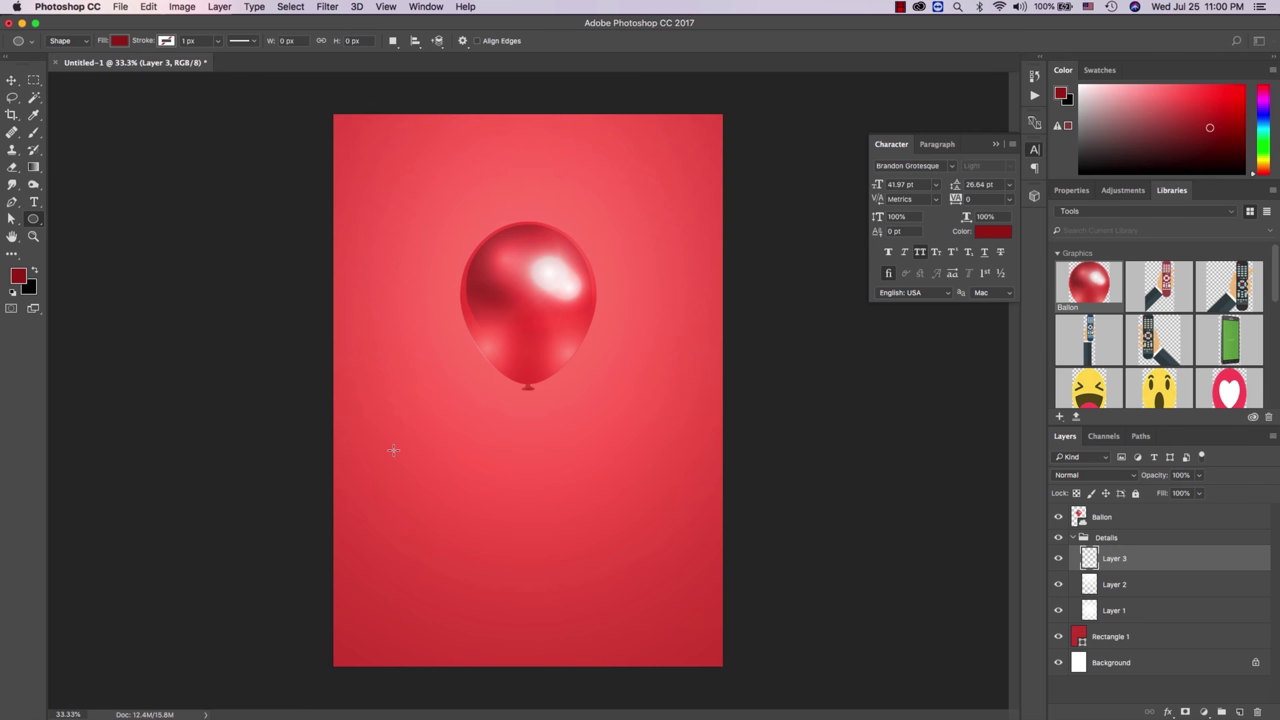
pyautogui.moveTo(309, 404); pyautogui.dragTo(737, 444)
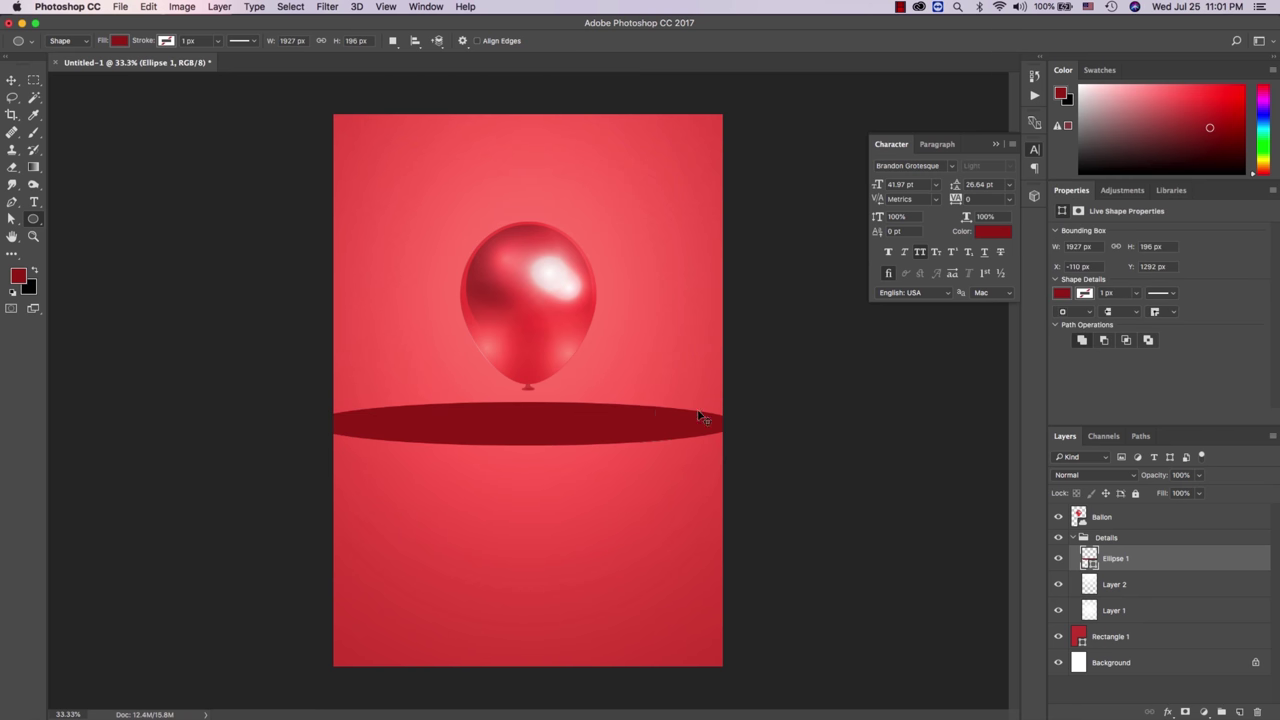
pyautogui.press('v')
pyautogui.moveTo(640, 420); pyautogui.dragTo(646, 451)
# Step: Convert the ellipse to a Smart Object and apply a Gaussian Blur of about 25 pixels
pyautogui.click(292, 6)
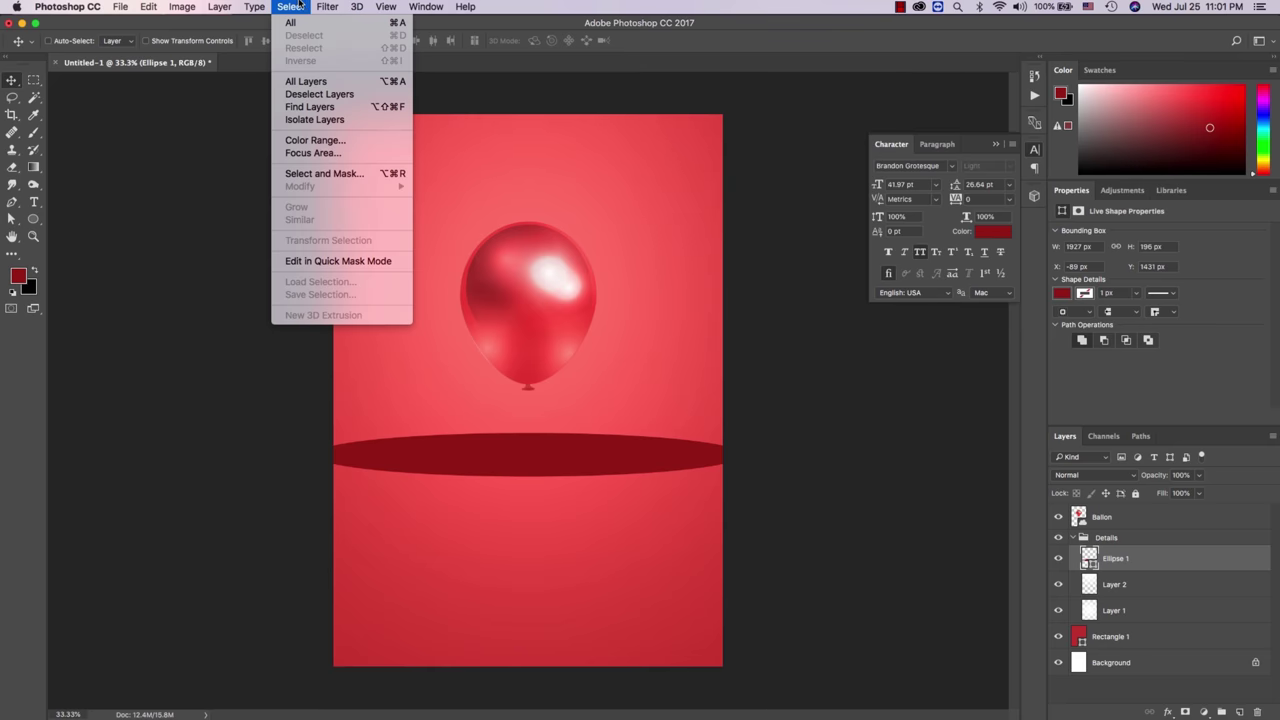
pyautogui.moveTo(333, 165)
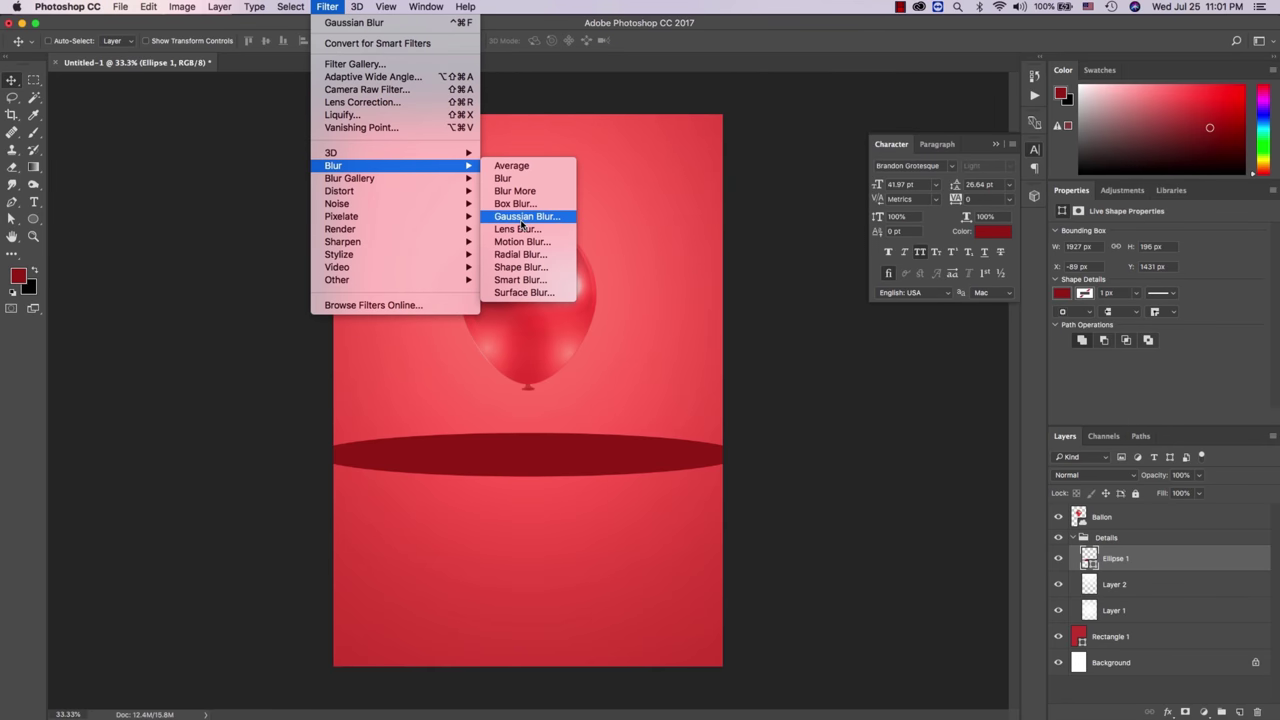
pyautogui.click(520, 217)
pyautogui.click(698, 250)
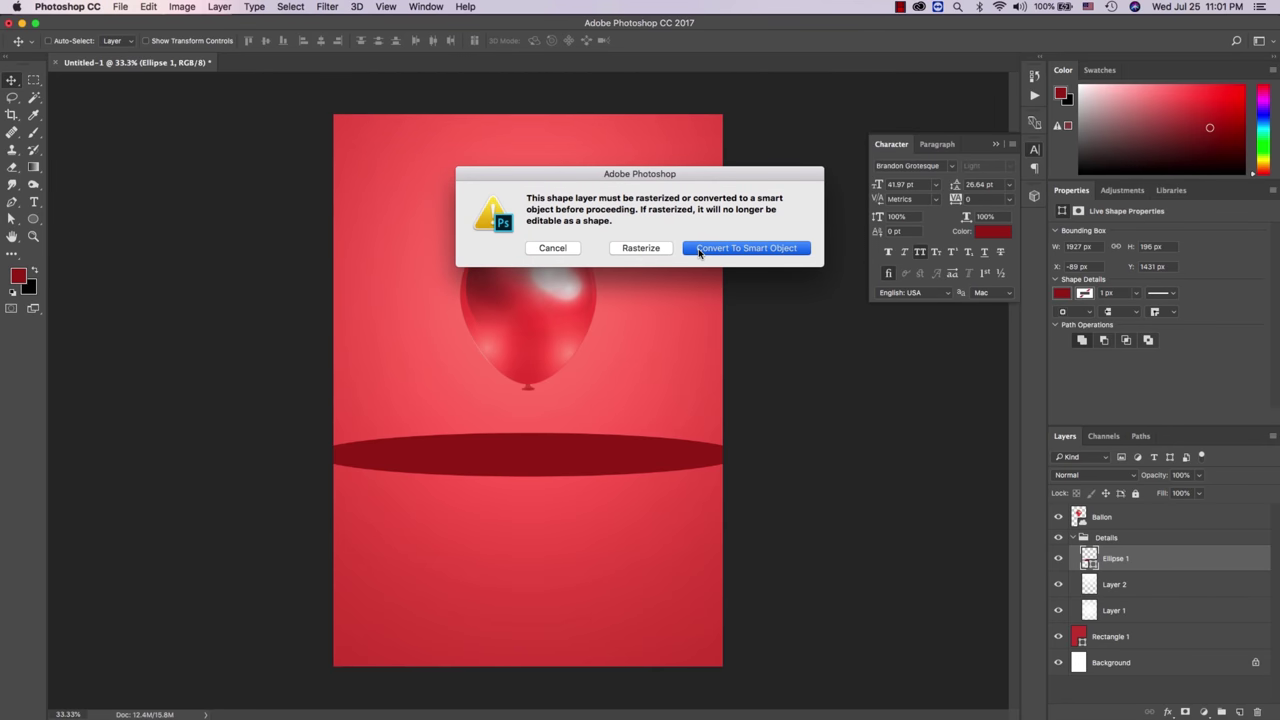
pyautogui.click(1015, 428)
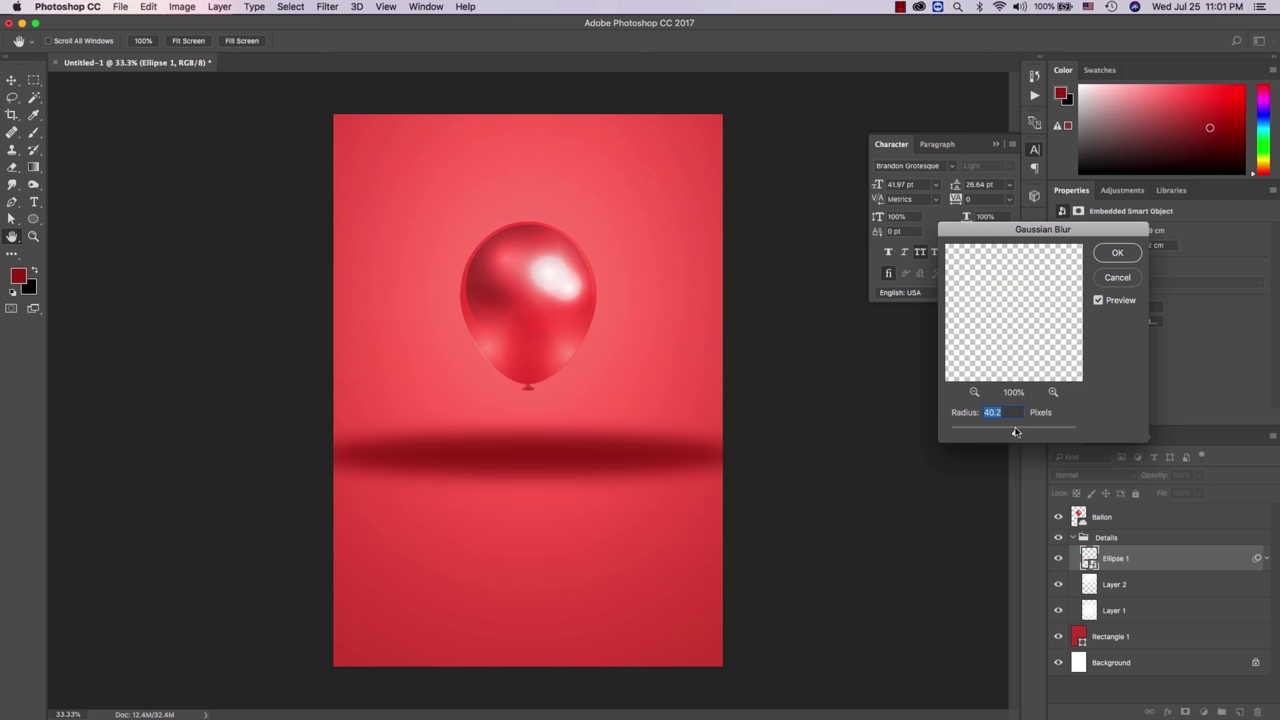
pyautogui.moveTo(1015, 432); pyautogui.dragTo(1015, 432)
pyautogui.click(1117, 254)
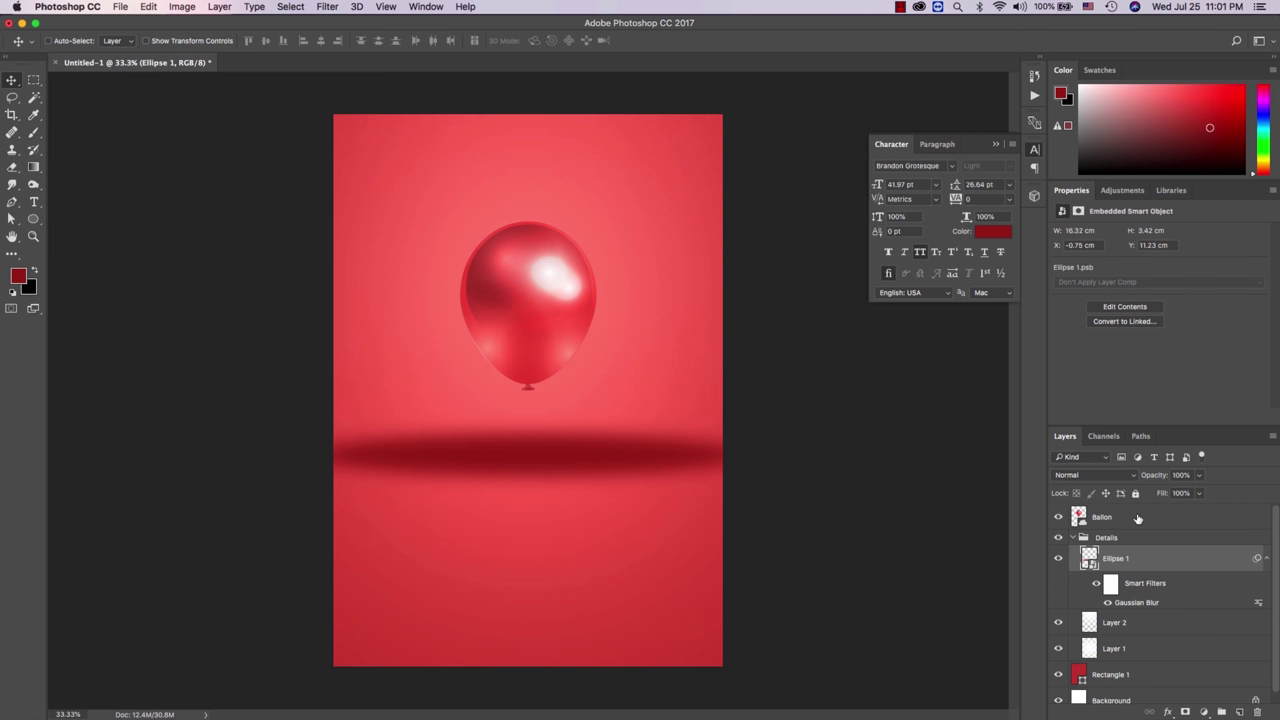
pyautogui.click(1267, 559)
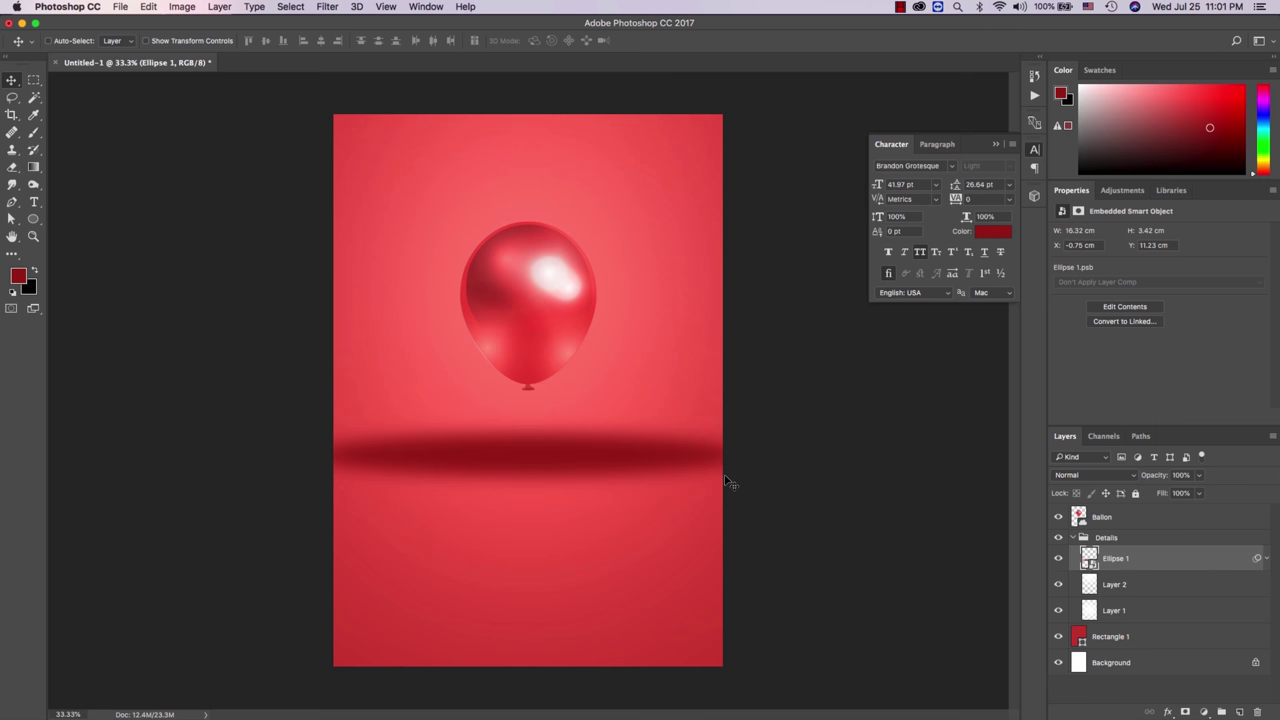
# Step: Lower the shadow to 37% opacity, shift it down and transform it narrower
pyautogui.moveTo(1164, 476); pyautogui.dragTo(1123, 477)
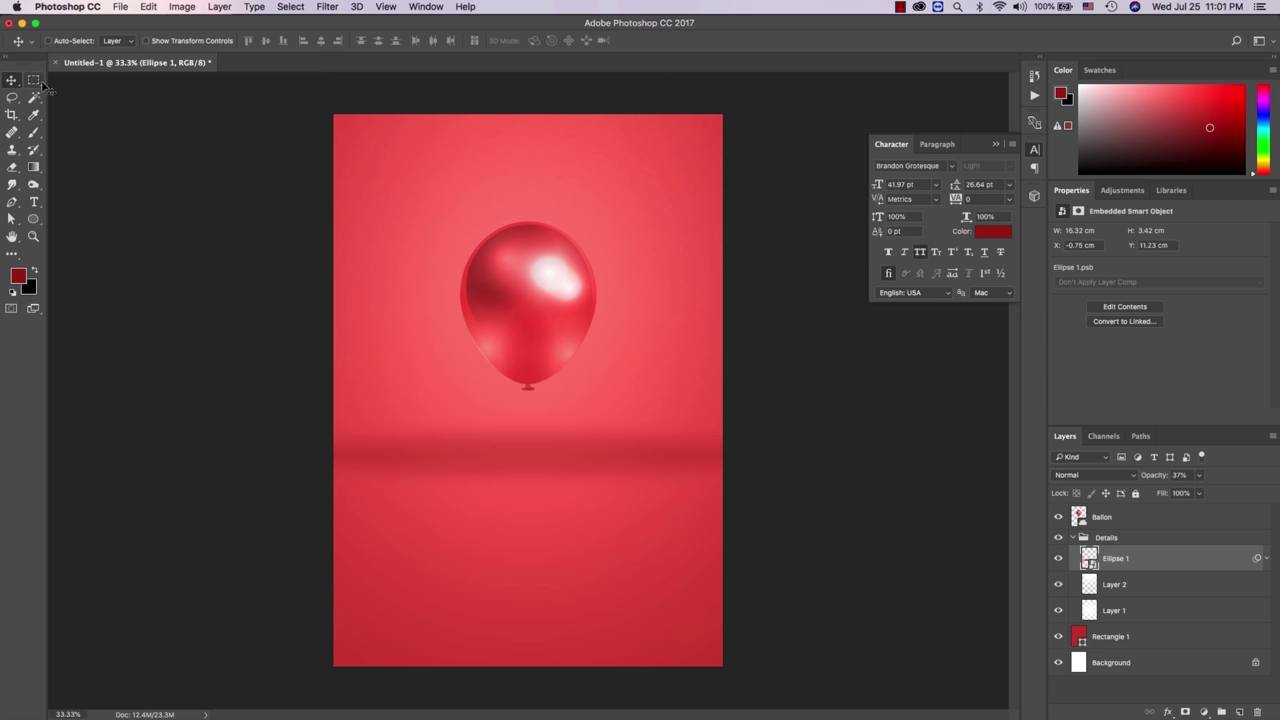
pyautogui.moveTo(622, 527); pyautogui.dragTo(614, 566)
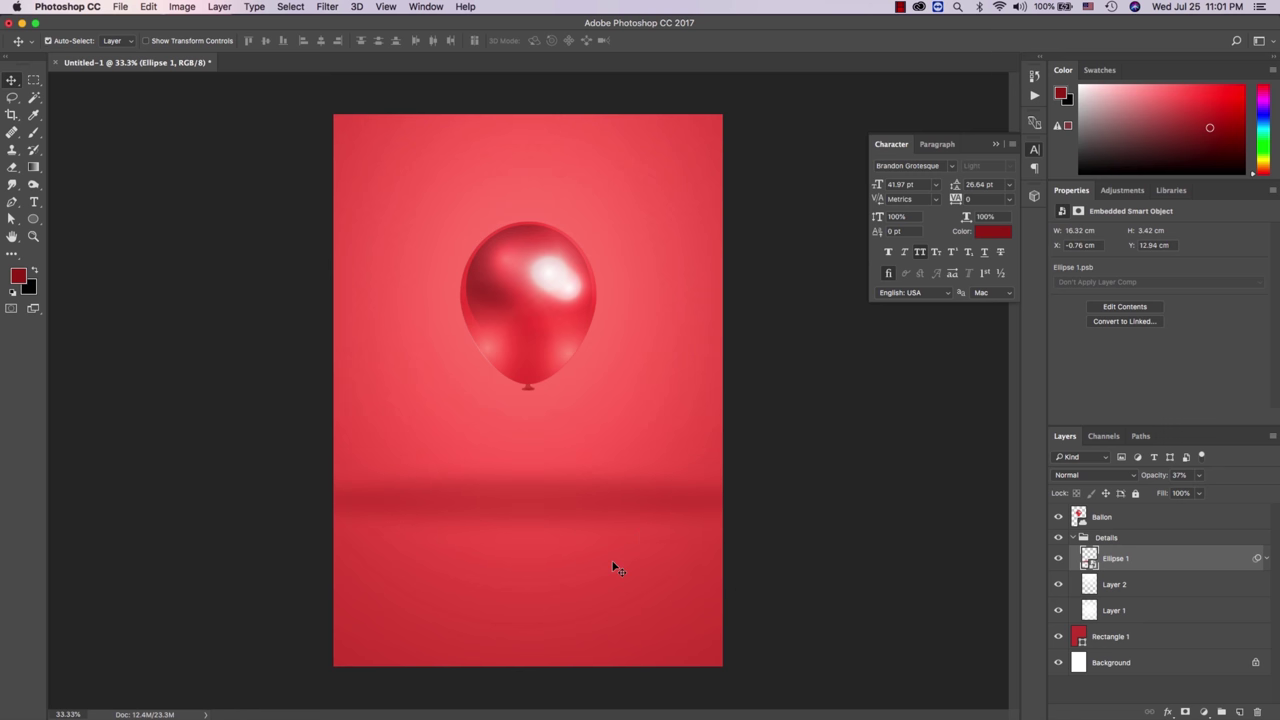
pyautogui.hotkey('ctrl', 't')
pyautogui.moveTo(742, 522)
pyautogui.mouseDown()
pyautogui.moveTo(657, 505)
pyautogui.moveTo(630, 518)
pyautogui.mouseUp()
pyautogui.press('Return')
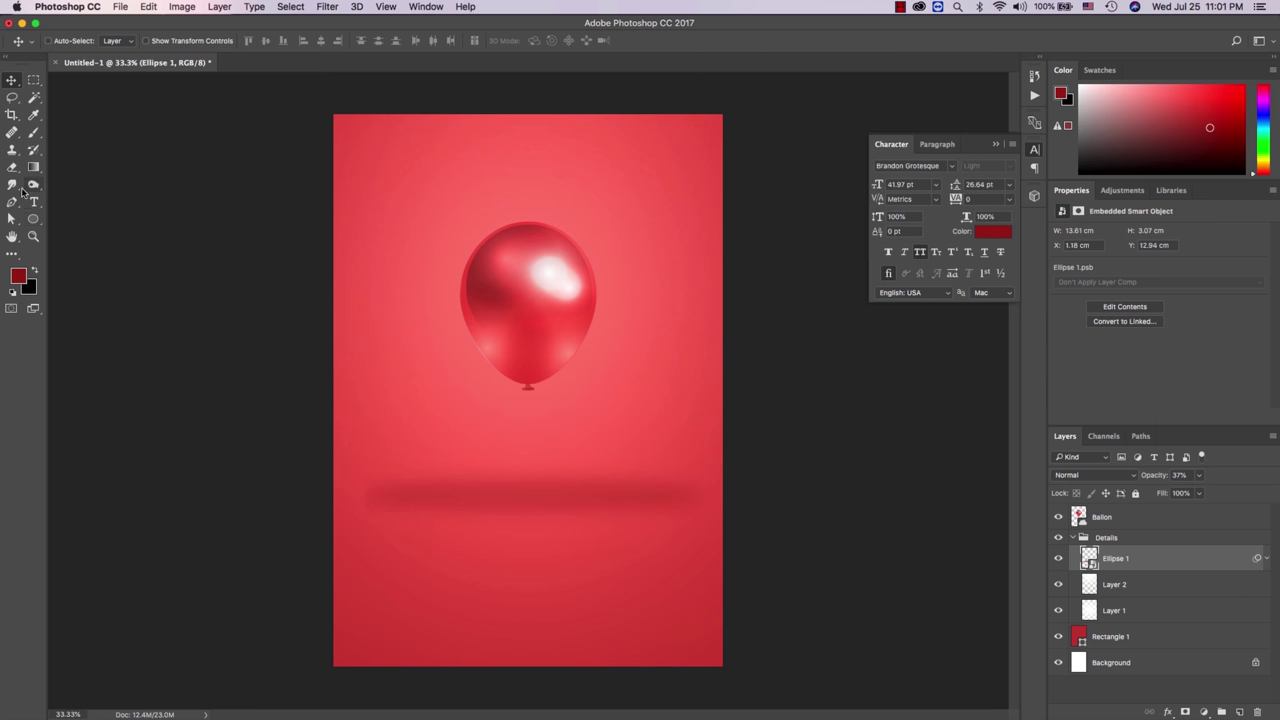
# Step: Draw a large dark red Ellipse 2 along the poster's bottom edge
pyautogui.click(33, 219)
pyautogui.moveTo(336, 494)
pyautogui.mouseDown()
pyautogui.moveTo(668, 614)
pyautogui.moveTo(794, 706)
pyautogui.mouseUp()
pyautogui.press('v')
pyautogui.moveTo(690, 657)
pyautogui.mouseDown()
pyautogui.moveTo(703, 657)
pyautogui.moveTo(686, 657)
pyautogui.mouseUp()
# Step: Apply a Gaussian Blur of about 103 pixels to Ellipse 2 as a Smart Object
pyautogui.click(327, 6)
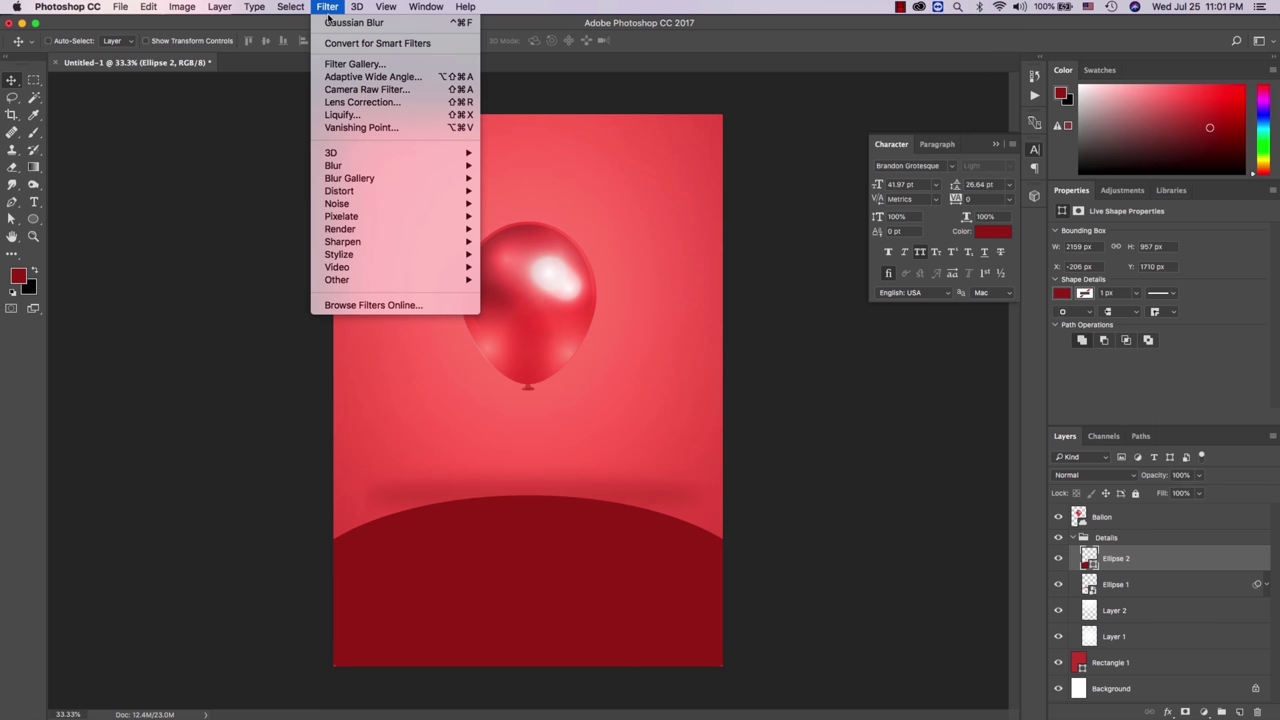
pyautogui.click(377, 43)
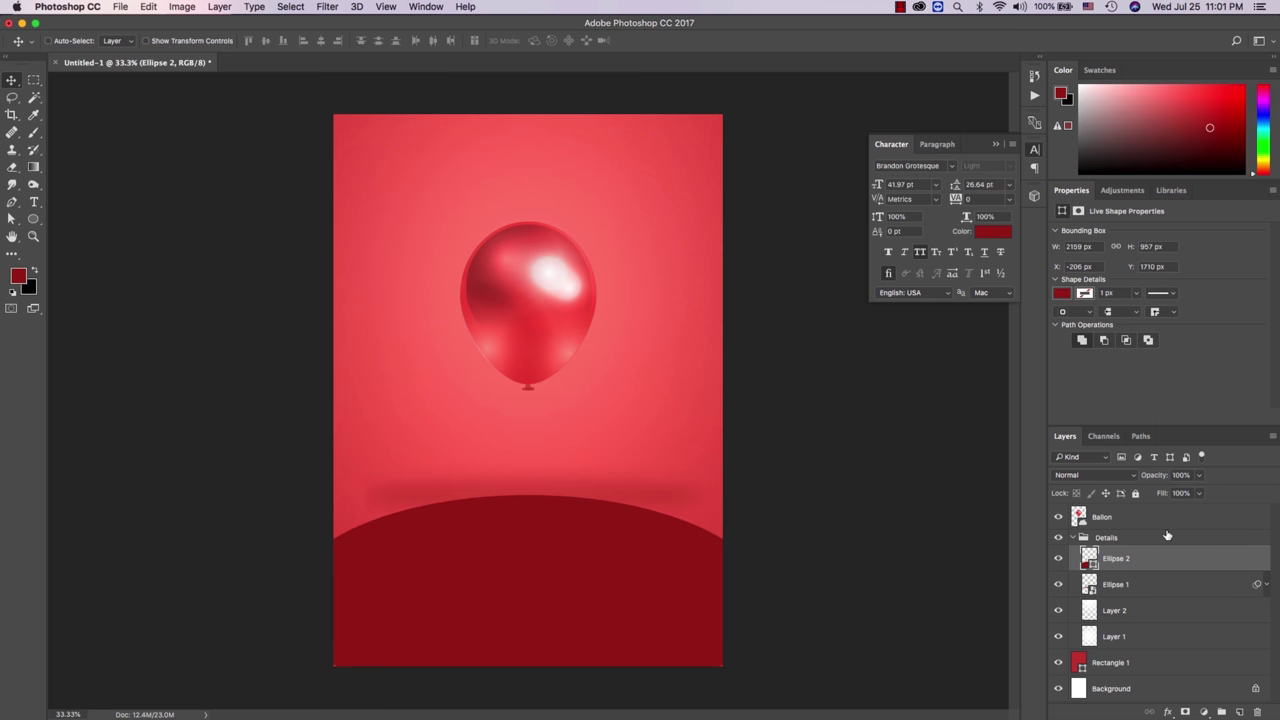
pyautogui.click(327, 6)
pyautogui.moveTo(395, 165)
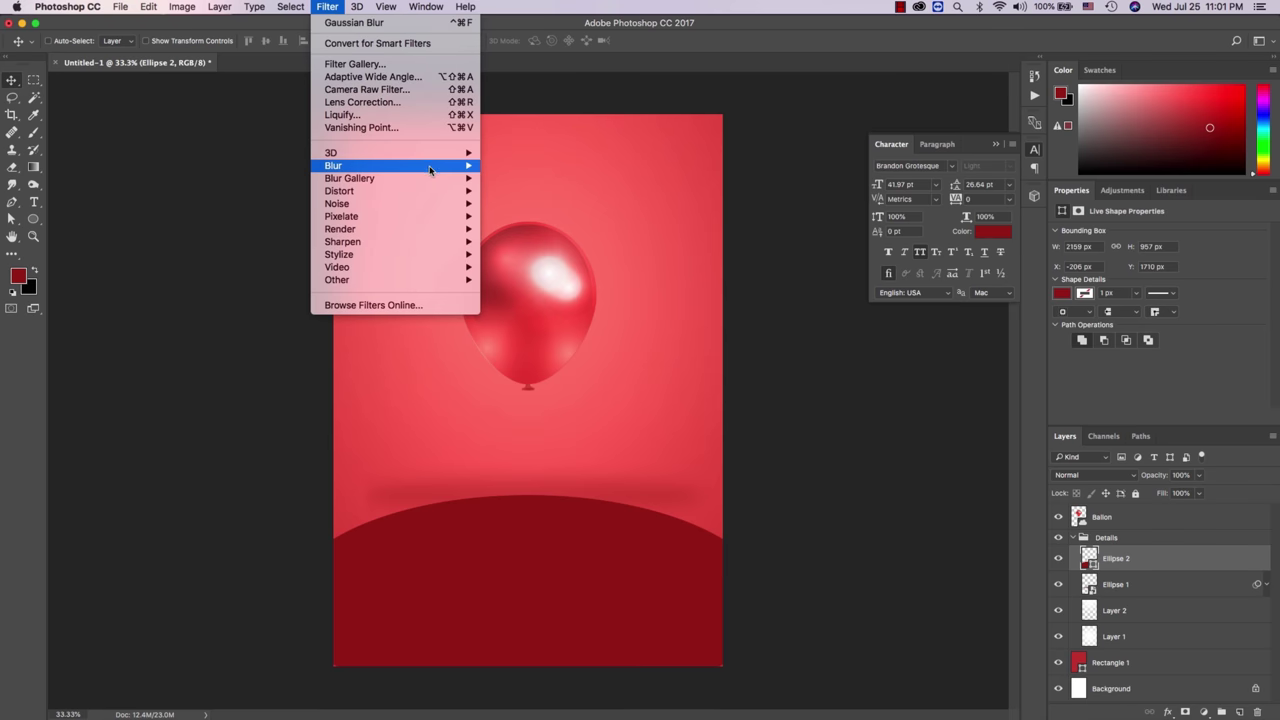
pyautogui.click(524, 216)
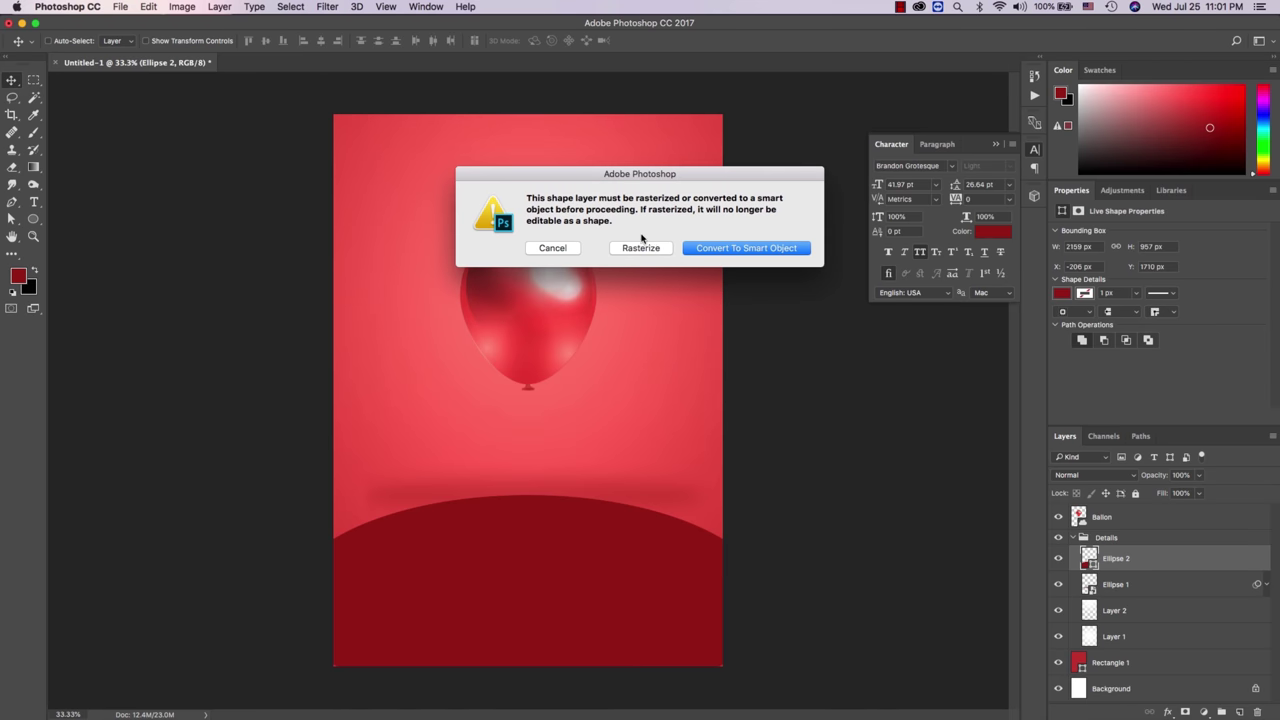
pyautogui.click(707, 248)
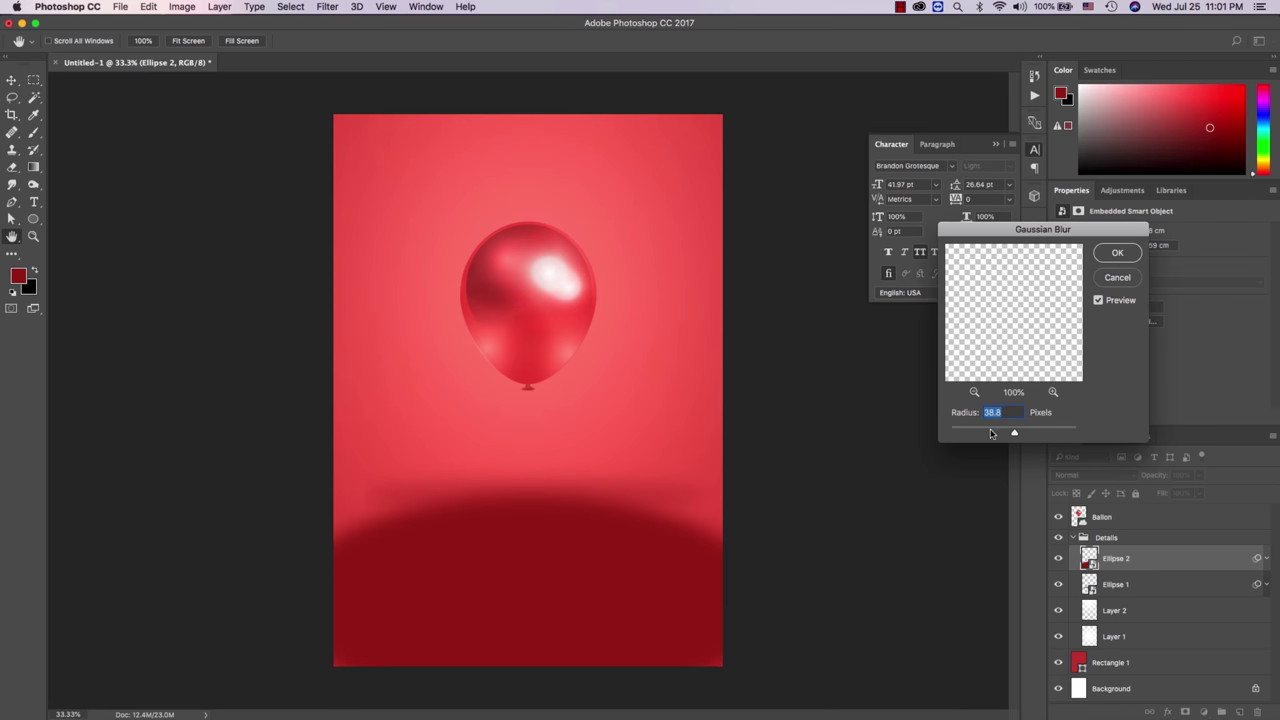
pyautogui.moveTo(1024, 431); pyautogui.dragTo(1034, 431)
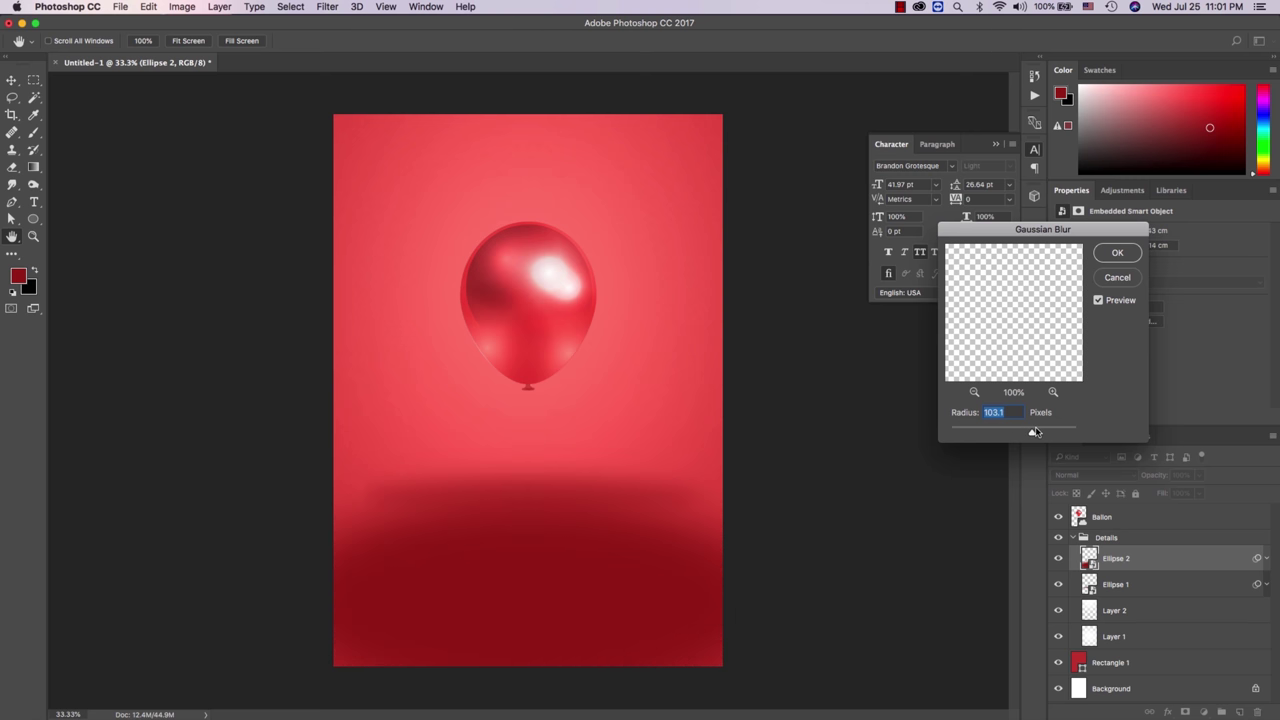
pyautogui.click(1113, 253)
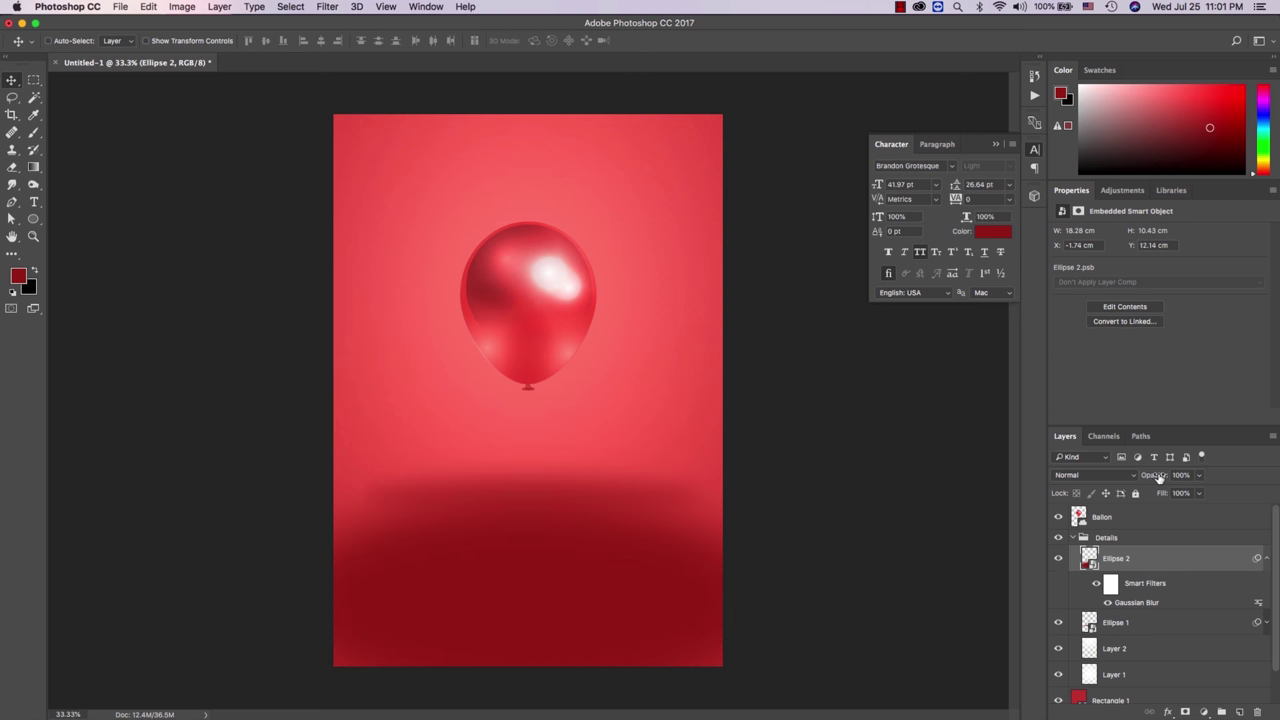
# Step: Lower Ellipse 2's opacity to 25% and the Ellipse 1 shadow's opacity to 29%
pyautogui.moveTo(1159, 477); pyautogui.dragTo(1115, 477)
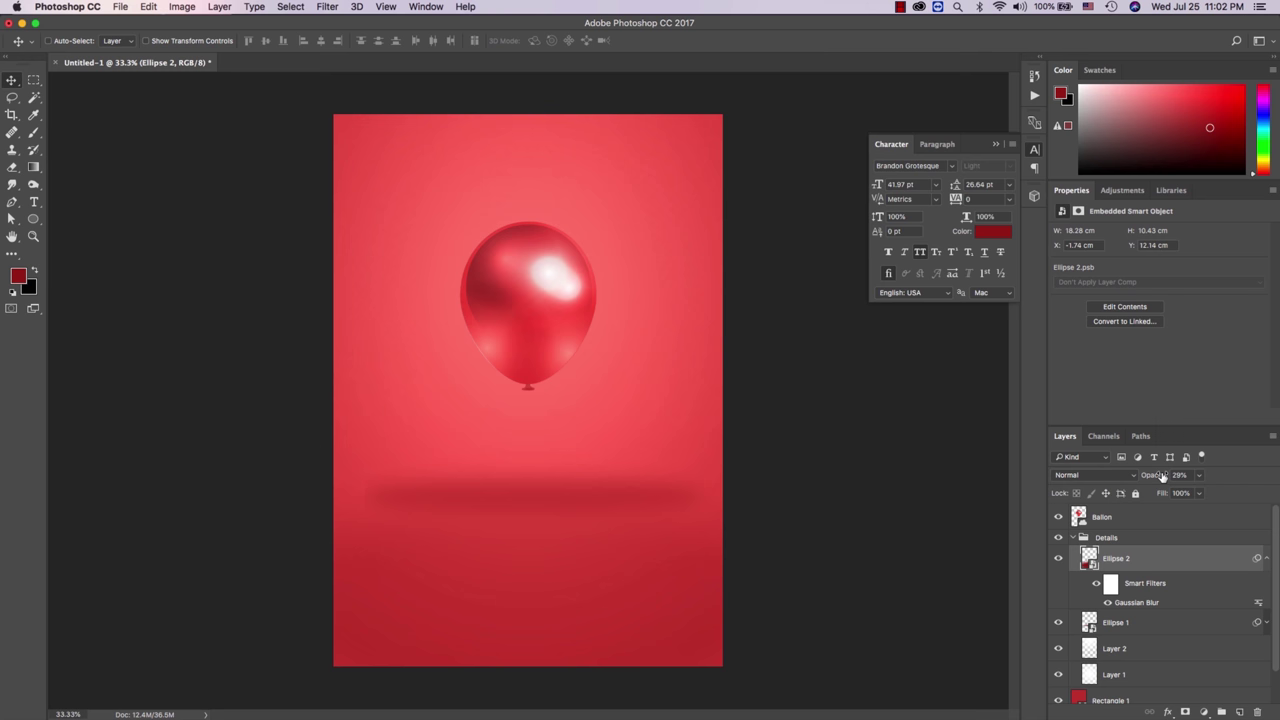
pyautogui.moveTo(1161, 476); pyautogui.dragTo(1159, 478)
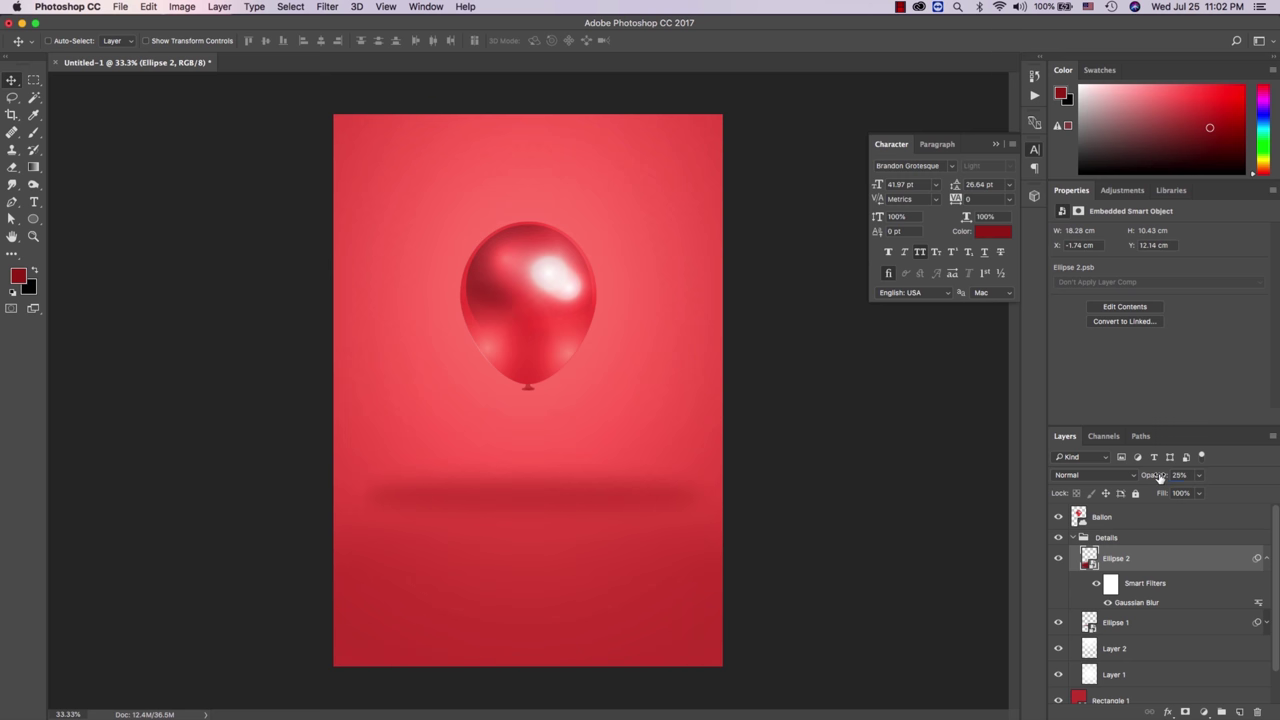
pyautogui.click(1264, 563)
pyautogui.click(1144, 589)
pyautogui.click(1058, 584)
pyautogui.click(1058, 584)
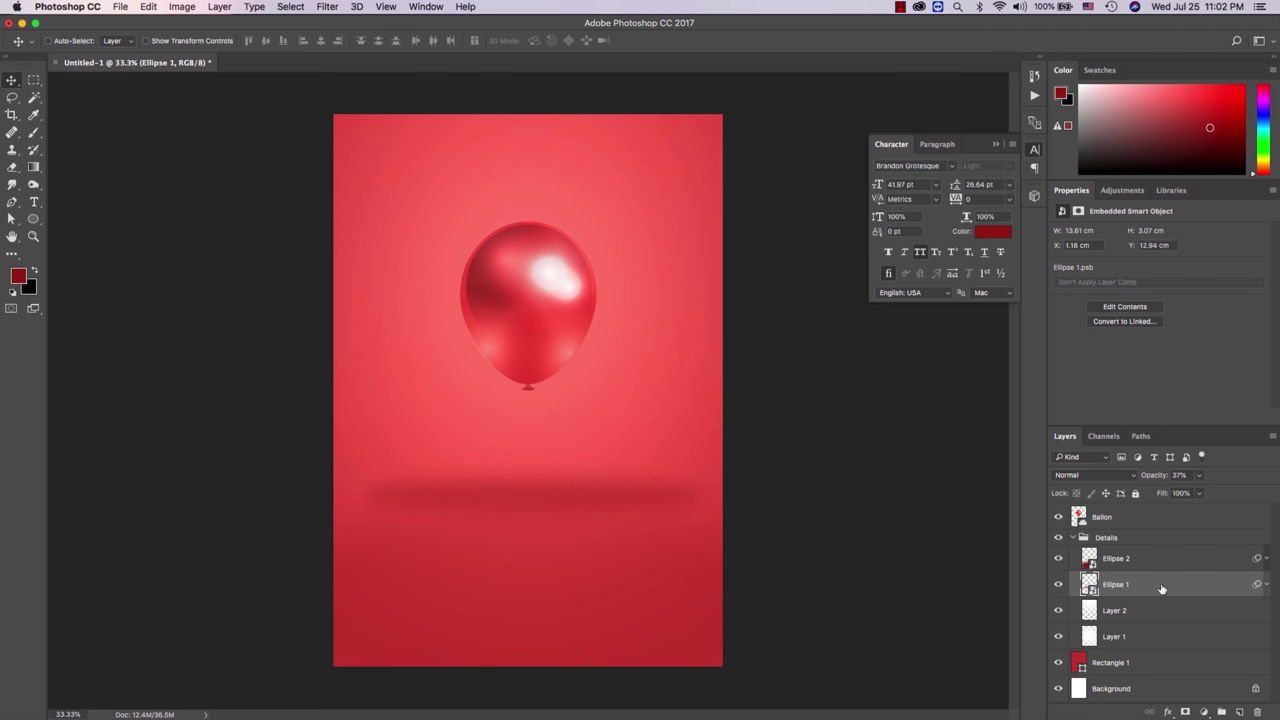
pyautogui.moveTo(1155, 477); pyautogui.dragTo(1147, 479)
# Step: Free Transform the shadow ellipse to squash it into a thinner band
pyautogui.hotkey('ctrl', 't')
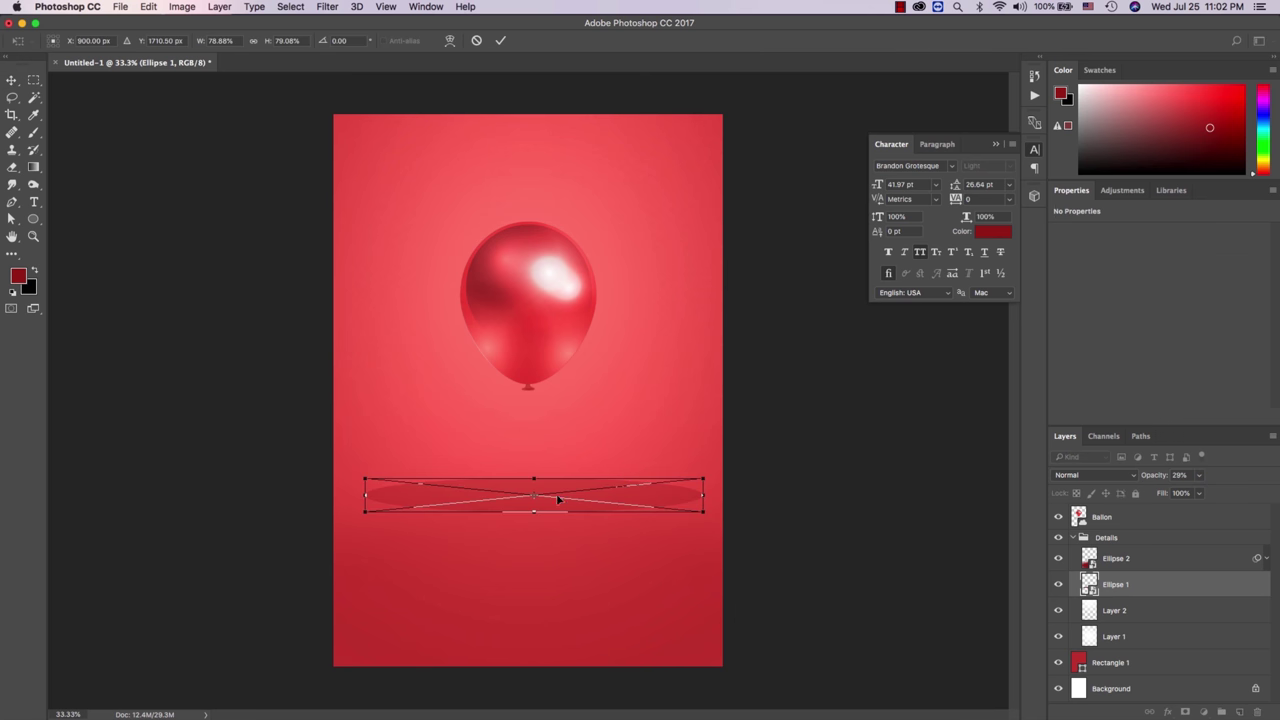
pyautogui.moveTo(533, 511); pyautogui.dragTo(535, 505)
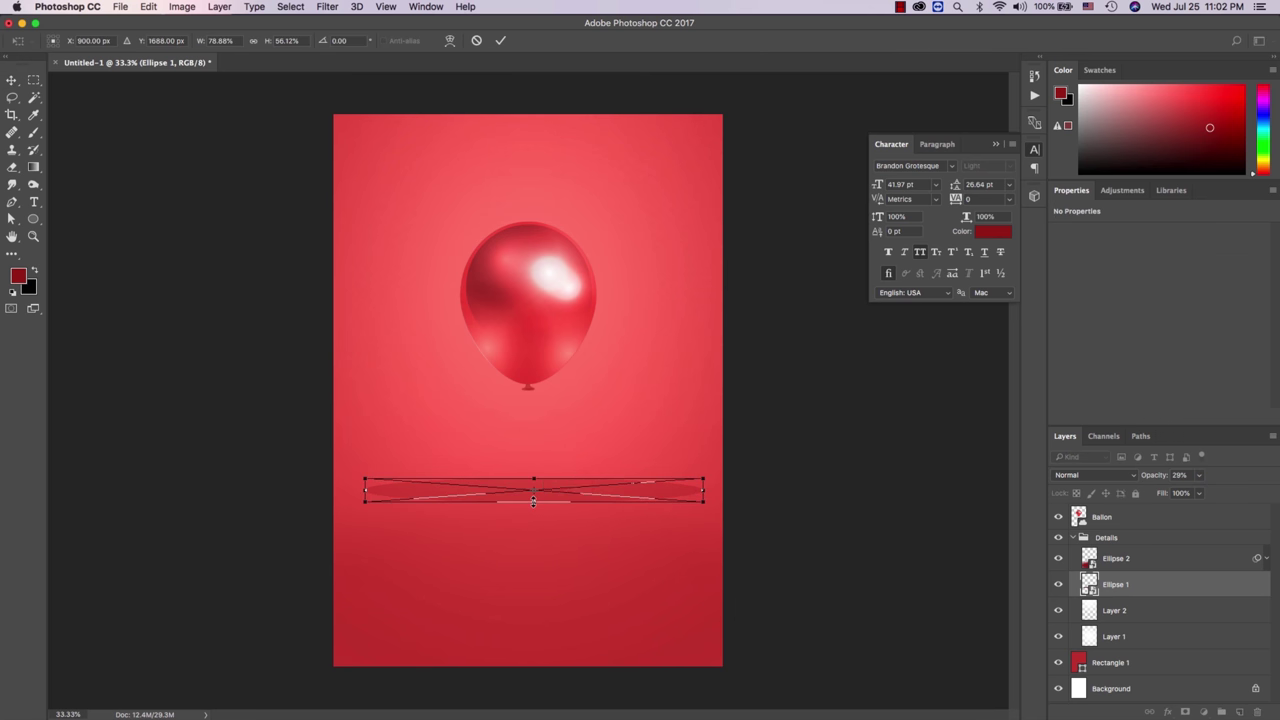
pyautogui.press('Return')
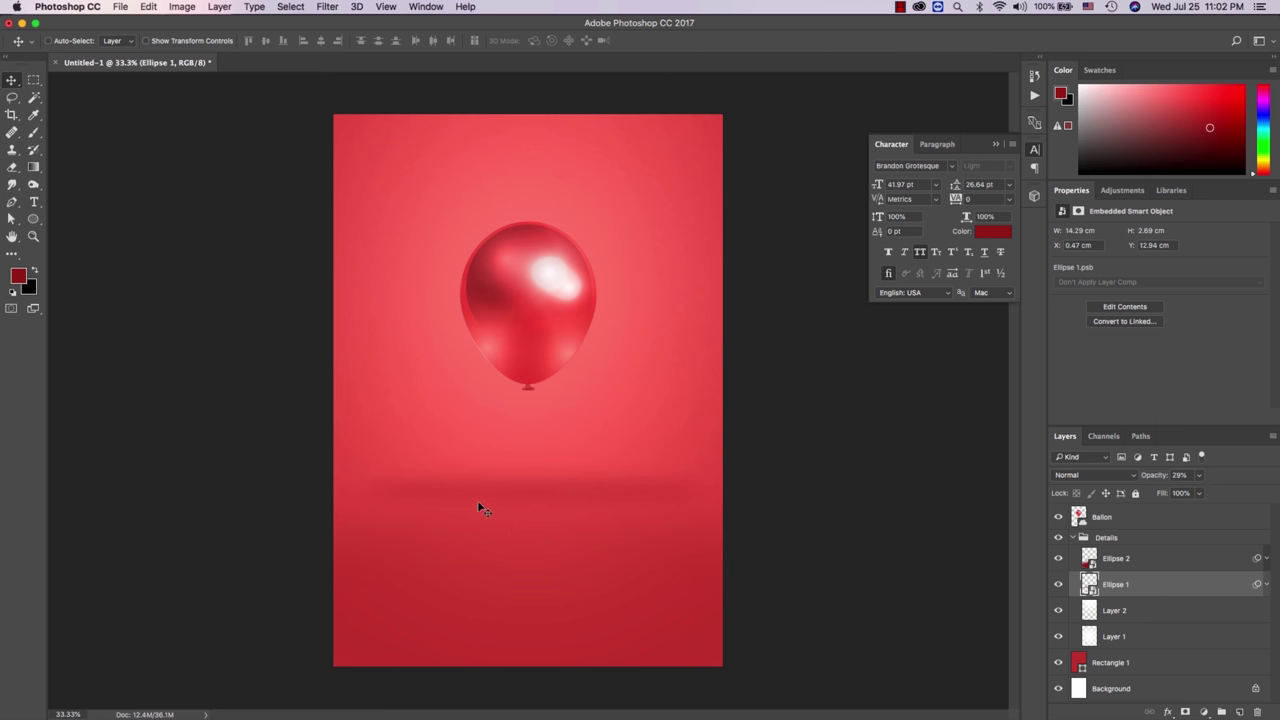
# Step: Set the foreground colour to white and collapse the Details group
pyautogui.click(34, 272)
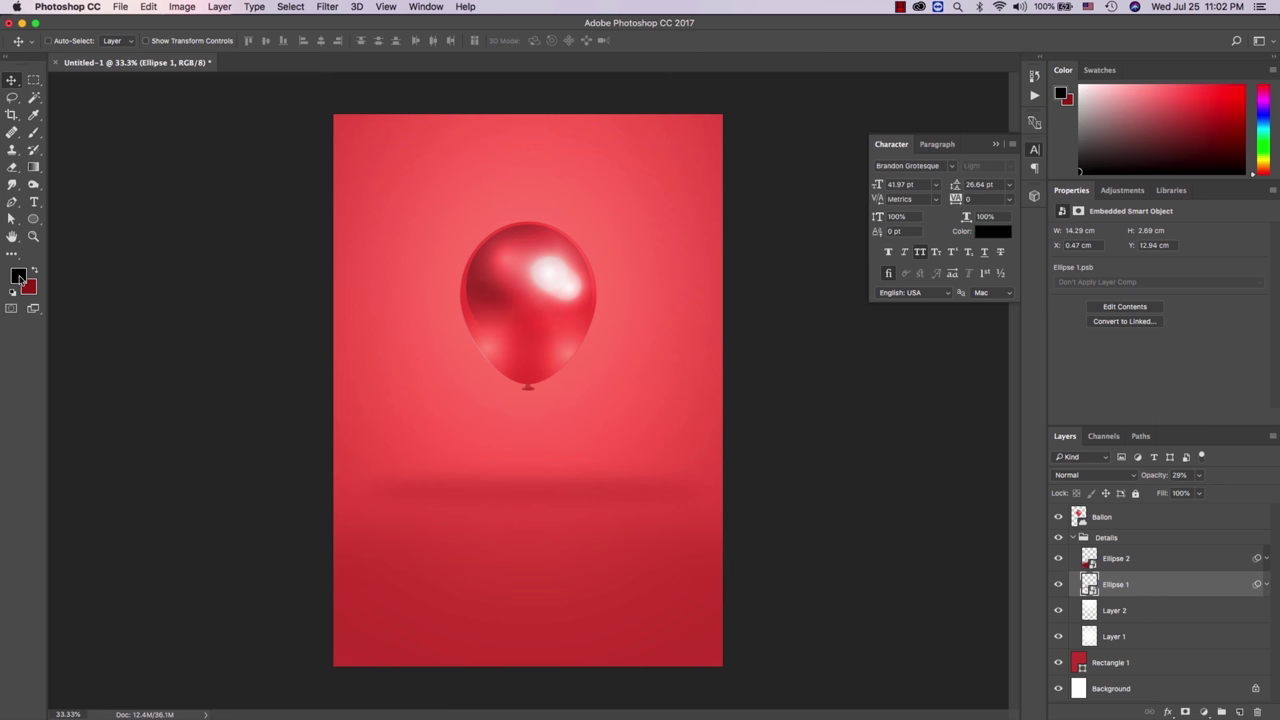
pyautogui.click(18, 275)
pyautogui.moveTo(882, 340); pyautogui.dragTo(848, 301)
pyautogui.press('Return')
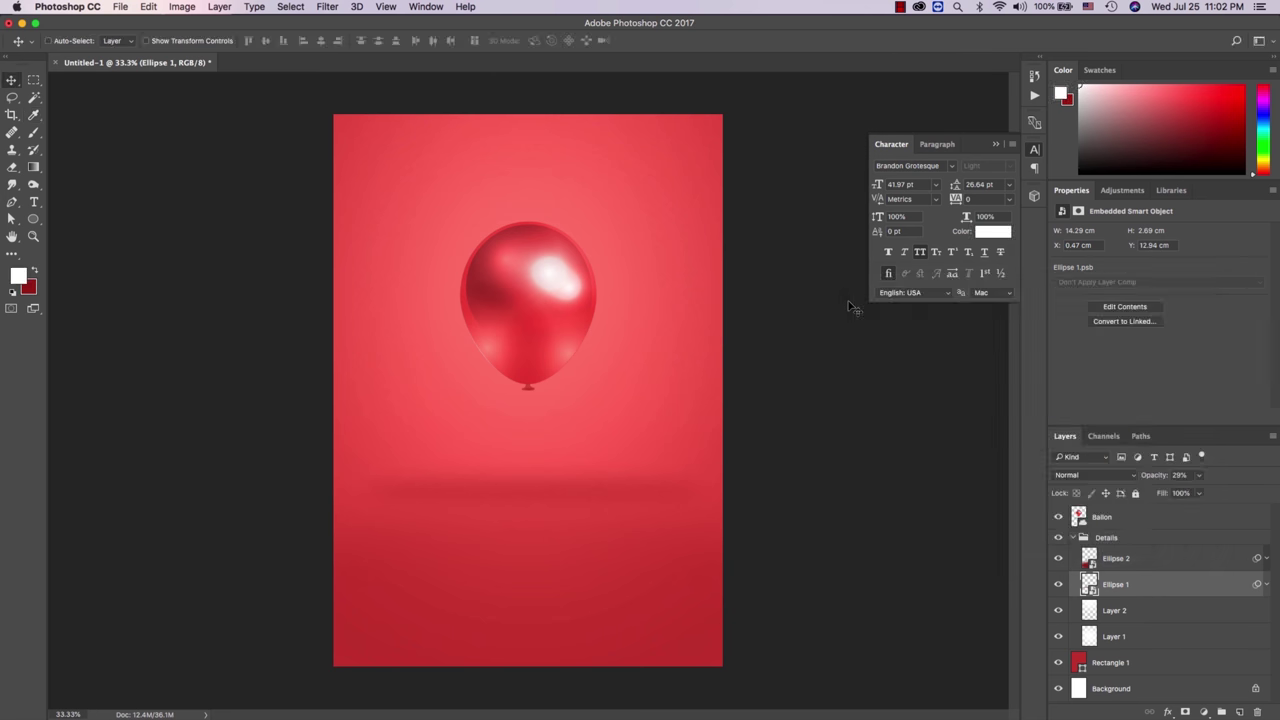
pyautogui.click(1075, 537)
pyautogui.click(1094, 540)
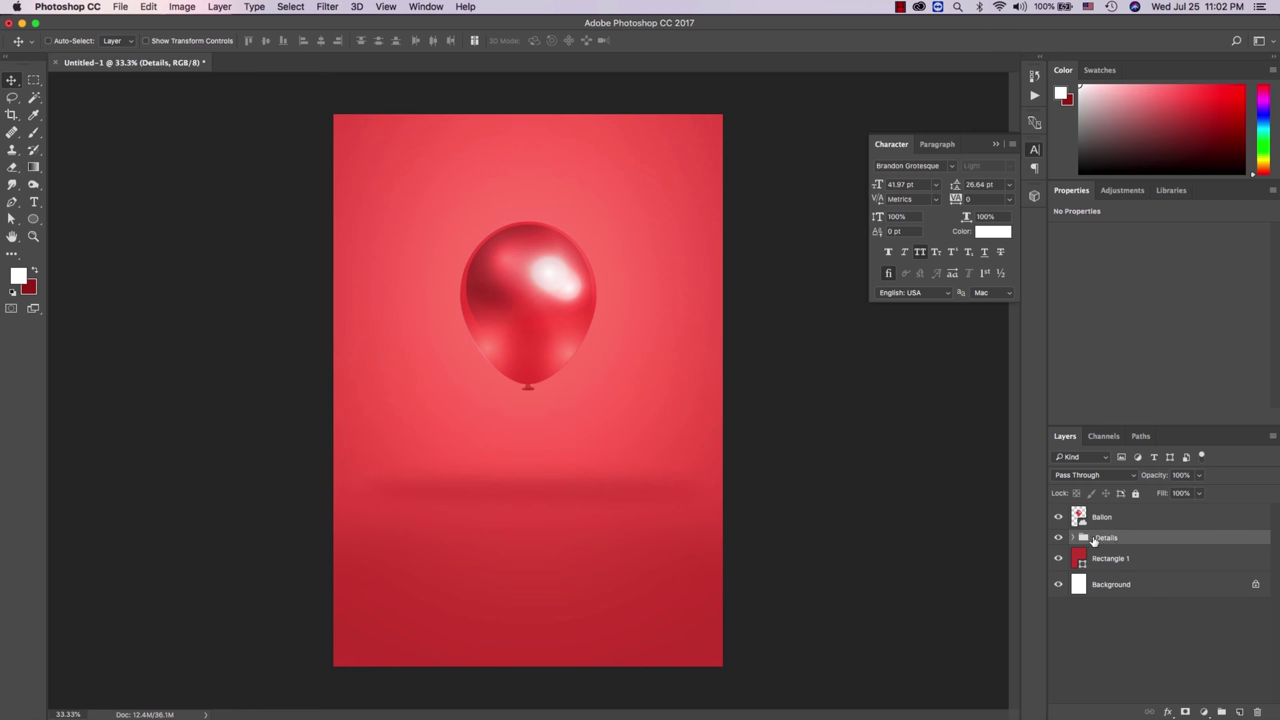
# Step: Type the text 'NEW YEAR' below the balloon
pyautogui.click(34, 202)
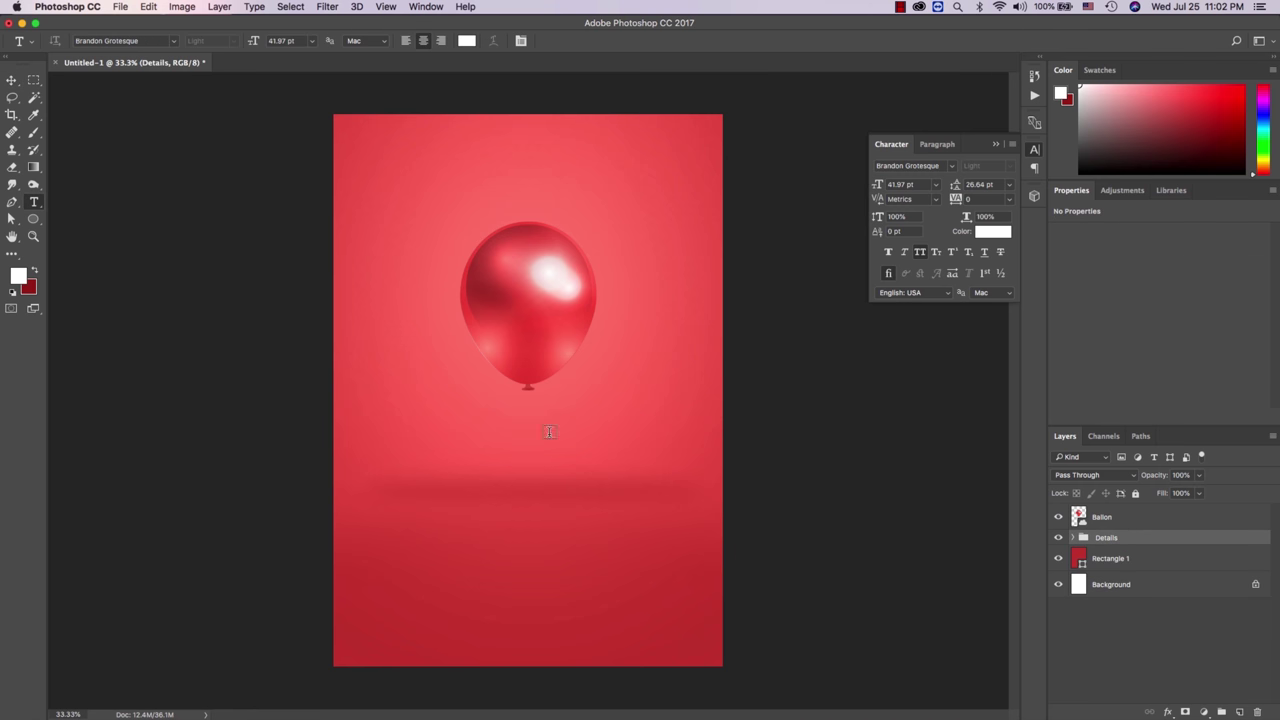
pyautogui.click(508, 465)
pyautogui.write('ASDFASDF')
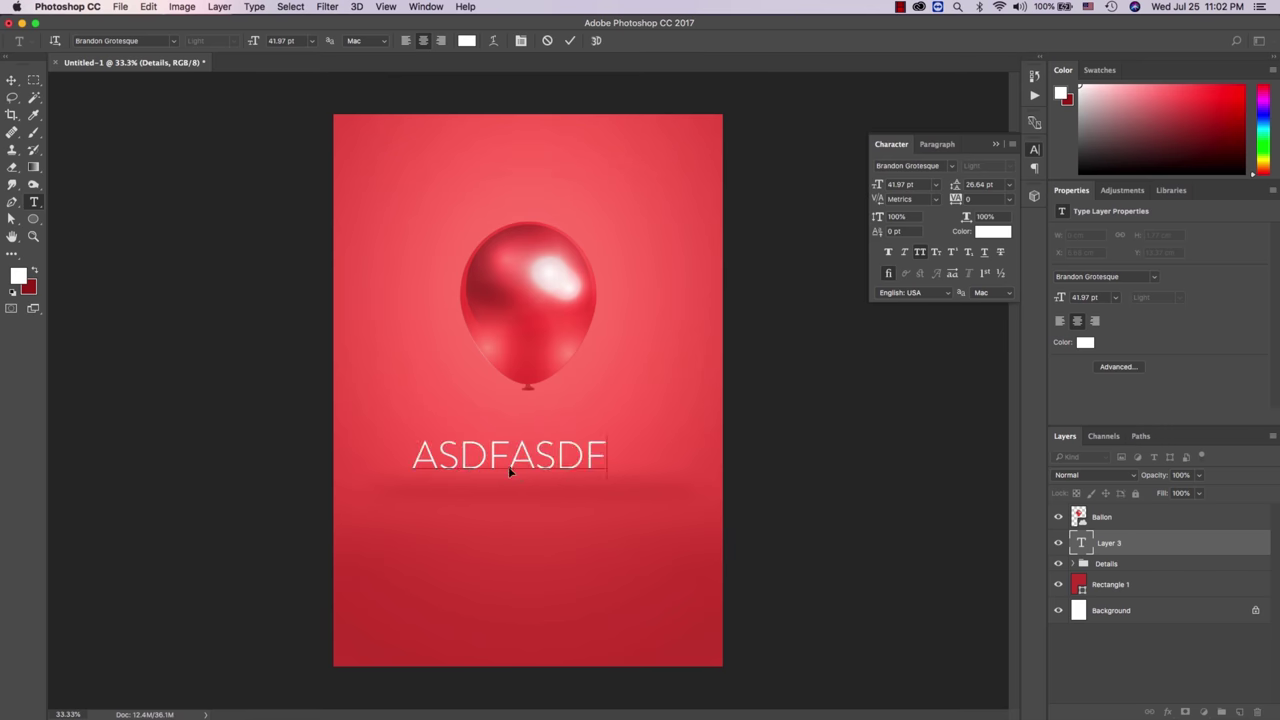
pyautogui.doubleClick(508, 468)
pyautogui.write('N')
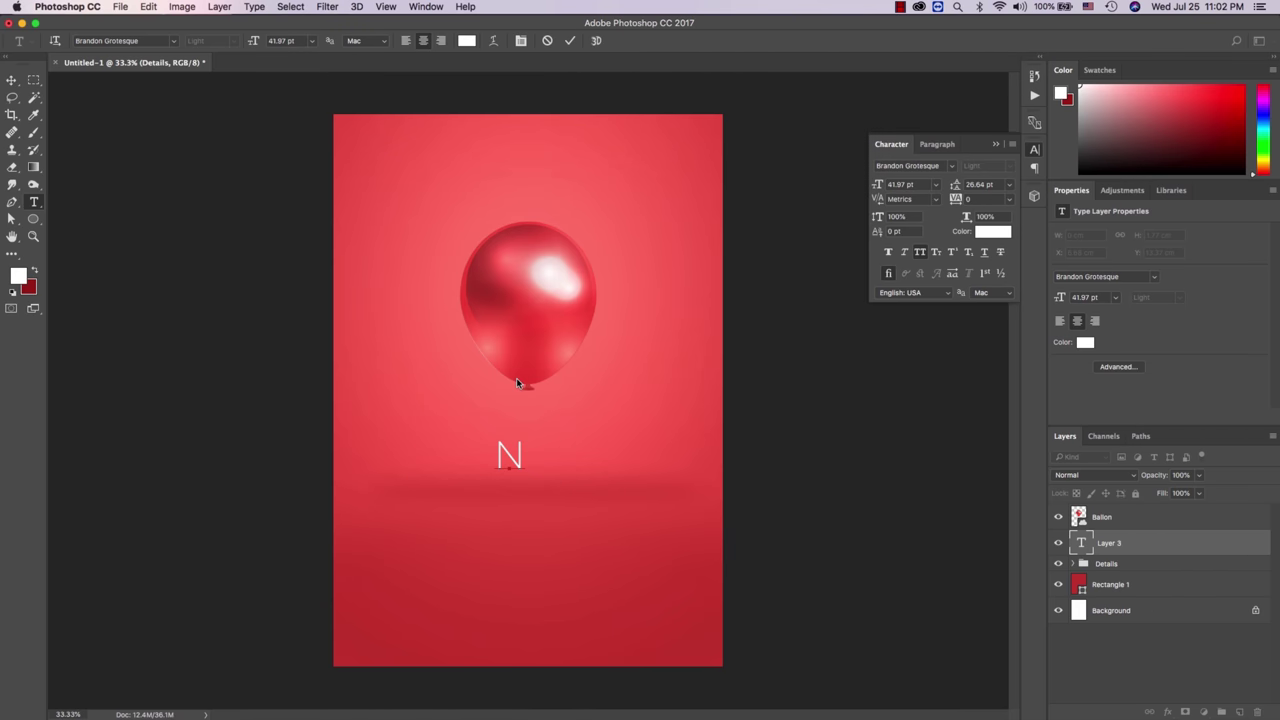
pyautogui.write('EW')
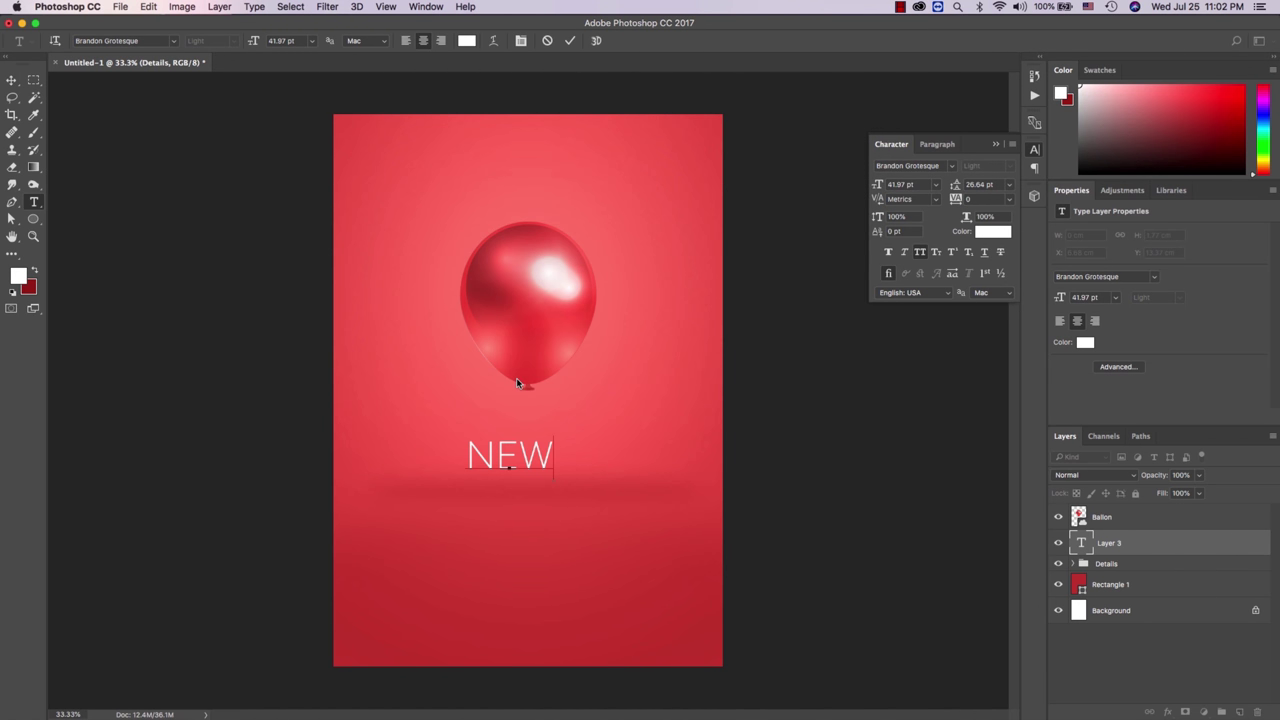
pyautogui.press('BackSpace')
pyautogui.press('BackSpace')
pyautogui.write('YEAR')
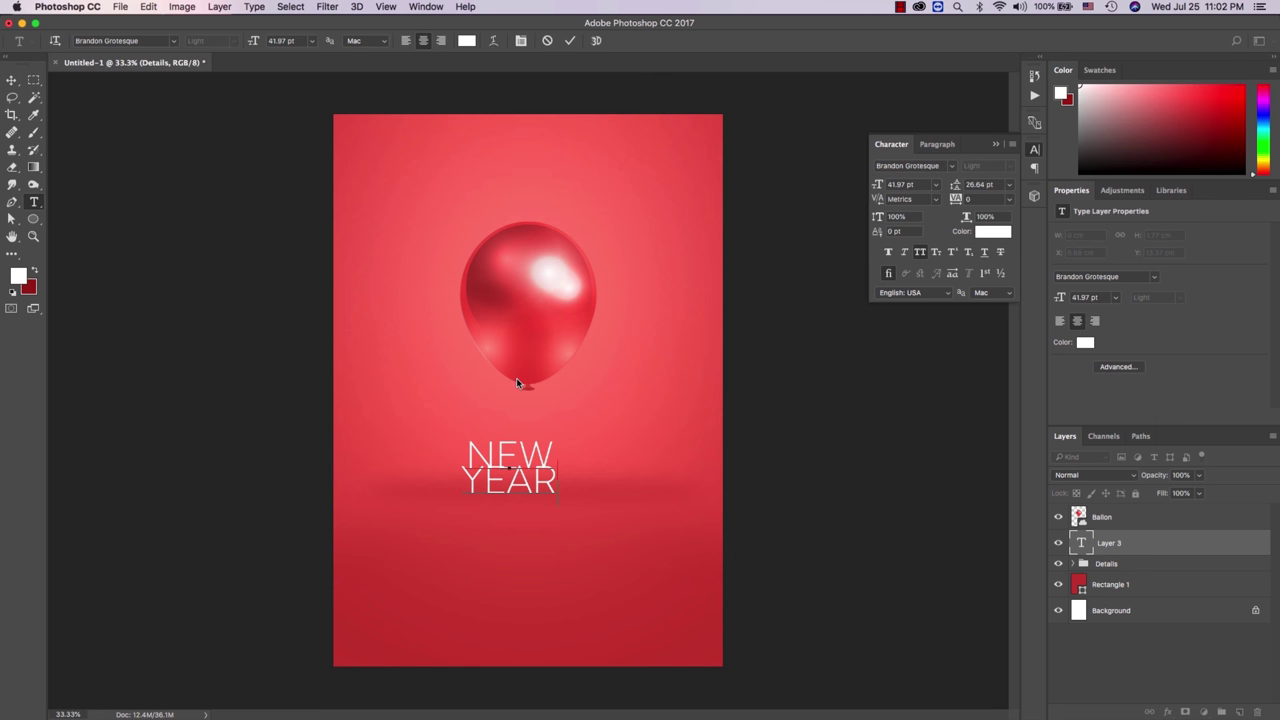
pyautogui.click(516, 377)
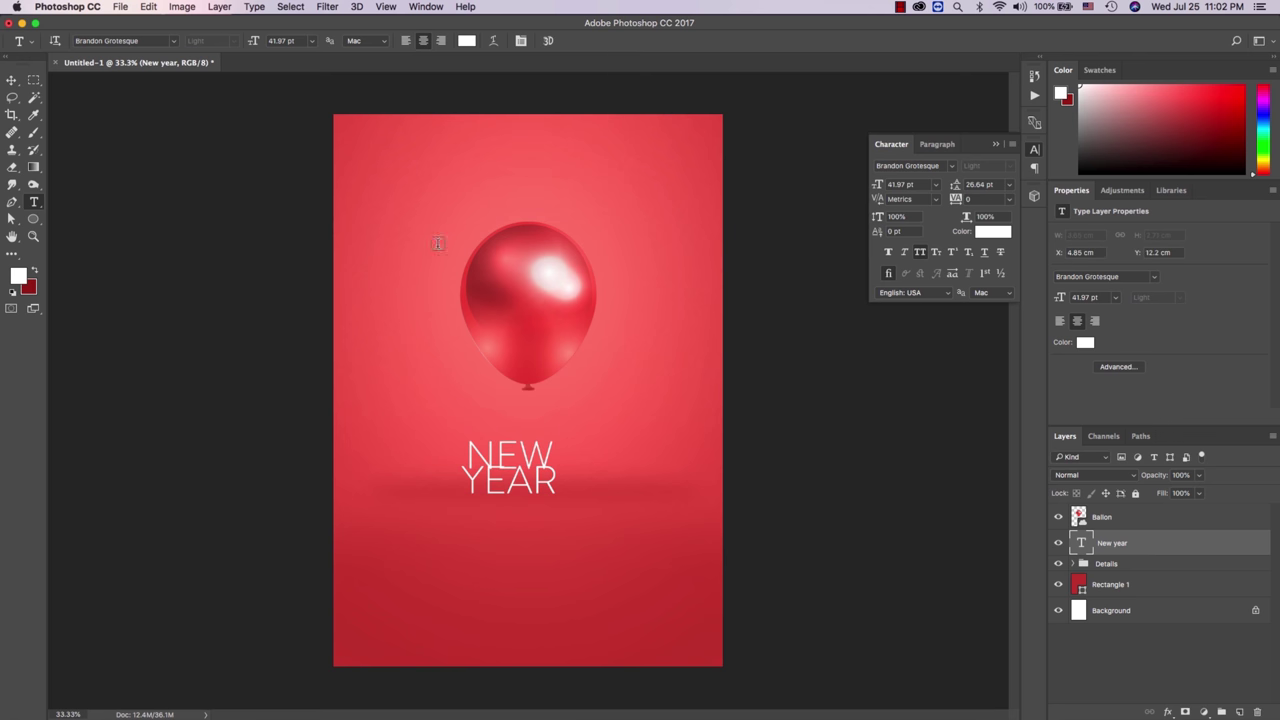
# Step: Format the text as Bebas Neue, 59.97 pt, with Auto leading
pyautogui.moveTo(251, 42); pyautogui.dragTo(264, 42)
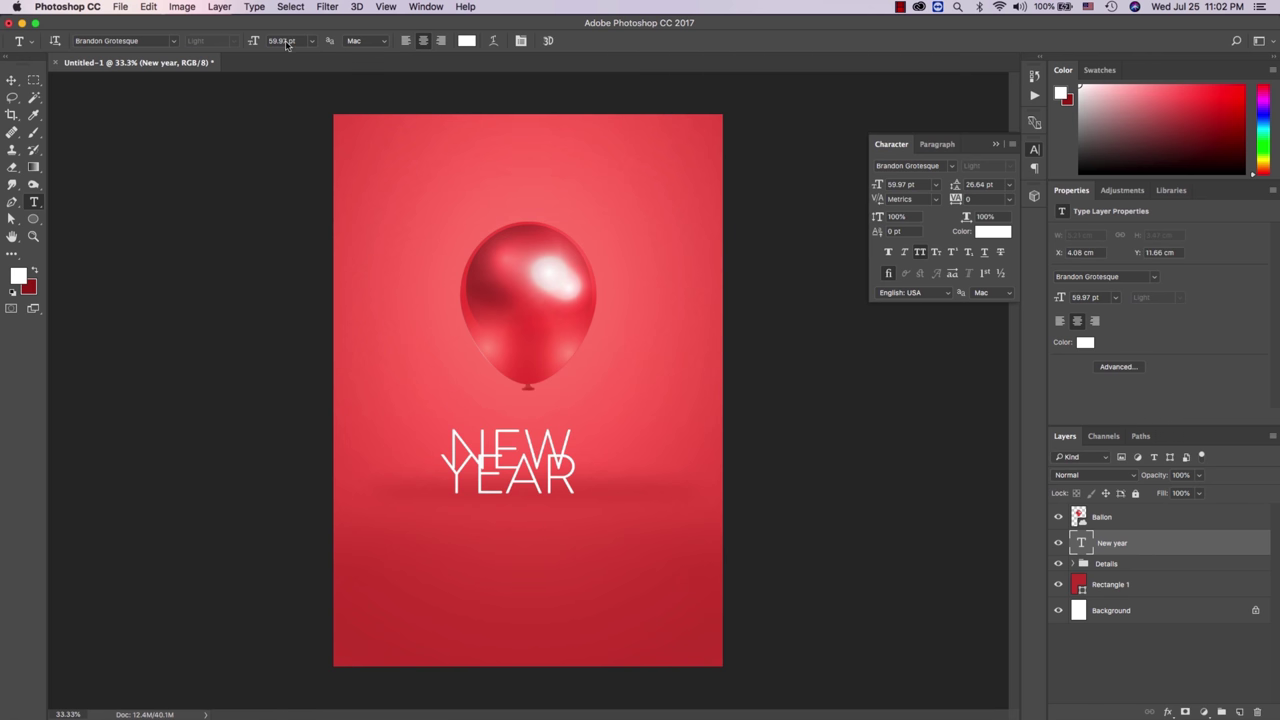
pyautogui.click(1009, 186)
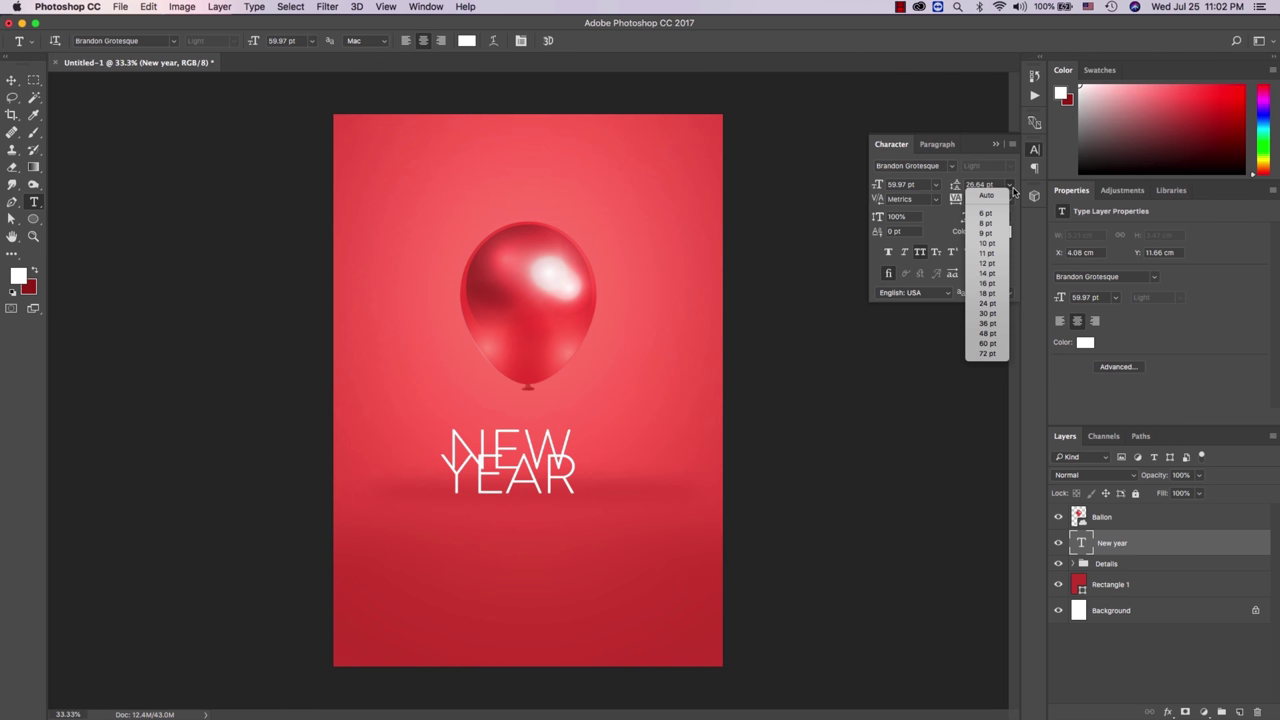
pyautogui.click(985, 193)
pyautogui.write('Bebas Neue')
pyautogui.press('Return')
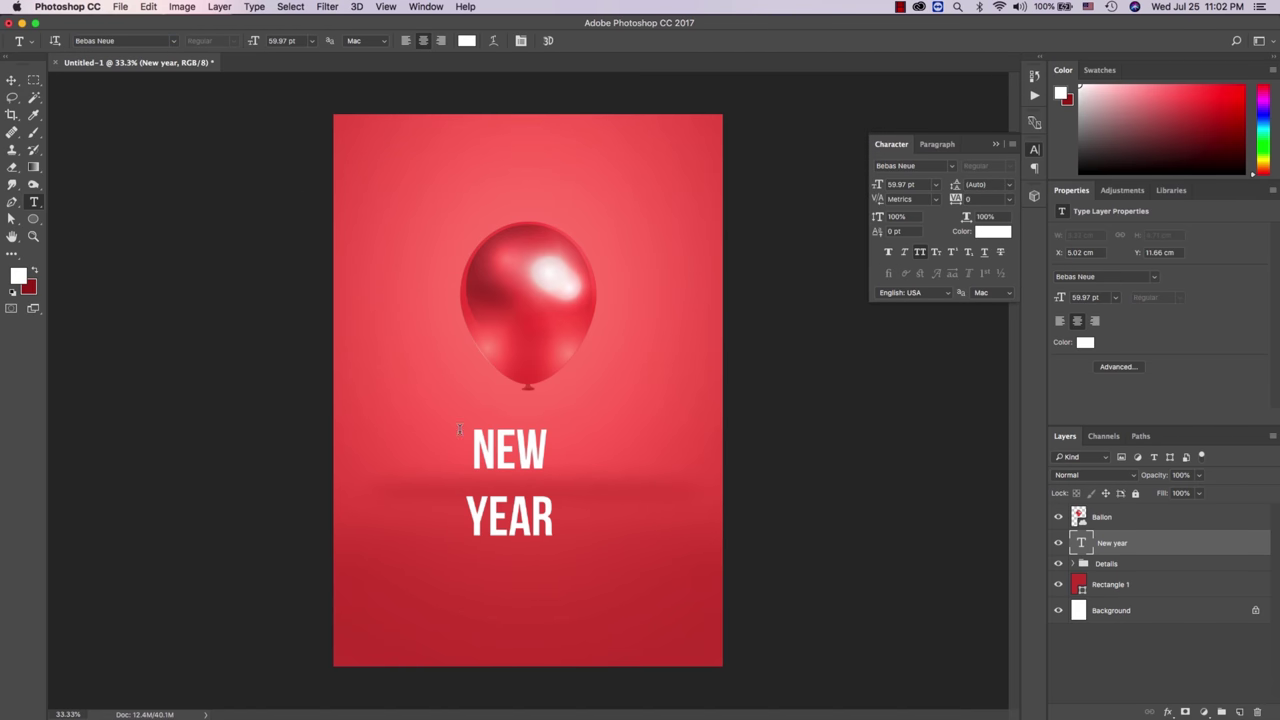
# Step: Split into a YEAR layer and a separate NEW layer enlarged to 147.97 pt
pyautogui.click(512, 462)
pyautogui.doubleClick(512, 462)
pyautogui.press('BackSpace')
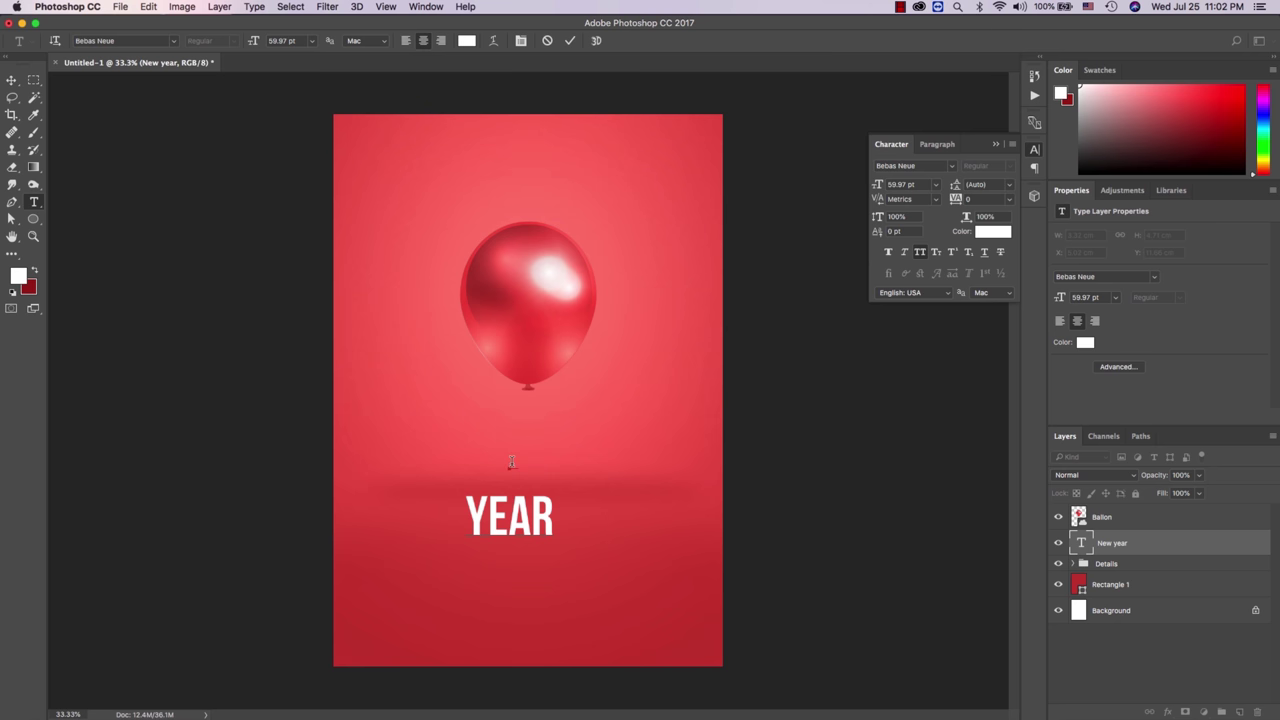
pyautogui.press('super+Return')
pyautogui.click(532, 468)
pyautogui.write('New')
pyautogui.press('super+Return')
pyautogui.moveTo(243, 43); pyautogui.dragTo(308, 57)
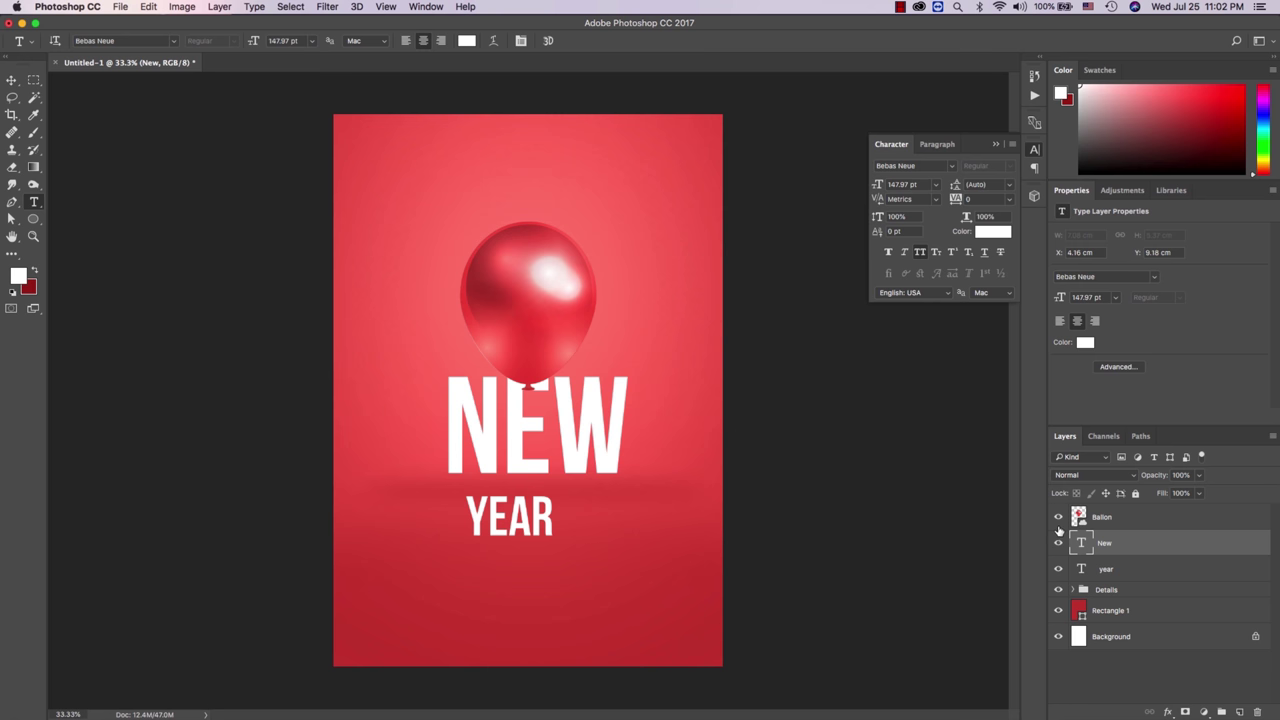
# Step: Tilt NEW a few degrees counter-clockwise with Free Transform
pyautogui.press('super+t')
pyautogui.moveTo(652, 503); pyautogui.dragTo(660, 482)
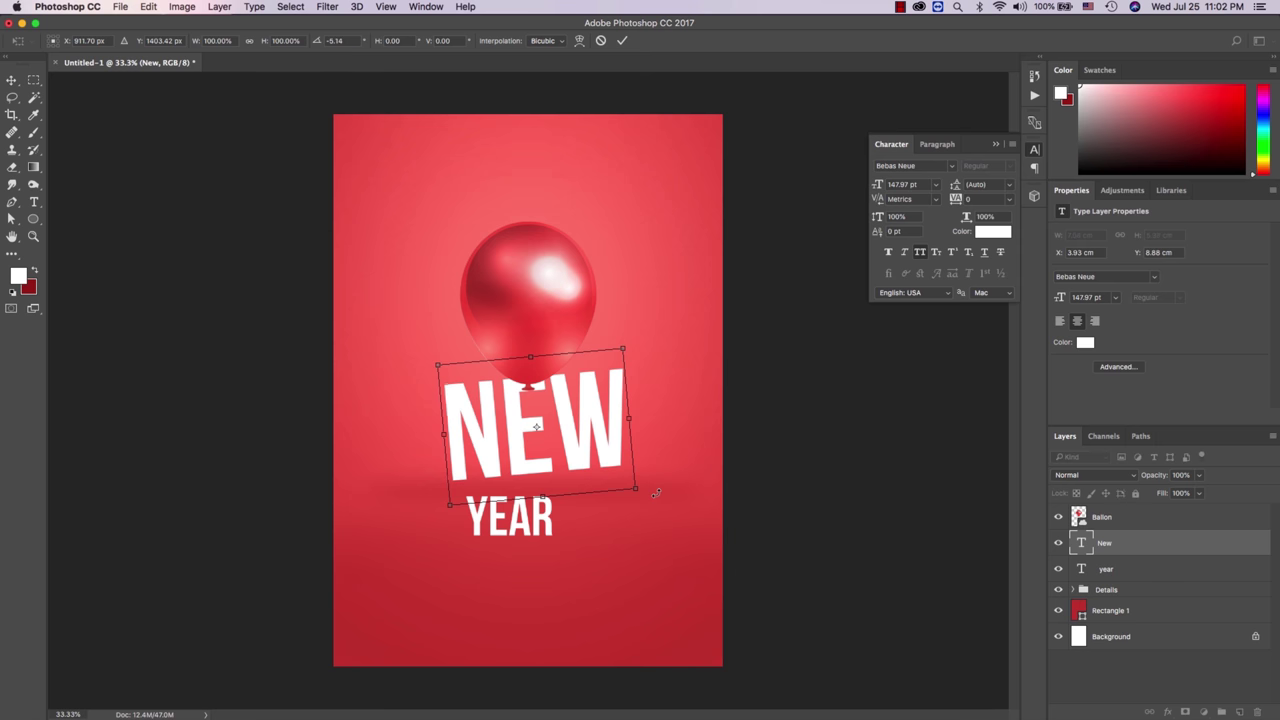
pyautogui.press('Escape')
pyautogui.press('super+t')
pyautogui.moveTo(658, 497); pyautogui.dragTo(659, 478)
pyautogui.press('Return')
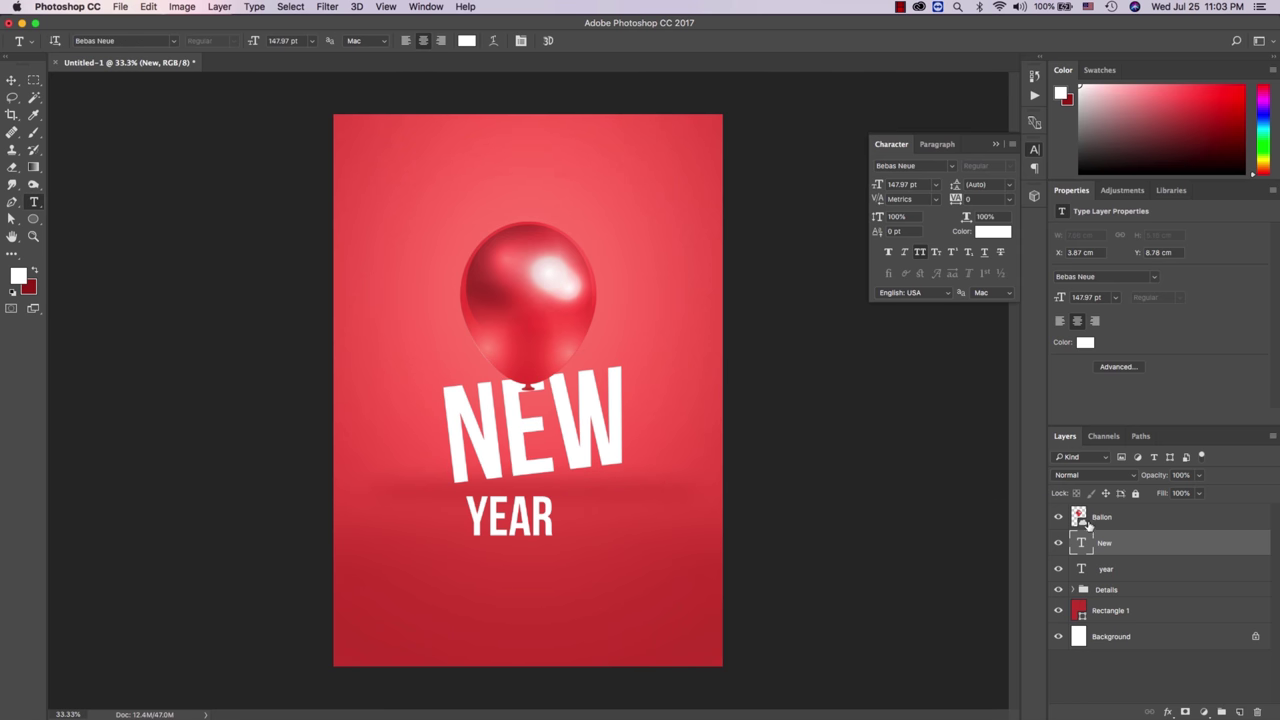
# Step: Enlarge YEAR to about 126 pt and move it up beneath NEW
pyautogui.click(1112, 562)
pyautogui.press('super+t')
pyautogui.moveTo(542, 546); pyautogui.dragTo(717, 608)
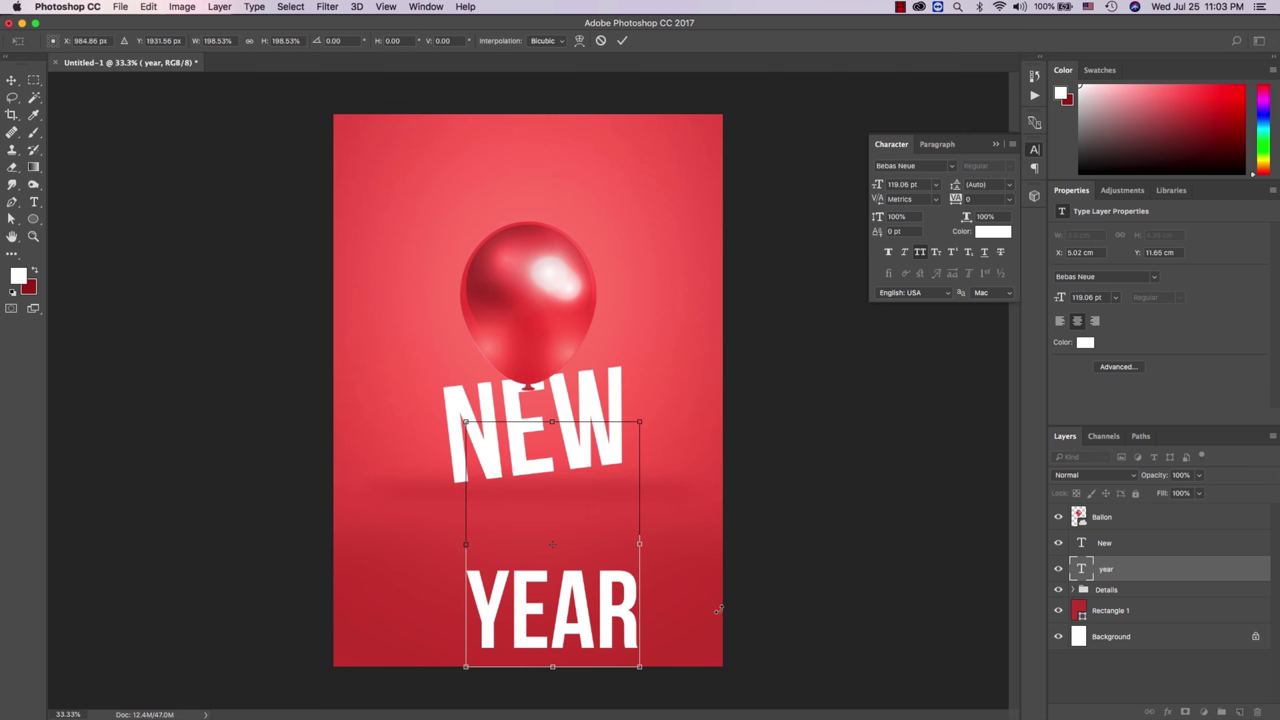
pyautogui.press('Return')
pyautogui.moveTo(666, 605); pyautogui.dragTo(651, 521)
pyautogui.press('super+t')
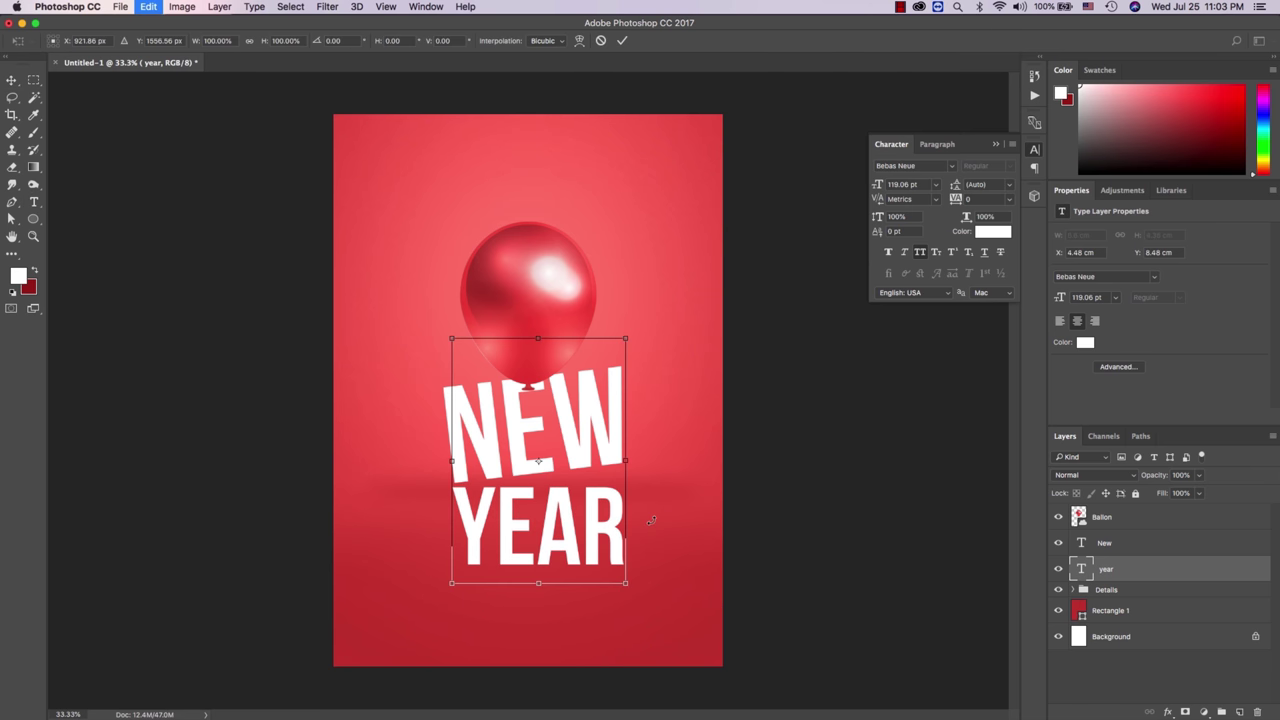
pyautogui.moveTo(626, 583); pyautogui.dragTo(666, 595)
pyautogui.press('Return')
# Step: Rotate YEAR about 5° counter-clockwise to match NEW's tilt
pyautogui.press('super+t')
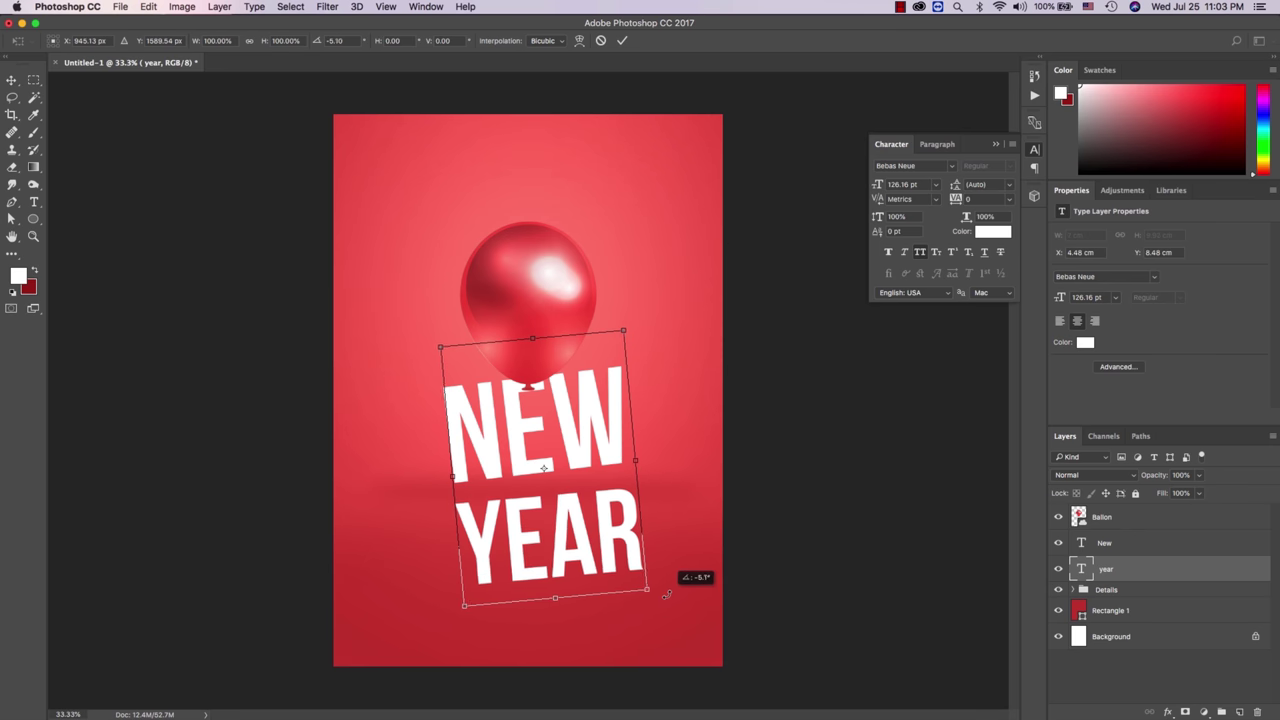
pyautogui.press('Return')
pyautogui.moveTo(666, 595); pyautogui.dragTo(727, 489)
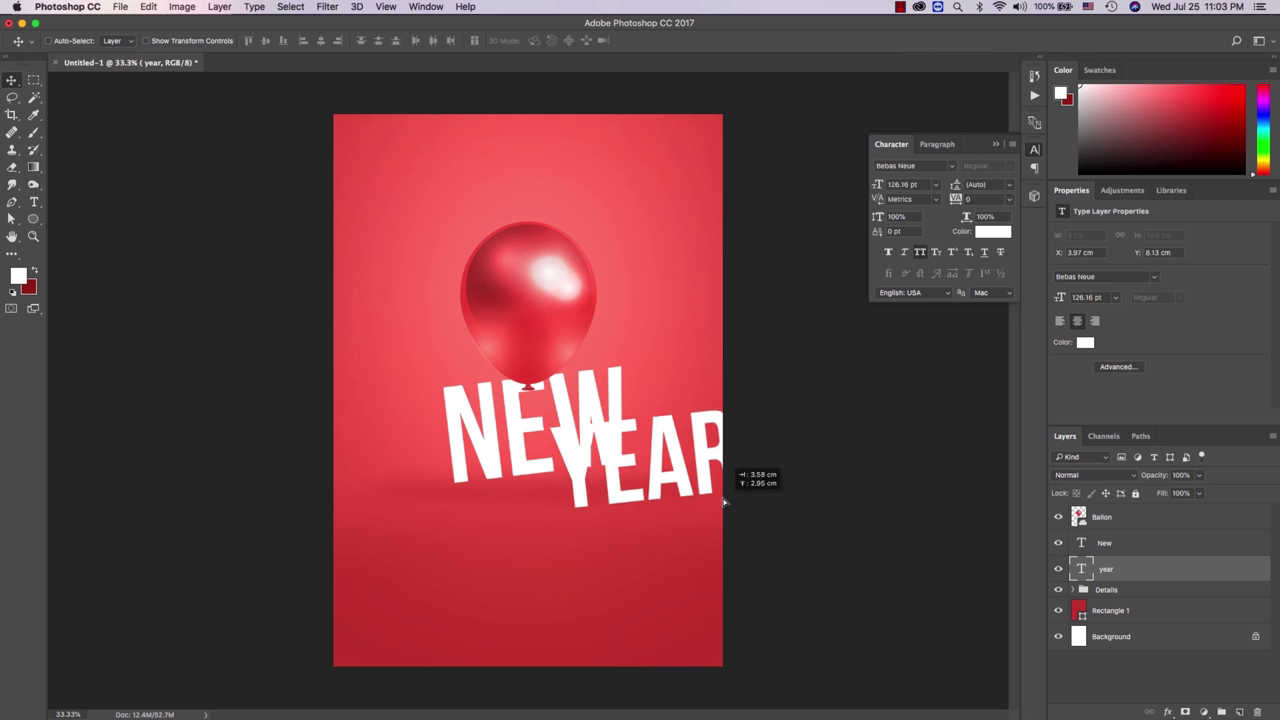
# Step: Shift NEW and YEAR together to the left as a pair
pyautogui.keyDown('shift'); pyautogui.click(1104, 543); pyautogui.keyUp('shift')
pyautogui.press('super+t')
pyautogui.moveTo(635, 429)
pyautogui.mouseDown()
pyautogui.moveTo(577, 428)
pyautogui.moveTo(582, 416)
pyautogui.mouseUp()
pyautogui.press('Return')
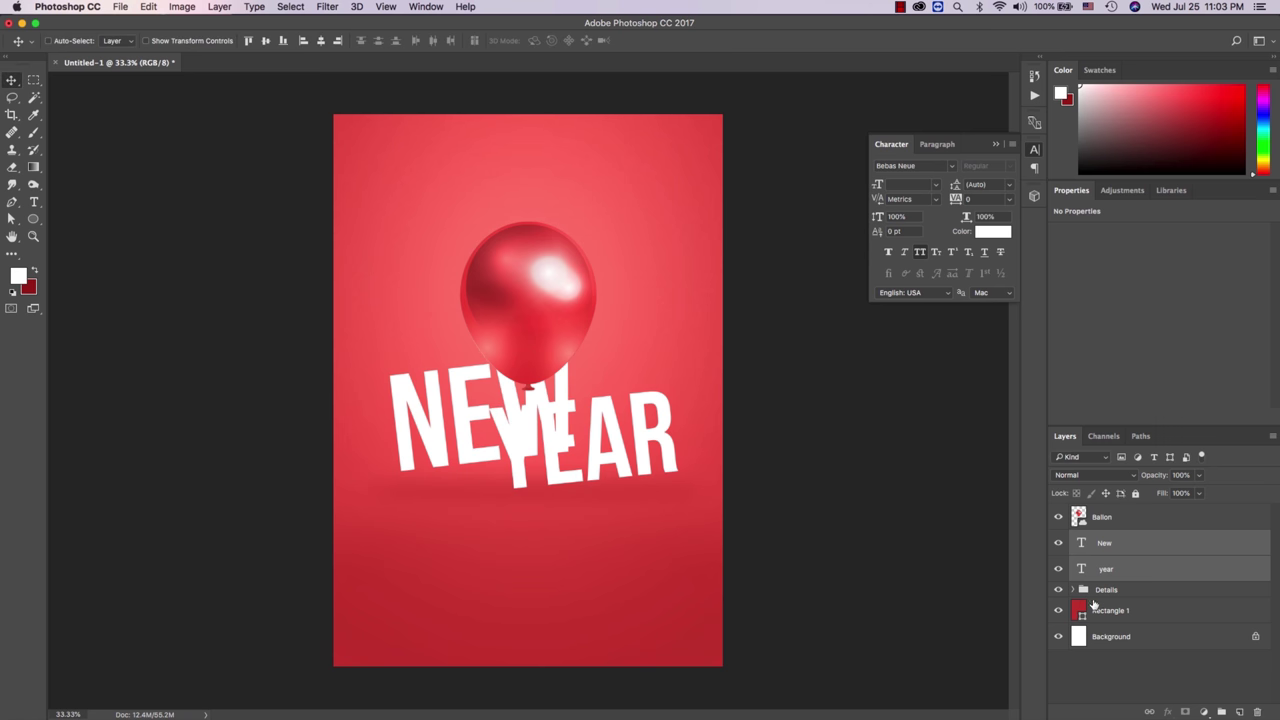
pyautogui.keyDown('super'); pyautogui.click(1105, 575); pyautogui.keyUp('super')
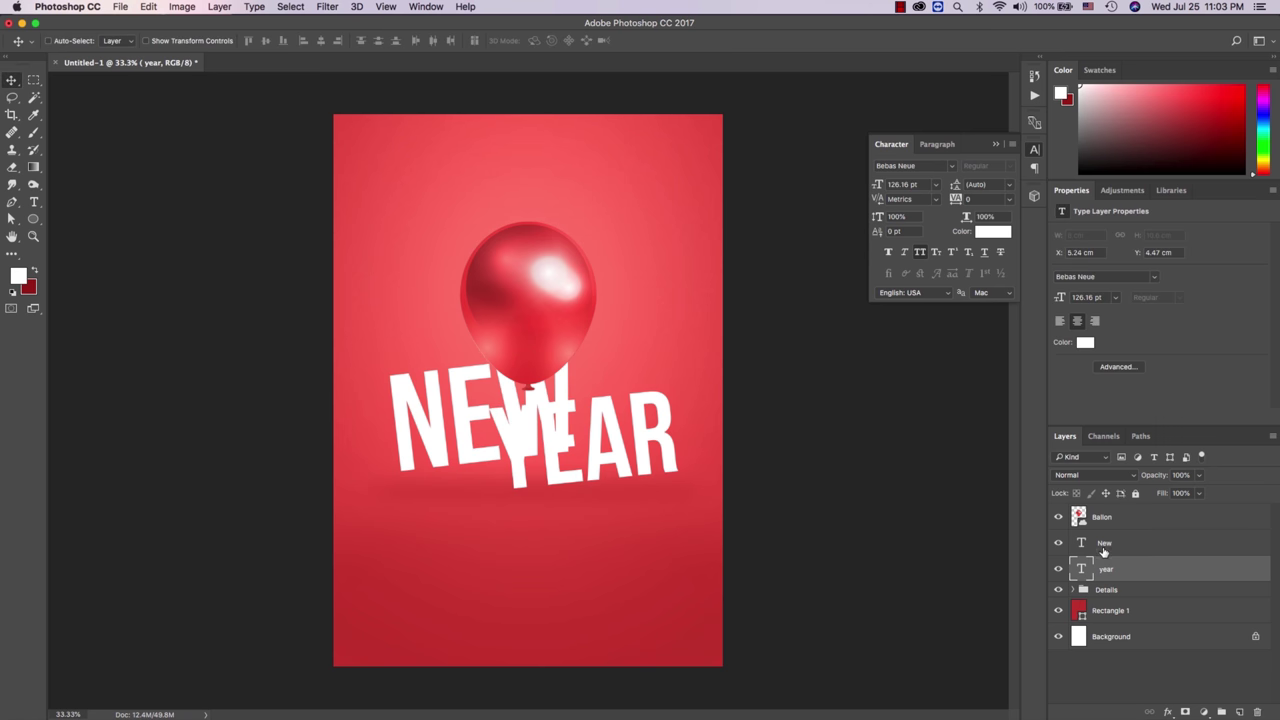
# Step: Recolour NEW to dark red #973b35 and stack it below the YEAR layer
pyautogui.click(988, 232)
pyautogui.click(711, 146)
pyautogui.click(972, 380)
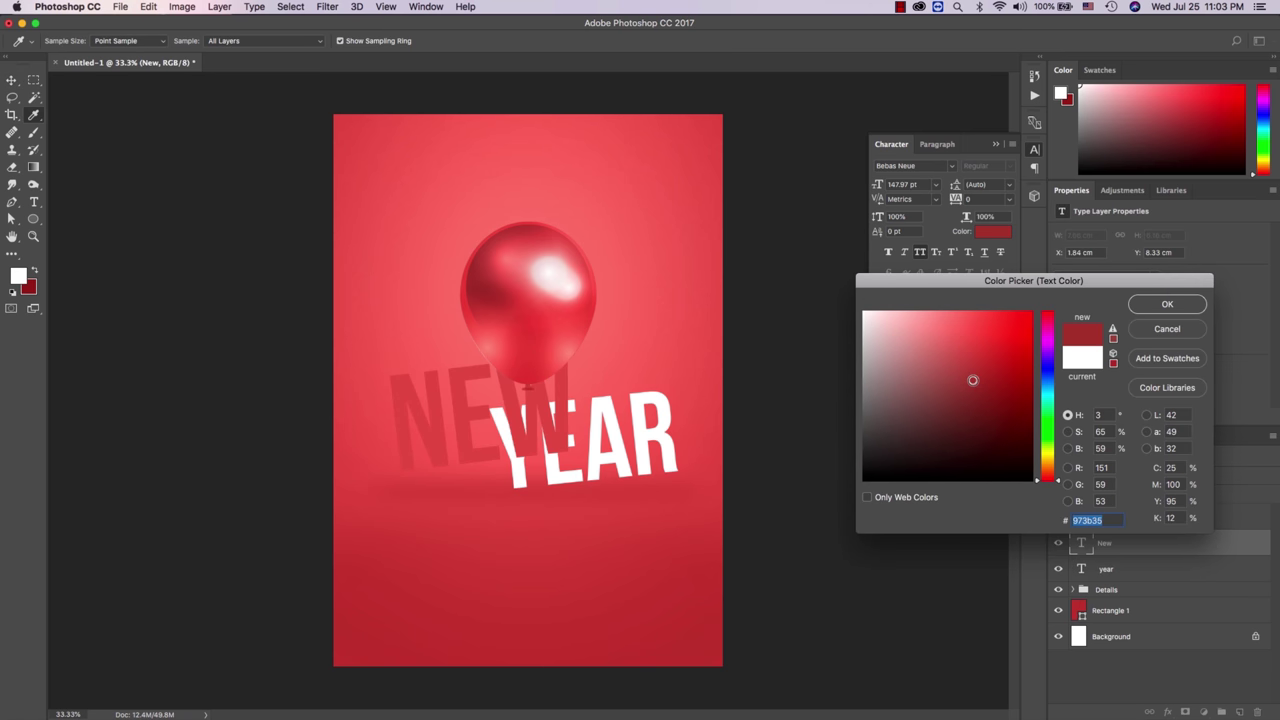
pyautogui.click(1167, 304)
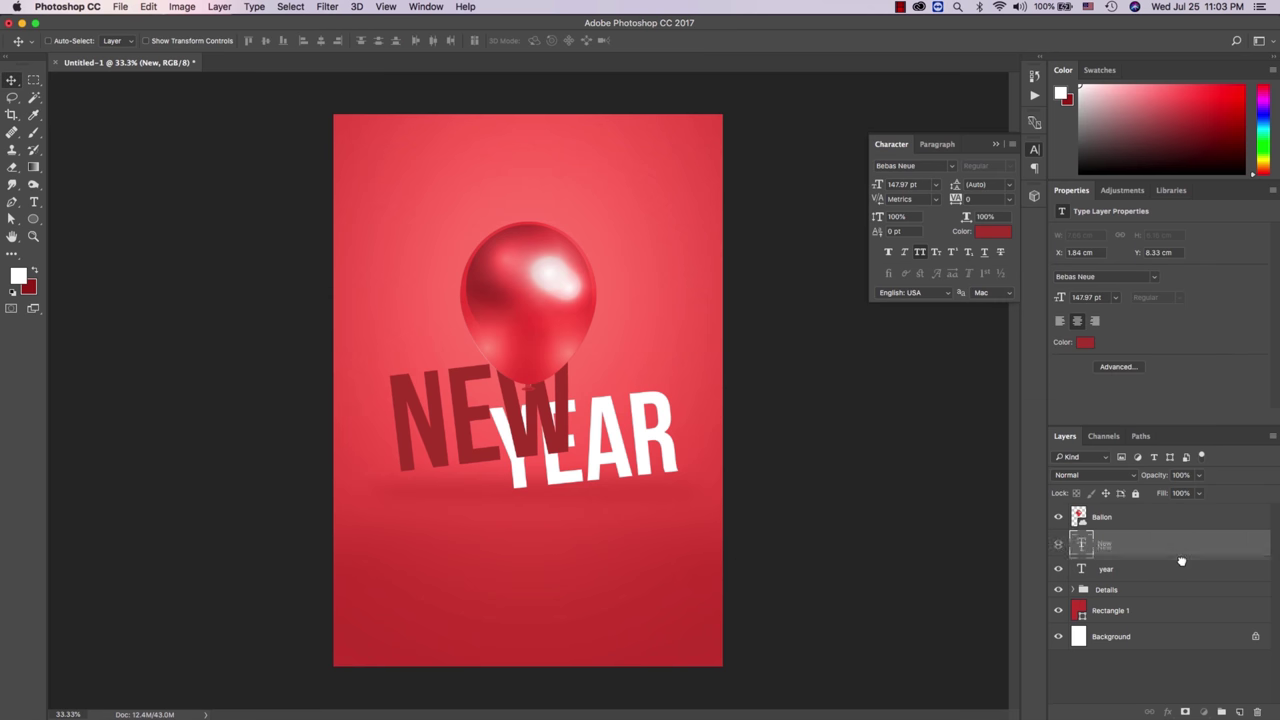
pyautogui.moveTo(1181, 551); pyautogui.dragTo(1181, 570)
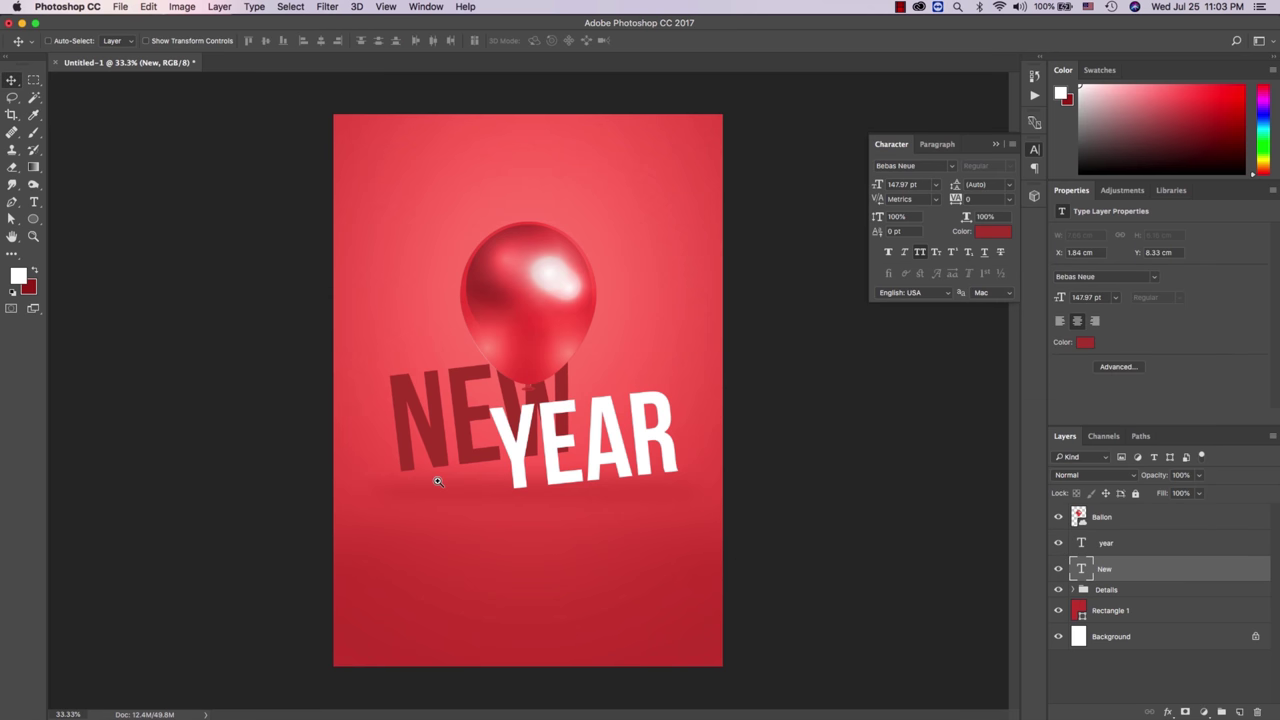
# Step: Zoom in on the lettering and move YEAR slightly lower
pyautogui.press('z')
pyautogui.click(437, 481)
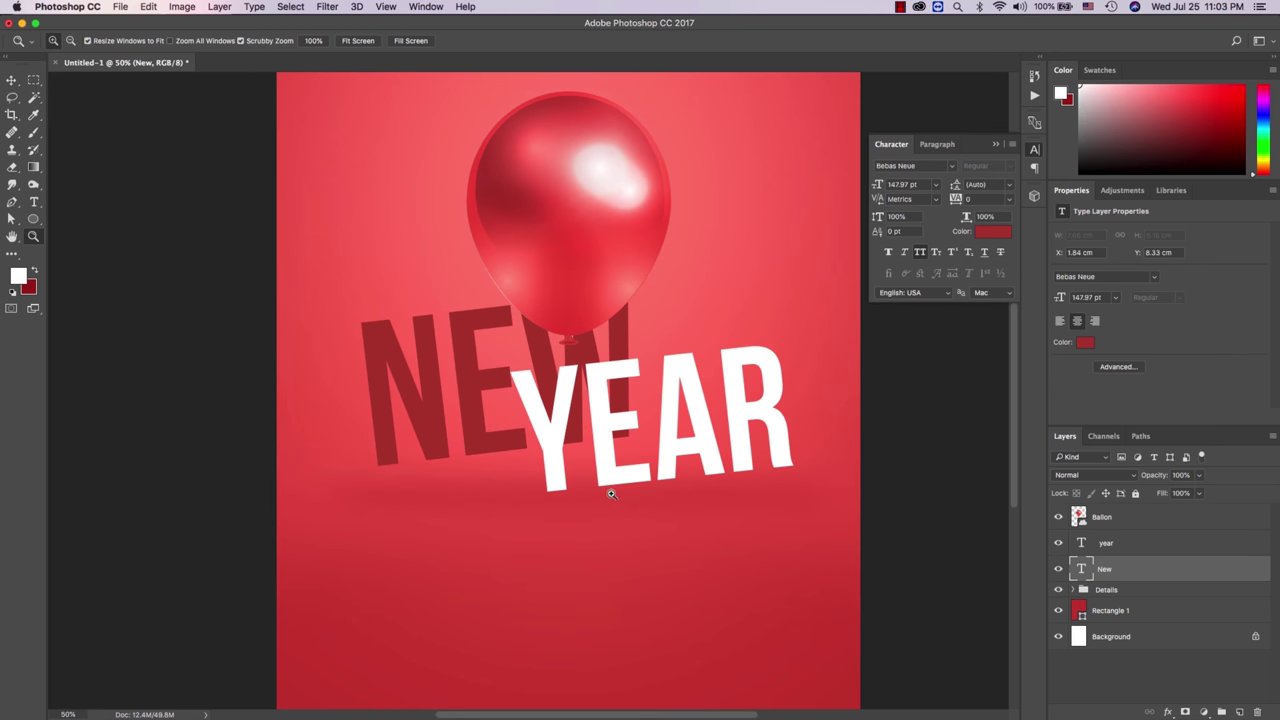
pyautogui.click(1130, 549)
pyautogui.press('v')
pyautogui.moveTo(737, 443); pyautogui.dragTo(740, 459)
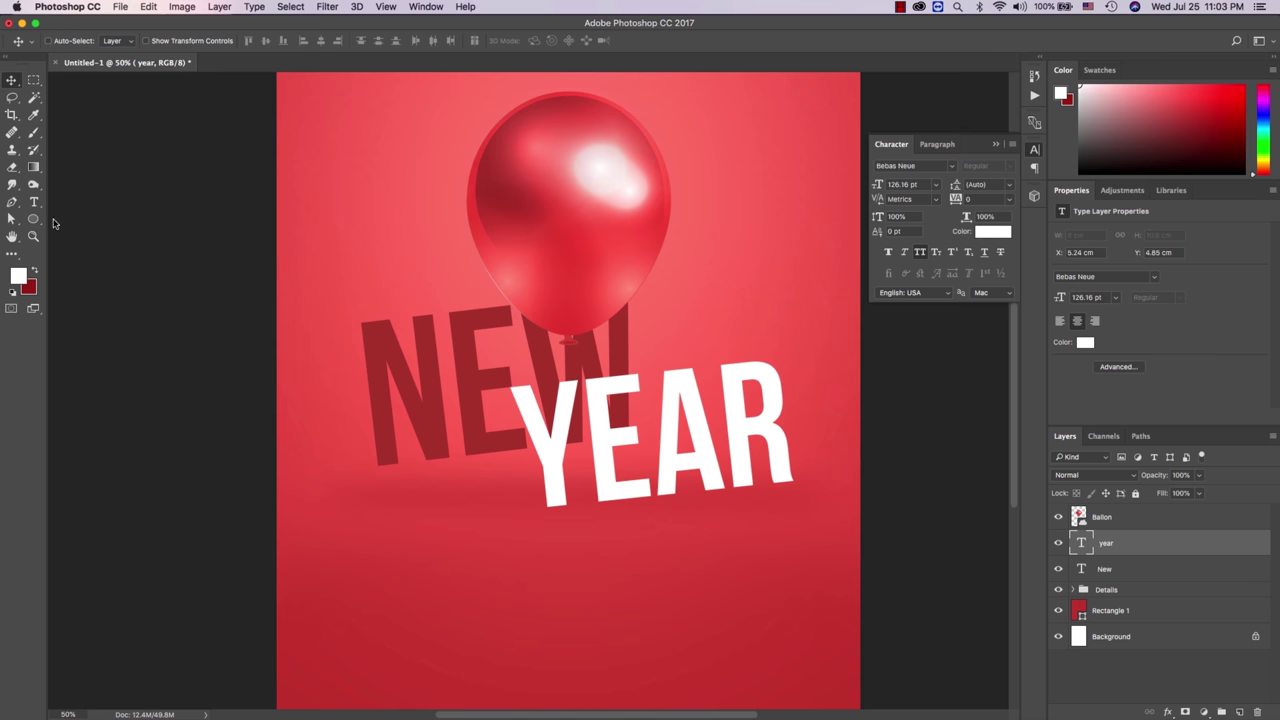
pyautogui.click(33, 219)
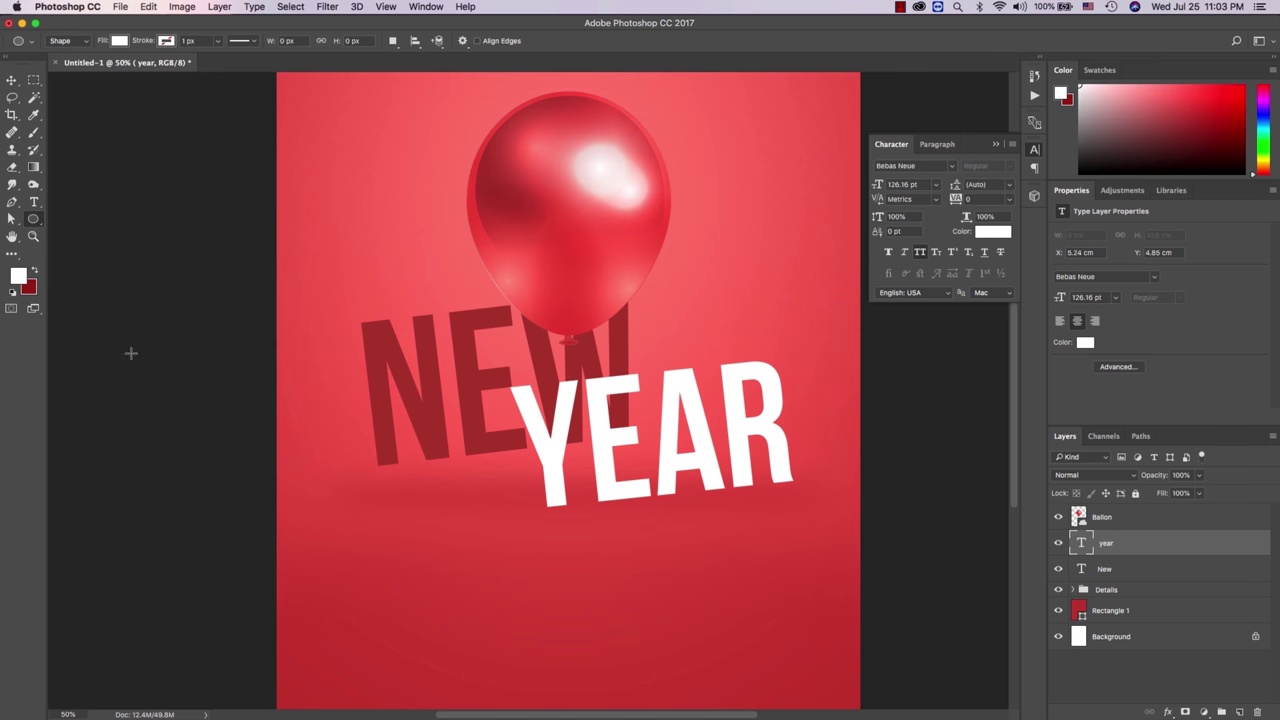
# Step: Set the foreground colour to black and draw a flat ellipse under YEAR
pyautogui.click(35, 272)
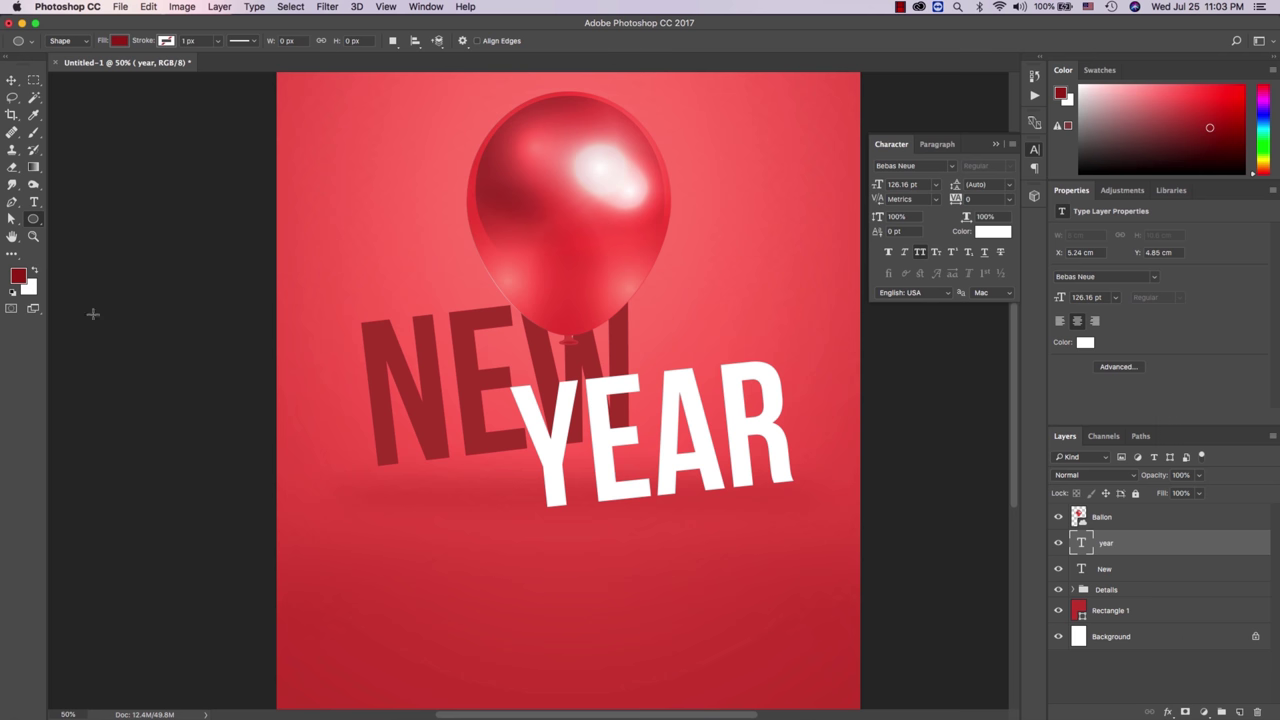
pyautogui.click(18, 276)
pyautogui.moveTo(880, 460); pyautogui.dragTo(855, 487)
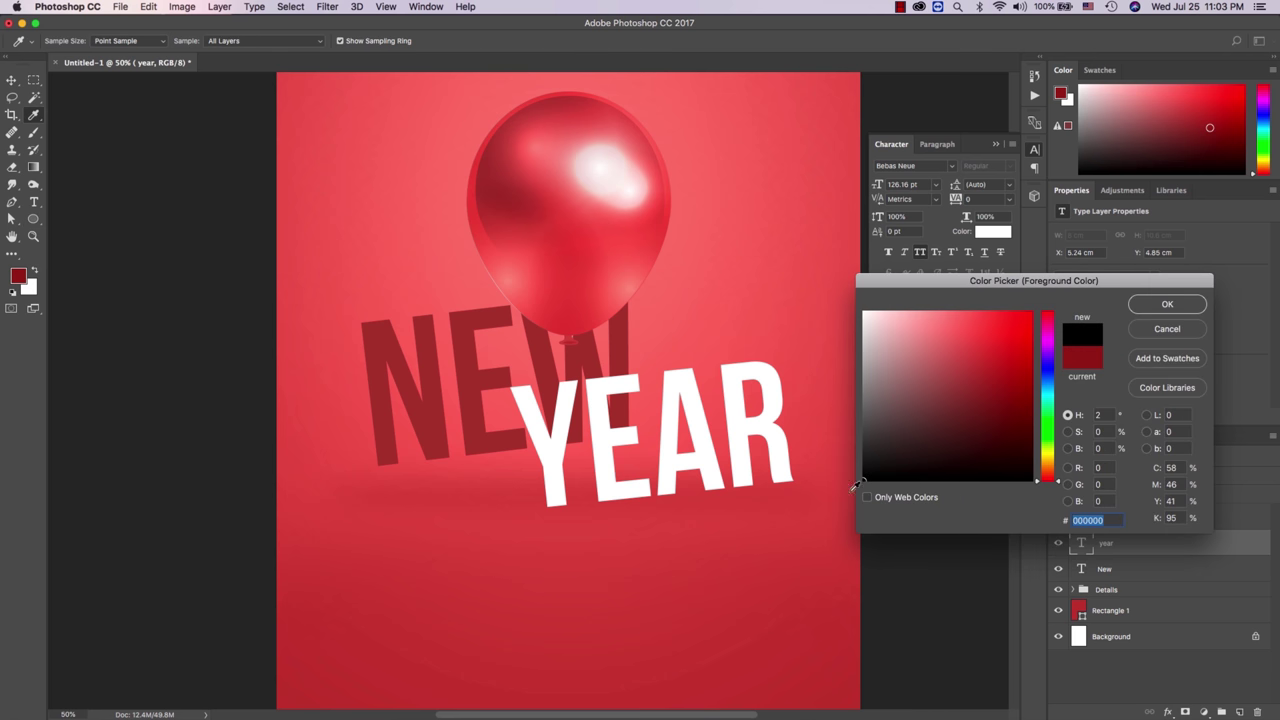
pyautogui.click(1143, 309)
pyautogui.moveTo(545, 512); pyautogui.dragTo(799, 521)
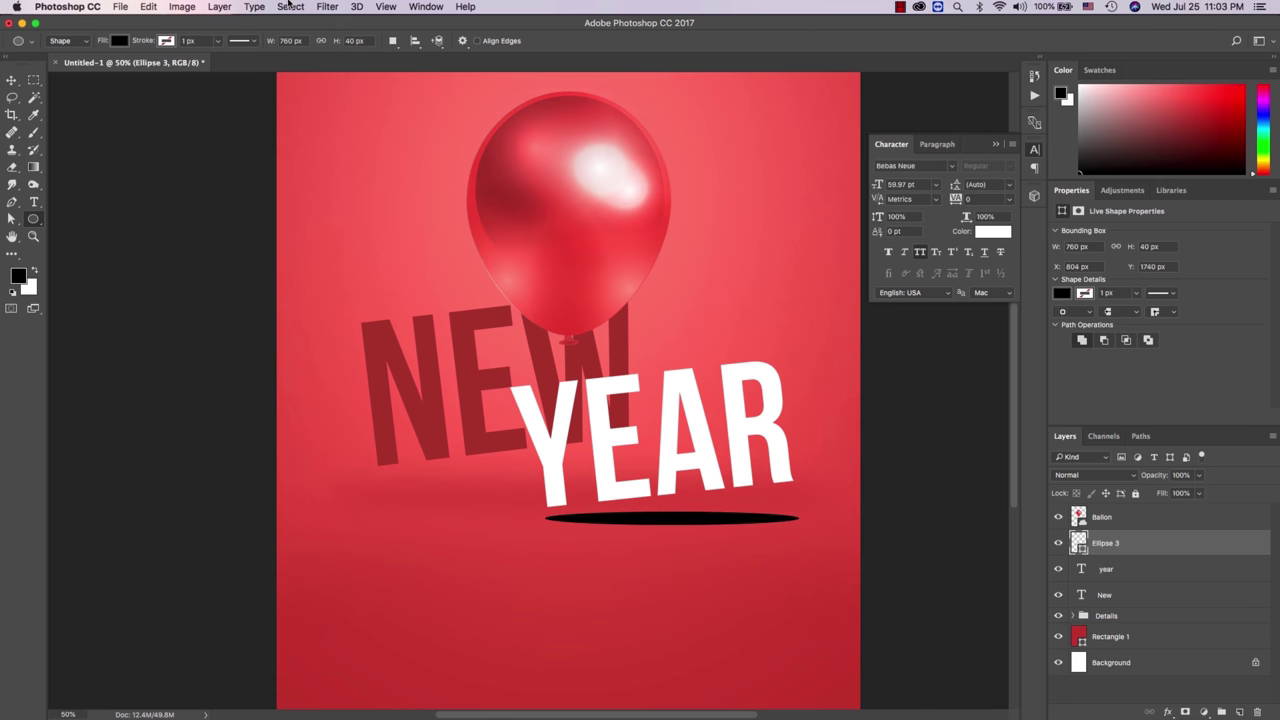
# Step: Convert the ellipse to a smart object and apply a small-radius Gaussian Blur
pyautogui.click(290, 6)
pyautogui.moveTo(331, 152)
pyautogui.click(569, 216)
pyautogui.click(720, 250)
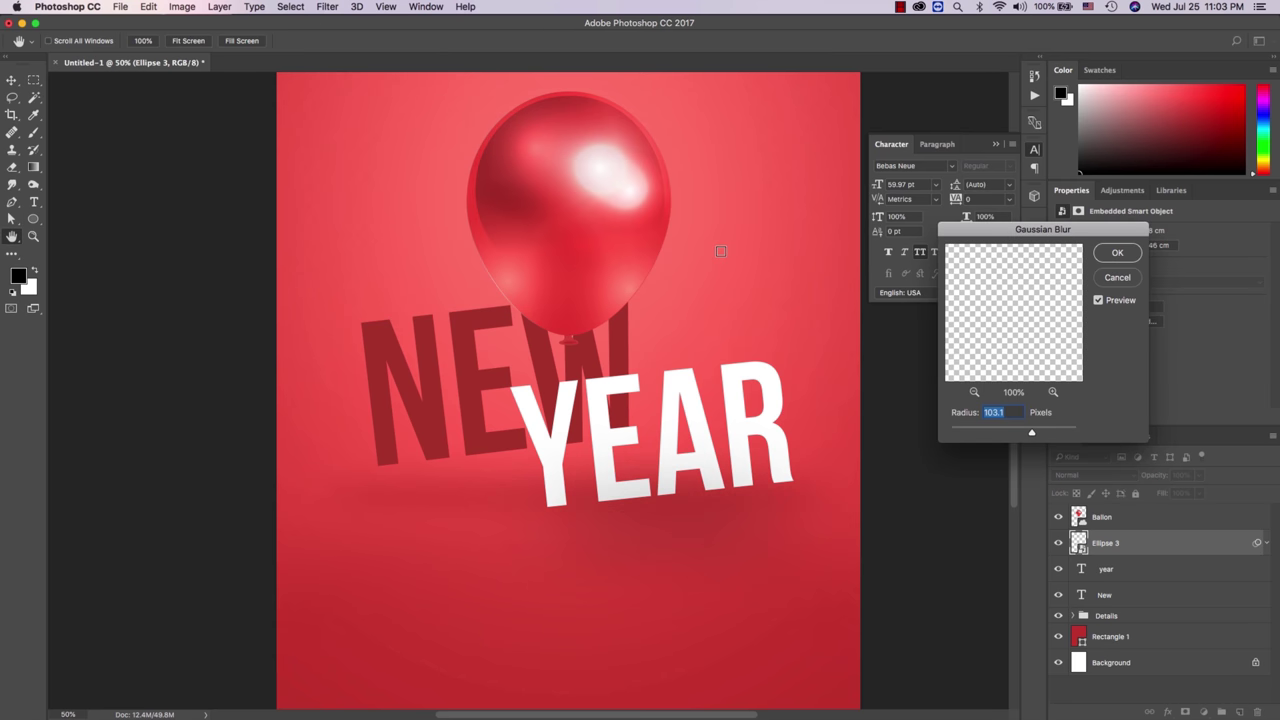
pyautogui.moveTo(997, 432); pyautogui.dragTo(1005, 433)
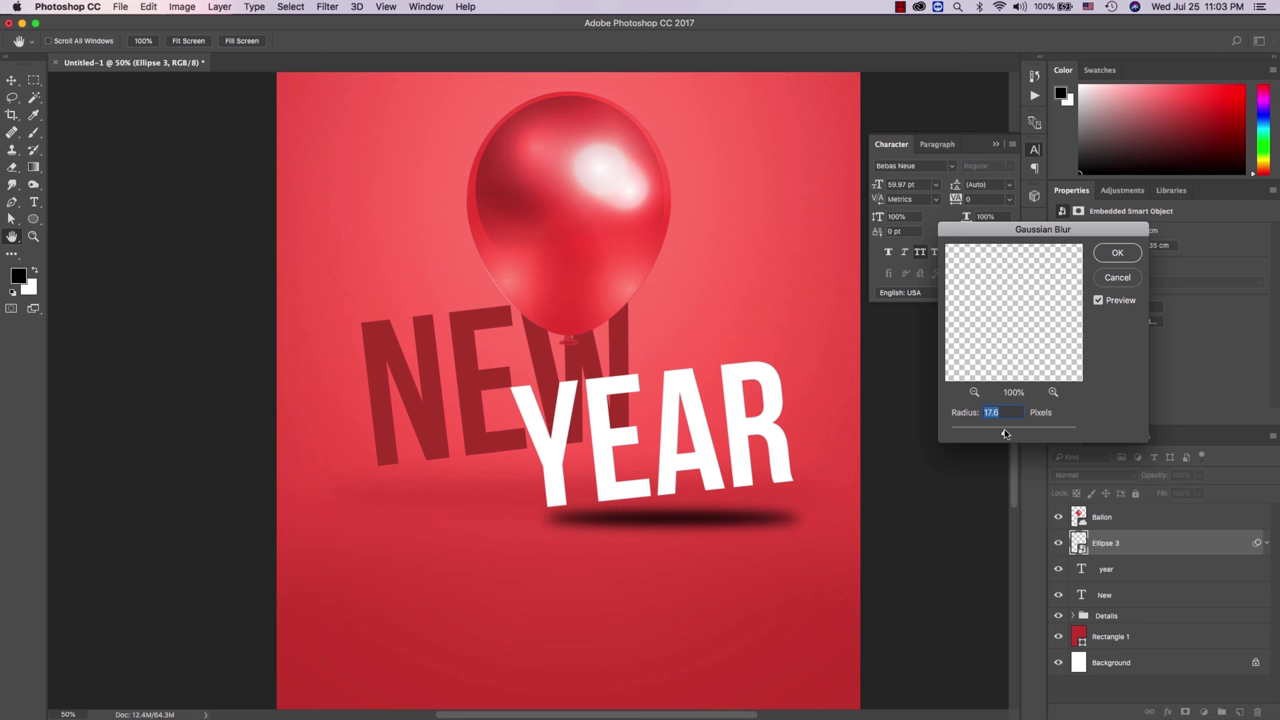
pyautogui.click(1117, 253)
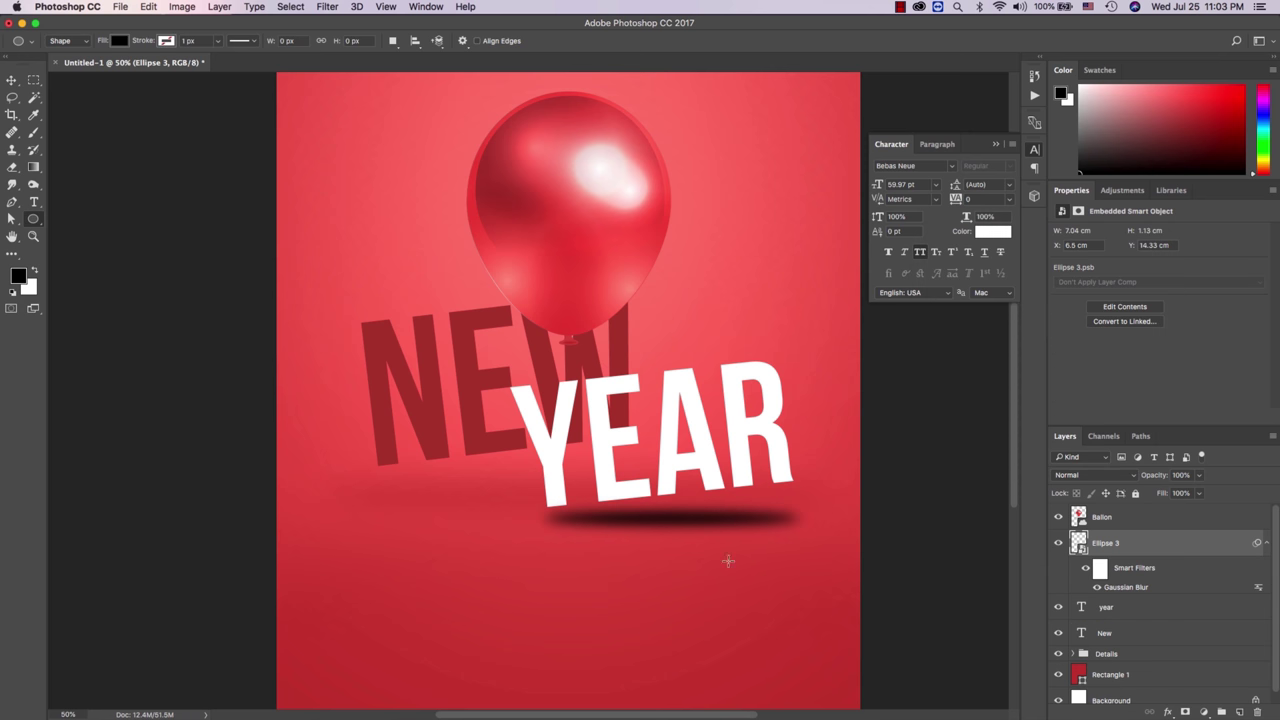
# Step: Zoom in and squash the shadow ellipse thinner vertically
pyautogui.press('z')
pyautogui.click(719, 558)
pyautogui.hotkey('ctrl', 't')
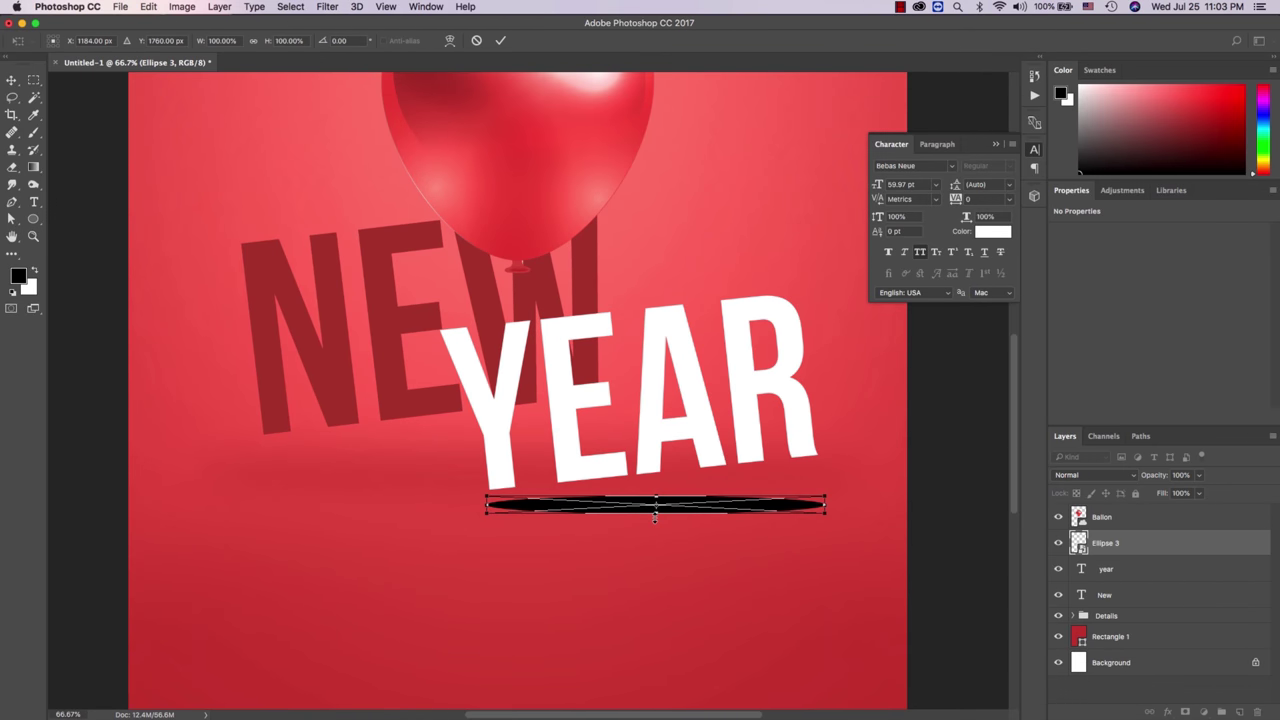
pyautogui.moveTo(655, 517); pyautogui.dragTo(660, 506)
pyautogui.press('Return')
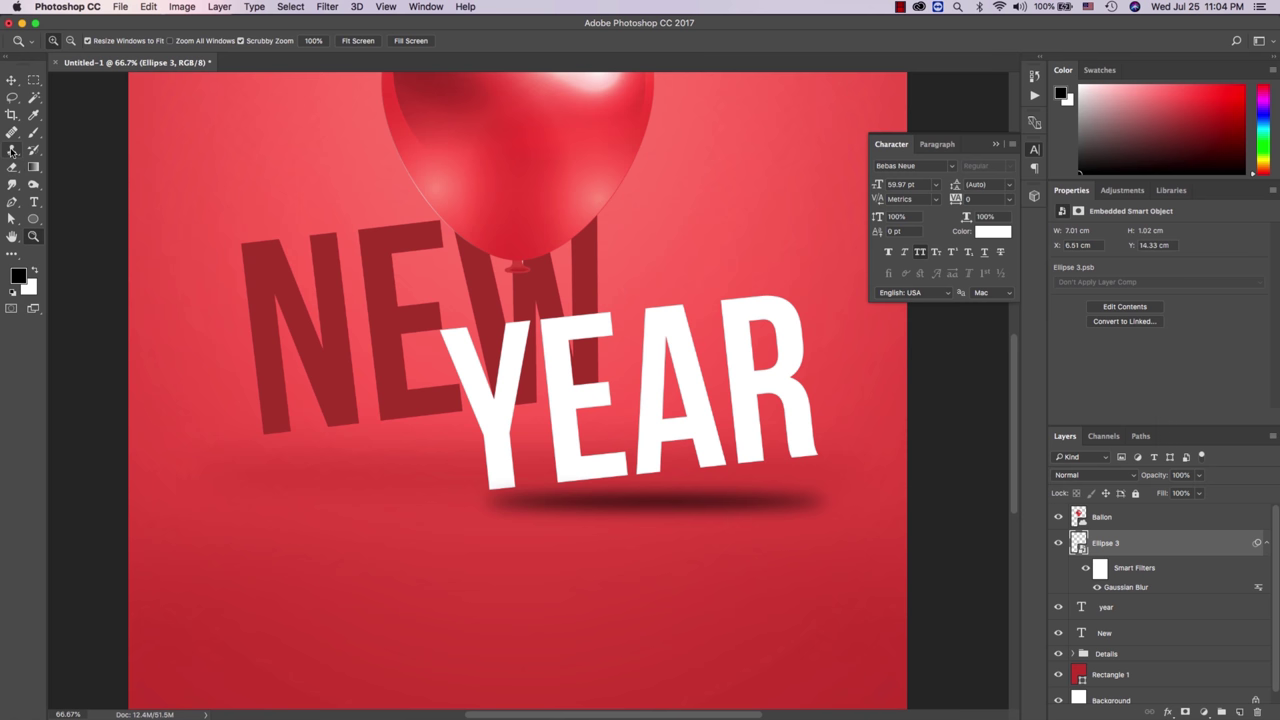
# Step: Rasterize the shadow and set up a large Eraser brush at about 40% opacity
pyautogui.click(13, 168)
pyautogui.click(734, 484)
pyautogui.click(740, 248)
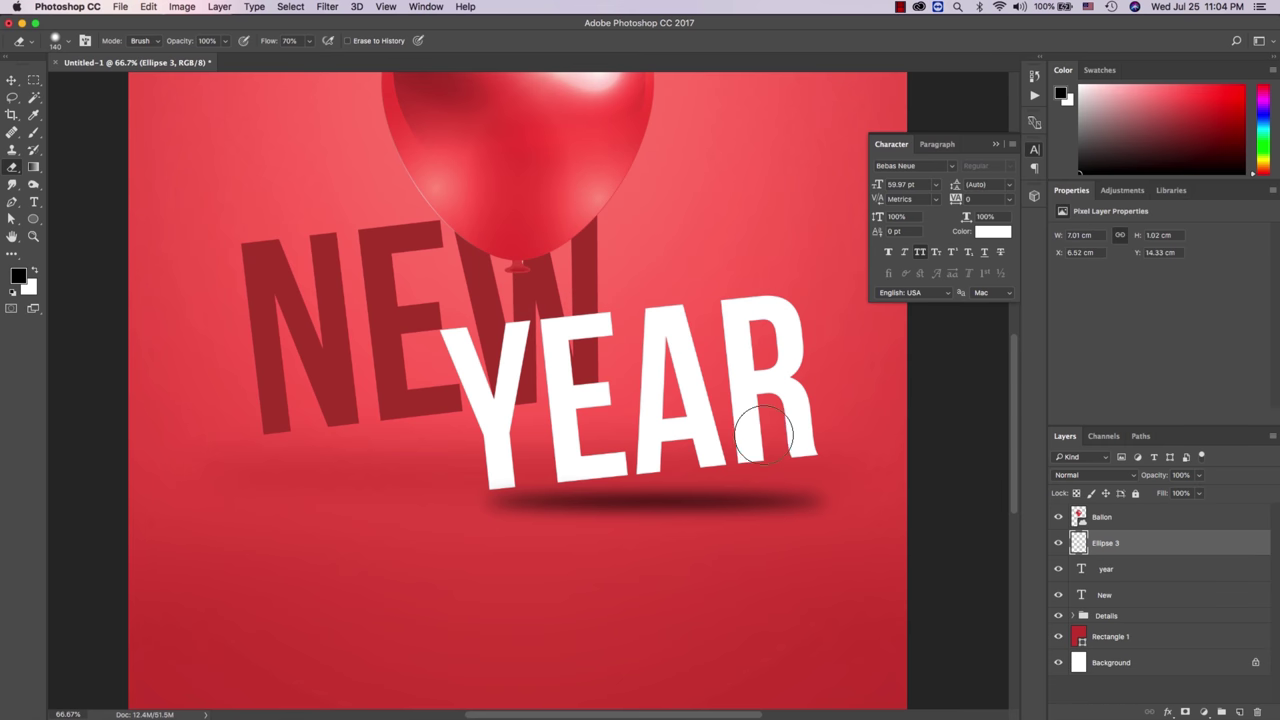
pyautogui.rightClick(764, 440)
pyautogui.moveTo(904, 306); pyautogui.dragTo(912, 306)
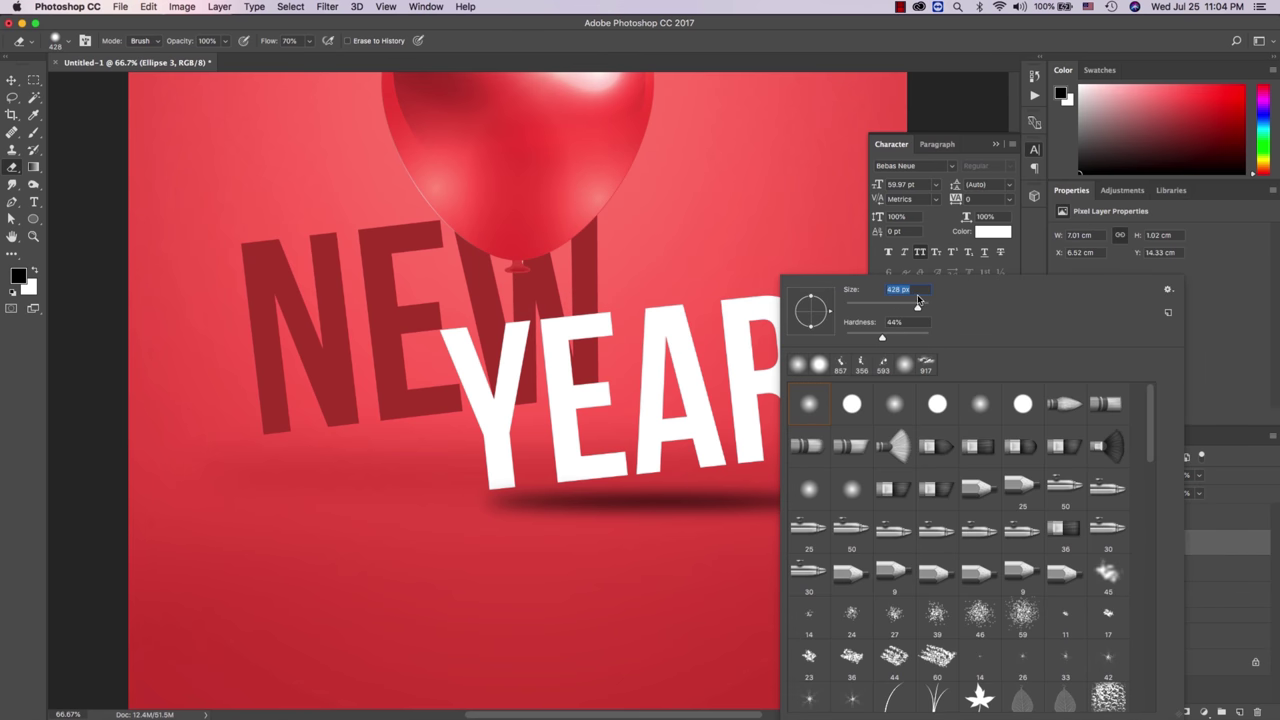
pyautogui.click(924, 309)
pyautogui.press('Return')
pyautogui.moveTo(186, 45); pyautogui.dragTo(144, 47)
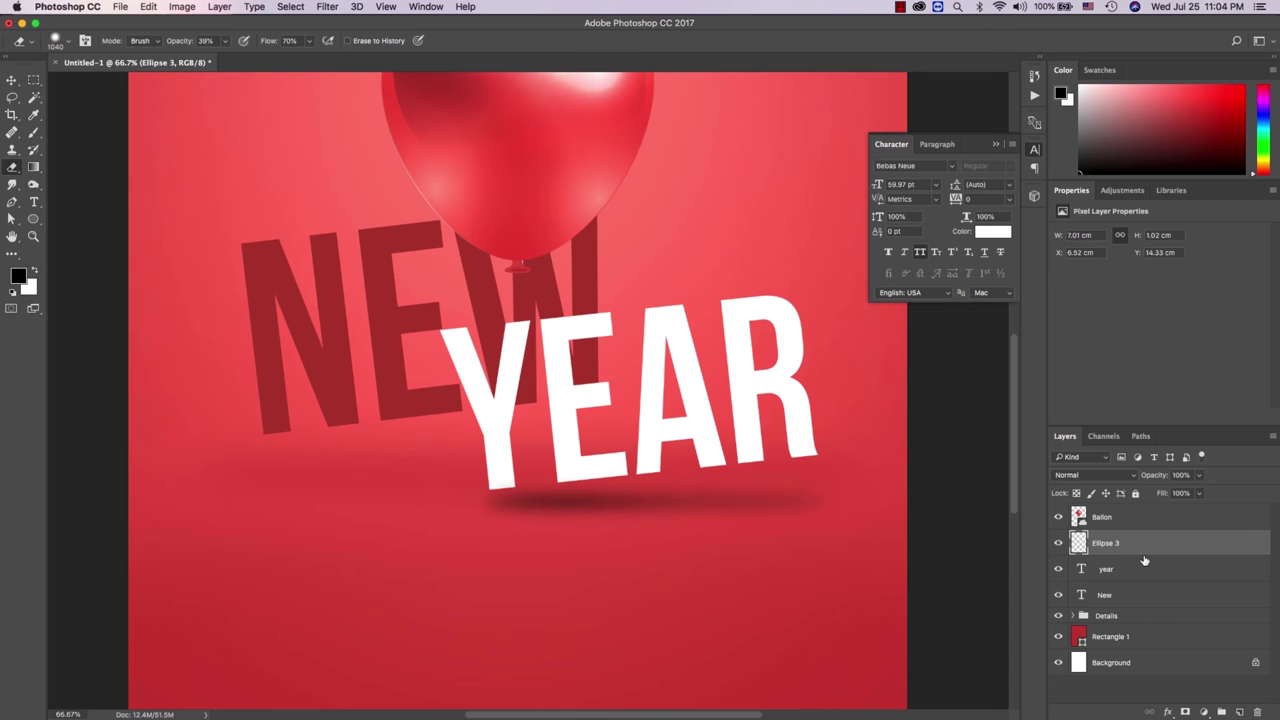
# Step: Flatten the shadow further to 0.45 cm tall
pyautogui.hotkey('ctrl', 't')
pyautogui.moveTo(659, 524); pyautogui.dragTo(662, 518)
pyautogui.press('Return')
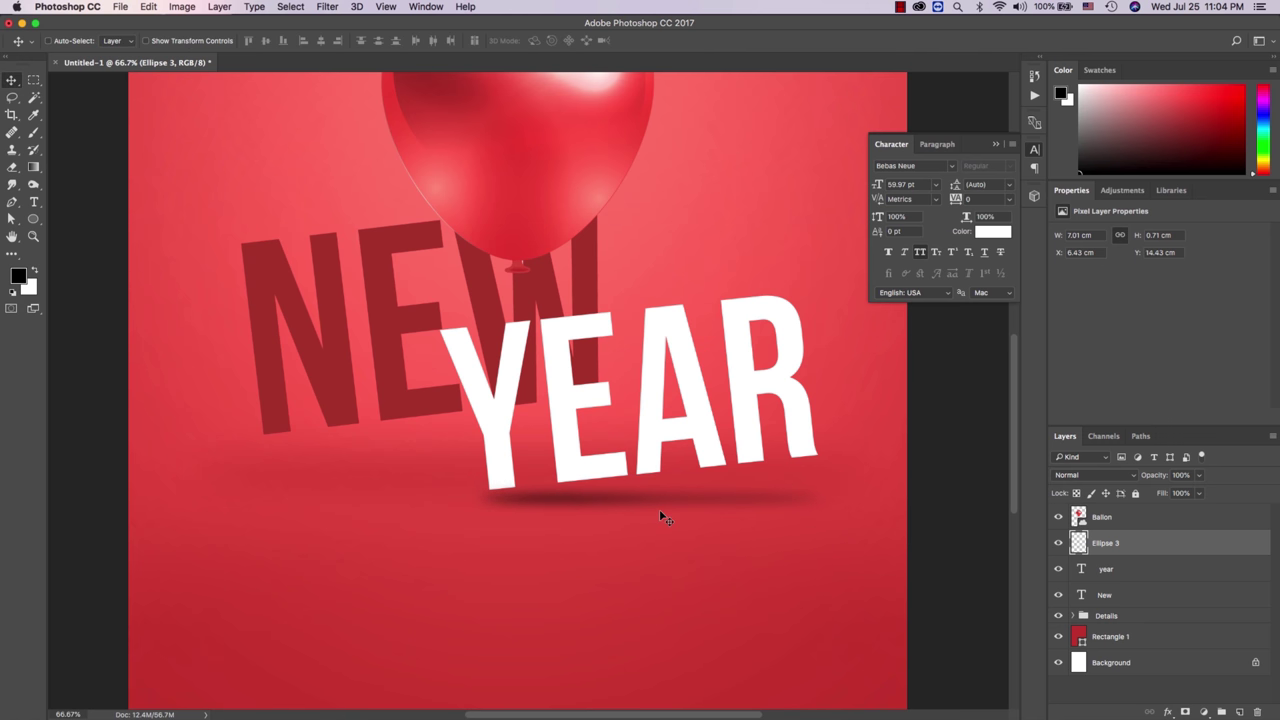
pyautogui.hotkey('ctrl', 't')
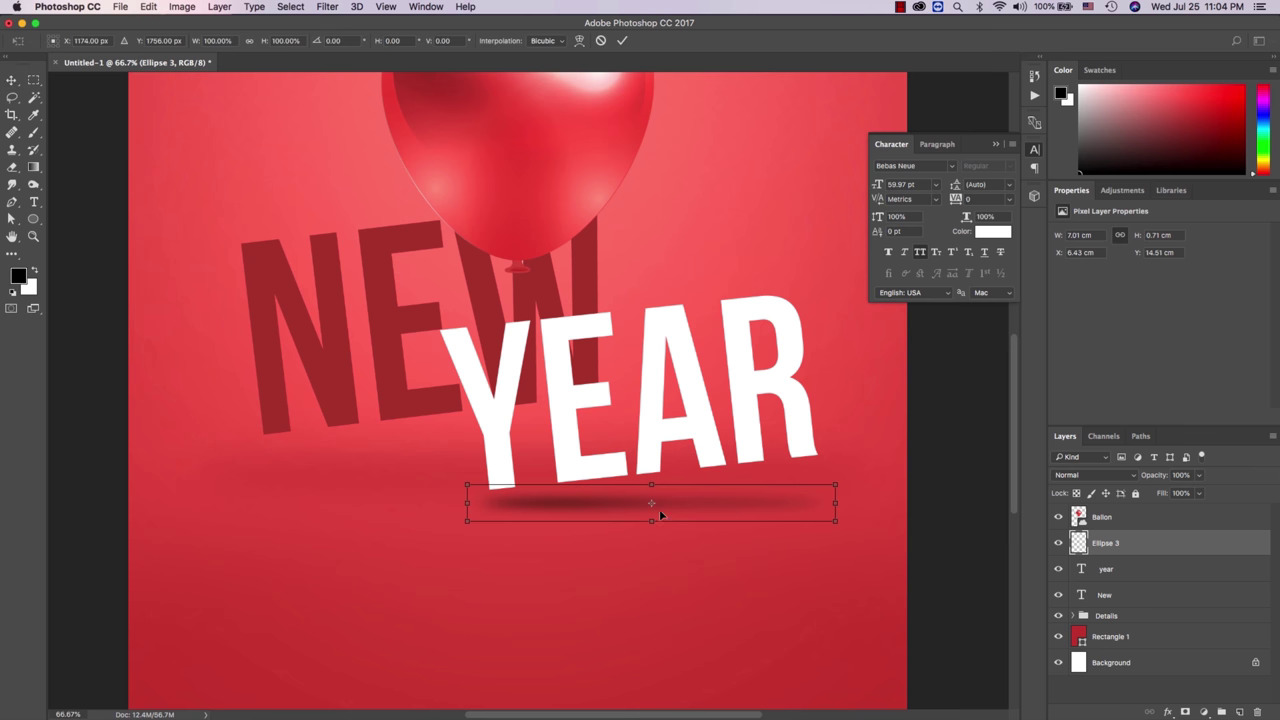
pyautogui.moveTo(651, 525); pyautogui.dragTo(652, 510)
pyautogui.press('Return')
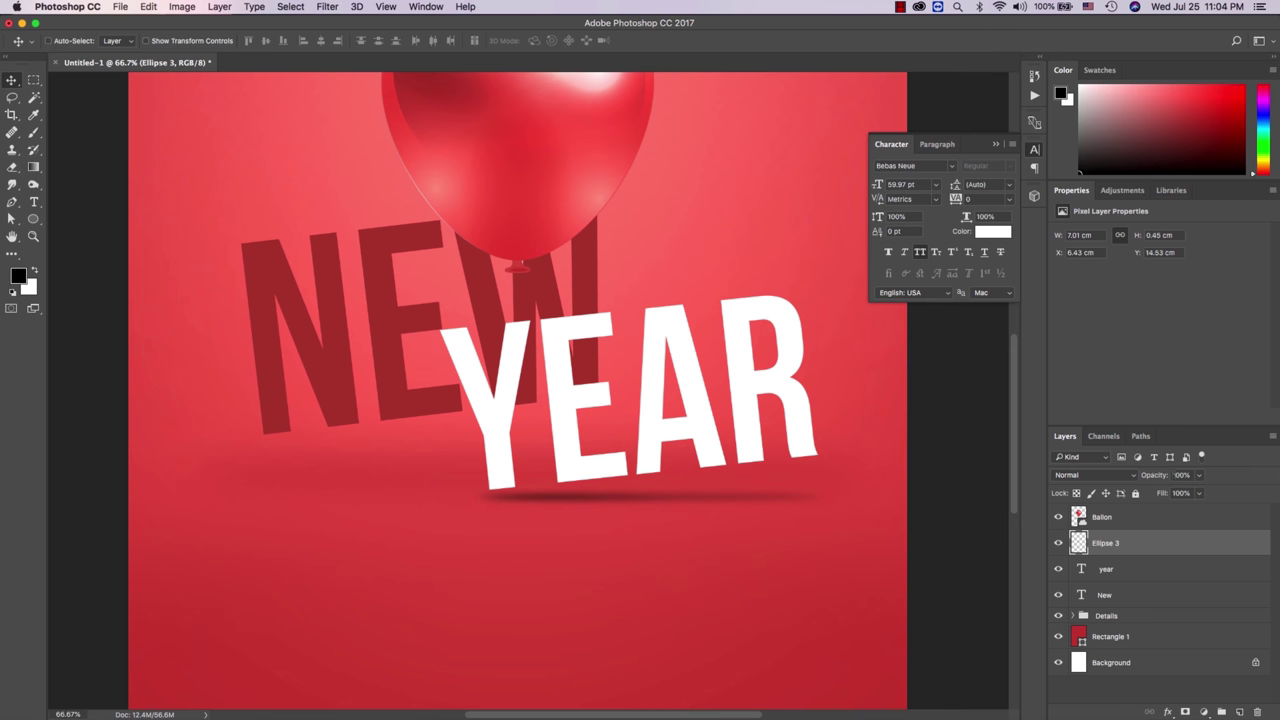
# Step: Lower the shadow layer to 45% opacity and move it below the New layer
pyautogui.moveTo(1155, 478); pyautogui.dragTo(1120, 481)
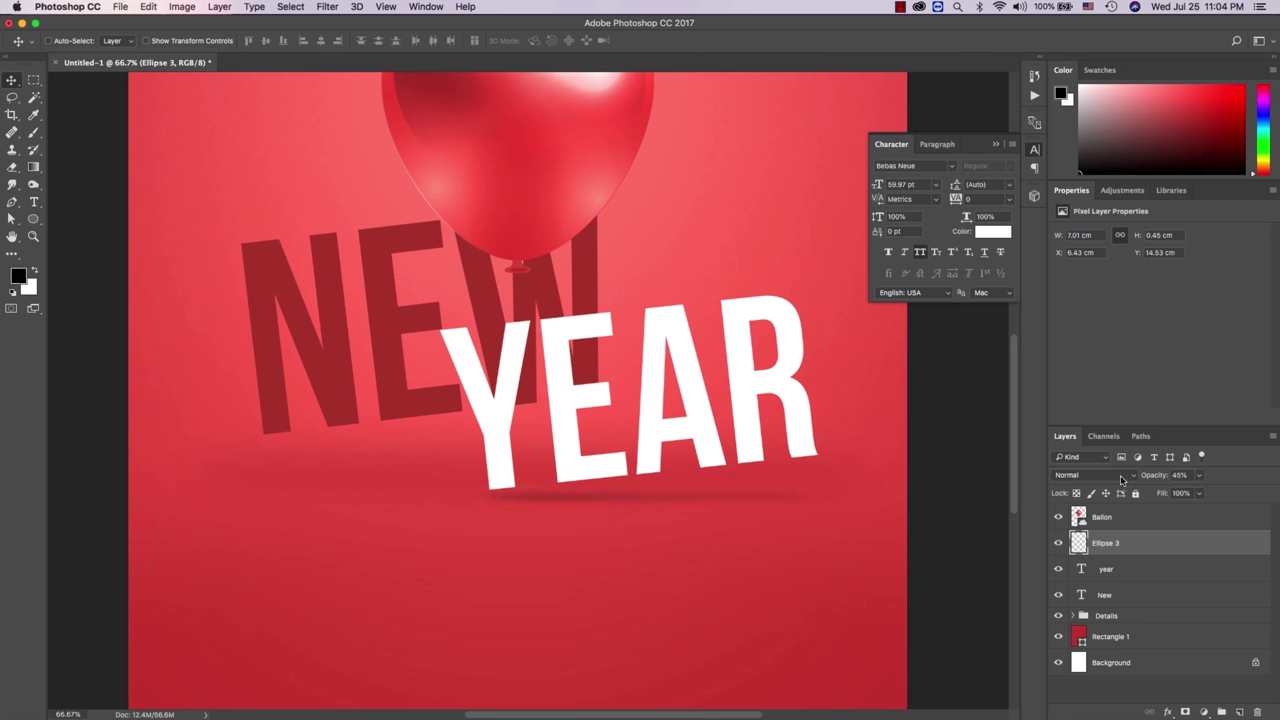
pyautogui.moveTo(706, 497); pyautogui.dragTo(703, 491)
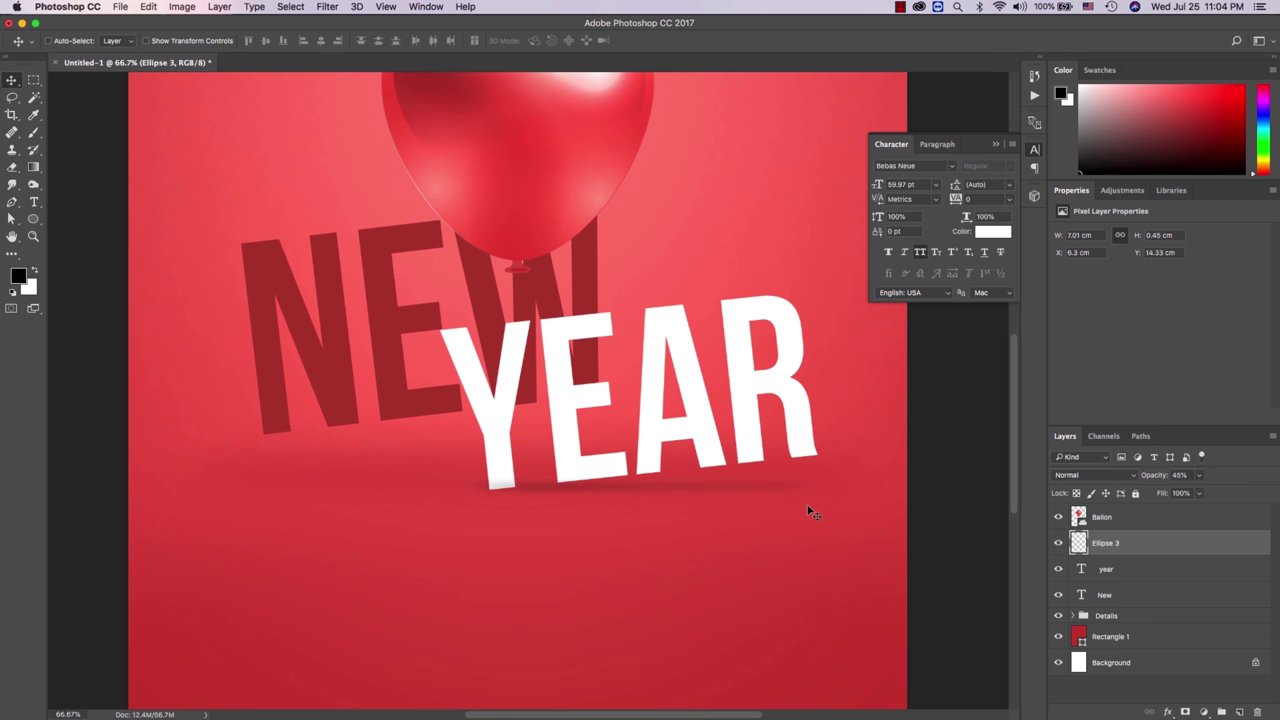
pyautogui.moveTo(1128, 545); pyautogui.dragTo(1128, 597)
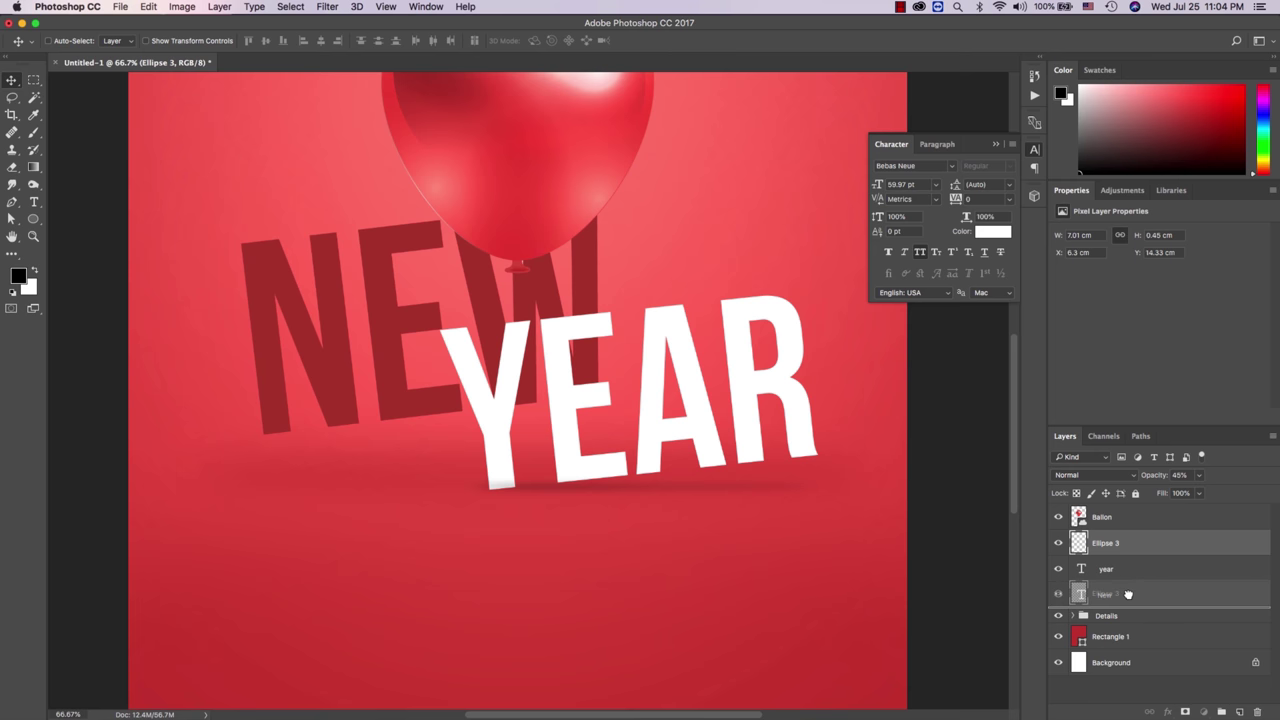
# Step: Shift the shadow left so it sits under YEAR
pyautogui.scroll(1, 594, 490)
pyautogui.moveTo(636, 490); pyautogui.dragTo(632, 495)
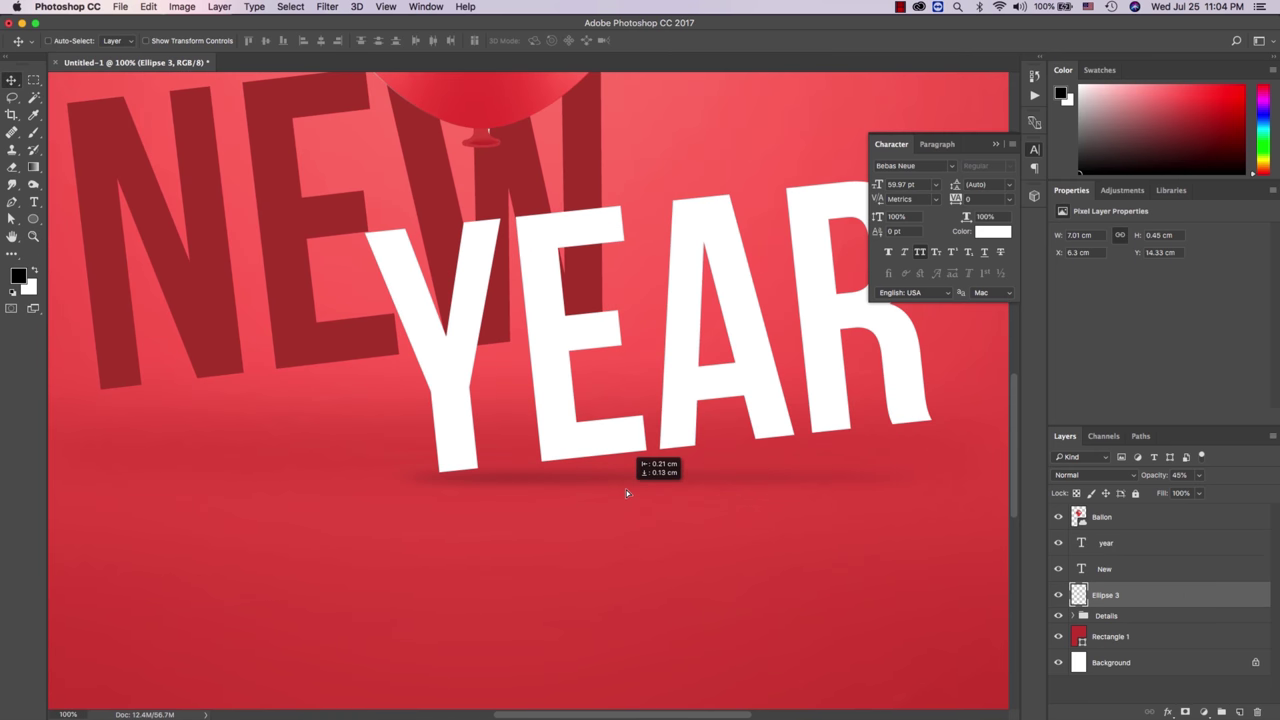
pyautogui.click(537, 489)
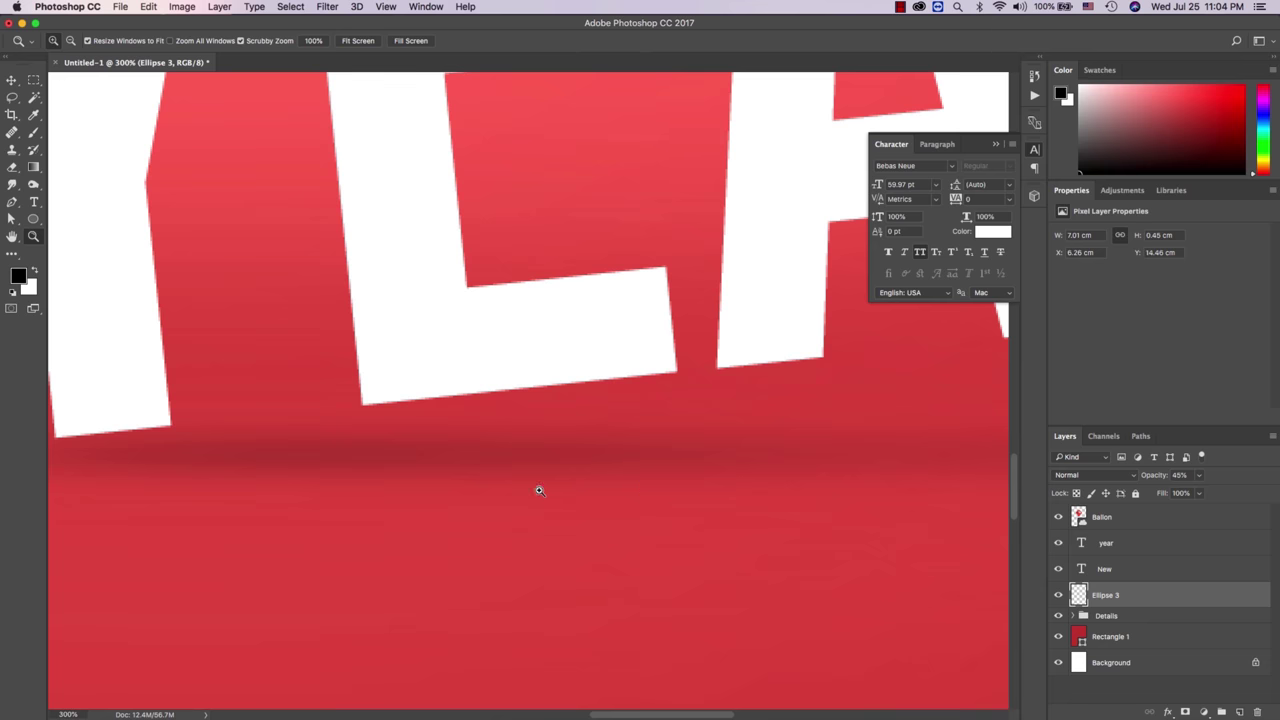
pyautogui.click(551, 491)
pyautogui.press('v')
pyautogui.moveTo(551, 491)
pyautogui.mouseDown()
pyautogui.moveTo(496, 476)
pyautogui.moveTo(525, 474)
pyautogui.mouseUp()
pyautogui.press('z')
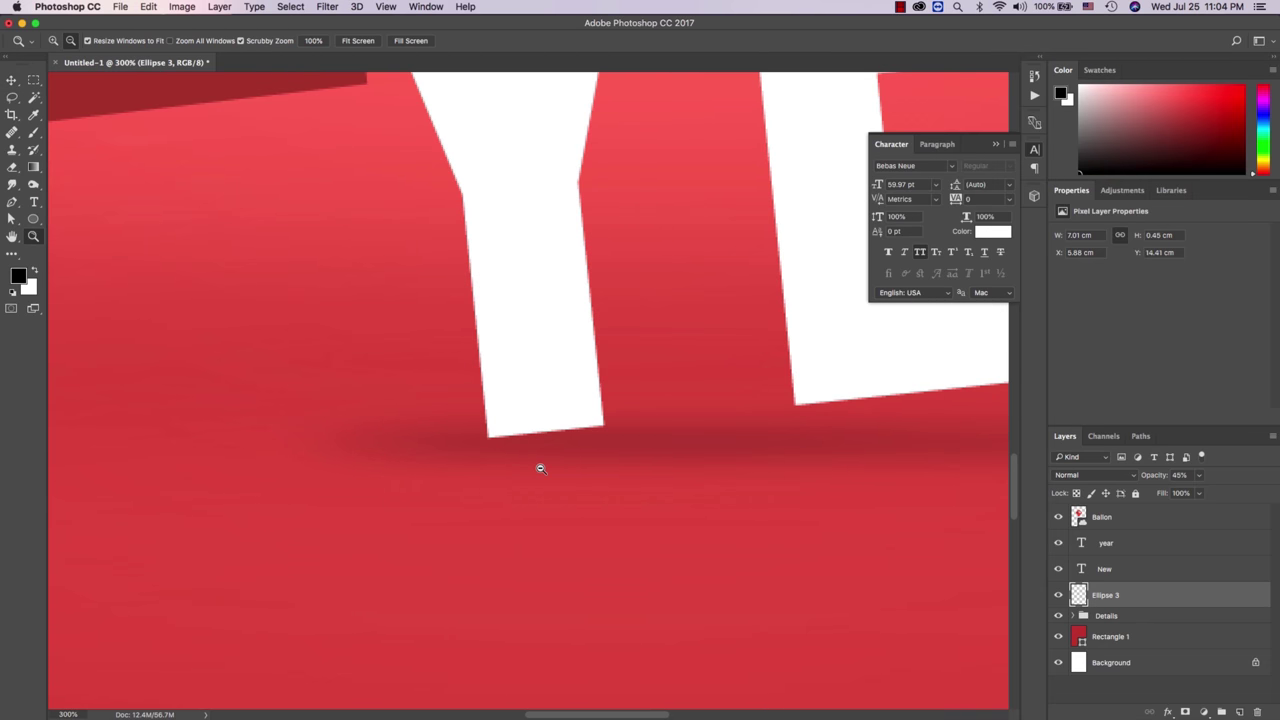
pyautogui.keyDown('alt'); pyautogui.click(540, 467); pyautogui.keyUp('alt')
pyautogui.keyDown('alt'); pyautogui.click(540, 467); pyautogui.keyUp('alt')
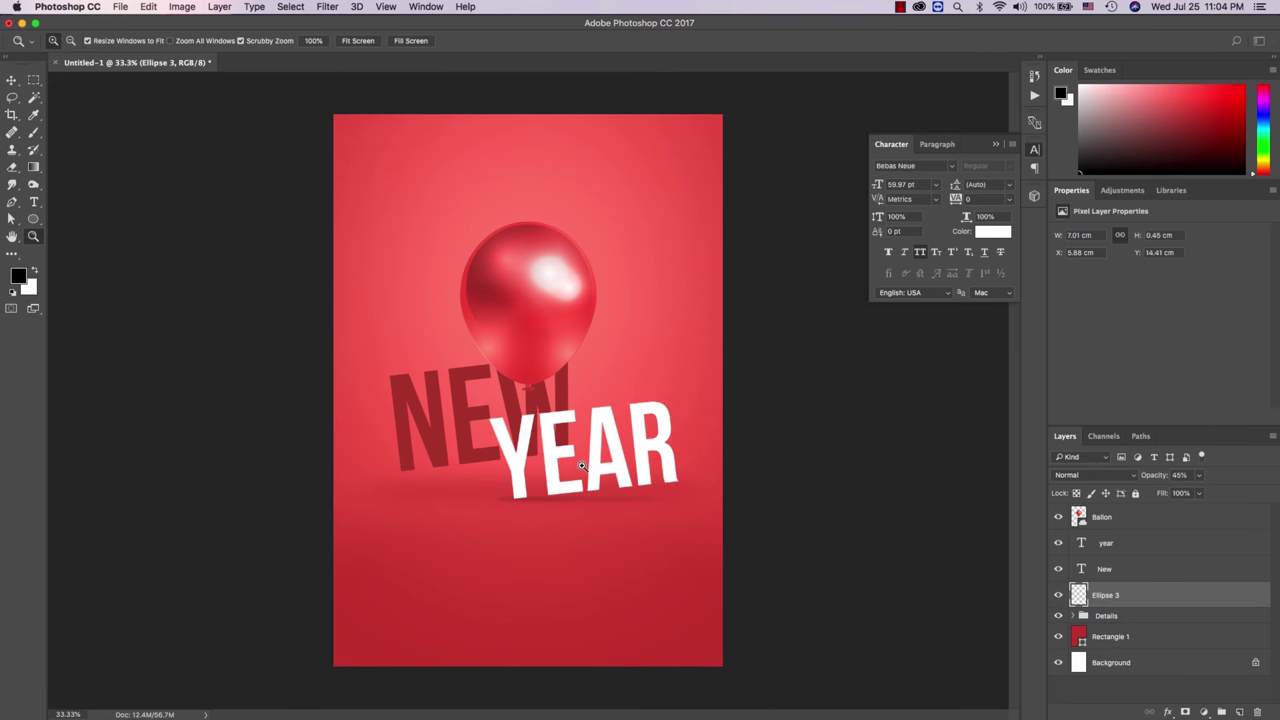
pyautogui.click(533, 481)
# Step: Rename the shadow layer to 'Text Shadow'
pyautogui.rightClick(1169, 598)
pyautogui.press('Escape')
pyautogui.doubleClick(1105, 595)
pyautogui.write('Tex')
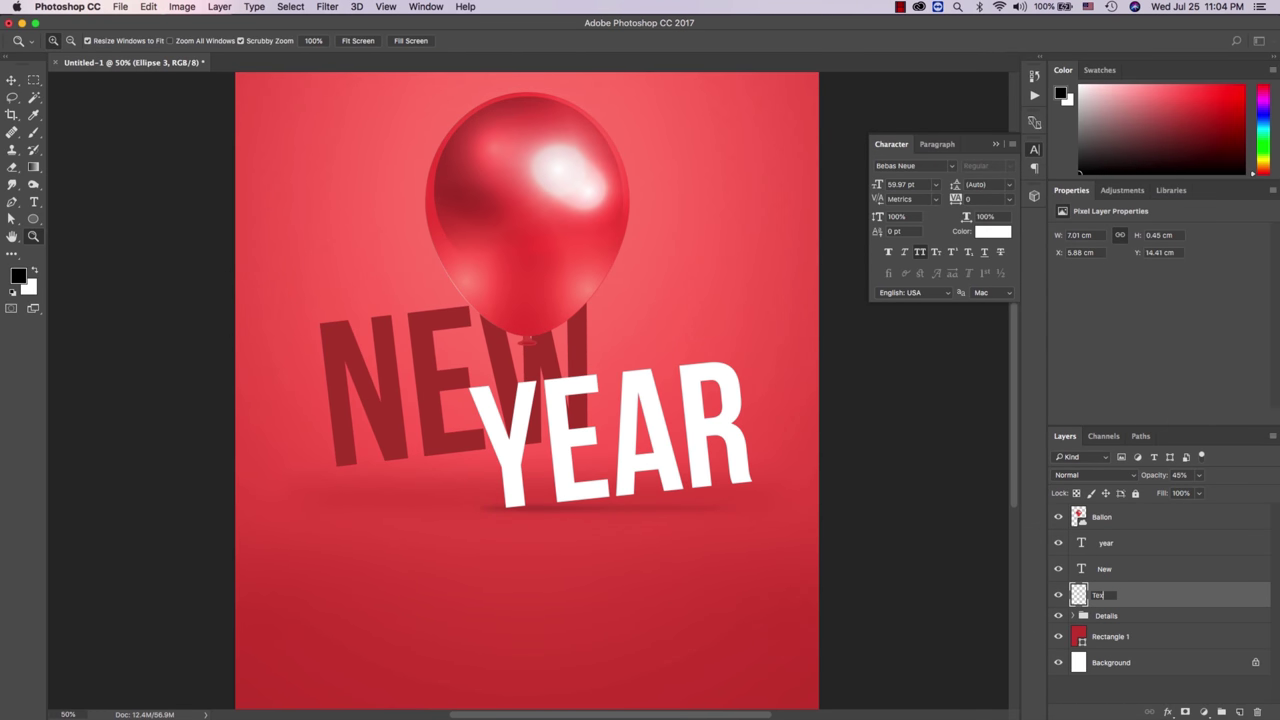
pyautogui.write('t Shadow')
pyautogui.press('Return')
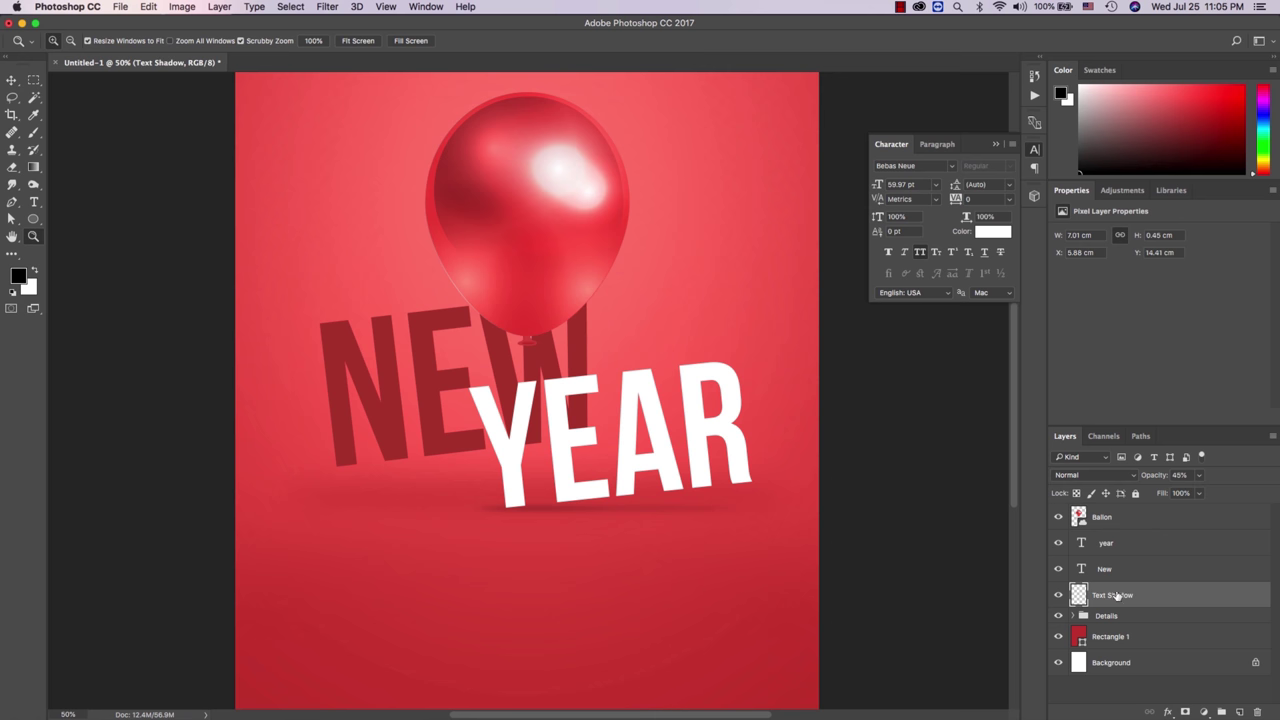
# Step: Duplicate Text Shadow, stack the copy above New, and slide it under NEW
pyautogui.rightClick(1113, 591)
pyautogui.click(985, 222)
pyautogui.press('Return')
pyautogui.moveTo(1108, 594); pyautogui.dragTo(1108, 560)
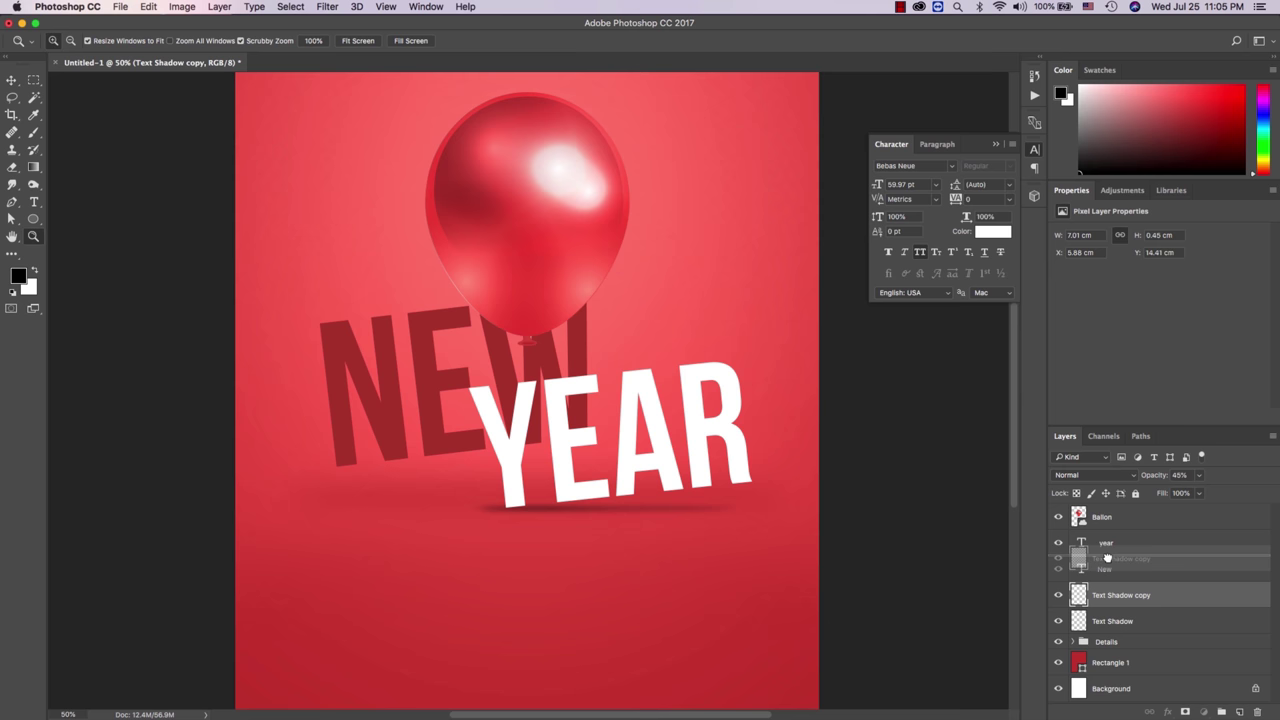
pyautogui.press('v')
pyautogui.moveTo(679, 534)
pyautogui.mouseDown()
pyautogui.moveTo(553, 511)
pyautogui.moveTo(590, 511)
pyautogui.mouseUp()
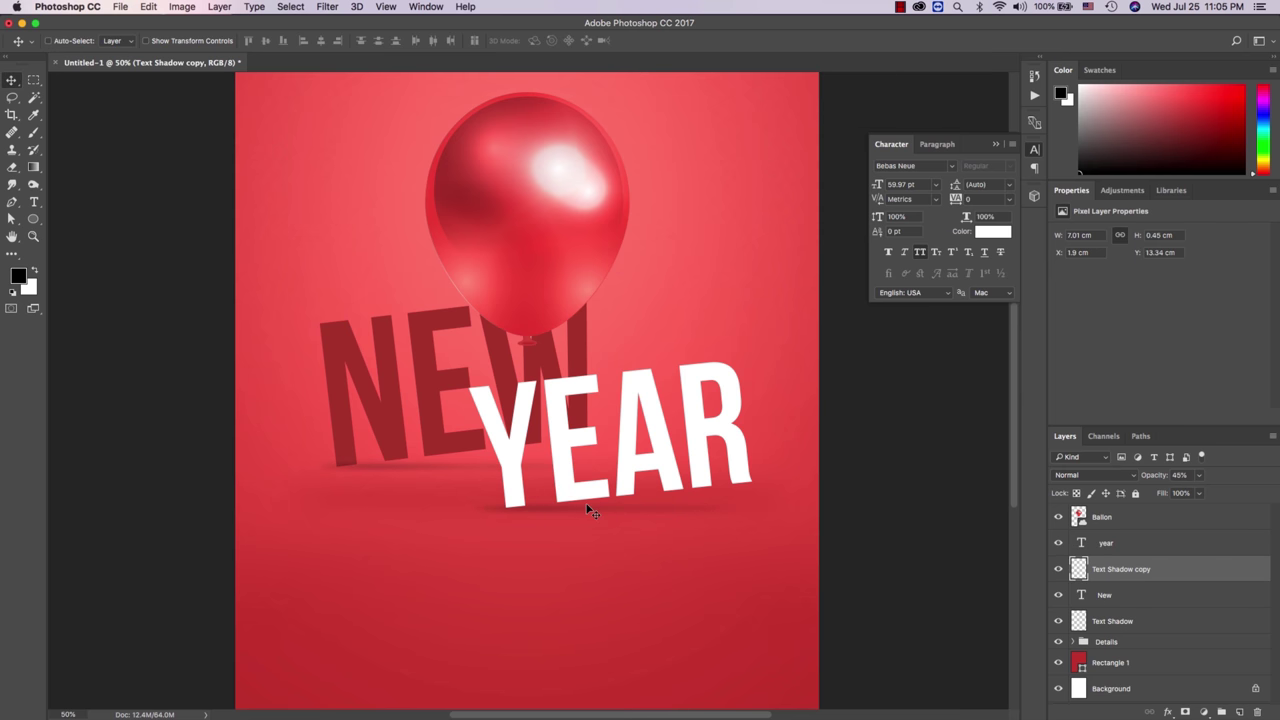
# Step: Give NEW a white 6 px Stroke layer style
pyautogui.doubleClick(1131, 594)
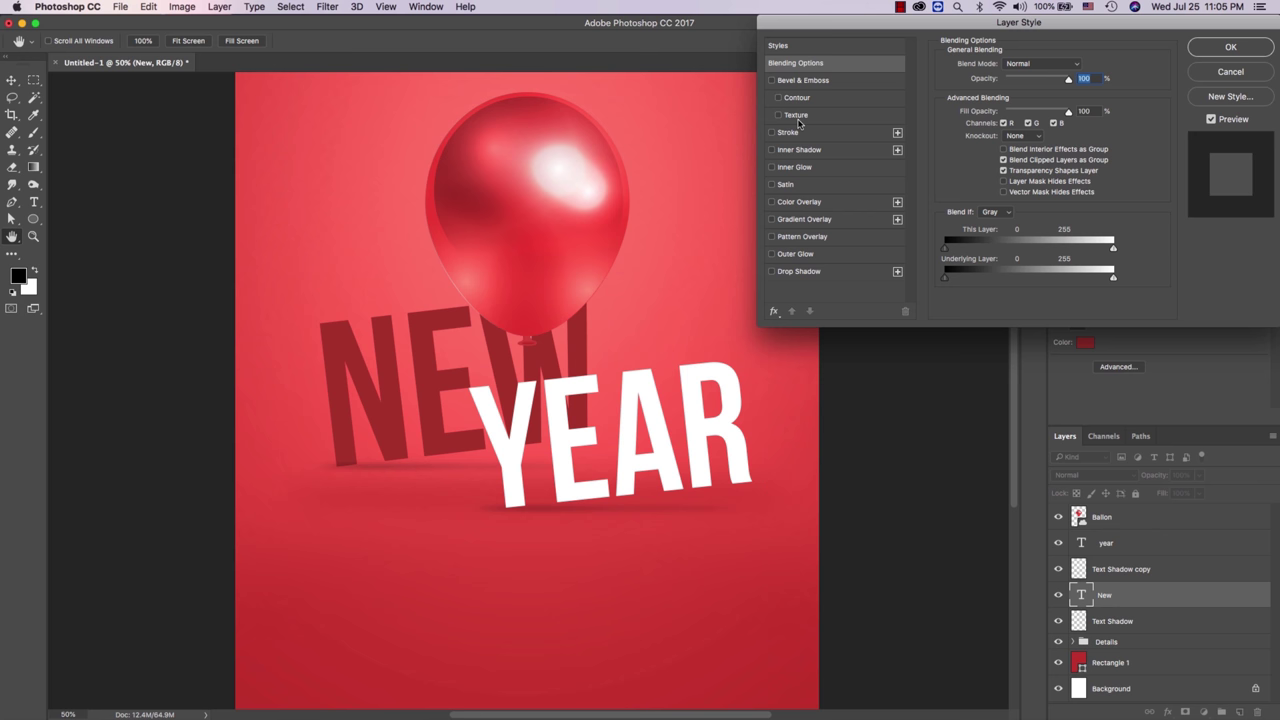
pyautogui.click(788, 132)
pyautogui.click(975, 162)
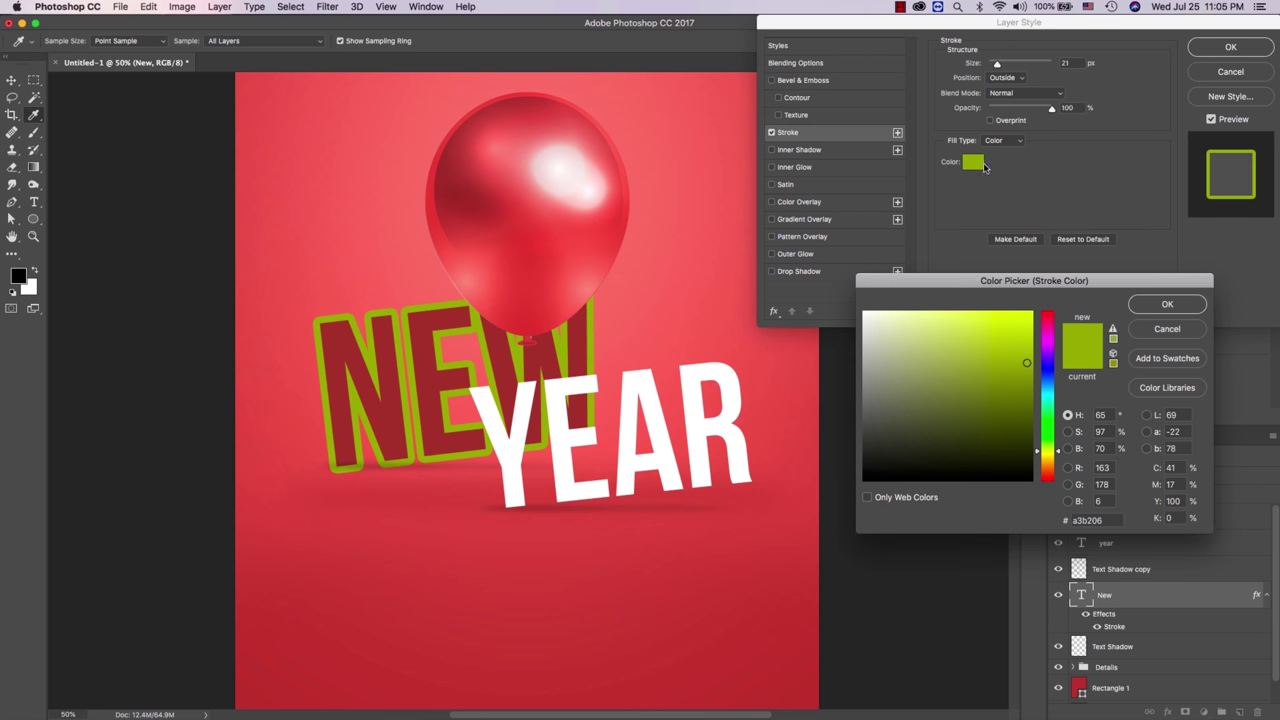
pyautogui.moveTo(919, 349); pyautogui.dragTo(828, 290)
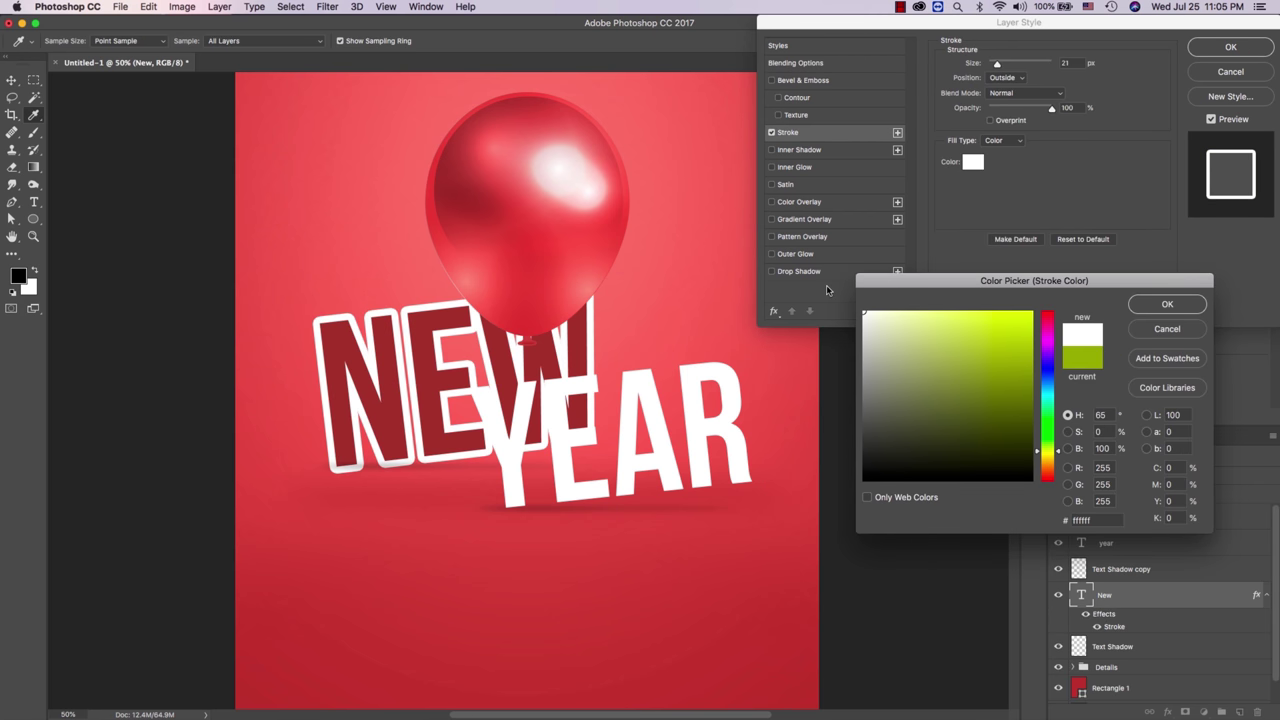
pyautogui.press('Return')
pyautogui.moveTo(996, 65); pyautogui.dragTo(994, 65)
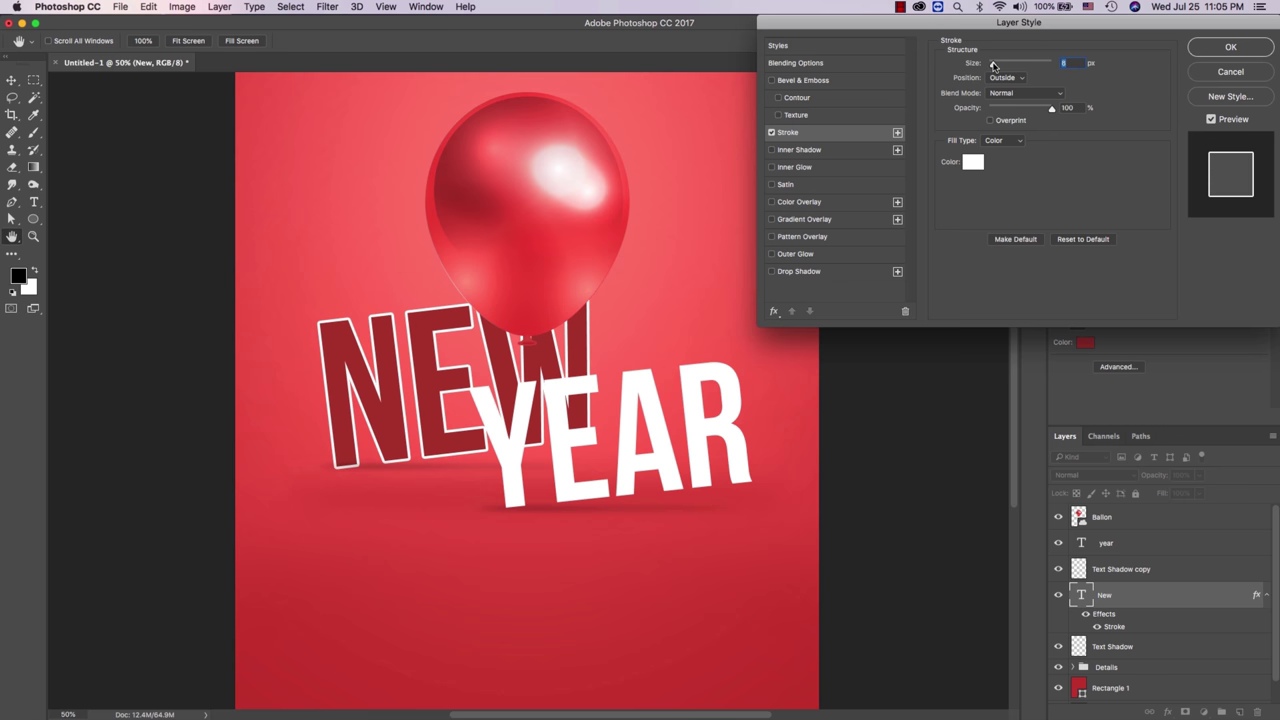
pyautogui.click(1231, 47)
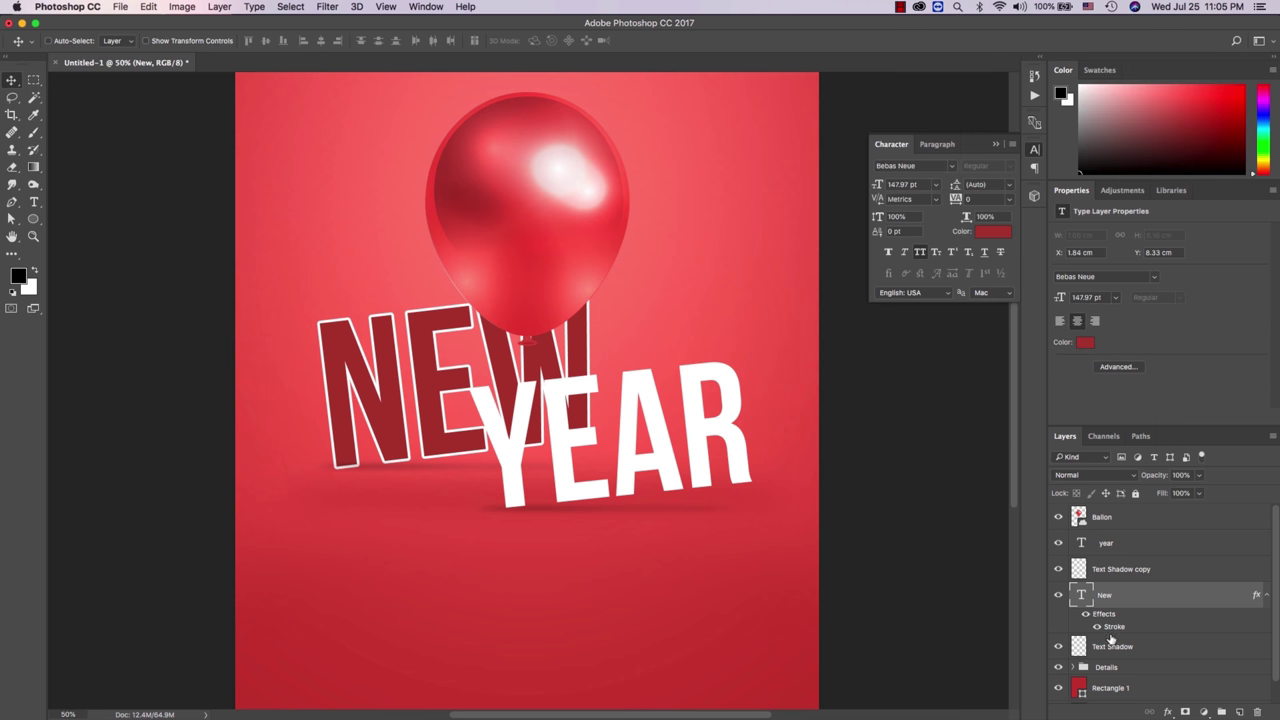
# Step: Add a Gradient Overlay to NEW using the dark-to-magenta gradient preset
pyautogui.doubleClick(1155, 598)
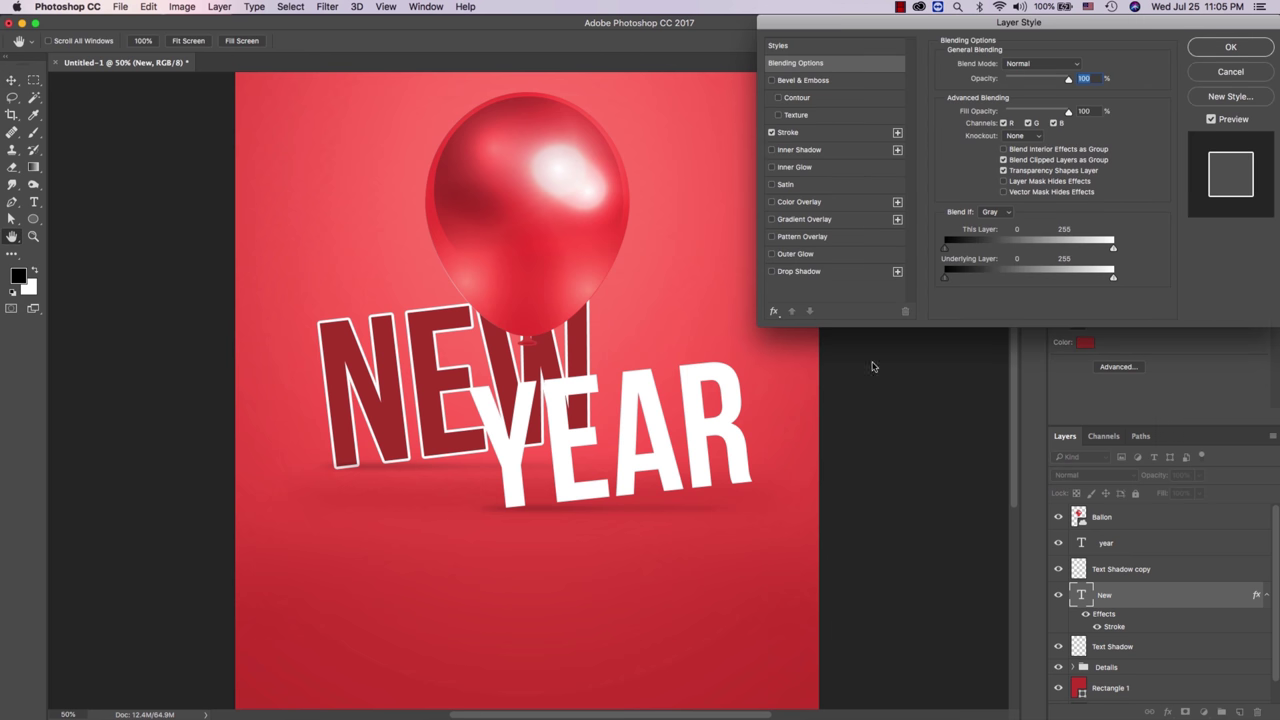
pyautogui.click(805, 219)
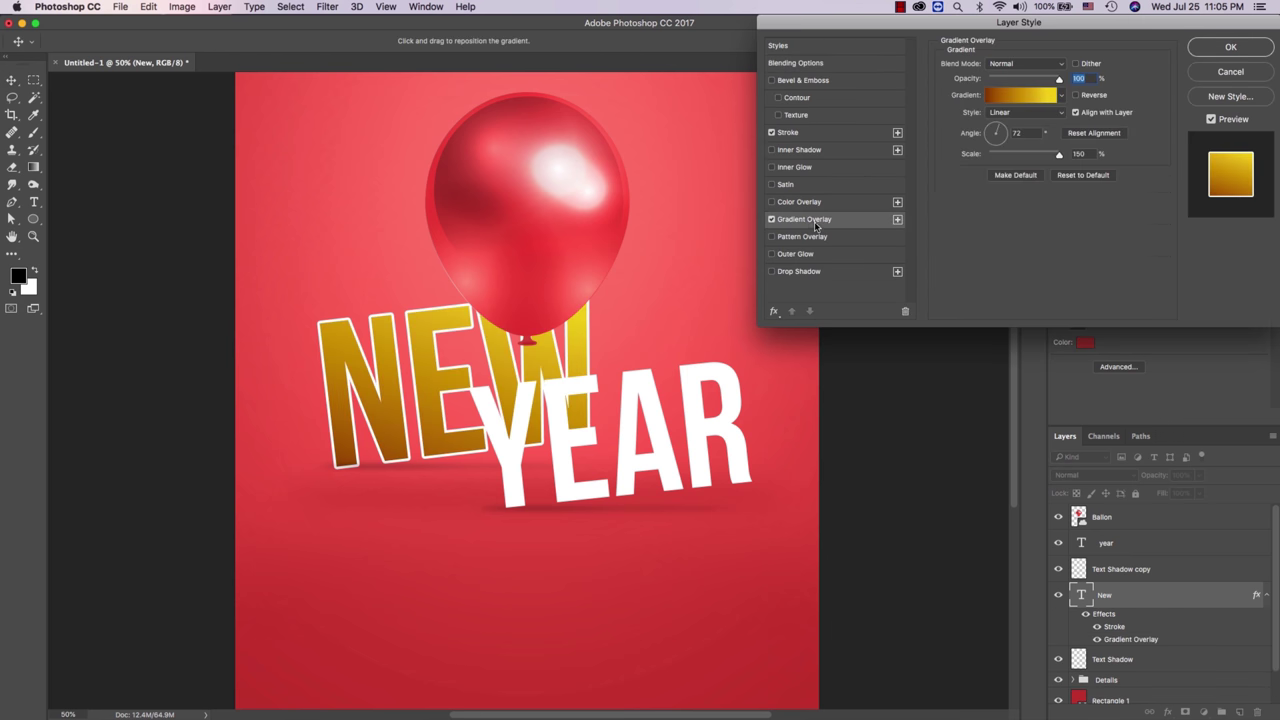
pyautogui.click(1010, 96)
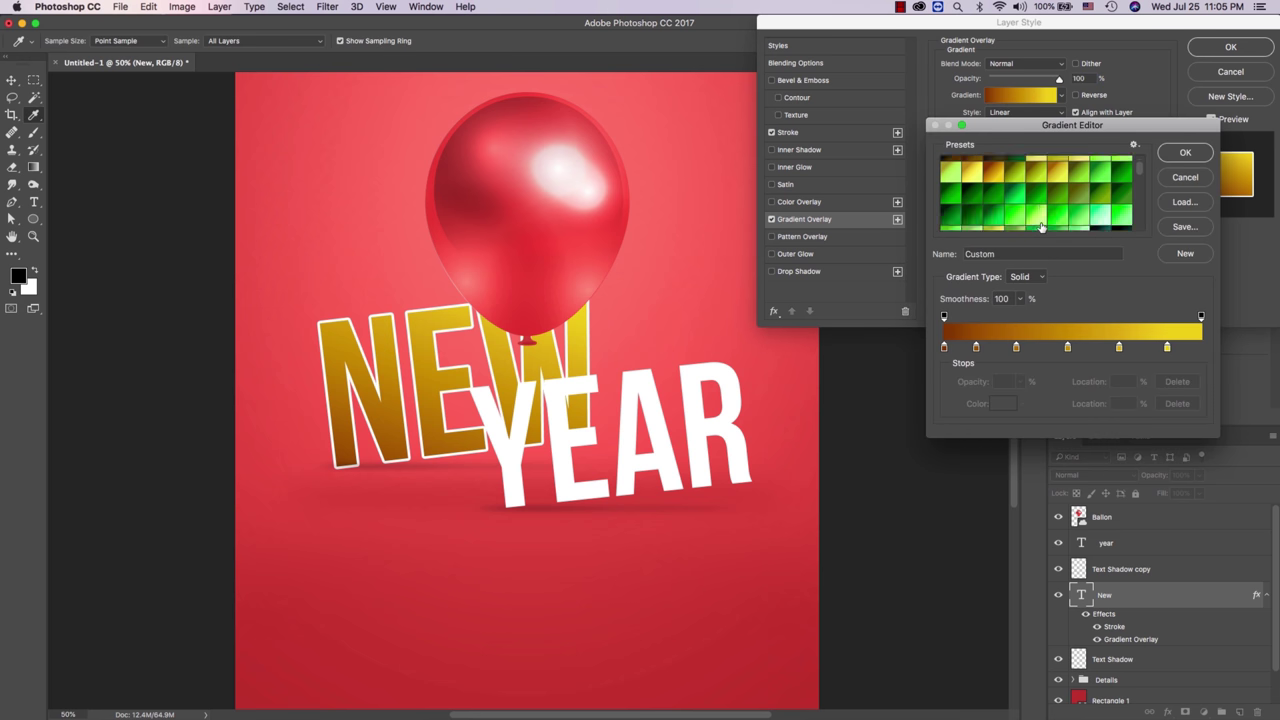
pyautogui.click(1102, 168)
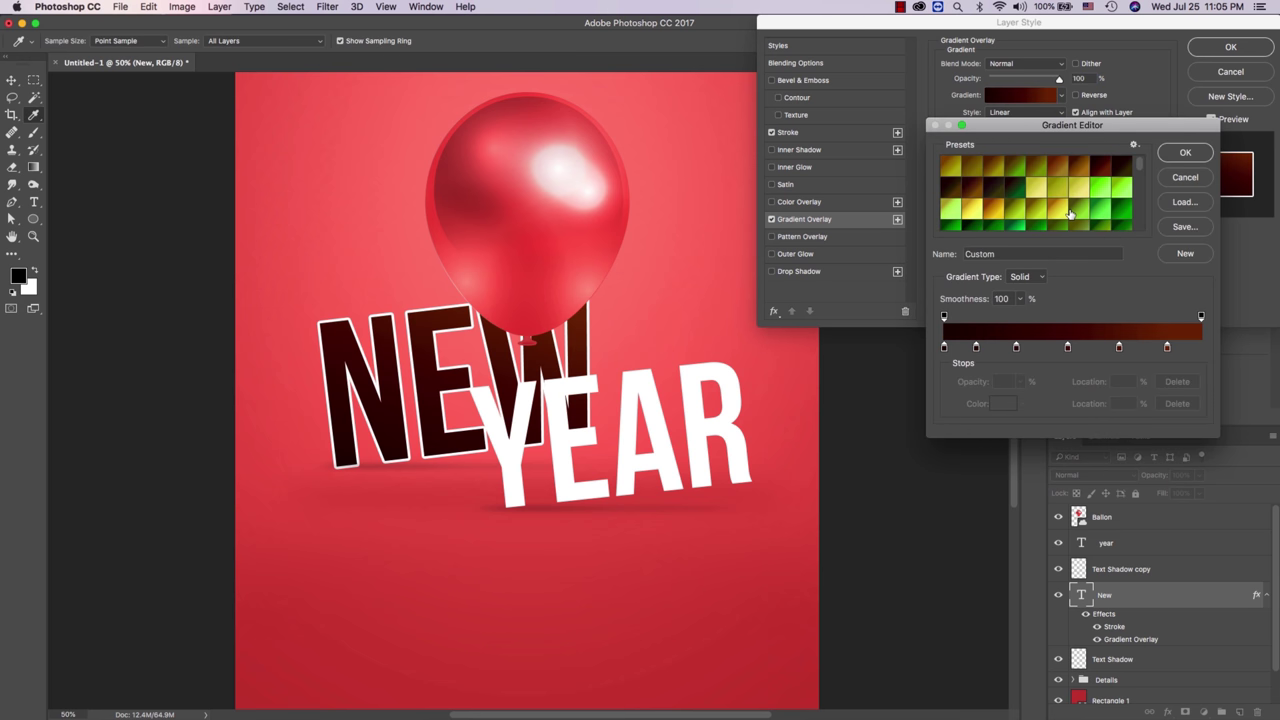
pyautogui.scroll(-2, 1070, 215)
pyautogui.scroll(-2, 1070, 215)
pyautogui.scroll(-2, 1070, 215)
pyautogui.scroll(-1, 1070, 215)
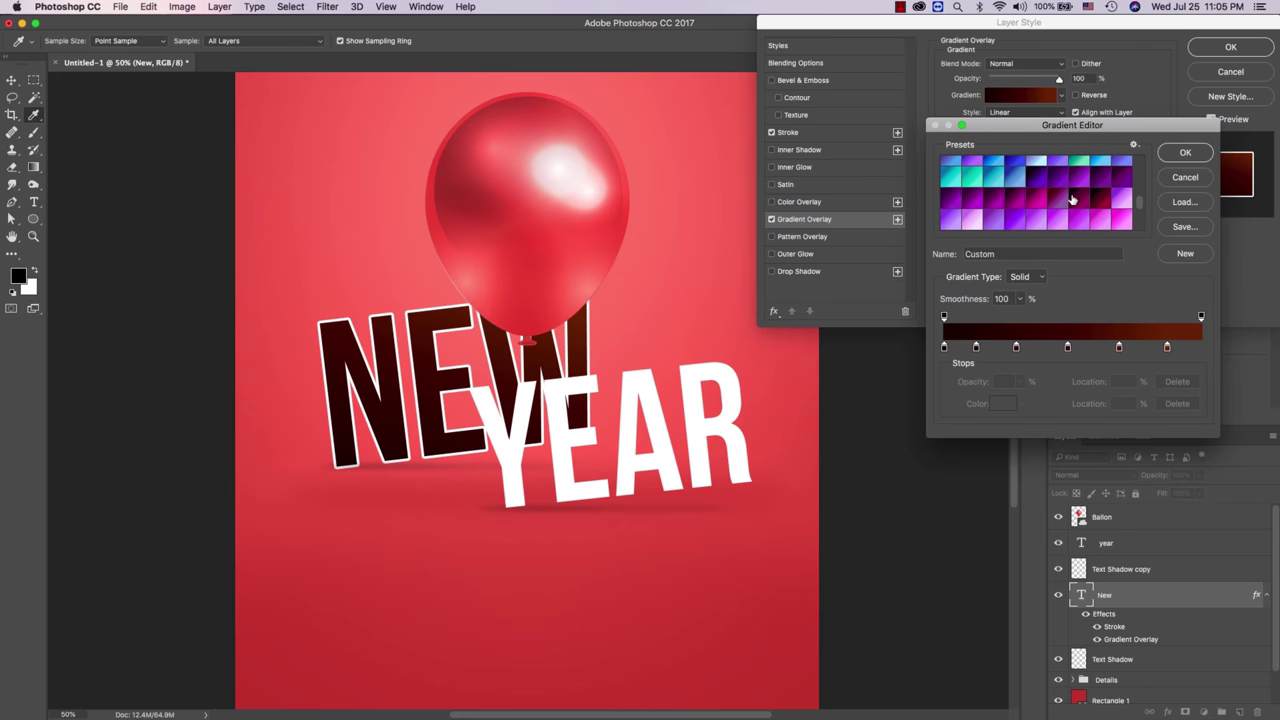
pyautogui.click(1072, 200)
pyautogui.click(1079, 198)
pyautogui.click(1035, 206)
pyautogui.scroll(-1, 1035, 206)
pyautogui.scroll(-1, 1035, 206)
pyautogui.scroll(-1, 1035, 206)
pyautogui.scroll(-1, 1035, 206)
pyautogui.scroll(3, 1035, 206)
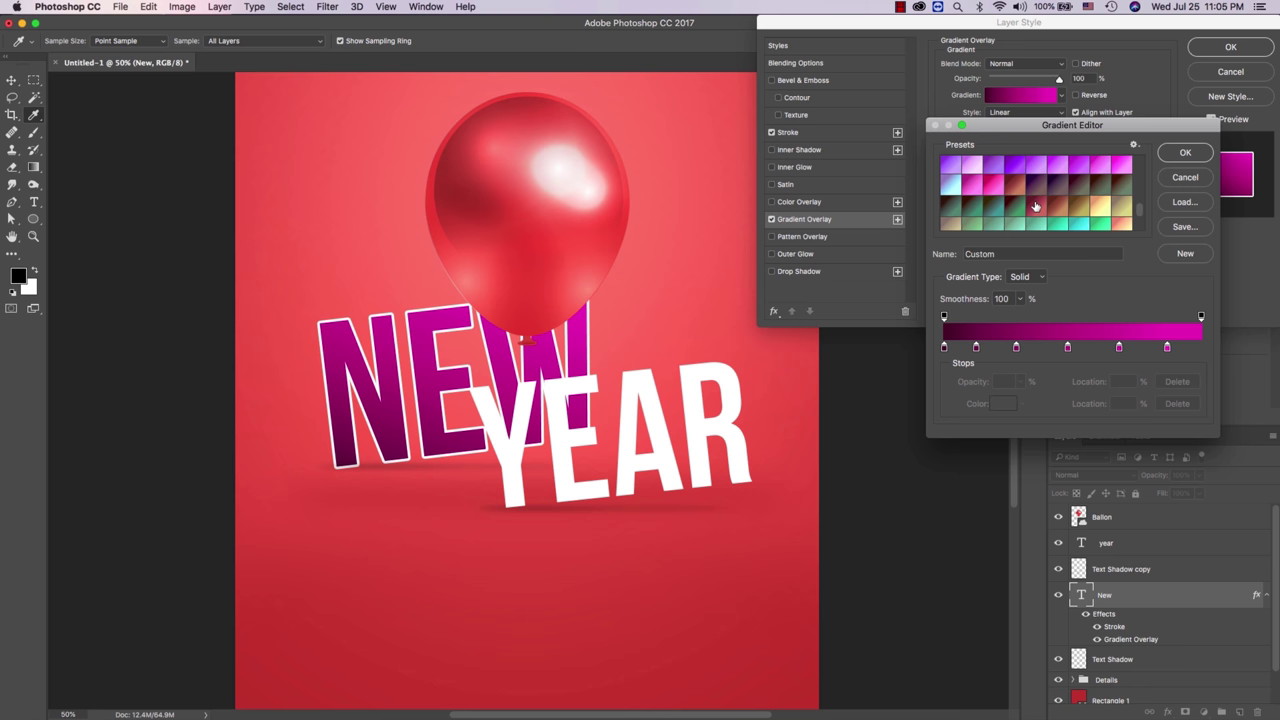
pyautogui.click(1035, 206)
pyautogui.scroll(2, 1035, 206)
pyautogui.scroll(-2, 1035, 206)
pyautogui.scroll(1, 1035, 206)
pyautogui.scroll(1, 1035, 206)
pyautogui.click(1103, 208)
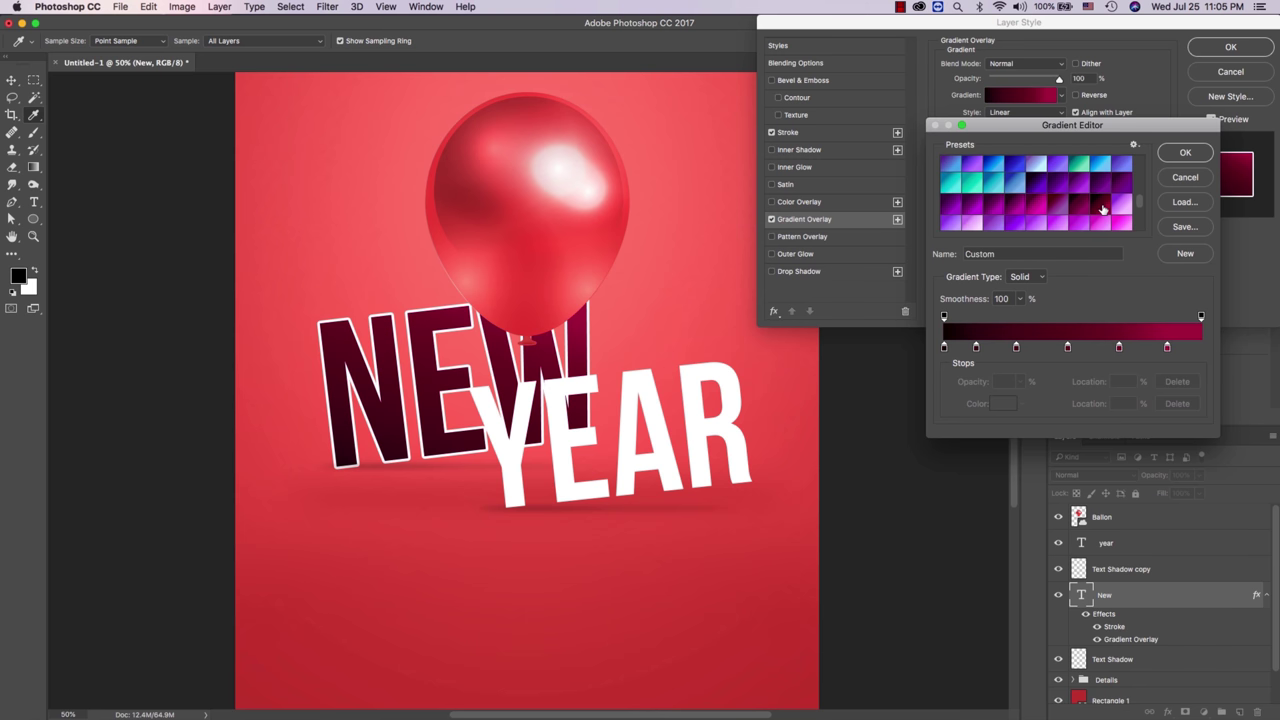
pyautogui.click(1185, 155)
# Step: Fade the gradient overlay to about 10% opacity and apply the style
pyautogui.moveTo(1043, 83); pyautogui.dragTo(1004, 86)
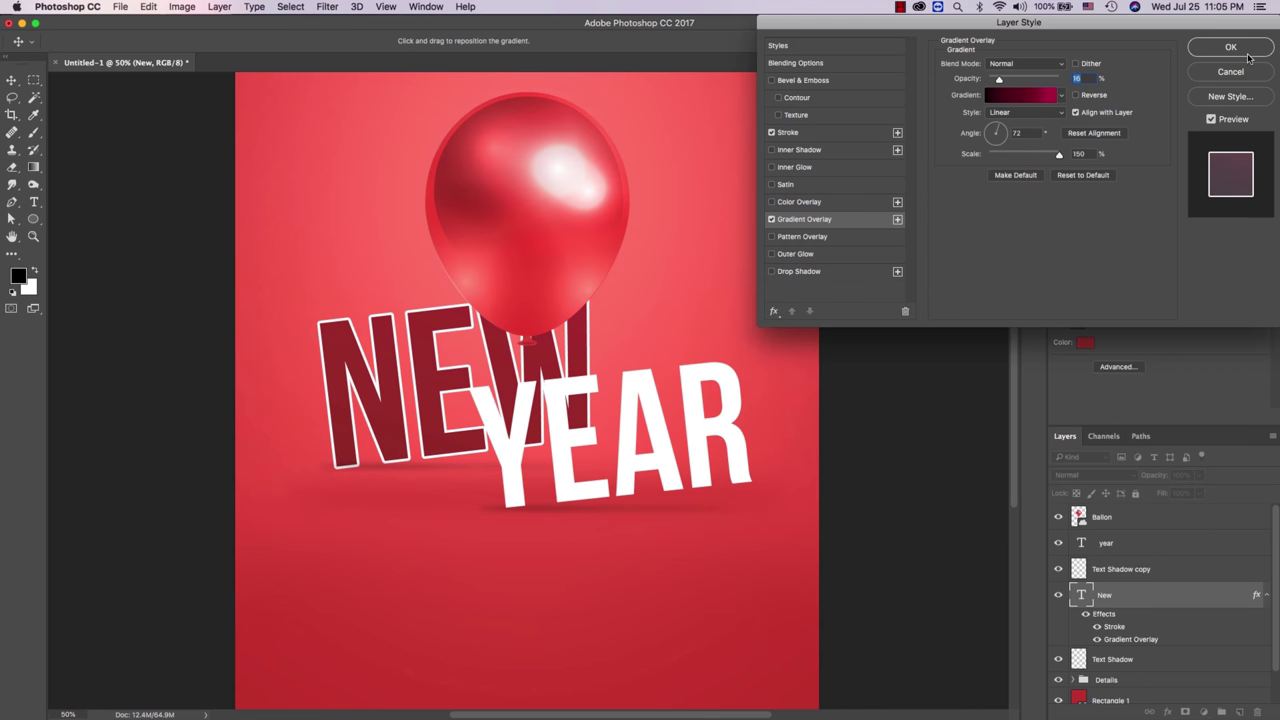
pyautogui.click(1247, 55)
pyautogui.press('z')
pyautogui.keyDown('alt'); pyautogui.click(588, 384); pyautogui.keyUp('alt')
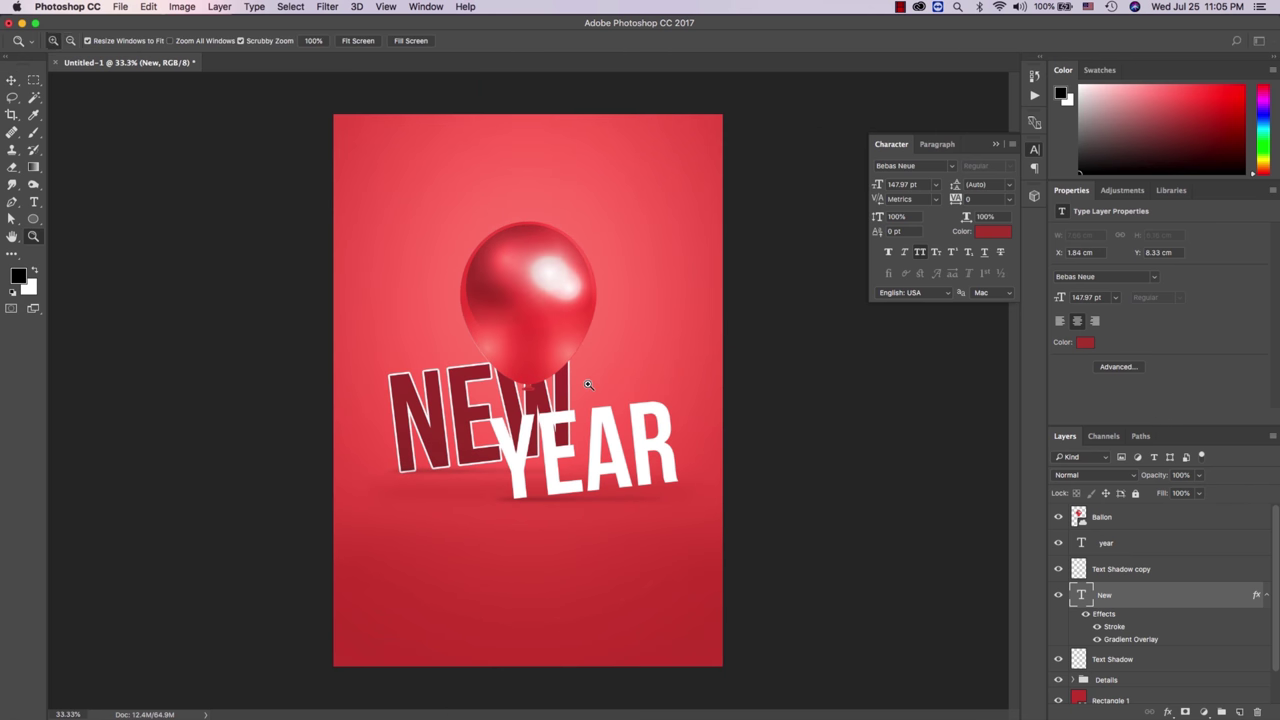
# Step: Hide the balloon layer to get a clear view of the lettering
pyautogui.keyDown('alt'); pyautogui.click(588, 384); pyautogui.keyUp('alt')
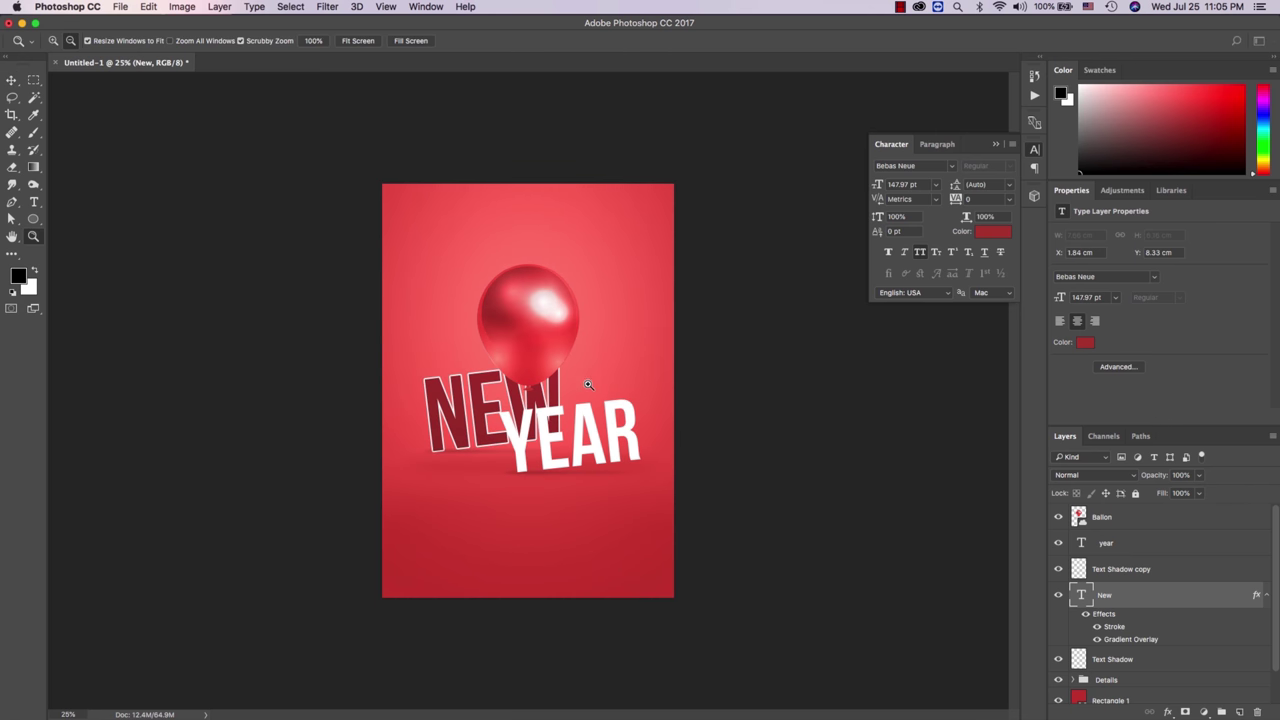
pyautogui.click(1267, 593)
pyautogui.click(1058, 517)
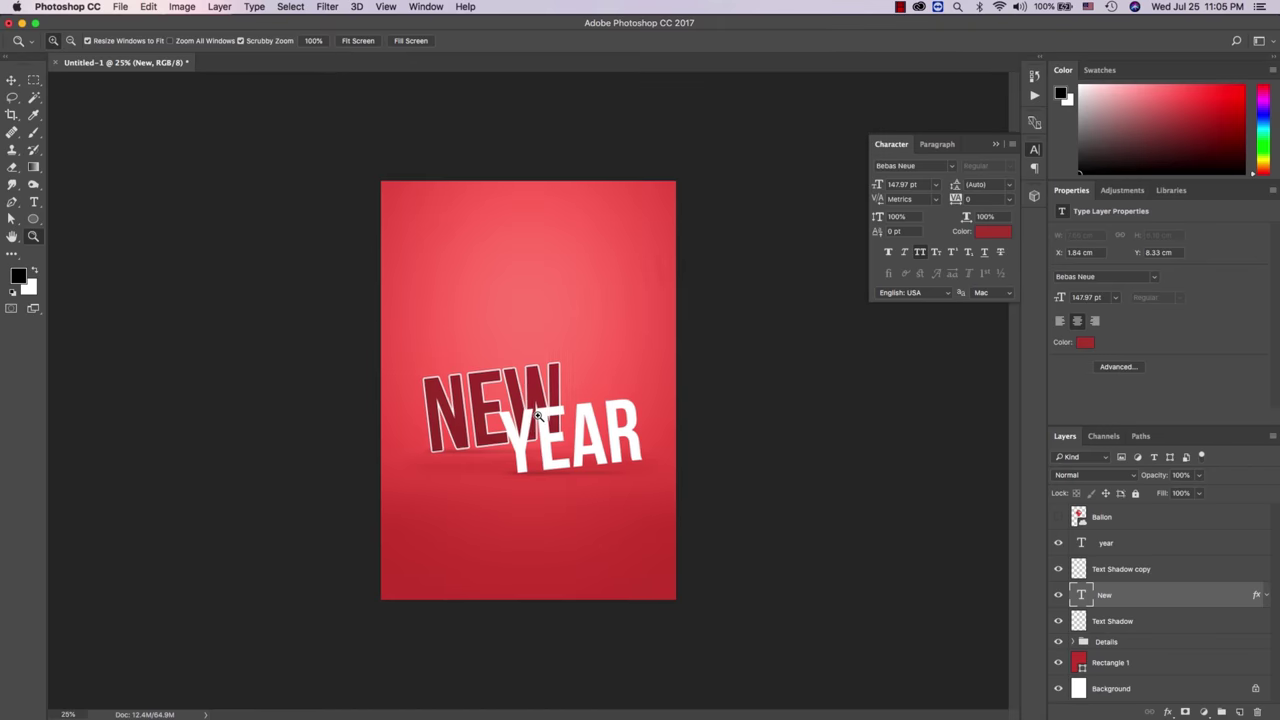
pyautogui.click(537, 415)
pyautogui.click(537, 415)
# Step: Raise NEW, YEAR and their shadows slightly and tilt them a few degrees further
pyautogui.click(1156, 624)
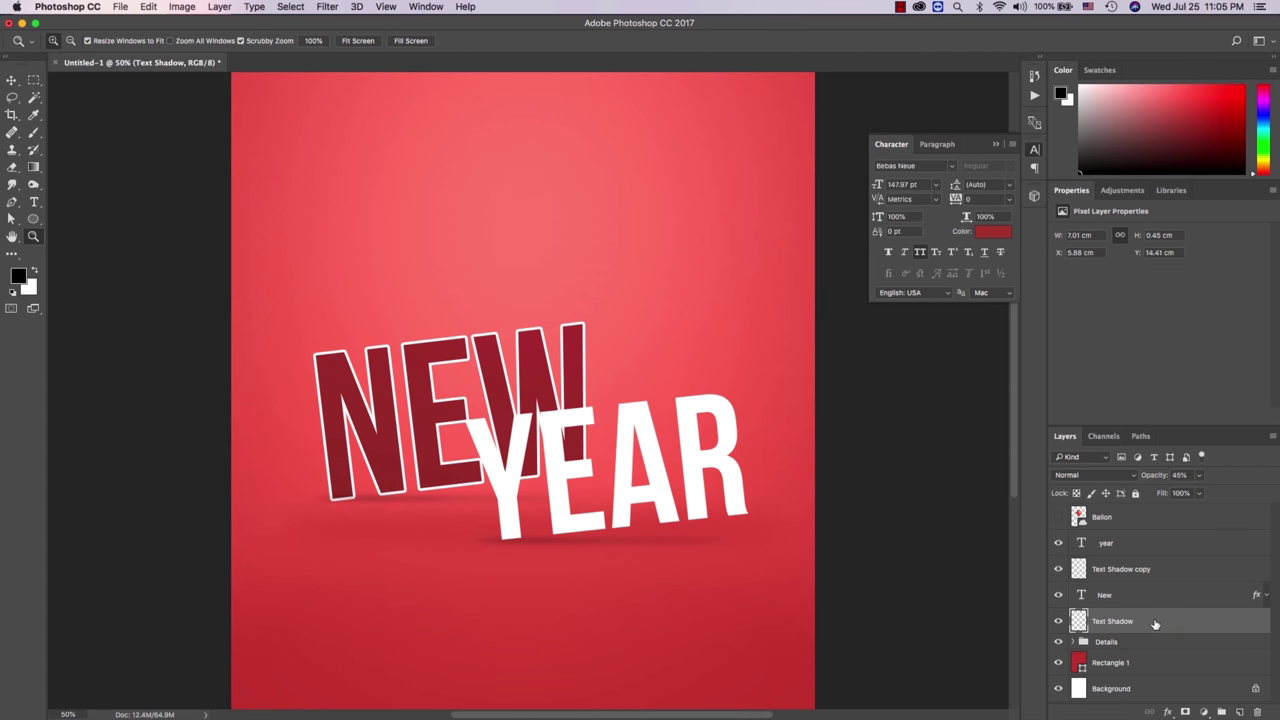
pyautogui.keyDown('shift'); pyautogui.click(1139, 550); pyautogui.keyUp('shift')
pyautogui.press('v')
pyautogui.moveTo(694, 542); pyautogui.dragTo(692, 523)
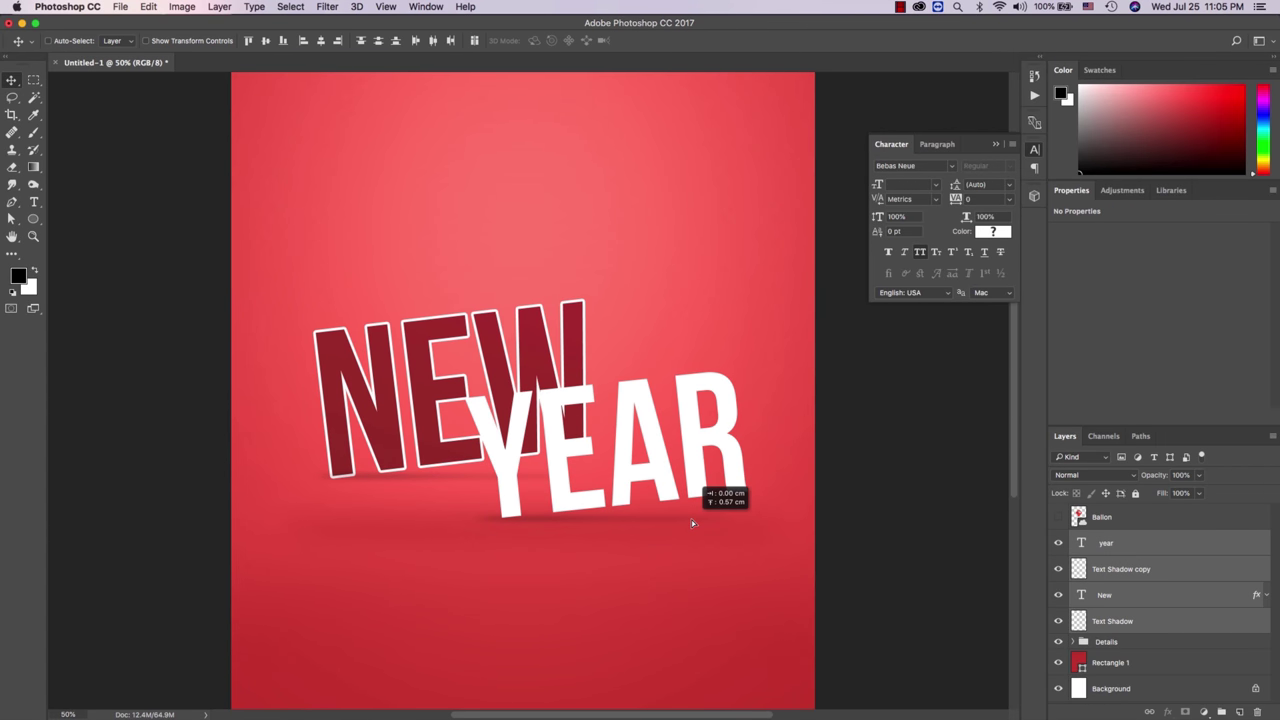
pyautogui.hotkey('ctrl', 't')
pyautogui.moveTo(778, 556); pyautogui.dragTo(785, 540)
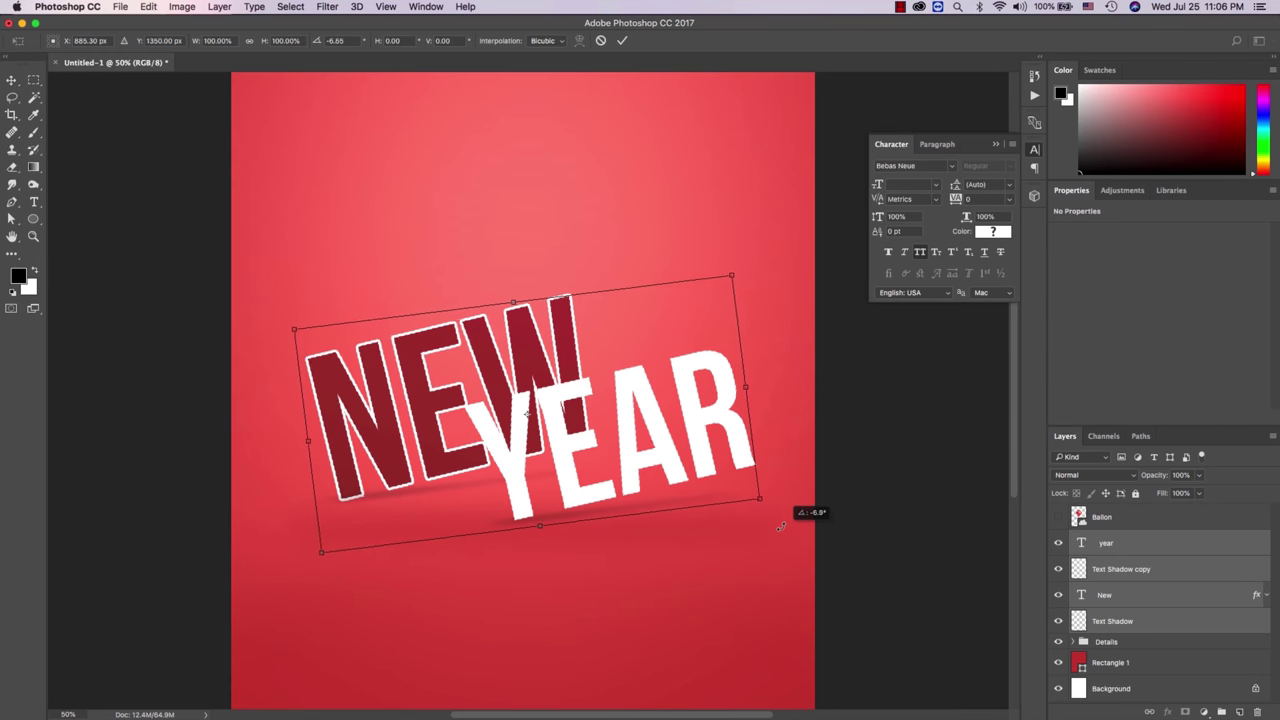
pyautogui.press('Return')
pyautogui.press('z')
pyautogui.moveTo(781, 526); pyautogui.dragTo(664, 456)
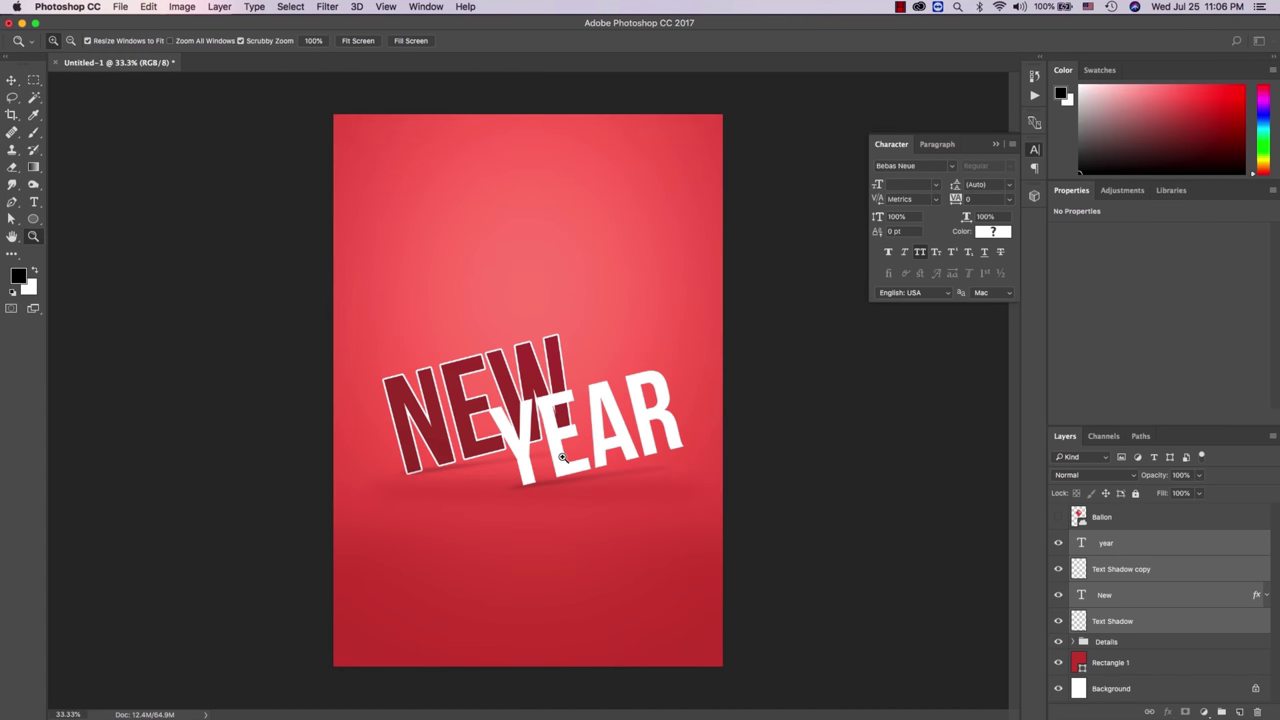
# Step: Restack the Text Shadow layers so each shadow sits directly beneath its own word
pyautogui.click(1094, 574)
pyautogui.keyDown('shift'); pyautogui.click(1105, 545); pyautogui.keyUp('shift')
pyautogui.hotkey('ctrl', 't')
pyautogui.moveTo(302, 321); pyautogui.dragTo(358, 343)
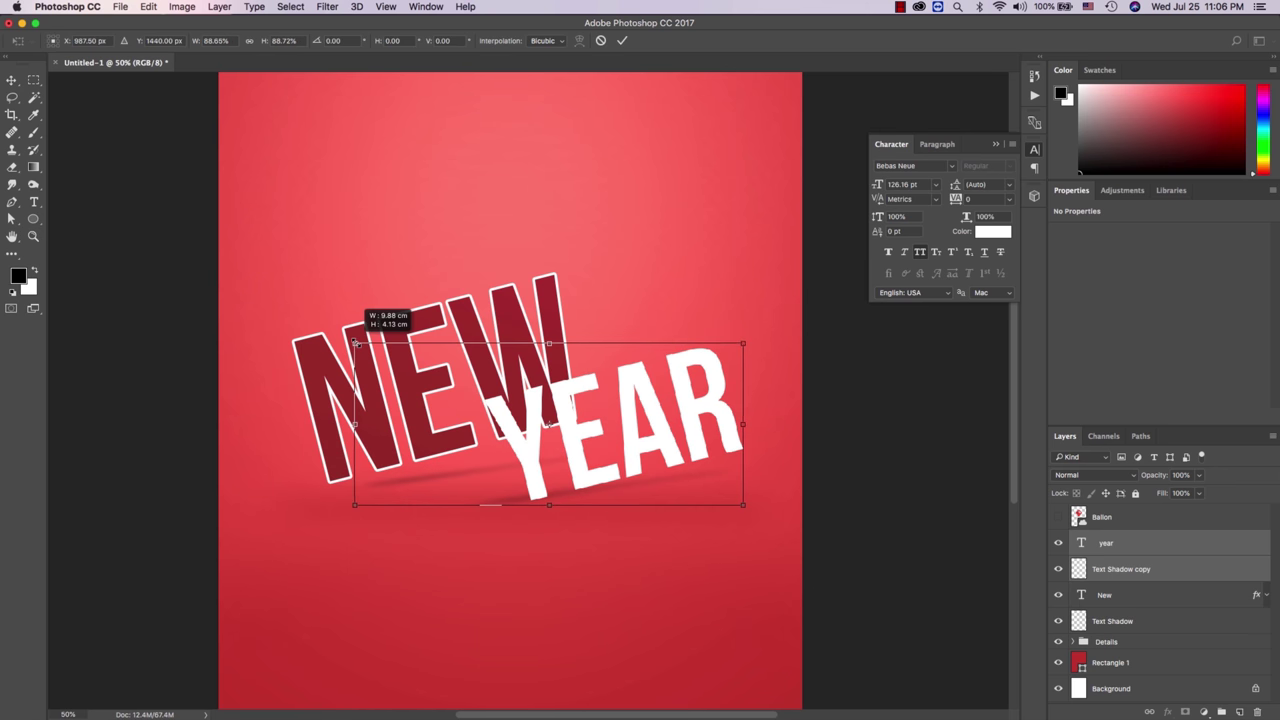
pyautogui.press('Escape')
pyautogui.click(1140, 573)
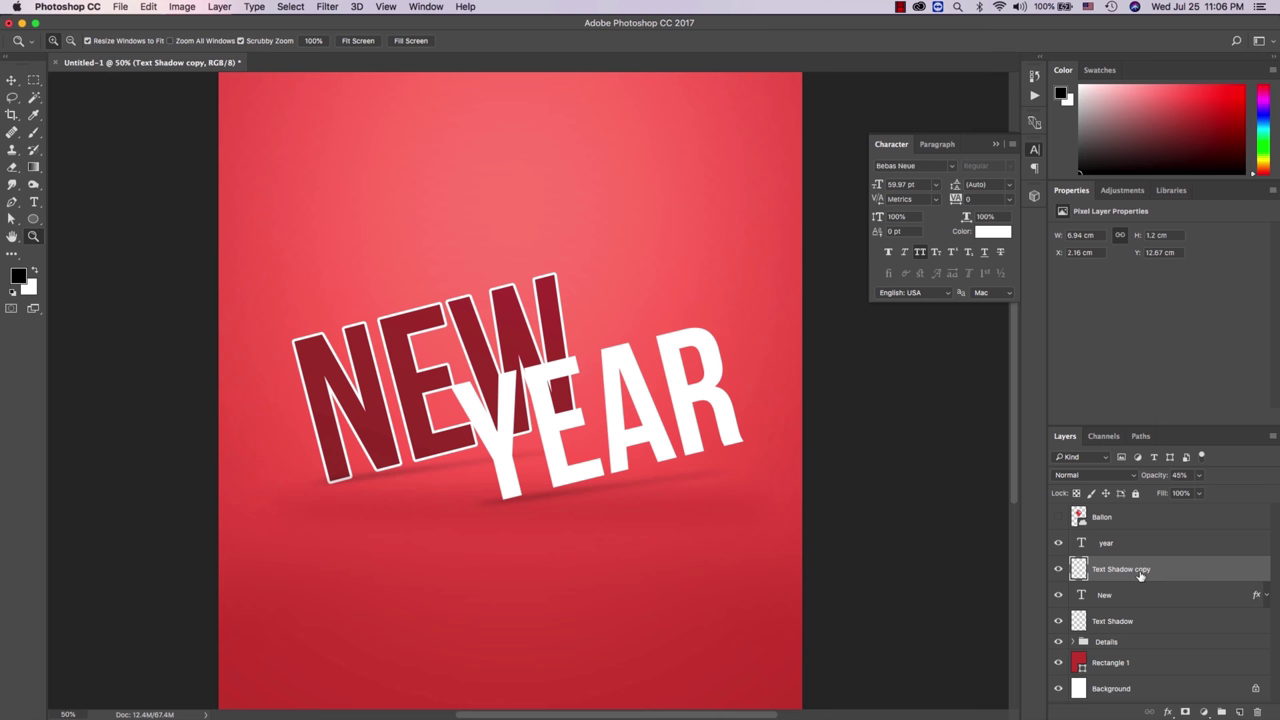
pyautogui.moveTo(1131, 621); pyautogui.dragTo(1112, 562)
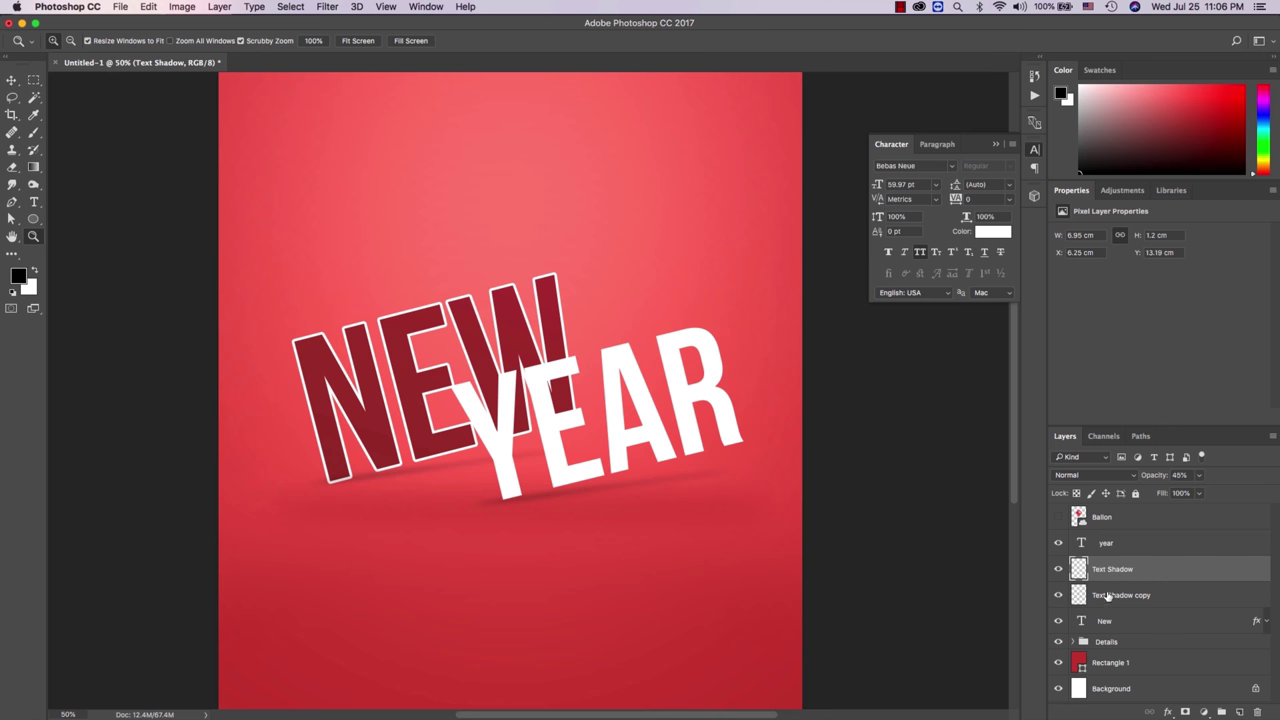
pyautogui.doubleClick(1115, 595)
pyautogui.moveTo(1160, 604); pyautogui.dragTo(1157, 630)
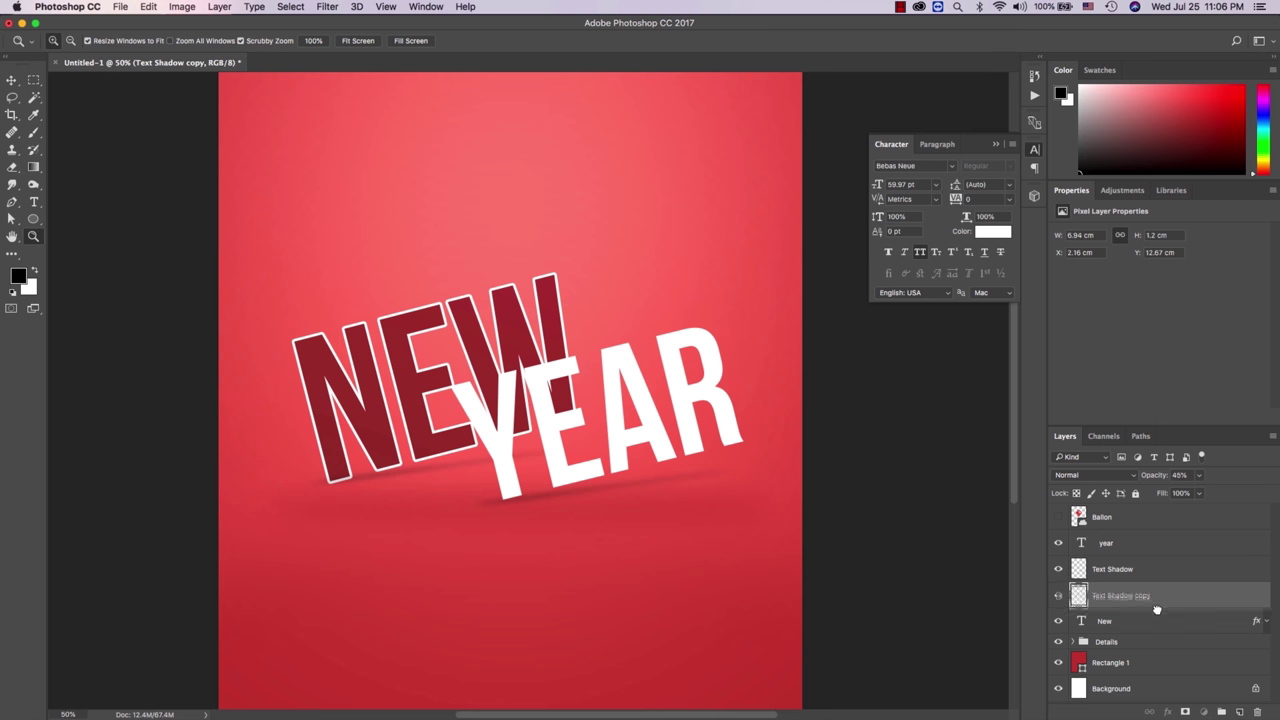
# Step: Shrink YEAR and its shadow together to 106.48 pt and nudge them down
pyautogui.click(1135, 572)
pyautogui.keyDown('shift'); pyautogui.click(1129, 543); pyautogui.keyUp('shift')
pyautogui.press('super+t')
pyautogui.moveTo(744, 510); pyautogui.dragTo(700, 486)
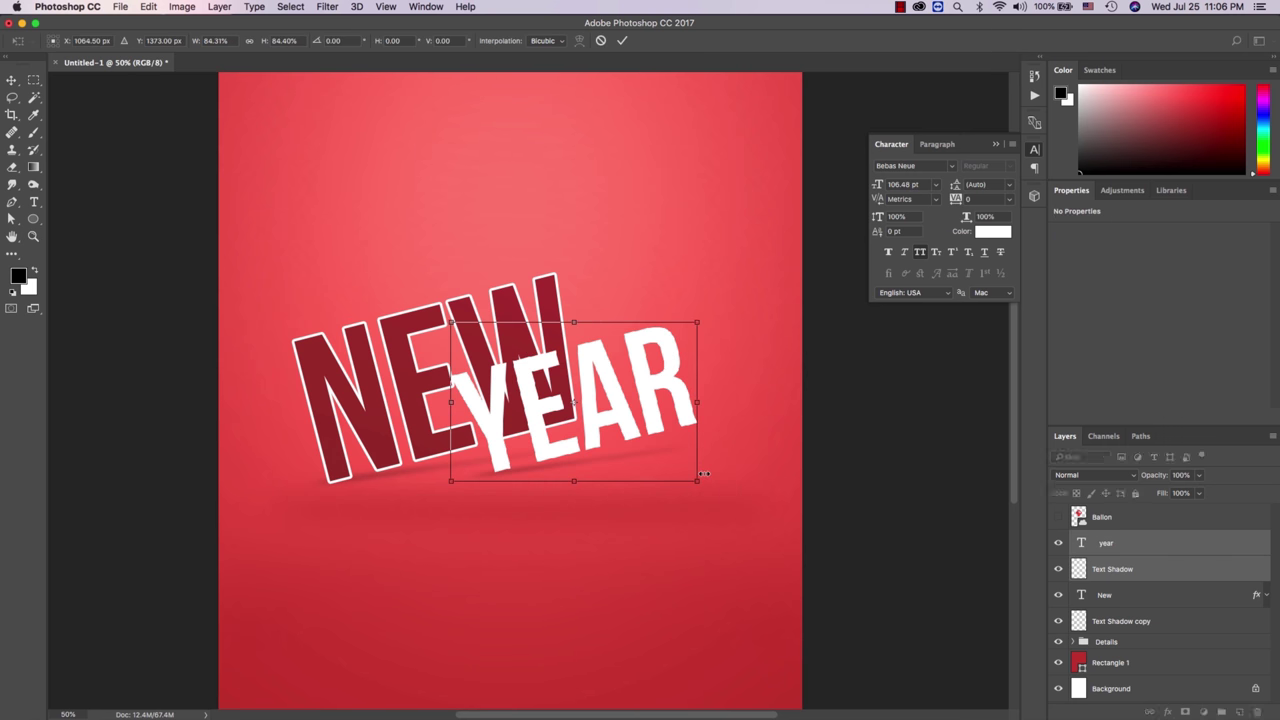
pyautogui.press('Return')
pyautogui.moveTo(642, 437); pyautogui.dragTo(649, 474)
pyautogui.press('z')
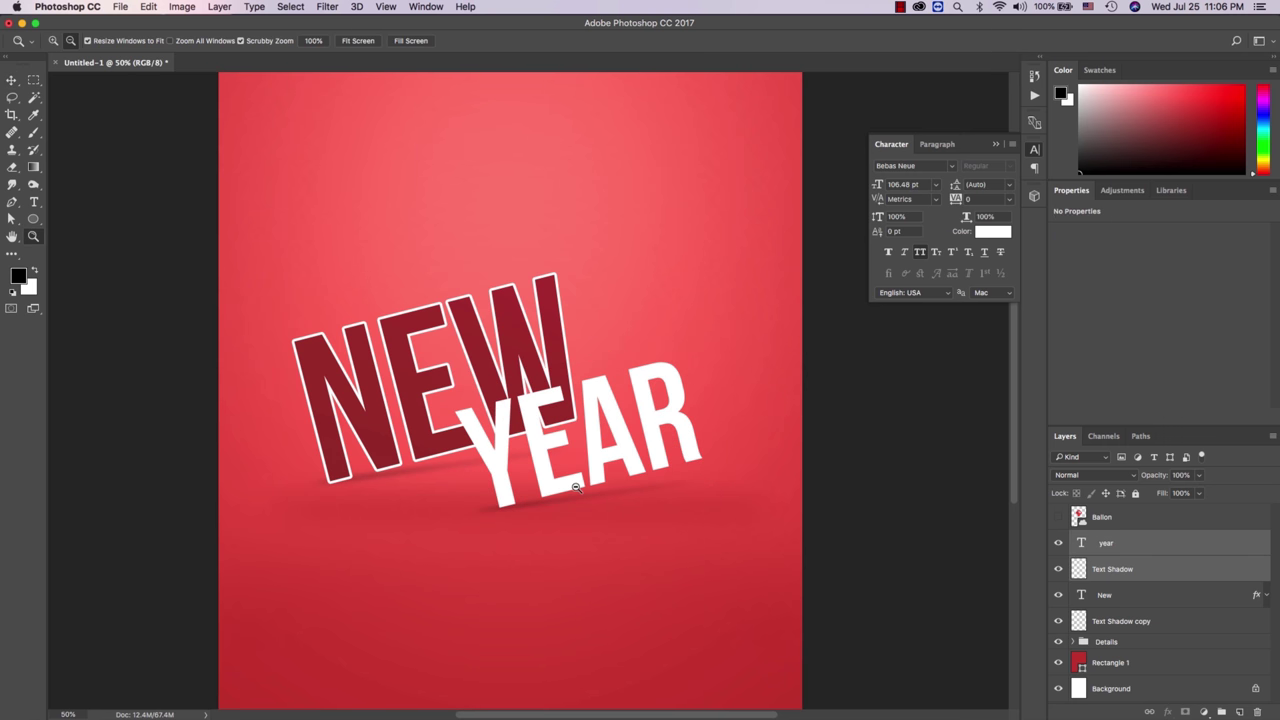
pyautogui.keyDown('alt'); pyautogui.click(576, 487); pyautogui.keyUp('alt')
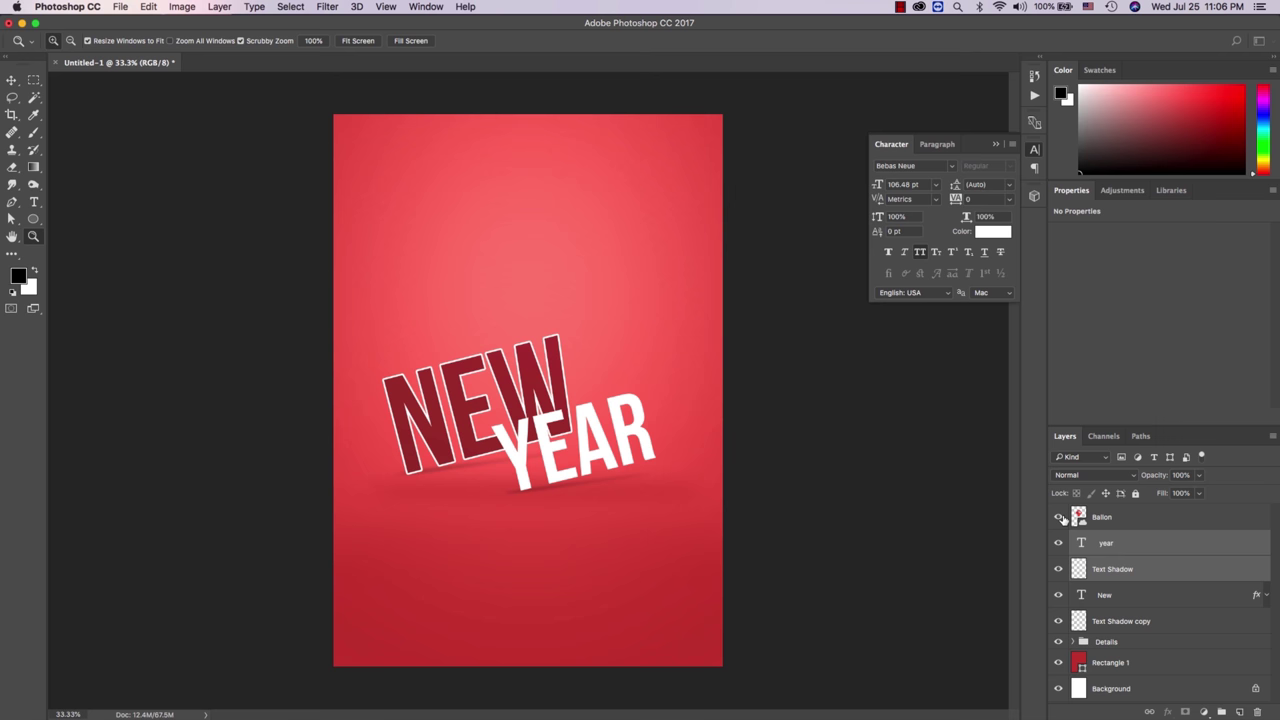
# Step: Show the balloon again and move it higher up and to the left
pyautogui.click(1058, 517)
pyautogui.click(1101, 517)
pyautogui.press('v')
pyautogui.moveTo(677, 423)
pyautogui.mouseDown()
pyautogui.moveTo(643, 367)
pyautogui.moveTo(655, 332)
pyautogui.mouseUp()
pyautogui.hotkey('ctrl', 't')
pyautogui.press('Return')
pyautogui.press('z')
pyautogui.click(569, 294)
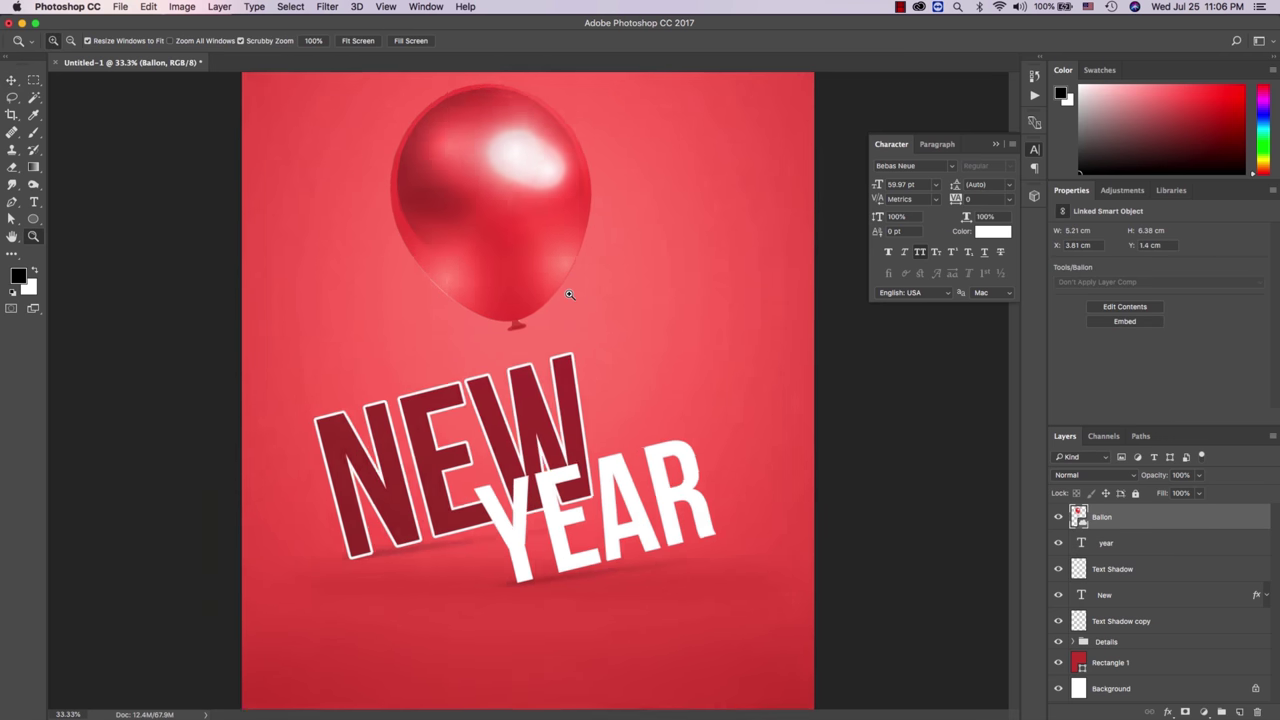
pyautogui.click(569, 294)
pyautogui.click(569, 294)
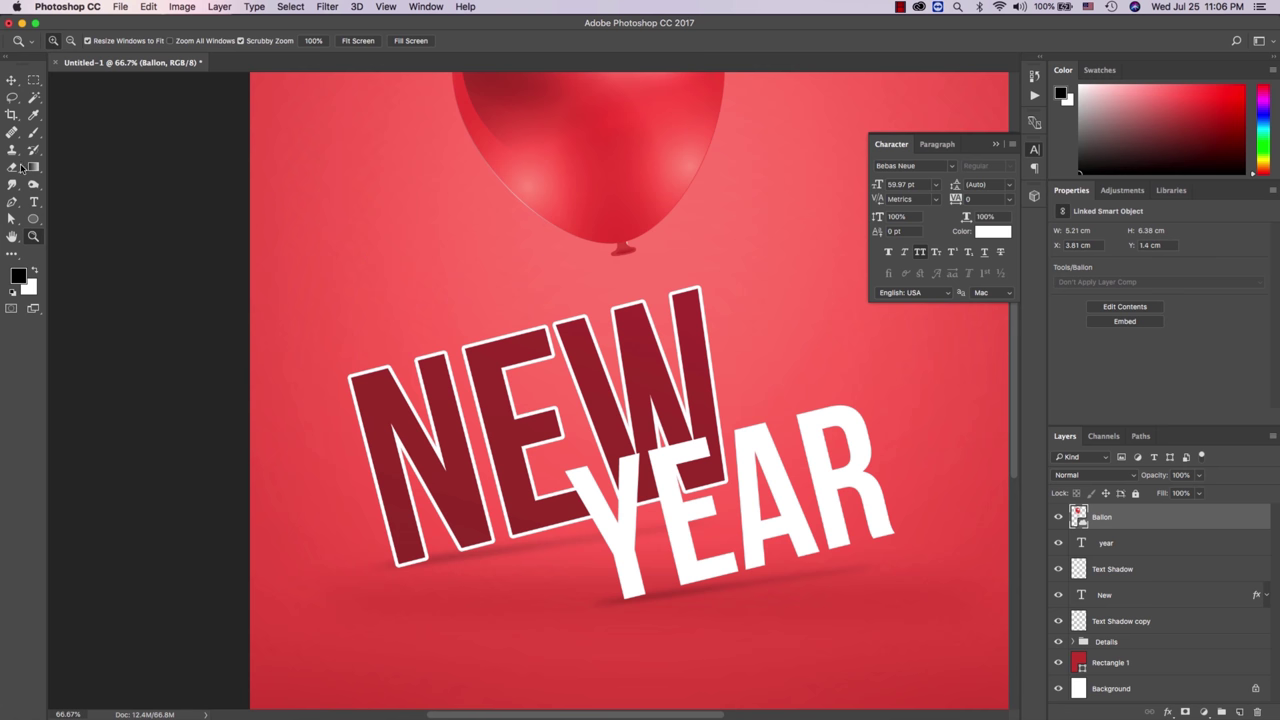
# Step: Stroke a black hard-round string along a path from the balloon knot to YEAR on Layer 3
pyautogui.click(12, 202)
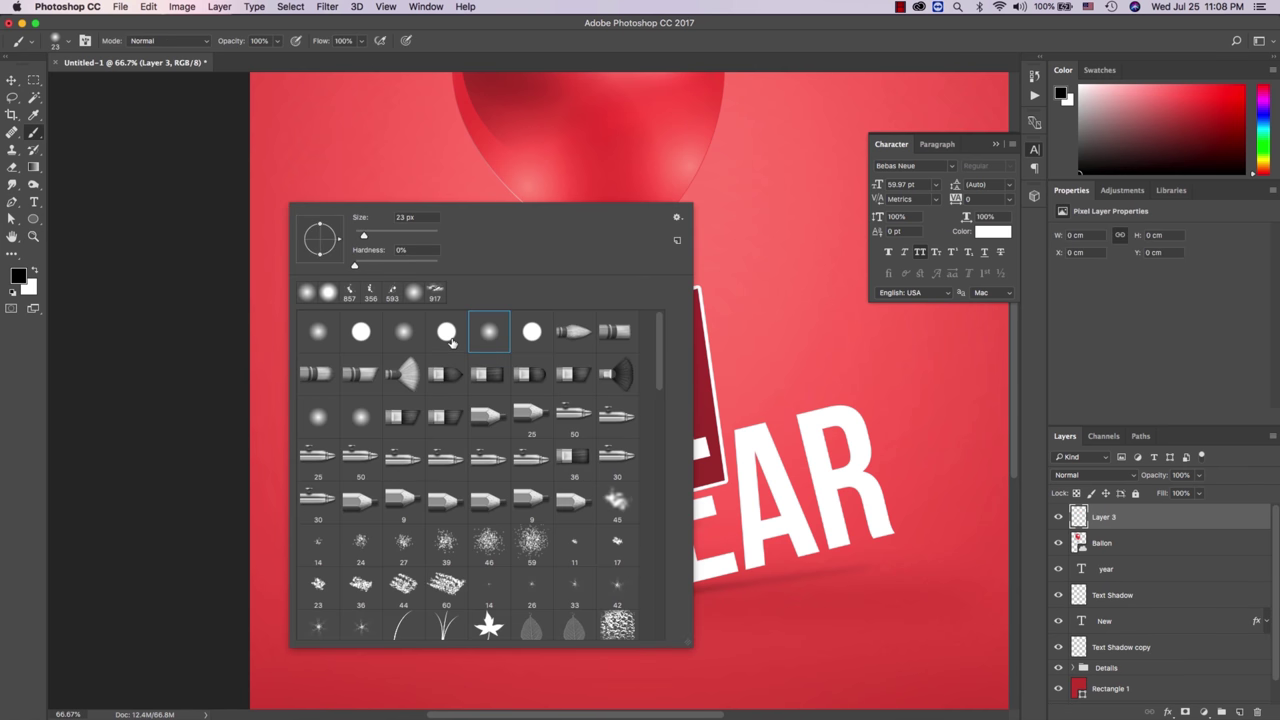
pyautogui.click(450, 338)
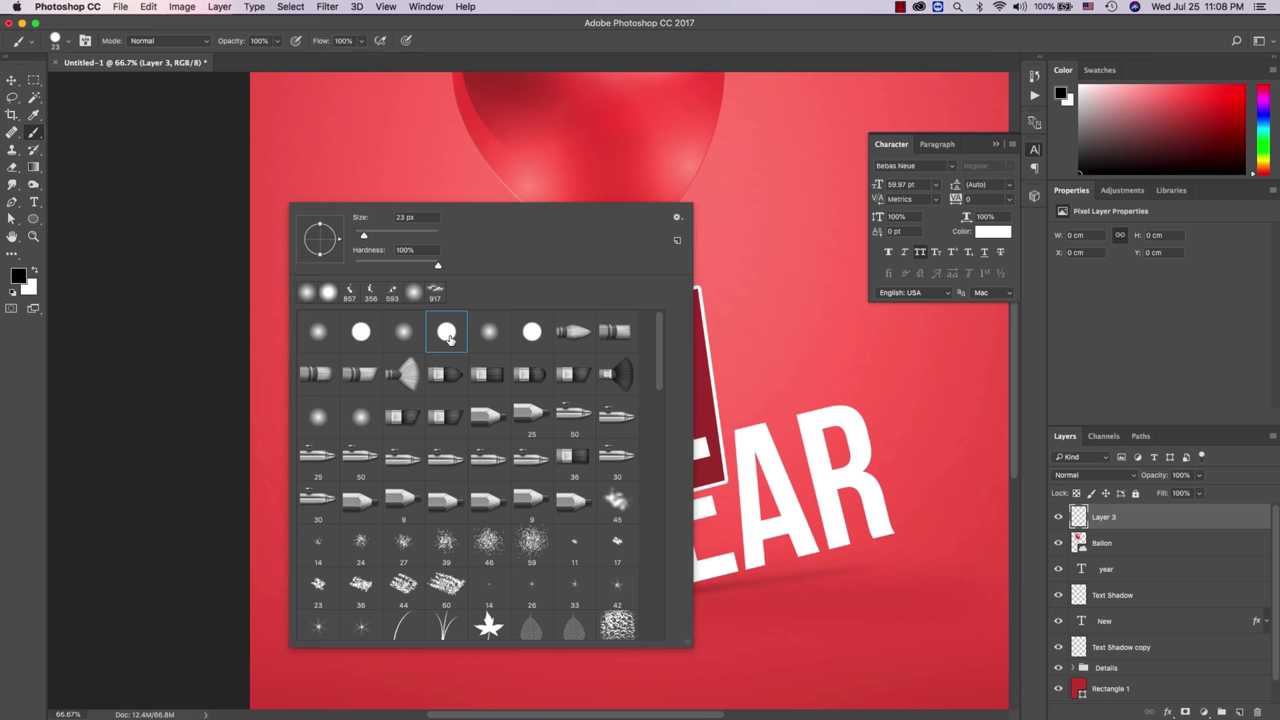
pyautogui.doubleClick(450, 338)
pyautogui.click(12, 202)
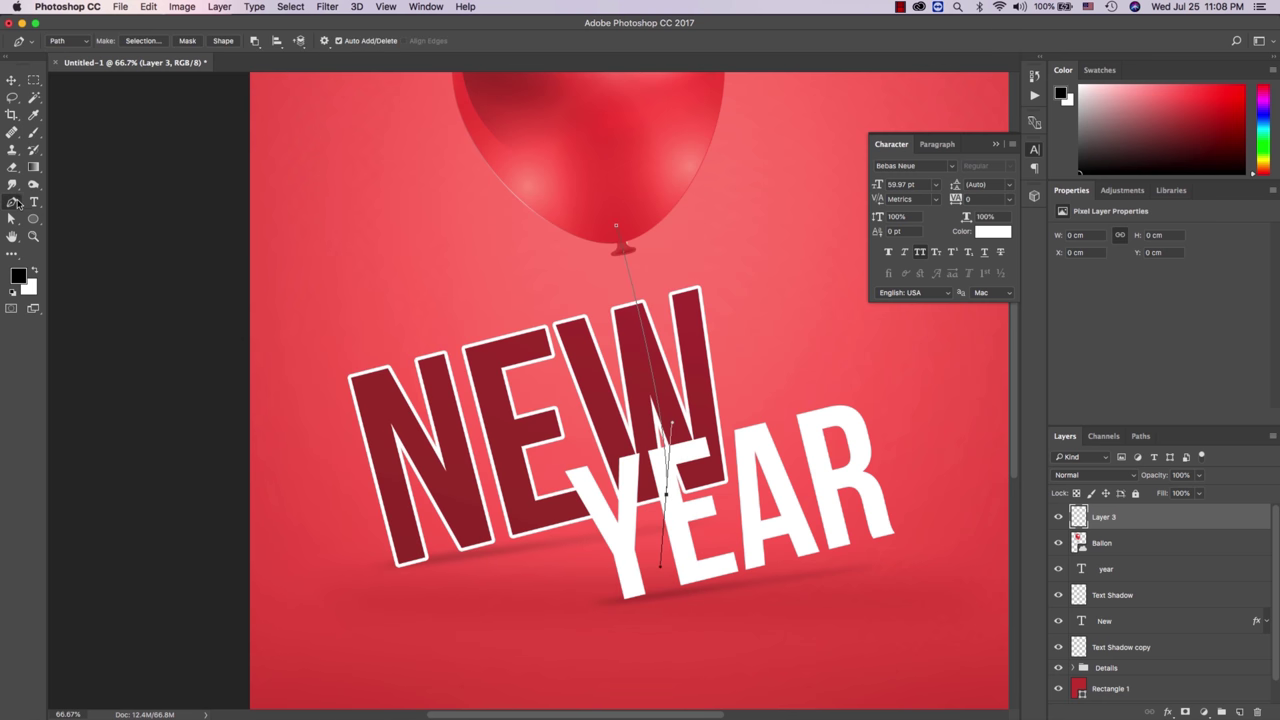
pyautogui.rightClick(670, 340)
pyautogui.click(688, 446)
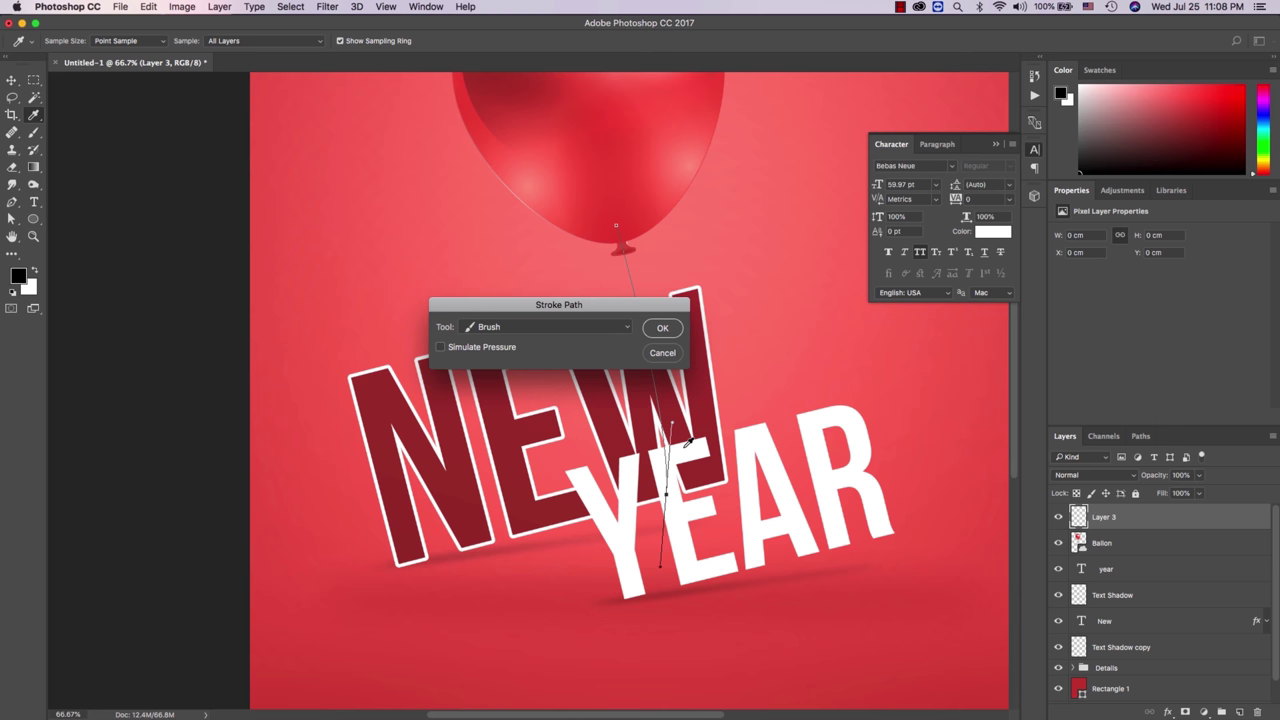
pyautogui.click(652, 331)
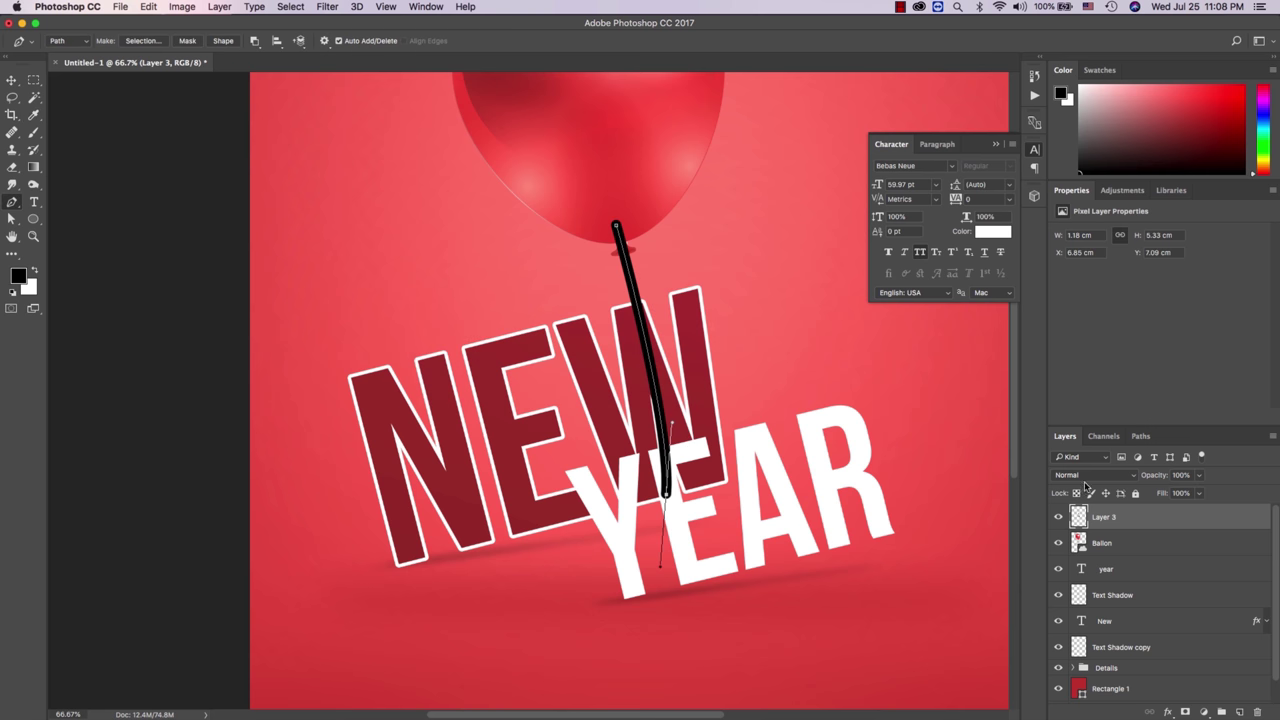
pyautogui.doubleClick(1157, 517)
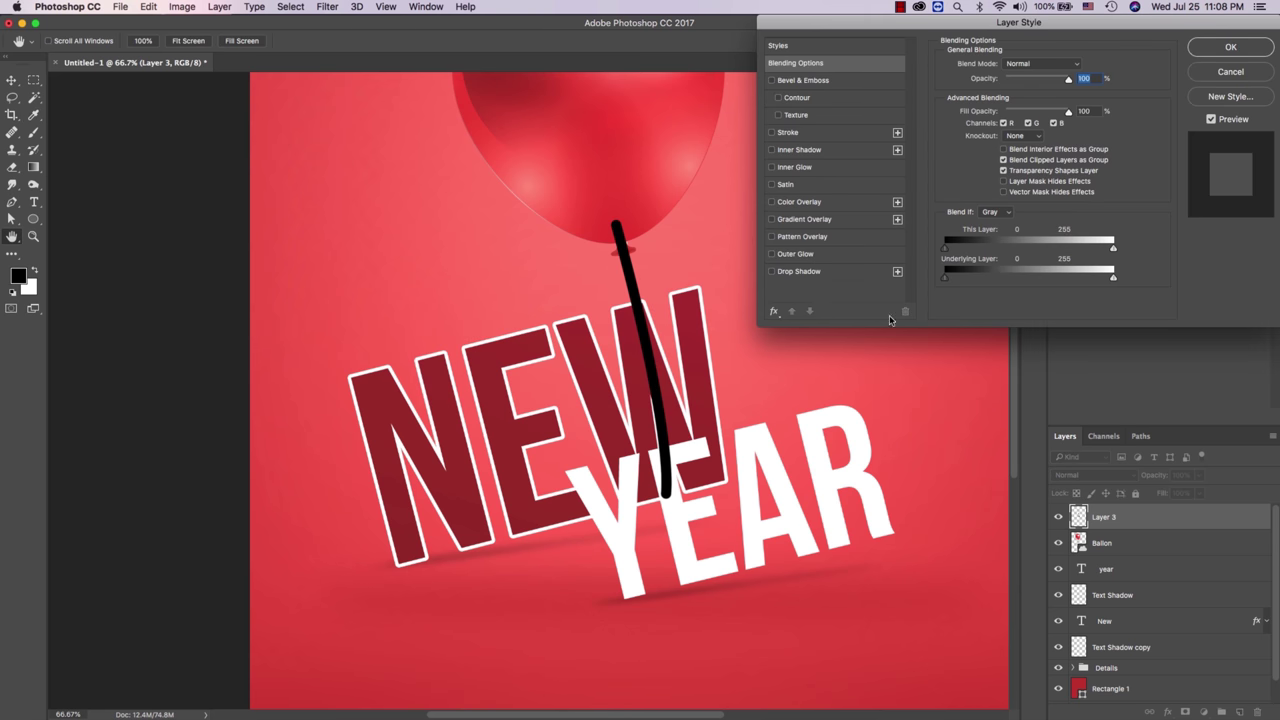
# Step: Give the string a red colour overlay sampled from the balloon
pyautogui.click(841, 203)
pyautogui.click(1077, 68)
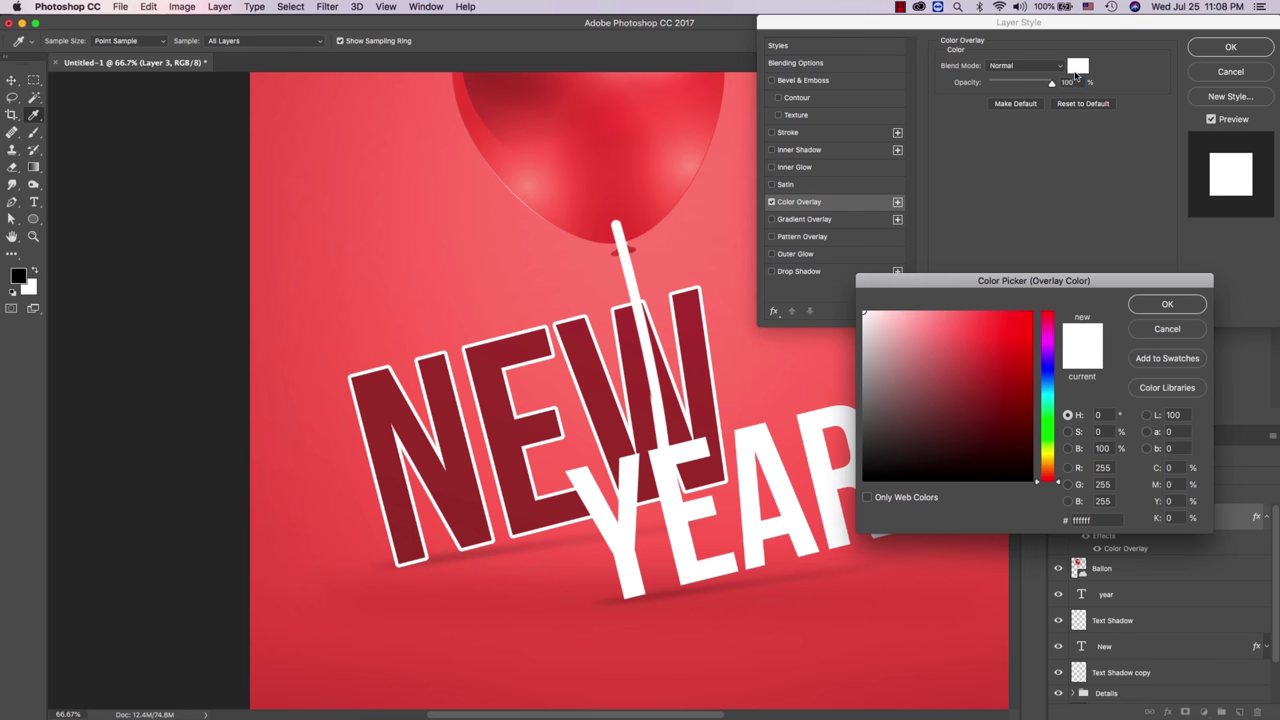
pyautogui.click(635, 232)
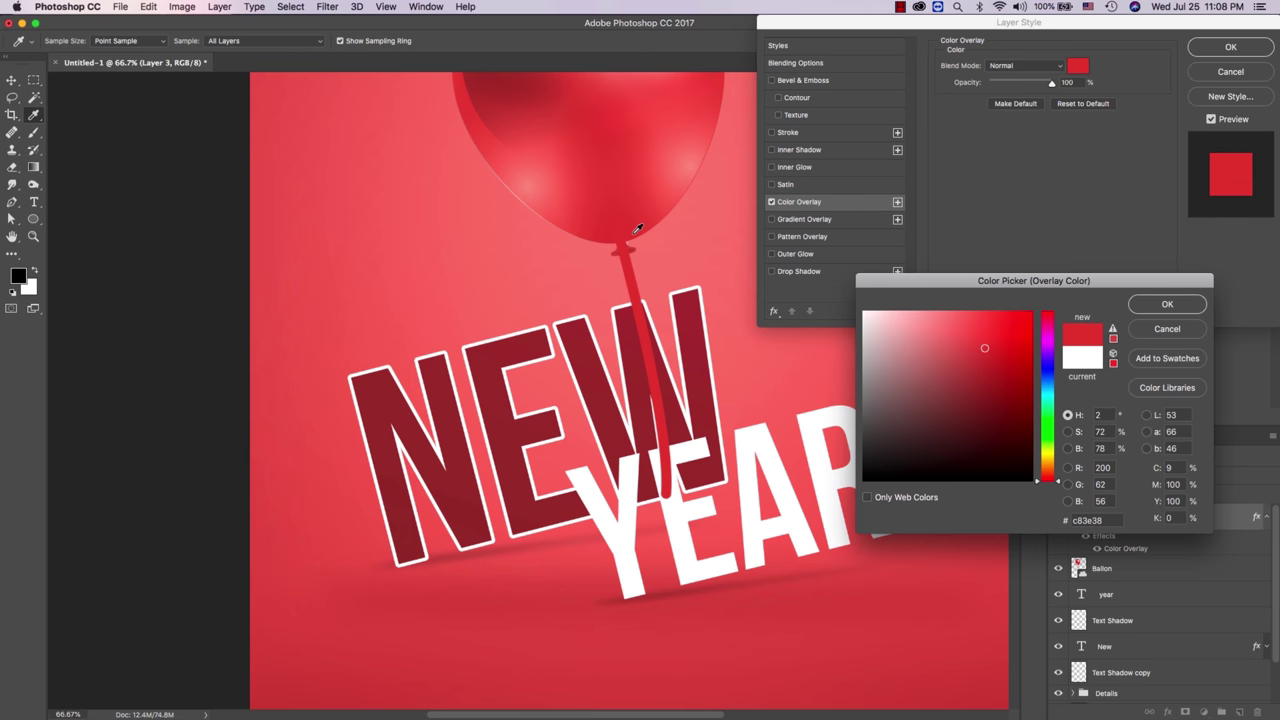
pyautogui.press('Return')
pyautogui.press('Return')
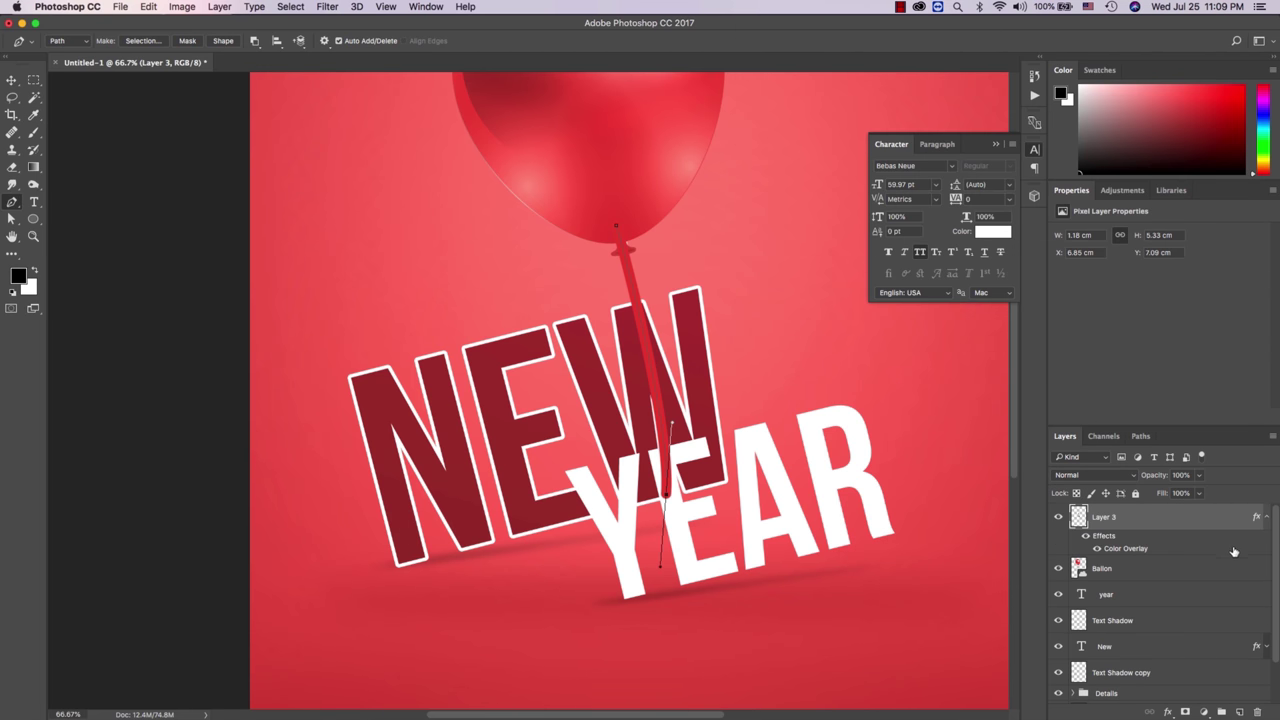
pyautogui.click(1267, 518)
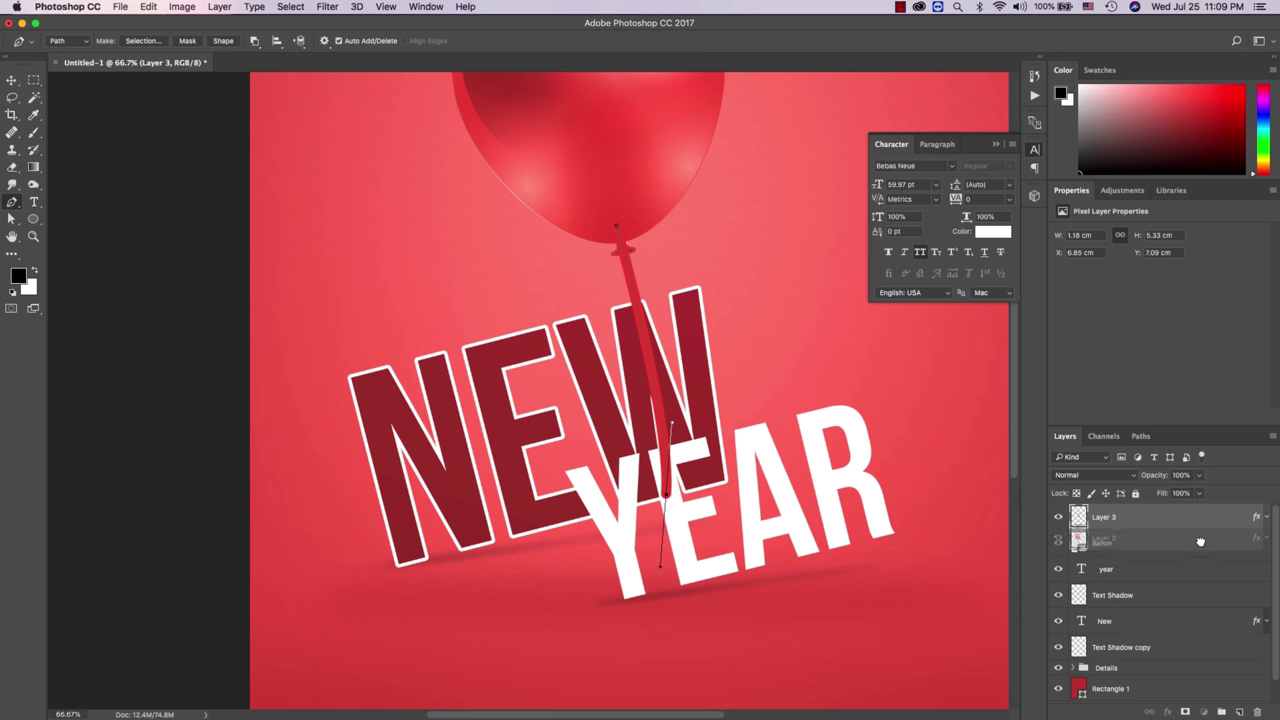
# Step: Stack the string below the Ballon layer and narrow it to 0.24 cm under the knot
pyautogui.moveTo(1200, 518); pyautogui.dragTo(1200, 550)
pyautogui.moveTo(850, 440); pyautogui.dragTo(848, 441)
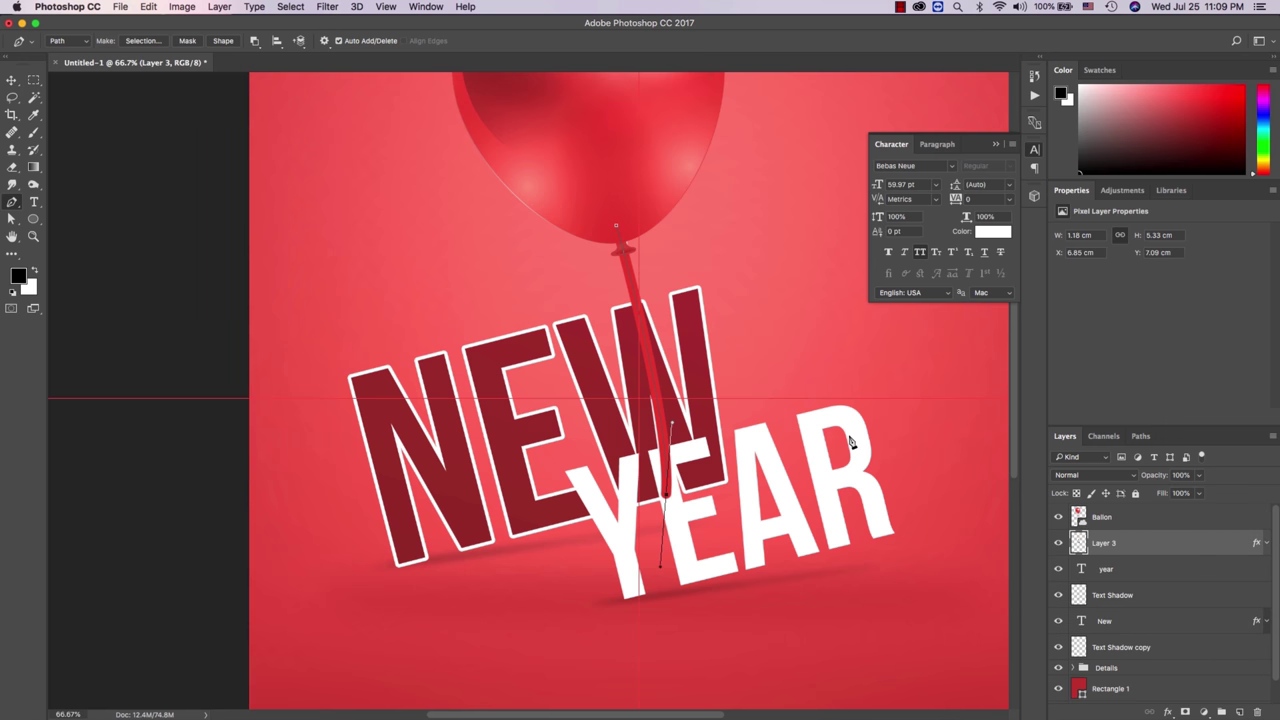
pyautogui.hotkey('ctrl', 't')
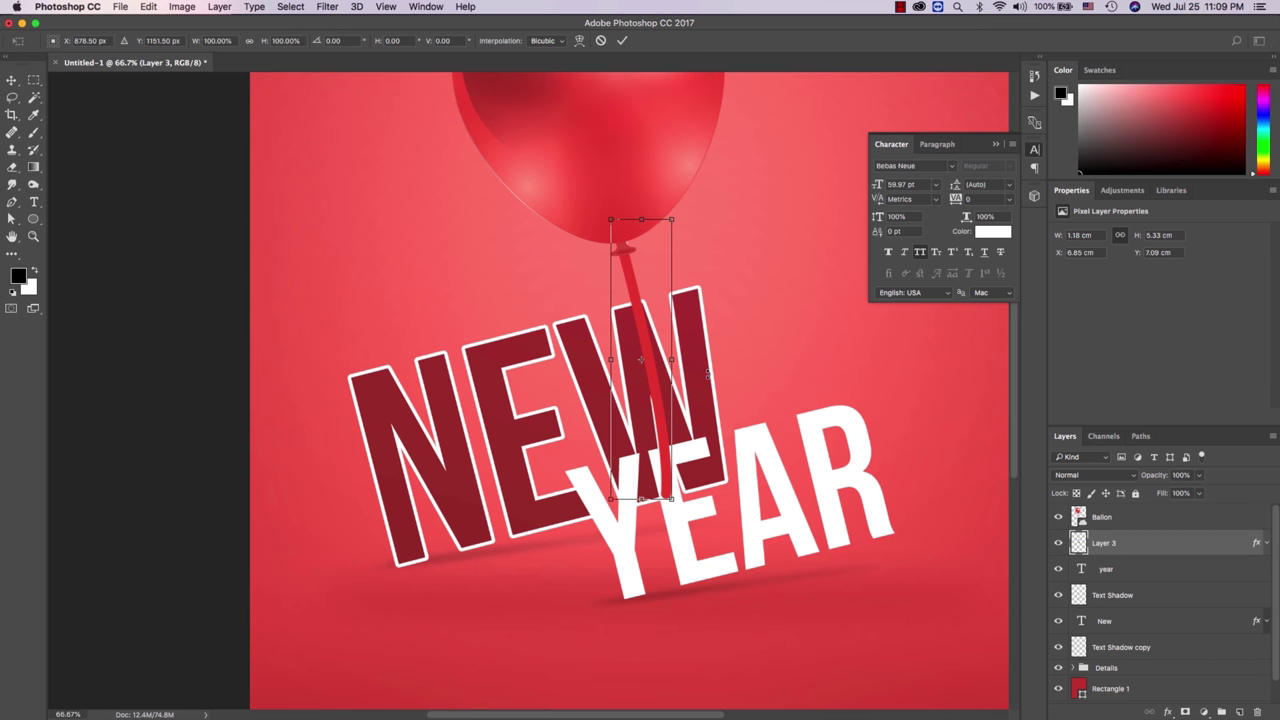
pyautogui.moveTo(676, 358); pyautogui.dragTo(622, 358)
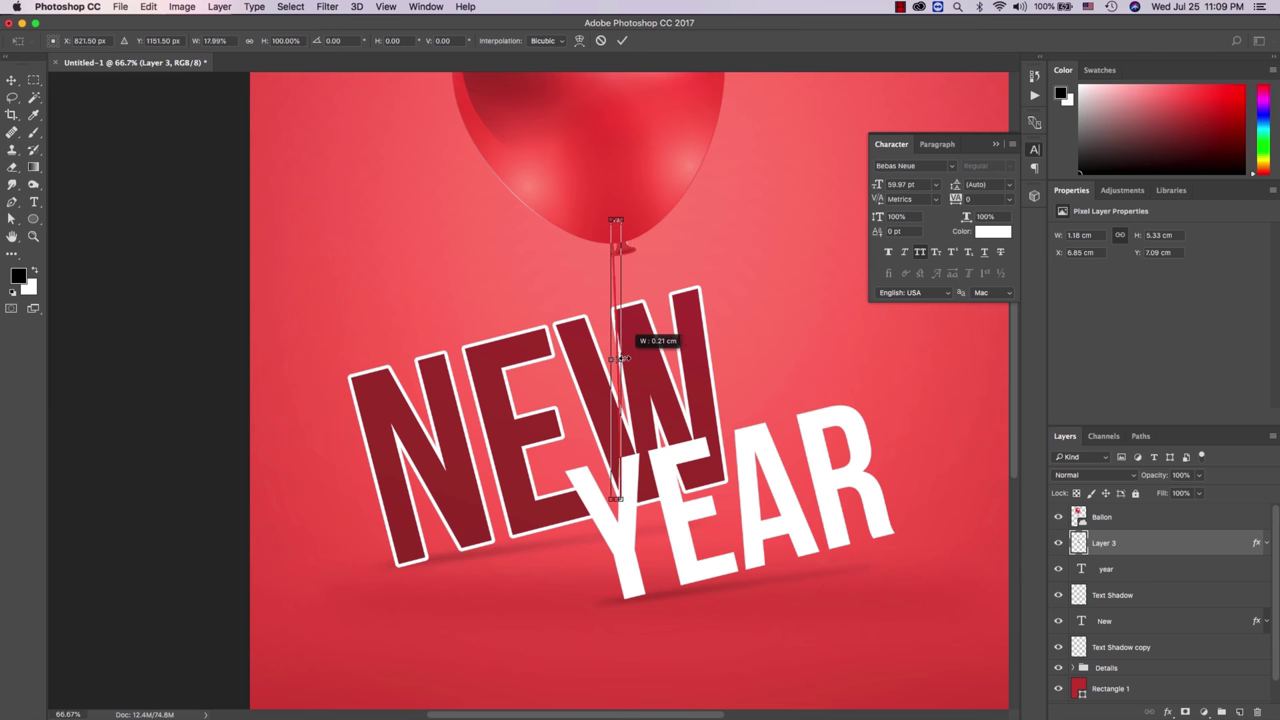
pyautogui.press('Return')
pyautogui.moveTo(624, 354); pyautogui.dragTo(634, 356)
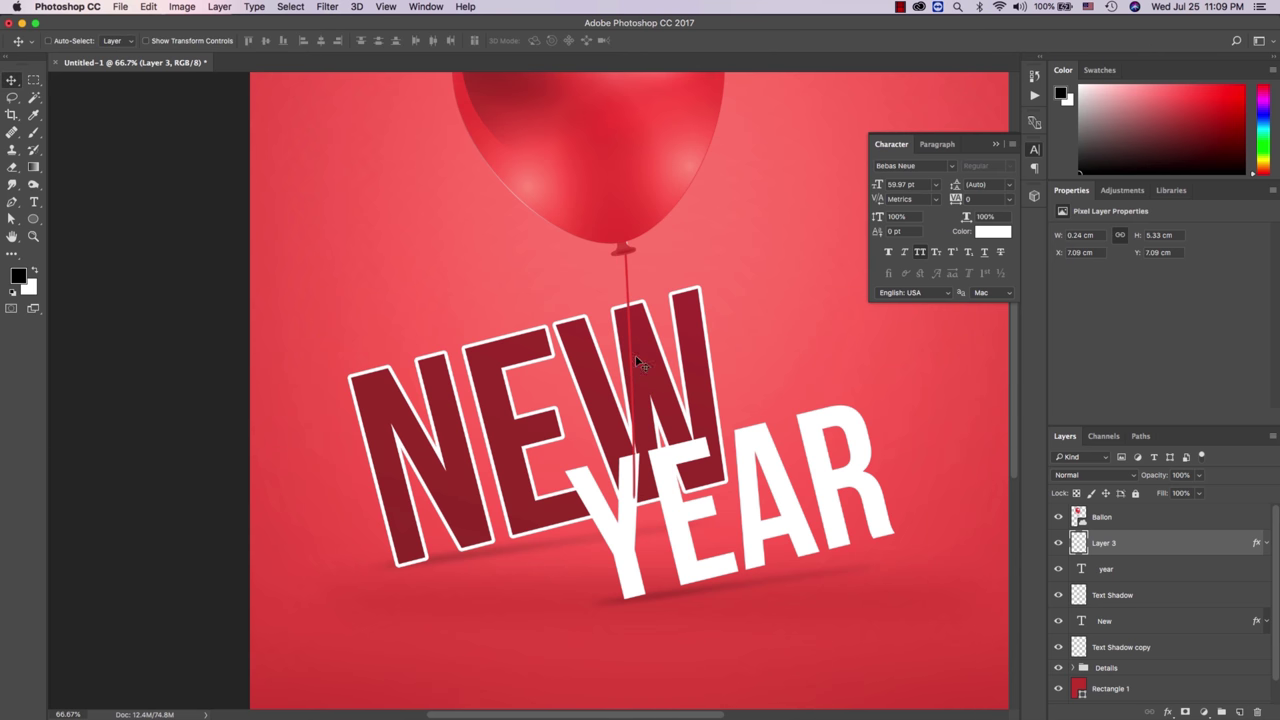
pyautogui.press('z')
pyautogui.click(633, 380)
pyautogui.moveTo(1006, 507); pyautogui.dragTo(757, 445)
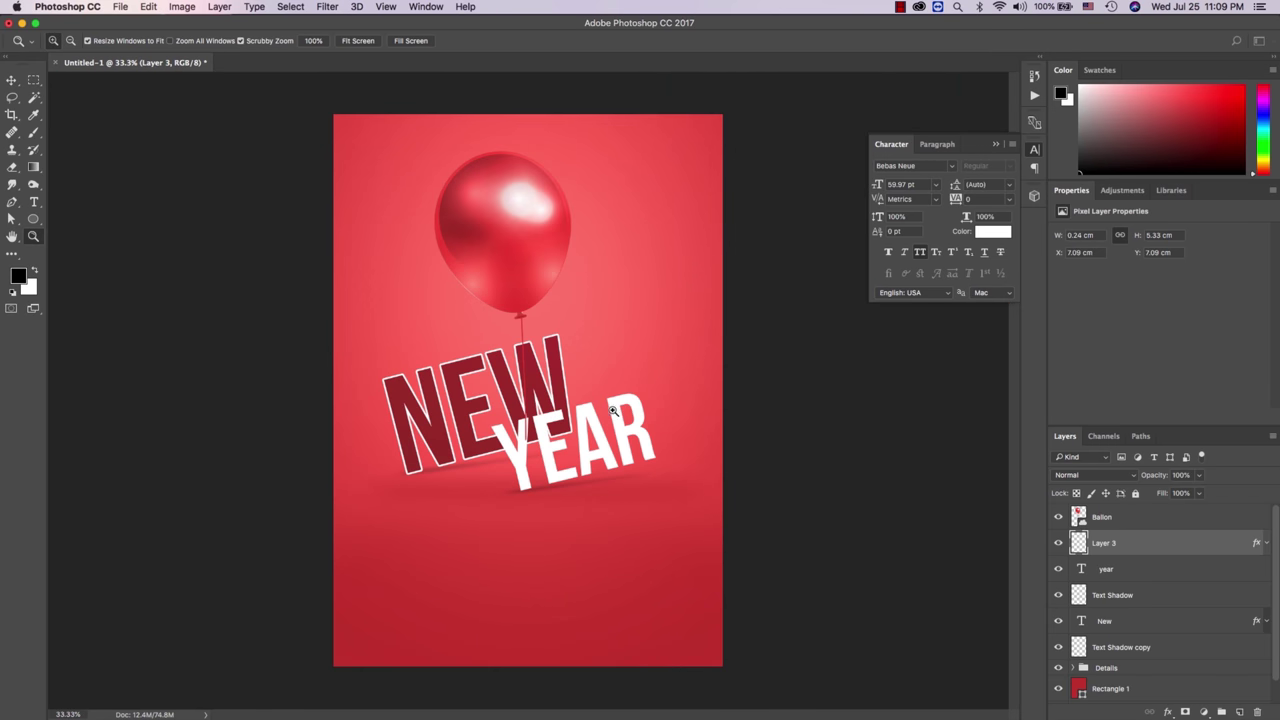
pyautogui.click(584, 410)
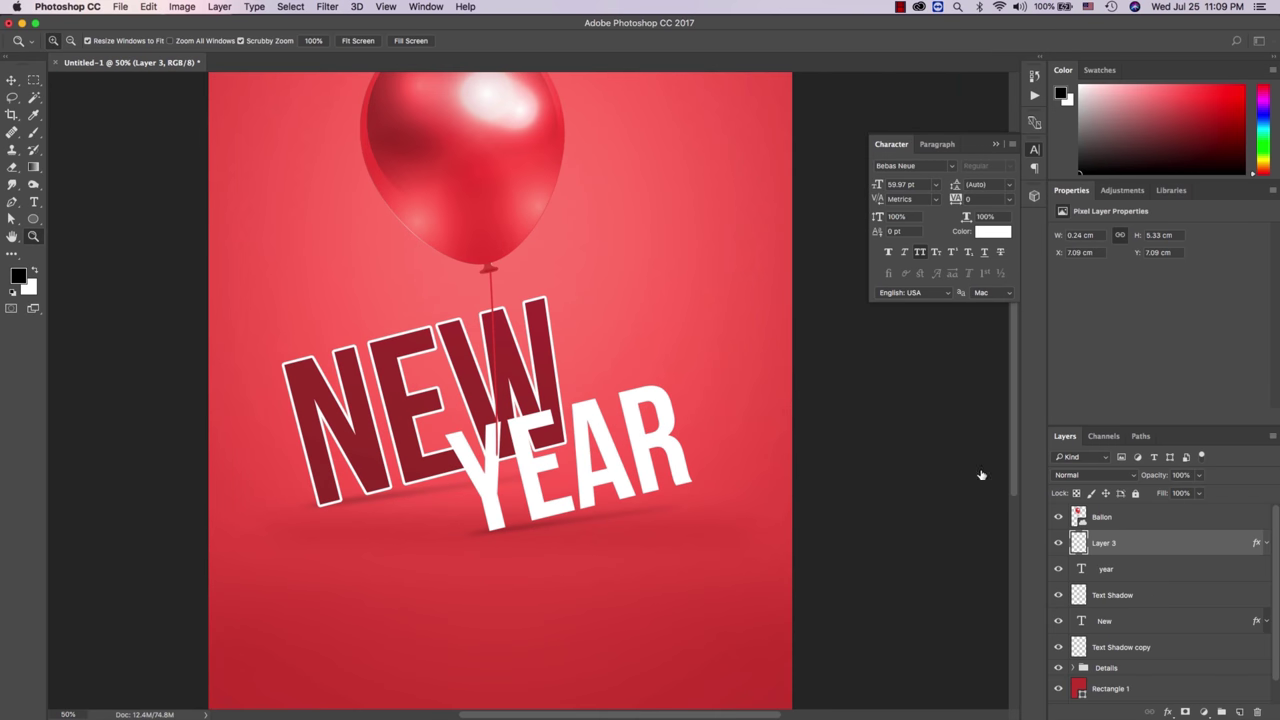
# Step: Convert the text and shadow layers into a 'New Year Text' smart object above Ballon
pyautogui.click(1137, 568)
pyautogui.keyDown('shift'); pyautogui.click(1135, 641); pyautogui.keyUp('shift')
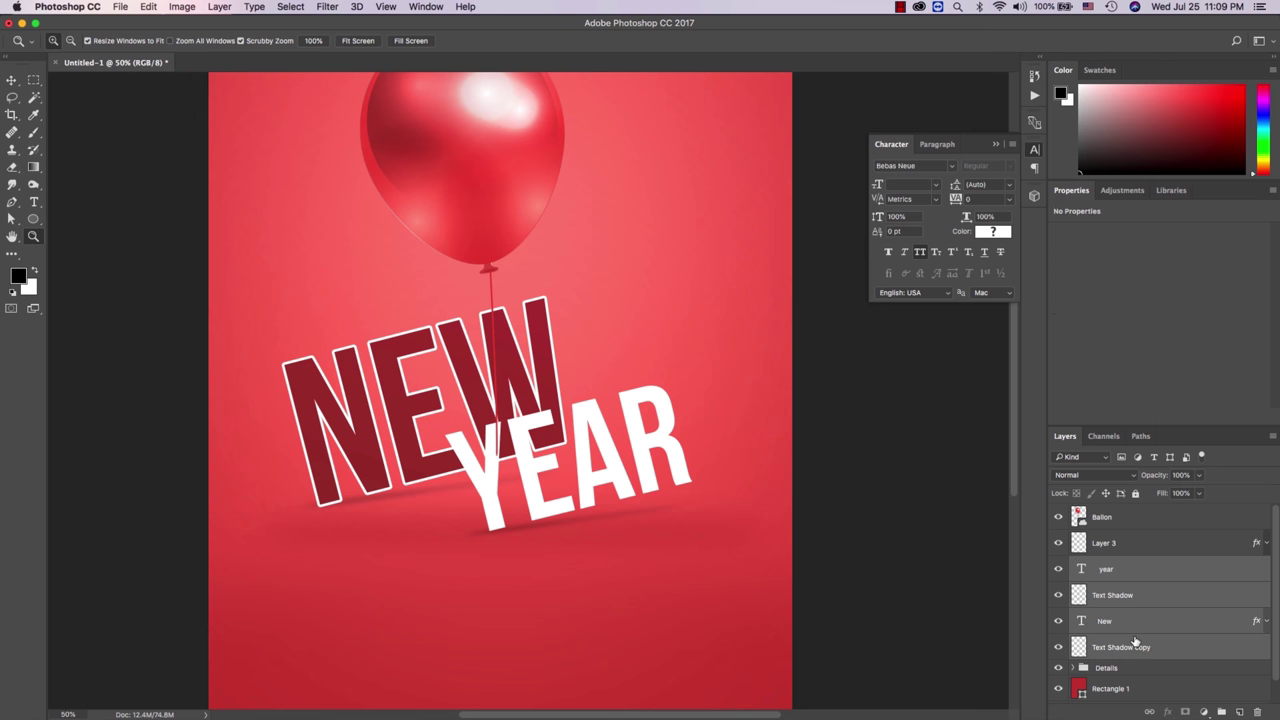
pyautogui.rightClick(1107, 570)
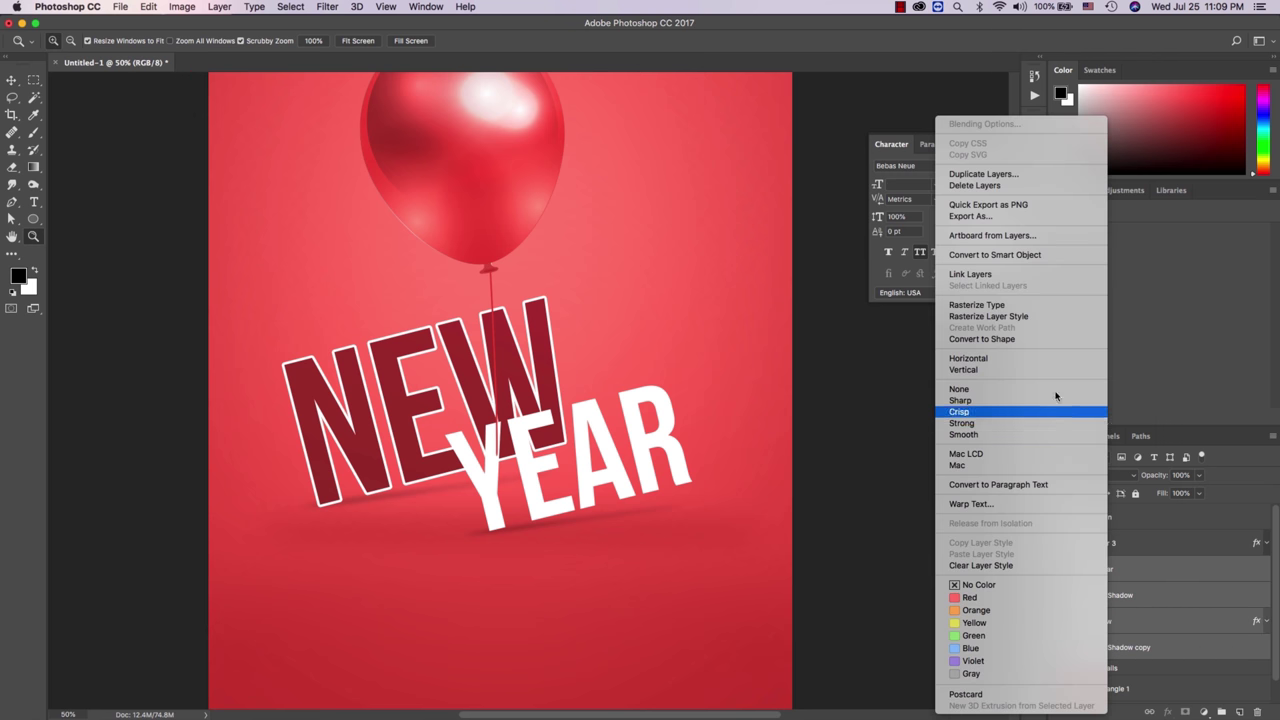
pyautogui.click(1005, 255)
pyautogui.doubleClick(1101, 569)
pyautogui.write('New Year Te')
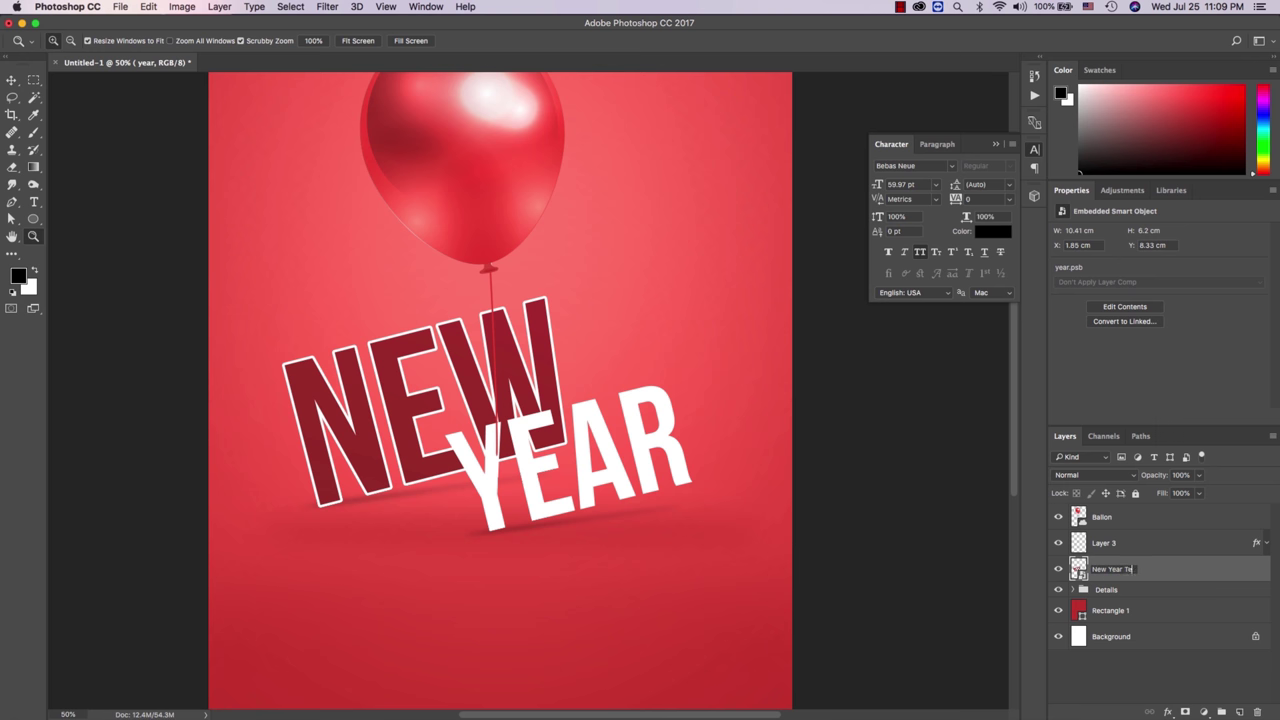
pyautogui.write('xt')
pyautogui.press('Return')
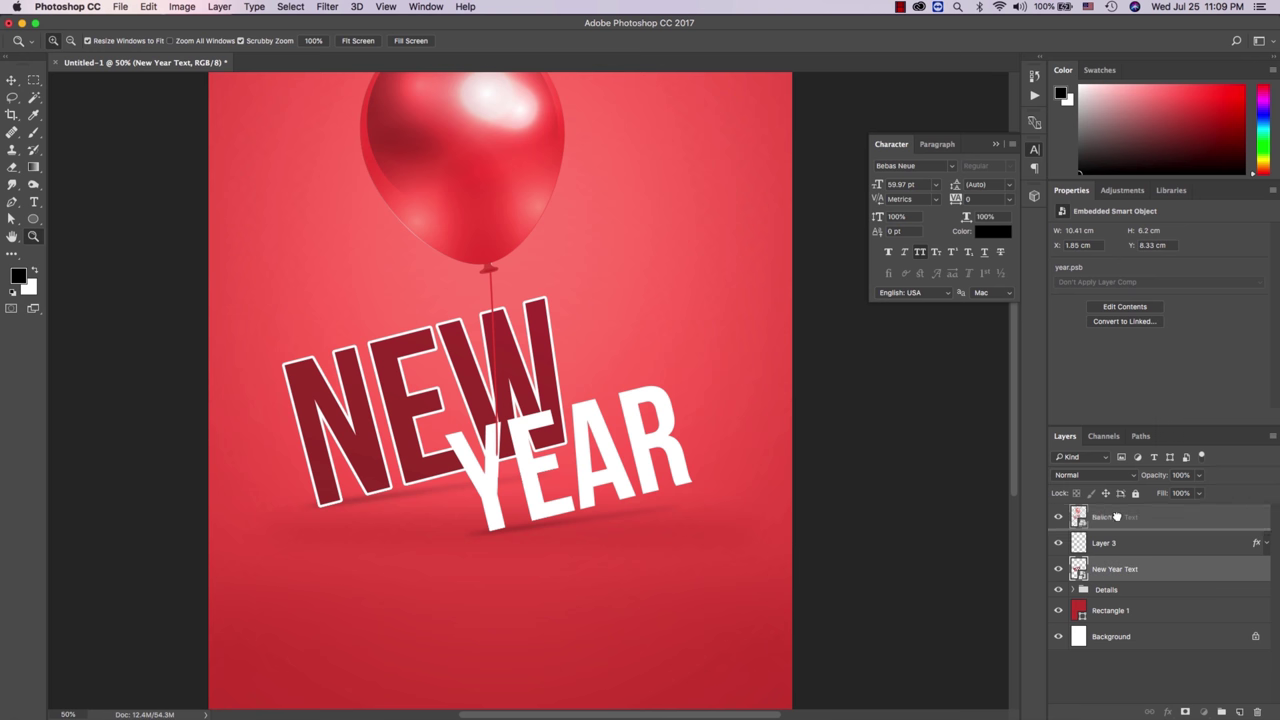
pyautogui.moveTo(1117, 574); pyautogui.dragTo(1115, 508)
pyautogui.keyDown('alt'); pyautogui.click(546, 390); pyautogui.keyUp('alt')
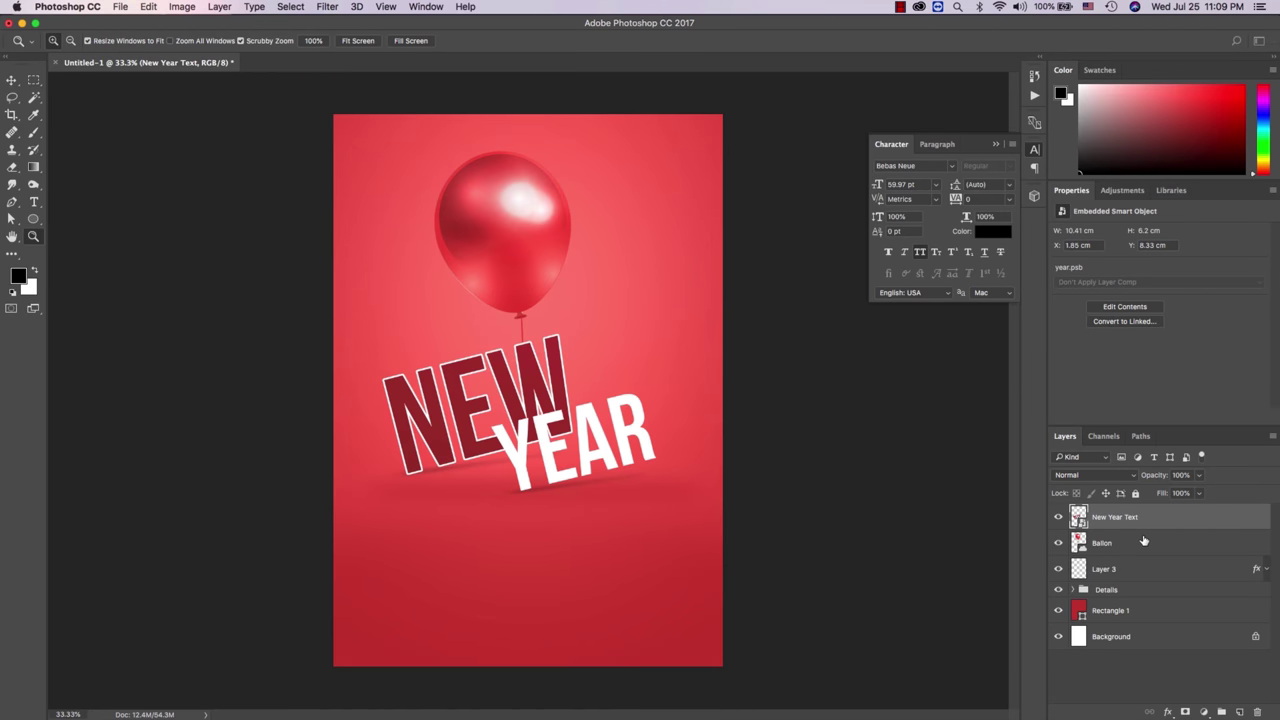
# Step: Shorten the balloon string to about 2.91 cm so it ends just above NEW
pyautogui.rightClick(1144, 541)
pyautogui.click(1236, 571)
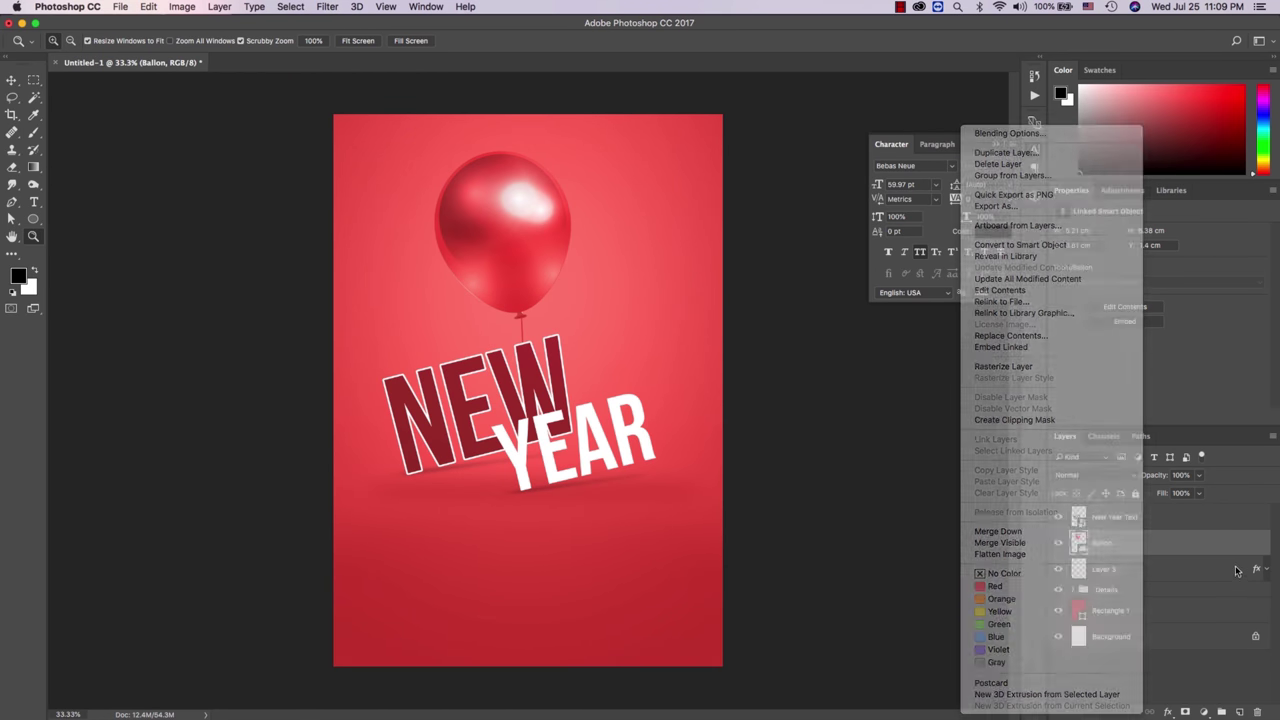
pyautogui.keyDown('shift'); pyautogui.click(1216, 567); pyautogui.keyUp('shift')
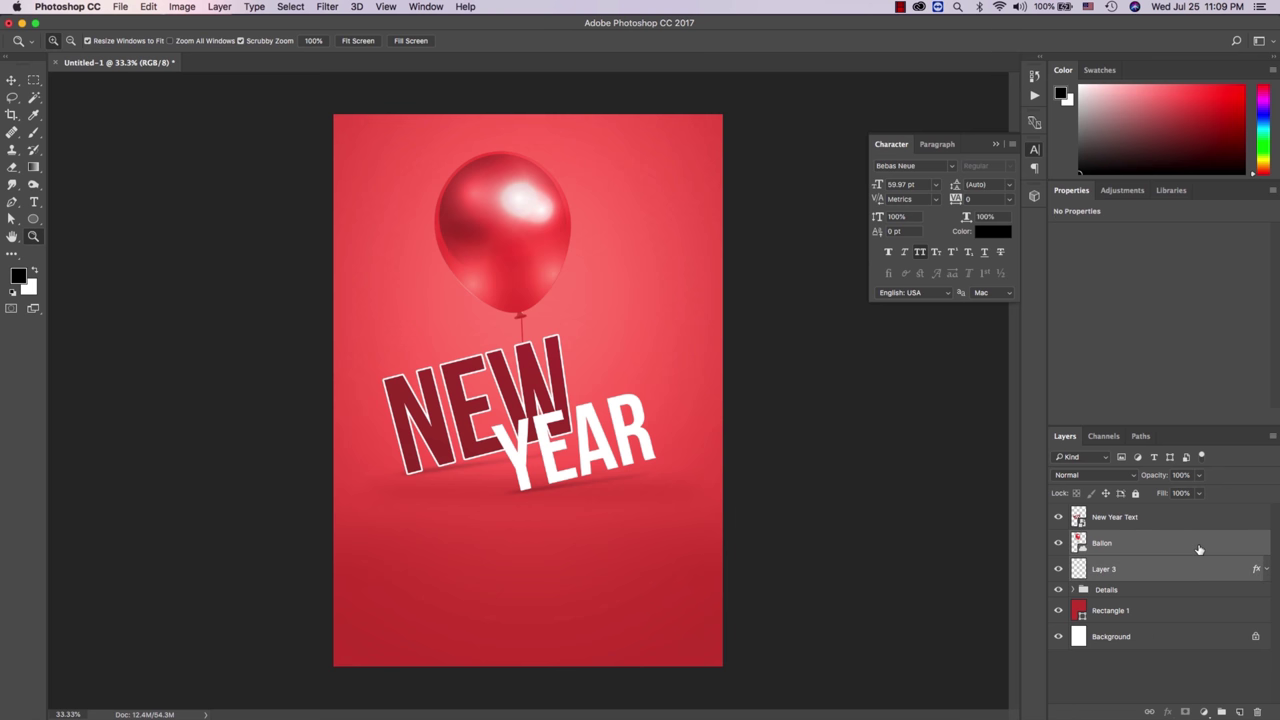
pyautogui.click(1138, 570)
pyautogui.hotkey('ctrl', 't')
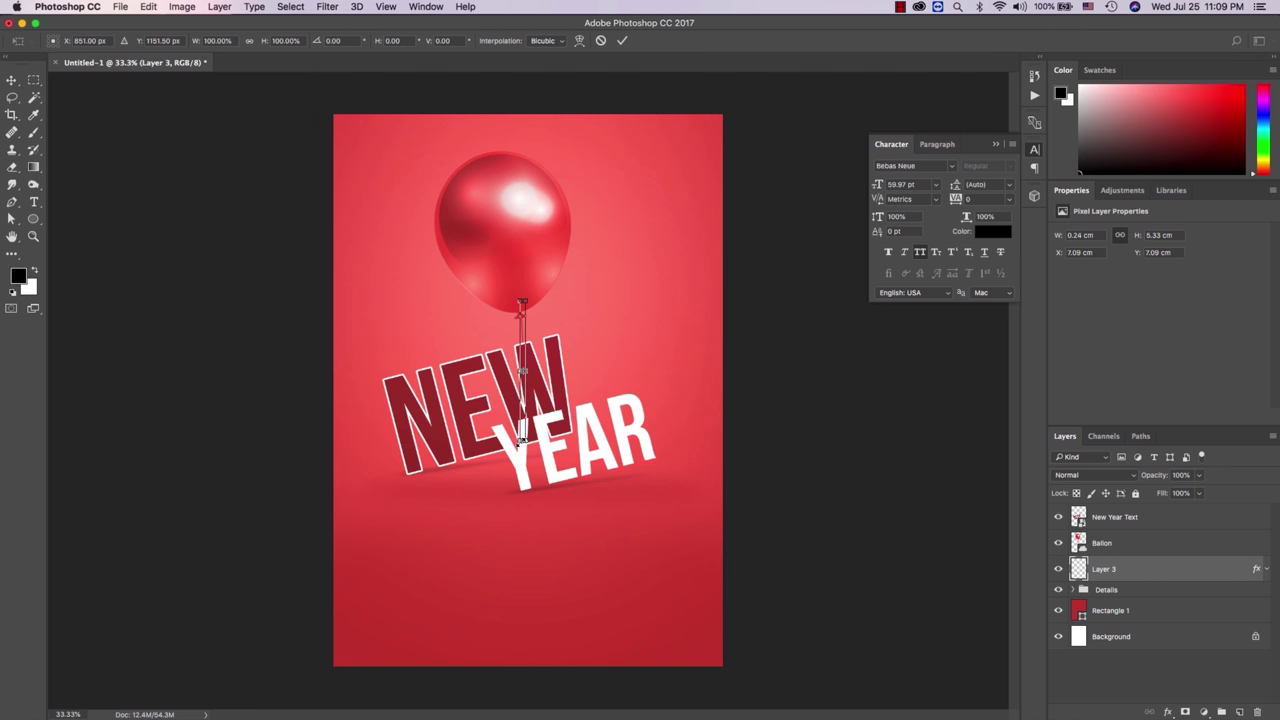
pyautogui.moveTo(521, 441); pyautogui.dragTo(526, 374)
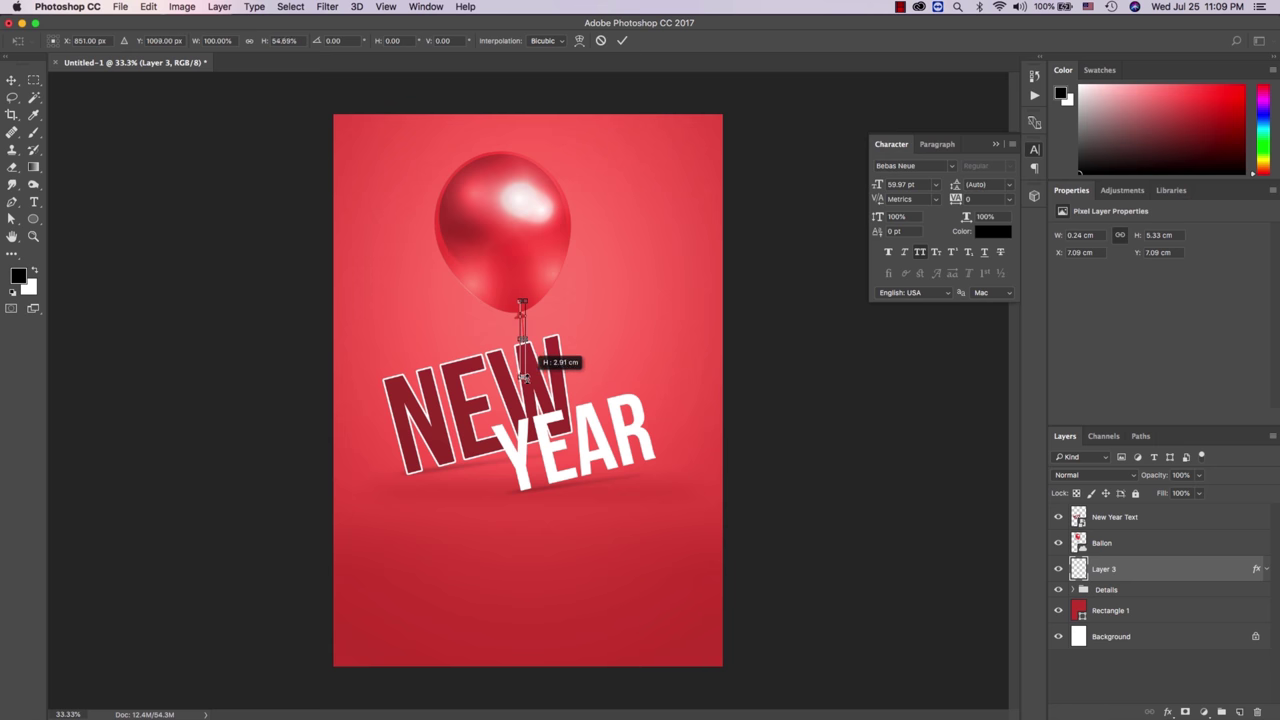
pyautogui.press('Return')
pyautogui.keyDown('shift'); pyautogui.click(1105, 543); pyautogui.keyUp('shift')
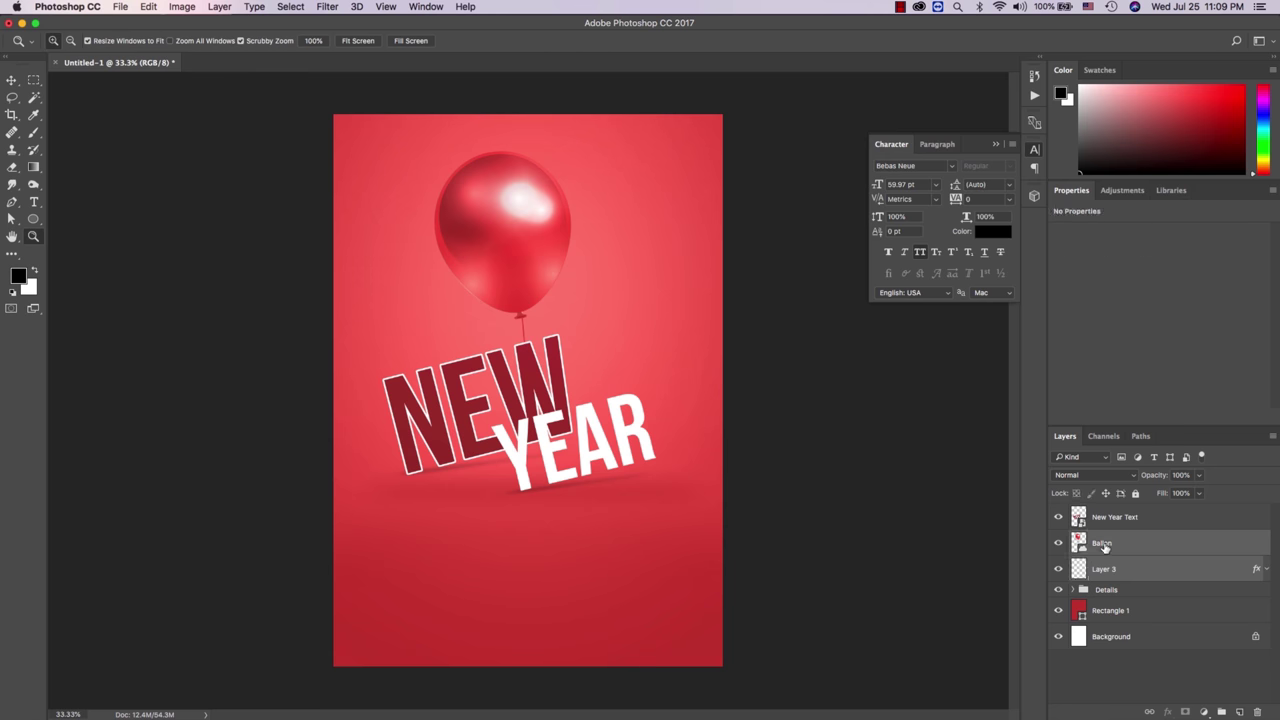
# Step: Combine the balloon and string into one smart object and duplicate it
pyautogui.rightClick(1105, 548)
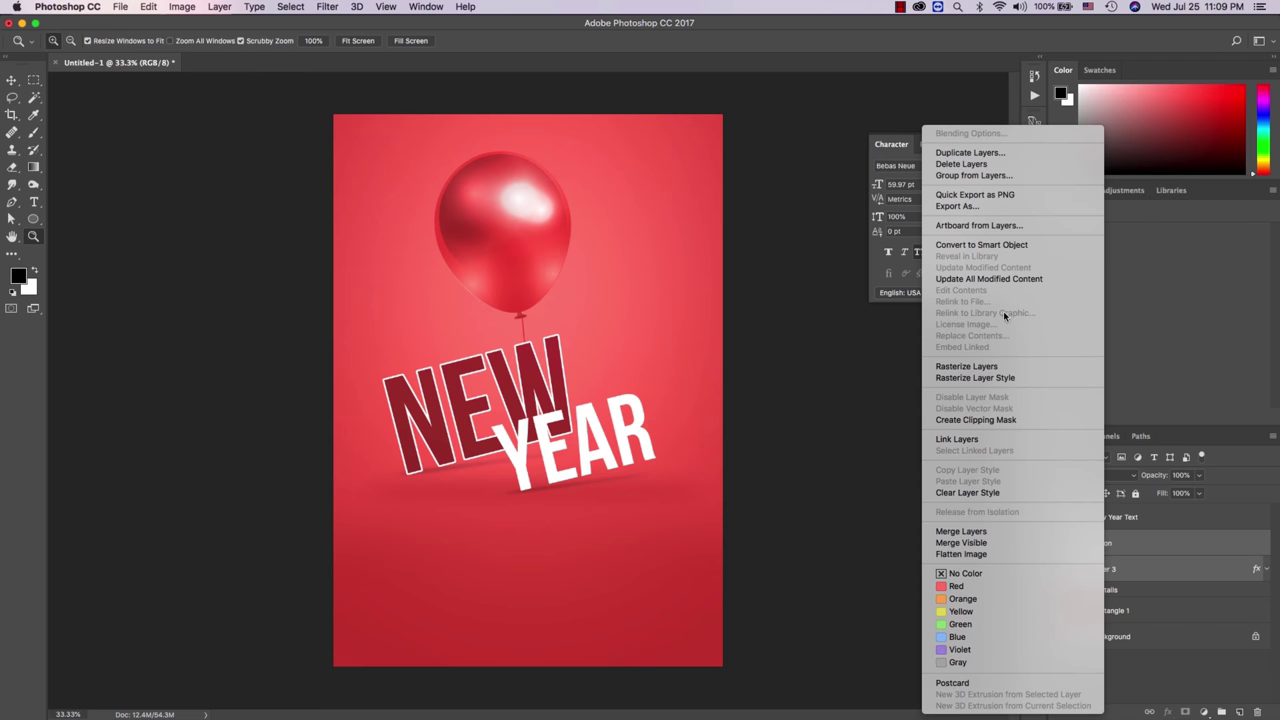
pyautogui.click(981, 245)
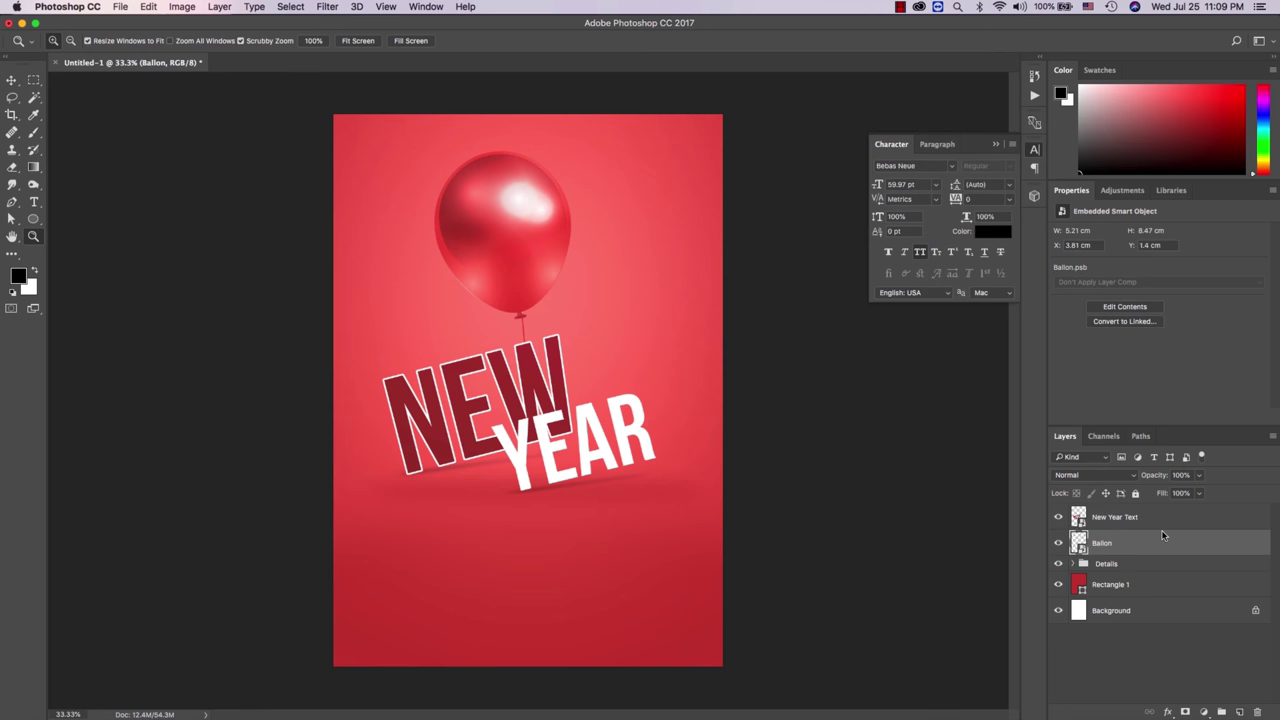
pyautogui.rightClick(1106, 548)
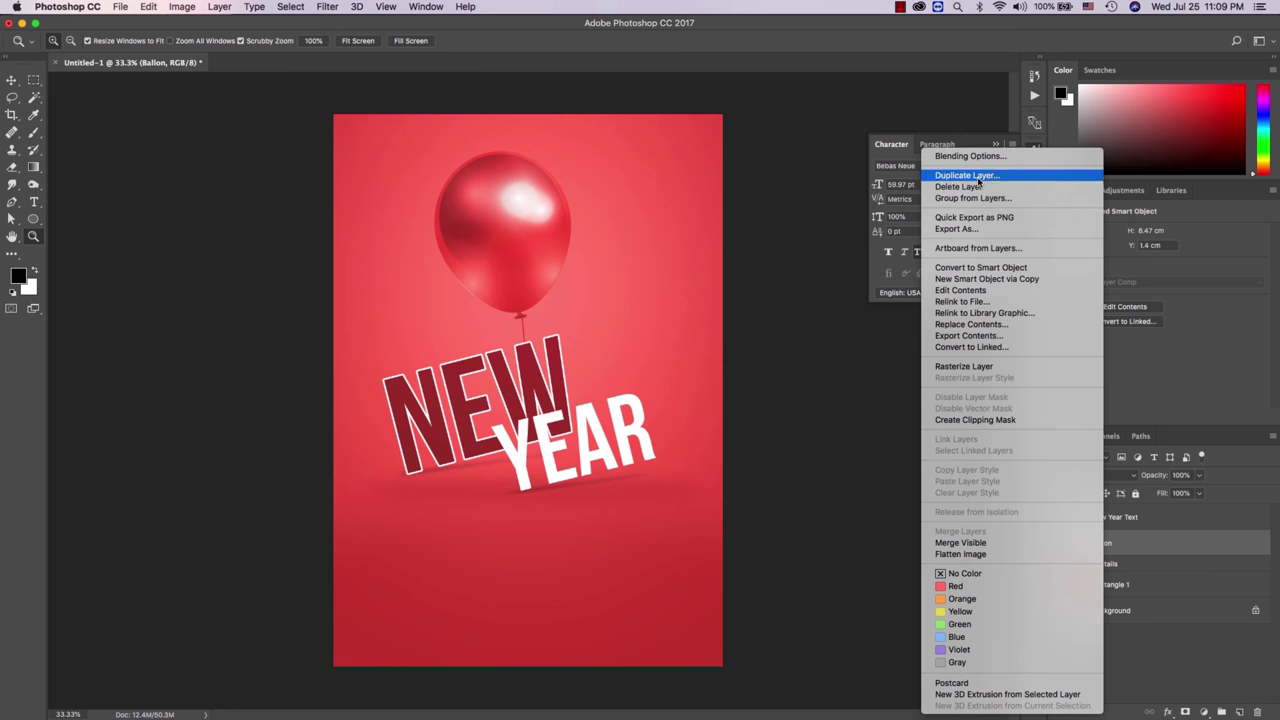
pyautogui.click(978, 177)
pyautogui.press('Return')
# Step: Shrink the original balloon to about 55% and place it left of the large one
pyautogui.click(1097, 568)
pyautogui.hotkey('ctrl', 't')
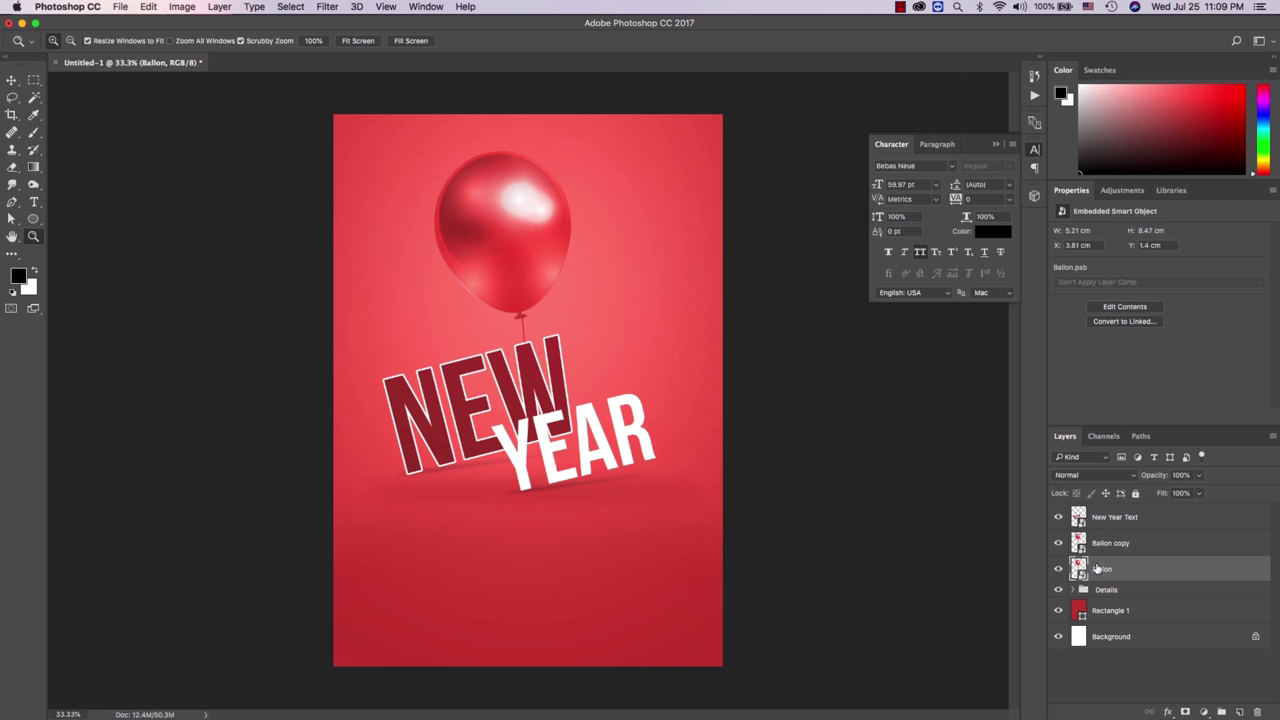
pyautogui.moveTo(560, 152)
pyautogui.mouseDown()
pyautogui.moveTo(501, 196)
pyautogui.moveTo(501, 355)
pyautogui.mouseUp()
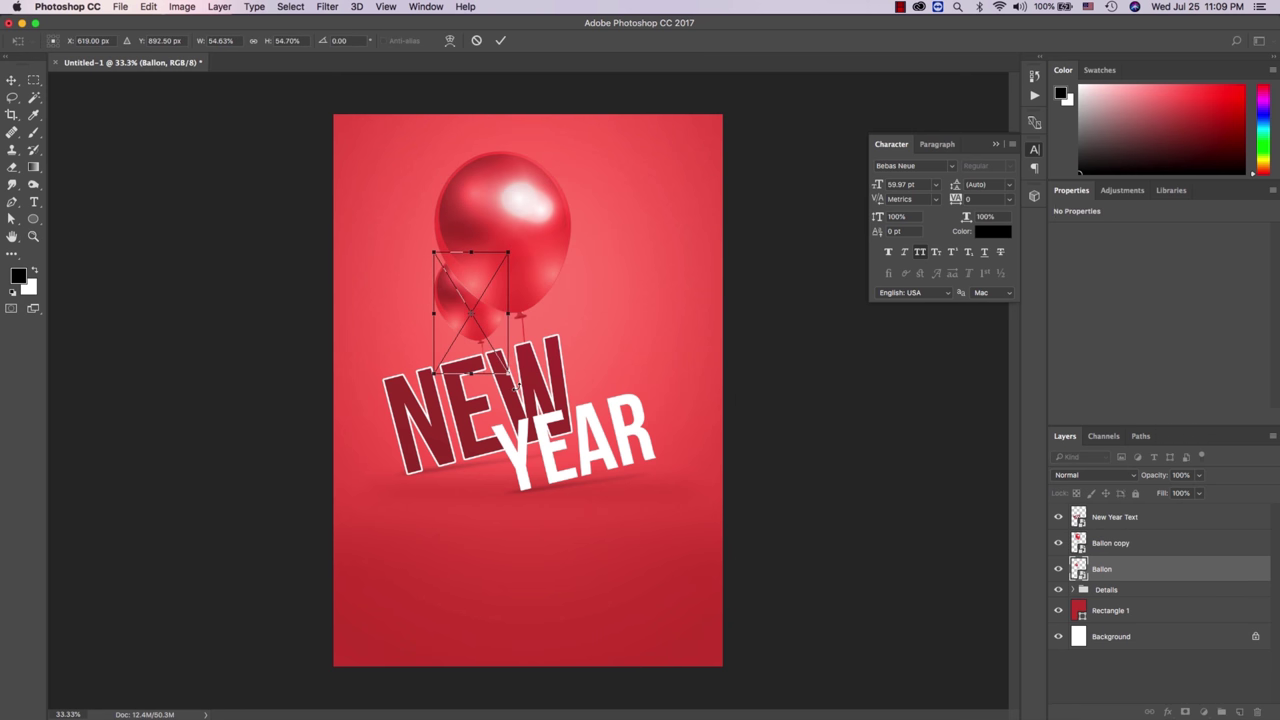
pyautogui.moveTo(517, 385)
pyautogui.mouseDown()
pyautogui.moveTo(571, 349)
pyautogui.moveTo(548, 372)
pyautogui.mouseUp()
pyautogui.press('Return')
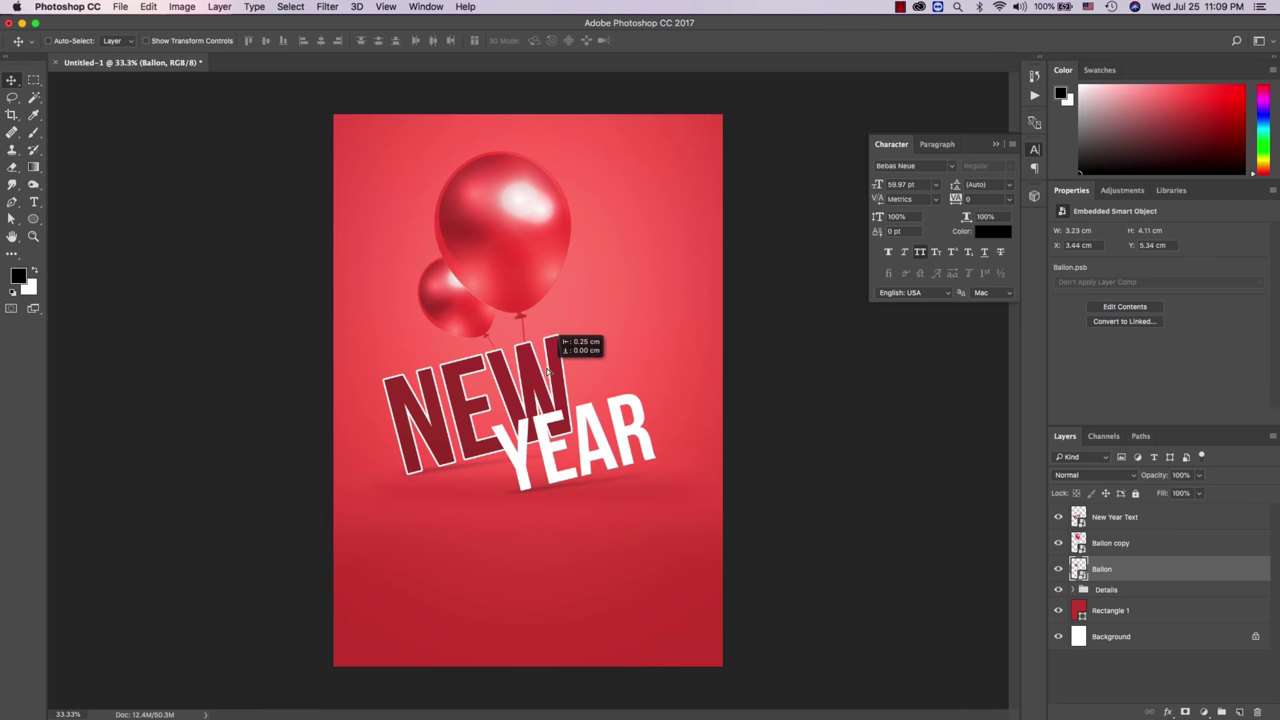
# Step: Duplicate the small balloon, flip it horizontally and move it right of the large one
pyautogui.rightClick(1138, 572)
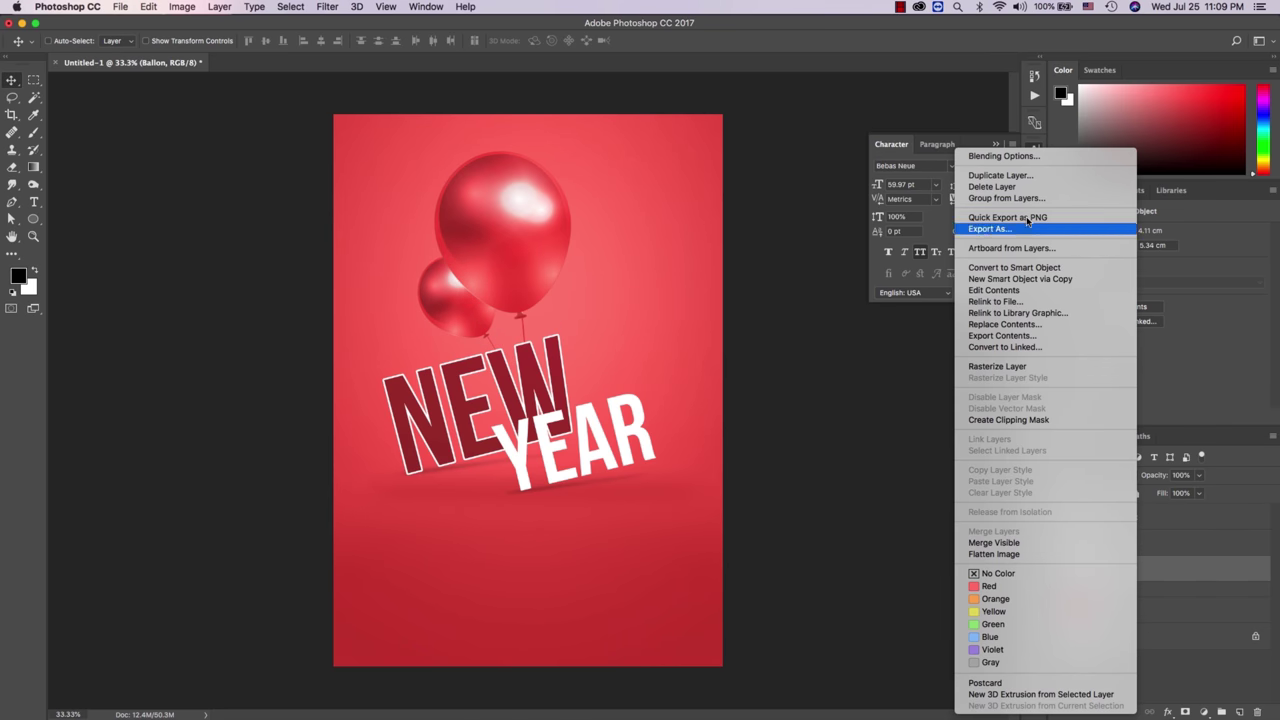
pyautogui.click(1030, 175)
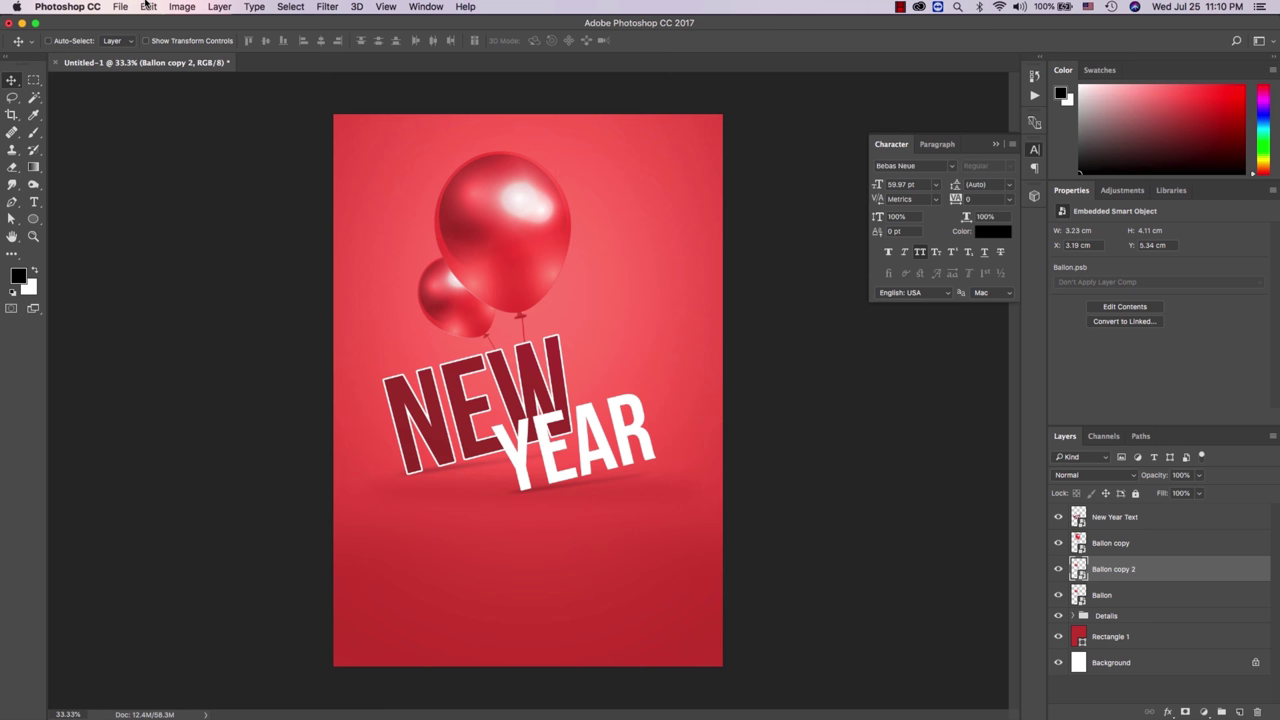
pyautogui.click(146, 7)
pyautogui.moveTo(171, 304)
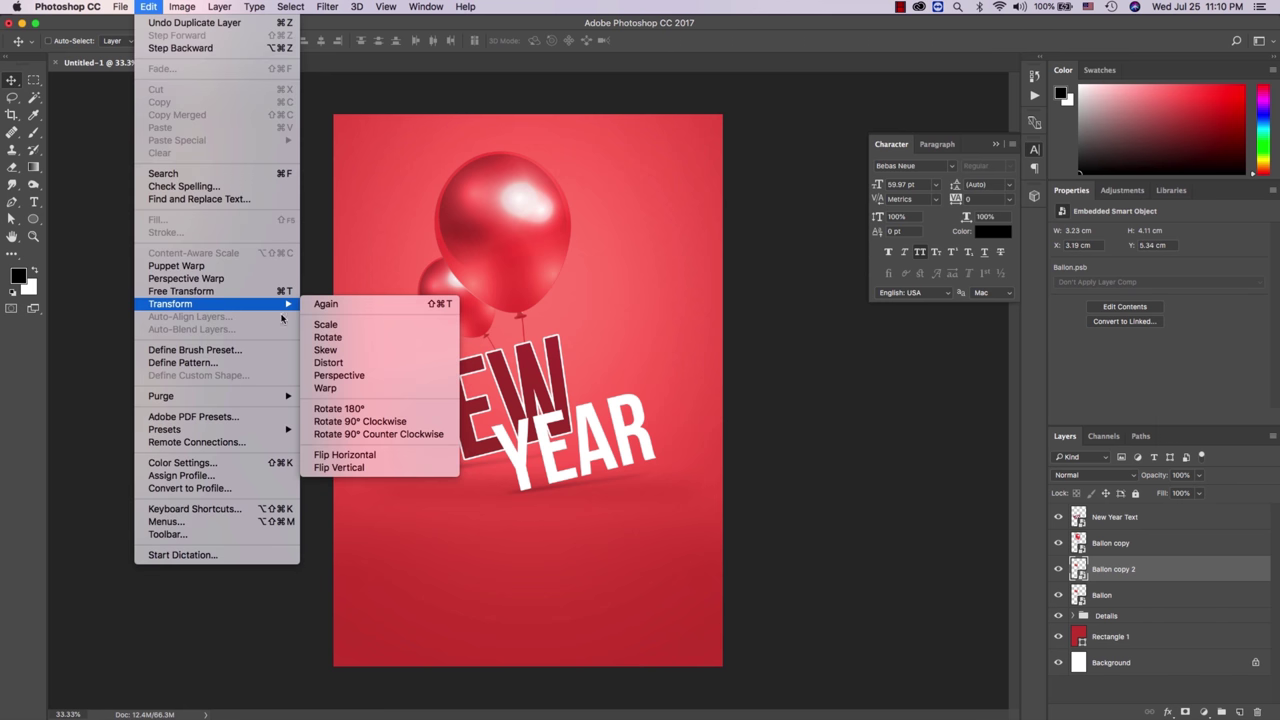
pyautogui.click(387, 454)
pyautogui.moveTo(478, 325); pyautogui.dragTo(612, 325)
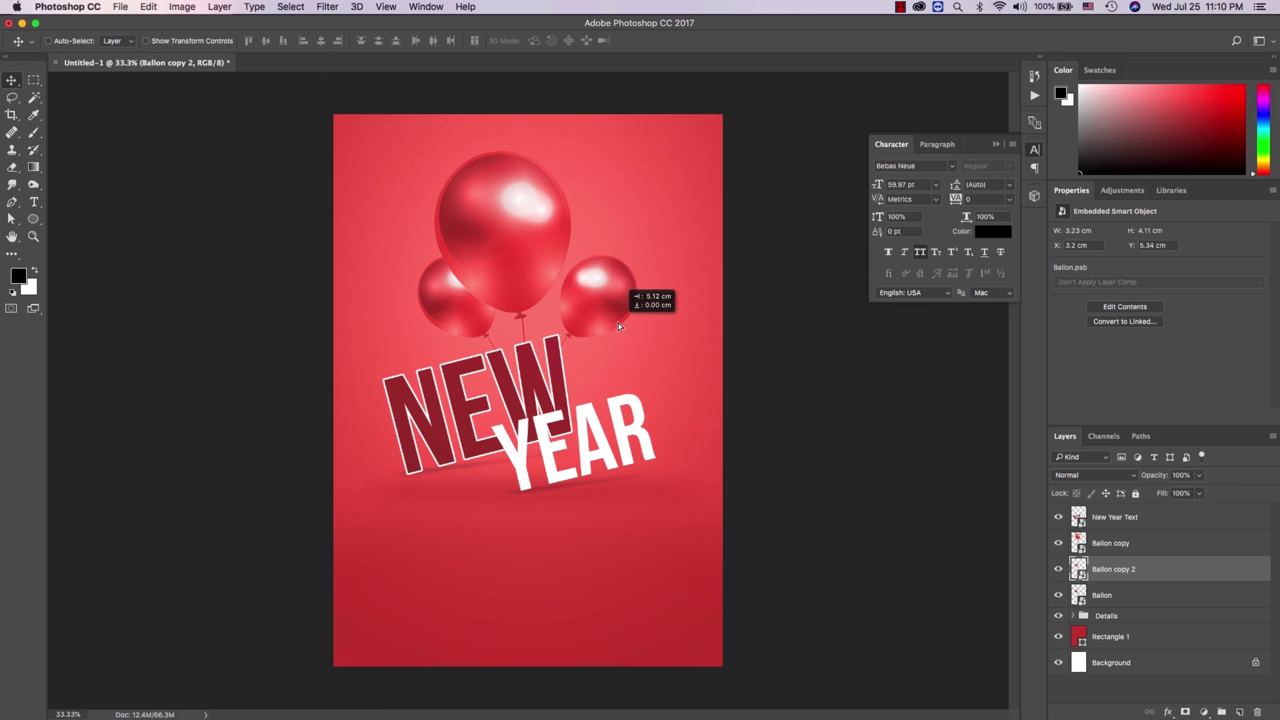
# Step: Tuck the right balloon closer to the large one and select all three balloon layers
pyautogui.press('z')
pyautogui.click(610, 321)
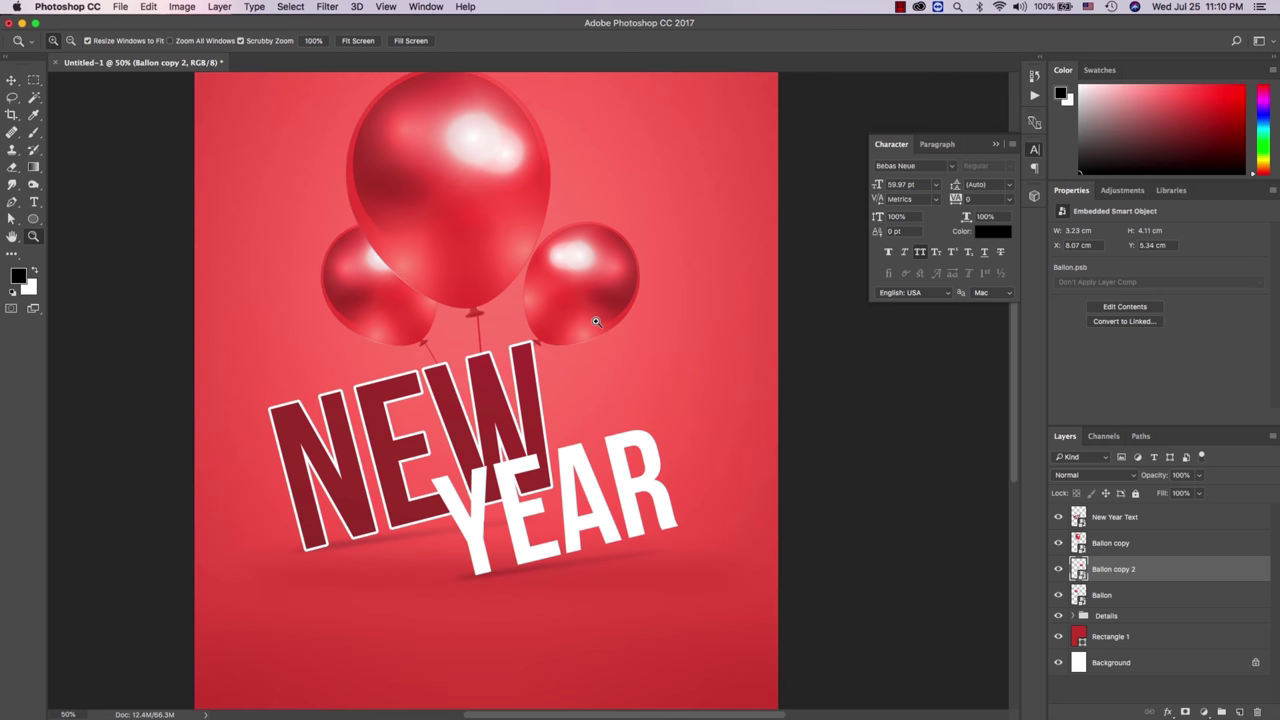
pyautogui.press('v')
pyautogui.moveTo(568, 326); pyautogui.dragTo(531, 300)
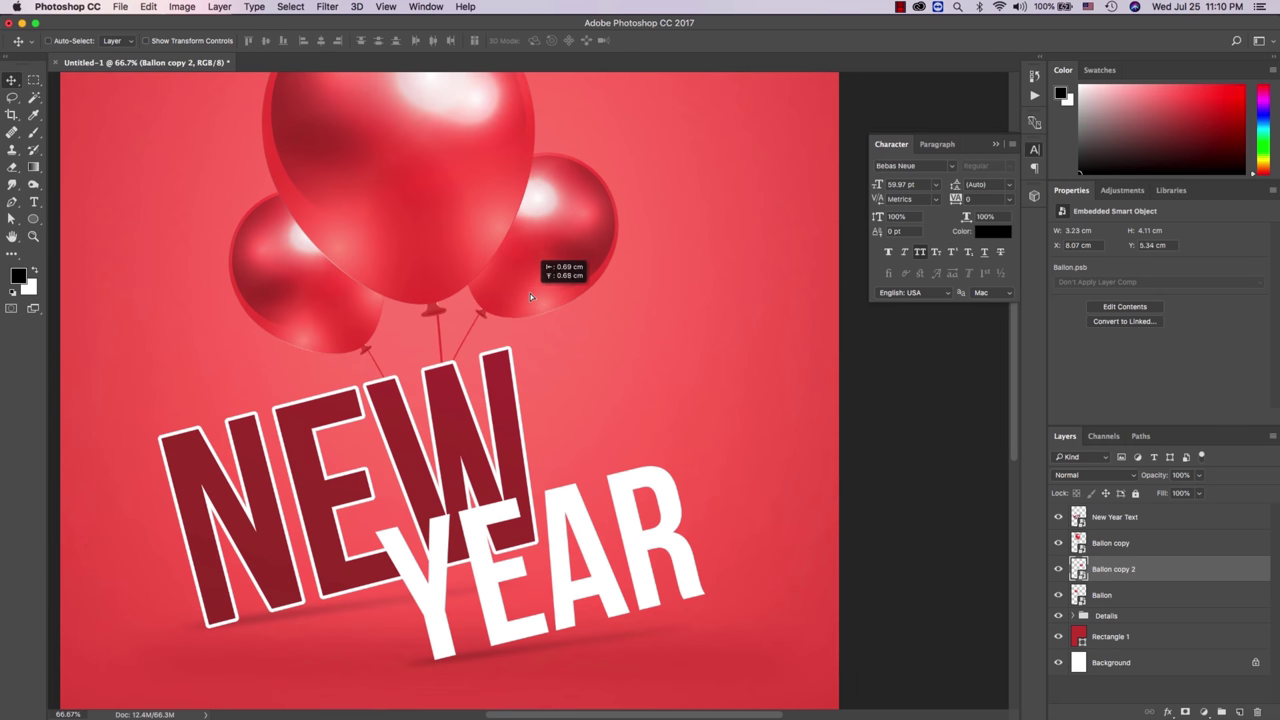
pyautogui.press('z')
pyautogui.keyDown('alt'); pyautogui.click(530, 300); pyautogui.keyUp('alt')
pyautogui.keyDown('alt'); pyautogui.click(534, 323); pyautogui.keyUp('alt')
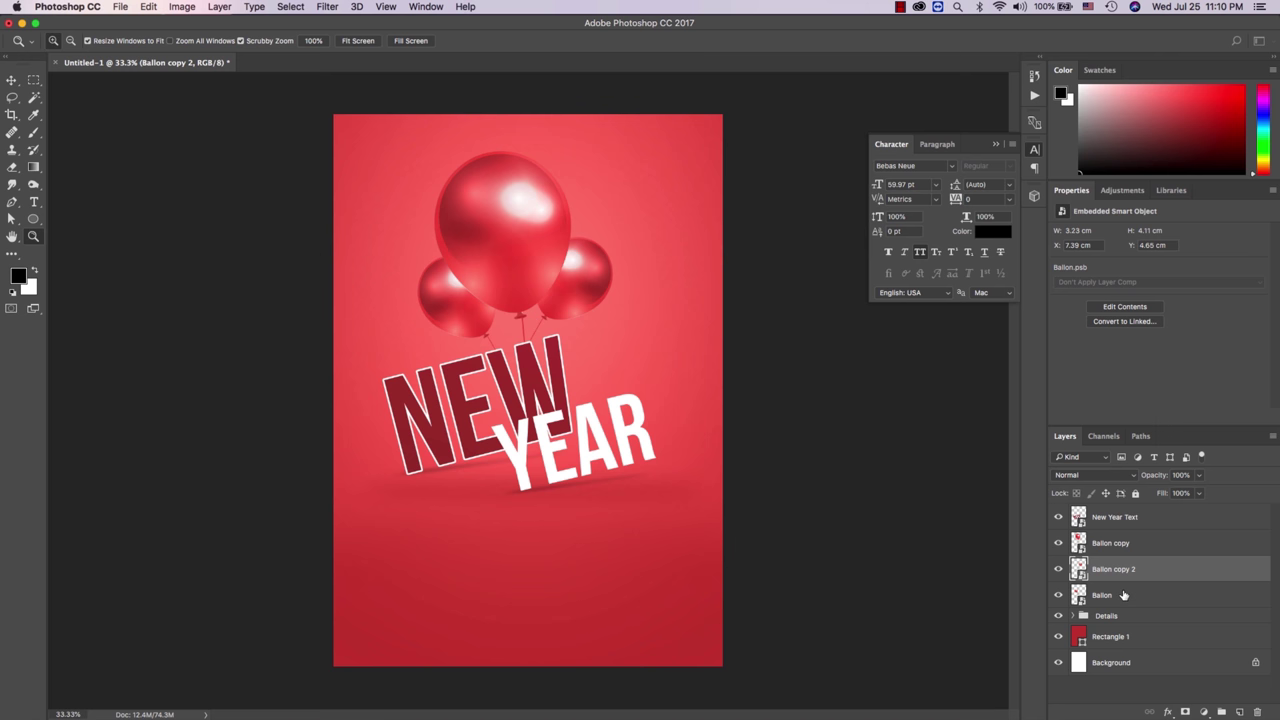
pyautogui.keyDown('shift'); pyautogui.click(1123, 595); pyautogui.keyUp('shift')
pyautogui.keyDown('shift'); pyautogui.click(1114, 549); pyautogui.keyUp('shift')
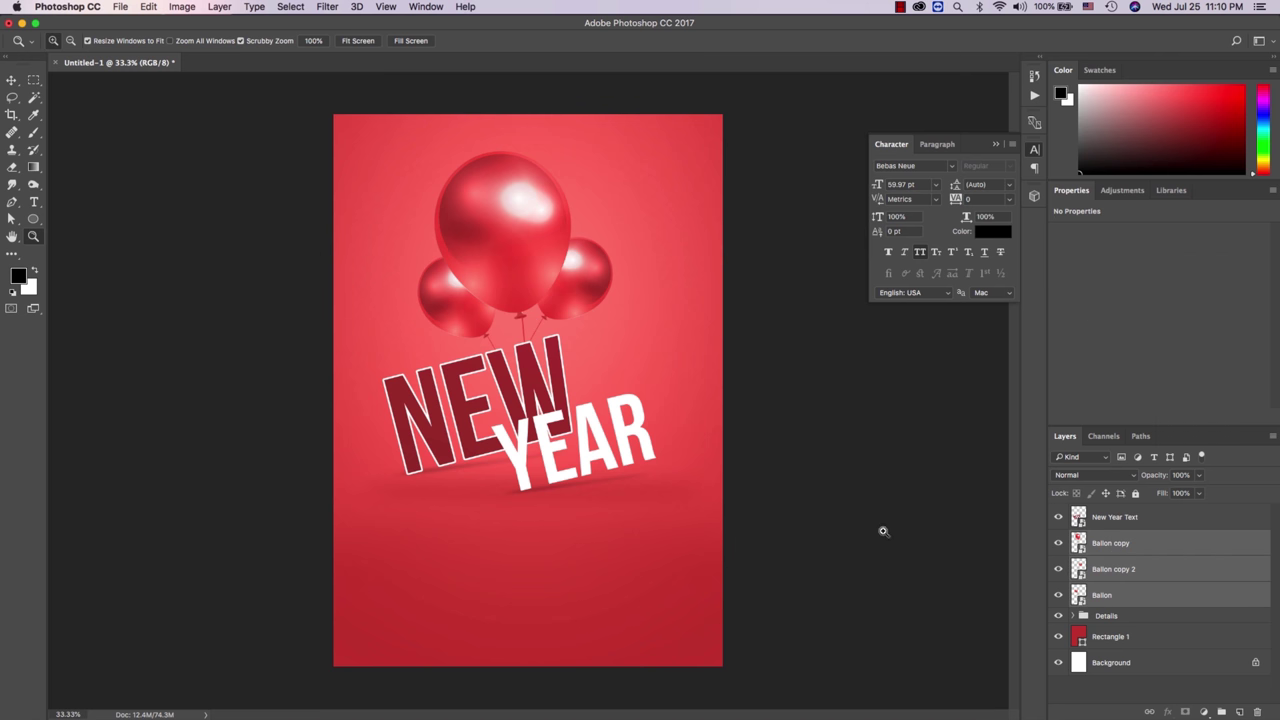
# Step: Try moving the text, balloons and red rectangle down, then undo both moves
pyautogui.press('v')
pyautogui.moveTo(541, 388); pyautogui.dragTo(538, 390)
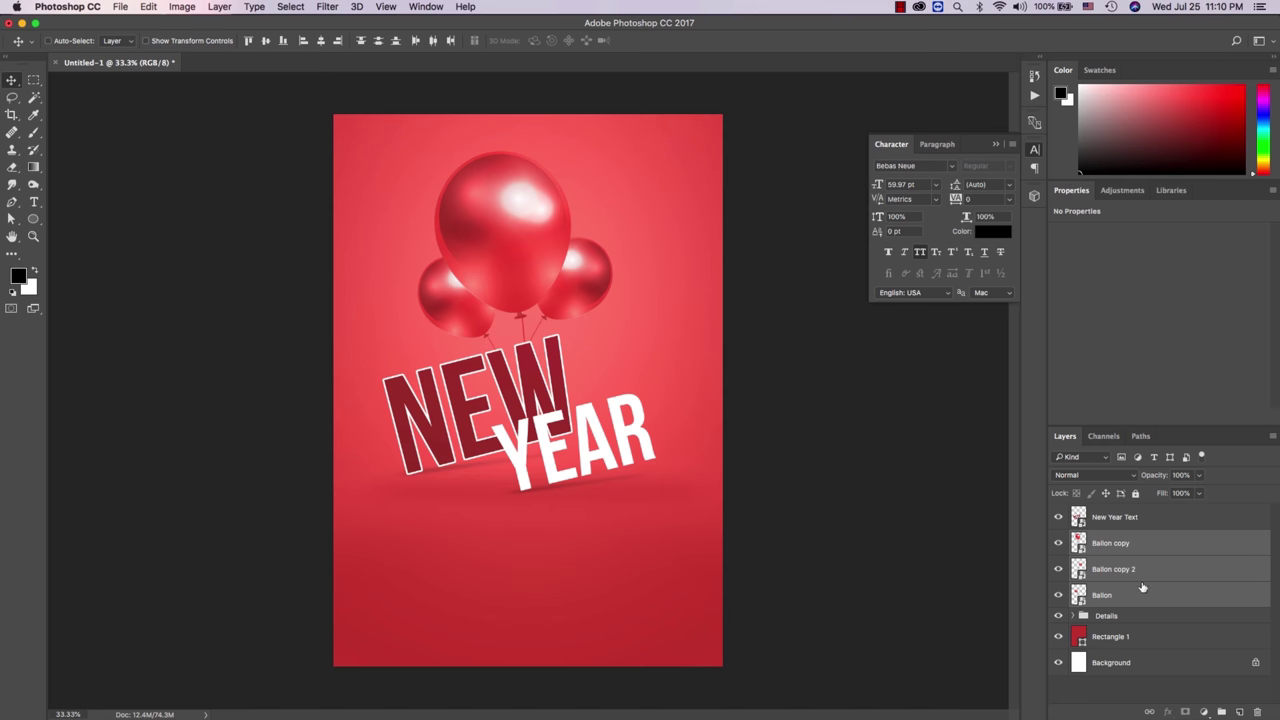
pyautogui.click(1134, 615)
pyautogui.keyDown('shift'); pyautogui.click(1124, 519); pyautogui.keyUp('shift')
pyautogui.moveTo(648, 403); pyautogui.dragTo(648, 423)
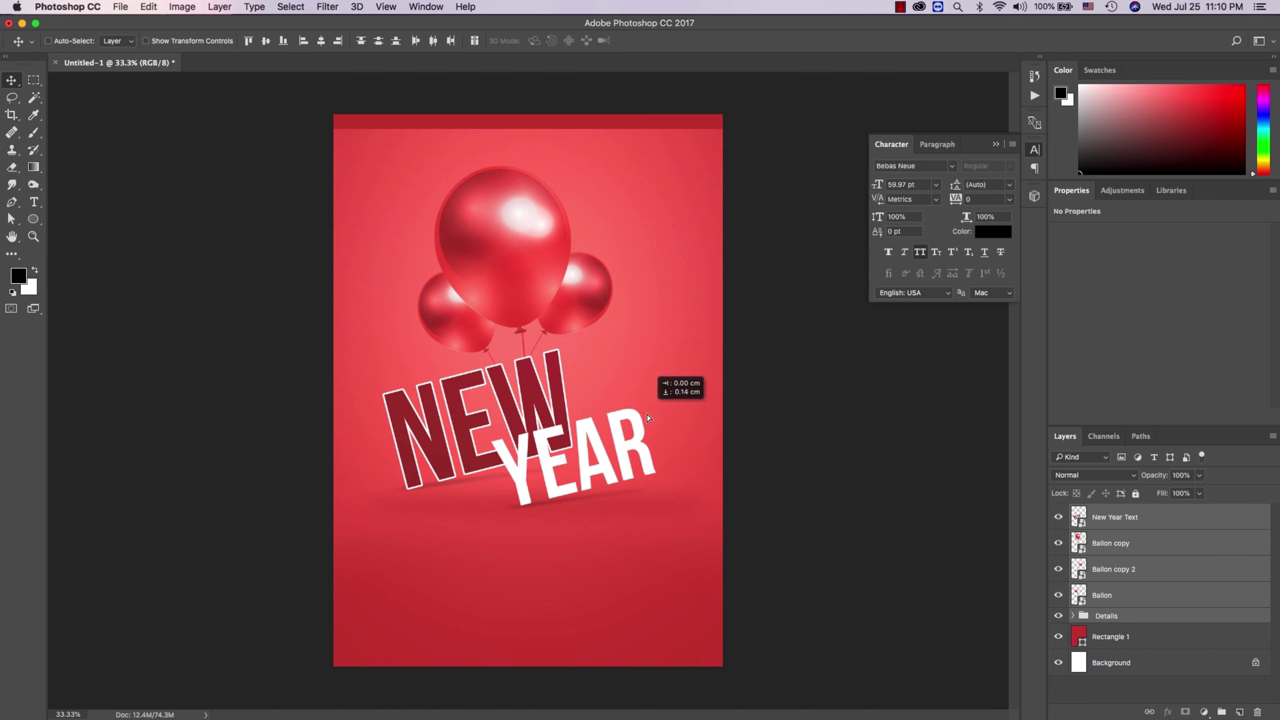
pyautogui.press('super+z')
pyautogui.click(1150, 636)
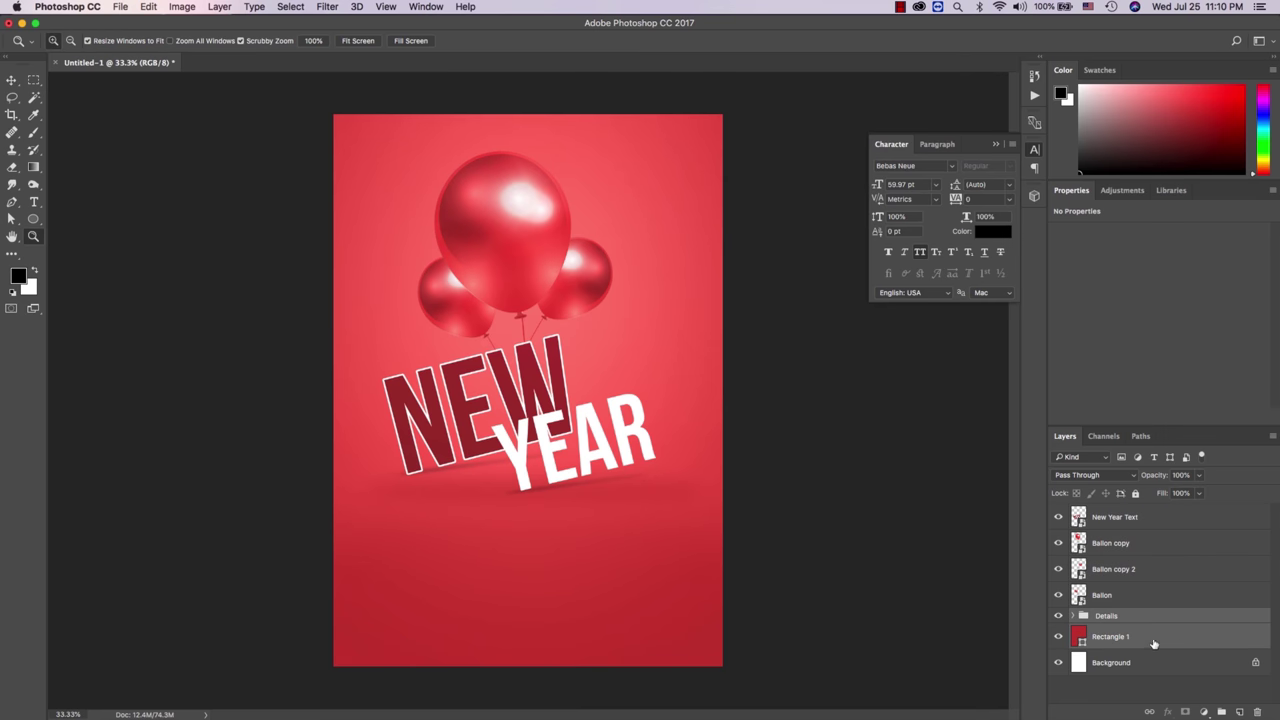
pyautogui.moveTo(776, 524); pyautogui.dragTo(776, 553)
pyautogui.press('super+z')
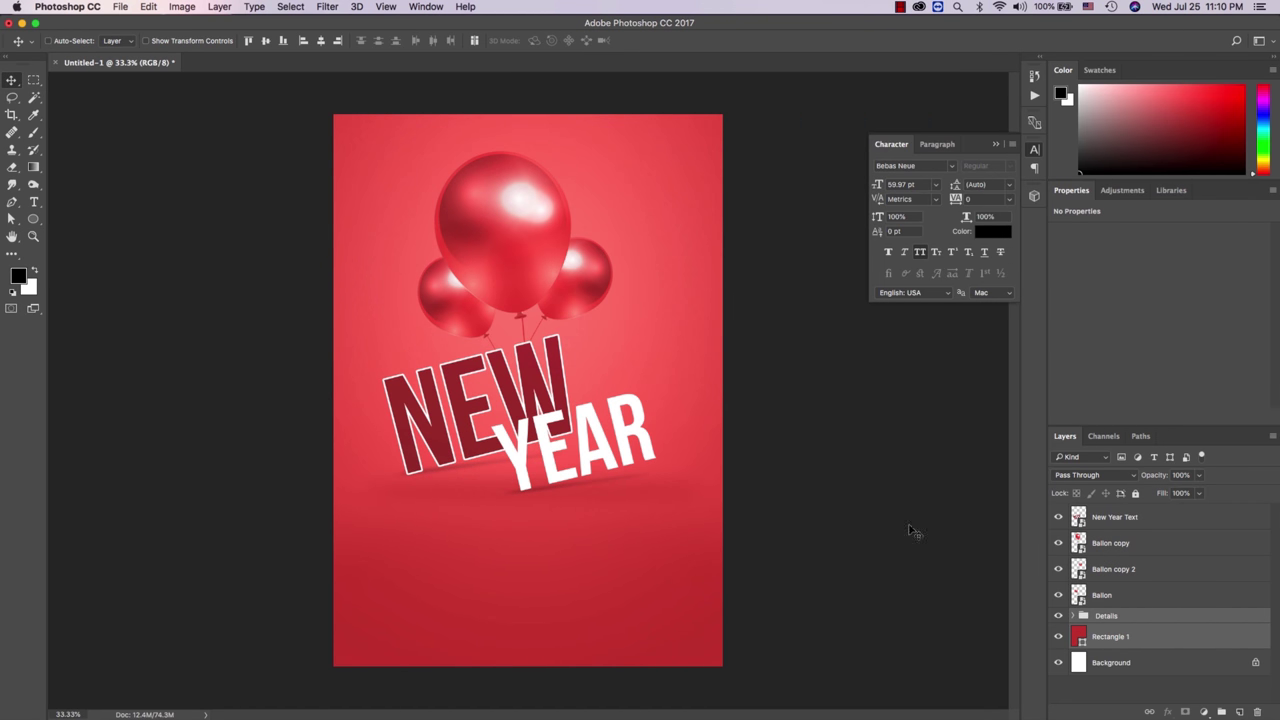
# Step: Add a new empty layer above the Details group, keeping Rectangle 1 visible
pyautogui.click(1132, 520)
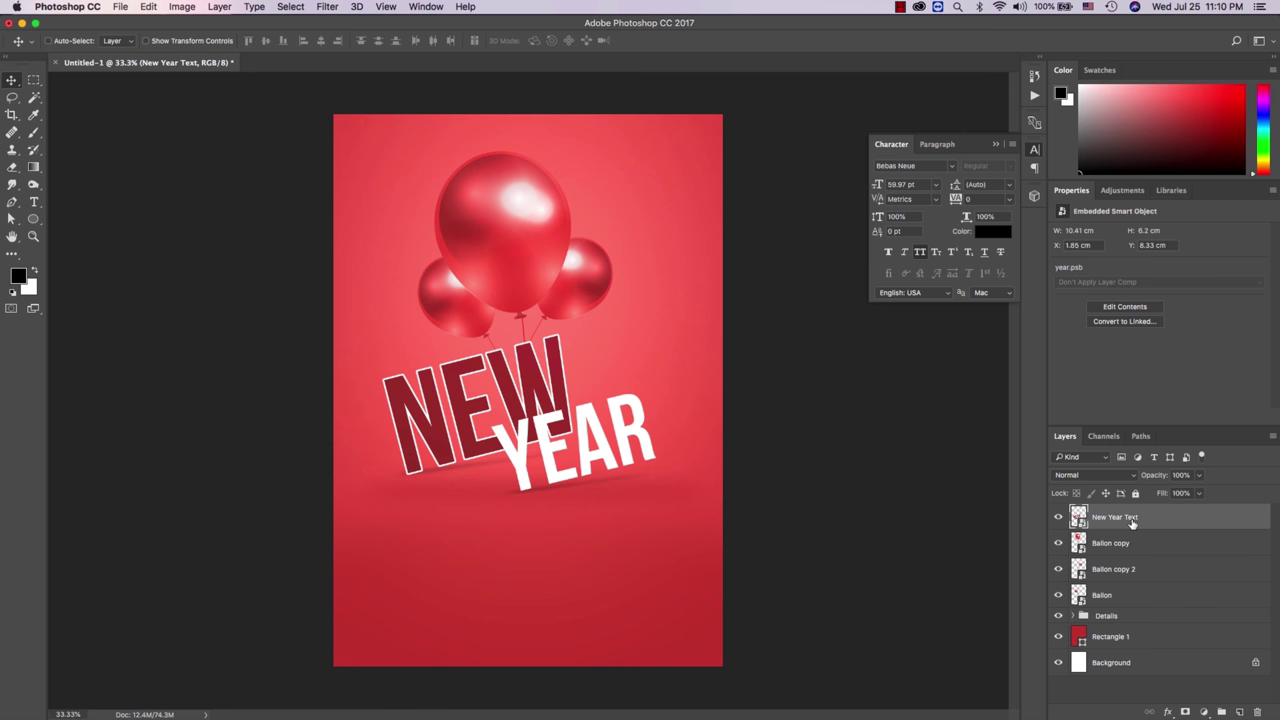
pyautogui.click(1118, 637)
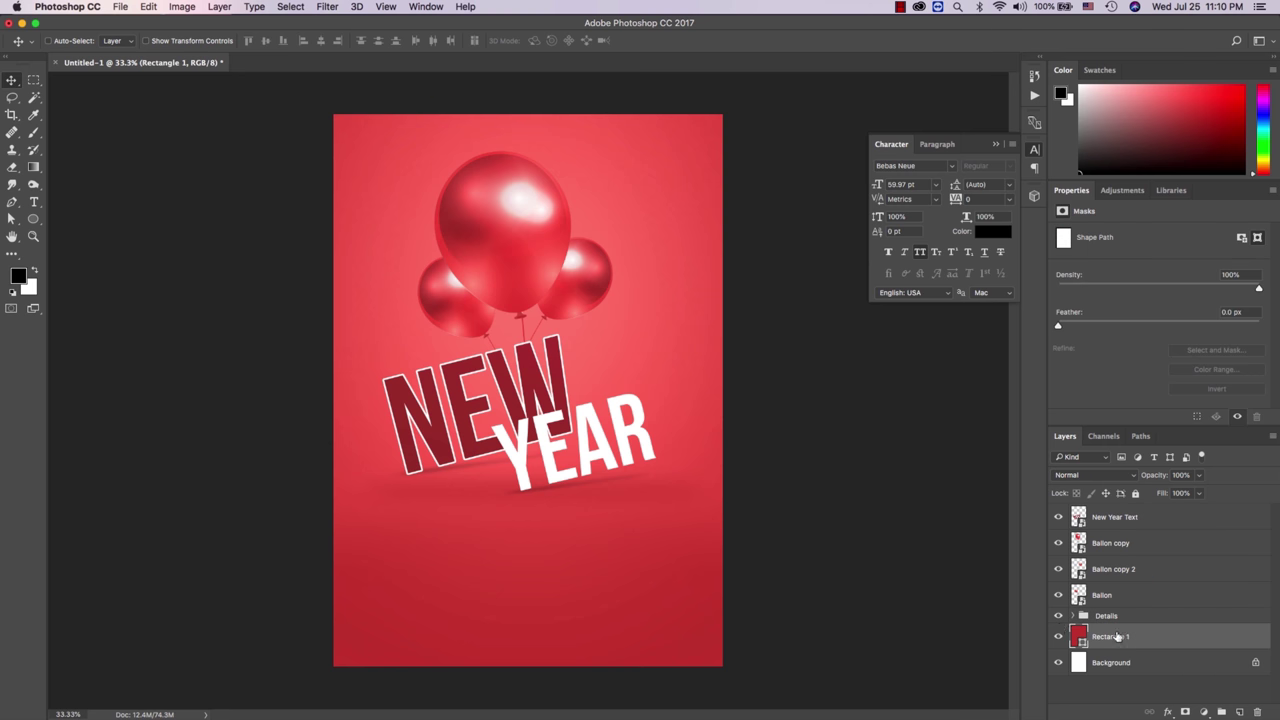
pyautogui.click(1059, 636)
pyautogui.click(1059, 636)
pyautogui.click(1100, 616)
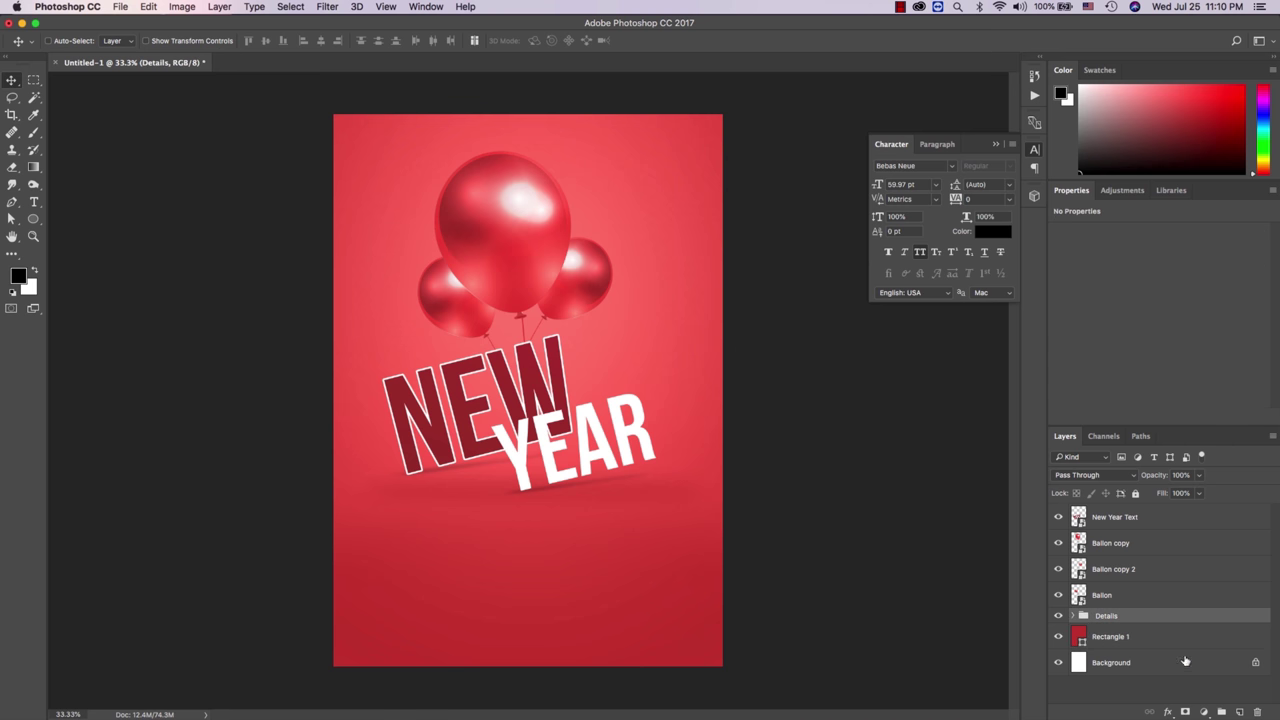
pyautogui.click(1241, 711)
# Step: Start loading a brush set from the Brush tool presets and go to the Brushes folder
pyautogui.press('b')
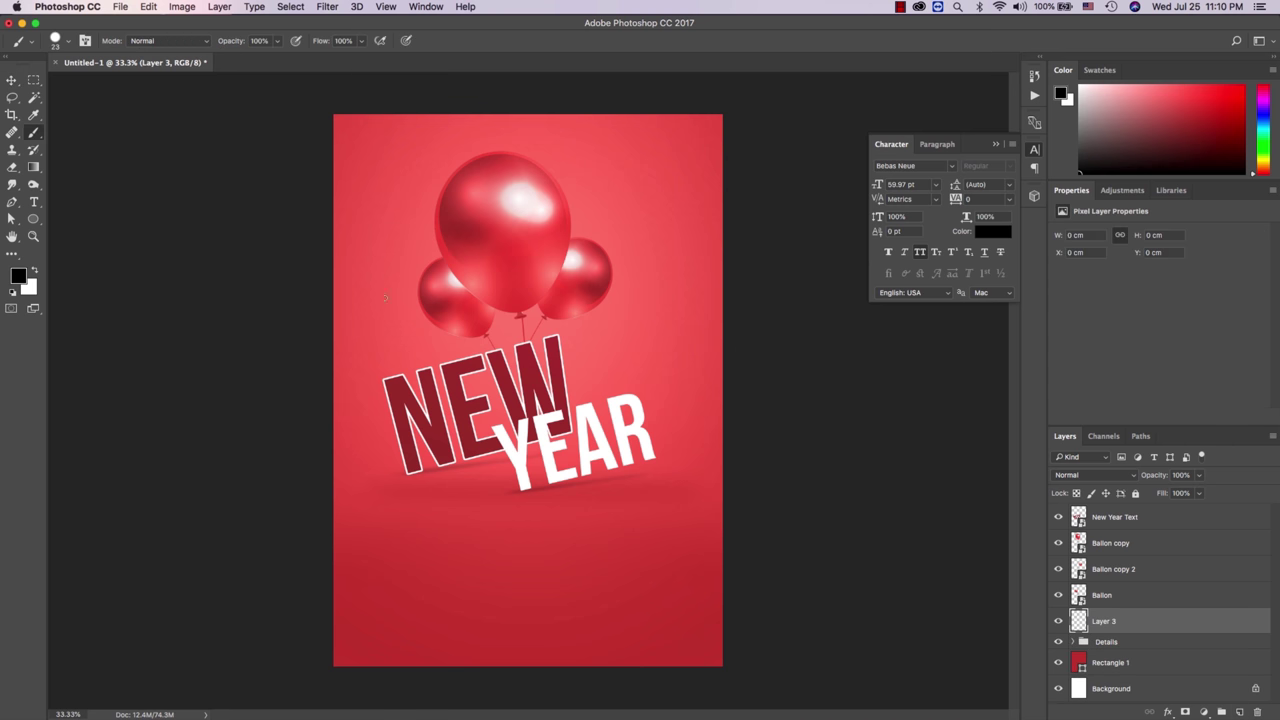
pyautogui.rightClick(377, 297)
pyautogui.scroll(-5, 587, 461)
pyautogui.scroll(-5, 587, 461)
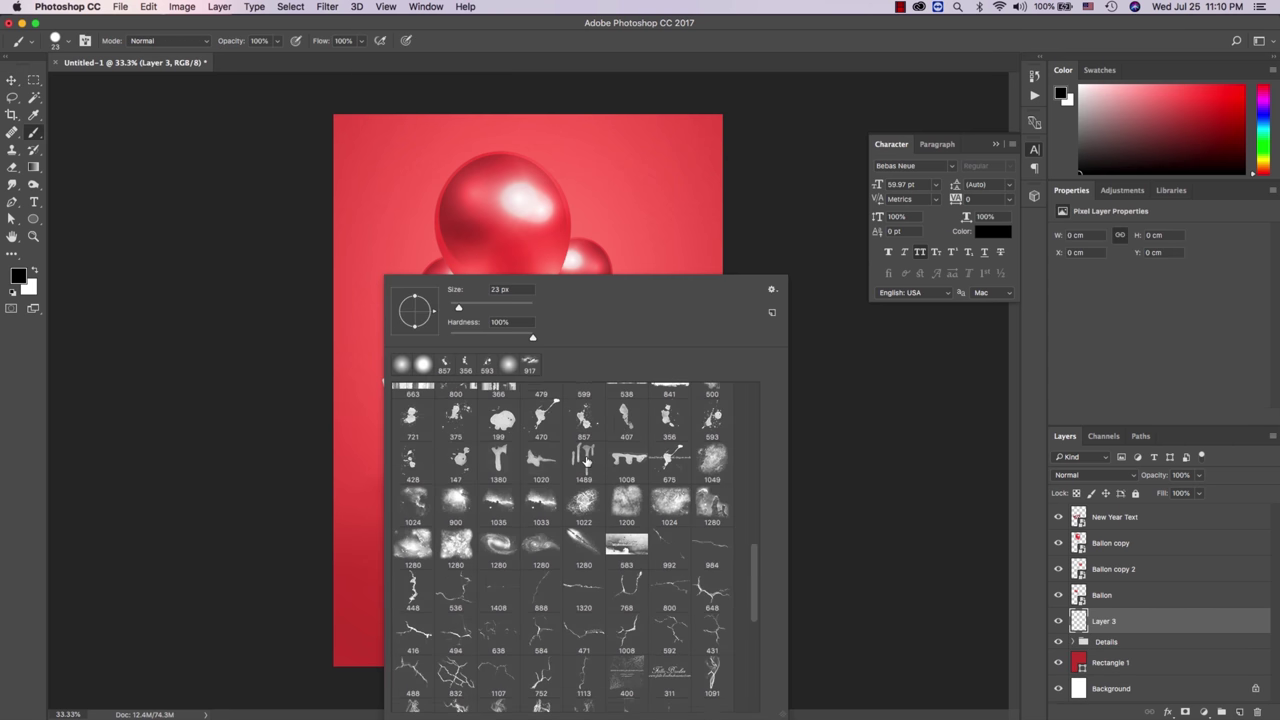
pyautogui.scroll(-5, 587, 461)
pyautogui.scroll(3, 587, 461)
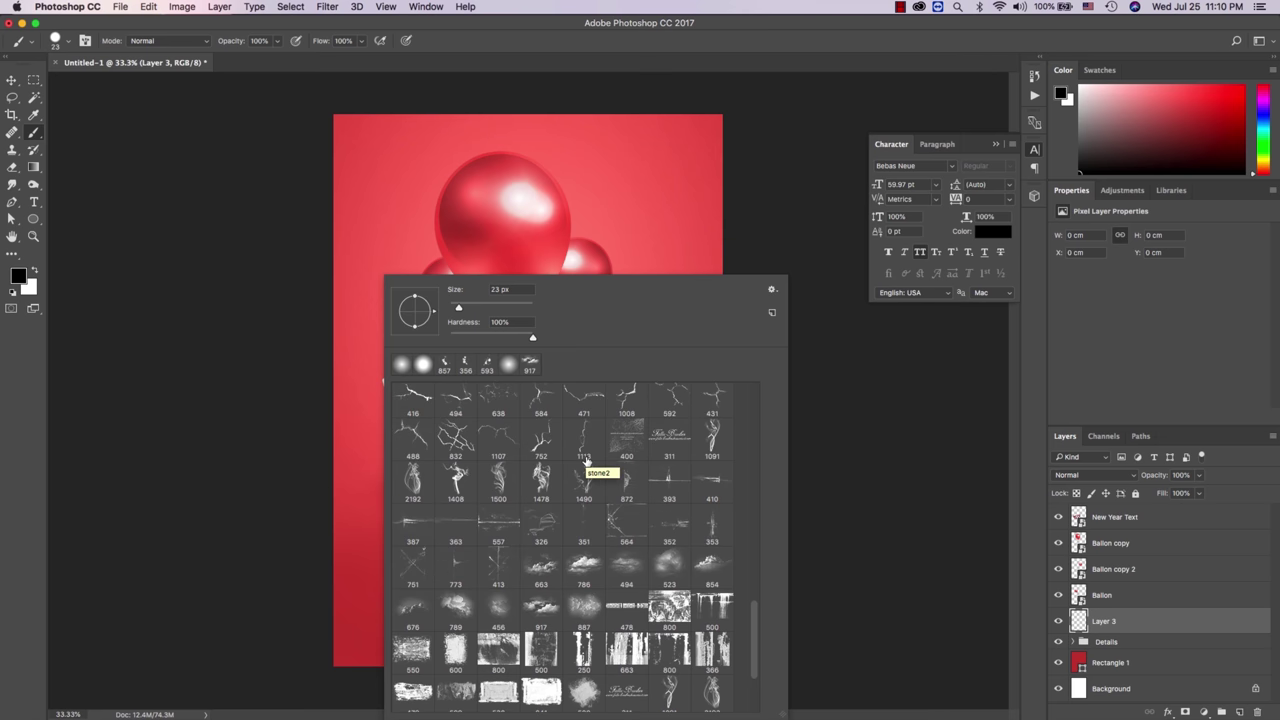
pyautogui.click(771, 289)
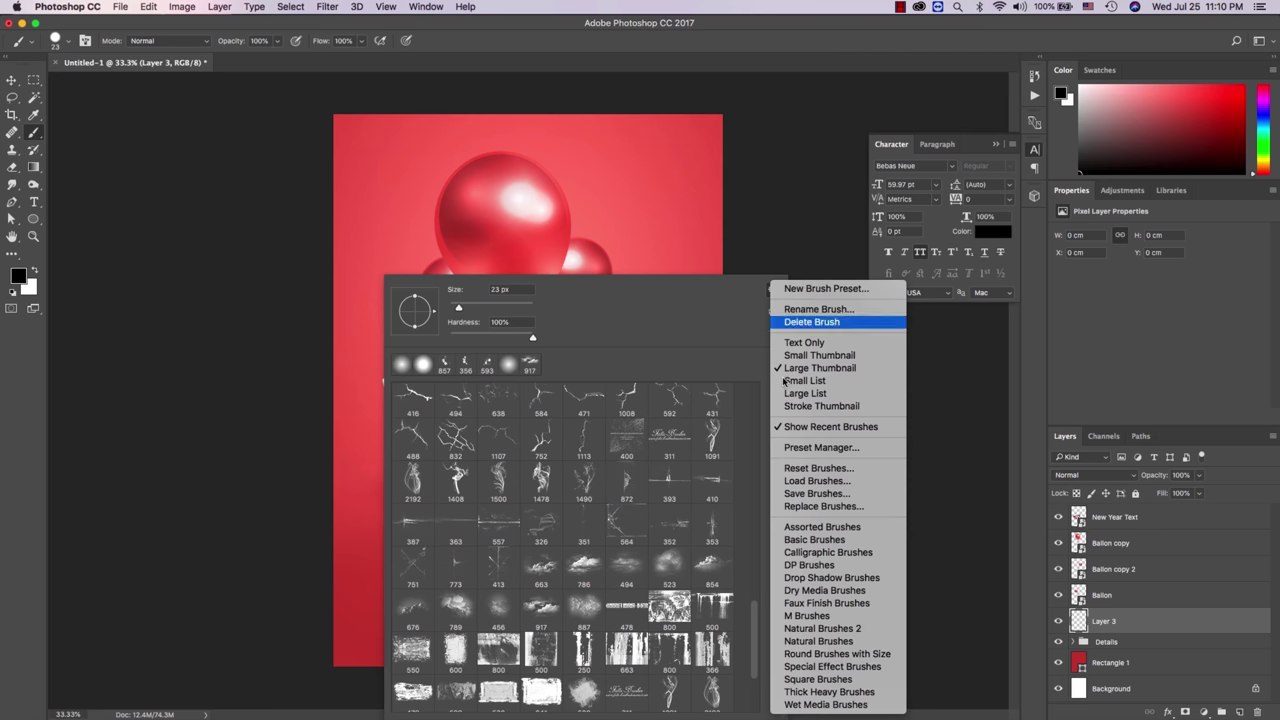
pyautogui.click(800, 485)
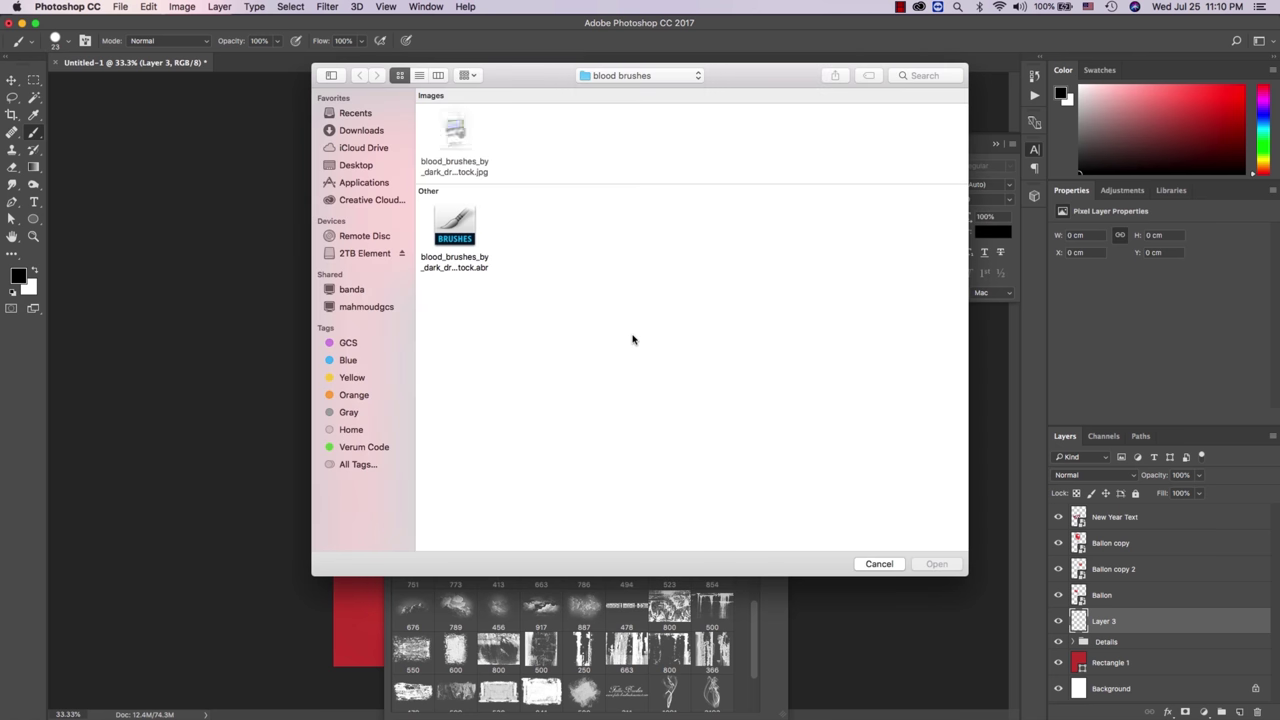
pyautogui.click(614, 76)
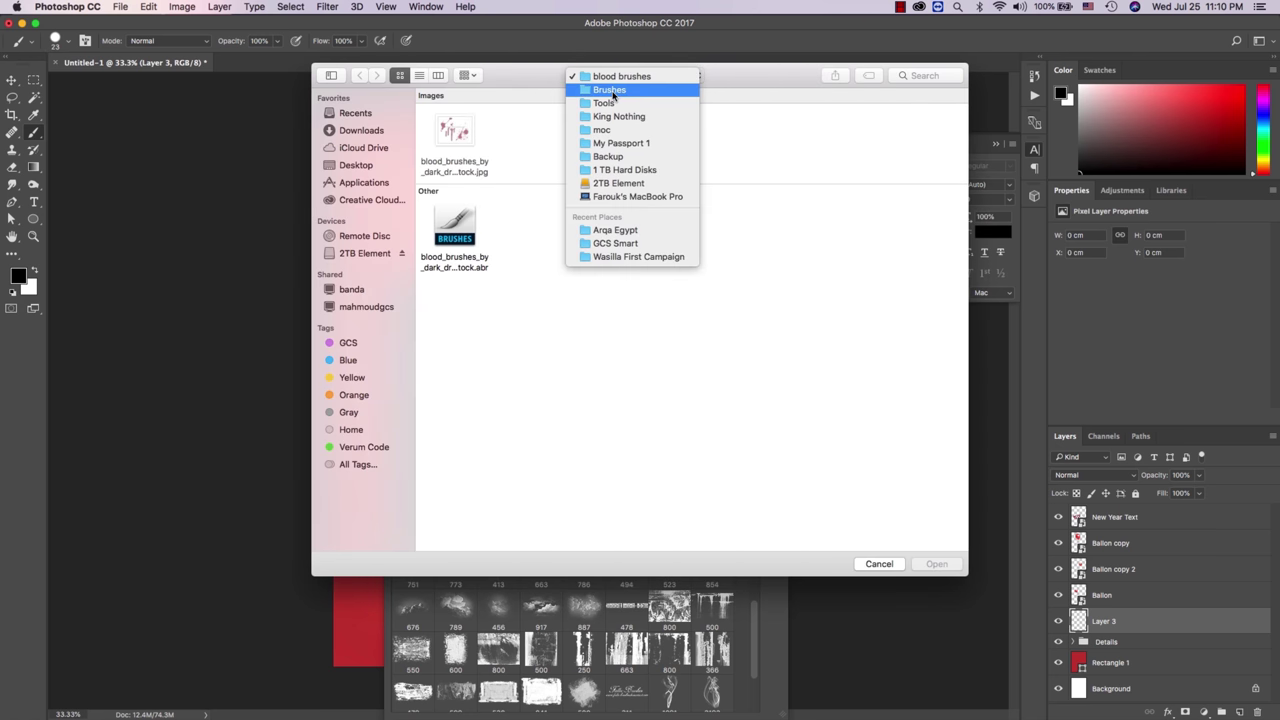
pyautogui.click(615, 95)
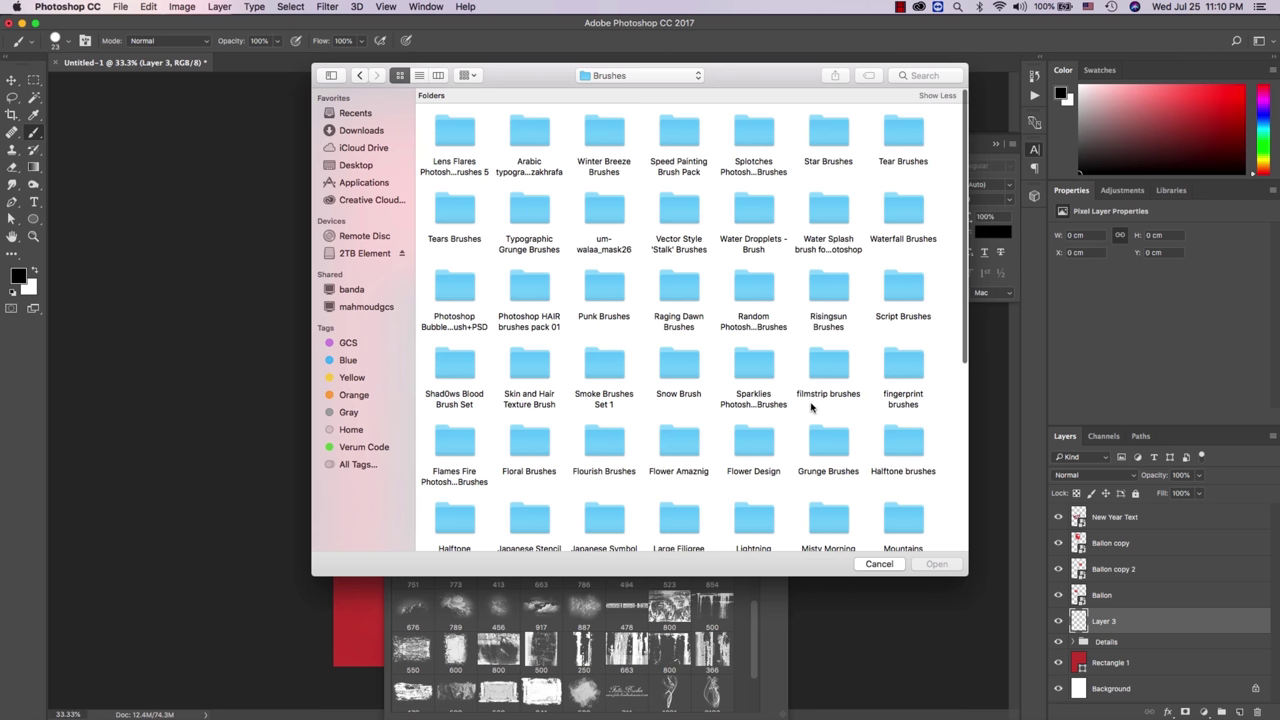
# Step: Load SS-sparklies.abr from the Sparklies Photoshop Brushes folder and pick the 837 px sparkle brush
pyautogui.scroll(-5, 811, 406)
pyautogui.scroll(3, 814, 410)
pyautogui.doubleClick(753, 165)
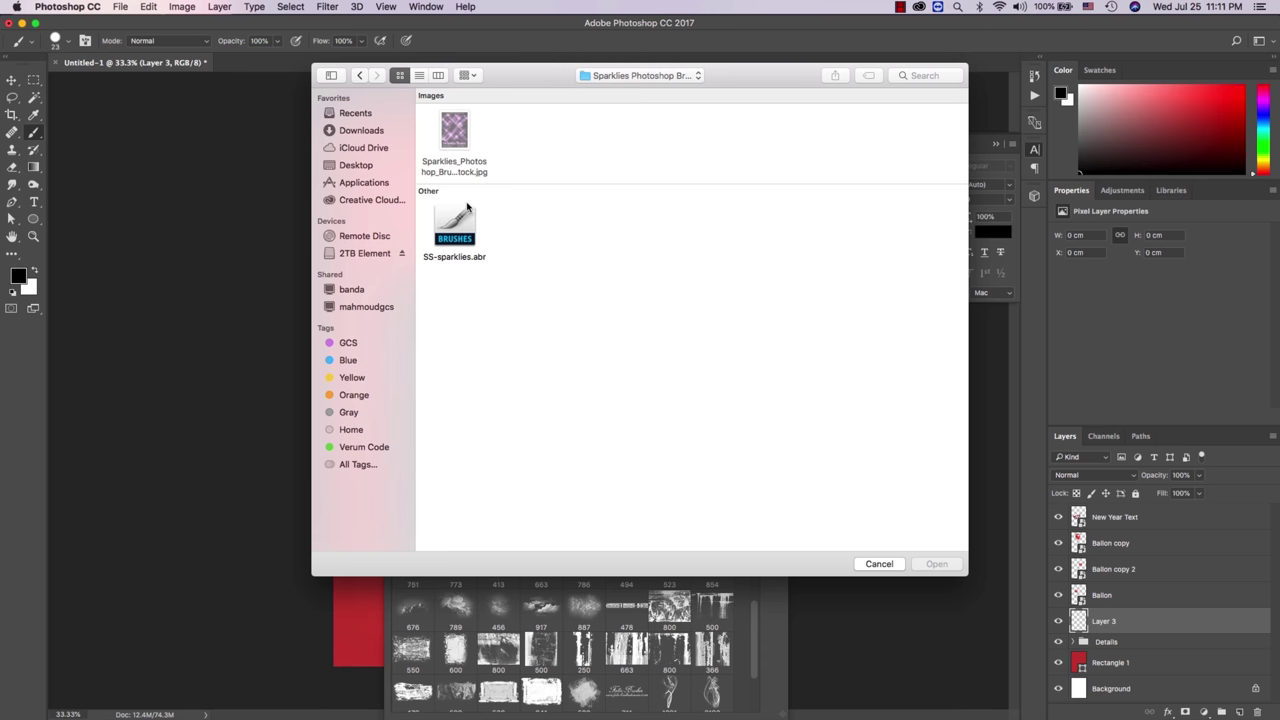
pyautogui.click(467, 220)
pyautogui.doubleClick(467, 220)
pyautogui.scroll(-2, 701, 553)
pyautogui.scroll(-10, 701, 553)
pyautogui.doubleClick(669, 600)
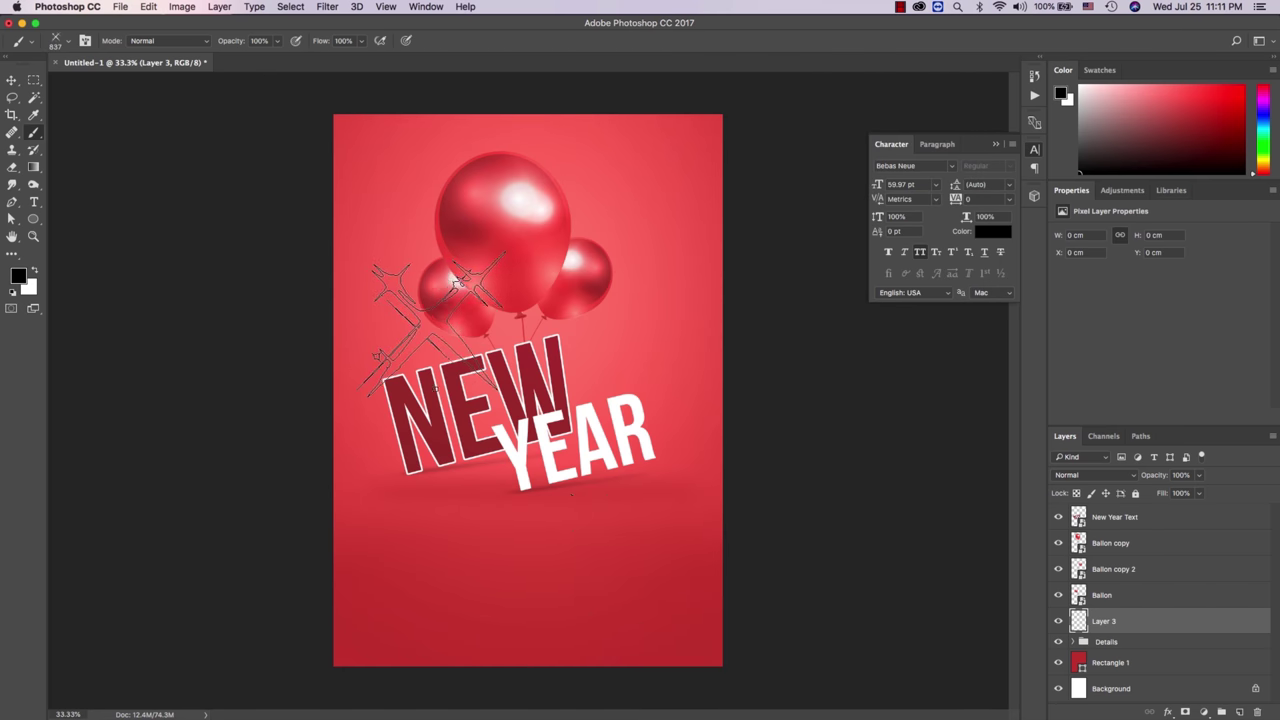
# Step: Replace the dark sparkle stamp with a white sparkle near the balloon strings
pyautogui.click(413, 330)
pyautogui.hotkey('ctrl', 'z')
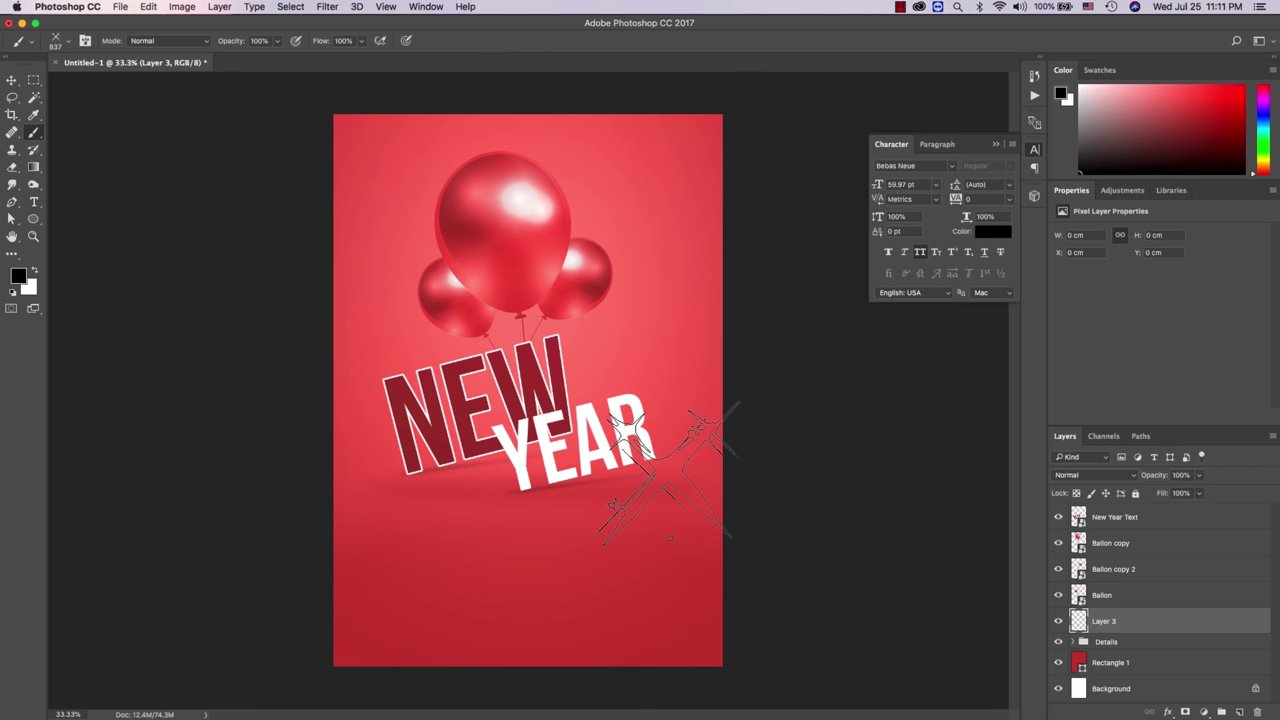
pyautogui.click(36, 272)
pyautogui.click(452, 328)
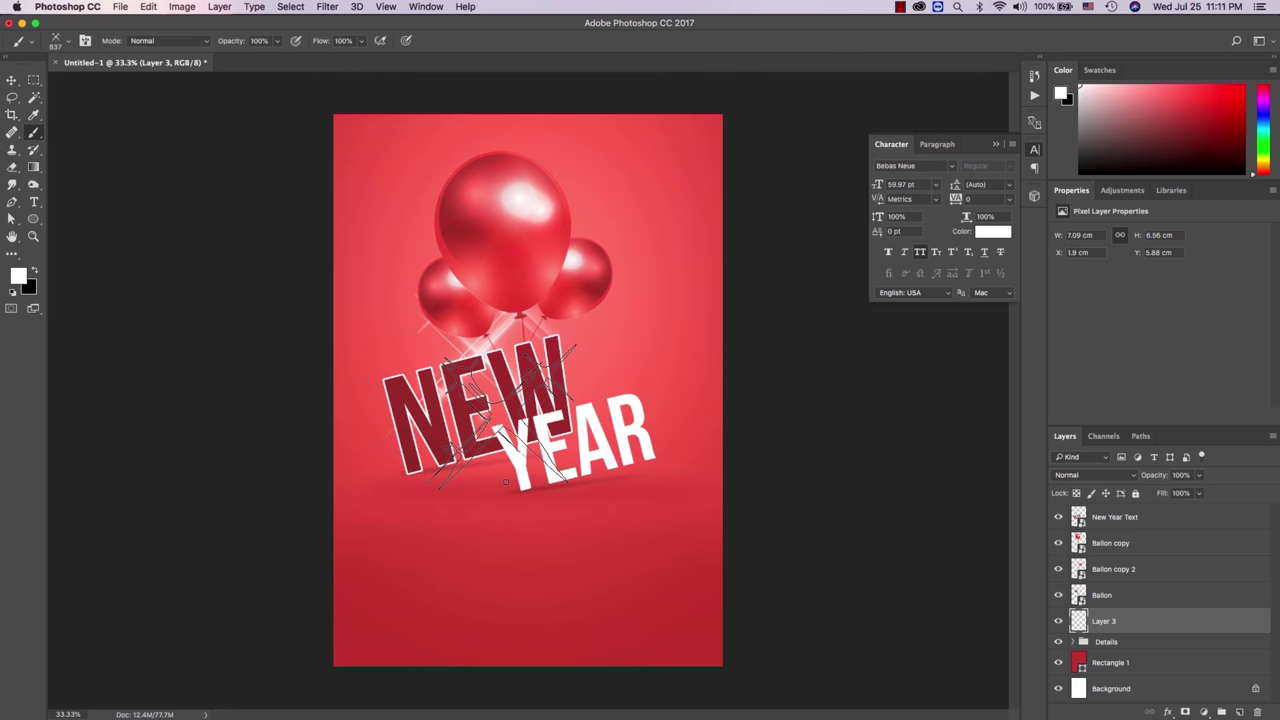
# Step: Try sparkle brushes 816 and then 864 from the brush presets
pyautogui.rightClick(478, 418)
pyautogui.click(612, 684)
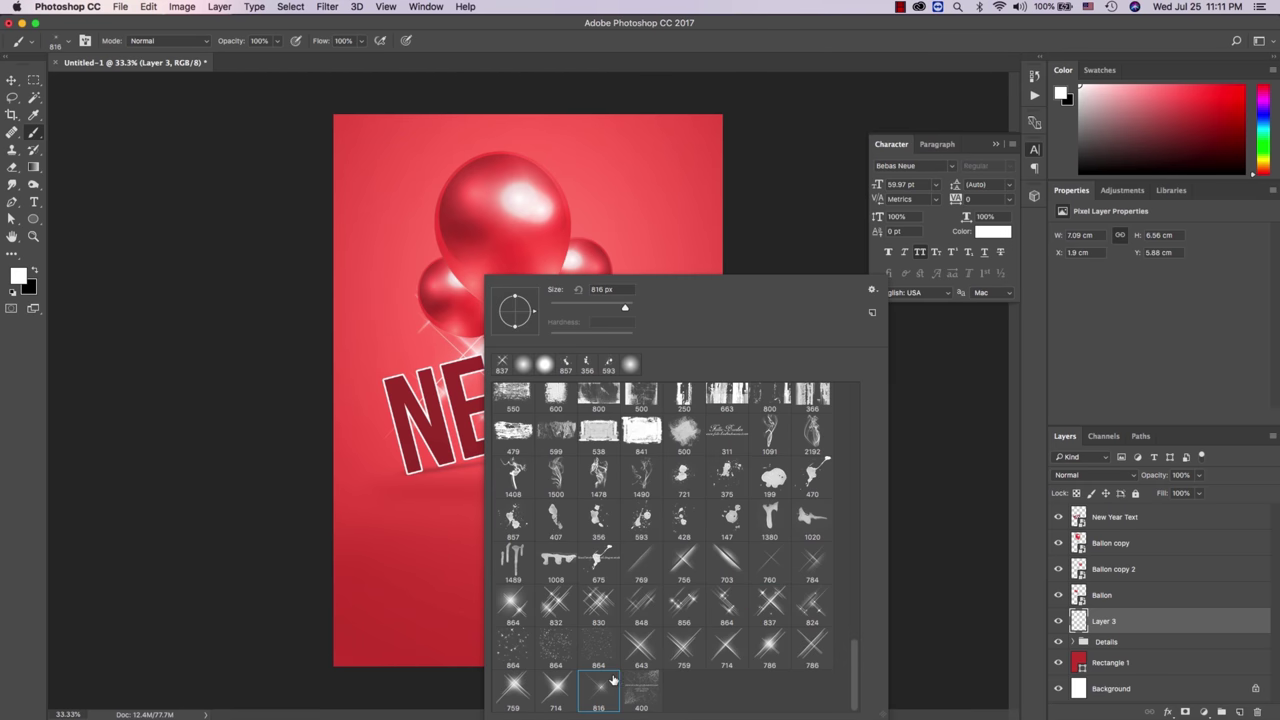
pyautogui.press('Return')
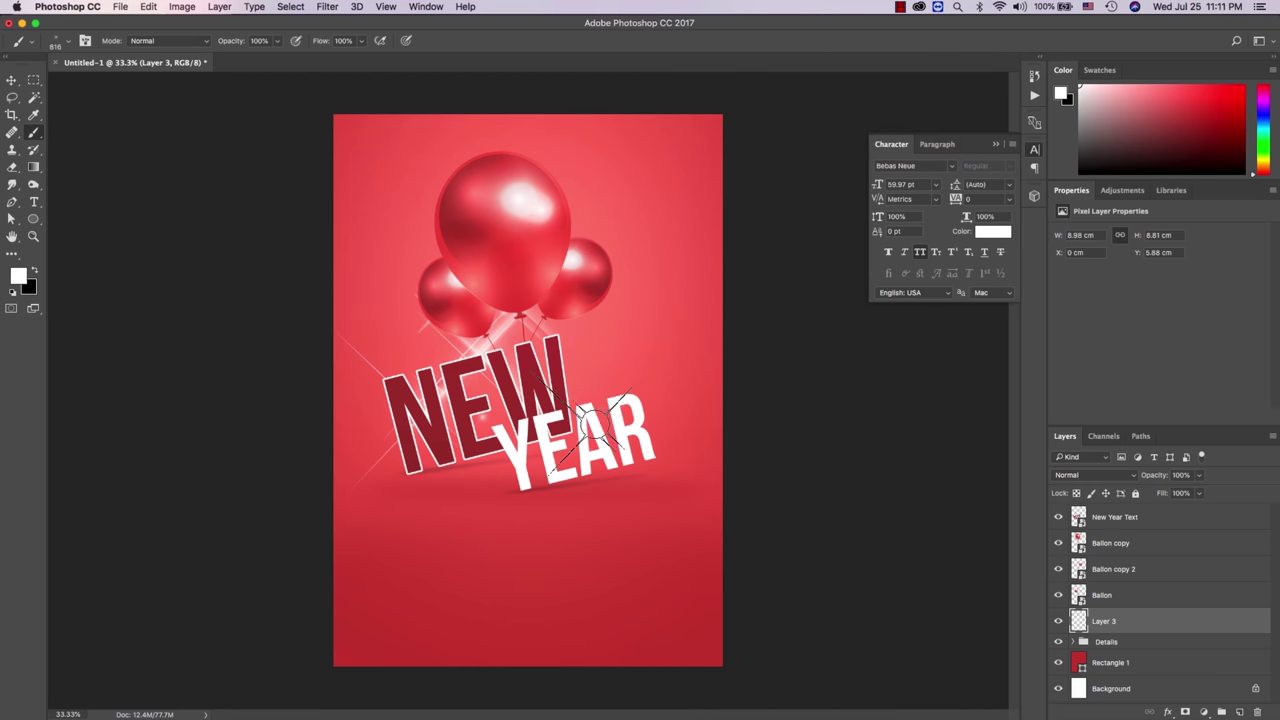
pyautogui.rightClick(555, 440)
pyautogui.click(642, 640)
pyautogui.press('Return')
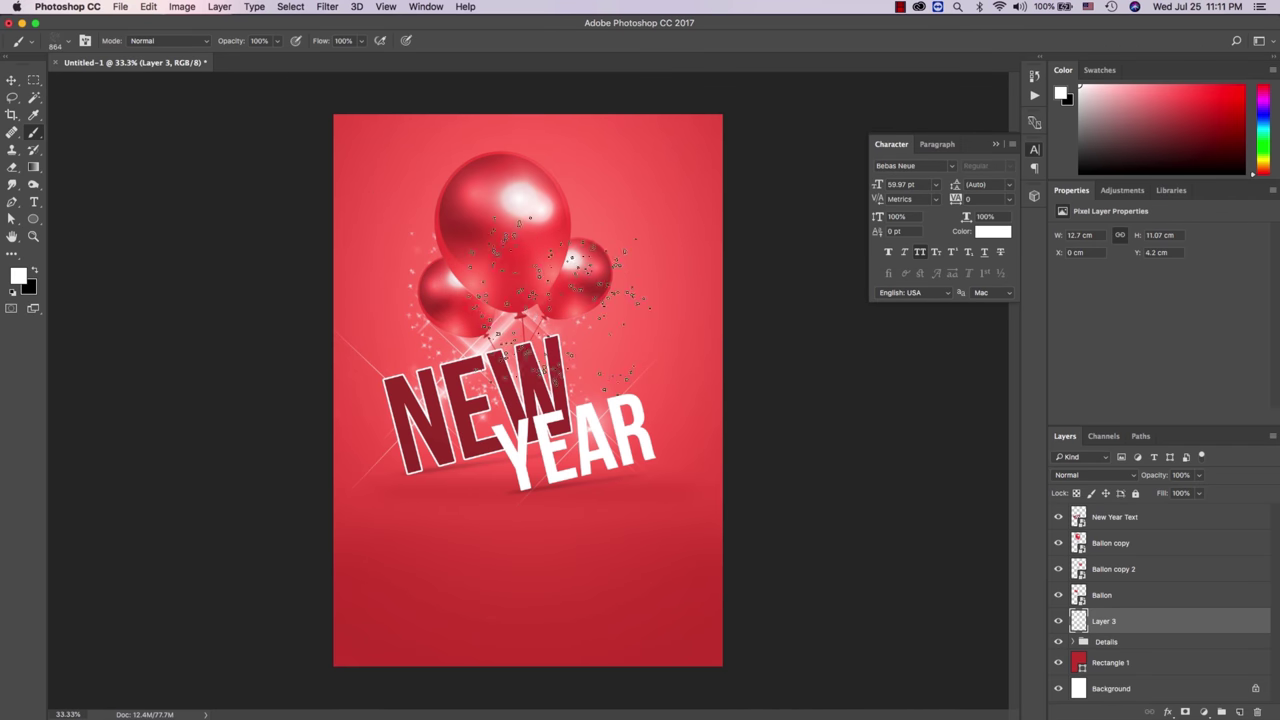
# Step: Paint scattered sparkles around the balloons with the first 864 sparkle brush, sized 2840 then 1400 px
pyautogui.rightClick(436, 331)
pyautogui.click(472, 660)
pyautogui.doubleClick(560, 289)
pyautogui.write('2840')
pyautogui.press('Return')
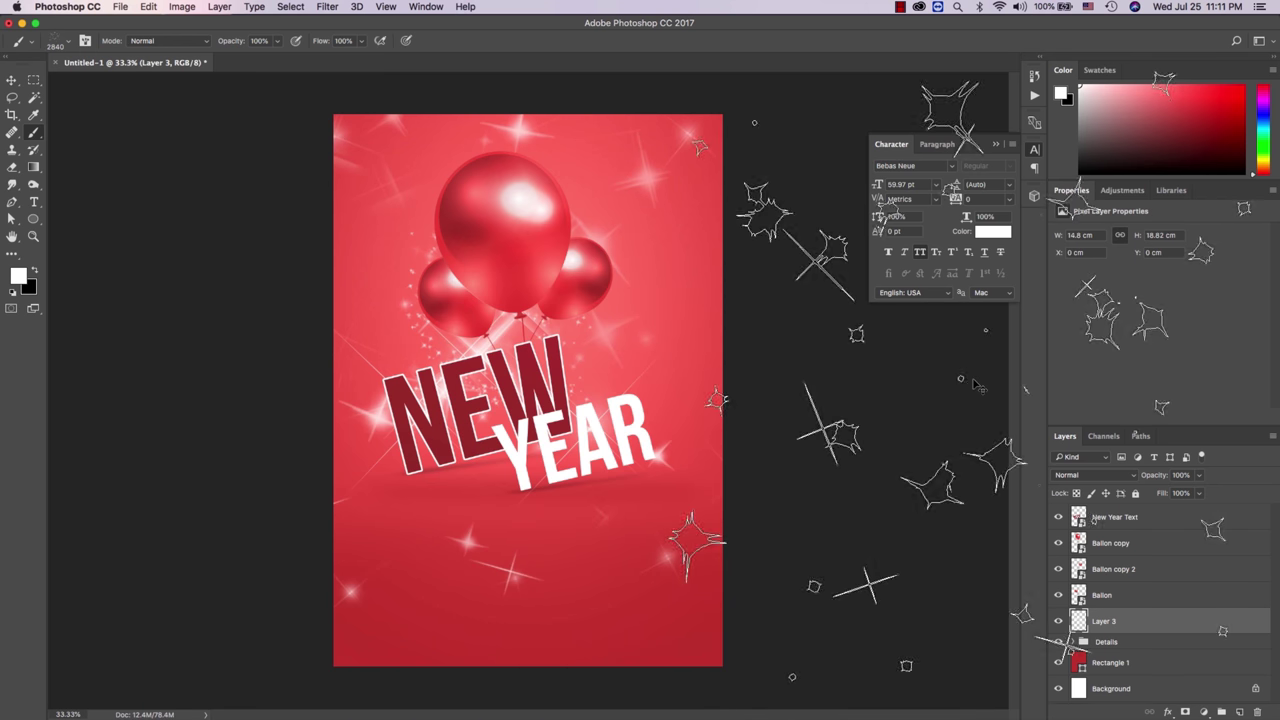
pyautogui.rightClick(708, 280)
pyautogui.moveTo(848, 310); pyautogui.dragTo(822, 310)
pyautogui.moveTo(600, 210); pyautogui.dragTo(470, 345)
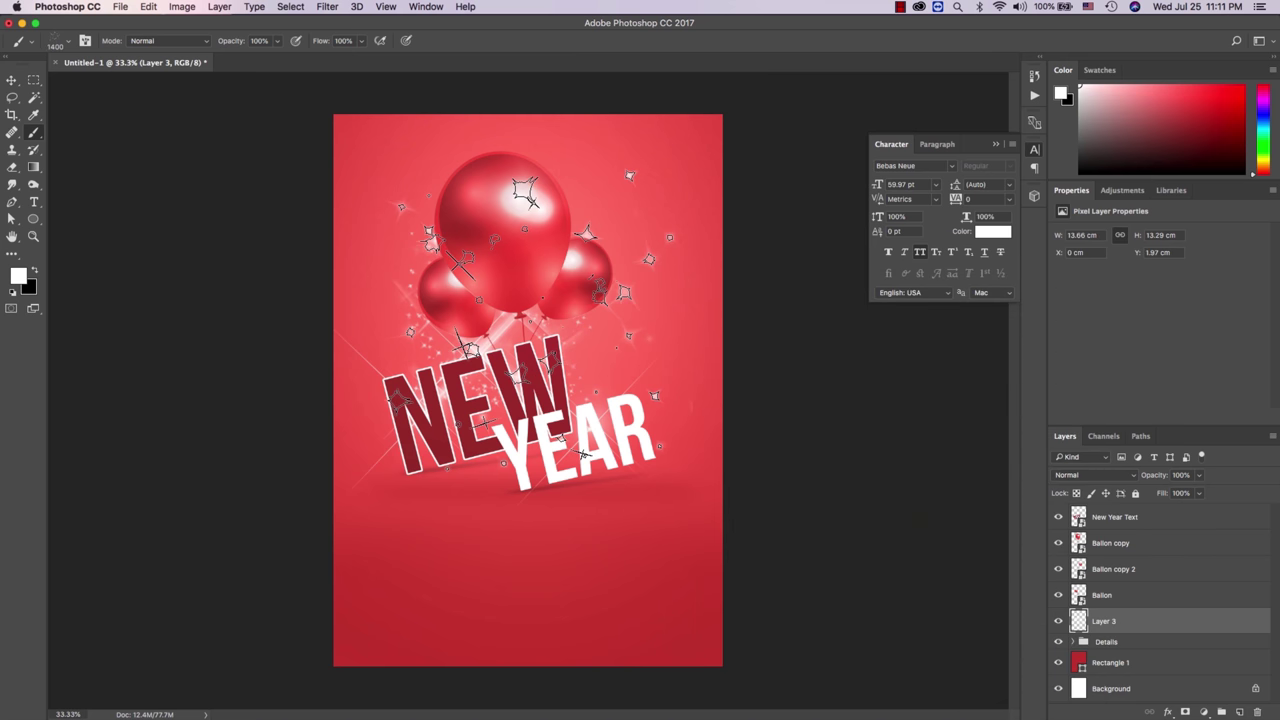
# Step: Add an empty Layer 4 above Layer 3
pyautogui.rightClick(1186, 625)
pyautogui.click(1202, 625)
pyautogui.click(1239, 711)
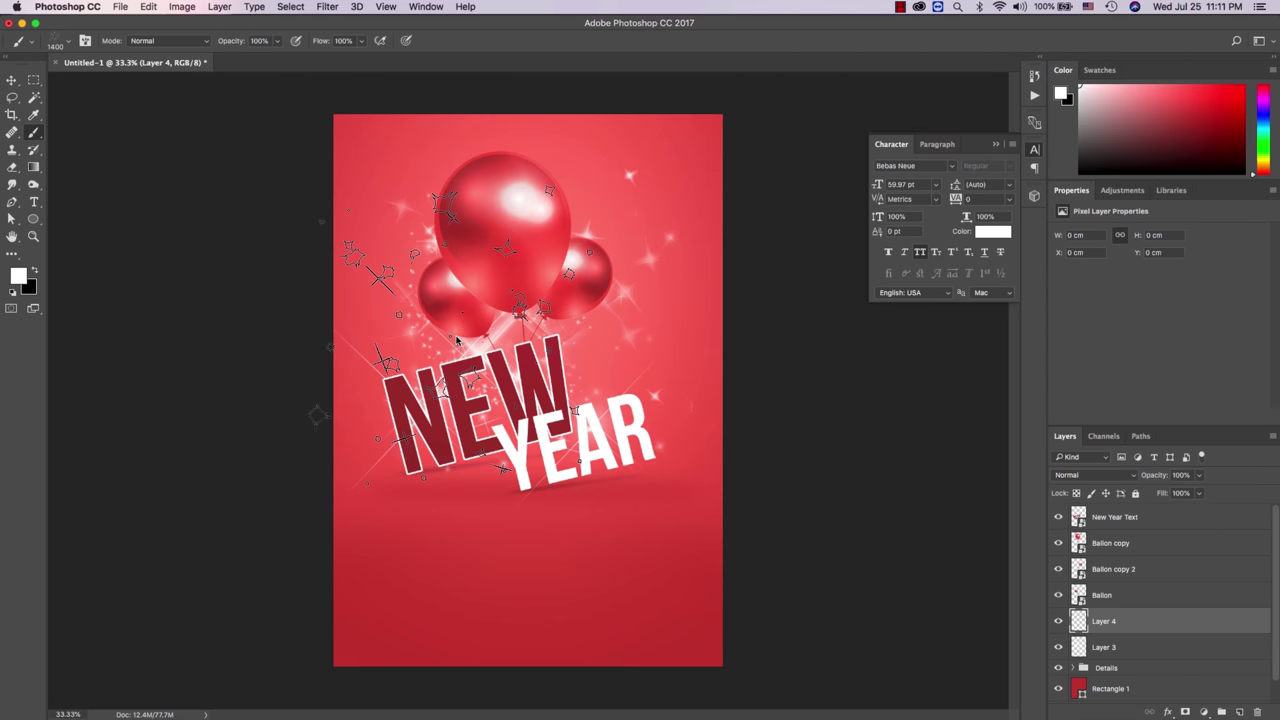
# Step: Stamp a white sparkle over the balloons on Layer 4 with sparkle brush 864
pyautogui.rightClick(460, 338)
pyautogui.click(491, 603)
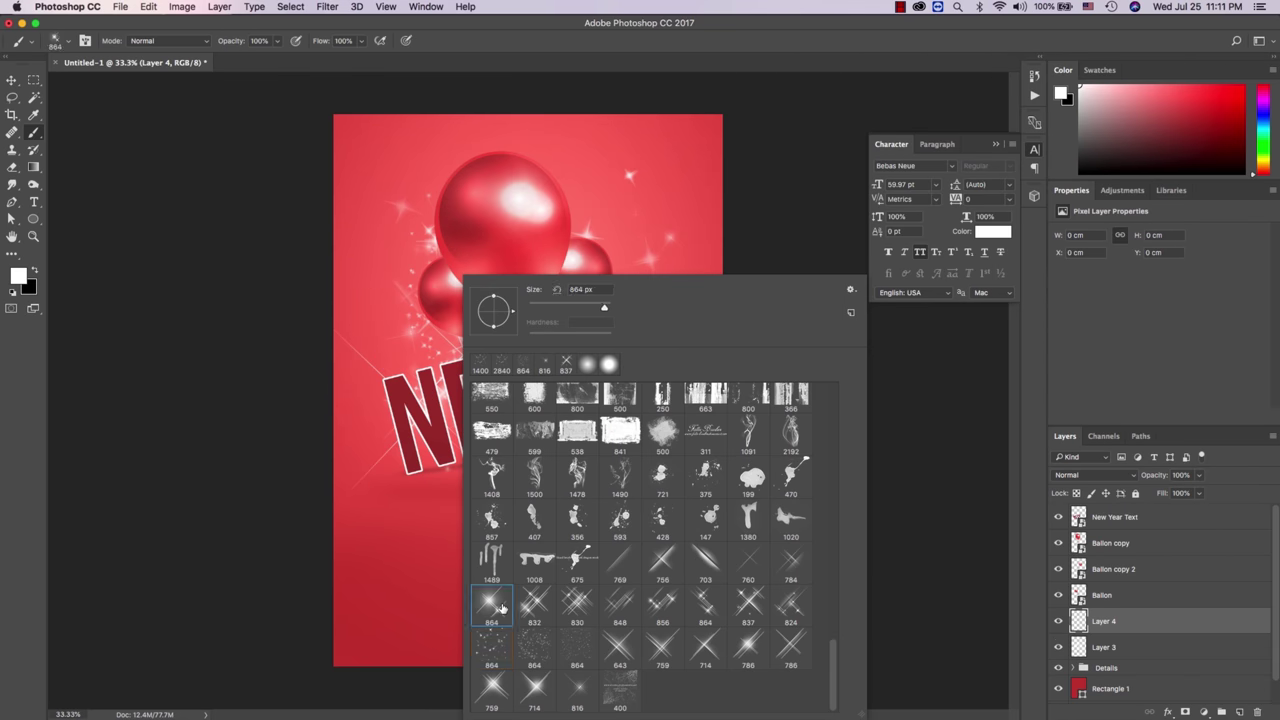
pyautogui.click(470, 213)
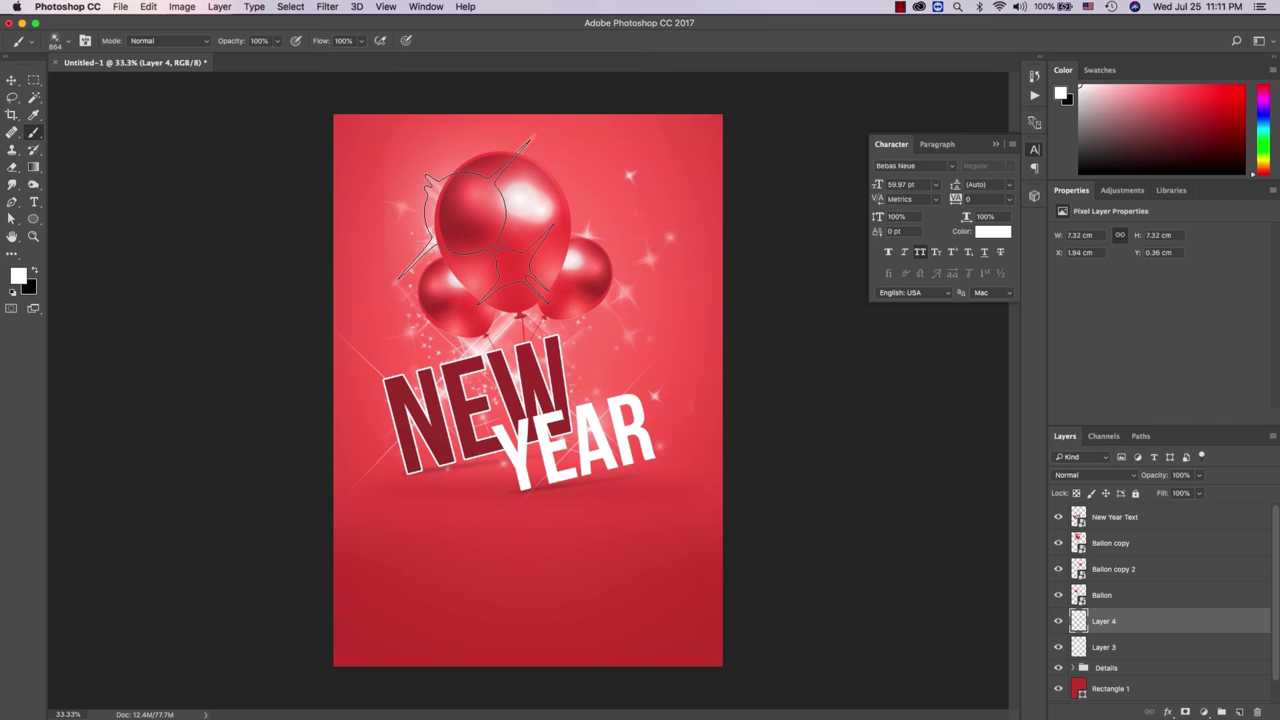
# Step: Set Layer 4 to Overlay blending and stamp glowing sparkles right and left of NEW
pyautogui.click(1074, 477)
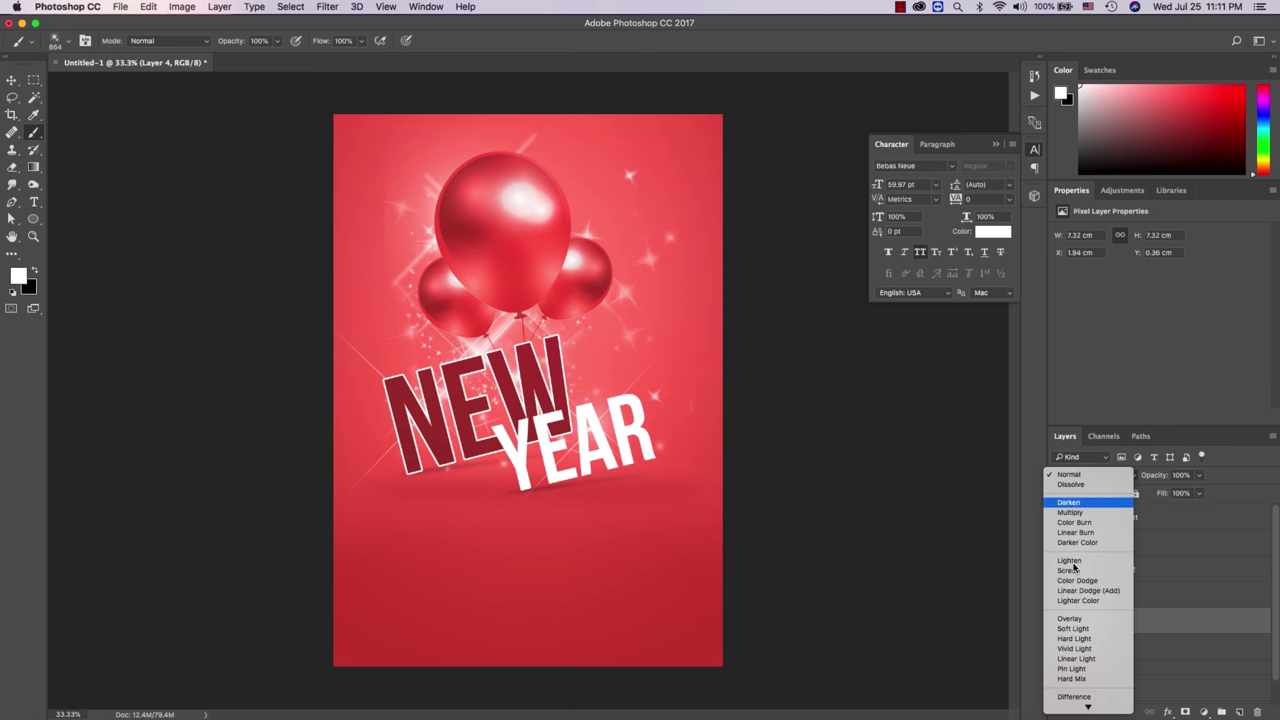
pyautogui.click(1085, 620)
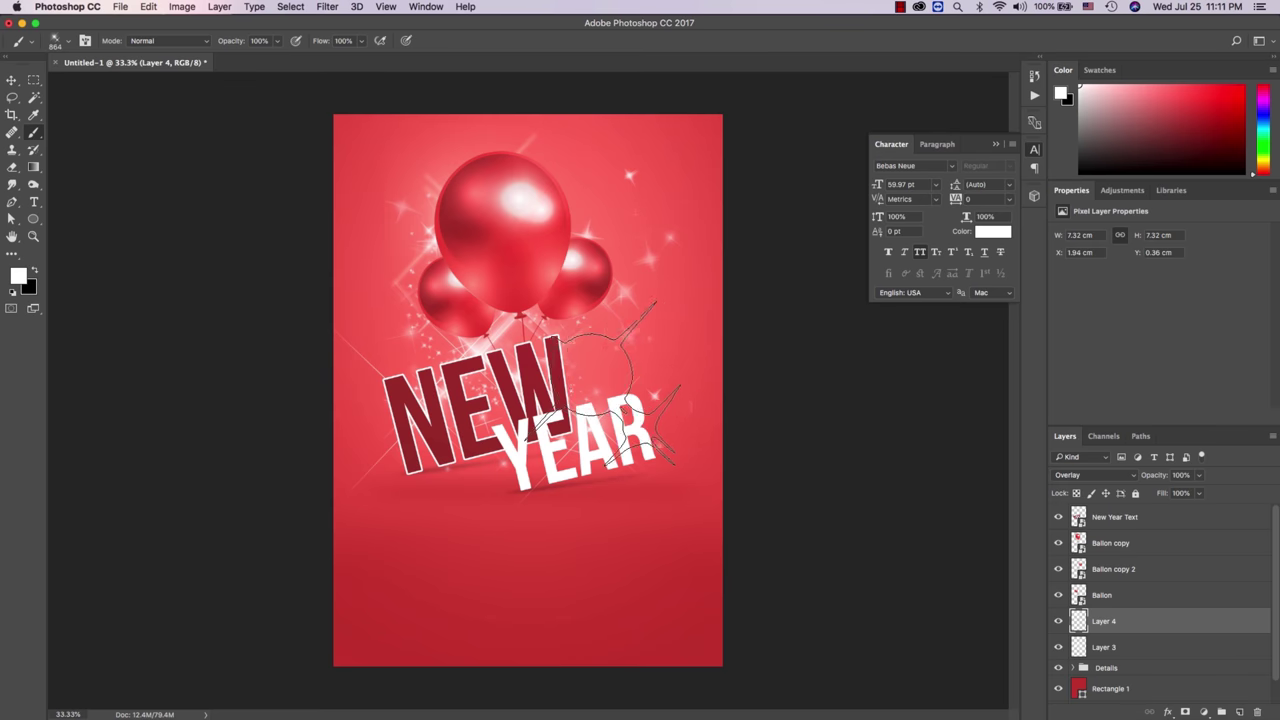
pyautogui.click(605, 375)
pyautogui.click(428, 400)
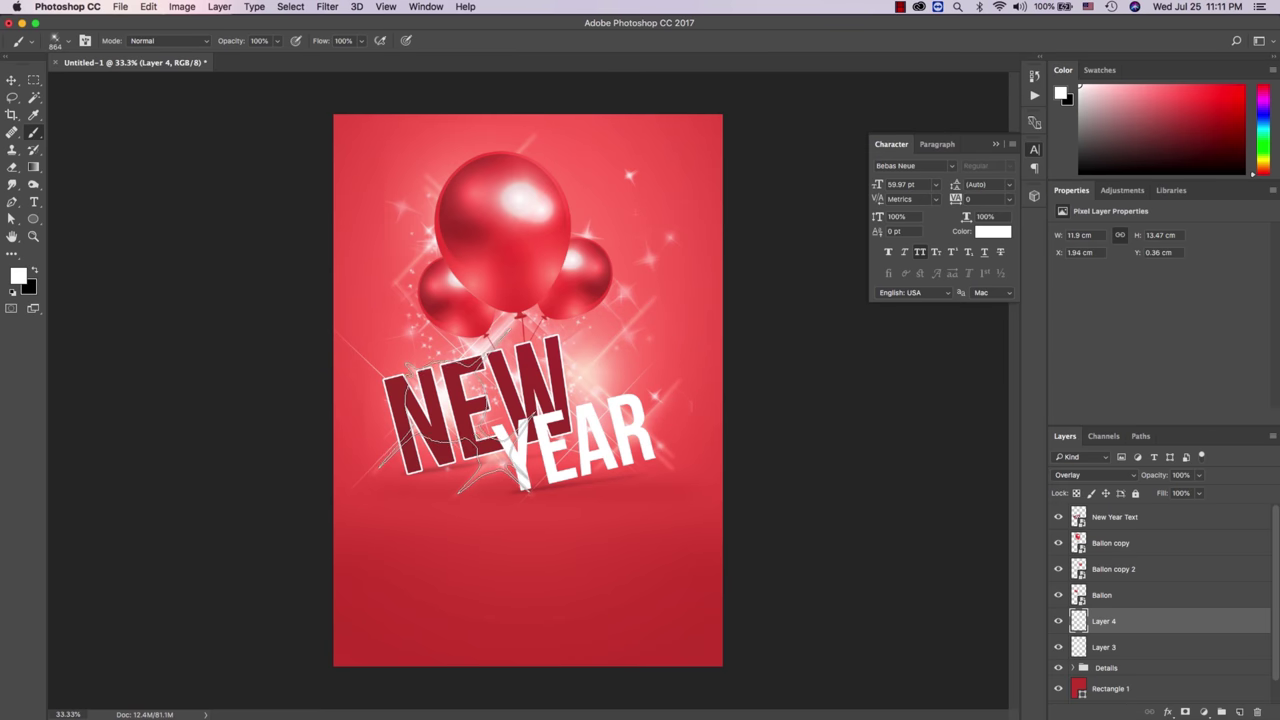
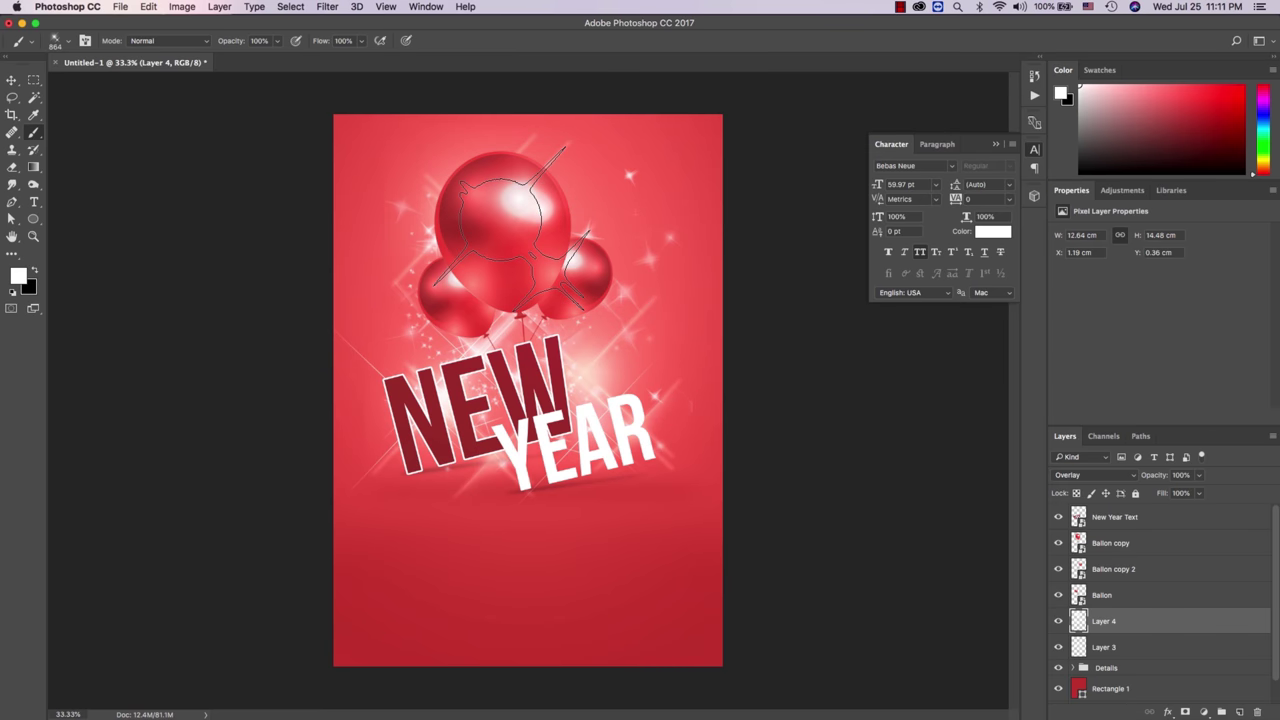
# Step: Pick the large 824 px sparkle brush preset
pyautogui.rightClick(597, 534)
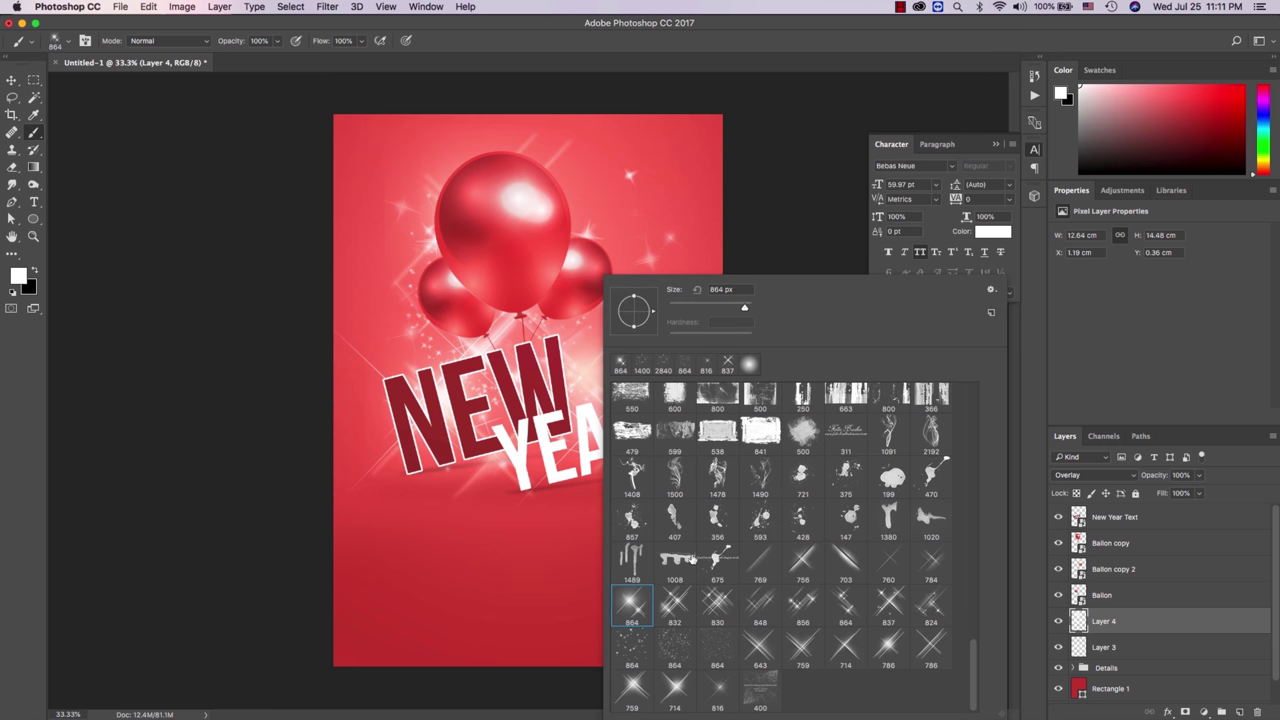
pyautogui.click(756, 690)
pyautogui.click(912, 620)
pyautogui.press('Return')
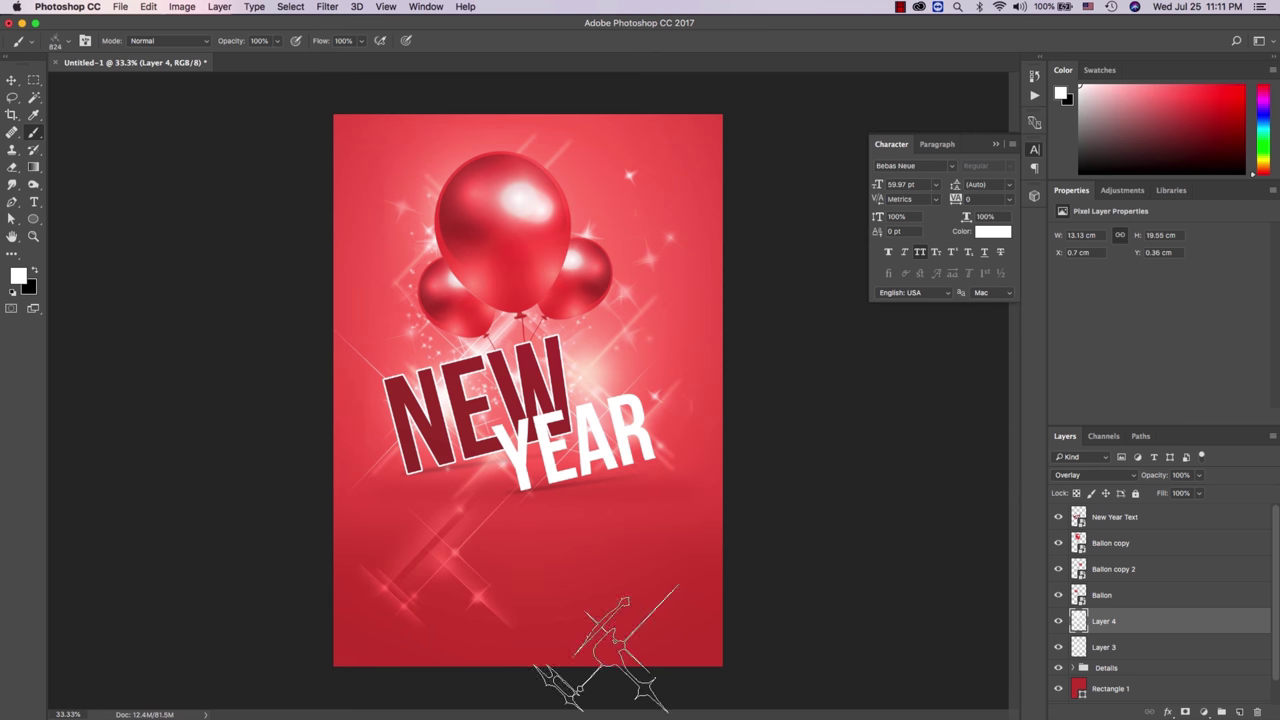
# Step: Stamp sparkle streaks near the poster's left edge and to the right of YEAR
pyautogui.click(320, 480)
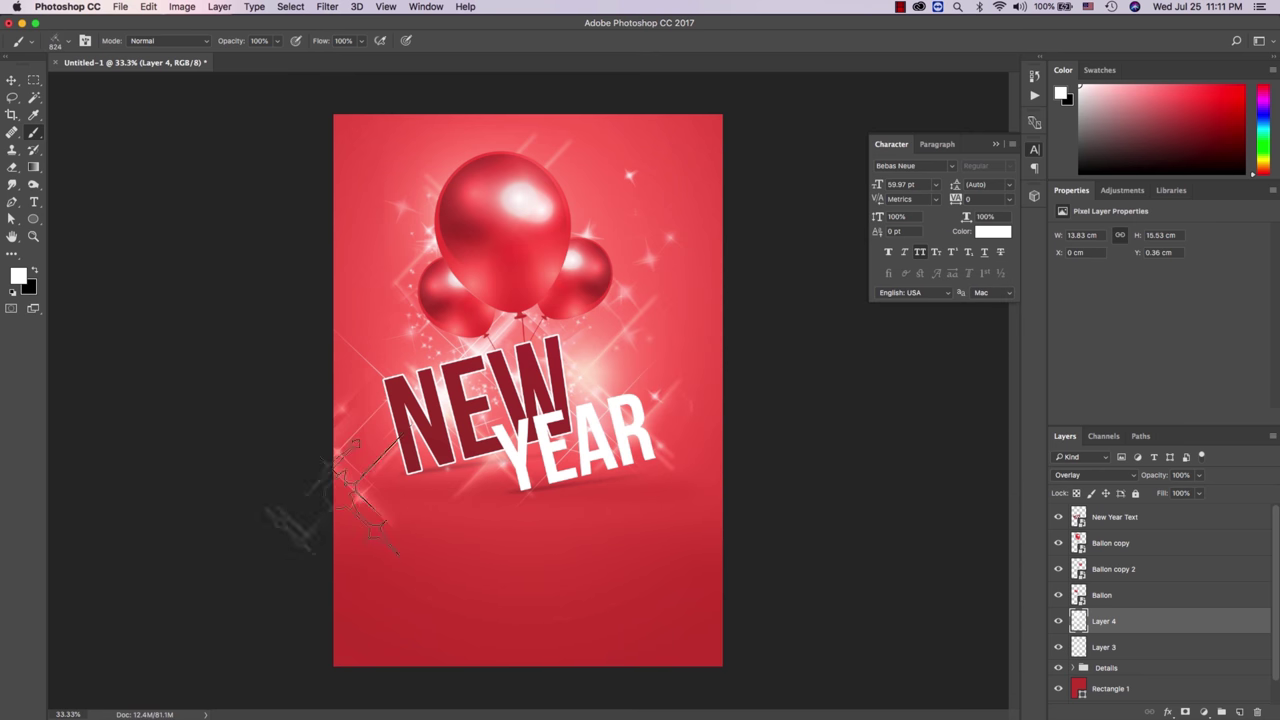
pyautogui.click(696, 424)
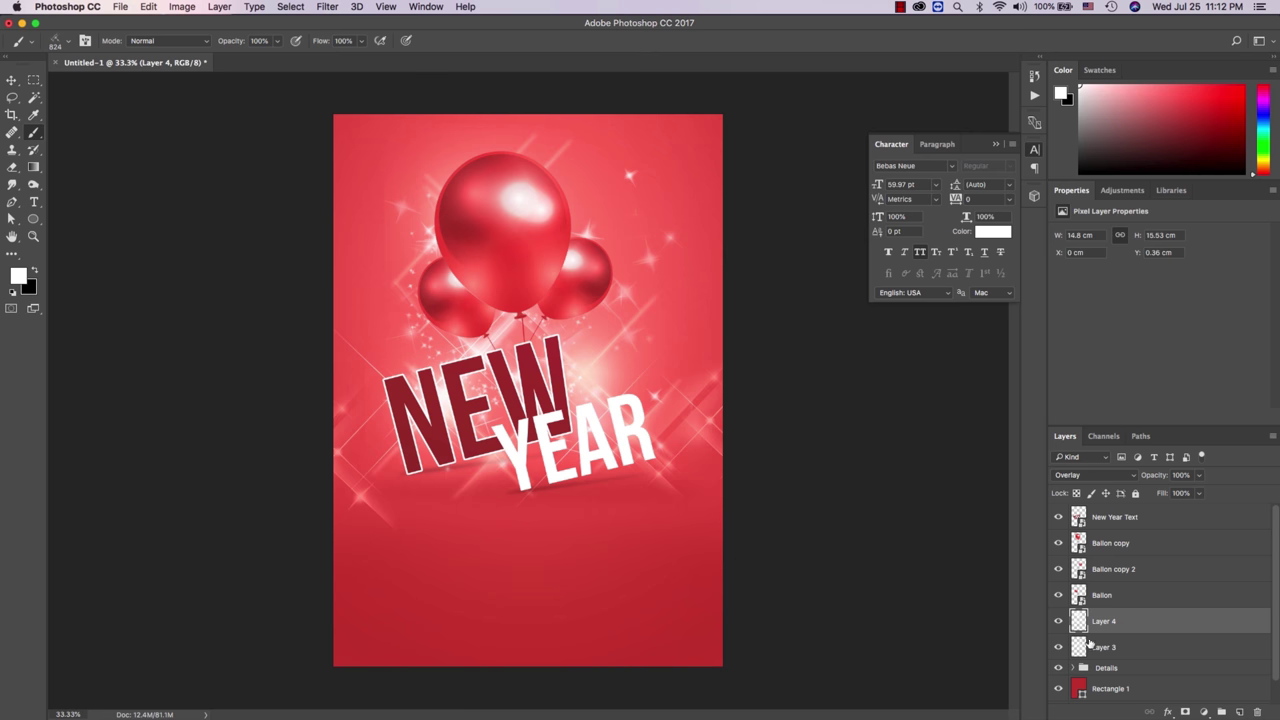
pyautogui.click(1114, 516)
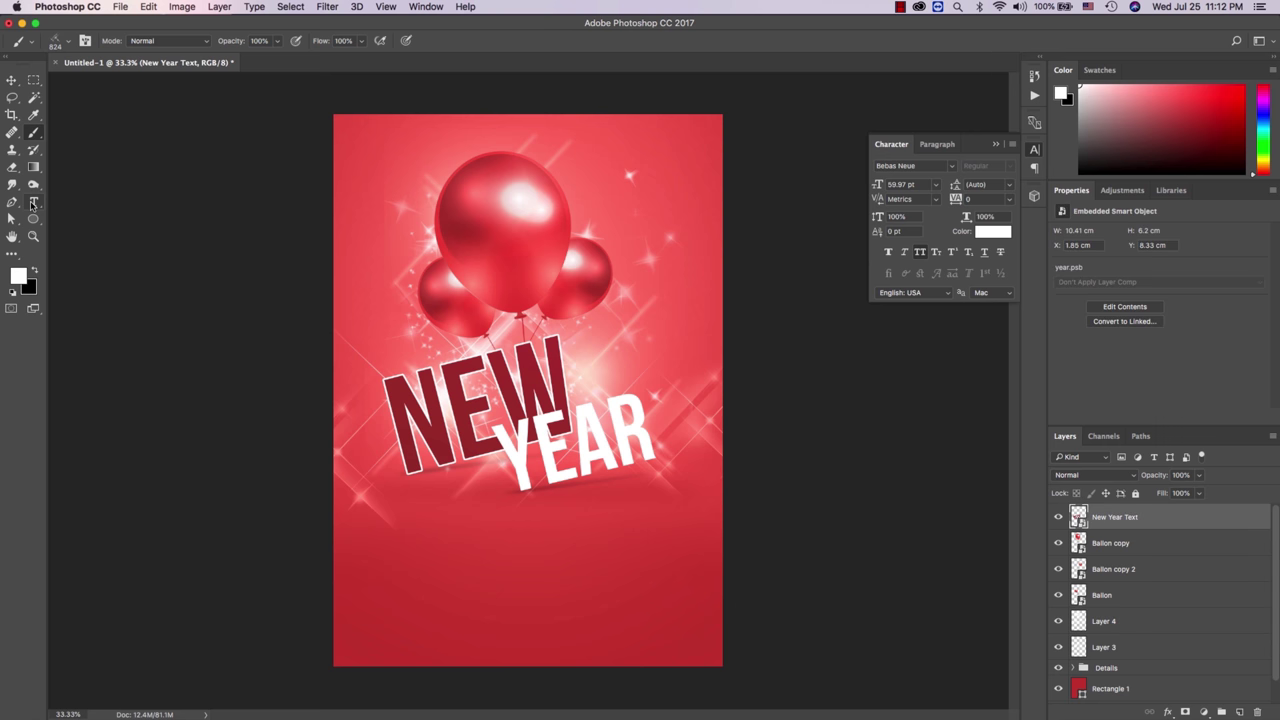
# Step: Type HURRYUP as a new text line near the bottom of the poster
pyautogui.click(33, 204)
pyautogui.click(511, 594)
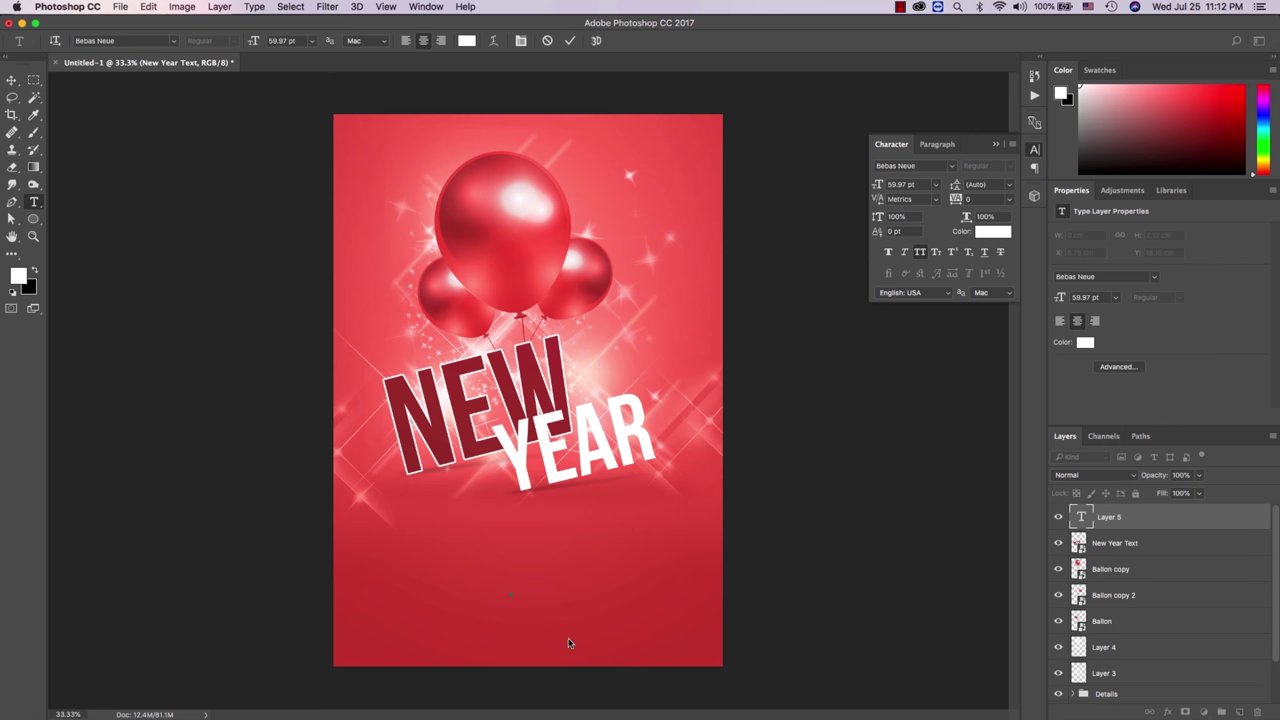
pyautogui.write('ASDFASDF')
pyautogui.press('super+a')
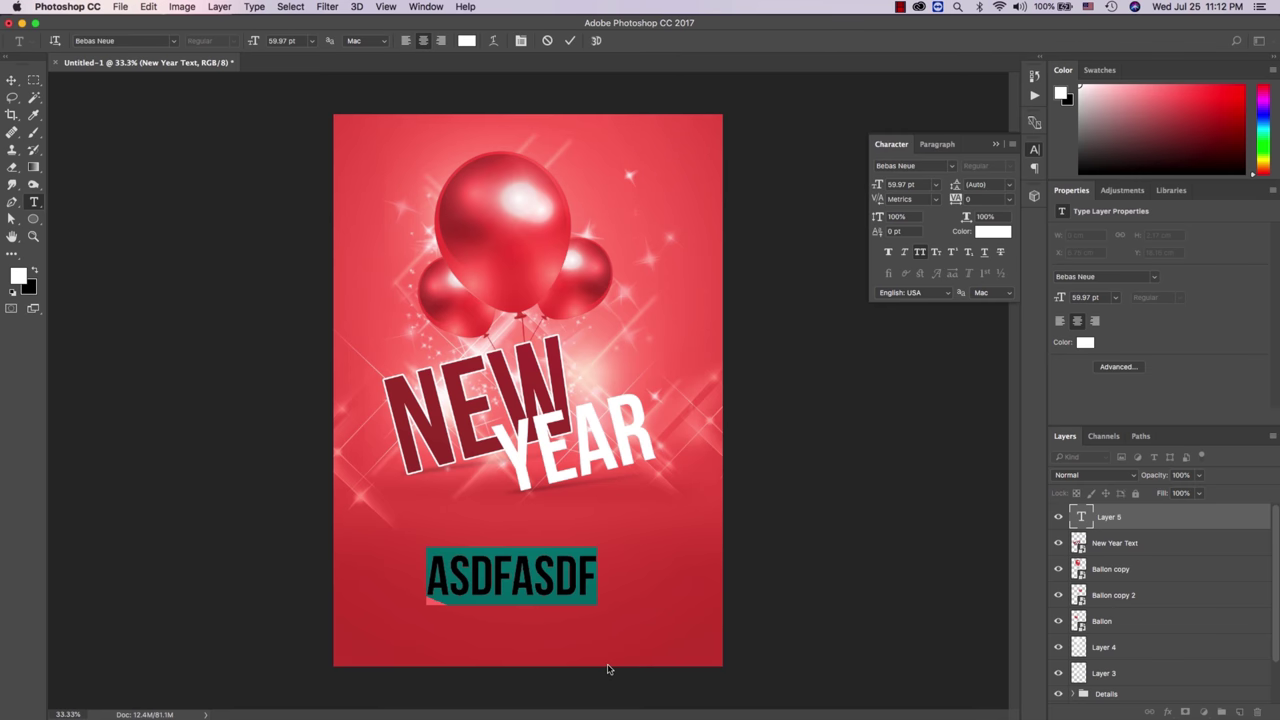
pyautogui.write('HURRY U')
pyautogui.press('BackSpace')
pyautogui.press('BackSpace')
pyautogui.write('UP')
pyautogui.press('super+Return')
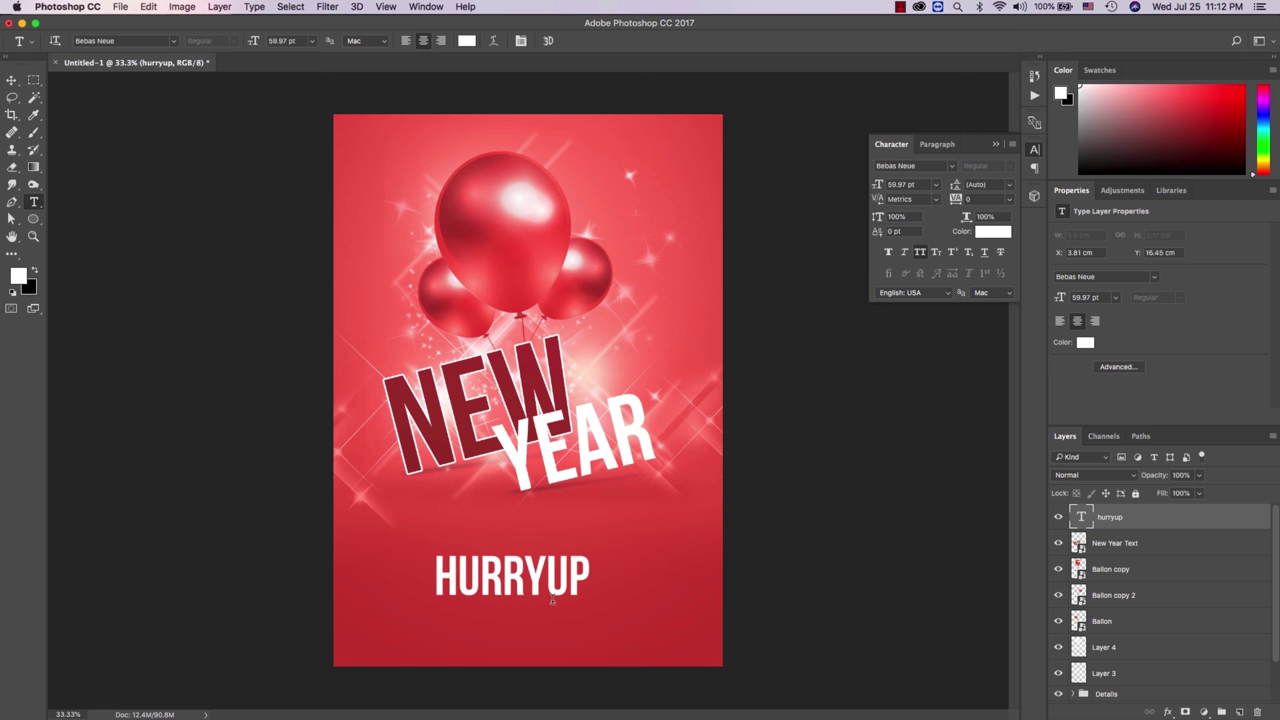
# Step: Colour the letters UP dark red (#8c3232) and move HURRYUP up slightly
pyautogui.moveTo(548, 576); pyautogui.dragTo(591, 576)
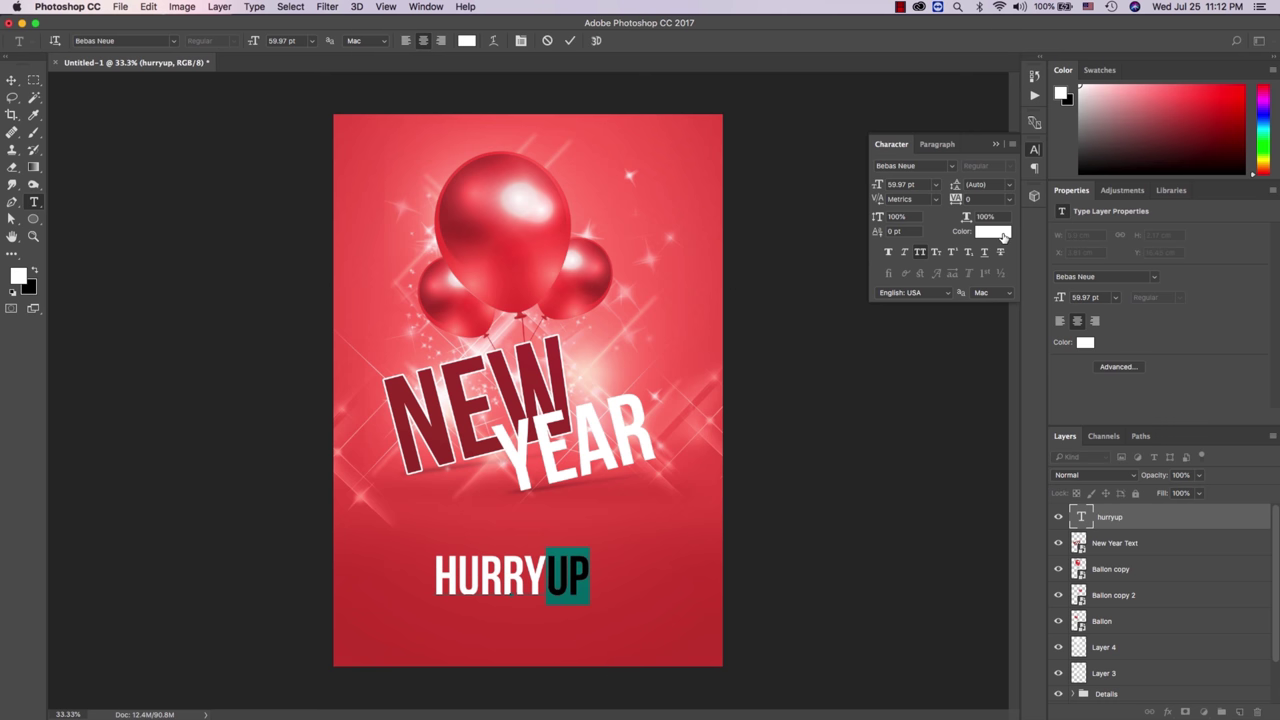
pyautogui.click(1000, 233)
pyautogui.click(468, 410)
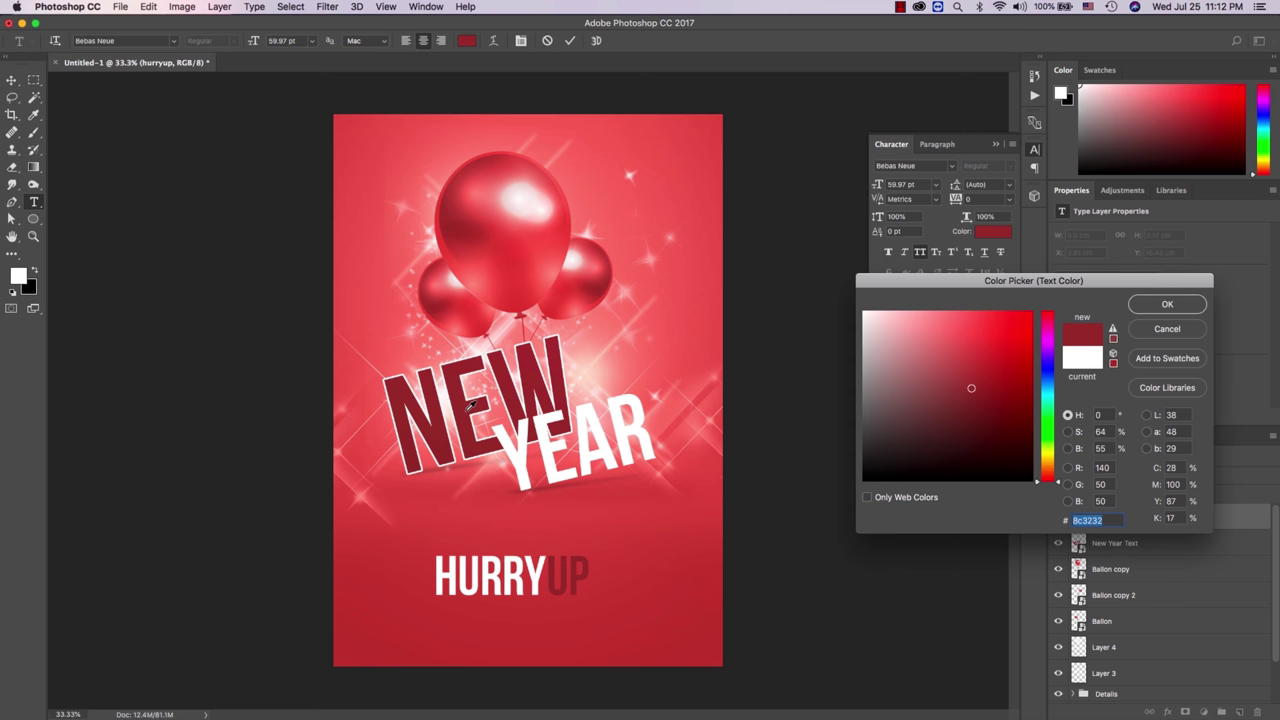
pyautogui.click(1155, 308)
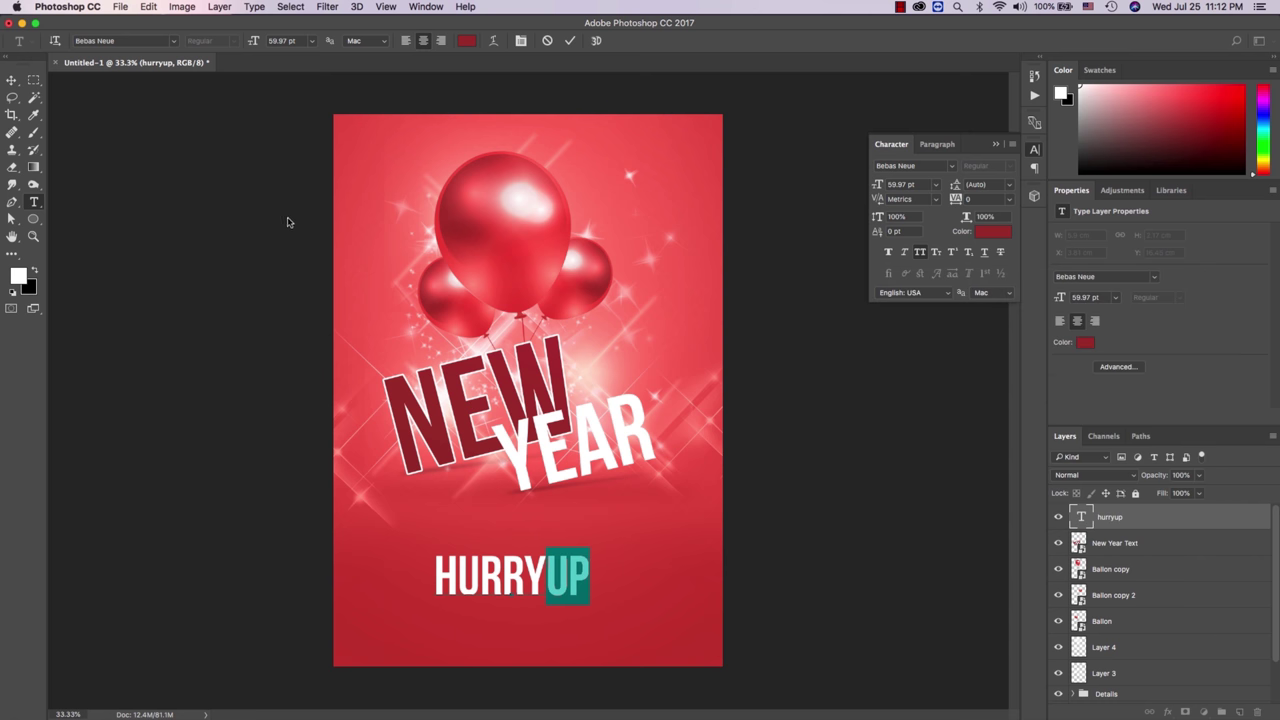
pyautogui.click(11, 80)
pyautogui.moveTo(517, 585); pyautogui.dragTo(538, 555)
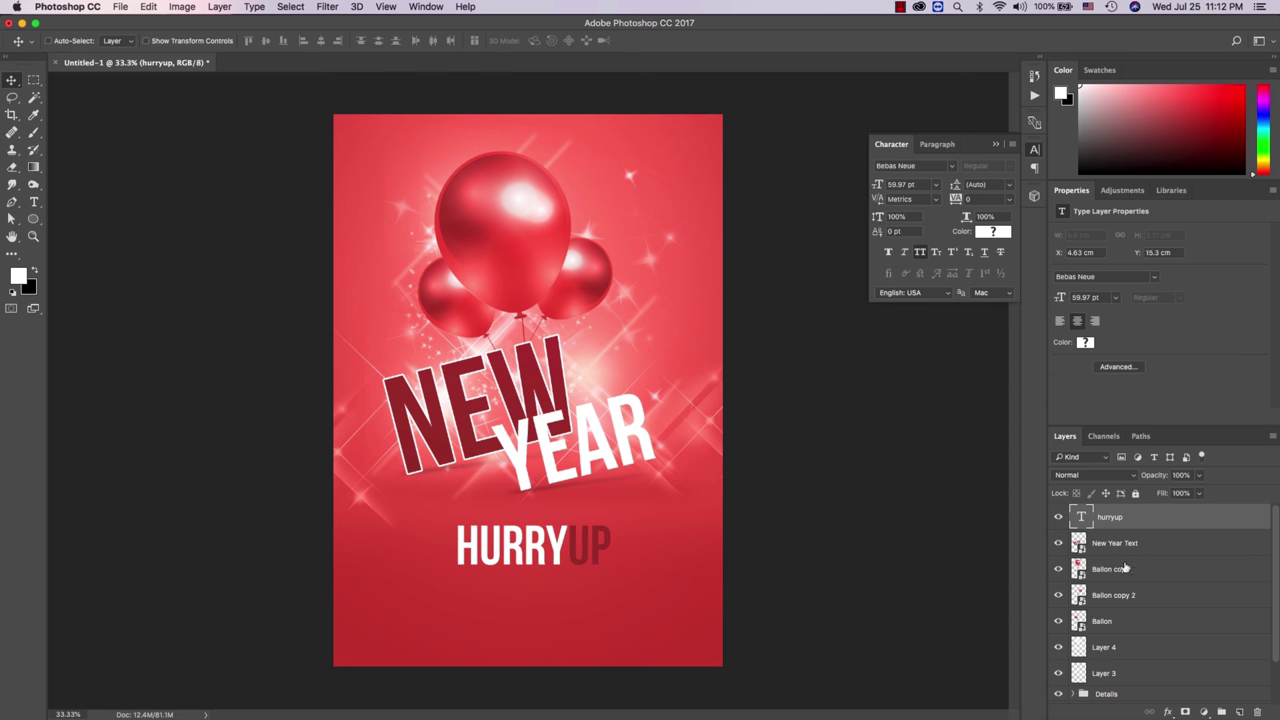
# Step: Give HURRYUP a 1 px white outline stroke and nudge it slightly left and down
pyautogui.doubleClick(1149, 521)
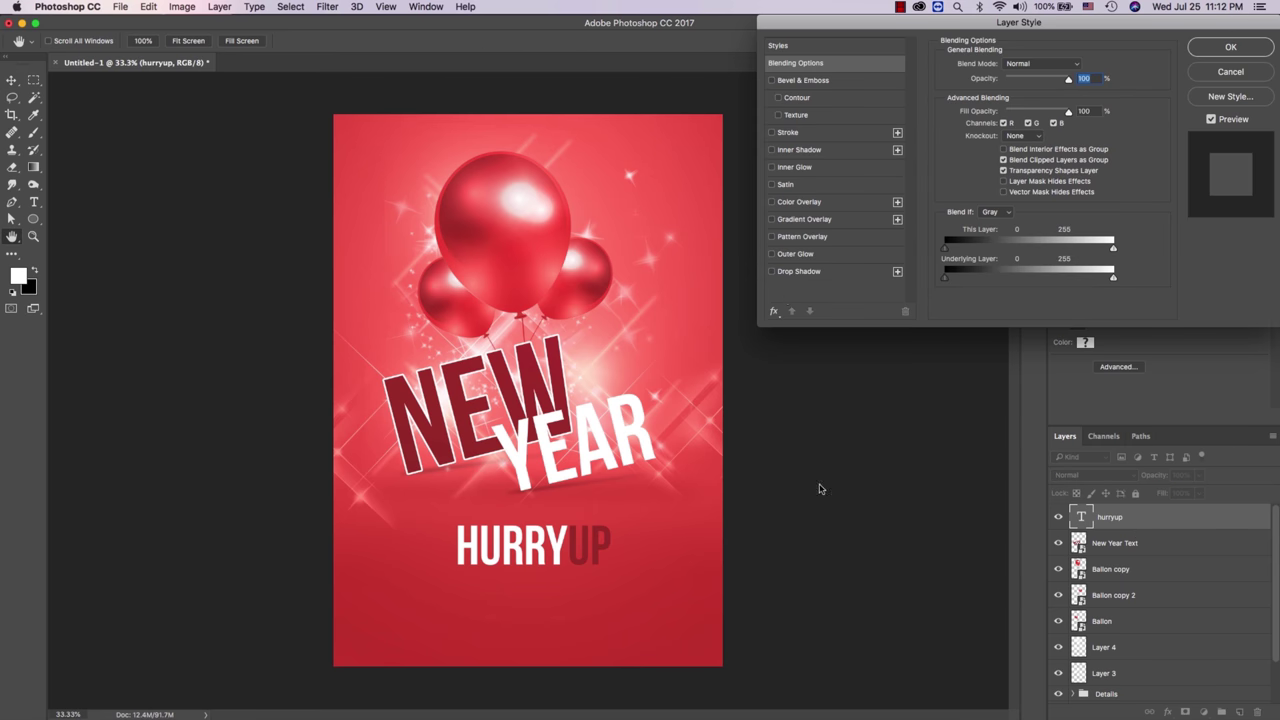
pyautogui.click(808, 133)
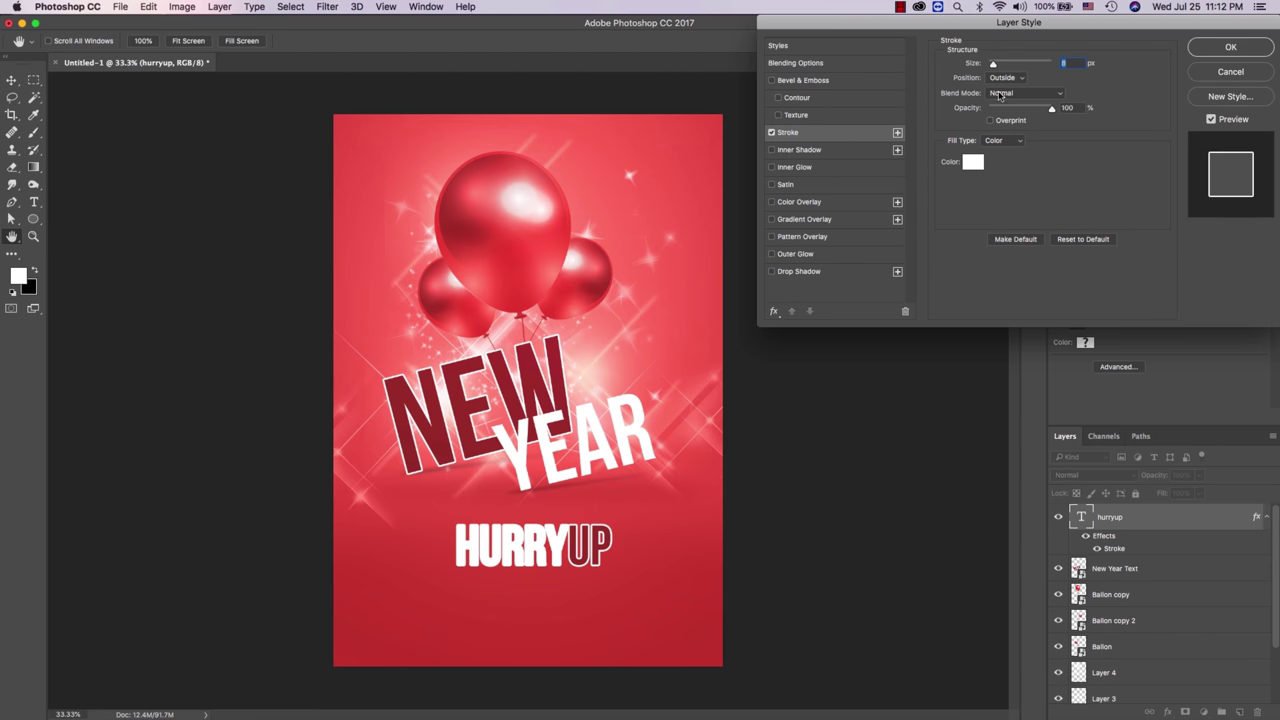
pyautogui.moveTo(995, 65); pyautogui.dragTo(990, 66)
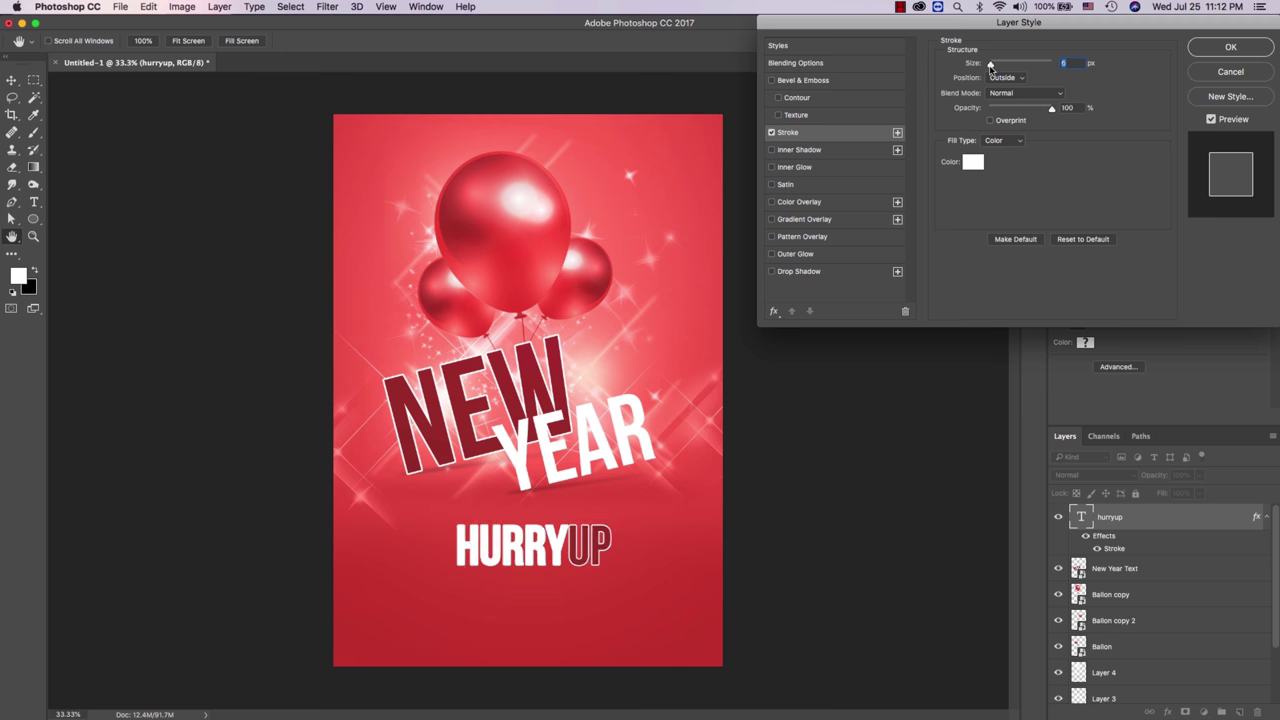
pyautogui.press('Return')
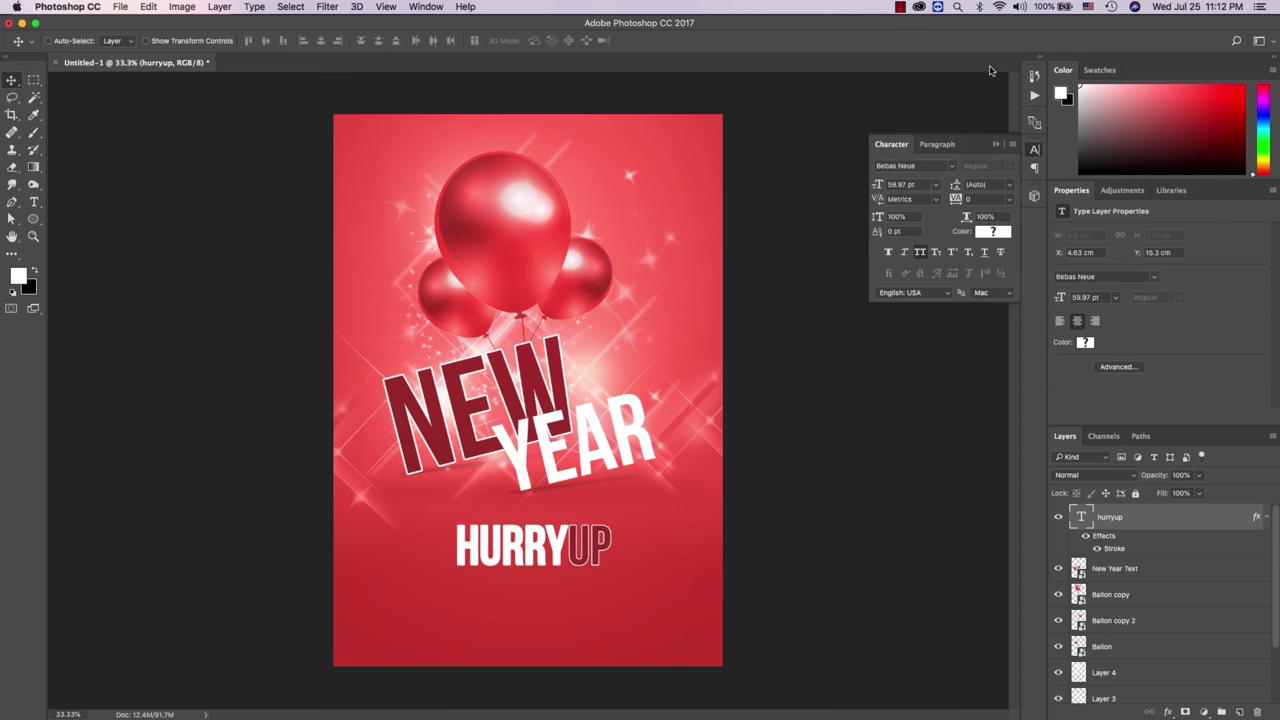
pyautogui.moveTo(540, 591); pyautogui.dragTo(534, 598)
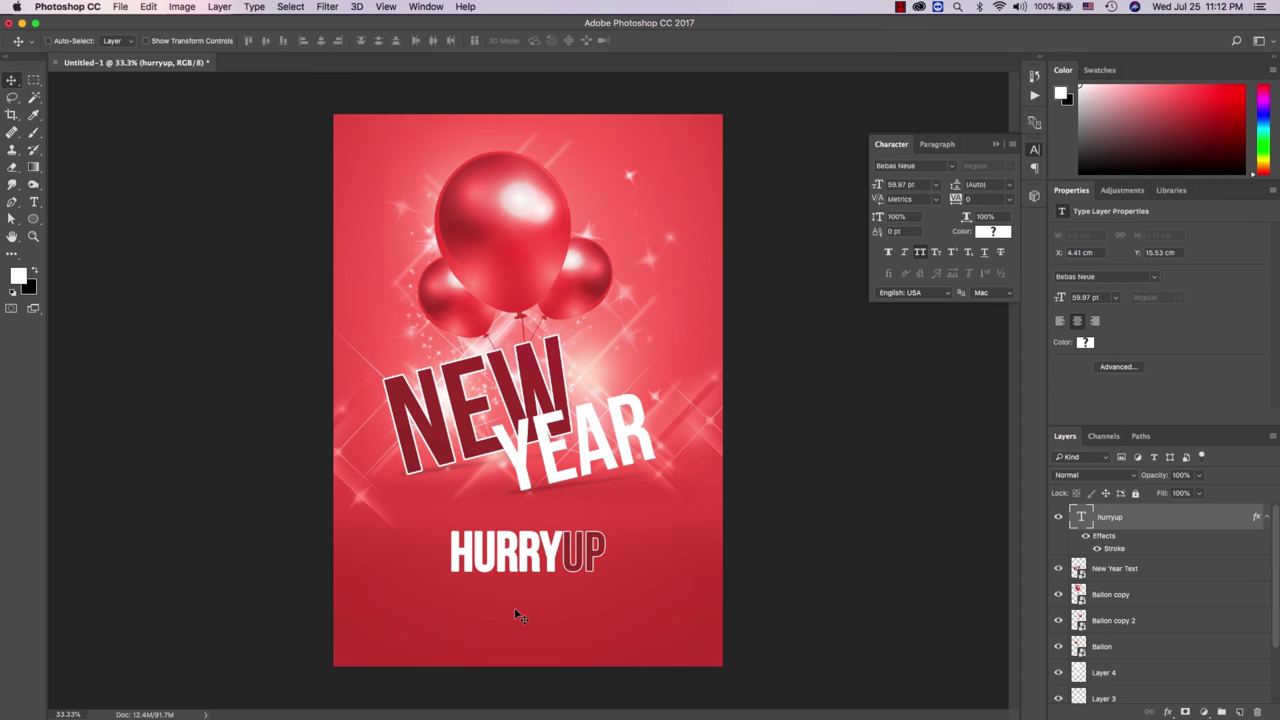
# Step: Type the tagline 'AND GET Our new offer' under HURRYUP
pyautogui.press('t')
pyautogui.click(512, 612)
pyautogui.write('AND GET Our ne')
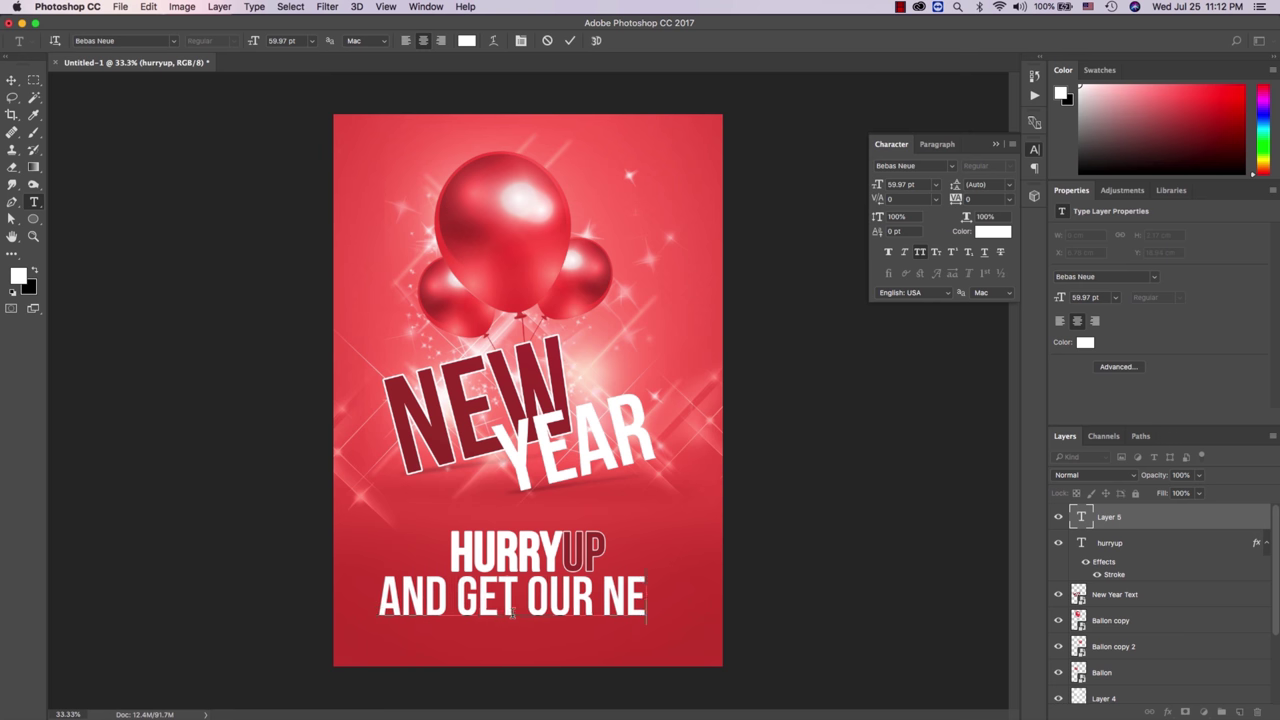
pyautogui.write('w offer')
pyautogui.hotkey('ctrl', 'Return')
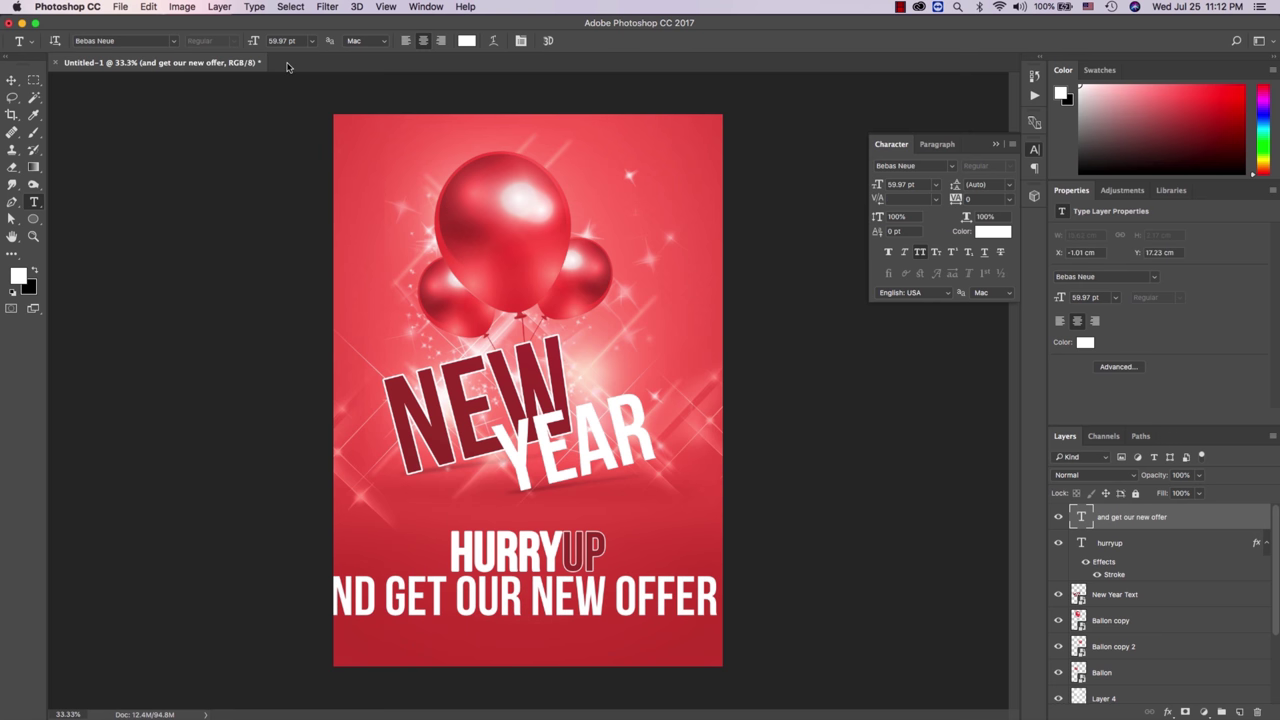
# Step: Set the tagline in a smaller Verdana Regular and move it up under HURRYUP
pyautogui.click(129, 41)
pyautogui.write('ver')
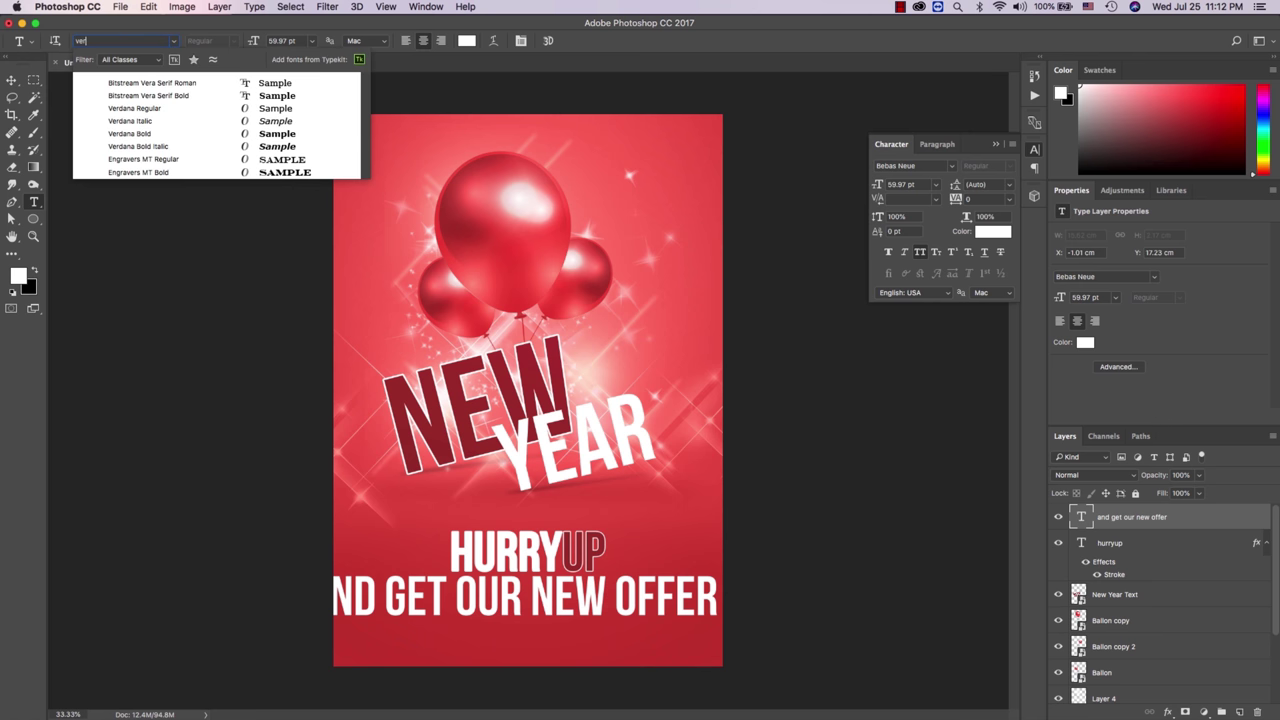
pyautogui.click(171, 108)
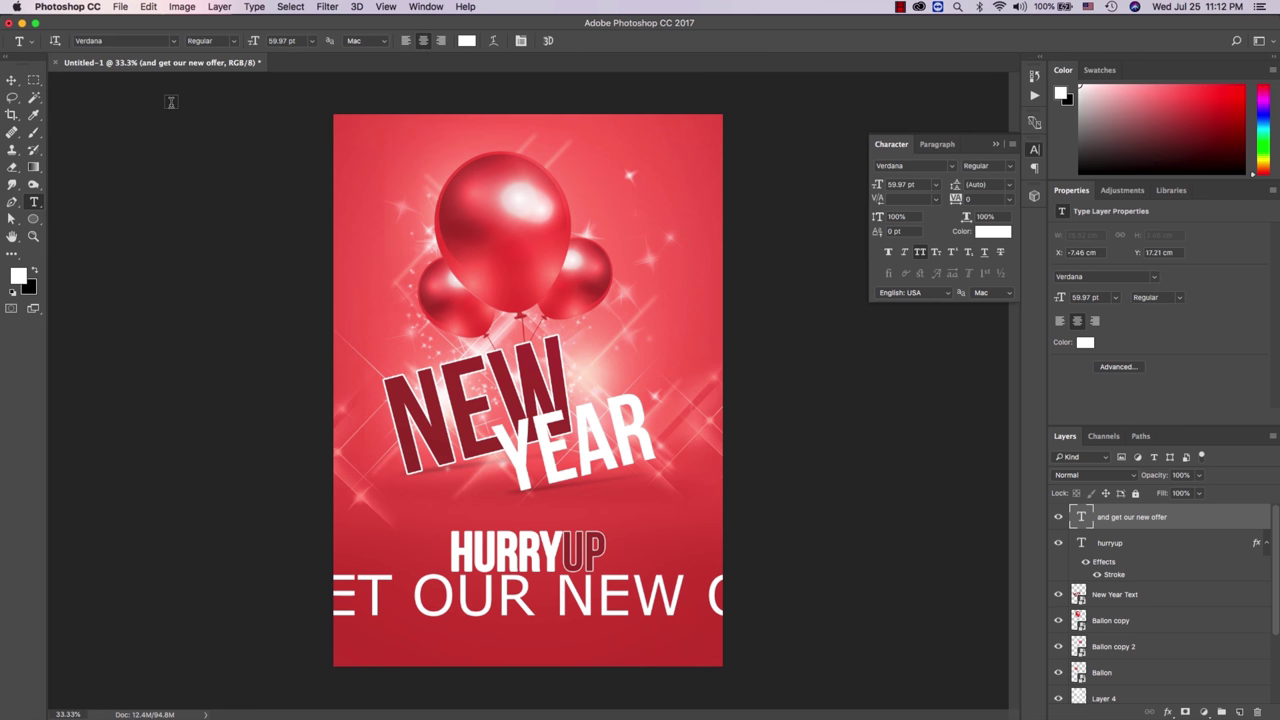
pyautogui.moveTo(245, 48); pyautogui.dragTo(221, 48)
pyautogui.press('v')
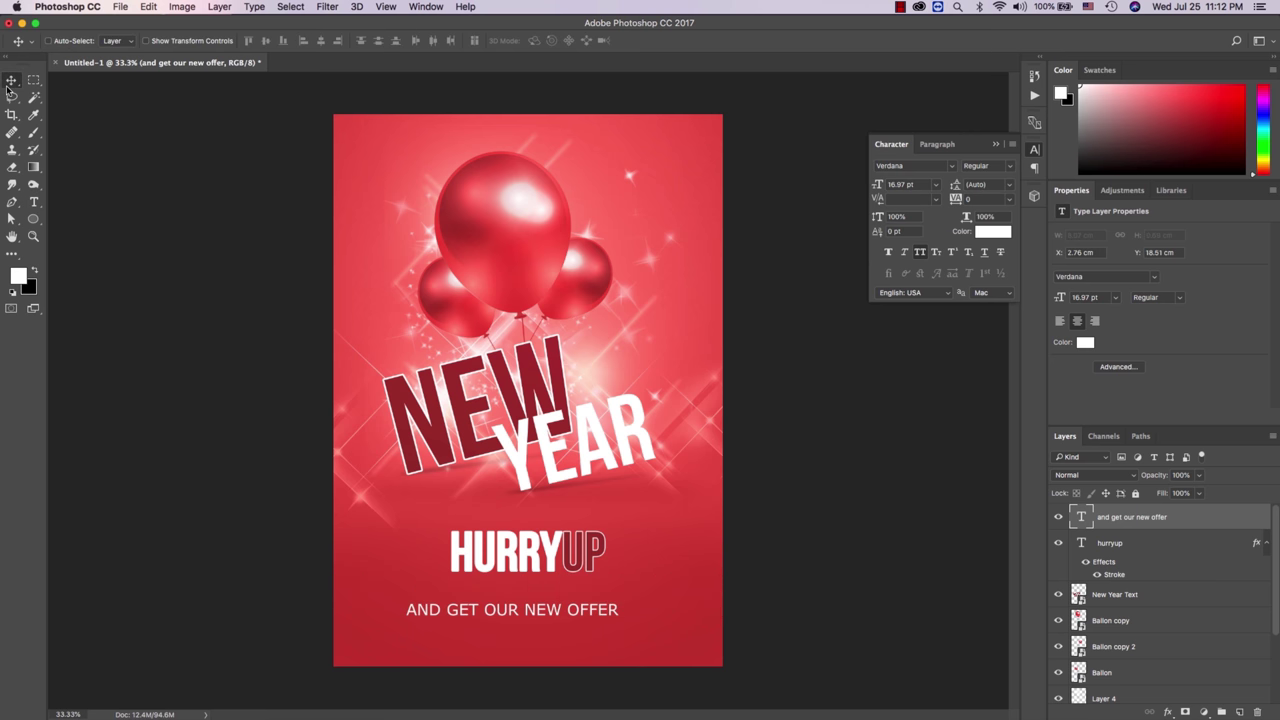
pyautogui.rightClick(503, 600)
pyautogui.click(540, 597)
pyautogui.moveTo(472, 611); pyautogui.dragTo(493, 584)
# Step: Turn off All Caps, size the tagline to 13.97 pt, and make it italic small caps
pyautogui.click(920, 252)
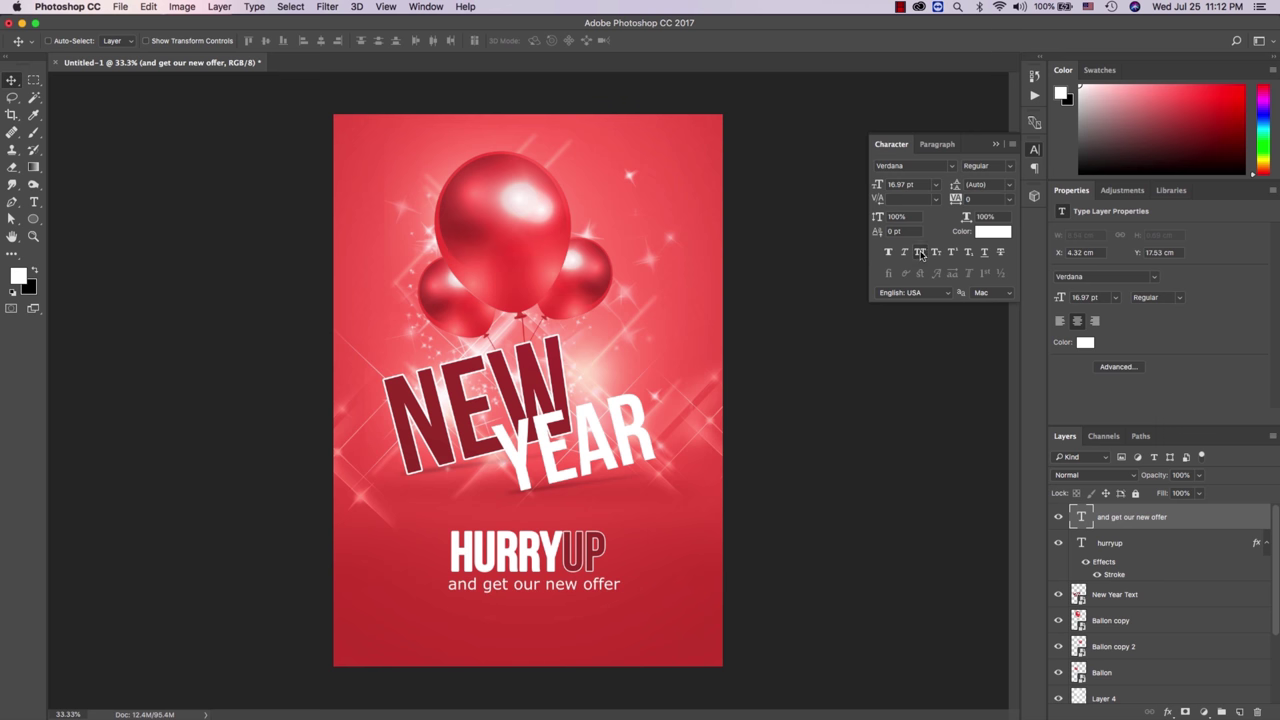
pyautogui.moveTo(611, 601); pyautogui.dragTo(618, 601)
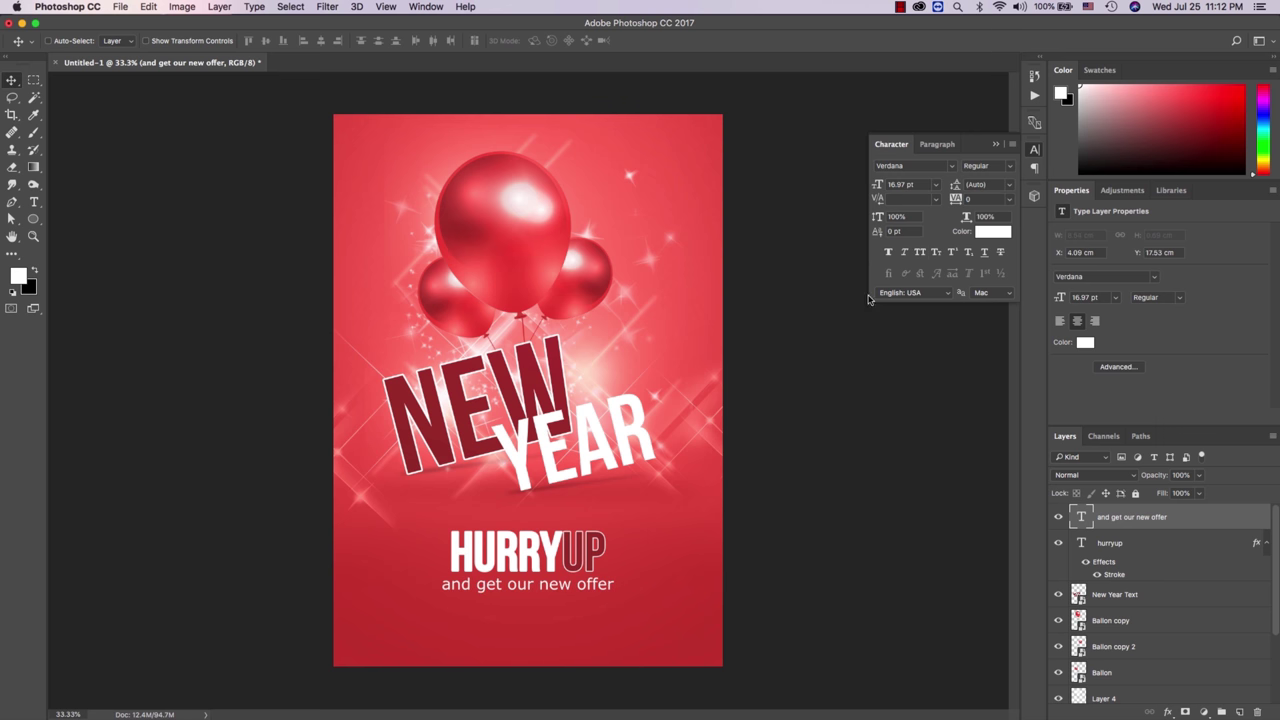
pyautogui.moveTo(881, 189); pyautogui.dragTo(878, 190)
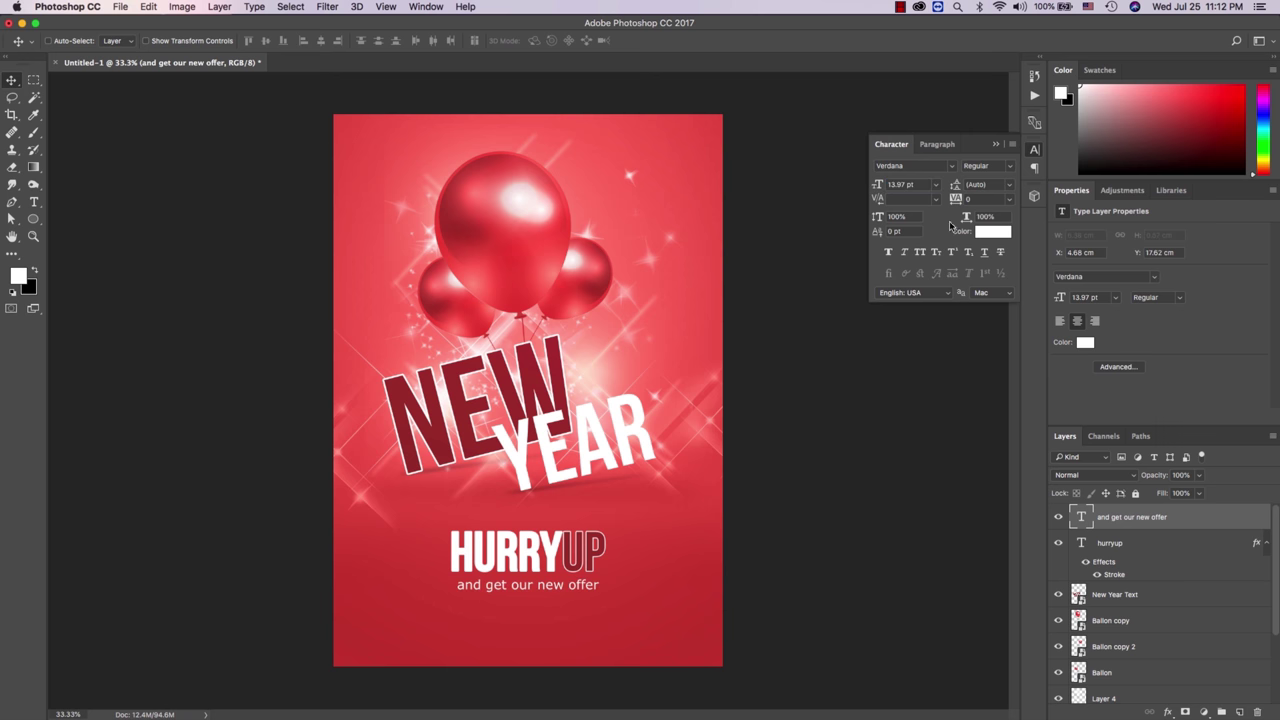
pyautogui.click(889, 253)
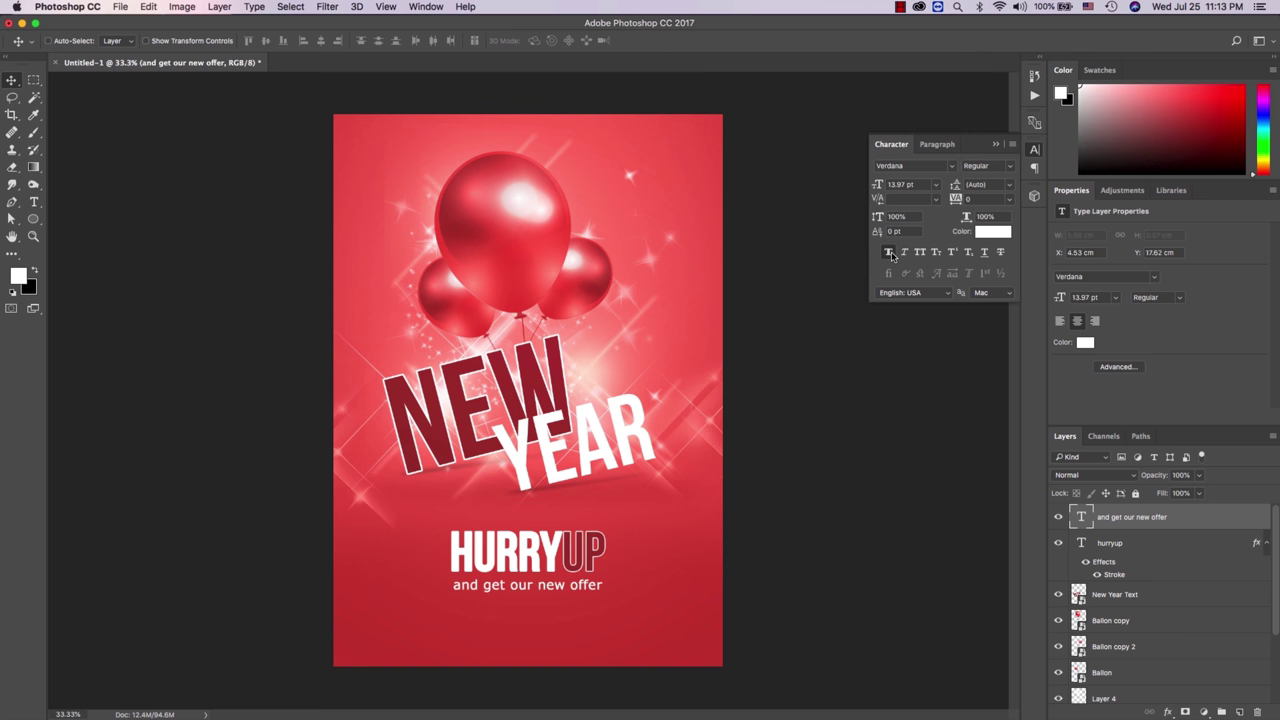
pyautogui.click(890, 253)
pyautogui.click(904, 253)
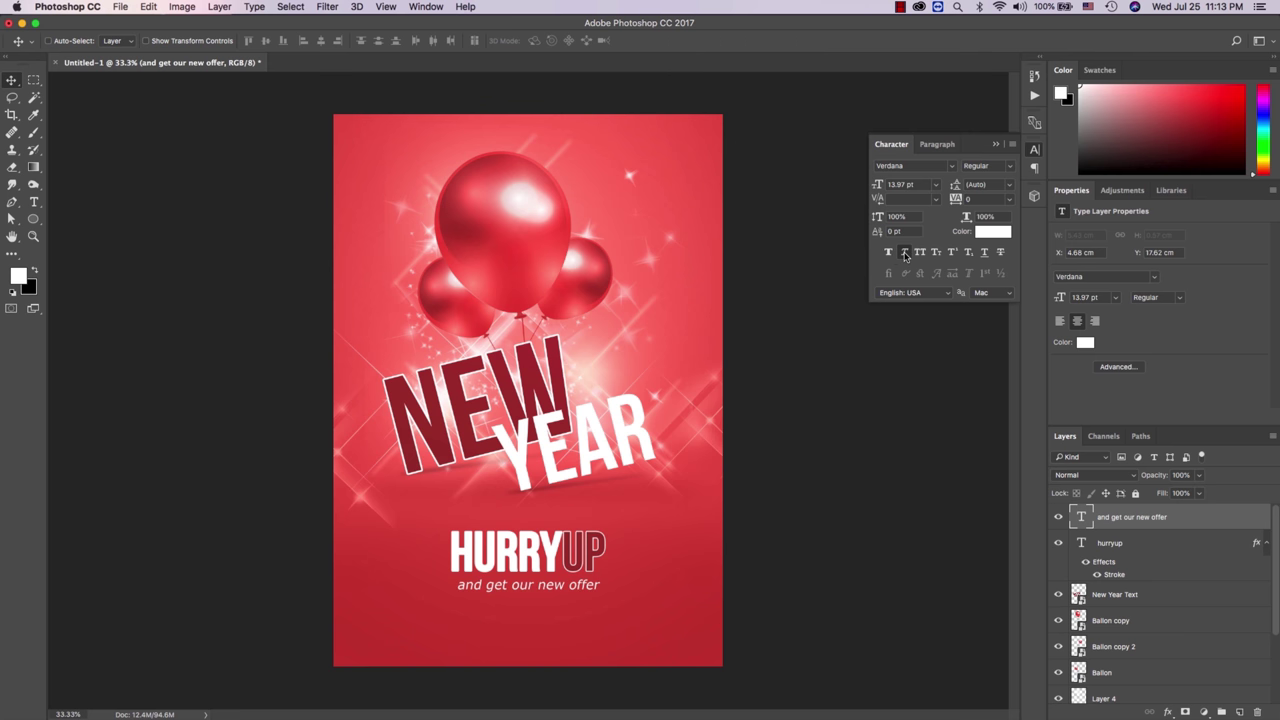
pyautogui.click(936, 253)
pyautogui.click(938, 255)
pyautogui.click(937, 254)
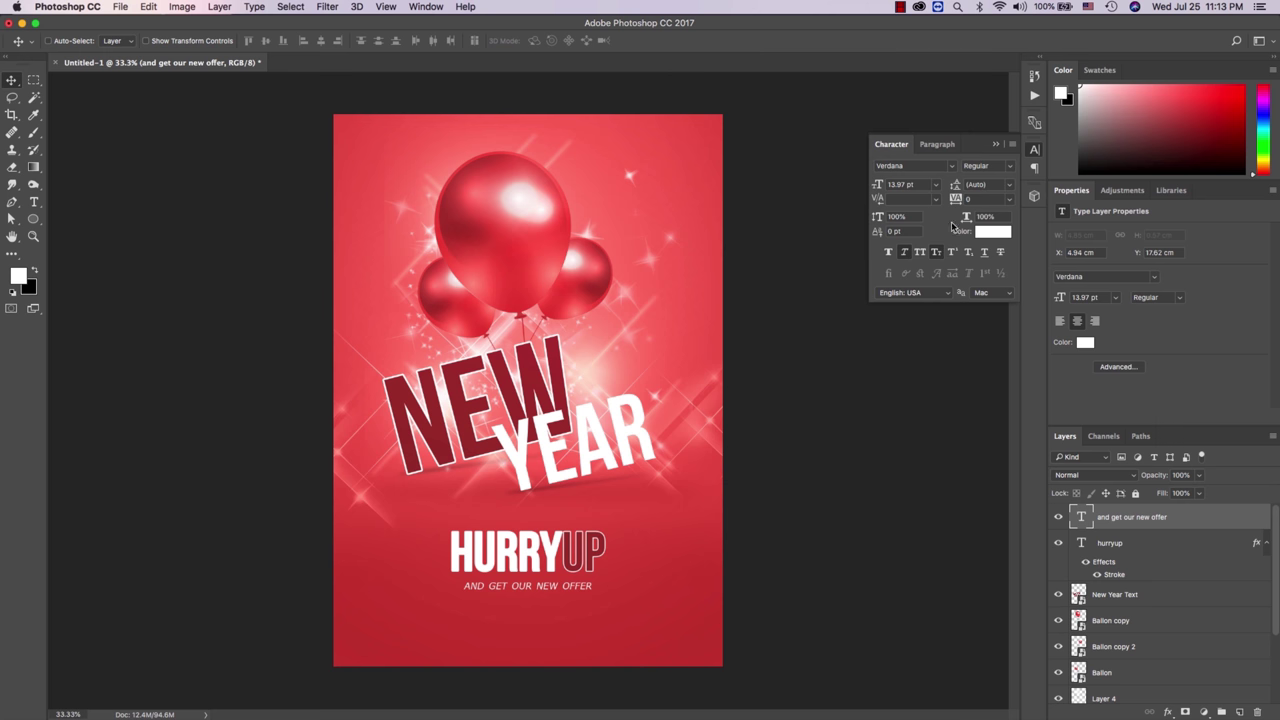
# Step: Set the tagline's letter spacing to 360 and nudge it slightly up
pyautogui.click(958, 200)
pyautogui.write('360')
pyautogui.press('Return')
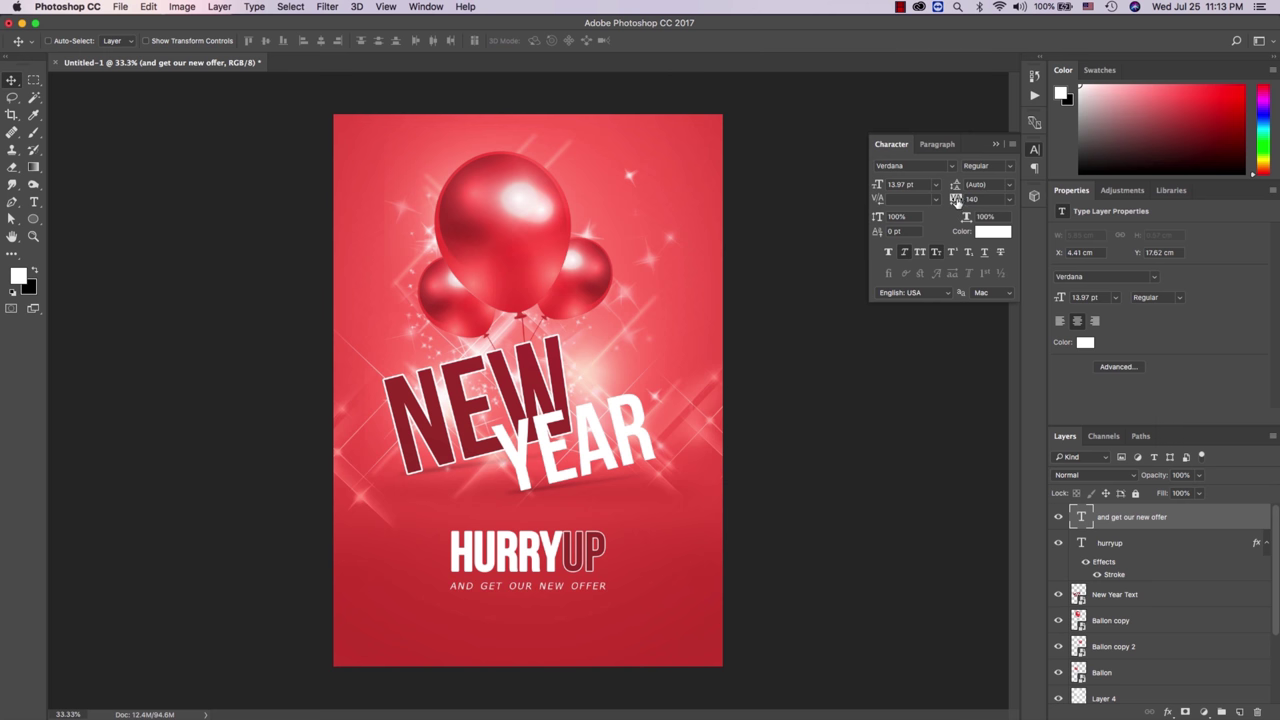
pyautogui.moveTo(610, 584); pyautogui.dragTo(605, 578)
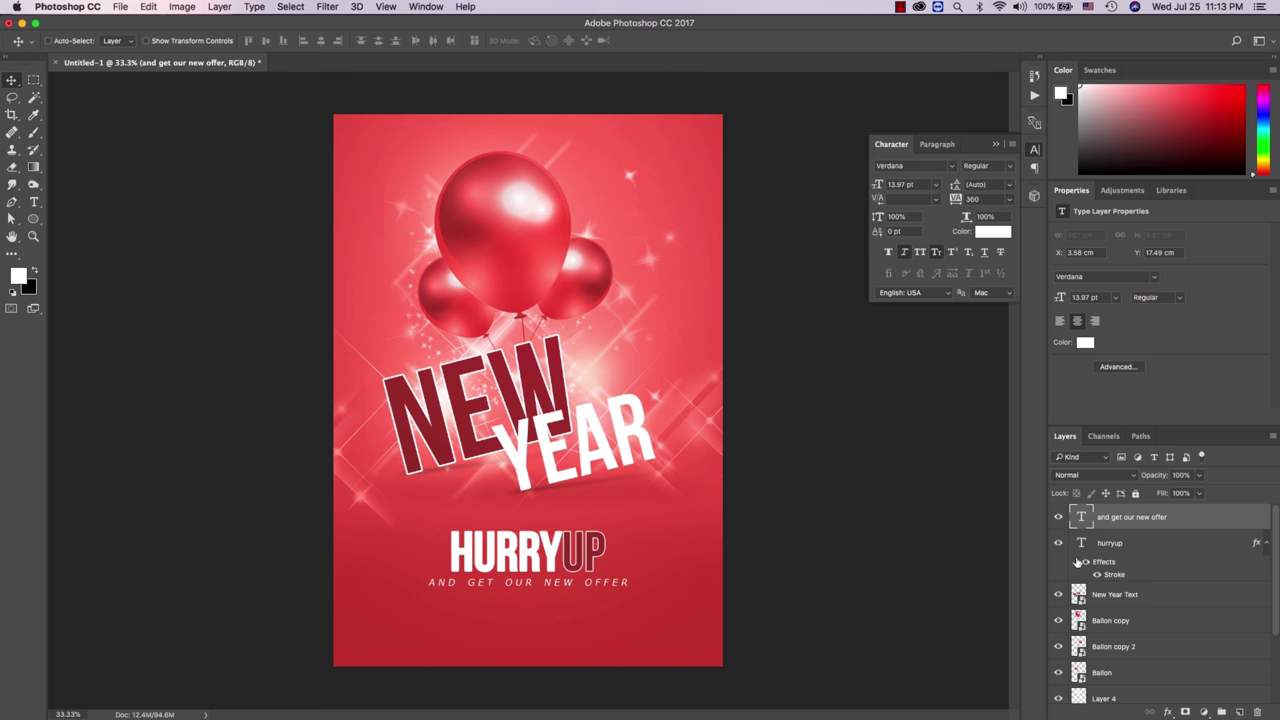
pyautogui.click(1266, 544)
pyautogui.keyDown('shift'); pyautogui.click(1169, 544); pyautogui.keyUp('shift')
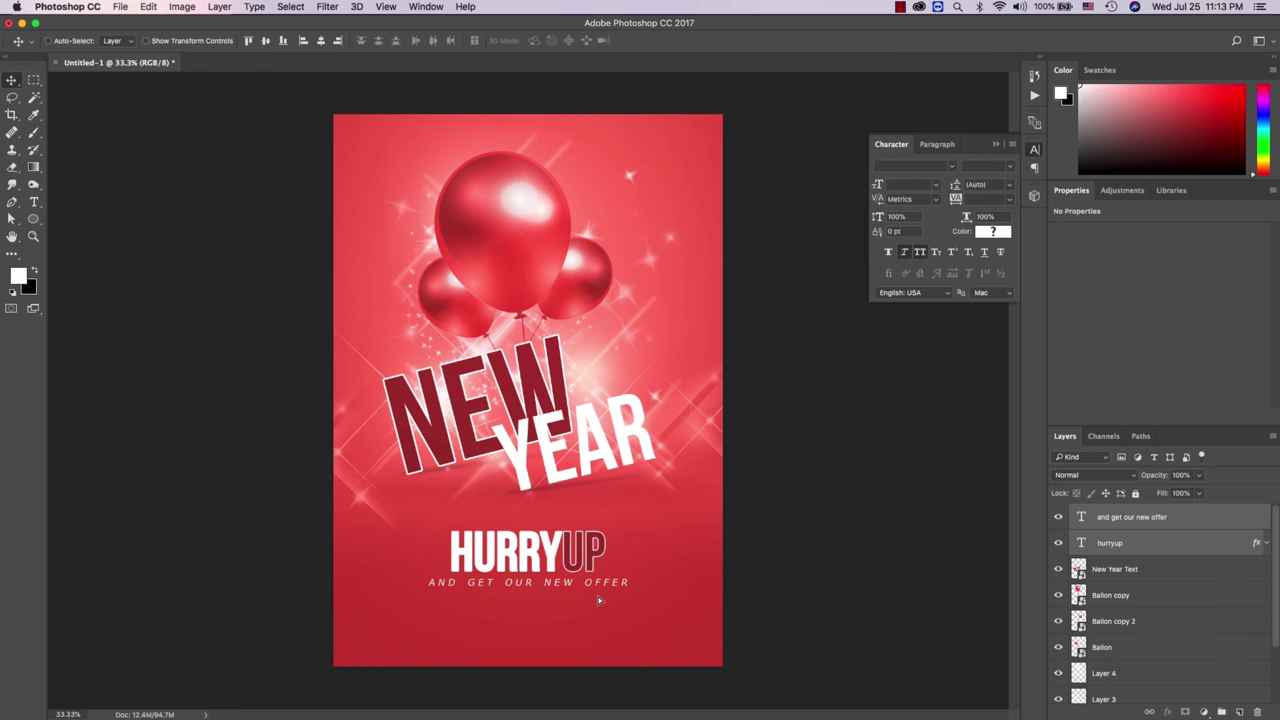
# Step: Scale HURRYUP and the tagline down together
pyautogui.hotkey('ctrl', 't')
pyautogui.moveTo(632, 590)
pyautogui.mouseDown()
pyautogui.moveTo(590, 584)
pyautogui.moveTo(516, 609)
pyautogui.mouseUp()
pyautogui.press('Return')
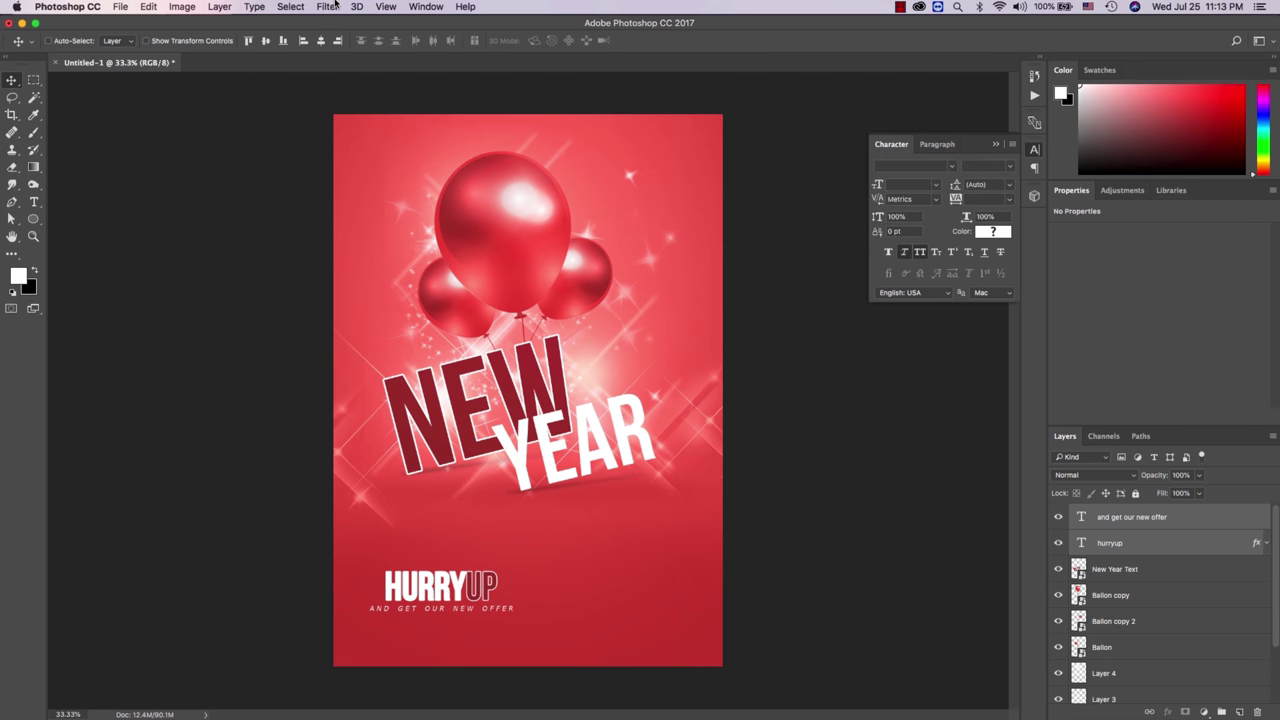
# Step: Left-align the tagline with HURRY UP and move both lines lower and more central
pyautogui.click(248, 42)
pyautogui.press('t')
pyautogui.click(406, 41)
pyautogui.press('v')
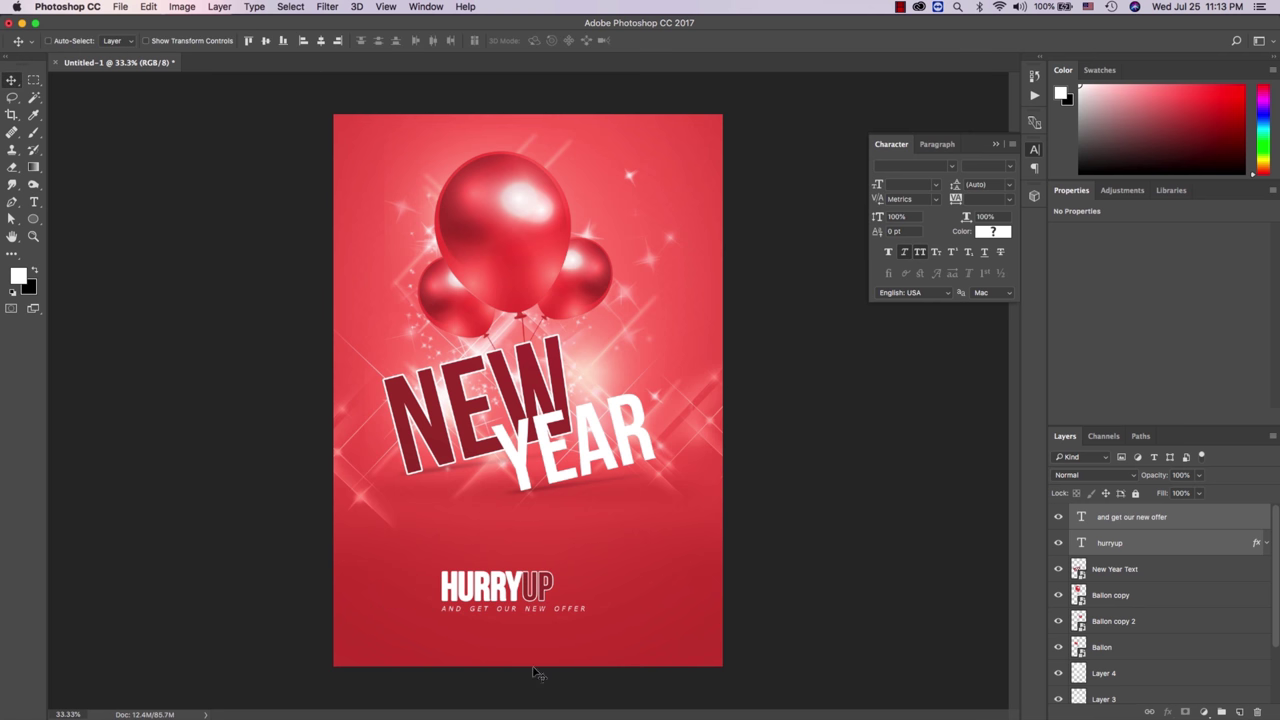
pyautogui.moveTo(509, 620)
pyautogui.mouseDown()
pyautogui.moveTo(466, 638)
pyautogui.moveTo(561, 606)
pyautogui.mouseUp()
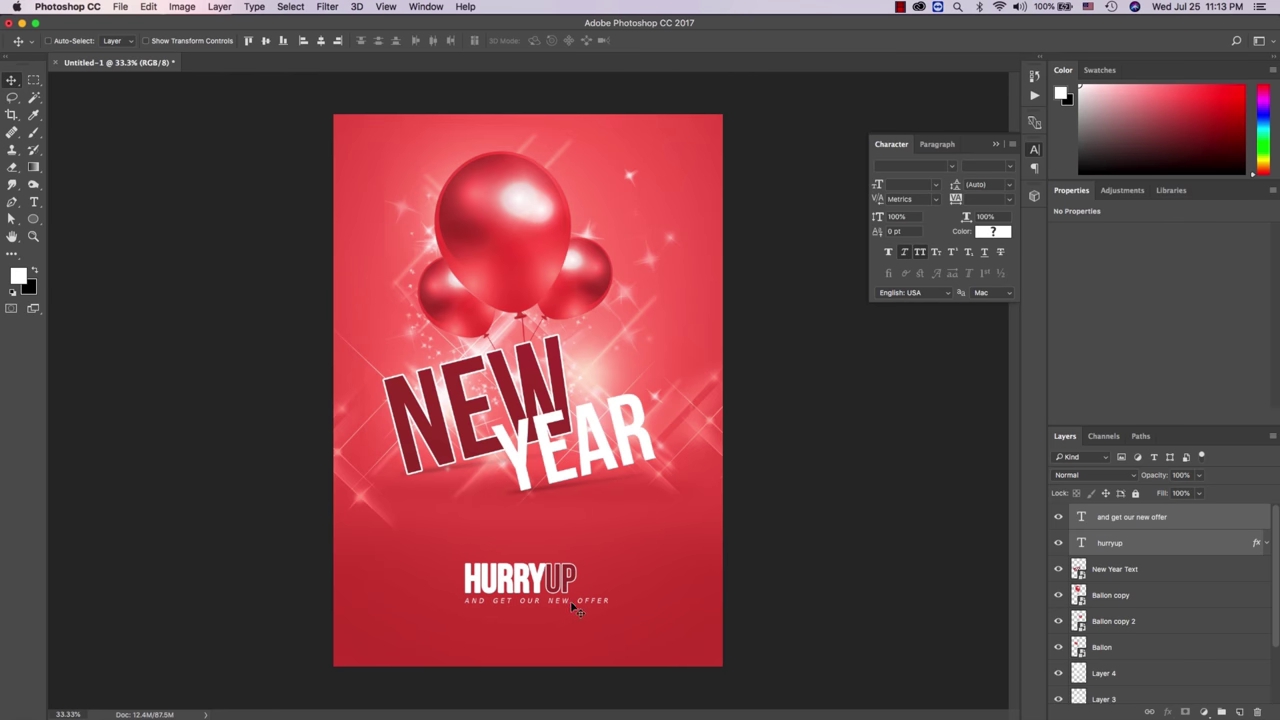
pyautogui.press('z')
pyautogui.click(560, 606)
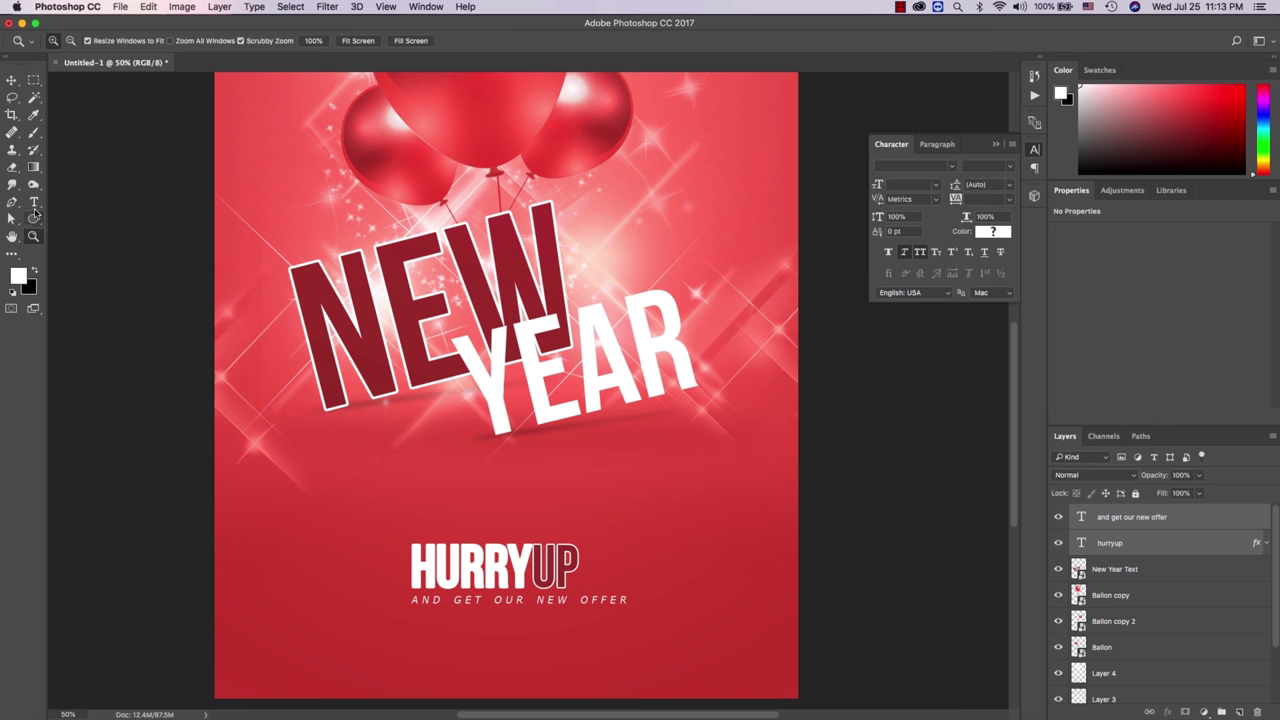
pyautogui.click(33, 202)
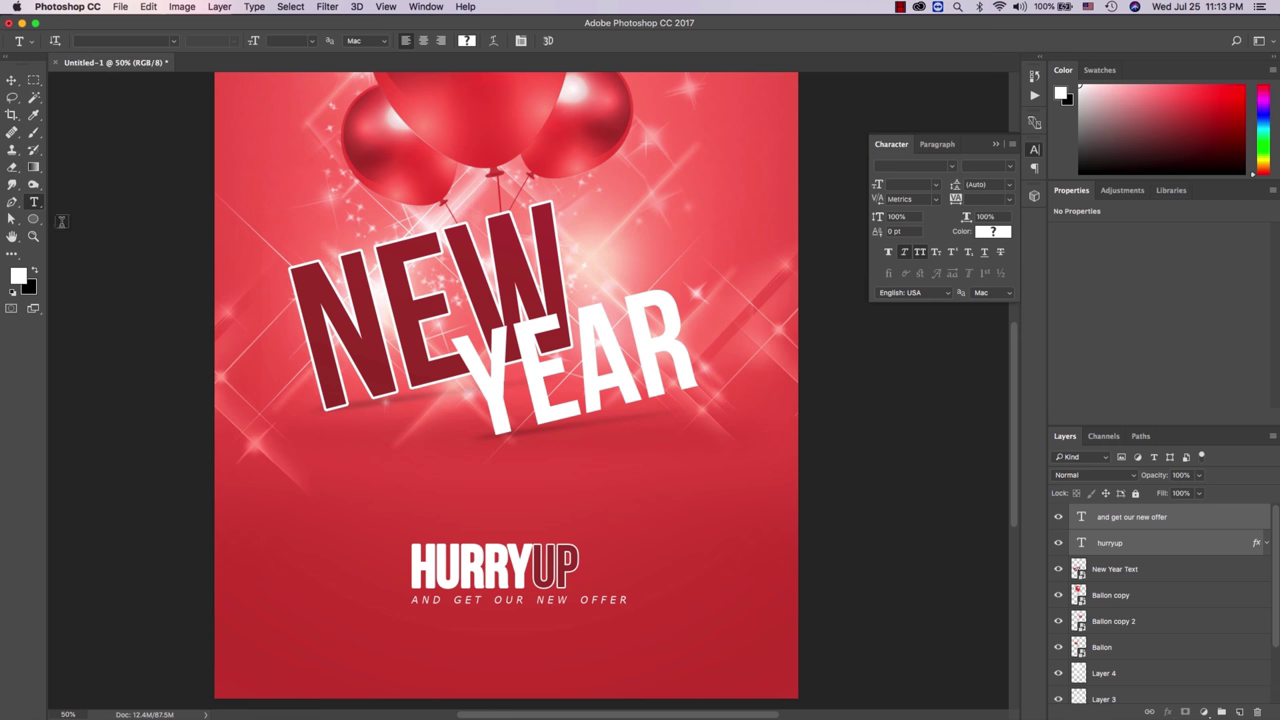
# Step: Add a 25% text layer with letter spacing 0, enlarged to about 43 pt
pyautogui.click(354, 533)
pyautogui.write('25%')
pyautogui.hotkey('ctrl', 'Return')
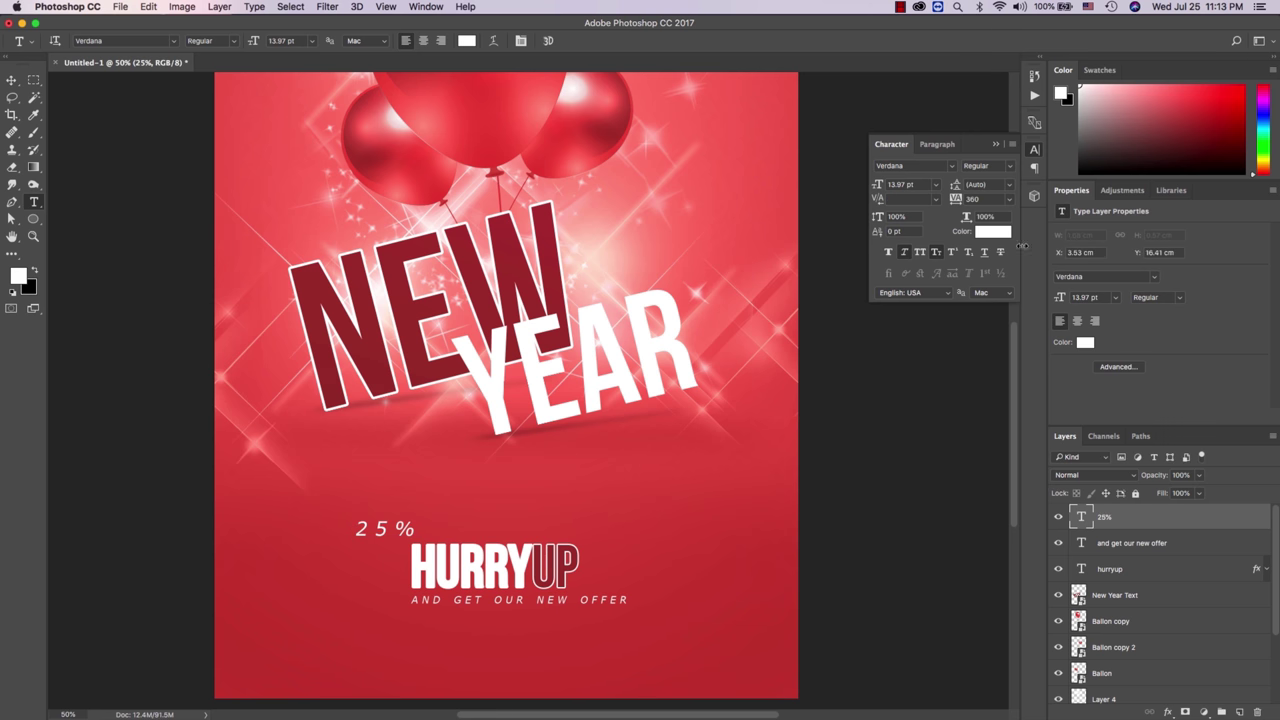
pyautogui.click(1006, 200)
pyautogui.click(985, 279)
pyautogui.moveTo(880, 186); pyautogui.dragTo(887, 189)
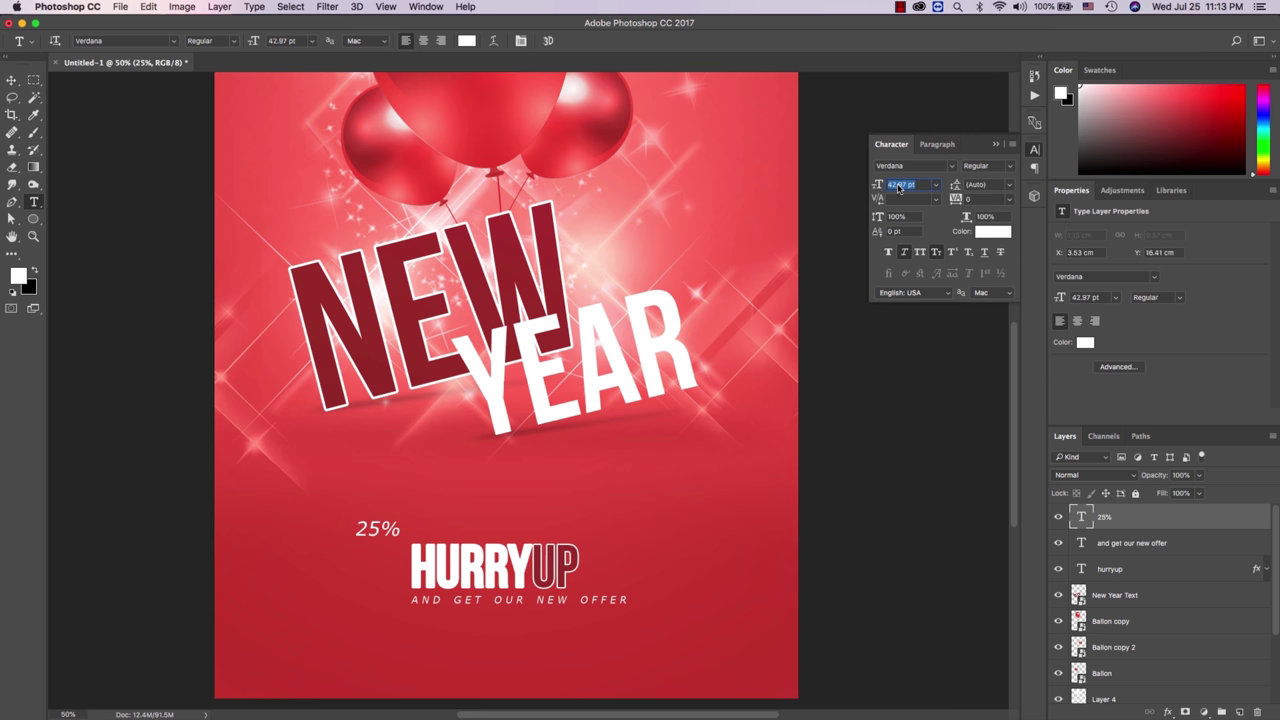
# Step: Place 25% right of HURRY UP at 73.97 pt and shift the whole offer group left
pyautogui.press('v')
pyautogui.moveTo(428, 513); pyautogui.dragTo(648, 564)
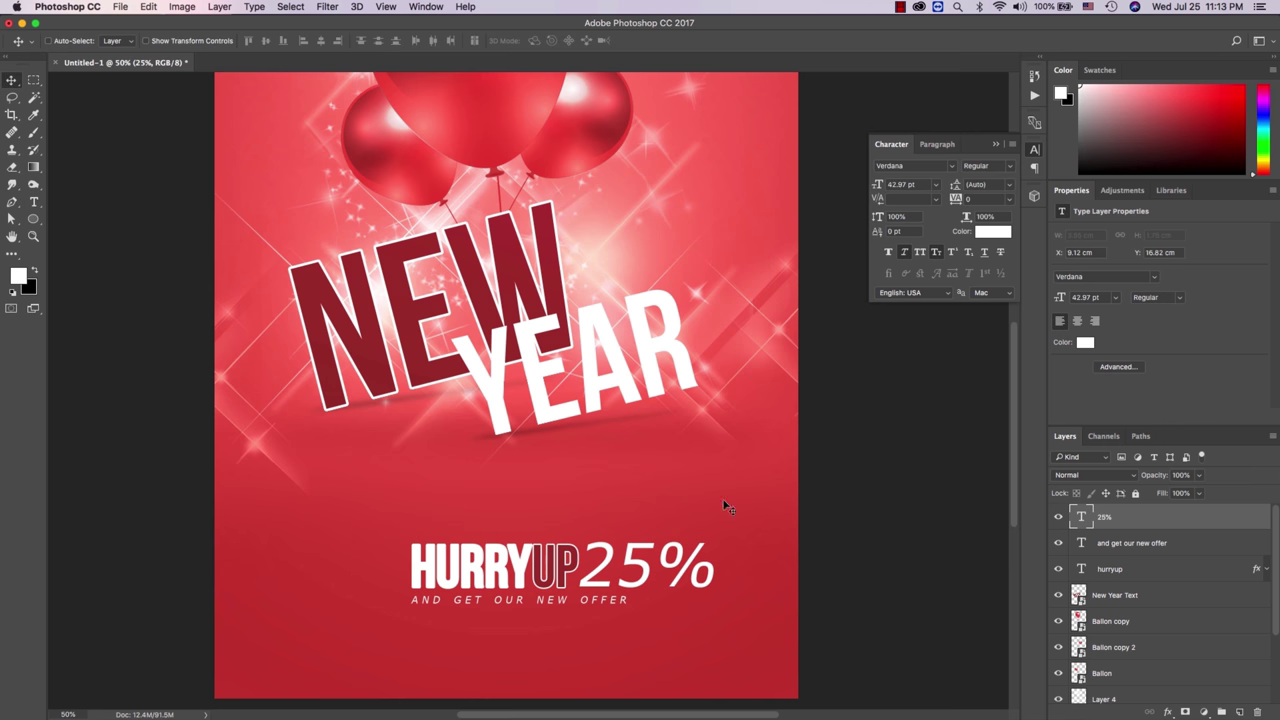
pyautogui.moveTo(883, 192); pyautogui.dragTo(898, 192)
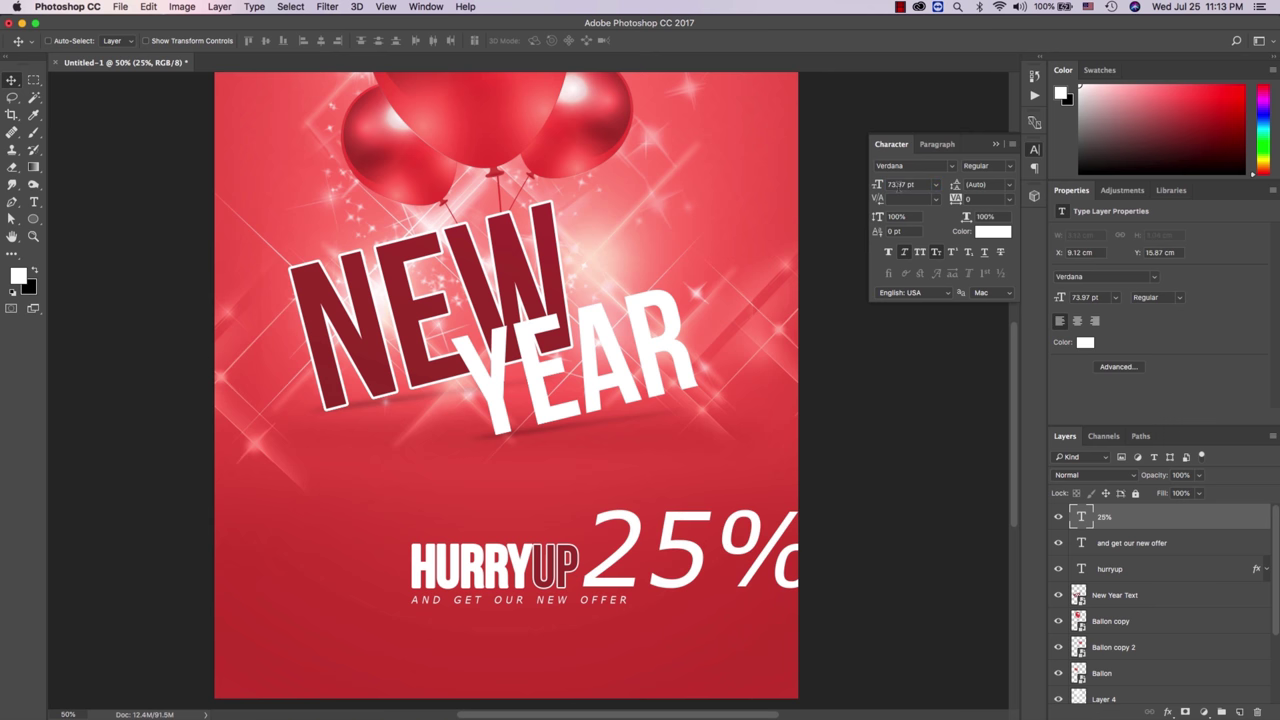
pyautogui.keyDown('shift'); pyautogui.click(1115, 569); pyautogui.keyUp('shift')
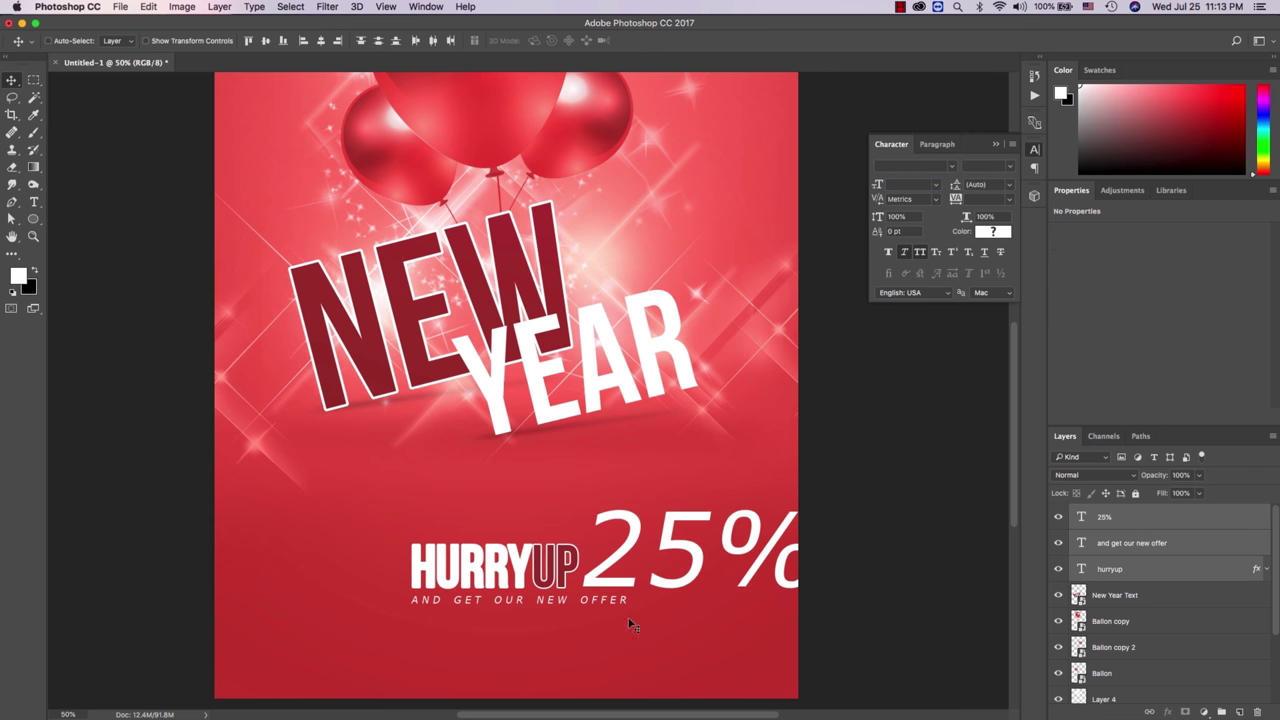
pyautogui.moveTo(626, 625); pyautogui.dragTo(550, 626)
pyautogui.press('z')
pyautogui.keyDown('alt'); pyautogui.click(549, 617); pyautogui.keyUp('alt')
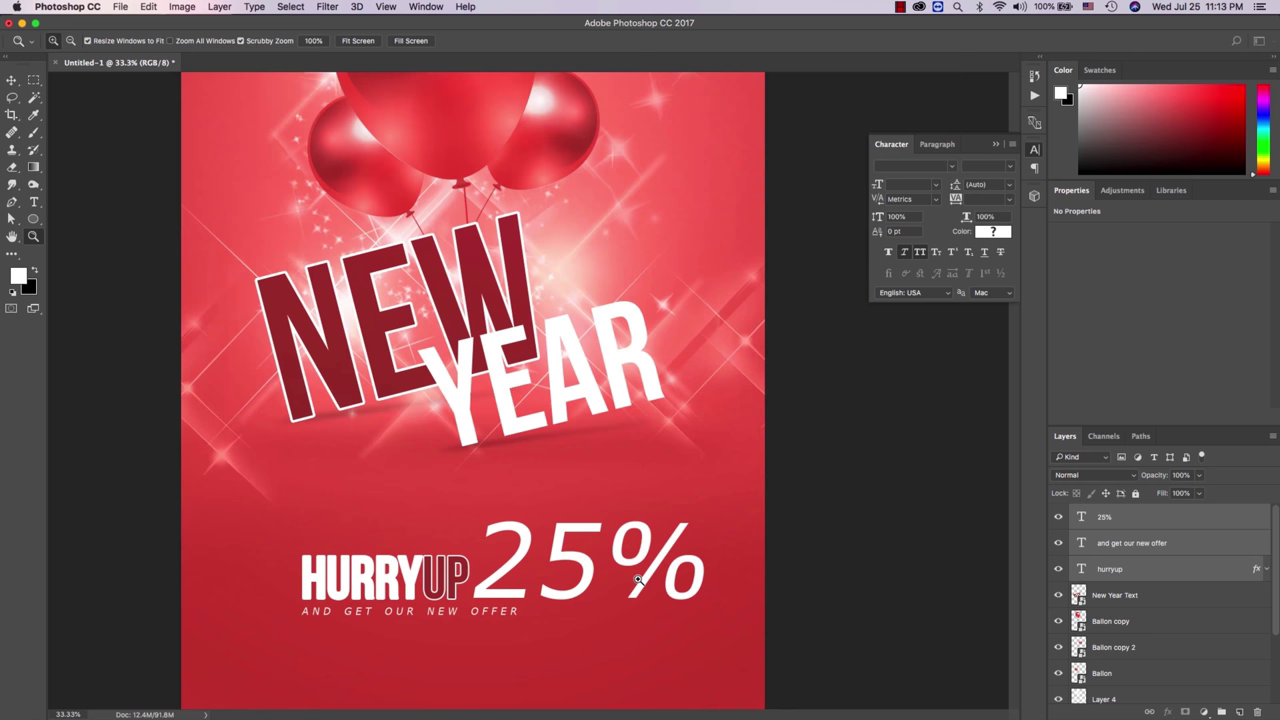
pyautogui.click(637, 580)
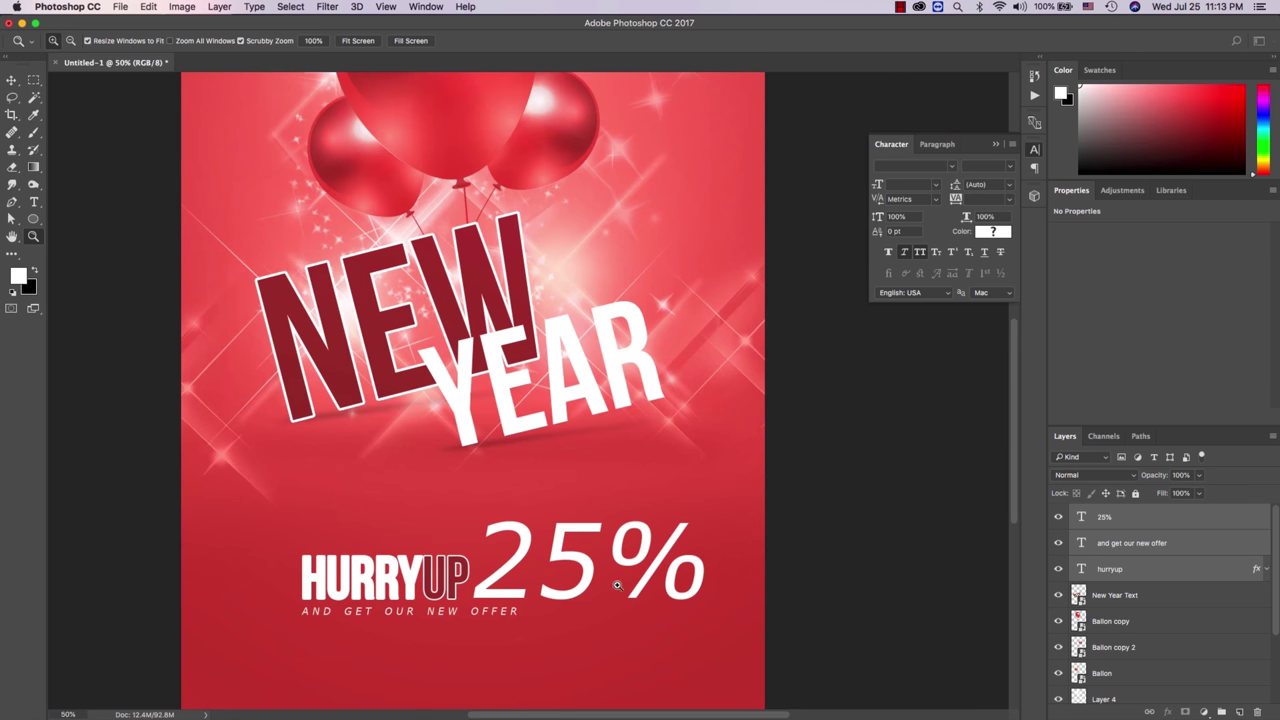
# Step: Step the 25% layer's font through the list until it lands on Hiragino Kaku Gothic Std
pyautogui.press('t')
pyautogui.click(605, 580)
pyautogui.press('Escape')
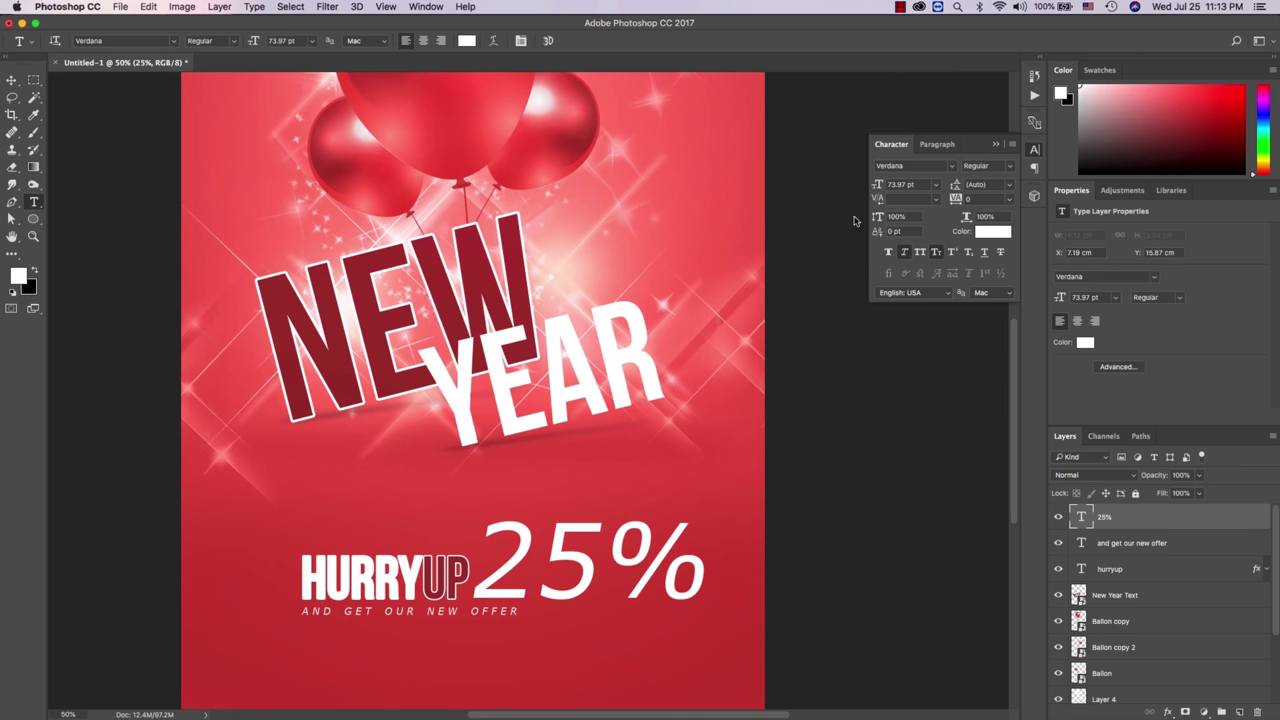
pyautogui.click(890, 165)
pyautogui.press('Down')
pyautogui.press('Down')
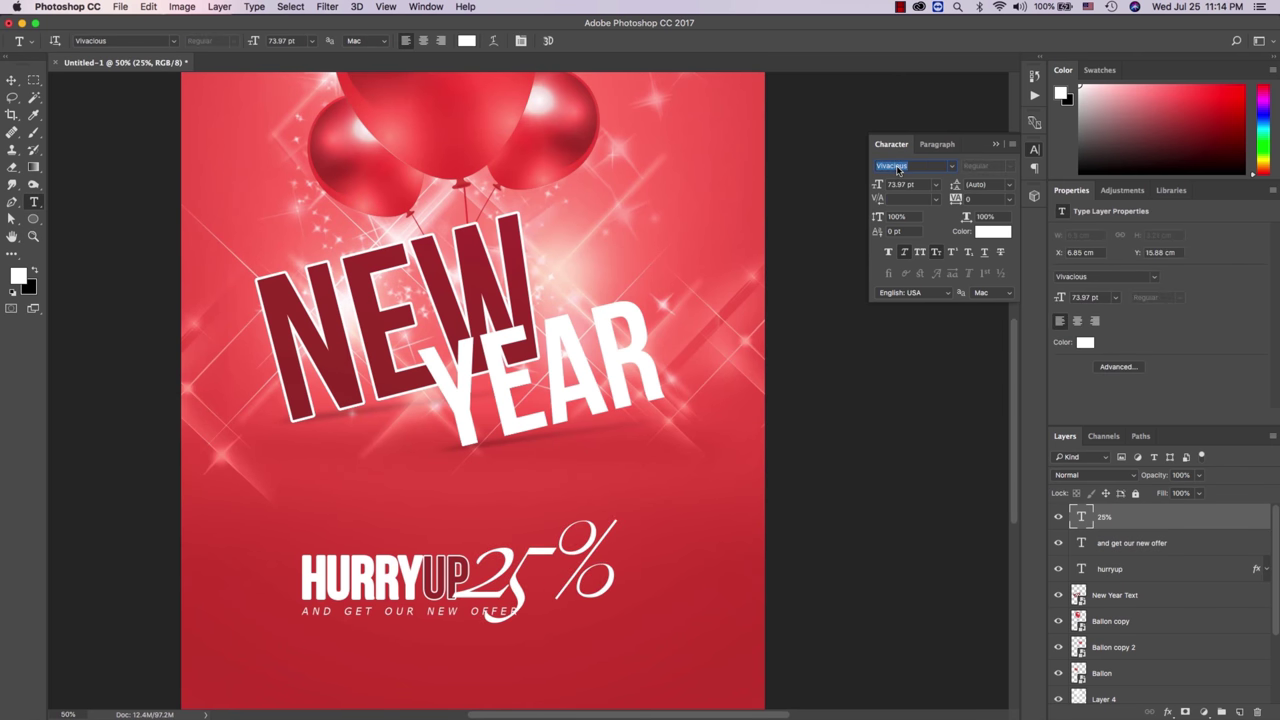
pyautogui.press('Down')
pyautogui.press('Down')
pyautogui.press('Down')
pyautogui.press('Down')
pyautogui.press('Down')
pyautogui.press('Down')
pyautogui.press('Down')
pyautogui.press('Down')
pyautogui.press('Down')
pyautogui.press('Down')
pyautogui.press('Down')
pyautogui.press('Down')
pyautogui.press('Down')
pyautogui.press('Down')
pyautogui.press('Down')
pyautogui.press('Up')
pyautogui.press('Up')
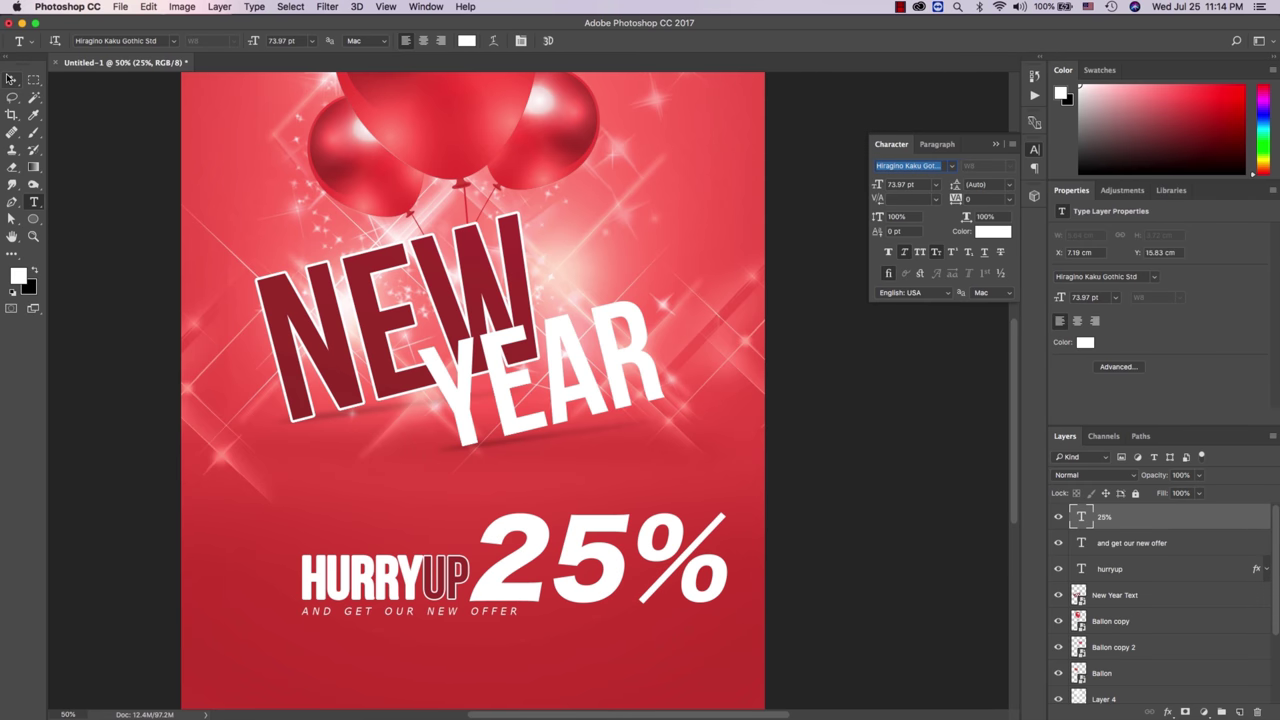
pyautogui.press('z')
pyautogui.hotkey('ctrl', '-')
pyautogui.hotkey('ctrl', '-')
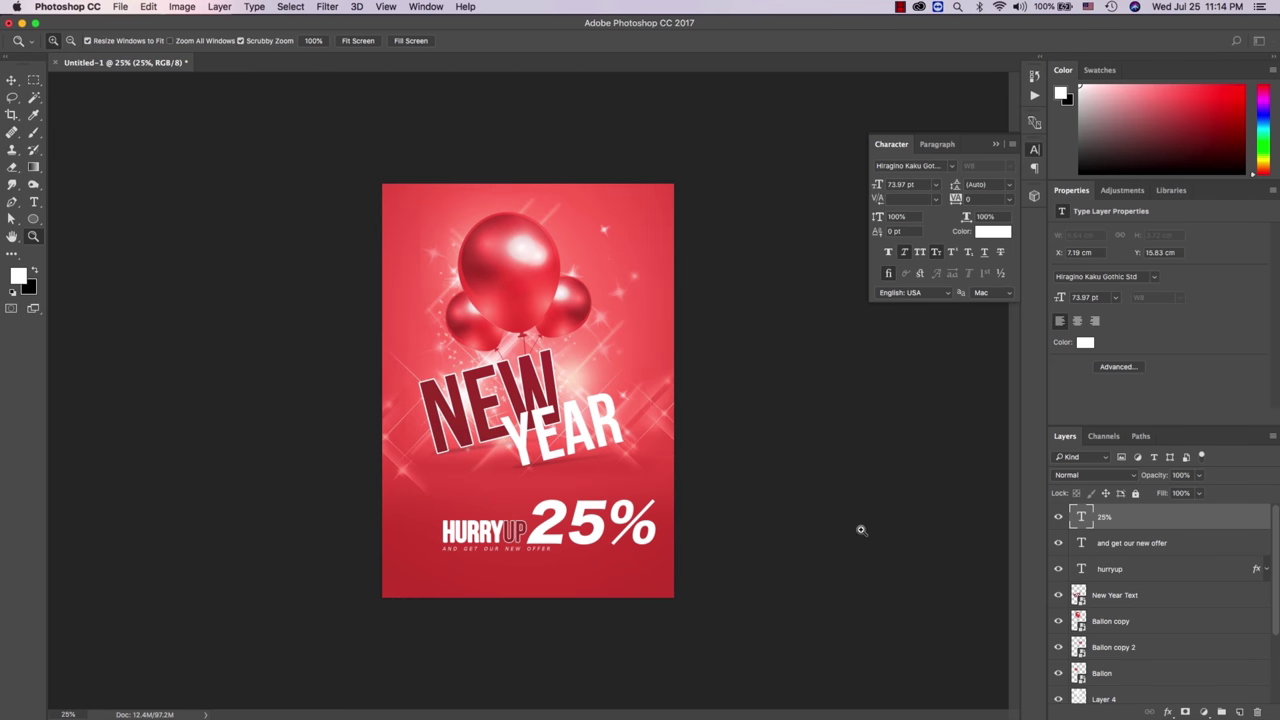
pyautogui.hotkey('ctrl', '+')
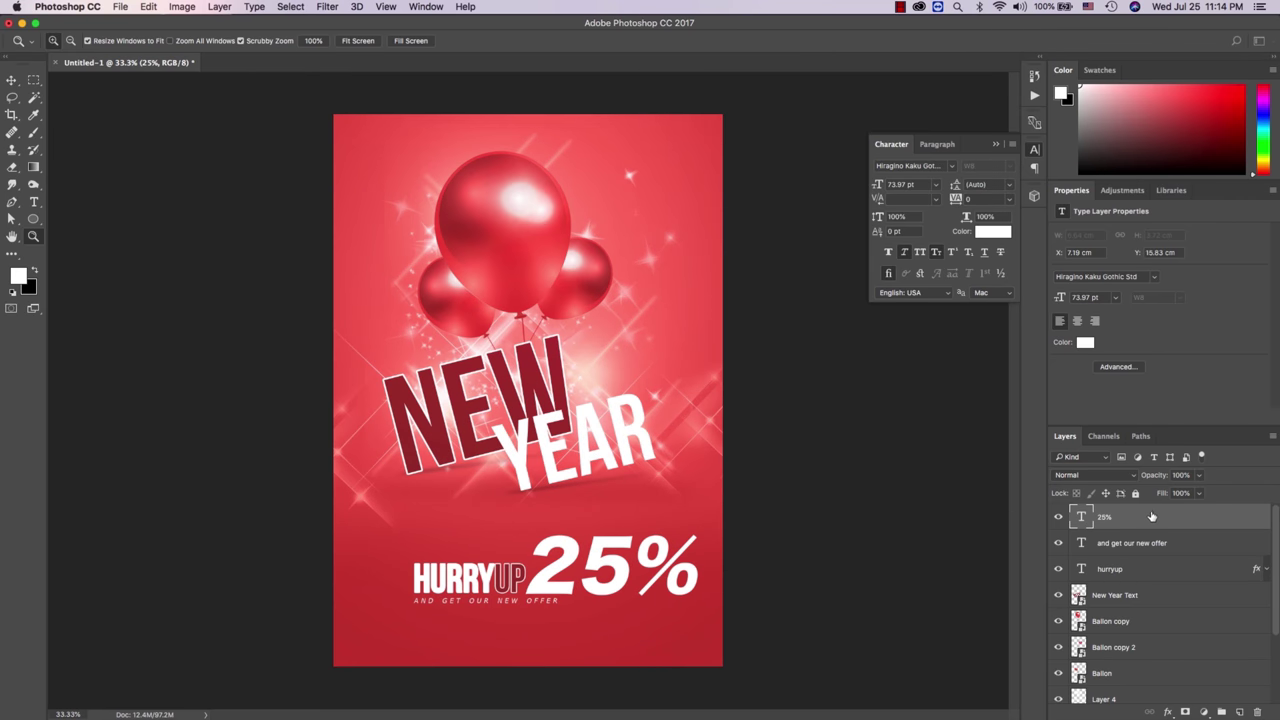
# Step: Move 25% above HURRY UP and scale it down to about two-thirds size
pyautogui.press('v')
pyautogui.moveTo(706, 592); pyautogui.dragTo(588, 560)
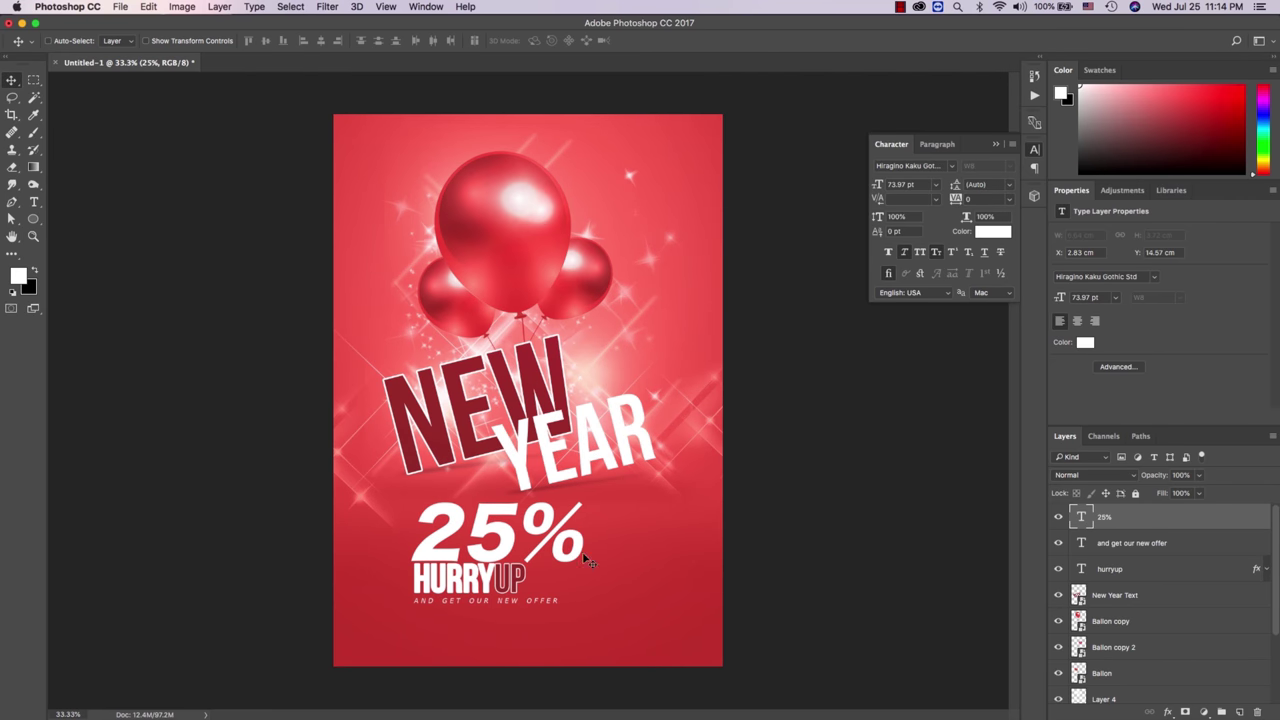
pyautogui.hotkey('ctrl', 't')
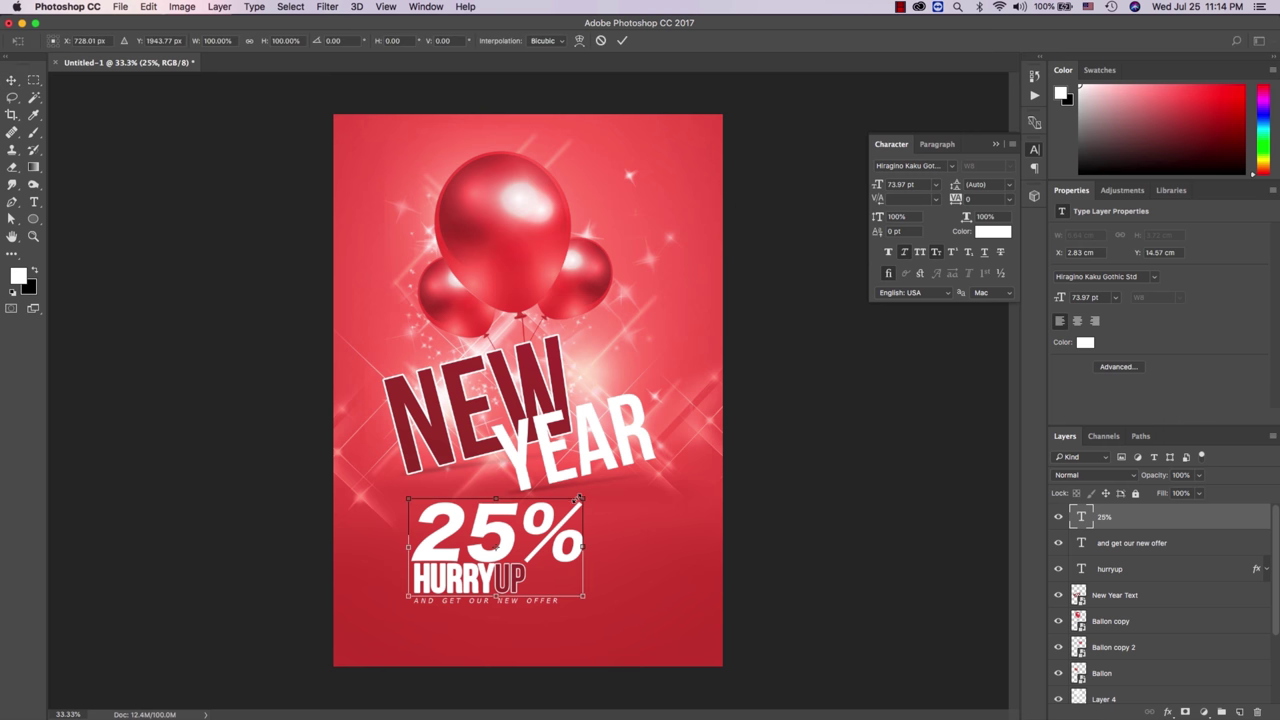
pyautogui.moveTo(585, 496); pyautogui.dragTo(516, 511)
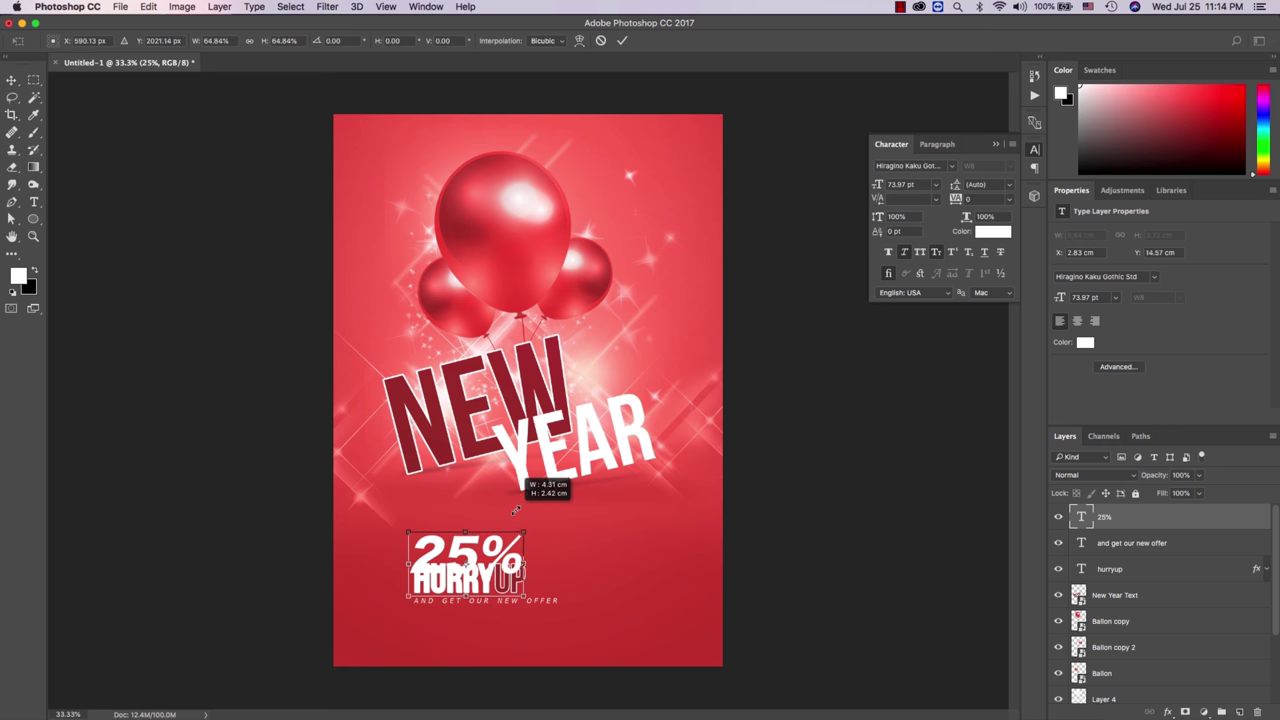
pyautogui.press('Return')
pyautogui.hotkey('shift', 'Up')
pyautogui.hotkey('shift', 'Up')
pyautogui.hotkey('shift', 'Up')
pyautogui.press('z')
pyautogui.click(506, 541)
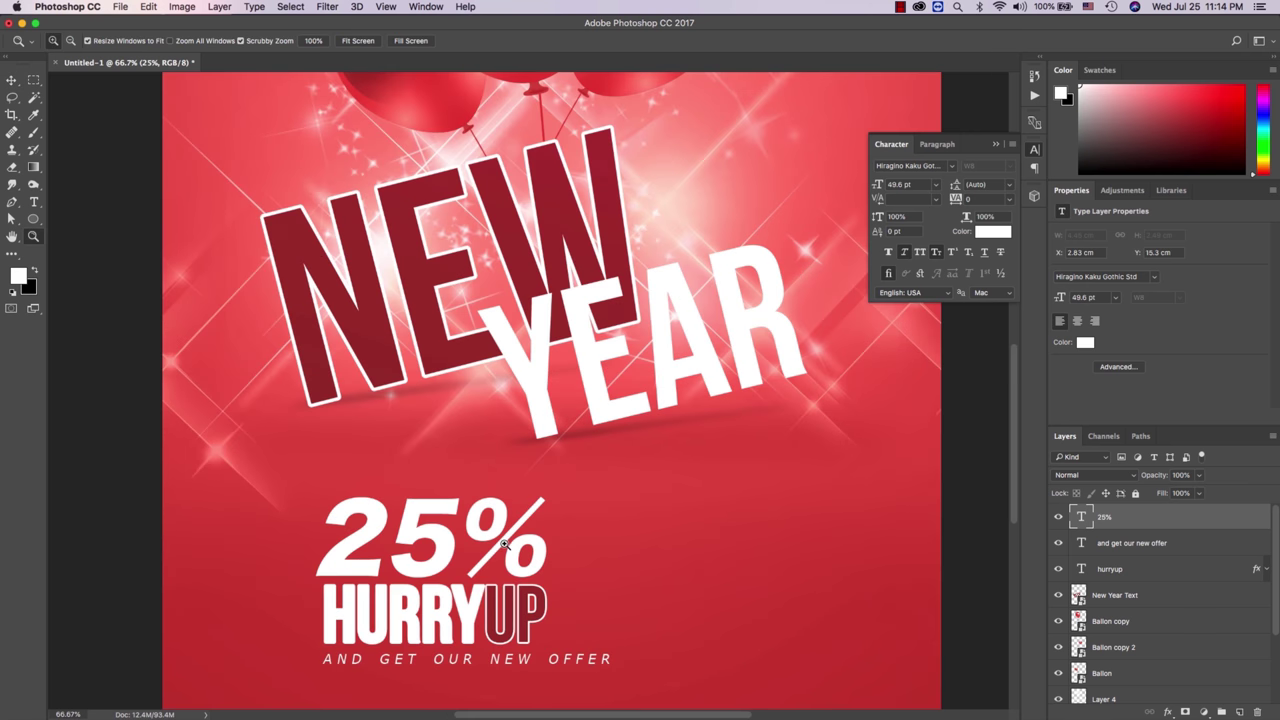
# Step: Centre the 25%, HURRY UP and tagline block horizontally on the poster
pyautogui.keyDown('shift'); pyautogui.click(1162, 569); pyautogui.keyUp('shift')
pyautogui.press('t')
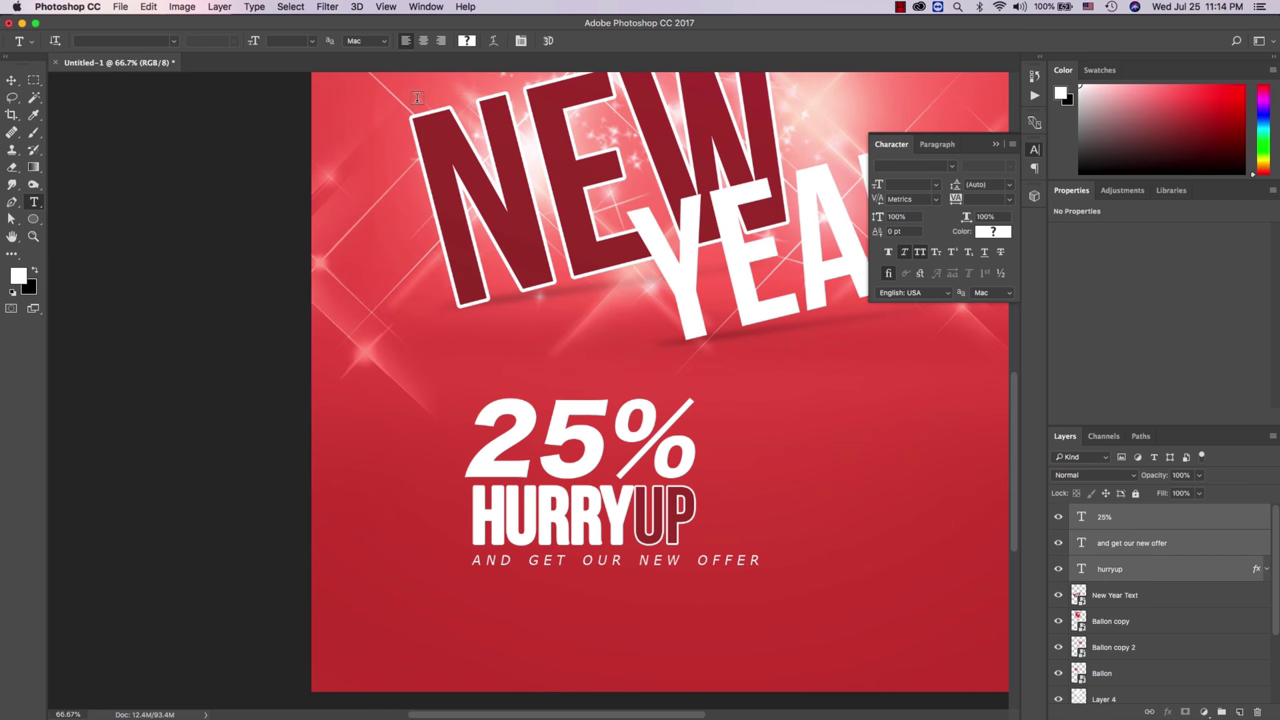
pyautogui.moveTo(754, 494); pyautogui.dragTo(640, 494)
pyautogui.hotkey('ctrl', '-')
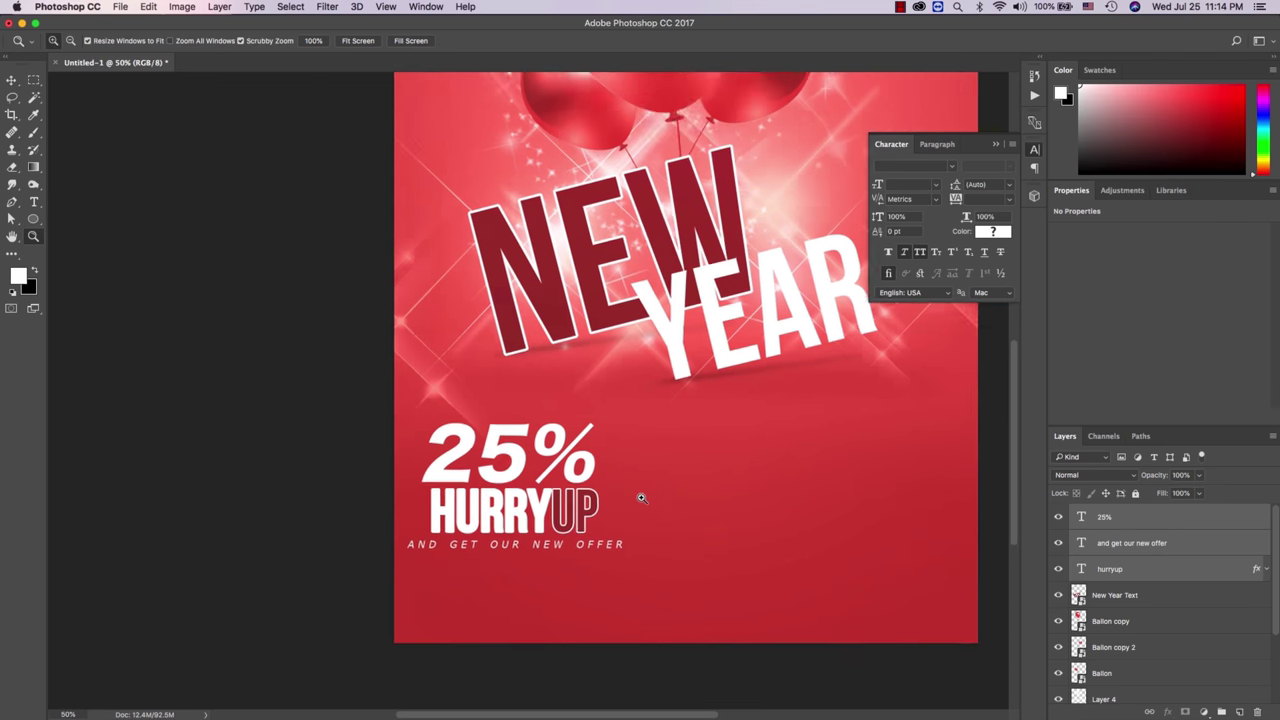
pyautogui.moveTo(363, 541); pyautogui.dragTo(535, 541)
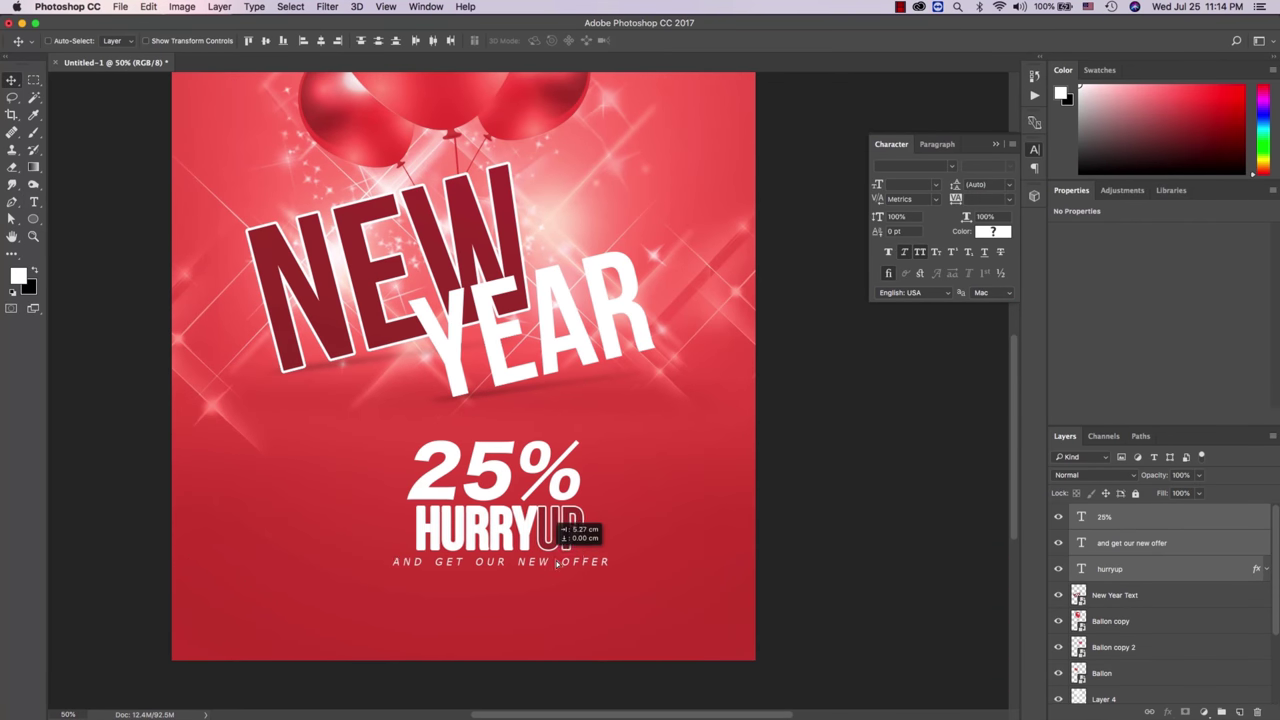
pyautogui.press('z')
pyautogui.keyDown('alt'); pyautogui.click(499, 560); pyautogui.keyUp('alt')
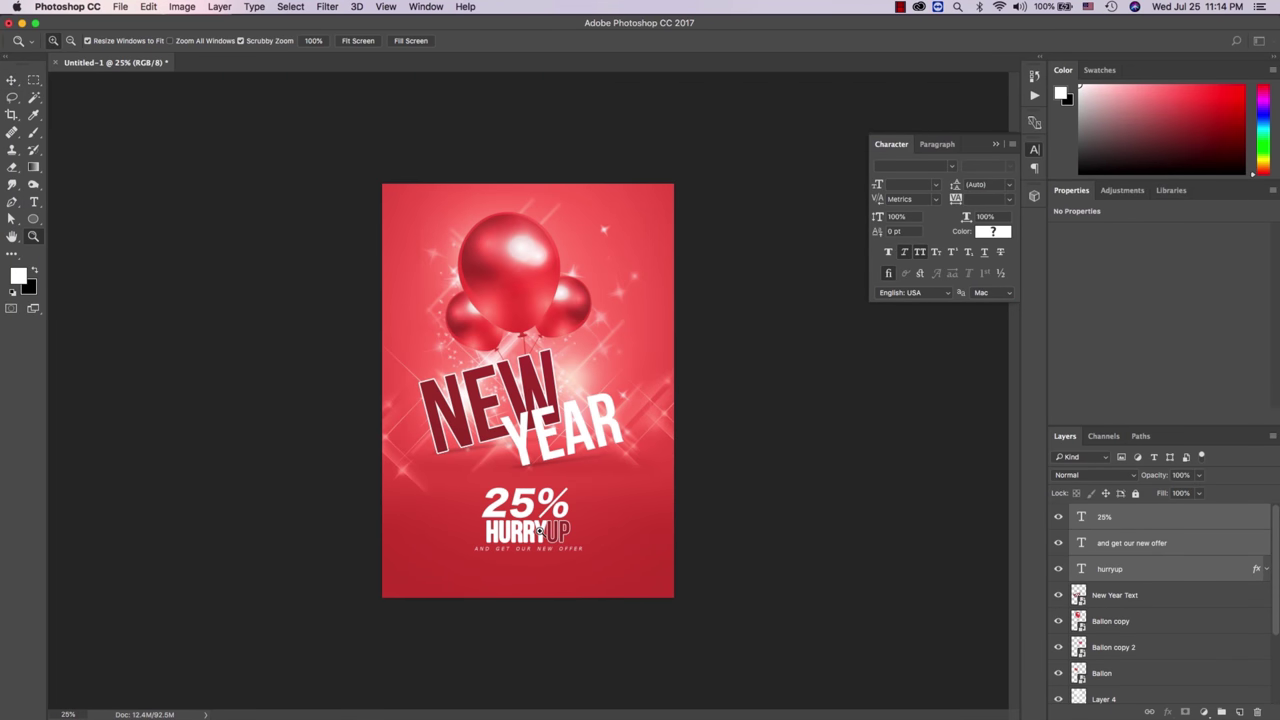
pyautogui.click(536, 517)
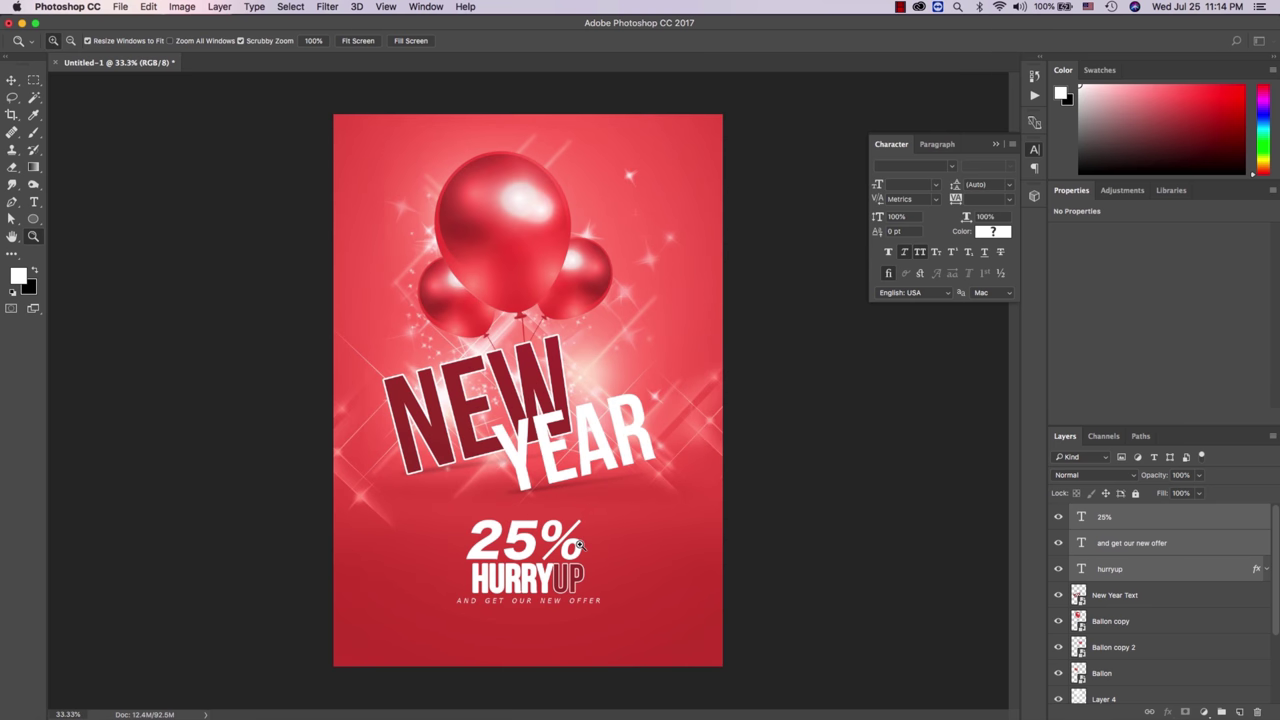
pyautogui.press('t')
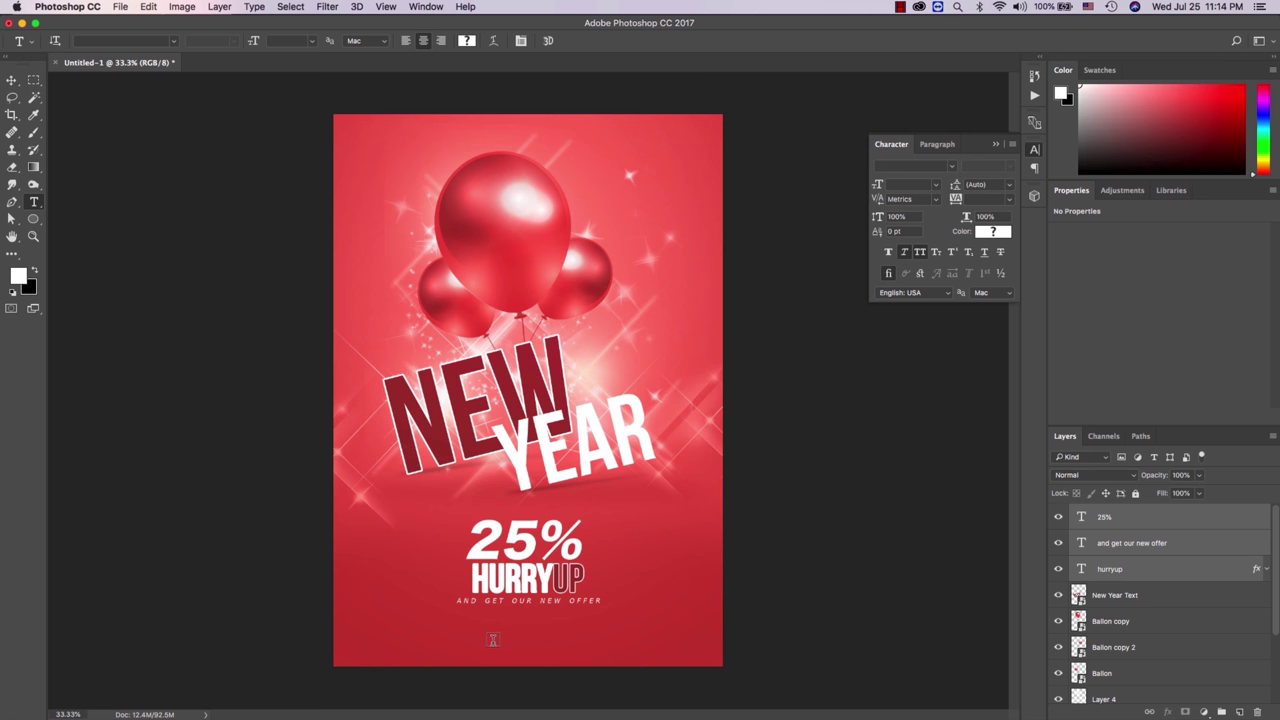
pyautogui.click(577, 668)
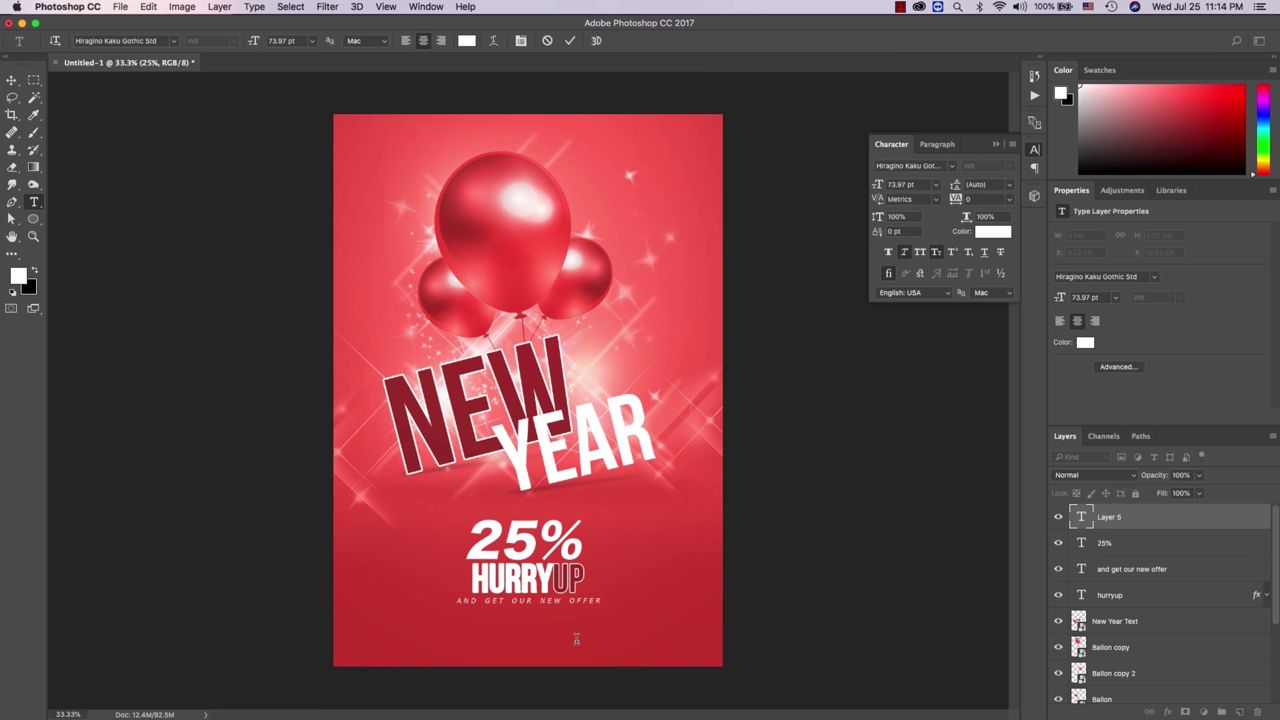
# Step: Type #NEWproduct below the offer text and reduce its font size
pyautogui.write('#NEW')
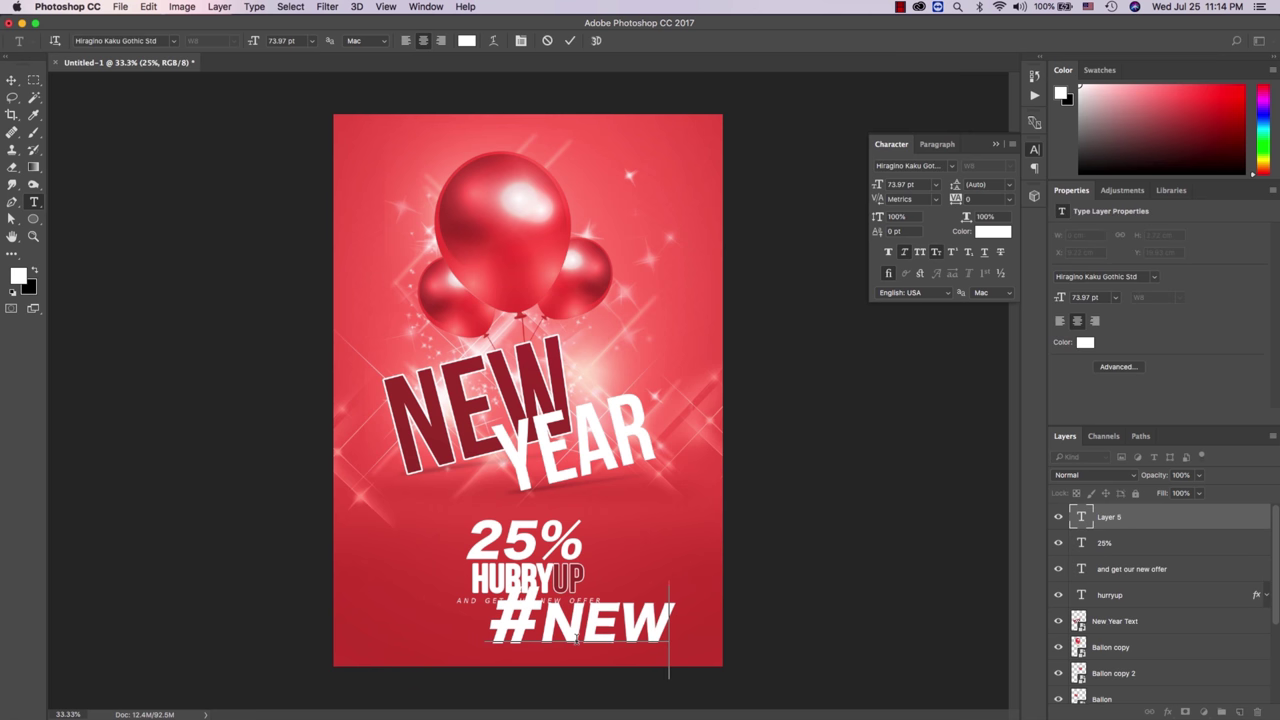
pyautogui.write('prod')
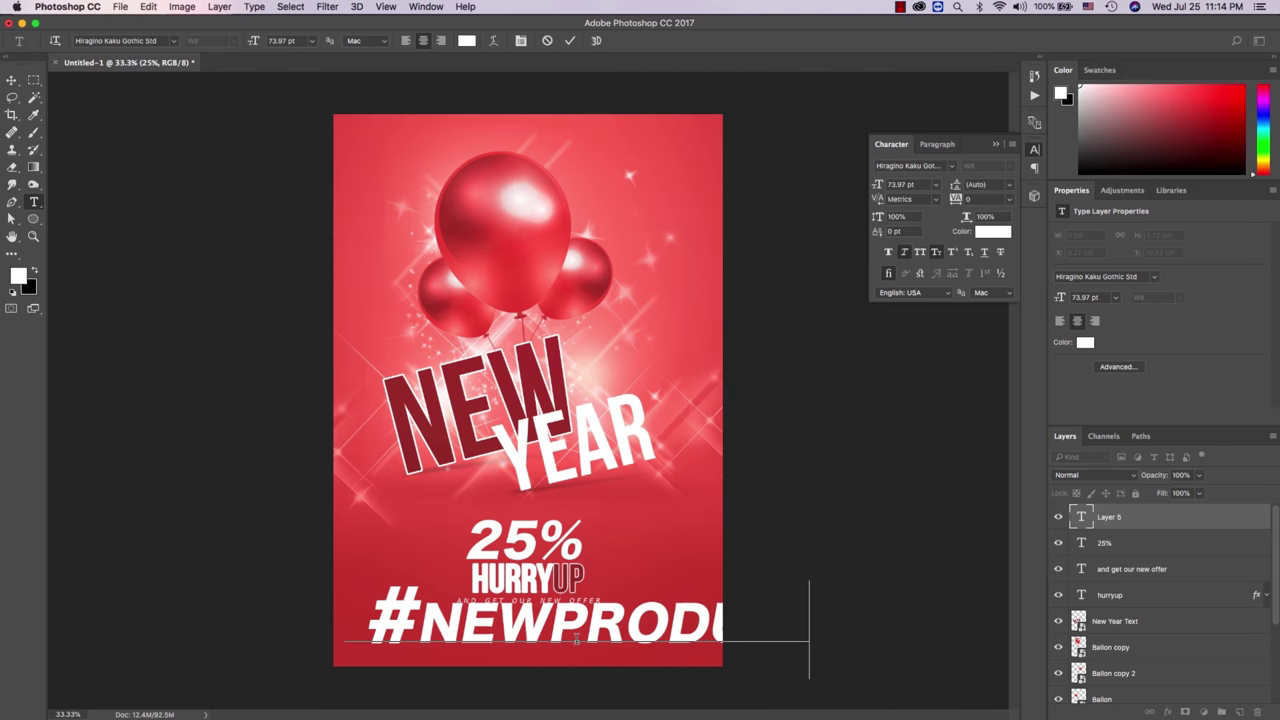
pyautogui.write('uct')
pyautogui.press('super+Return')
pyautogui.moveTo(880, 190); pyautogui.dragTo(874, 190)
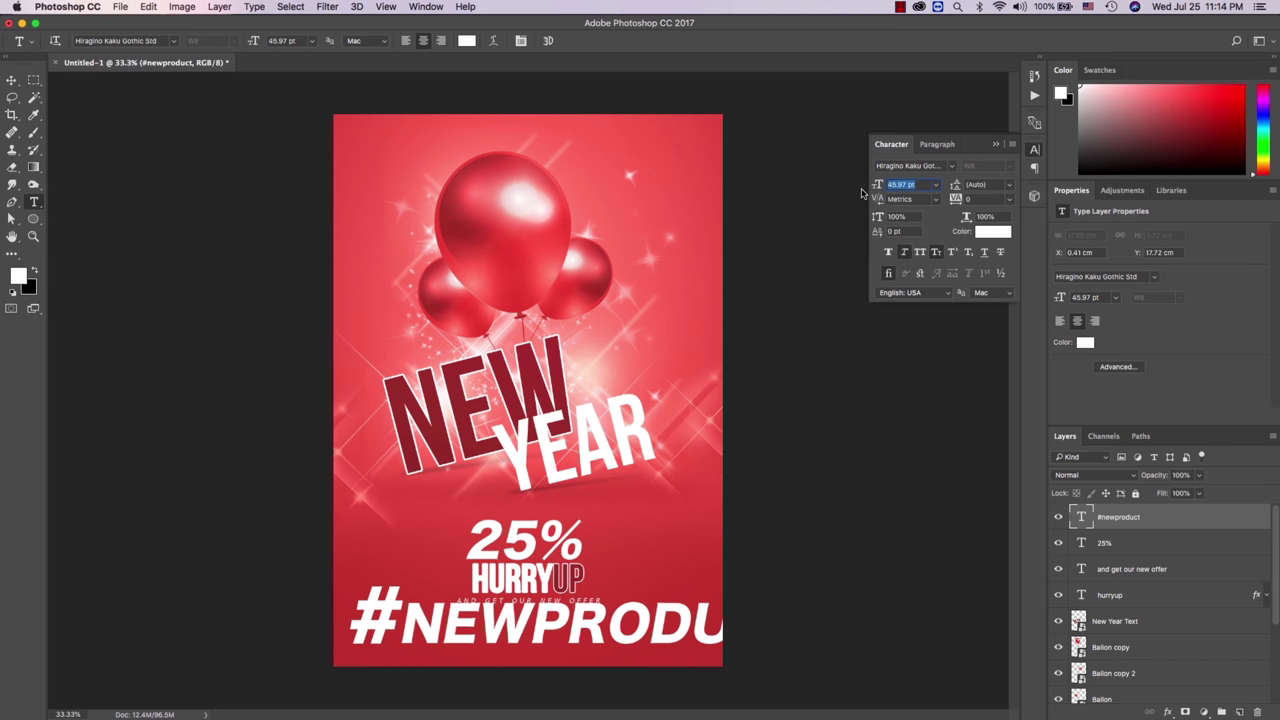
pyautogui.press('Return')
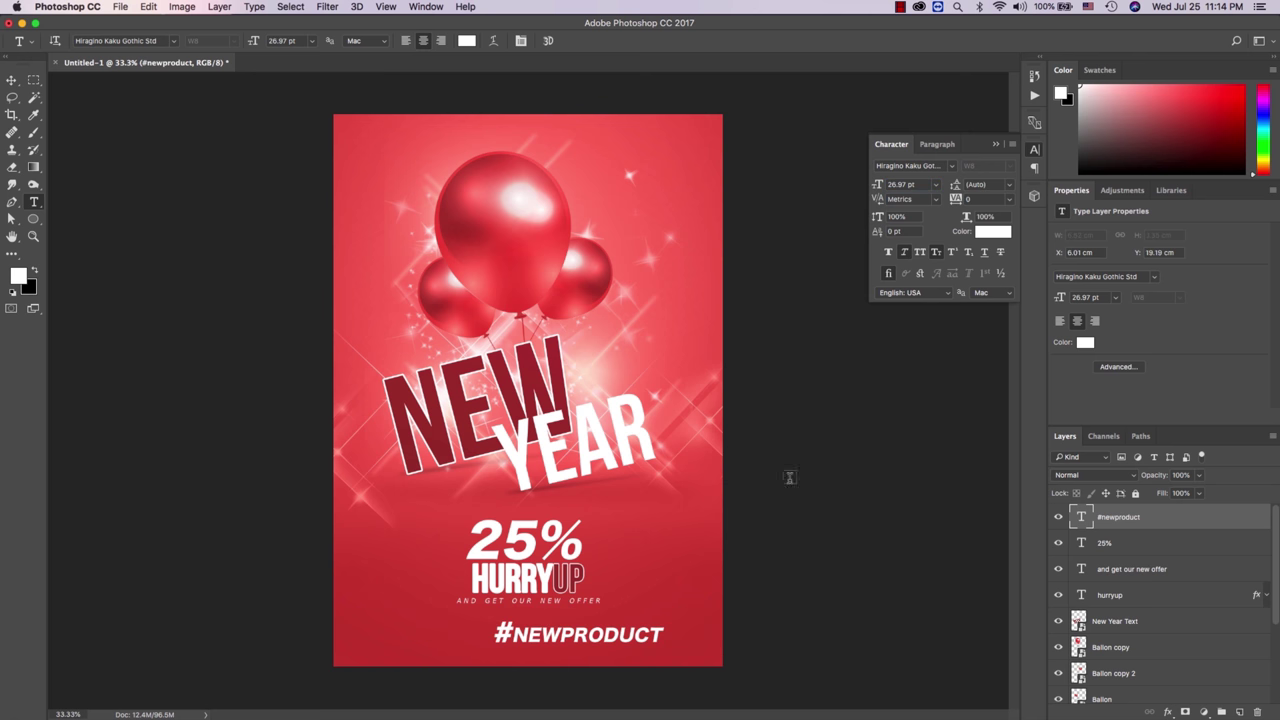
pyautogui.moveTo(880, 186); pyautogui.dragTo(868, 190)
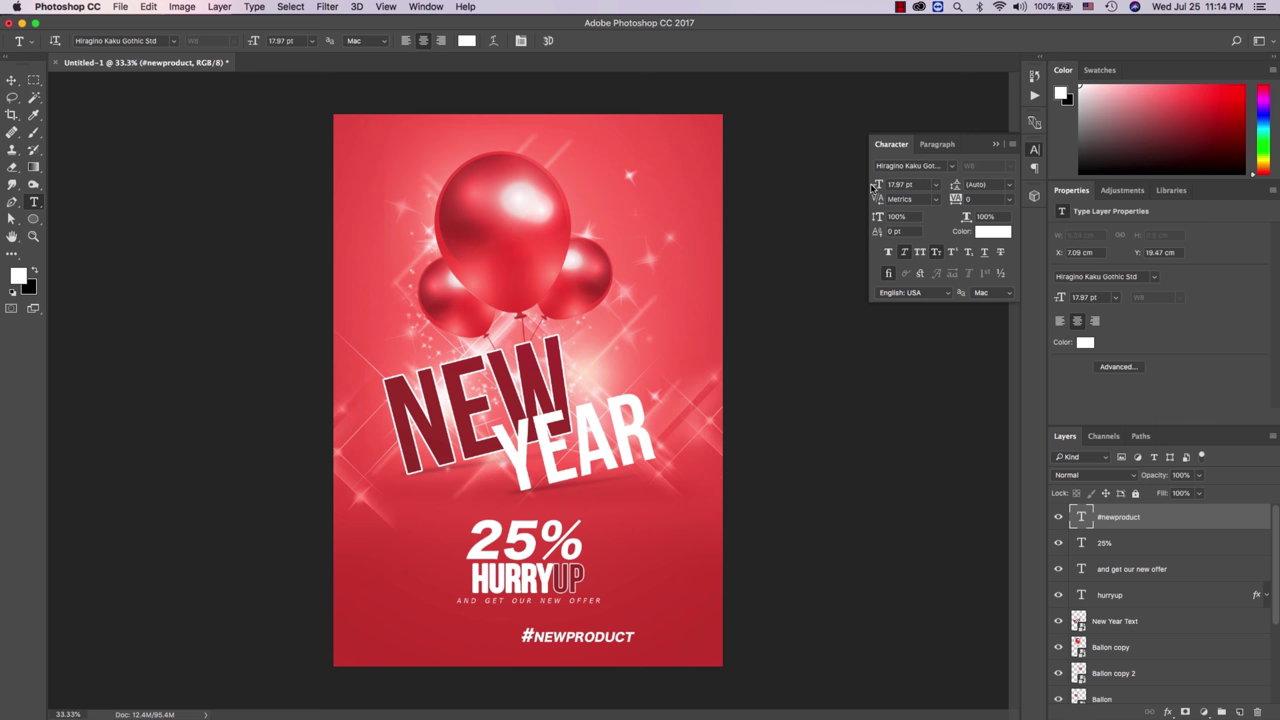
# Step: Move #NEWPRODUCT up just beneath the offer line and nudge it into place
pyautogui.click(11, 81)
pyautogui.moveTo(582, 641); pyautogui.dragTo(528, 617)
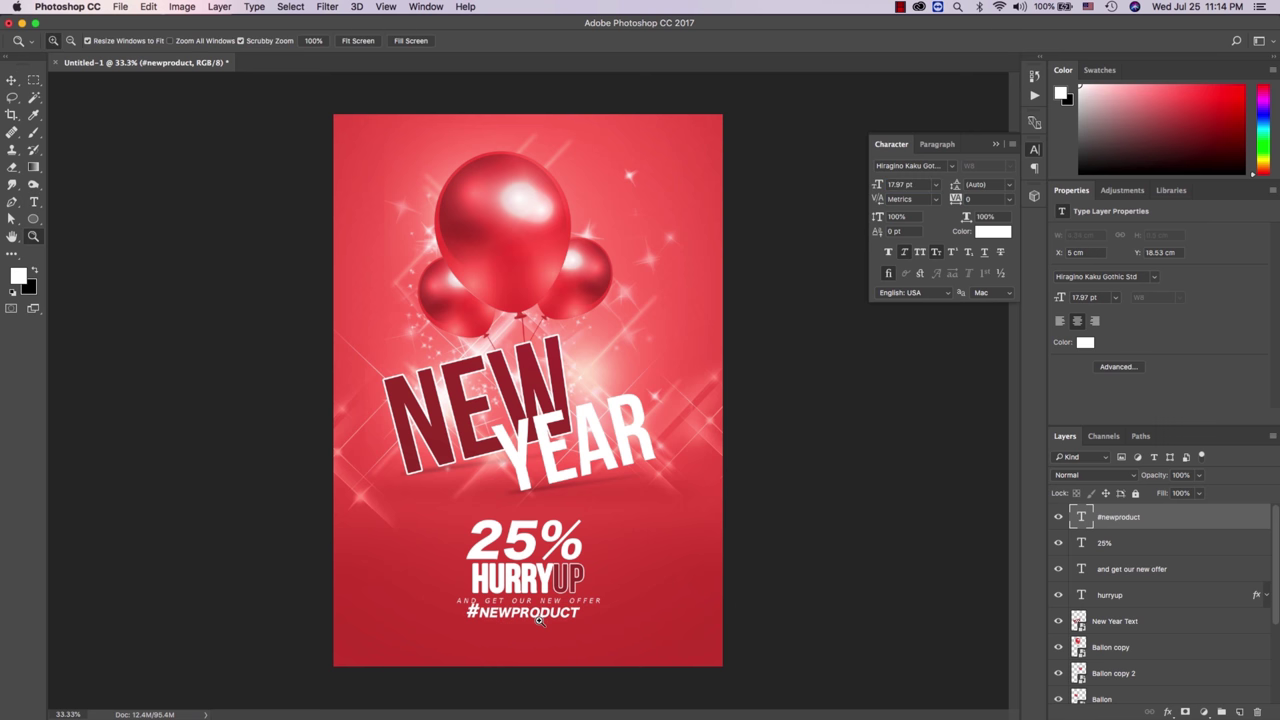
pyautogui.press('z')
pyautogui.click(538, 620)
pyautogui.scroll(-3, 536, 600)
pyautogui.scroll(-2, 534, 575)
pyautogui.press('v')
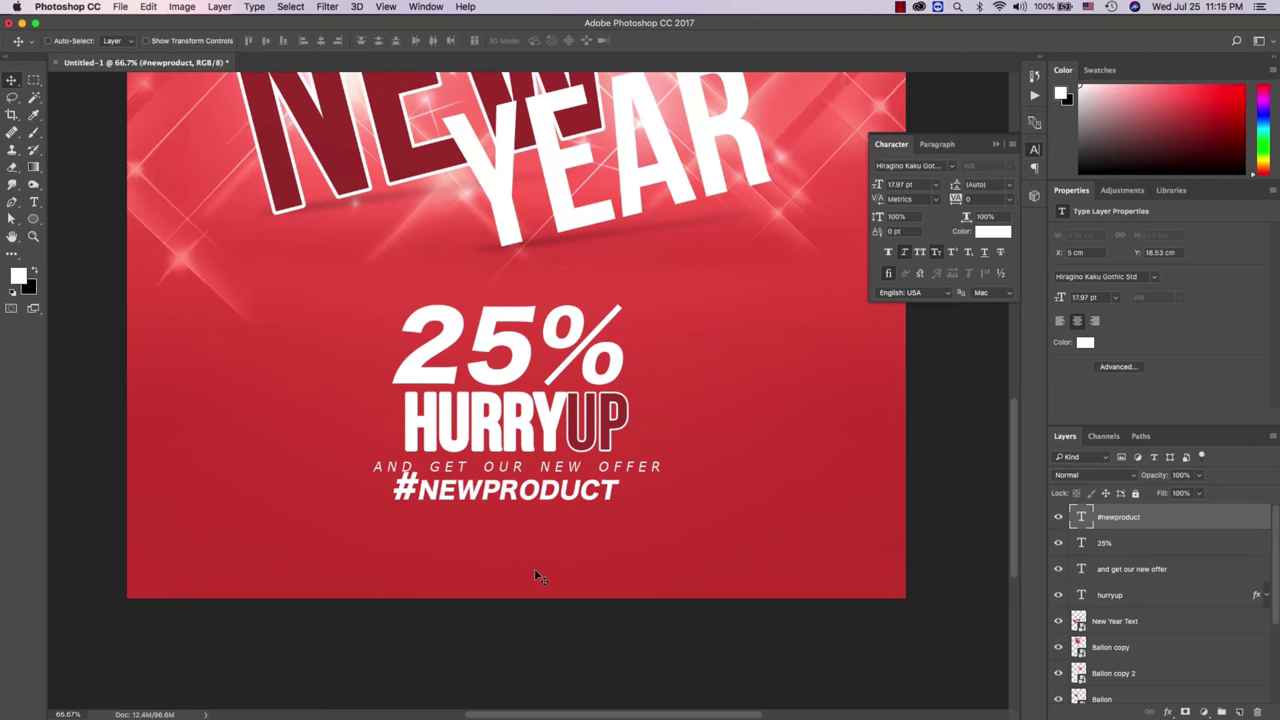
pyautogui.press('Down')
pyautogui.press('Down')
pyautogui.press('Down')
pyautogui.press('Down')
pyautogui.press('Down')
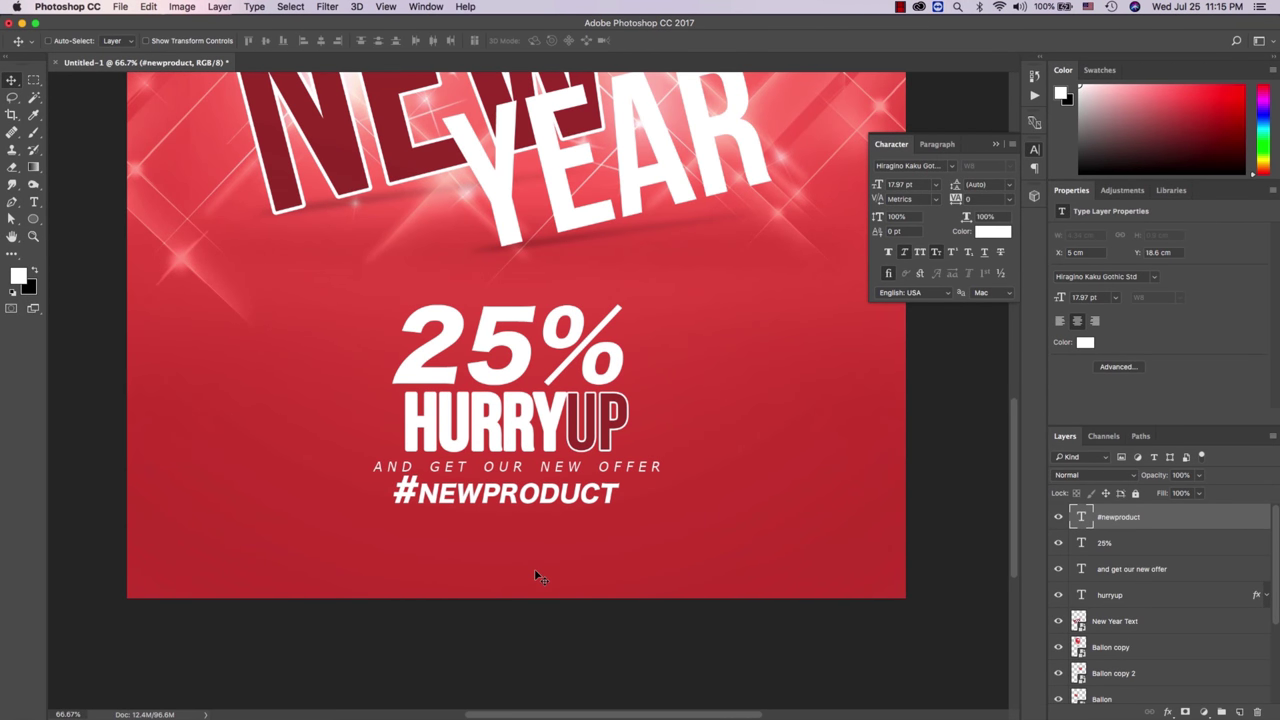
# Step: Type 'valid to 22/9/2019' as a new line below #NEWPRODUCT
pyautogui.press('t')
pyautogui.click(513, 550)
pyautogui.write('valid to')
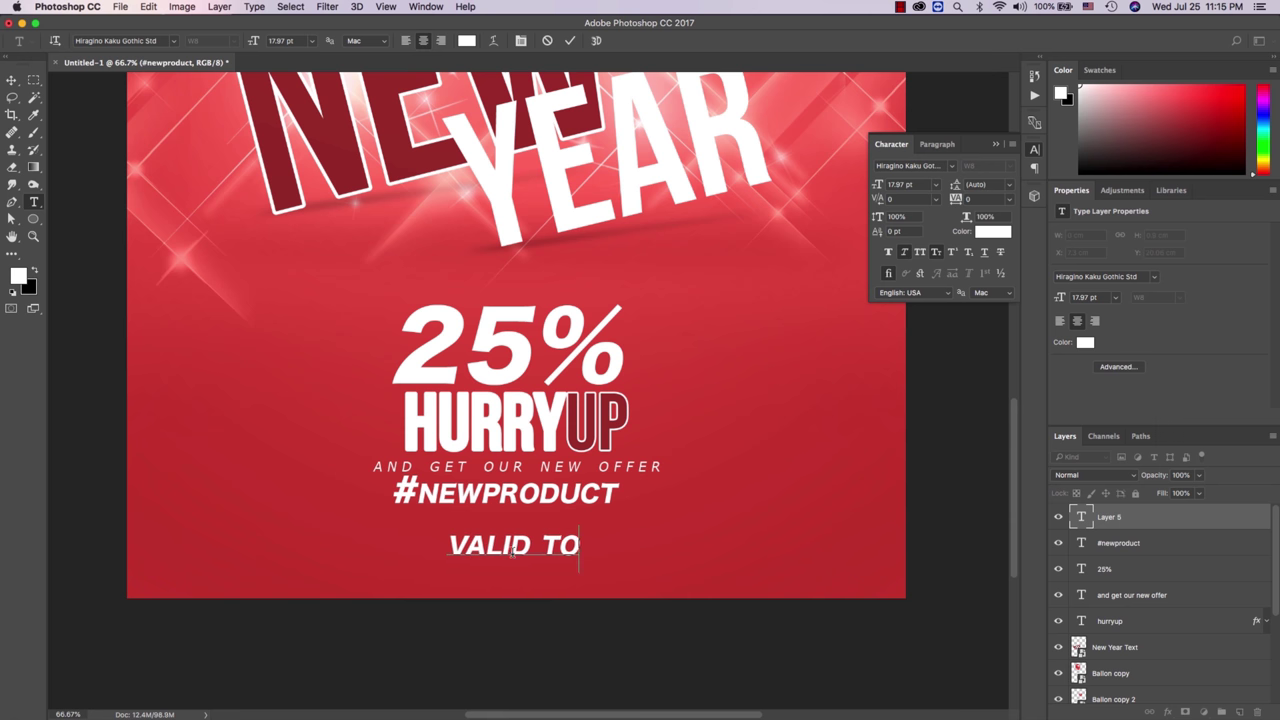
pyautogui.write(' 22/')
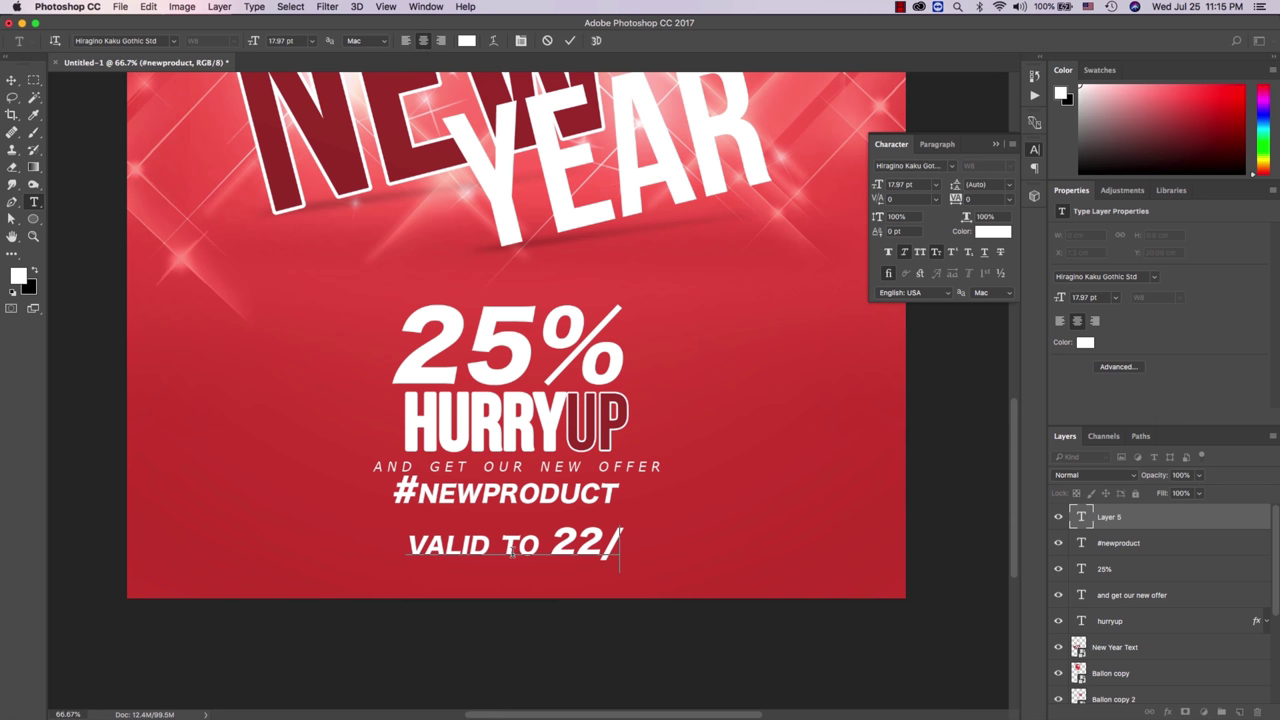
pyautogui.write('9/')
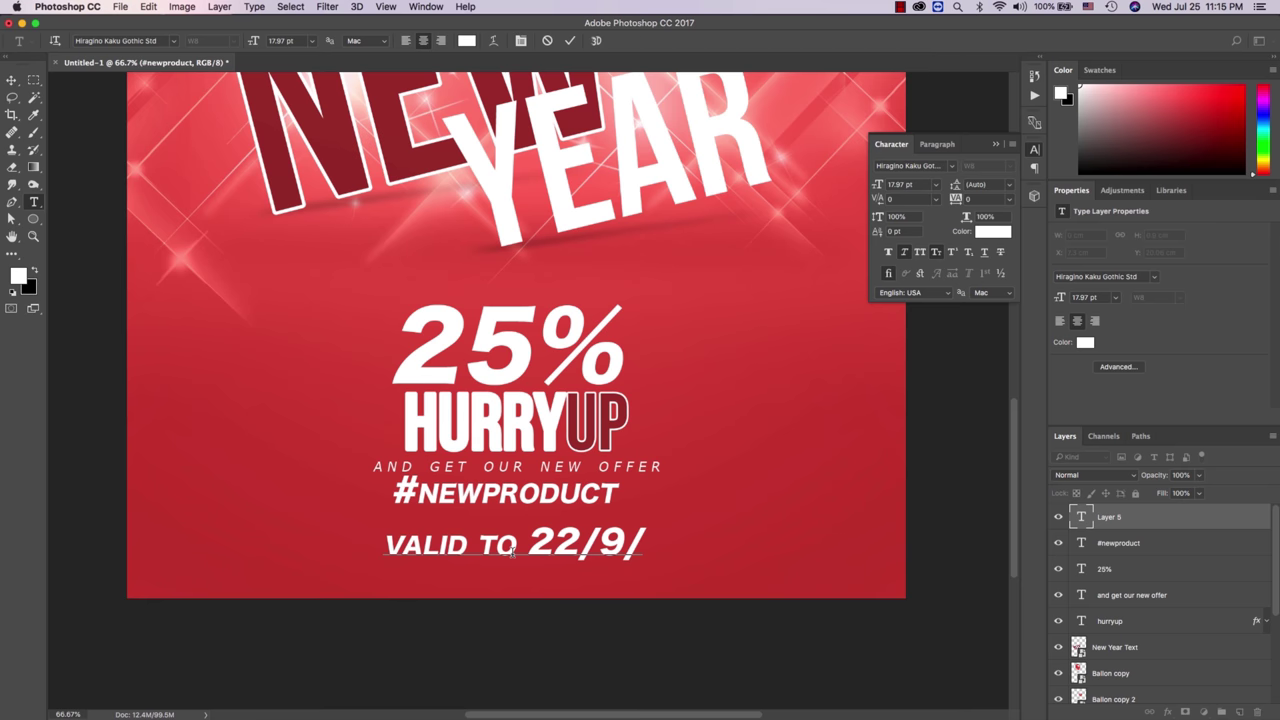
pyautogui.write('2020')
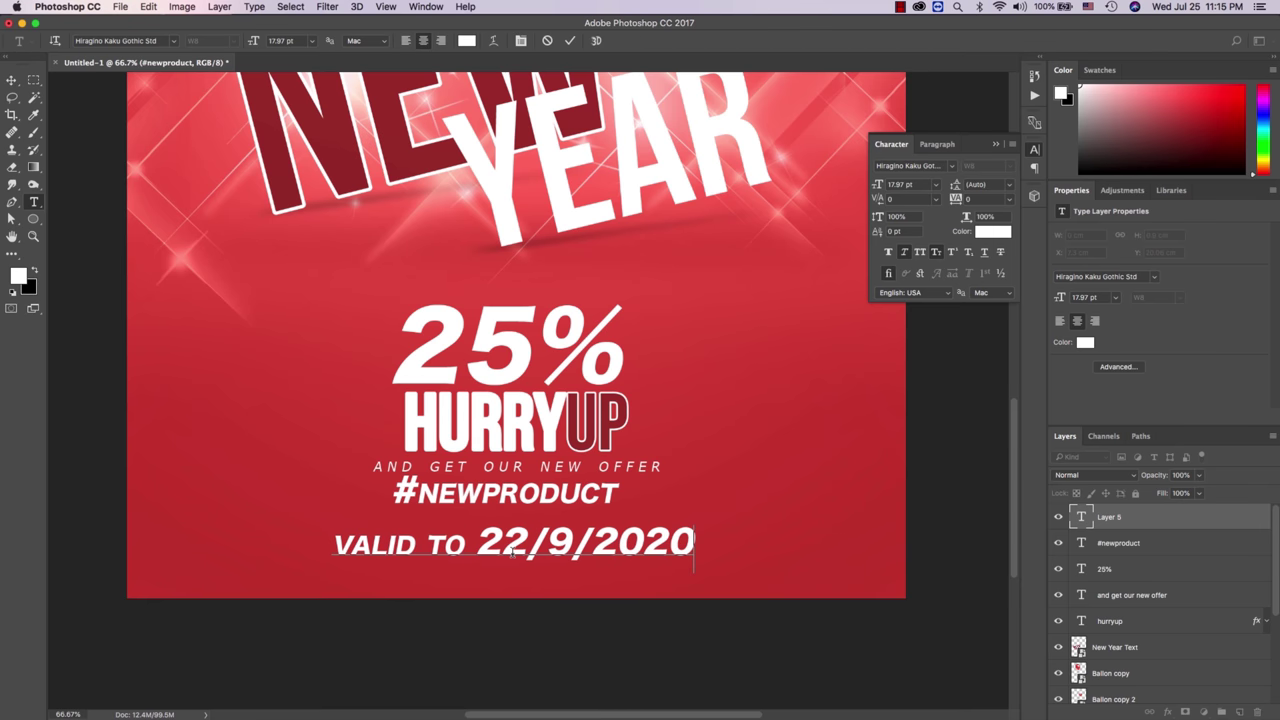
pyautogui.press('BackSpace')
pyautogui.press('BackSpace')
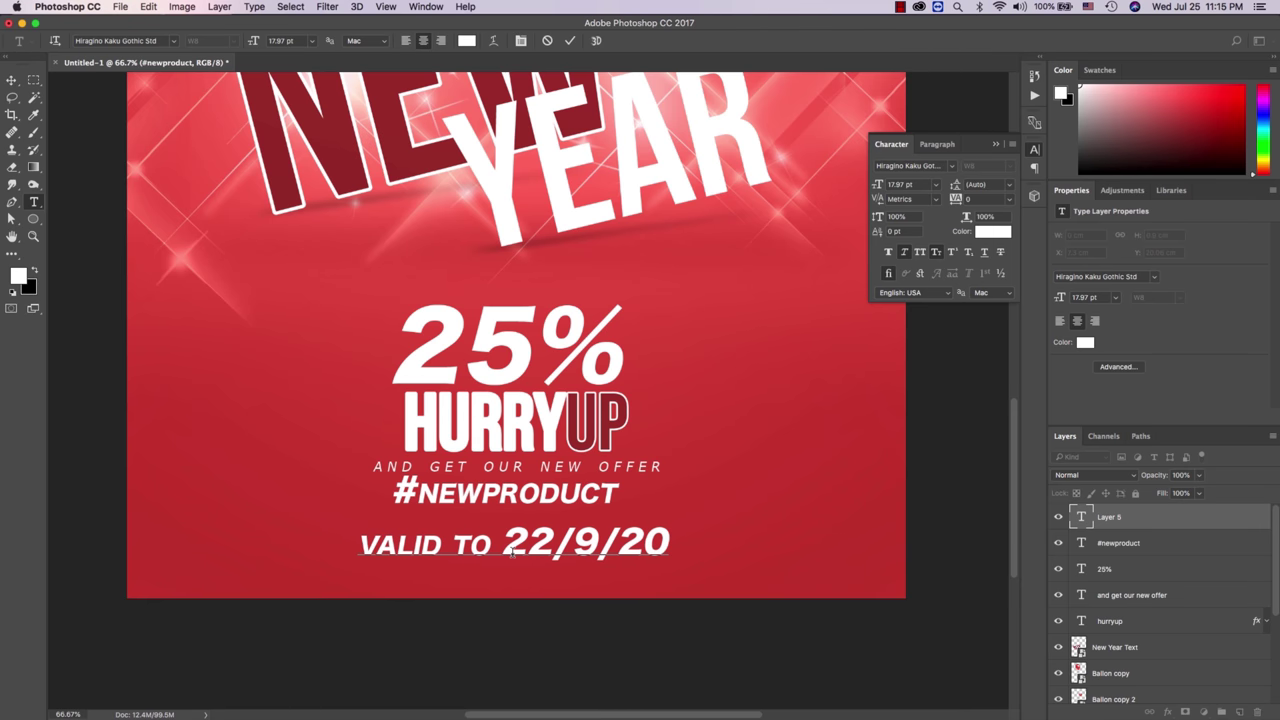
pyautogui.write('19')
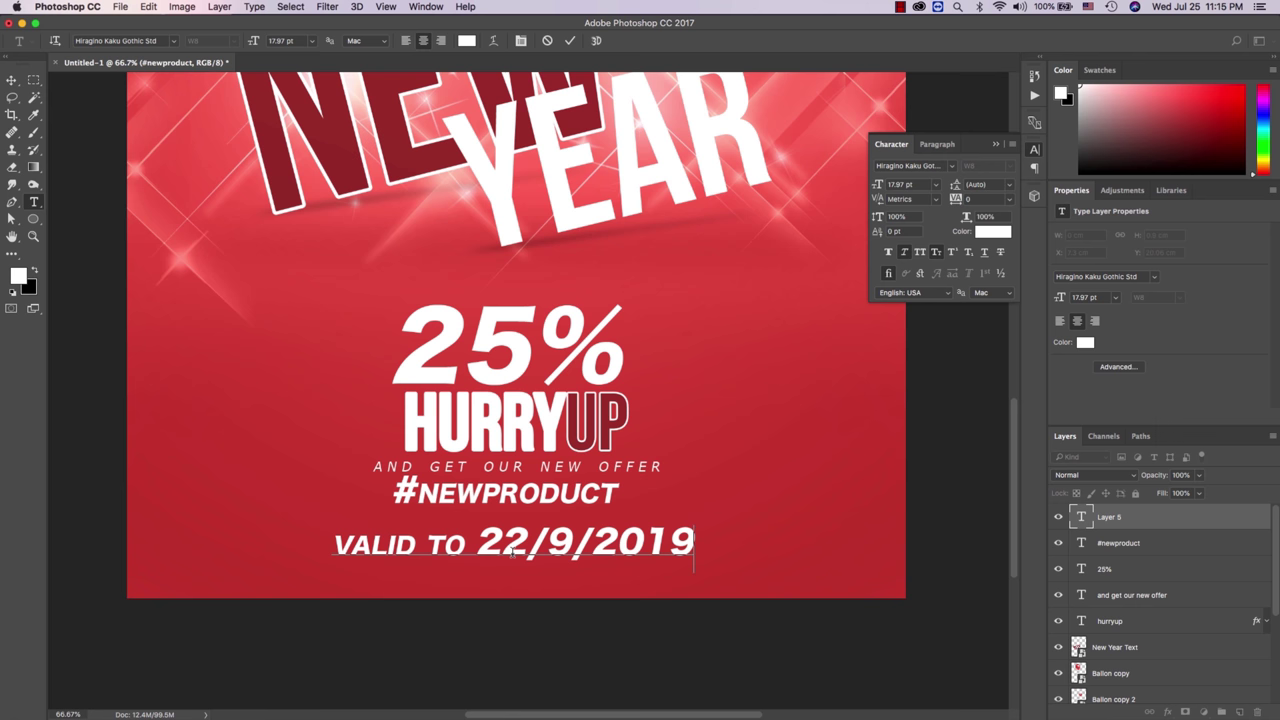
# Step: Change the day and month to 1 so the date reads 1/1/2019
pyautogui.moveTo(477, 541); pyautogui.dragTo(556, 546)
pyautogui.write('1')
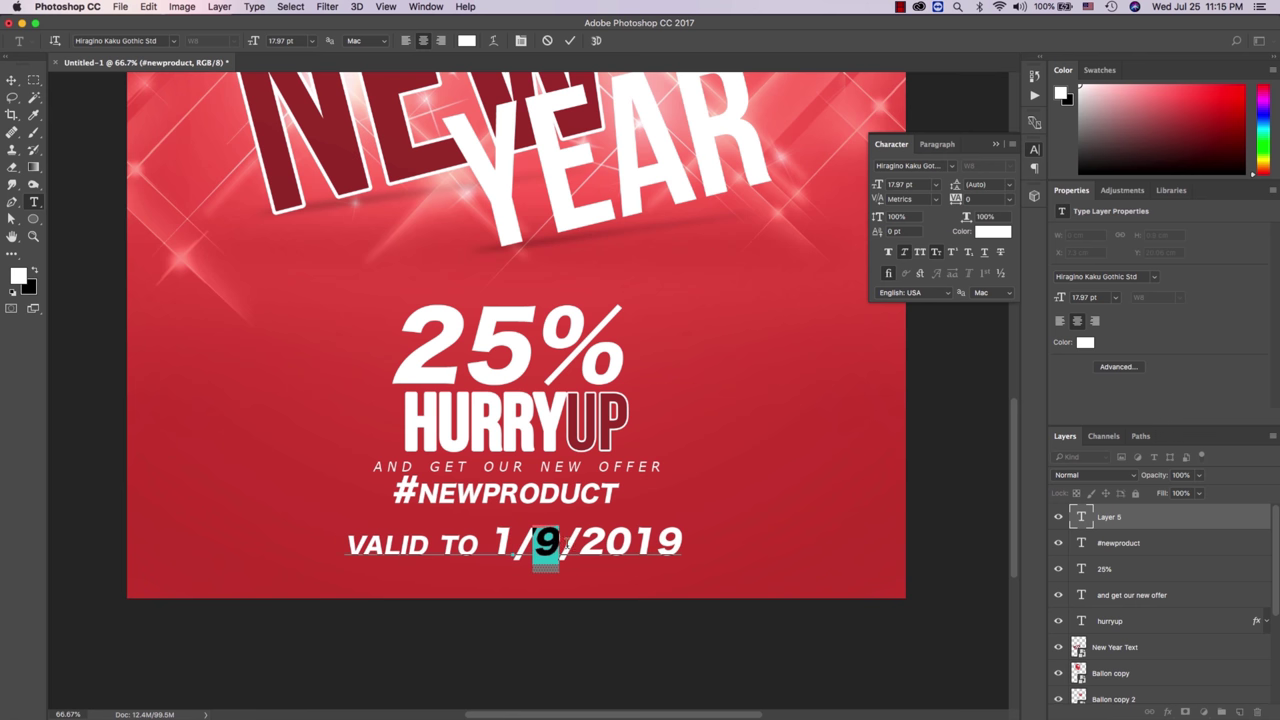
pyautogui.click(559, 562)
pyautogui.moveTo(534, 546); pyautogui.dragTo(558, 546)
pyautogui.click(558, 556)
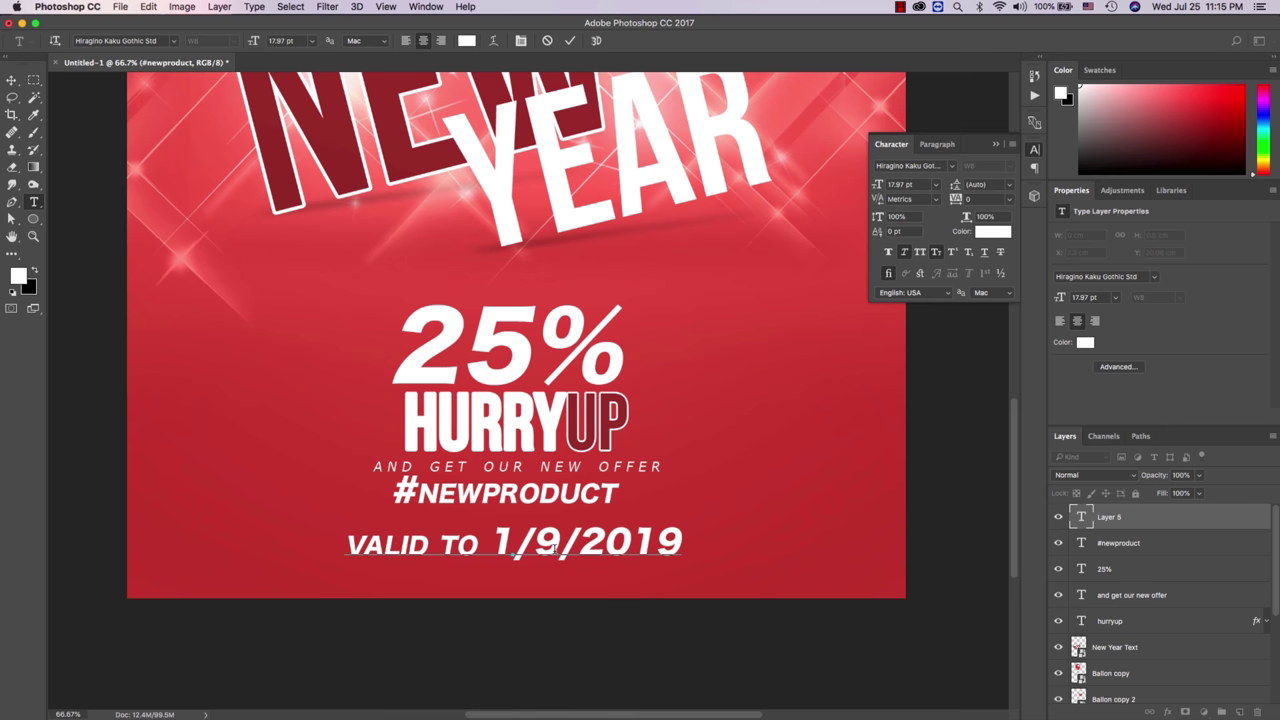
pyautogui.press('BackSpace')
pyautogui.write('1')
pyautogui.hotkey('ctrl', 'Return')
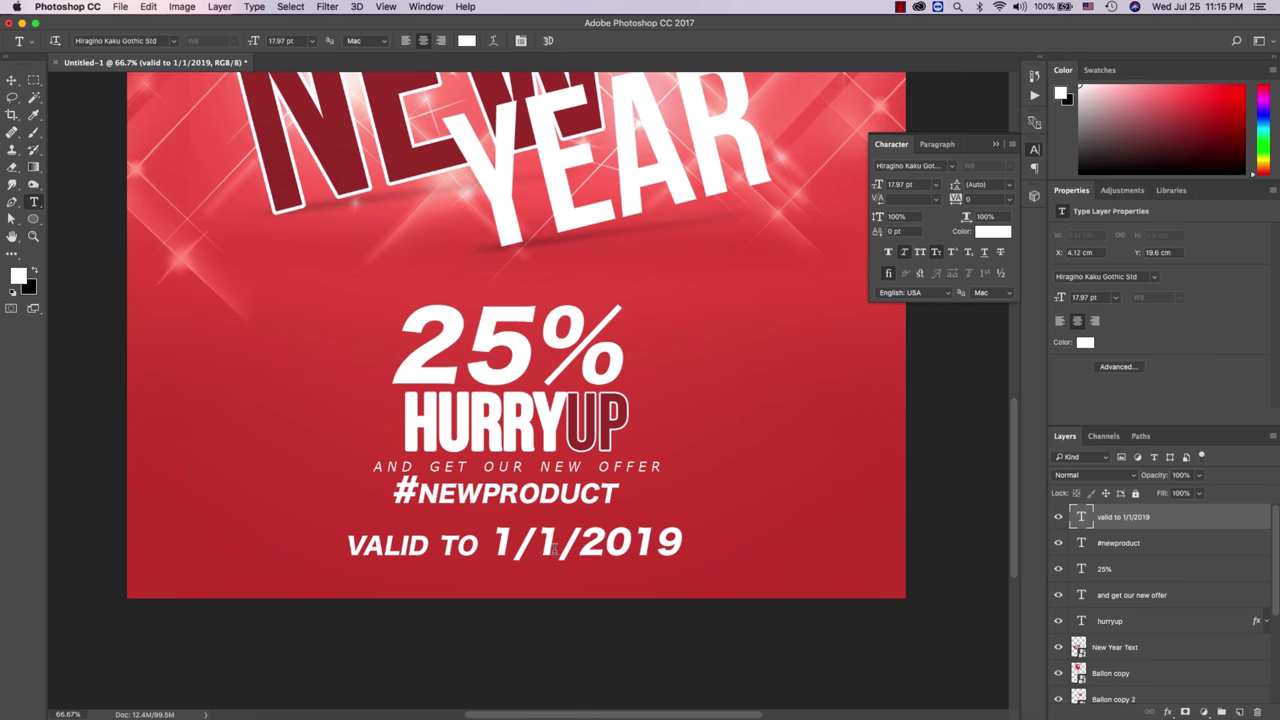
# Step: Shrink the date line to 10.97 pt
pyautogui.press('z')
pyautogui.keyDown('alt'); pyautogui.click(524, 545); pyautogui.keyUp('alt')
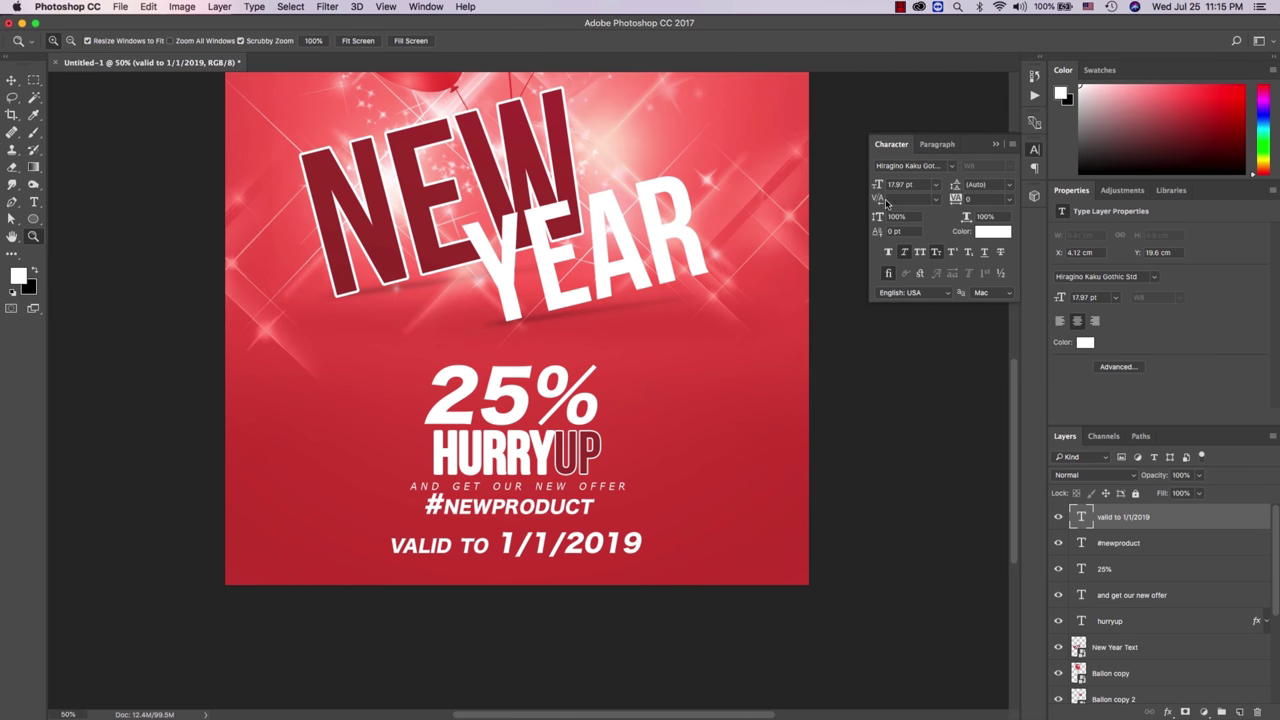
pyautogui.moveTo(883, 187); pyautogui.dragTo(876, 190)
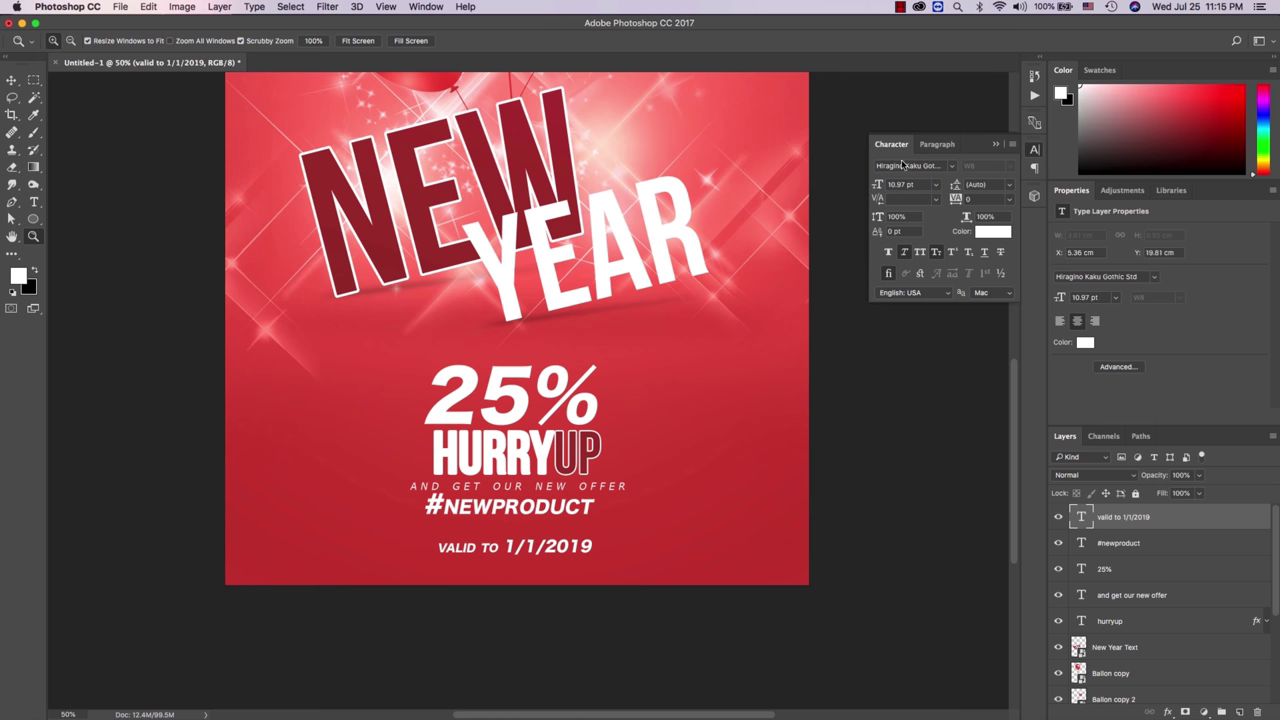
pyautogui.click(12, 81)
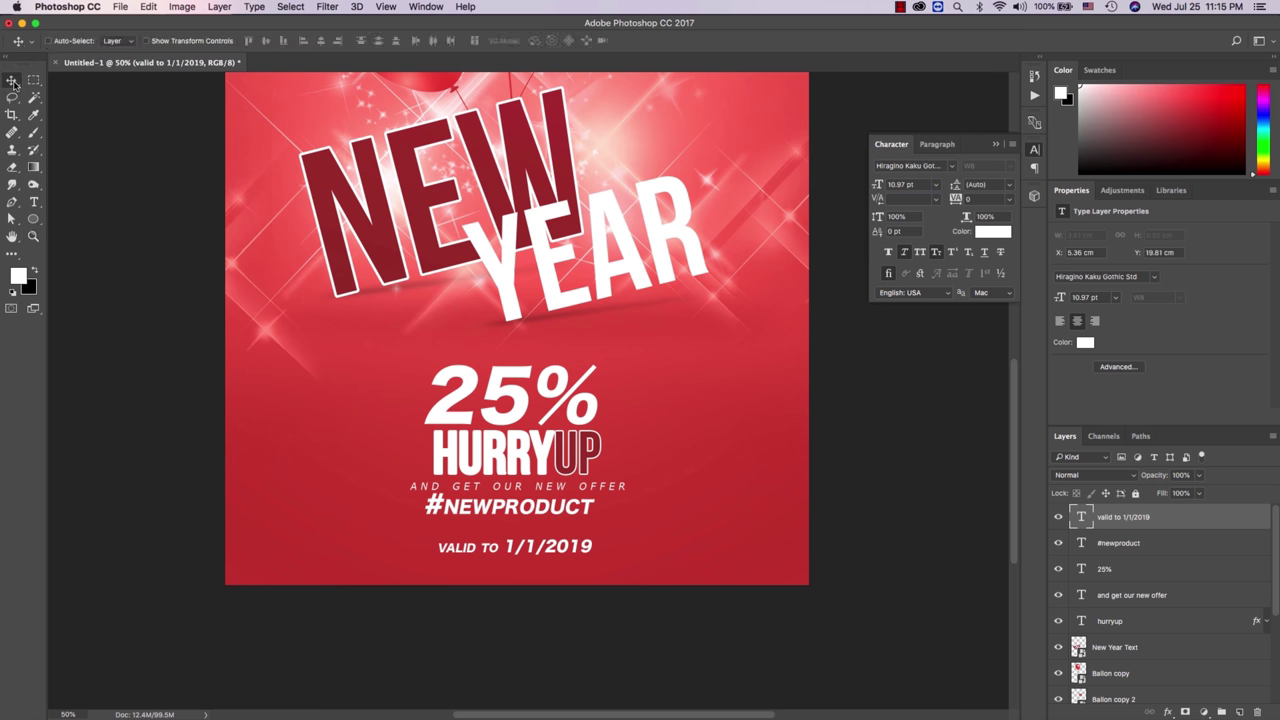
# Step: Nudge the VALID TO 1/1/2019 line up and left so it sits tight under #NEWPRODUCT
pyautogui.hotkey('shift', 'Up')
pyautogui.hotkey('shift', 'Up')
pyautogui.hotkey('shift', 'Up')
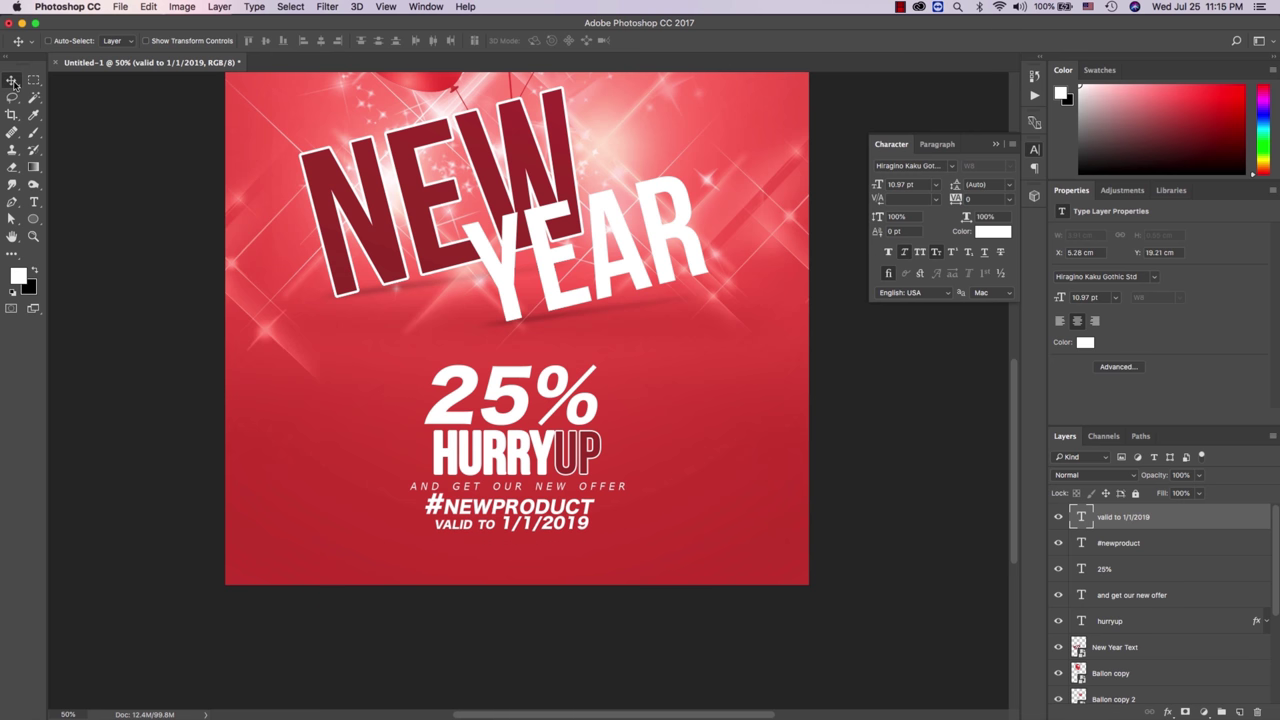
pyautogui.press('Left')
pyautogui.press('Up')
pyautogui.press('Left')
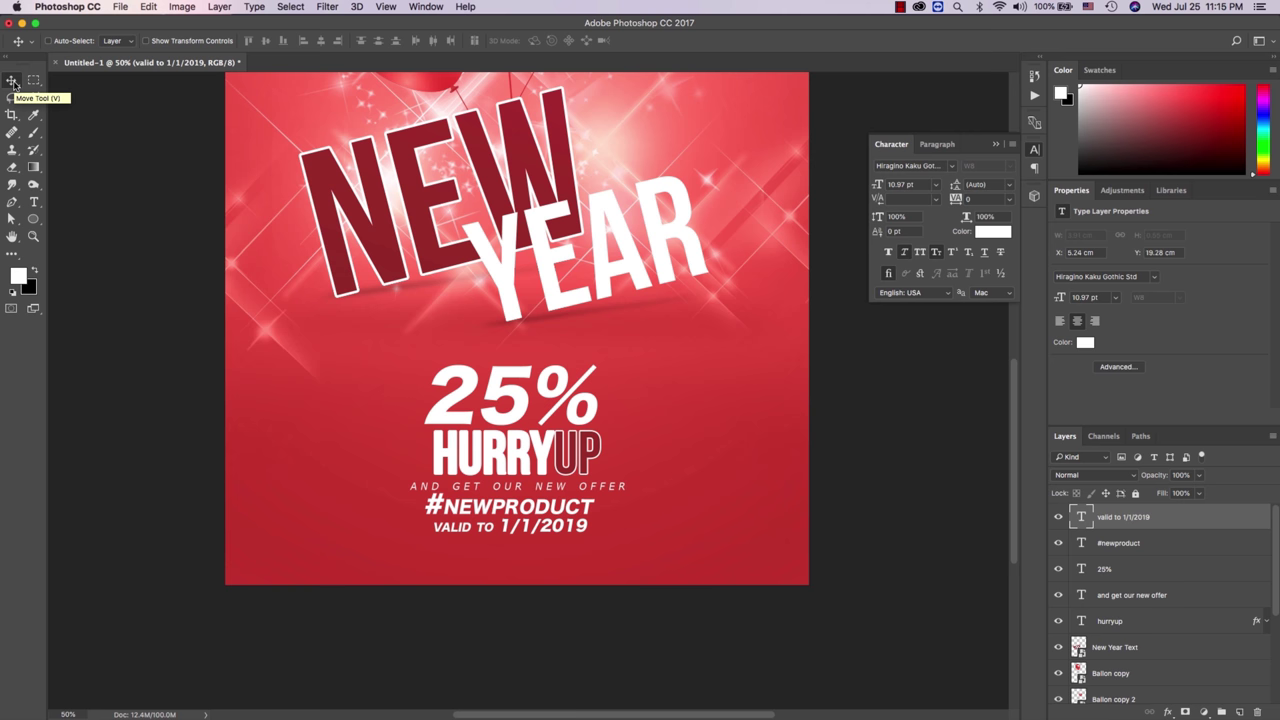
# Step: Zoom out and back in to review the whole poster and its balloons
pyautogui.press('z')
pyautogui.keyDown('alt'); pyautogui.click(510, 370); pyautogui.keyUp('alt')
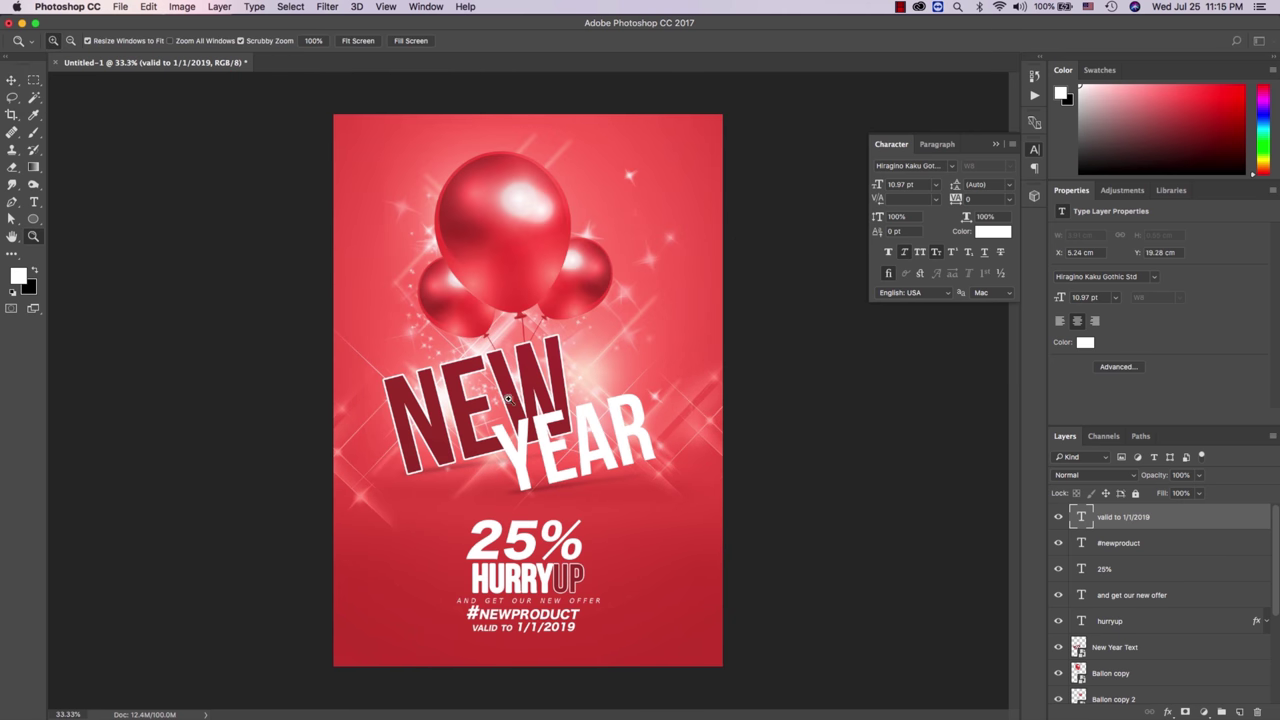
pyautogui.keyDown('alt'); pyautogui.click(507, 412); pyautogui.keyUp('alt')
pyautogui.click(517, 464)
pyautogui.click(505, 564)
pyautogui.scroll(-2, 510, 540)
pyautogui.scroll(5, 520, 520)
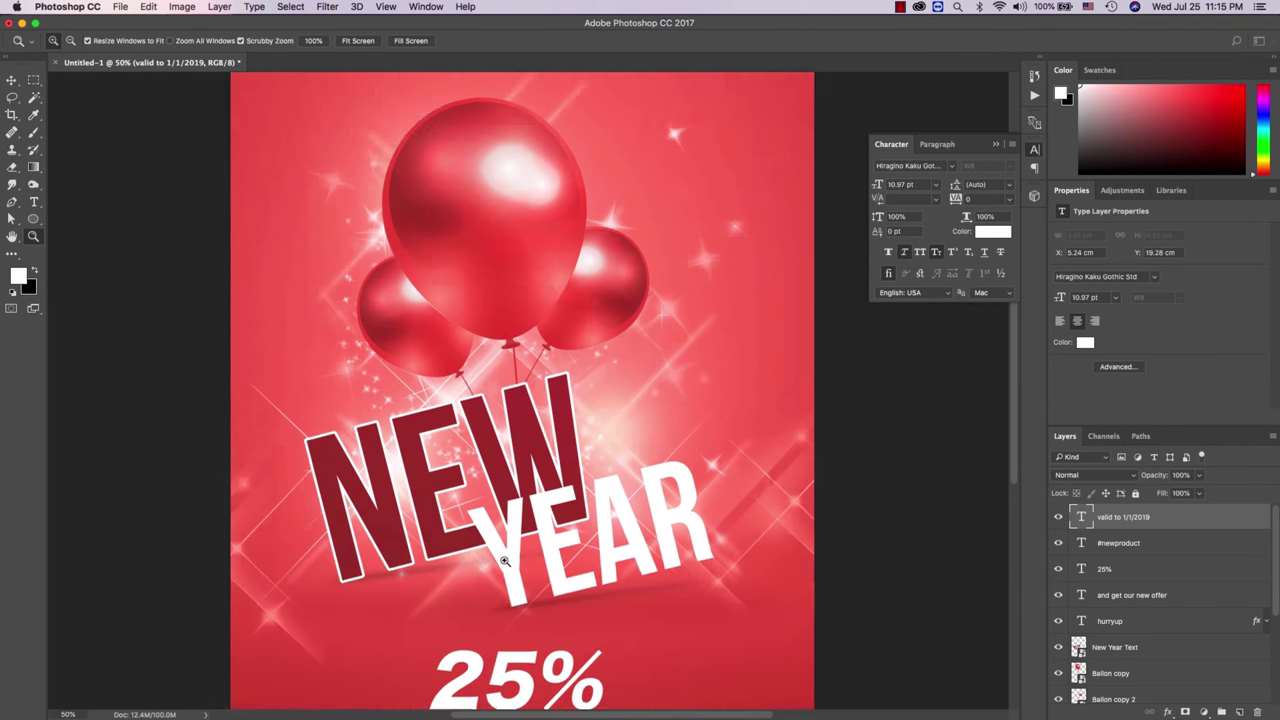
pyautogui.scroll(3, 530, 505)
pyautogui.keyDown('alt'); pyautogui.click(530, 505); pyautogui.keyUp('alt')
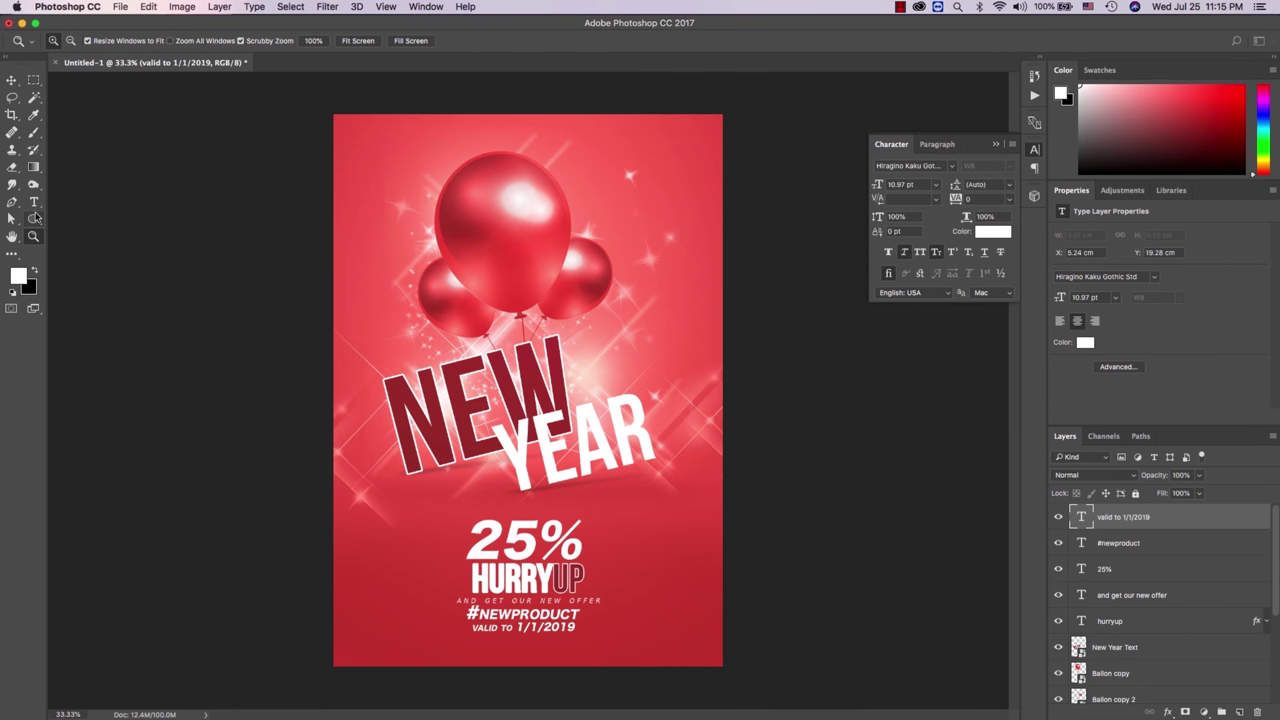
# Step: Begin drawing a rectangle at the poster's top right with the Rectangle Tool
pyautogui.click(36, 219)
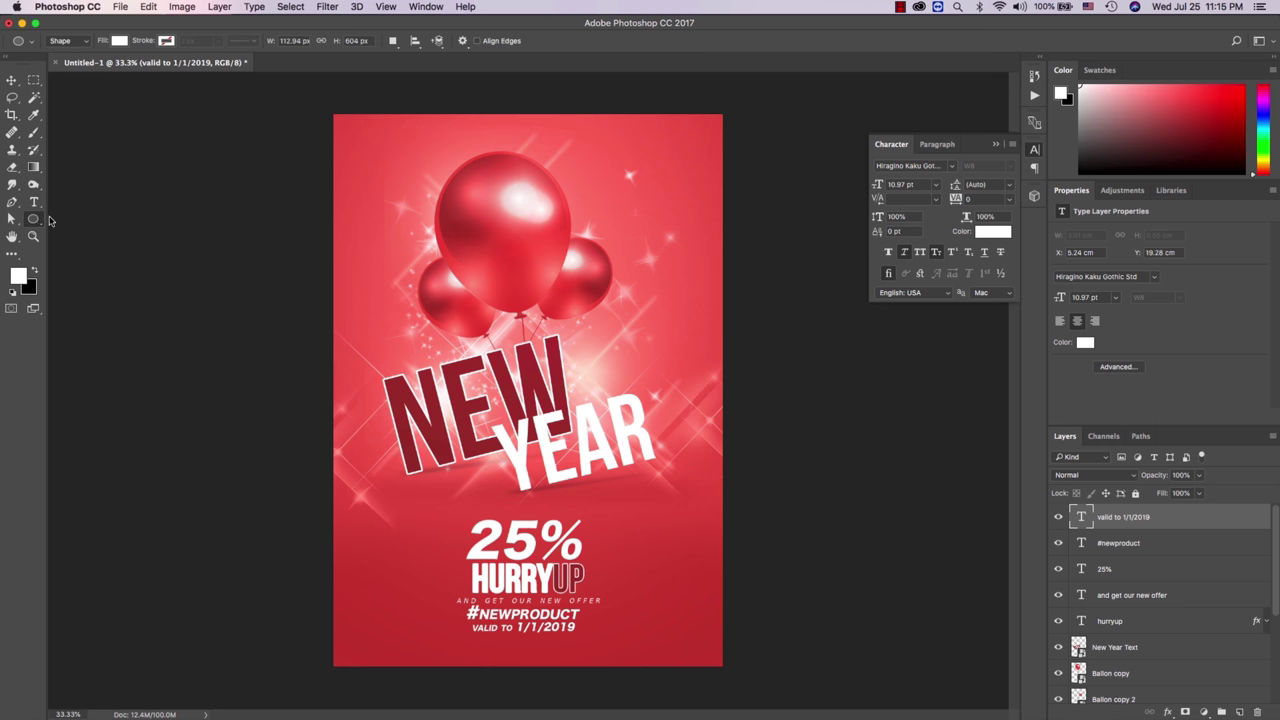
pyautogui.rightClick(36, 219)
pyautogui.click(67, 220)
pyautogui.moveTo(632, 104); pyautogui.dragTo(716, 228)
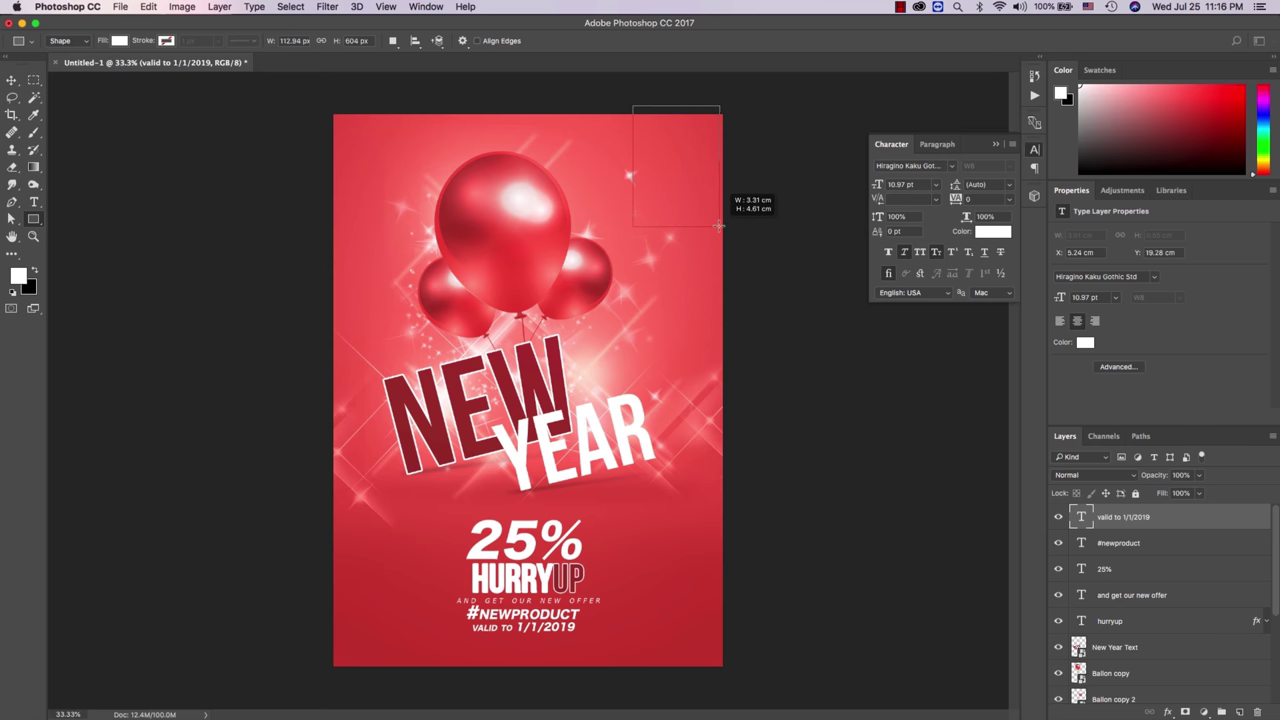
# Step: Finish the rectangle hanging from the top edge and fill it dark grey #343030
pyautogui.moveTo(716, 228); pyautogui.dragTo(706, 200)
pyautogui.press('v')
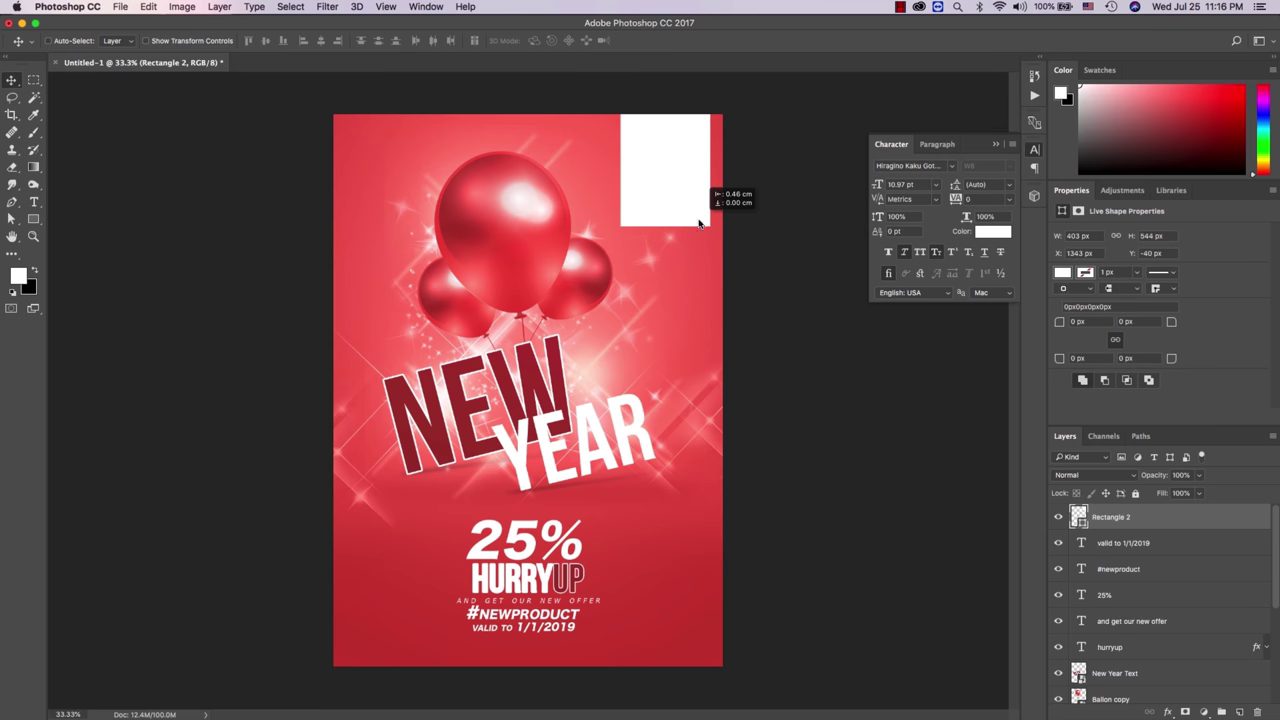
pyautogui.doubleClick(1082, 524)
pyautogui.click(863, 441)
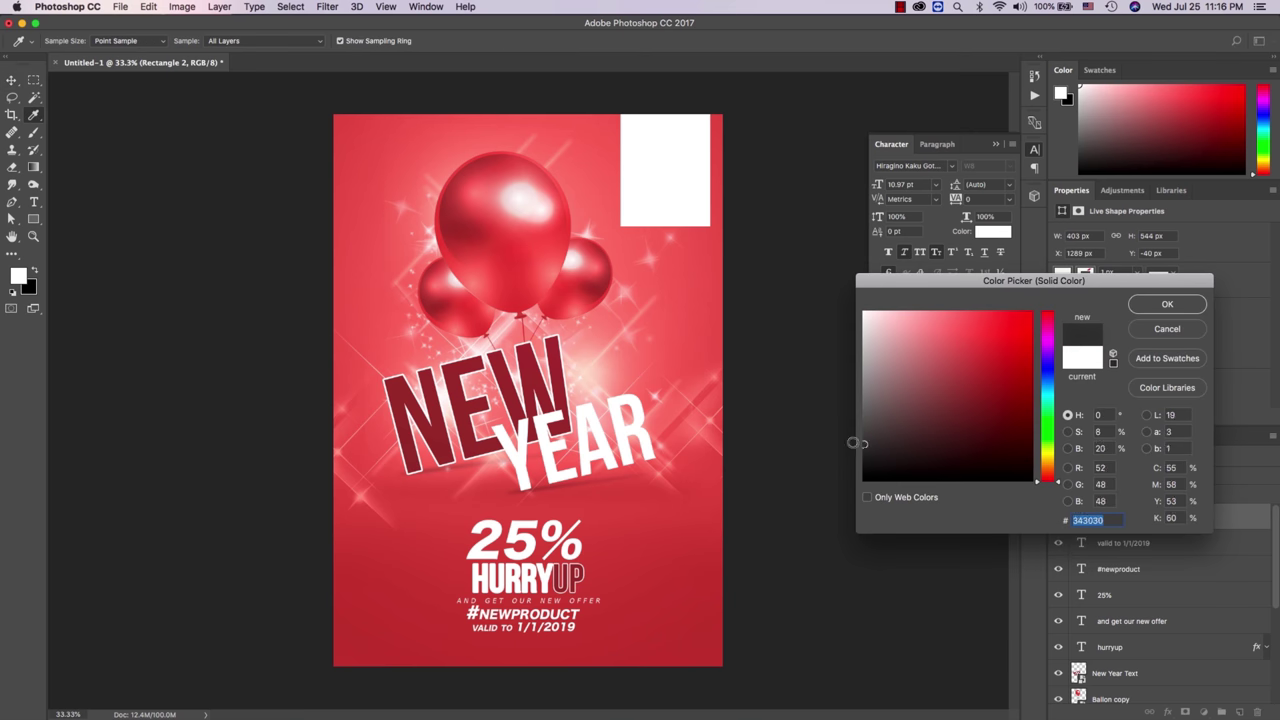
pyautogui.press('Return')
pyautogui.press('z')
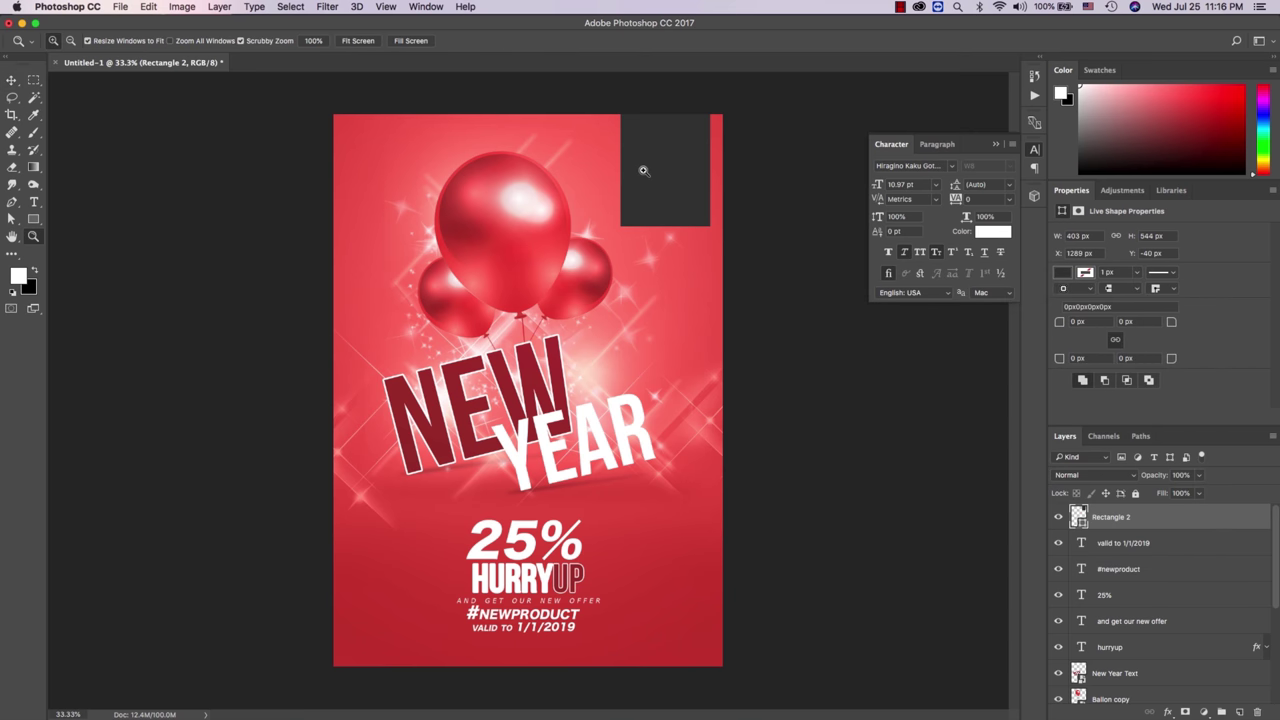
pyautogui.click(646, 180)
pyautogui.click(722, 198)
pyautogui.click(722, 198)
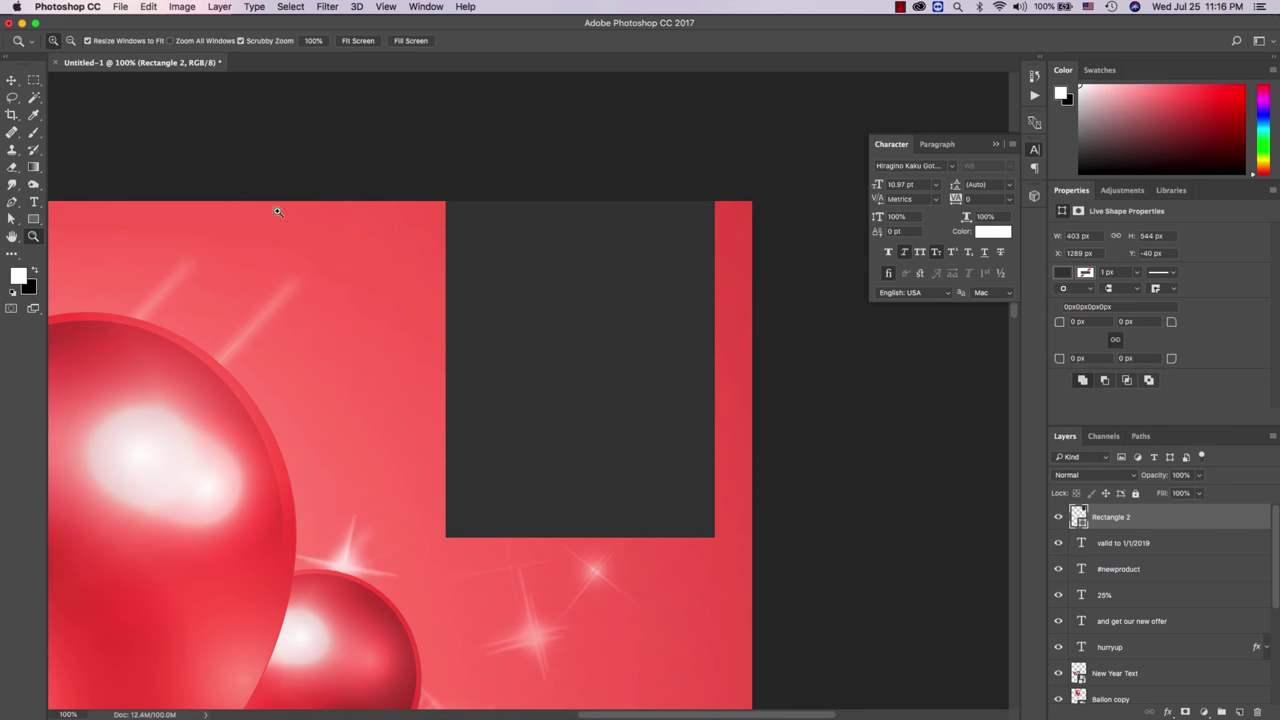
# Step: Add an anchor point mid-way along the rectangle's bottom edge and pull it upward
pyautogui.click(13, 205)
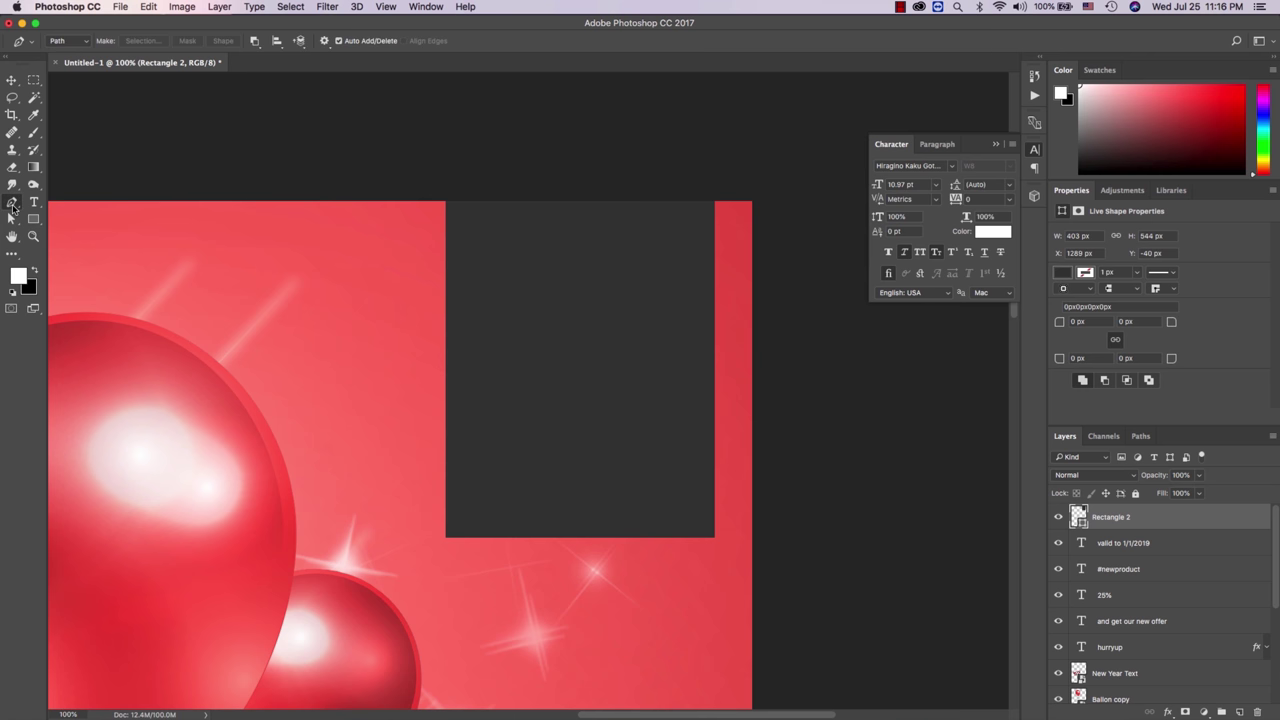
pyautogui.rightClick(13, 207)
pyautogui.click(85, 226)
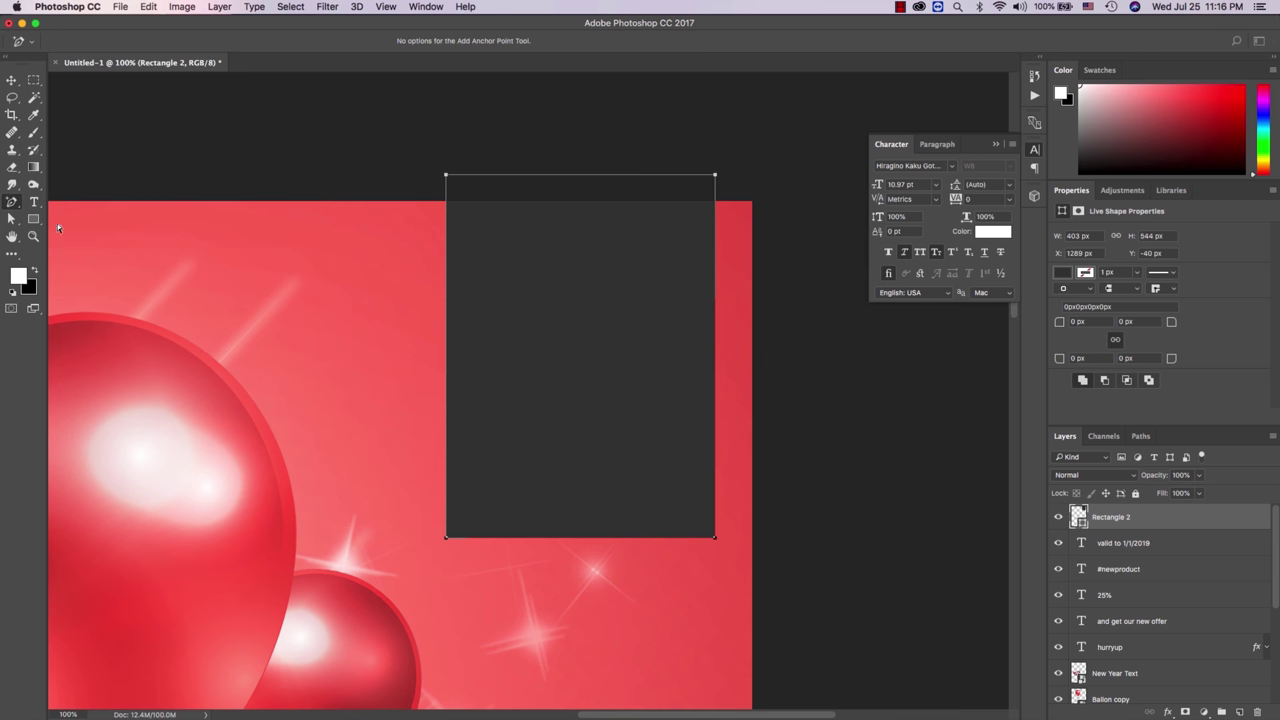
pyautogui.click(579, 538)
pyautogui.press('v')
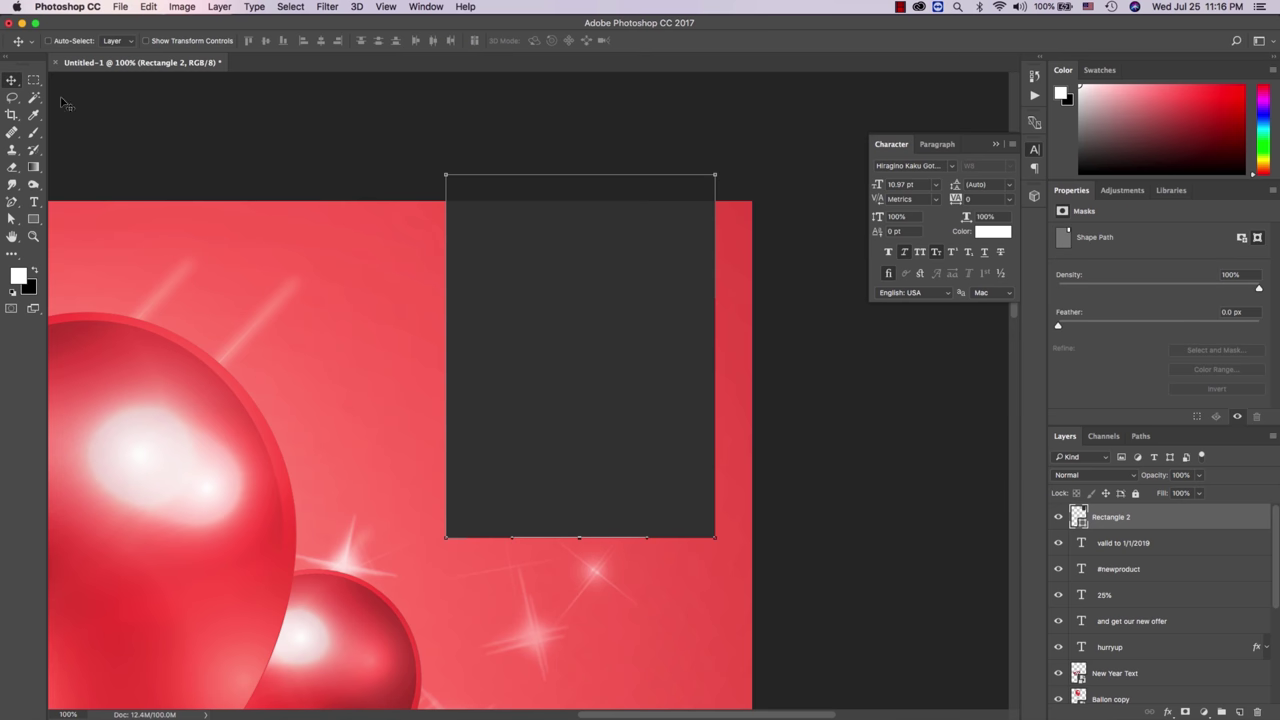
pyautogui.click(14, 203)
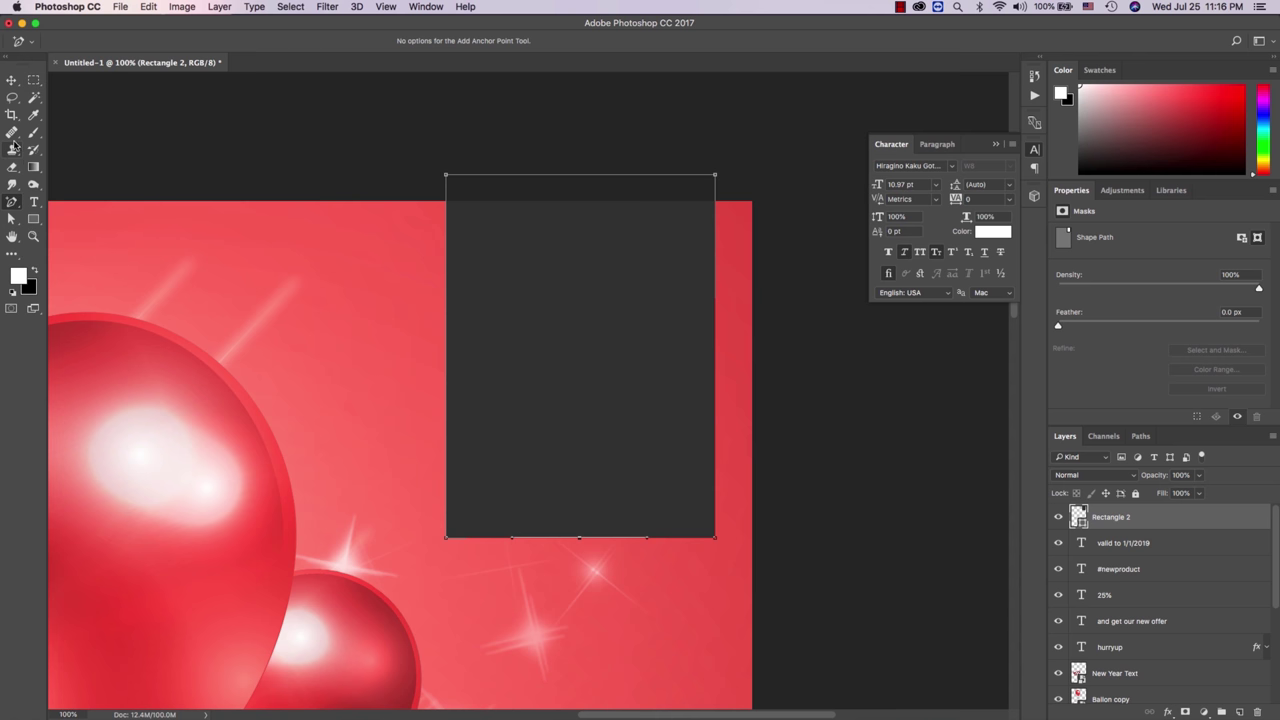
pyautogui.click(14, 203)
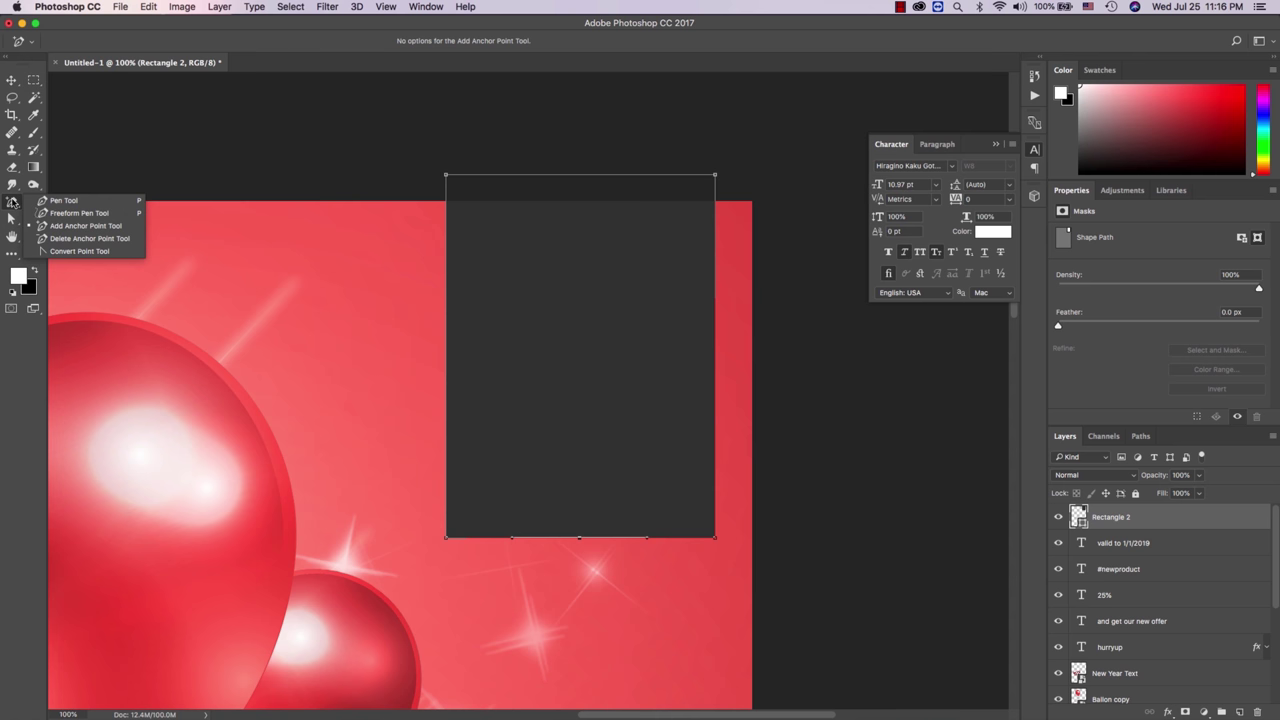
pyautogui.click(13, 81)
pyautogui.click(35, 81)
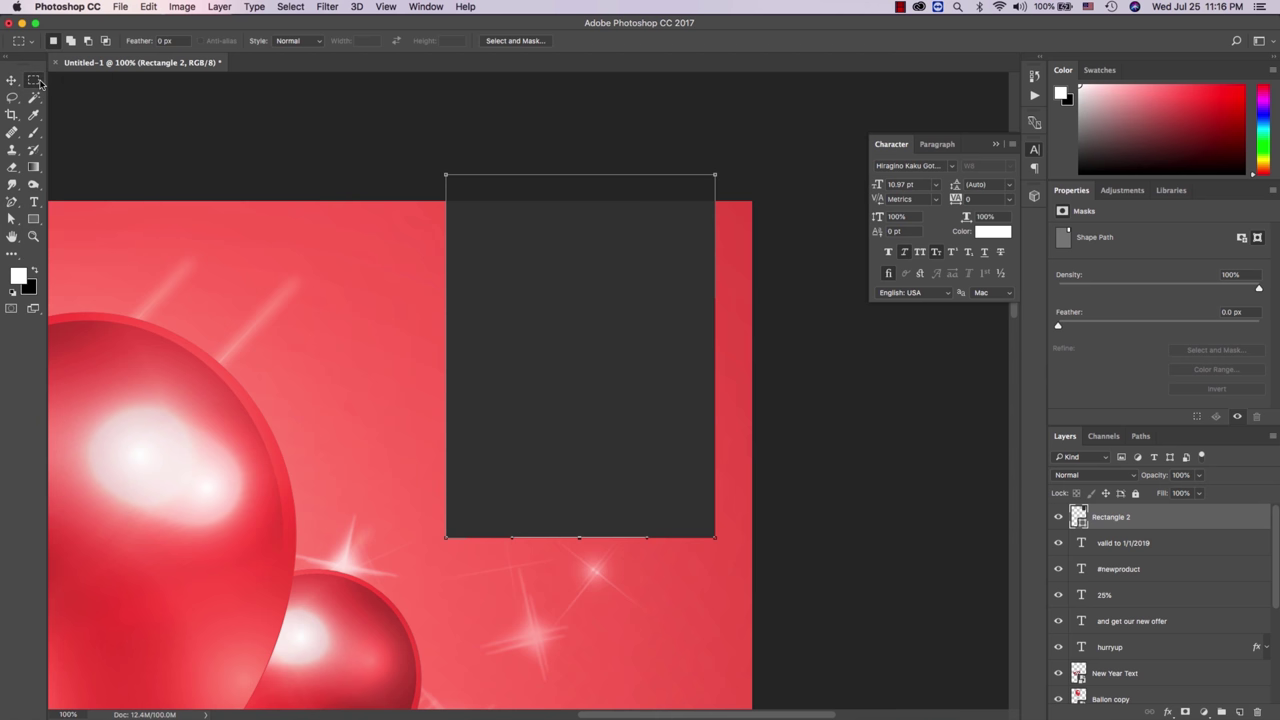
pyautogui.rightClick(36, 81)
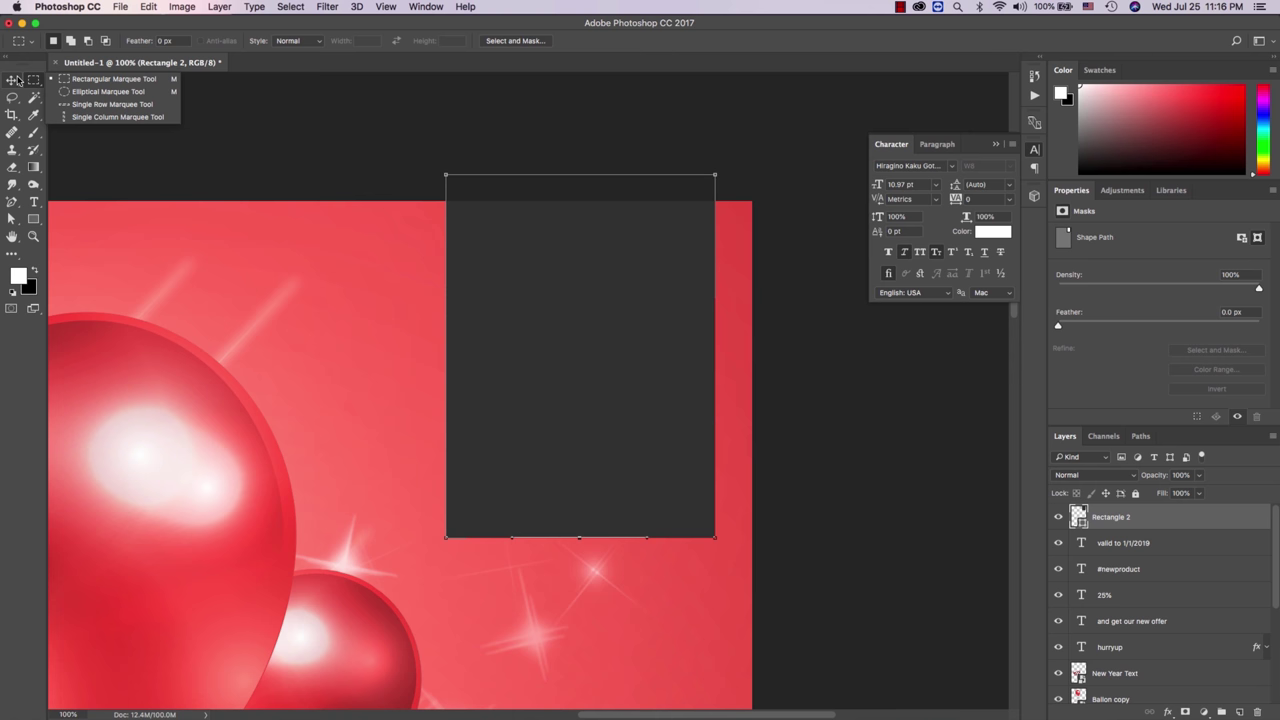
pyautogui.click(13, 200)
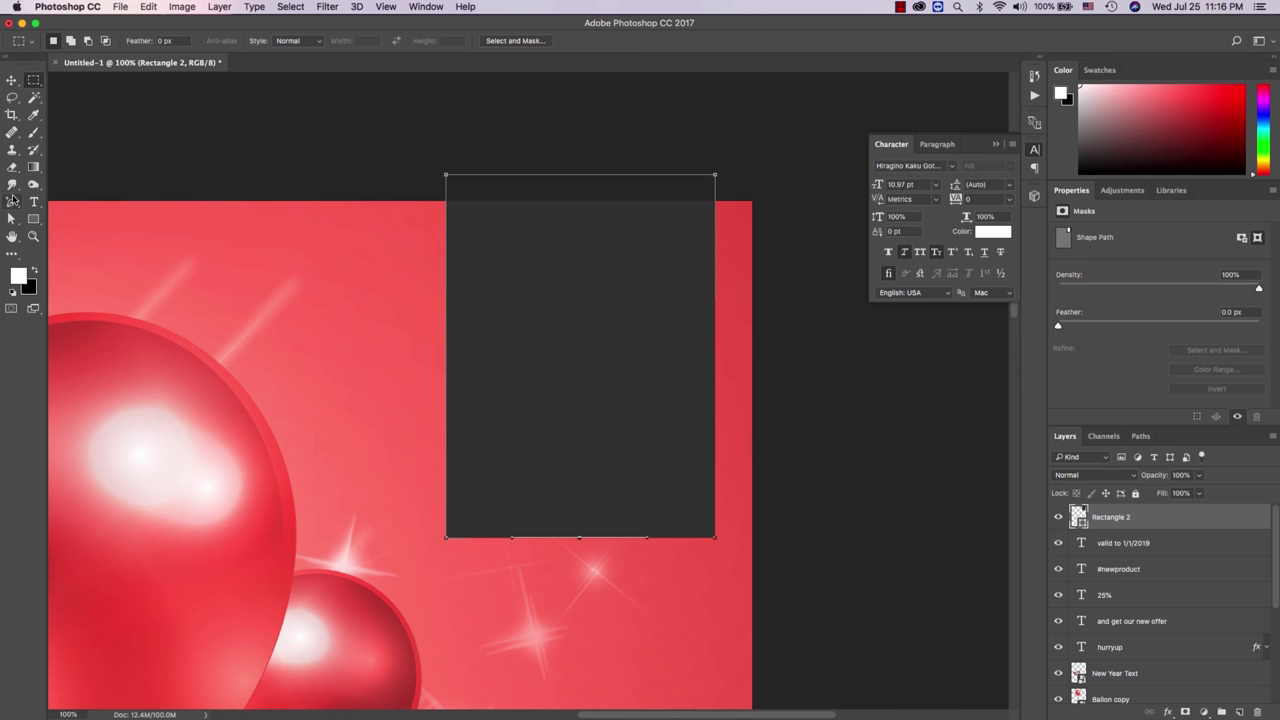
pyautogui.click(12, 218)
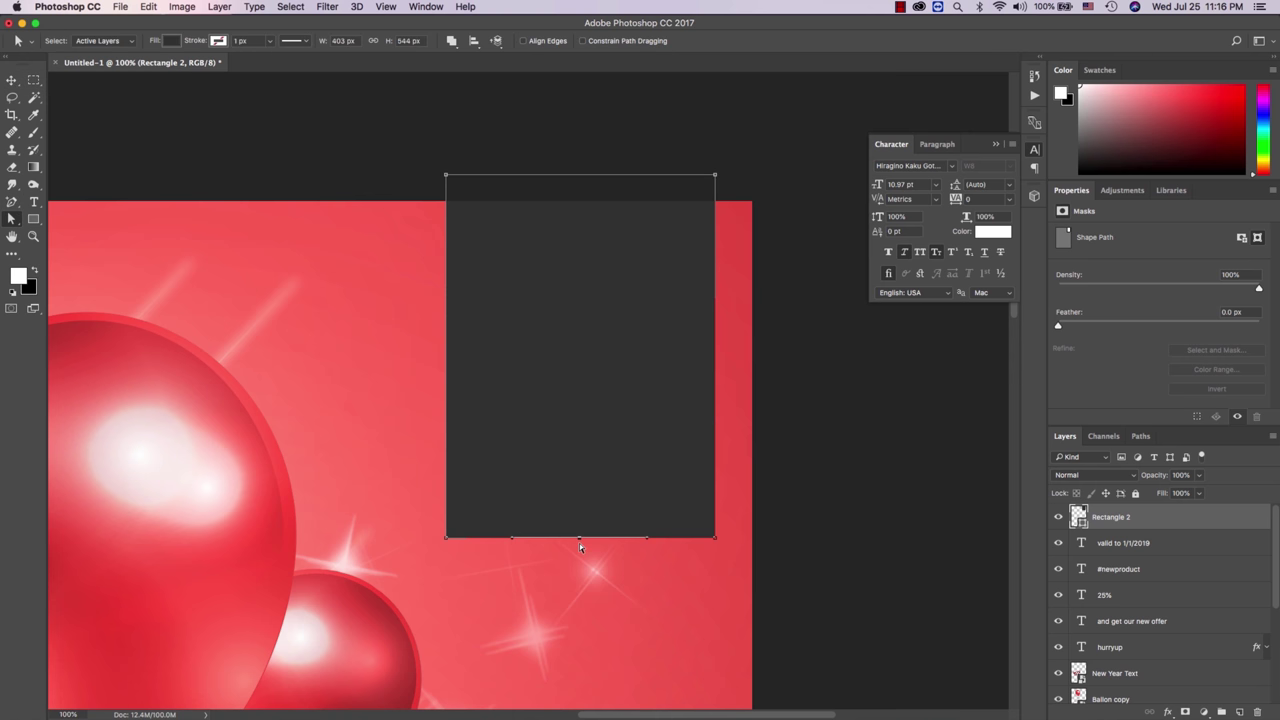
pyautogui.moveTo(579, 538); pyautogui.dragTo(579, 476)
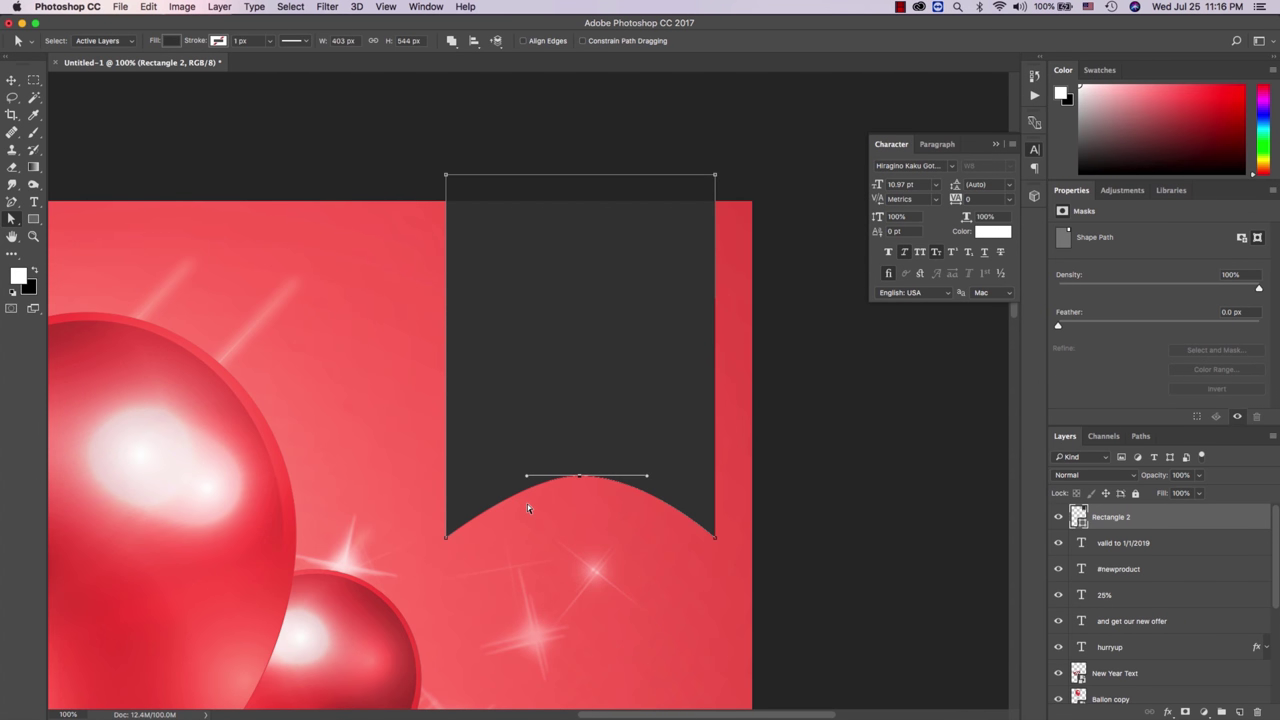
# Step: Convert the raised point's curve handles so the notch becomes a sharp V
pyautogui.rightClick(13, 220)
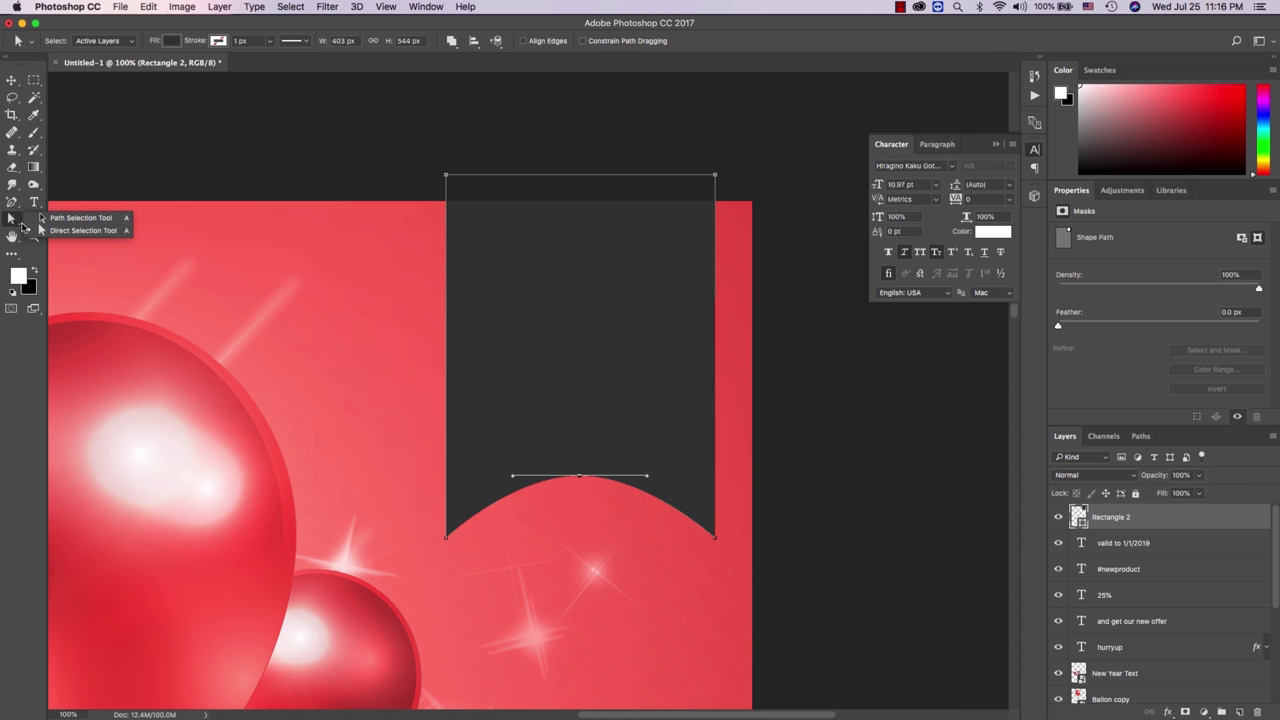
pyautogui.click(11, 201)
pyautogui.click(11, 201)
pyautogui.rightClick(11, 201)
pyautogui.click(52, 251)
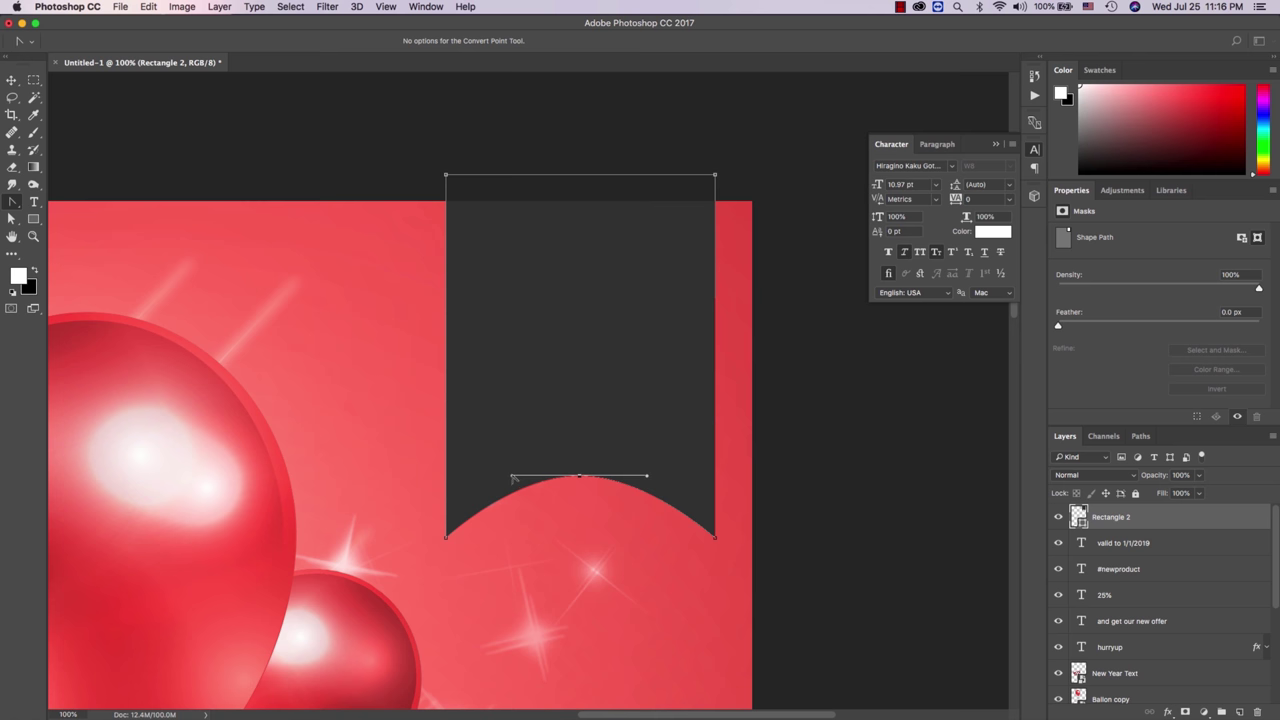
pyautogui.moveTo(519, 504); pyautogui.dragTo(521, 495)
pyautogui.hotkey('ctrl', 'z')
pyautogui.moveTo(515, 487); pyautogui.dragTo(508, 505)
pyautogui.hotkey('ctrl', 'z')
pyautogui.hotkey('ctrl', 'z')
pyautogui.hotkey('ctrl', 'z')
pyautogui.moveTo(507, 510)
pyautogui.mouseDown()
pyautogui.moveTo(520, 523)
pyautogui.moveTo(506, 514)
pyautogui.moveTo(466, 549)
pyautogui.moveTo(446, 540)
pyautogui.mouseUp()
pyautogui.moveTo(648, 479); pyautogui.dragTo(591, 493)
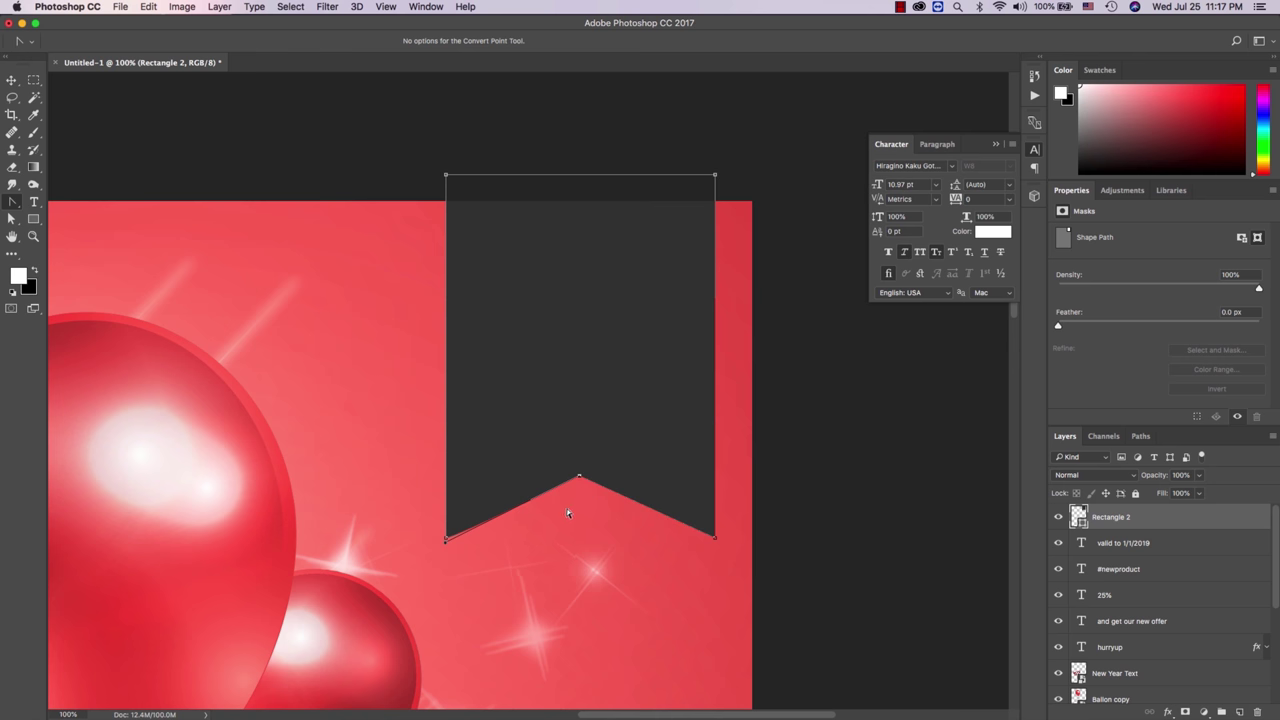
pyautogui.press('Escape')
pyautogui.press('z')
pyautogui.keyDown('alt'); pyautogui.click(603, 515); pyautogui.keyUp('alt')
pyautogui.click(649, 493)
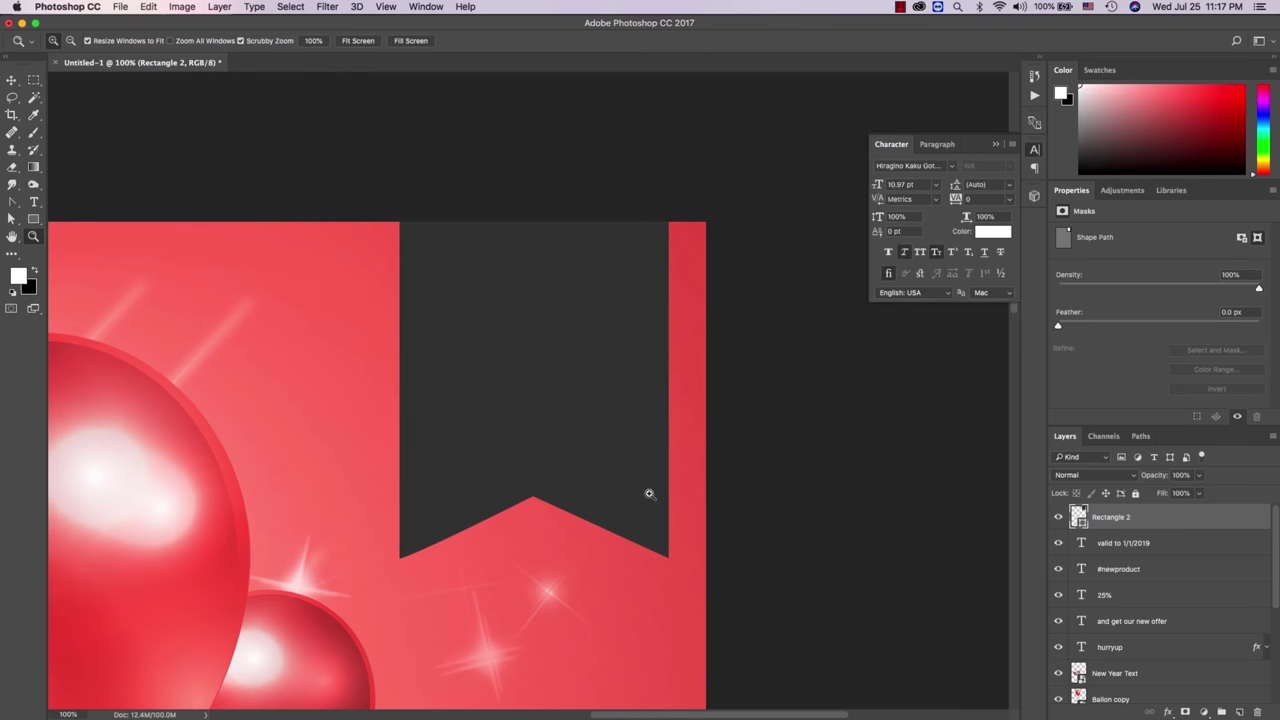
# Step: Draw a thin vertical rounded-rectangle bar at the ribbon's top-left corner
pyautogui.click(33, 219)
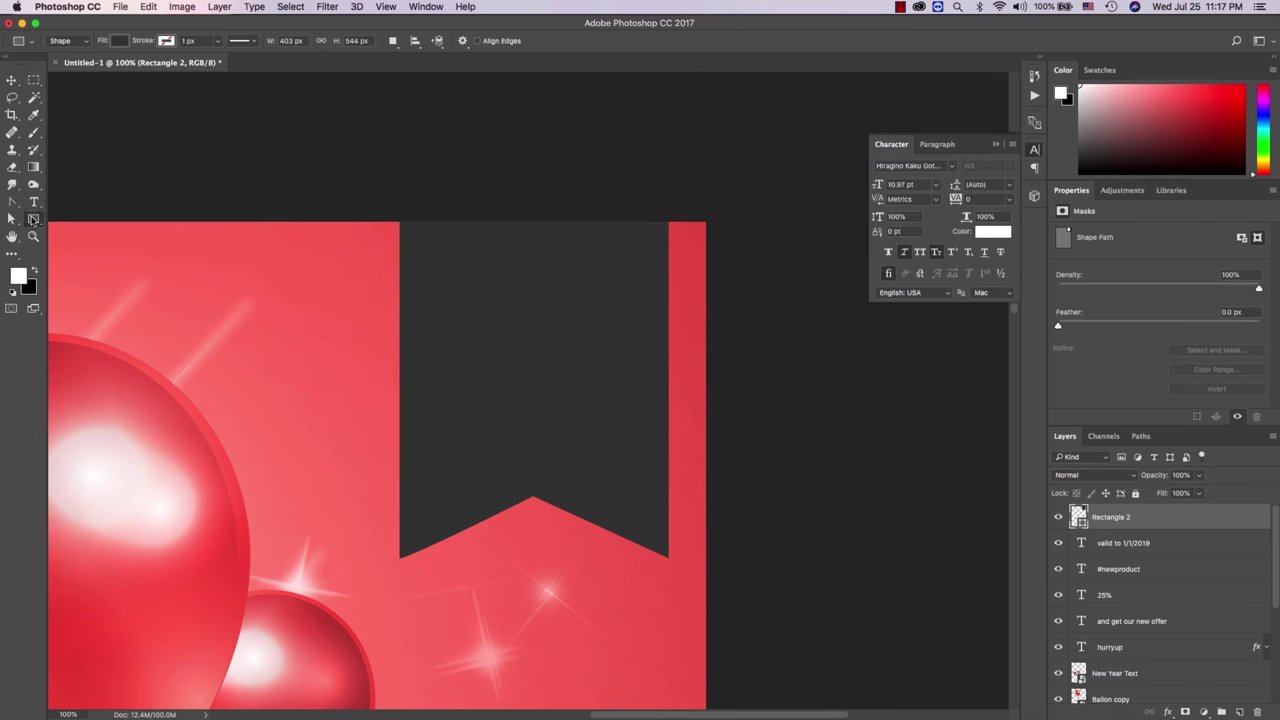
pyautogui.press('z')
pyautogui.click(386, 289)
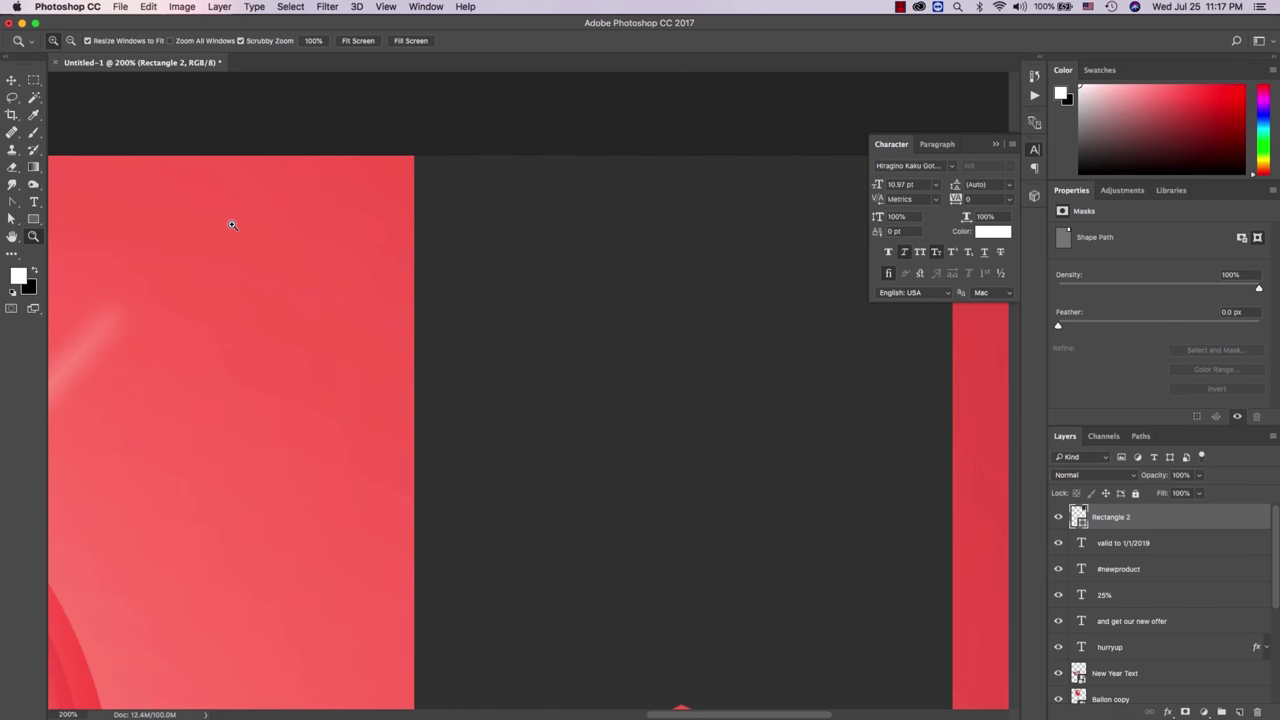
pyautogui.moveTo(33, 219); pyautogui.dragTo(71, 237)
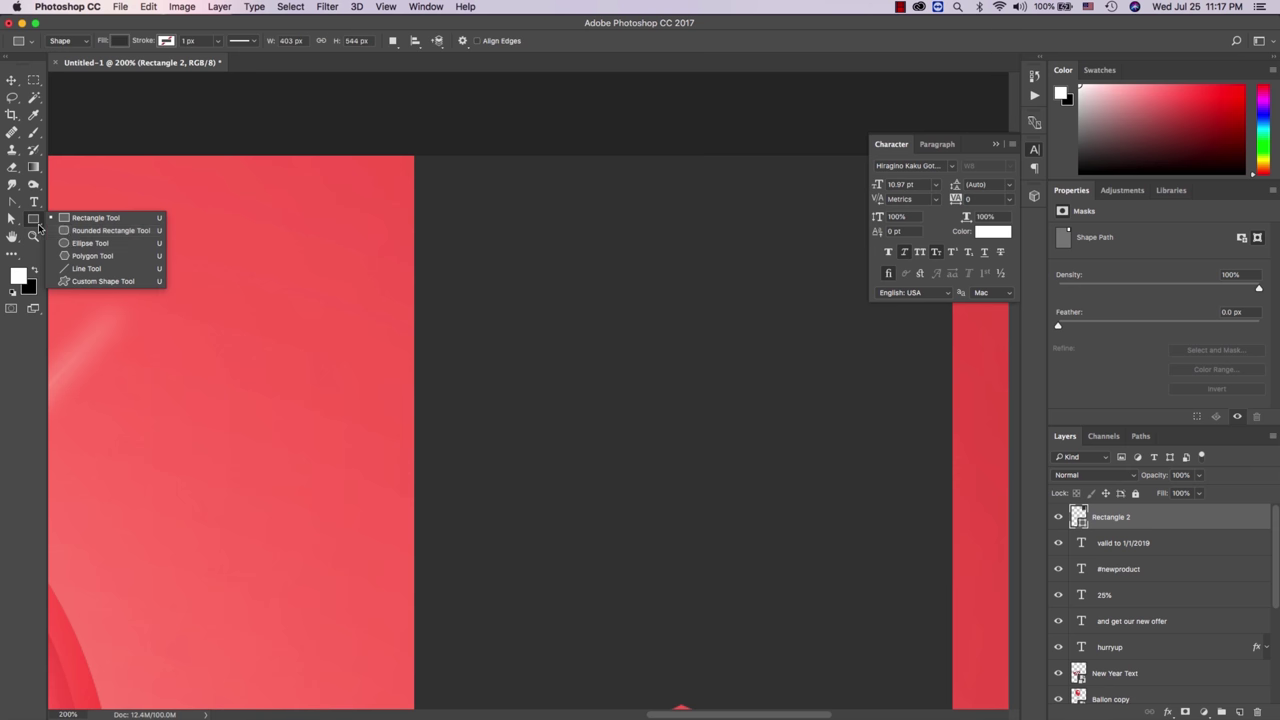
pyautogui.click(71, 235)
pyautogui.moveTo(430, 188); pyautogui.dragTo(433, 259)
pyautogui.press('v')
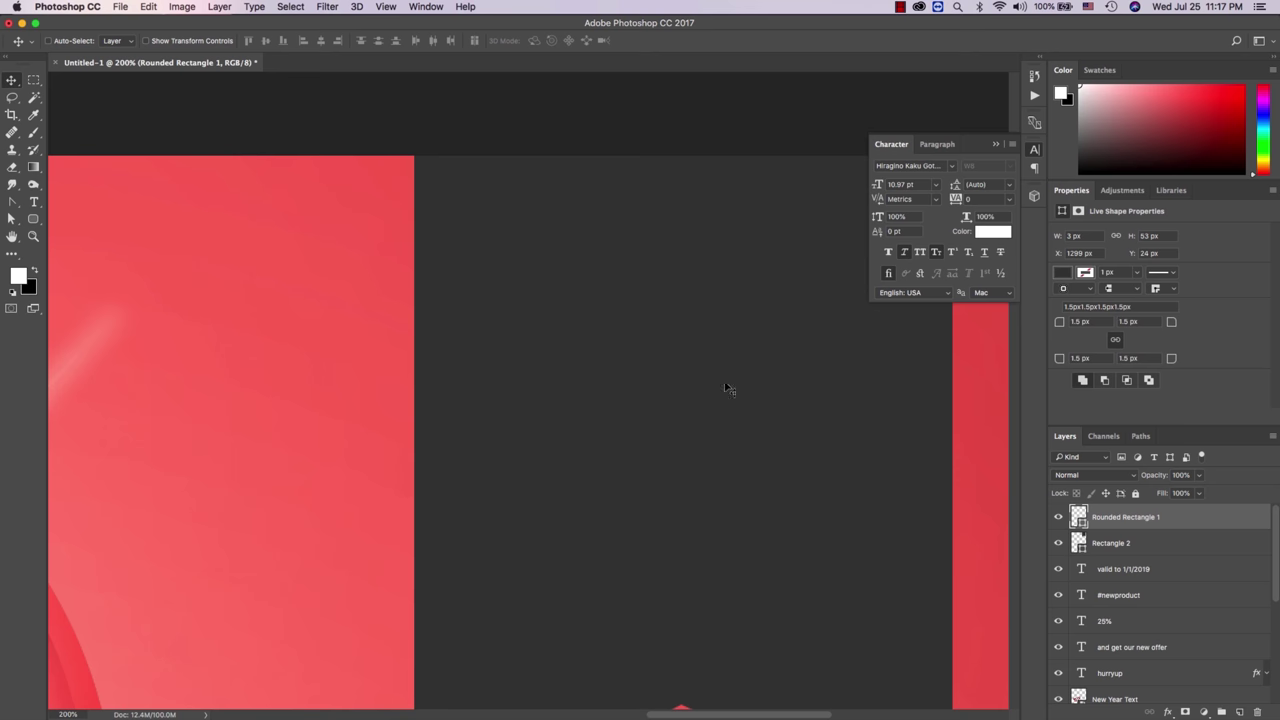
# Step: Set the bar's fill colour to white
pyautogui.doubleClick(1081, 521)
pyautogui.moveTo(940, 449); pyautogui.dragTo(823, 286)
pyautogui.press('Return')
pyautogui.press('z')
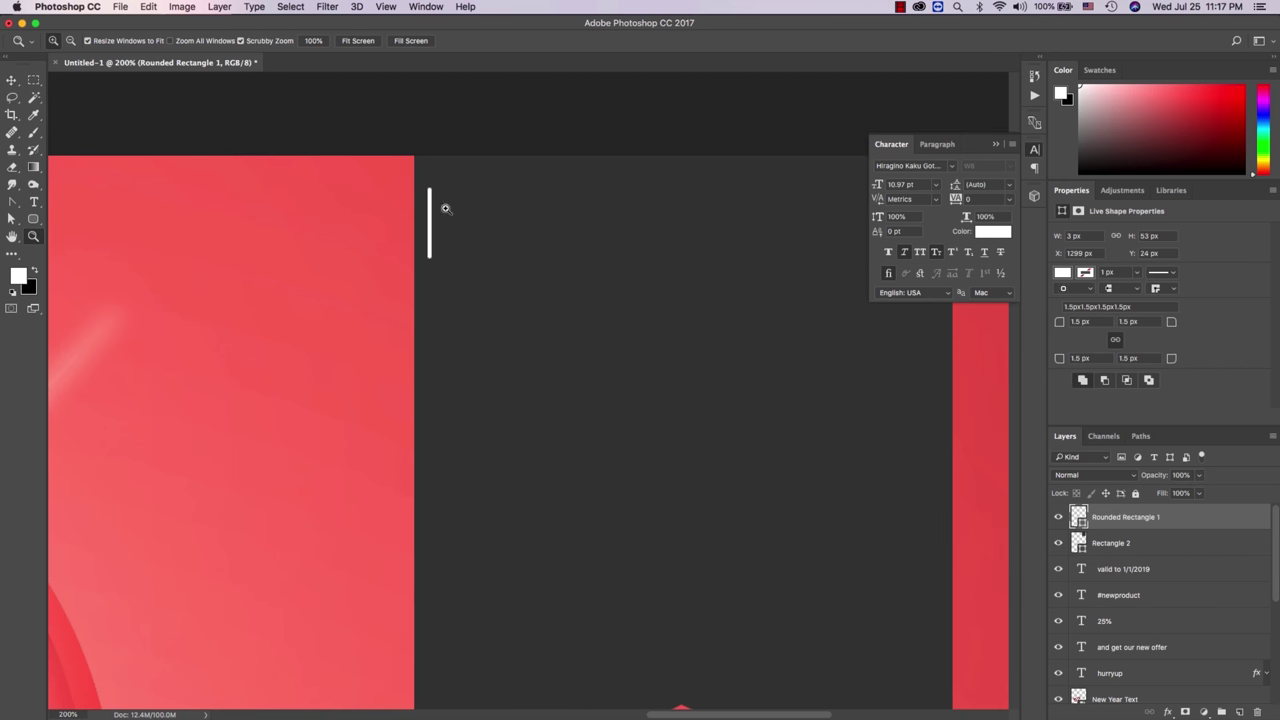
pyautogui.click(415, 198)
pyautogui.doubleClick(1197, 527)
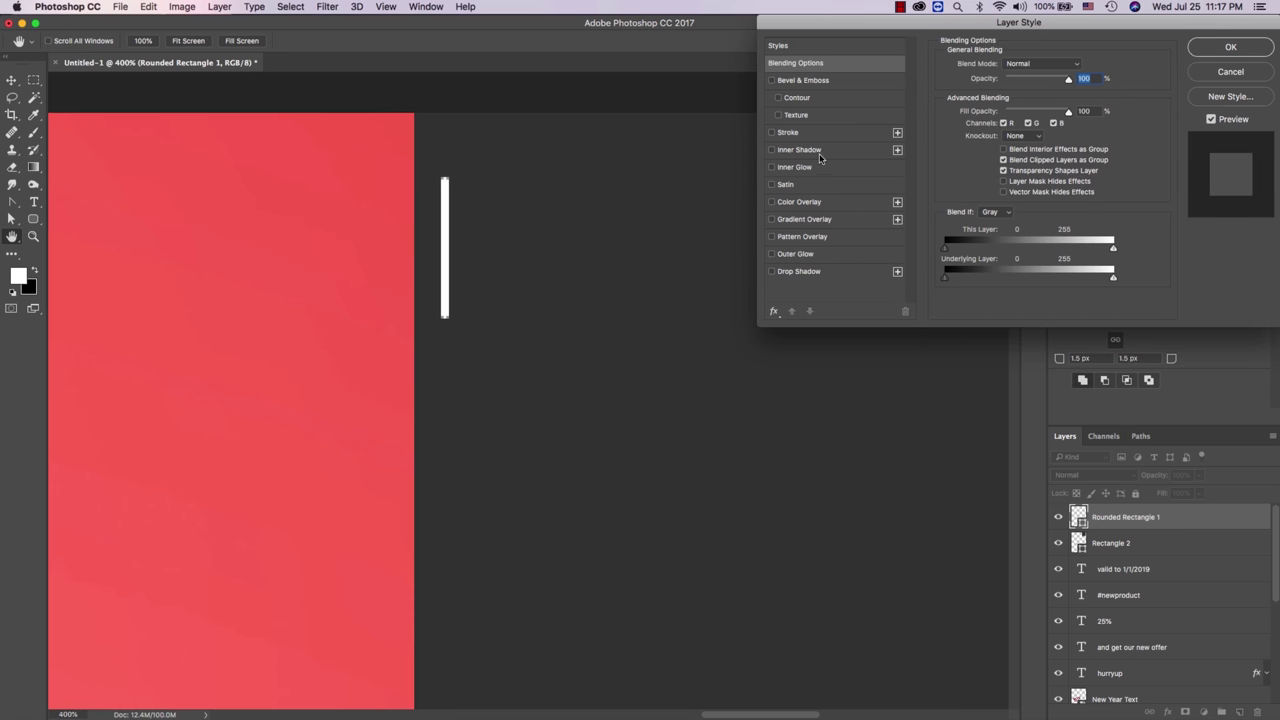
# Step: Add a low-depth Bevel & Emboss and a Normal drop shadow: 96%, angle 114, distance 1, size 4
pyautogui.click(803, 80)
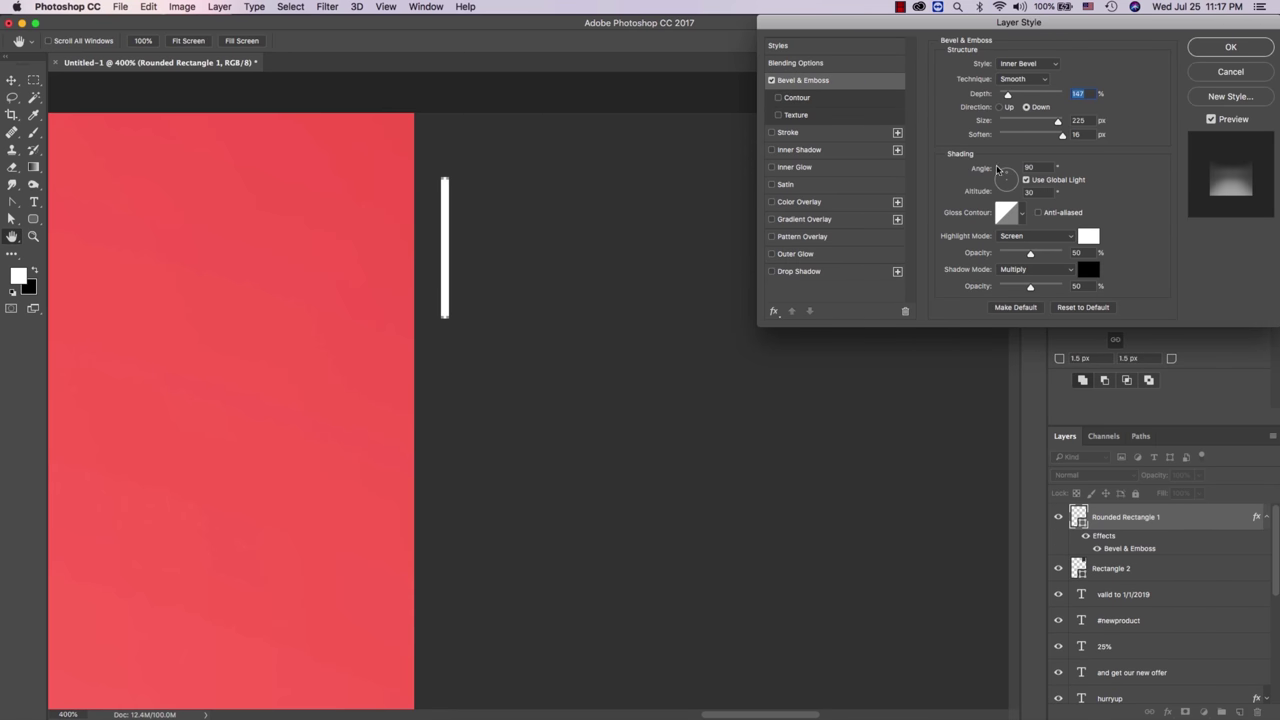
pyautogui.moveTo(1007, 93); pyautogui.dragTo(997, 94)
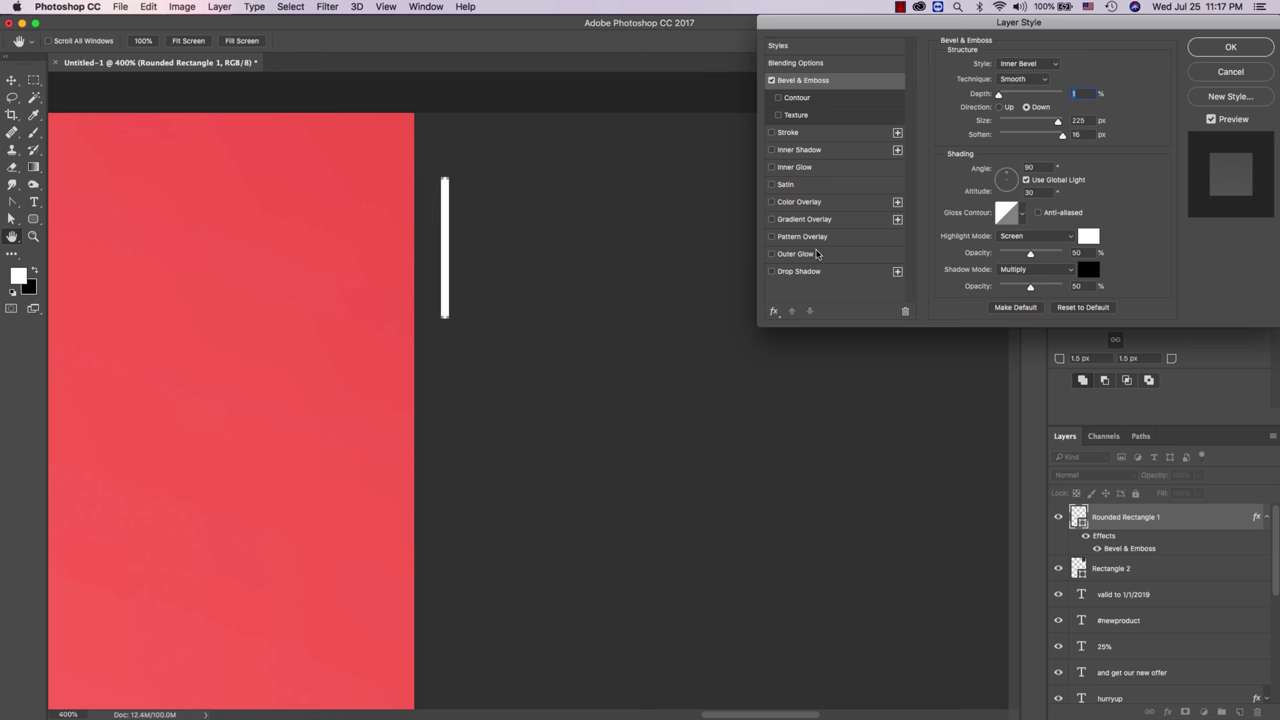
pyautogui.click(815, 271)
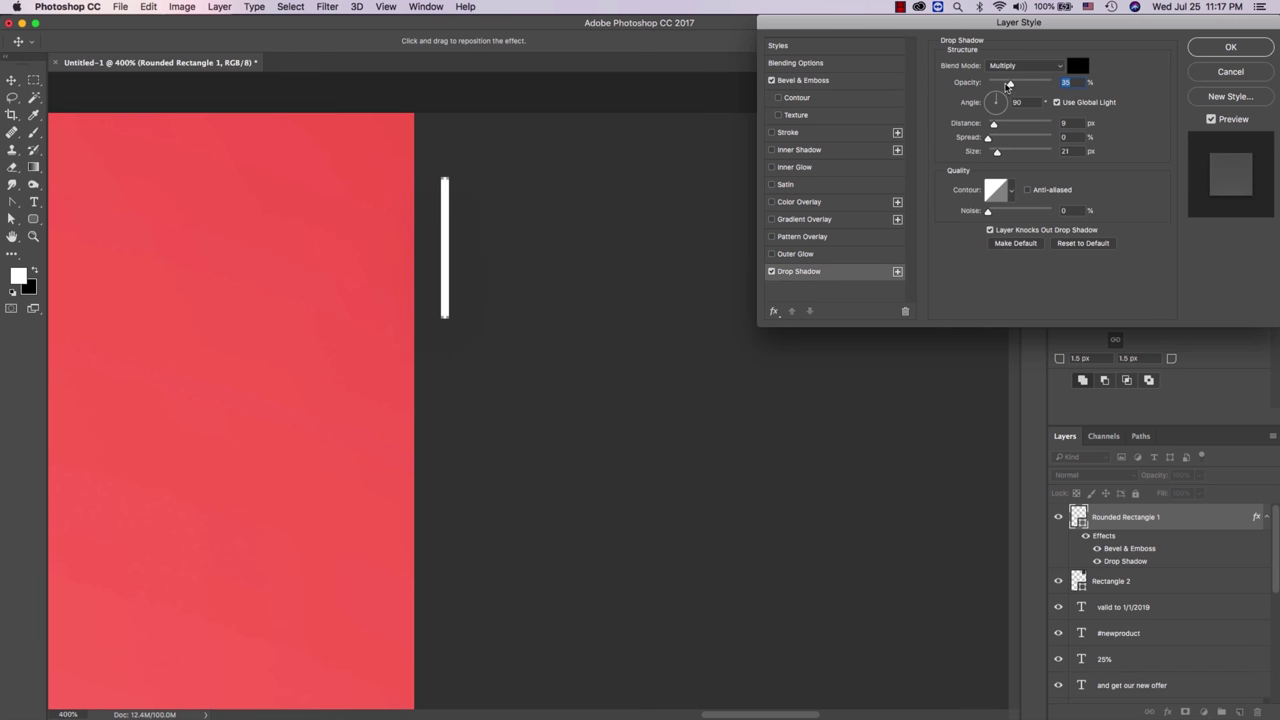
pyautogui.click(1025, 65)
pyautogui.click(1010, 29)
pyautogui.press('Tab')
pyautogui.press('Tab')
pyautogui.press('Tab')
pyautogui.press('Down')
pyautogui.press('Down')
pyautogui.press('Down')
pyautogui.press('Down')
pyautogui.press('Down')
pyautogui.press('Down')
pyautogui.press('Down')
pyautogui.click(996, 101)
pyautogui.click(995, 99)
pyautogui.moveTo(1010, 85); pyautogui.dragTo(1050, 86)
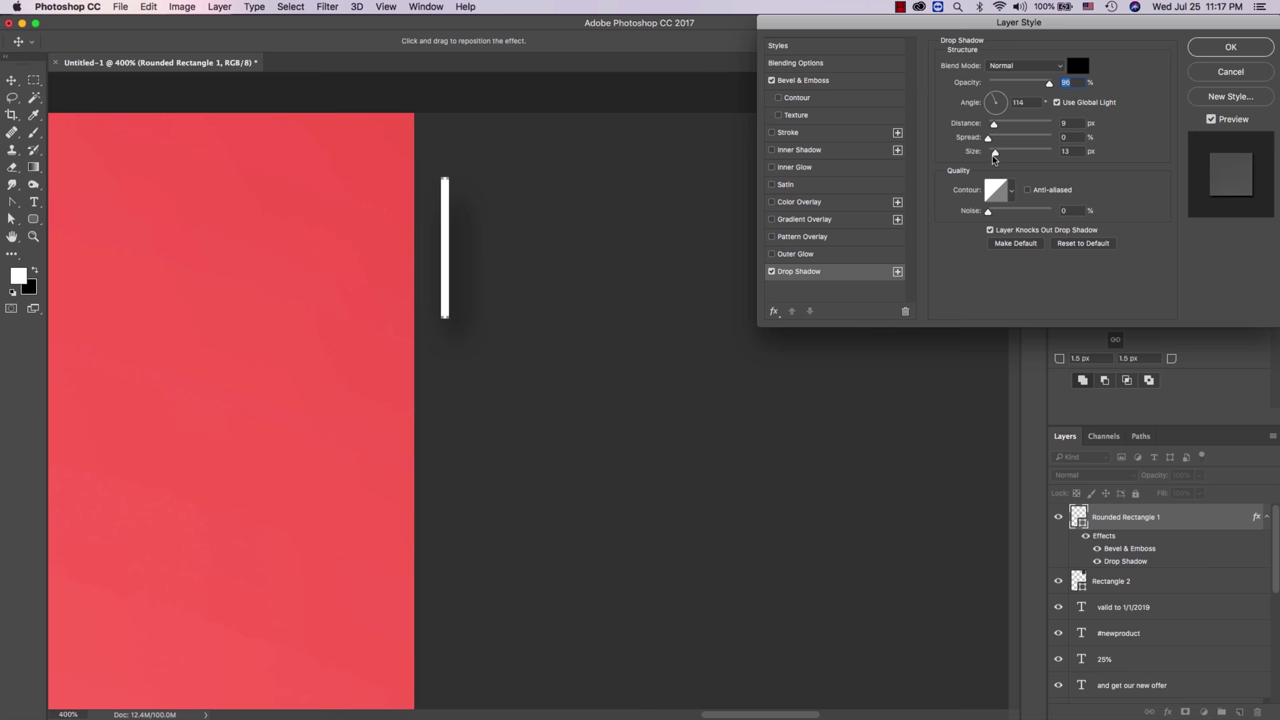
pyautogui.moveTo(994, 157); pyautogui.dragTo(991, 156)
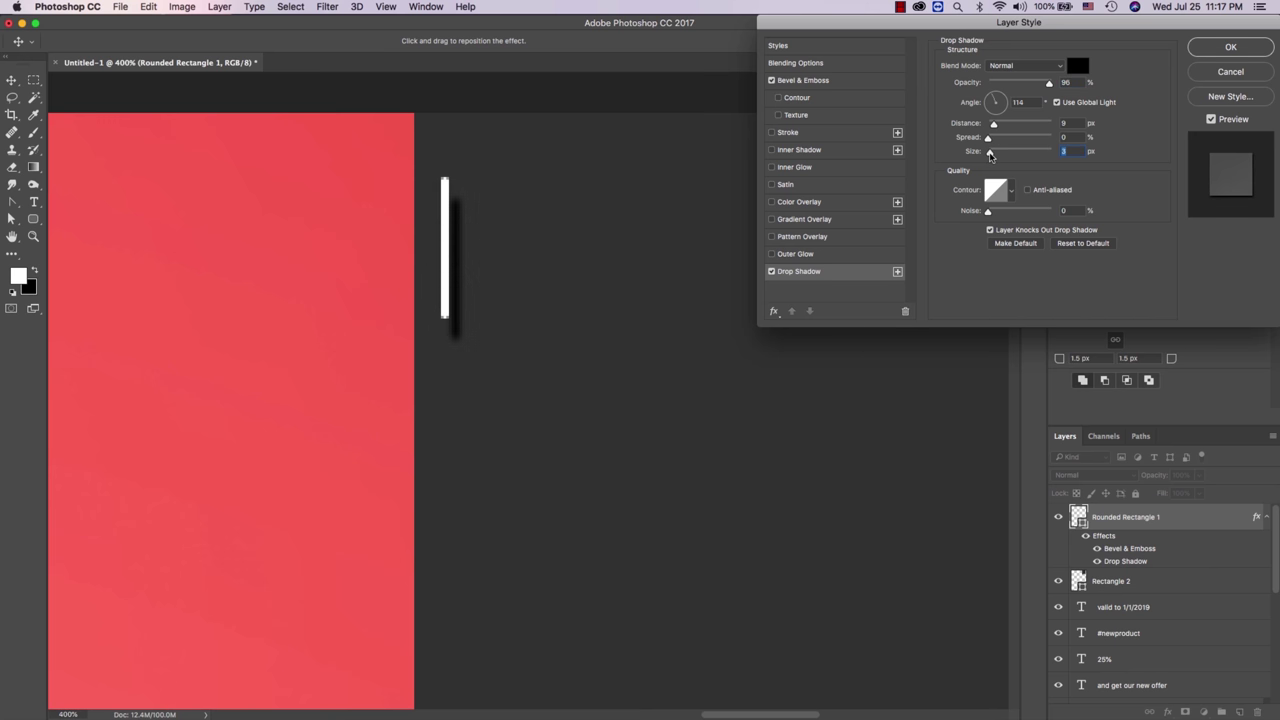
pyautogui.moveTo(994, 126); pyautogui.dragTo(990, 128)
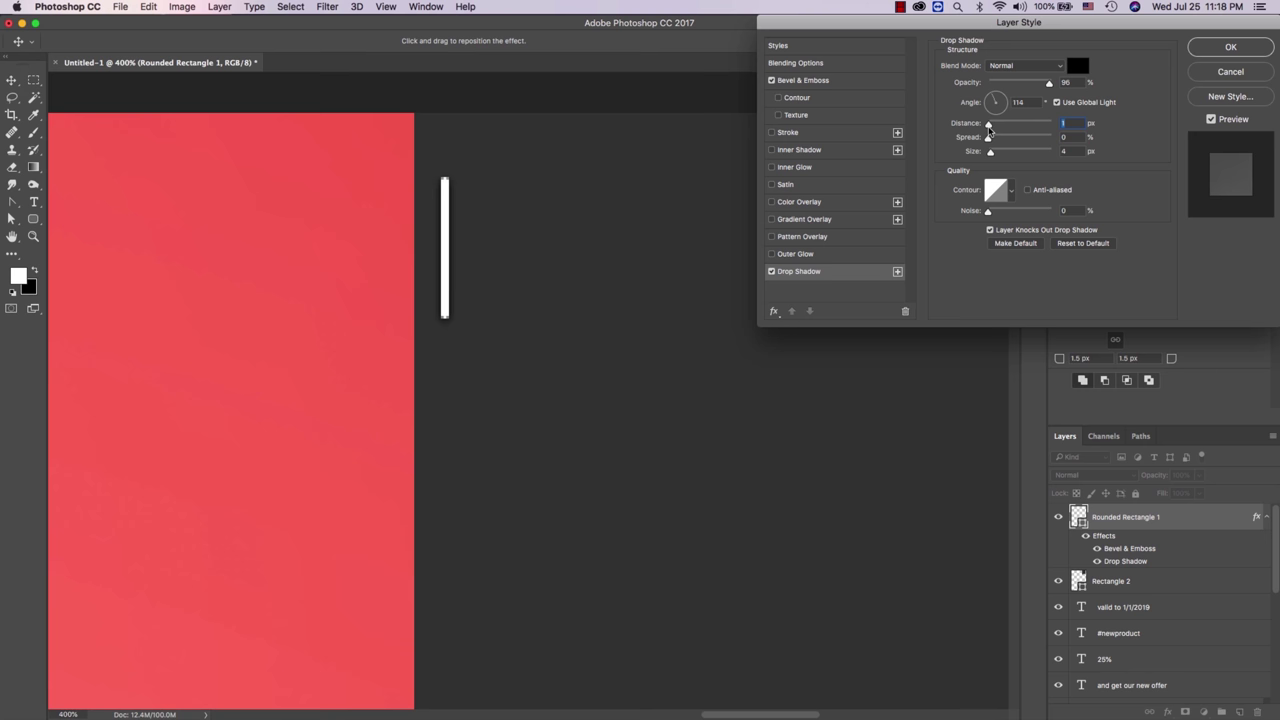
pyautogui.click(1203, 48)
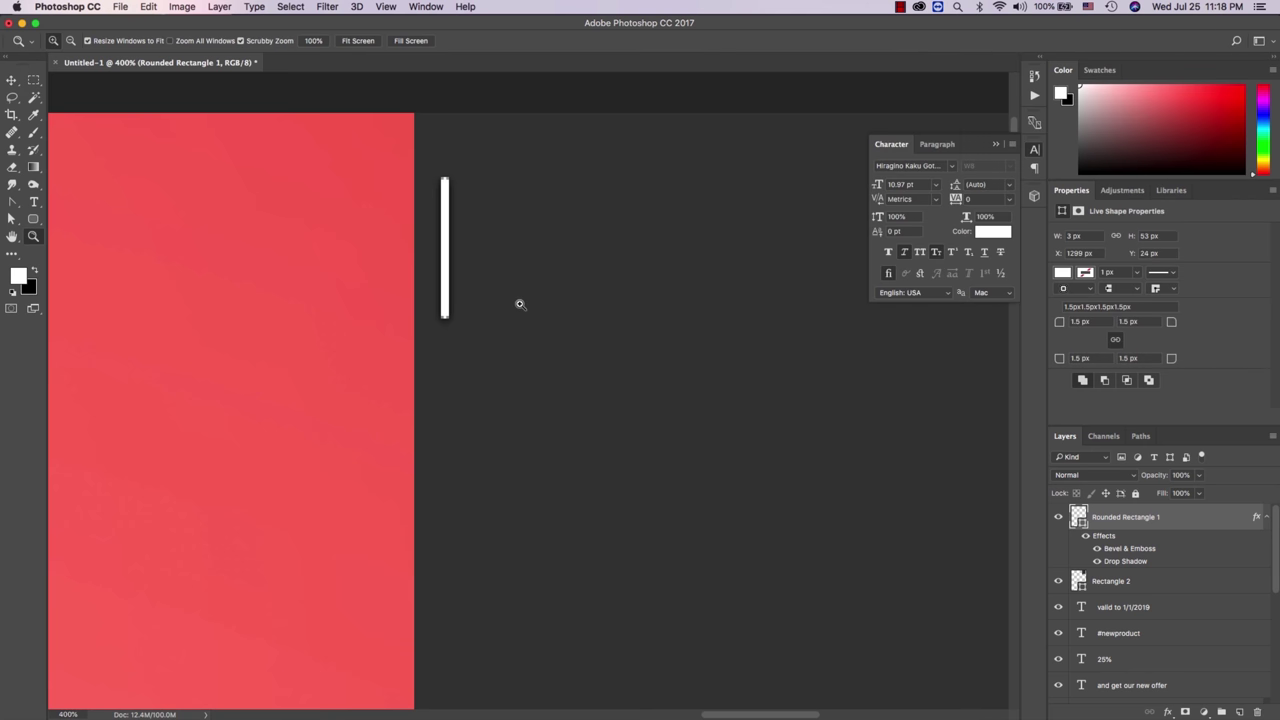
# Step: Shorten the white bar into a dash and place a duplicate dash just below it
pyautogui.keyDown('alt'); pyautogui.click(520, 304); pyautogui.keyUp('alt')
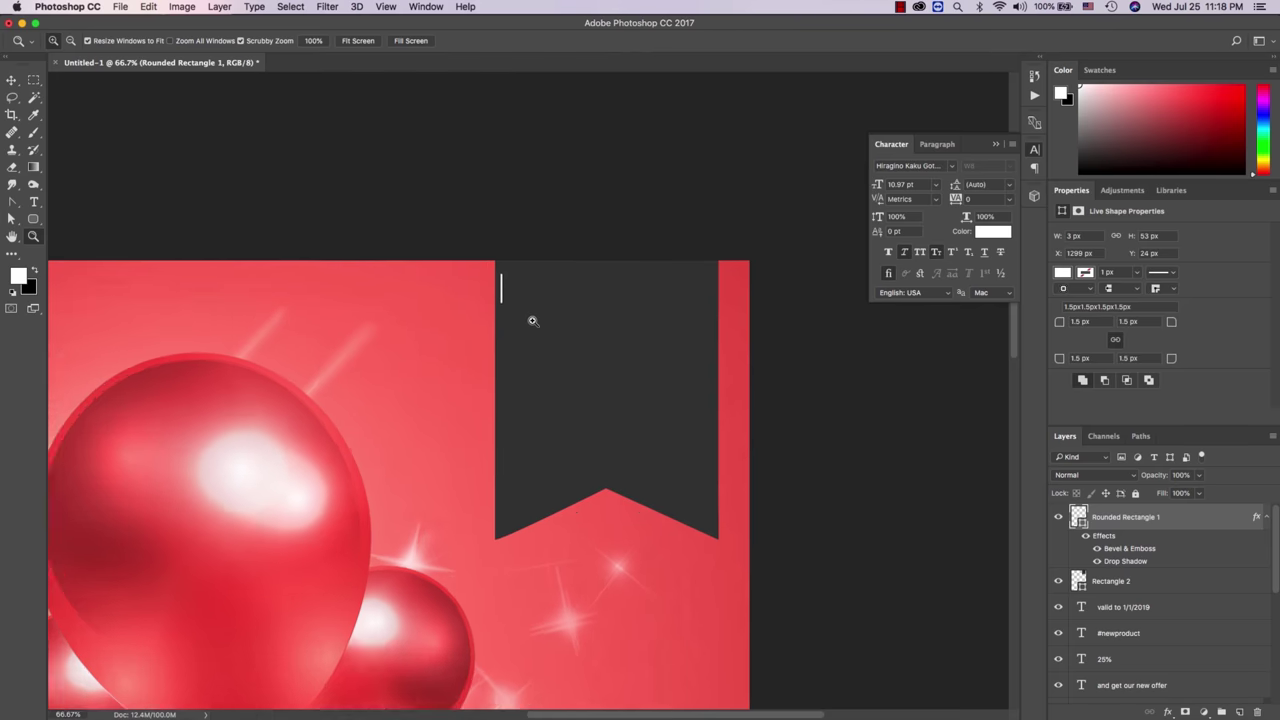
pyautogui.click(527, 315)
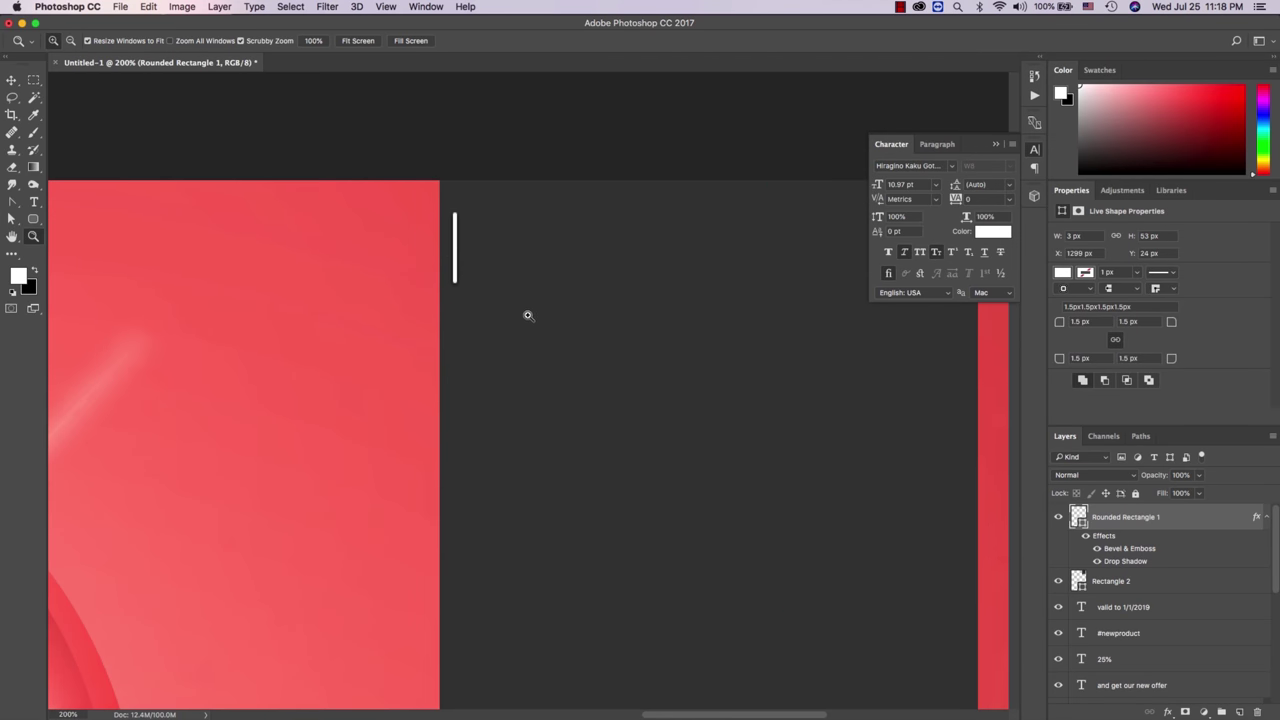
pyautogui.click(527, 315)
pyautogui.press('super+t')
pyautogui.moveTo(425, 270); pyautogui.dragTo(425, 227)
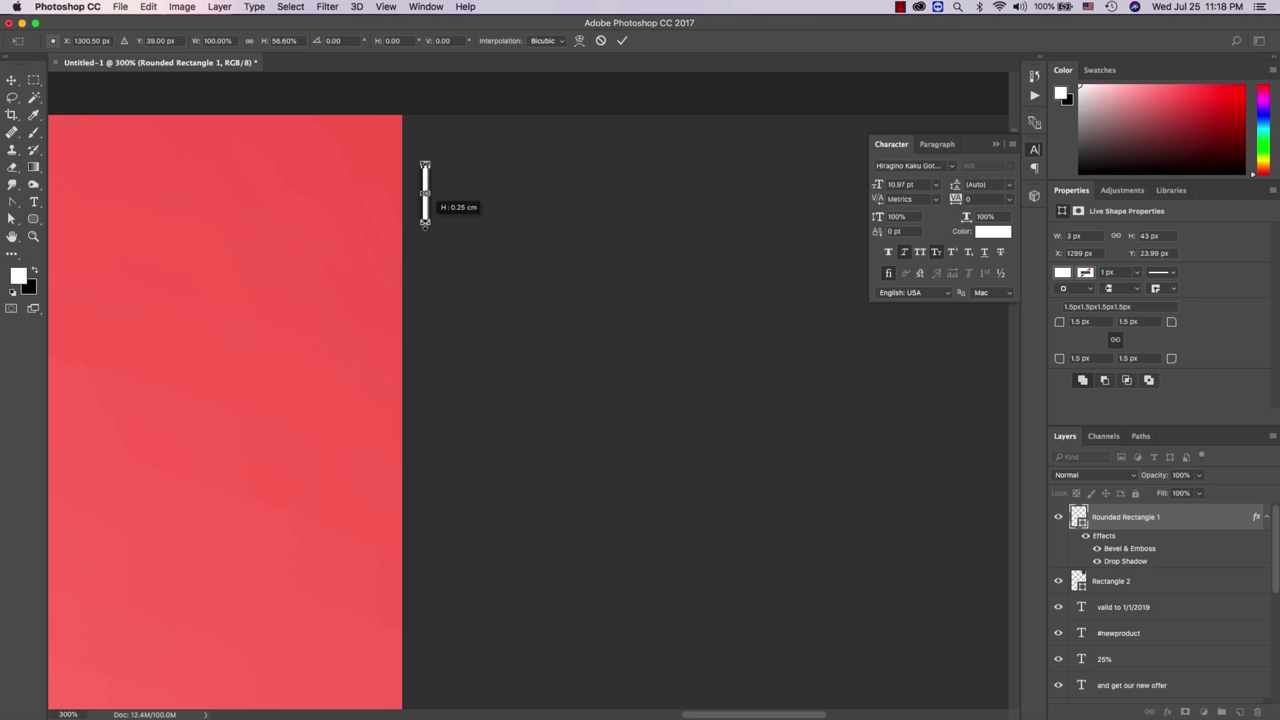
pyautogui.press('Return')
pyautogui.rightClick(1188, 516)
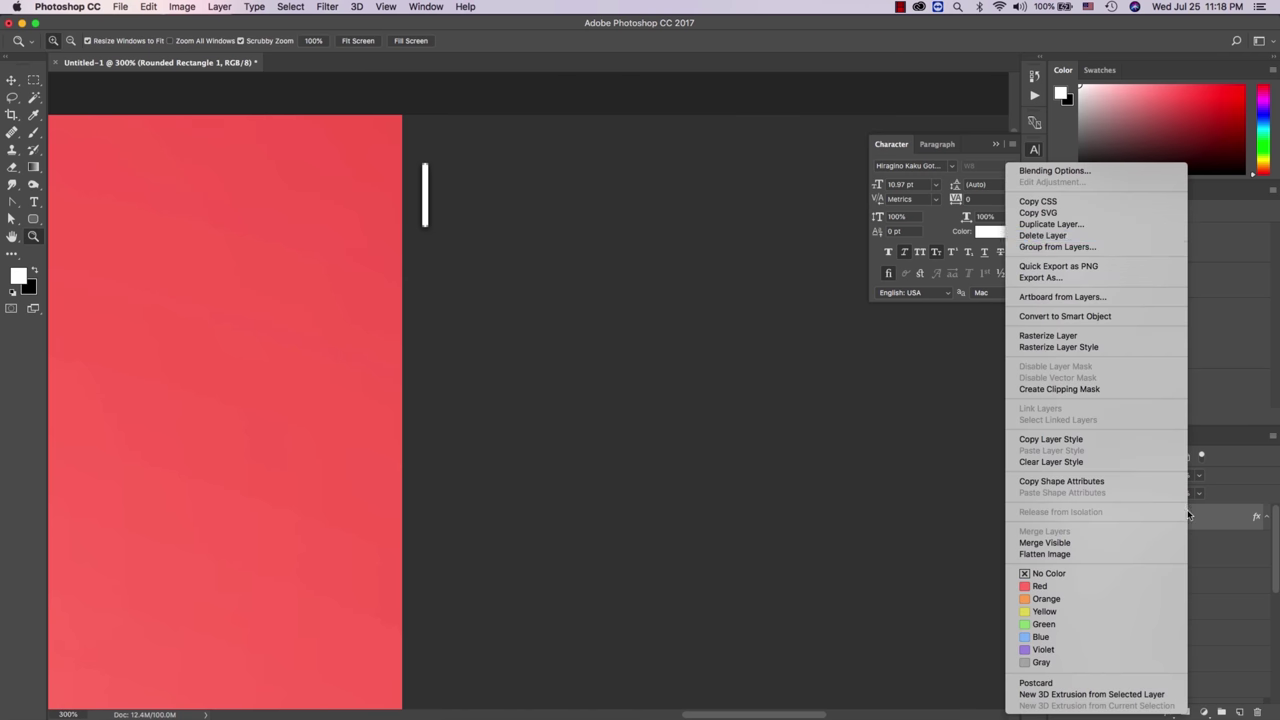
pyautogui.click(1036, 226)
pyautogui.press('Return')
pyautogui.press('v')
pyautogui.moveTo(434, 152); pyautogui.dragTo(434, 242)
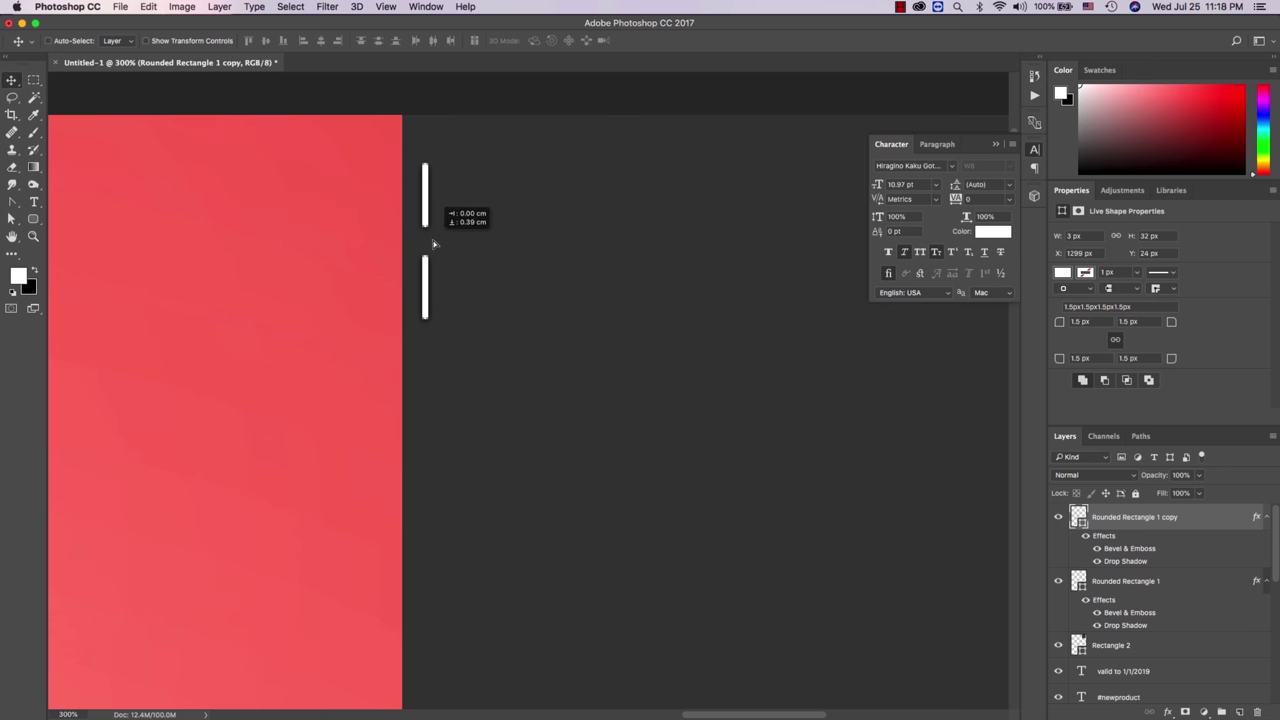
# Step: Duplicate the pair of dashes and place the new pair below the first
pyautogui.press('z')
pyautogui.keyDown('alt'); pyautogui.click(466, 280); pyautogui.keyUp('alt')
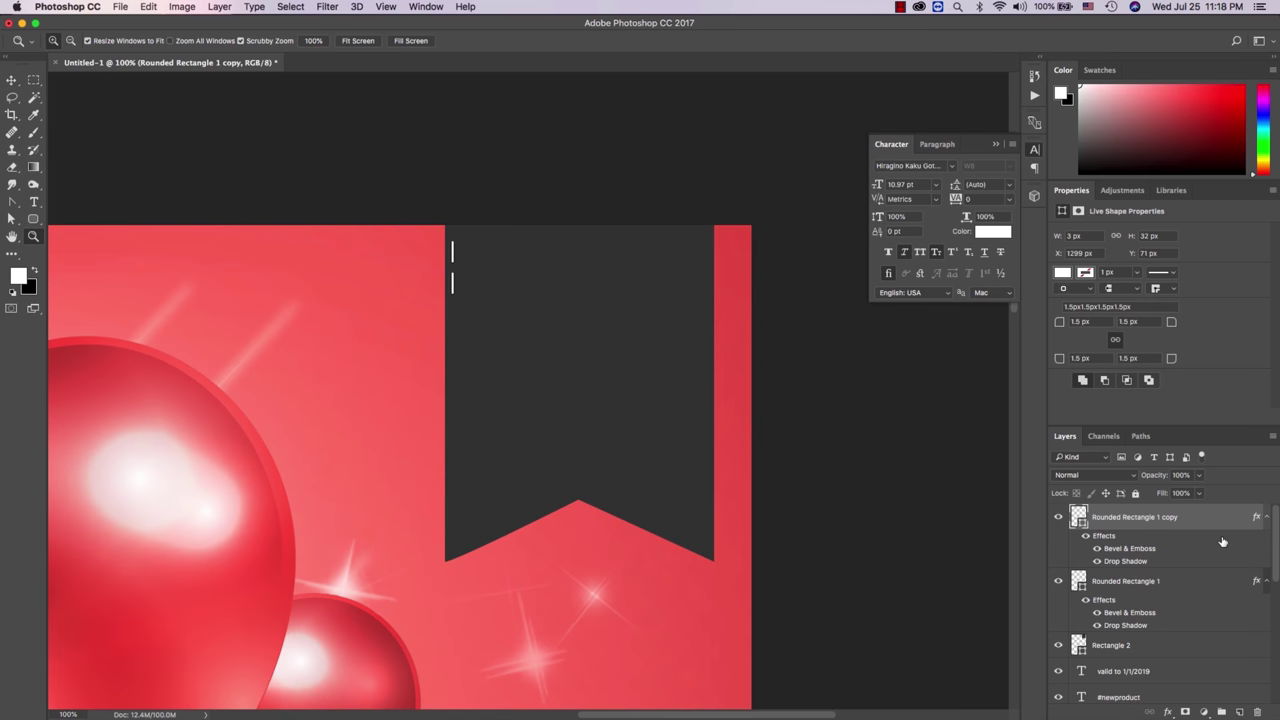
pyautogui.click(1264, 518)
pyautogui.click(1266, 543)
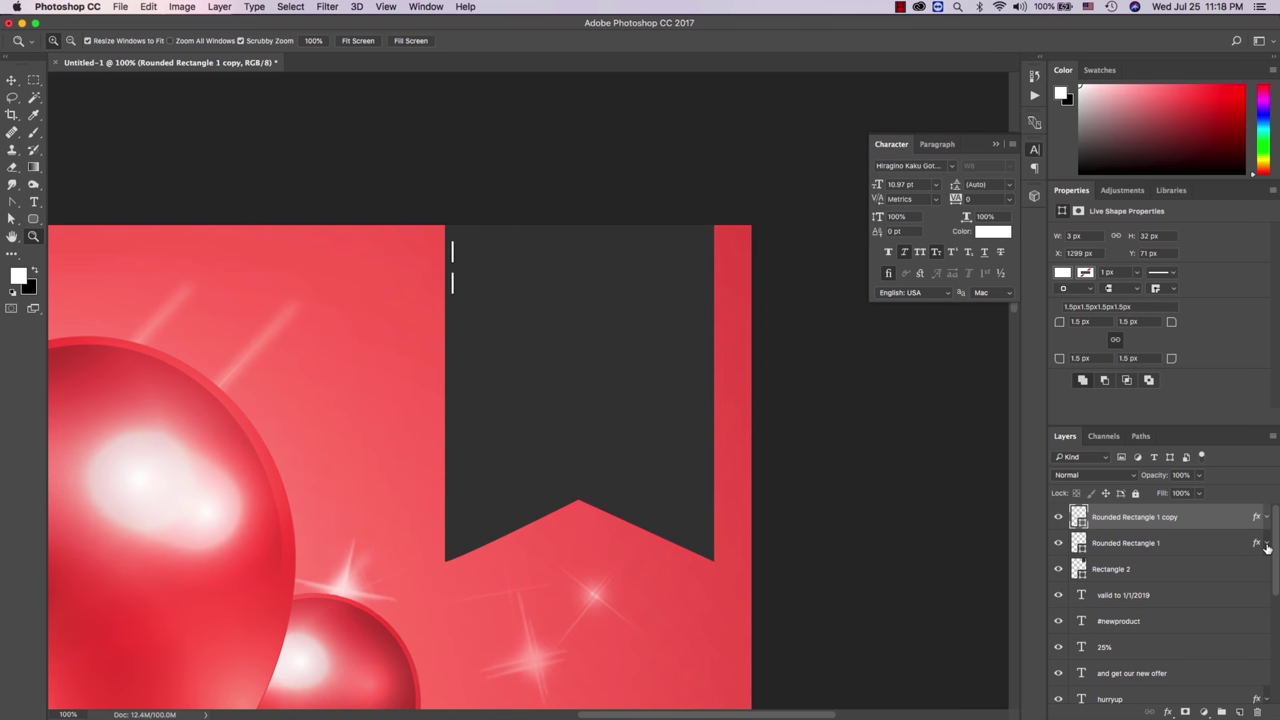
pyautogui.keyDown('shift'); pyautogui.click(1200, 546); pyautogui.keyUp('shift')
pyautogui.press('v')
pyautogui.press('Right')
pyautogui.press('Right')
pyautogui.press('Right')
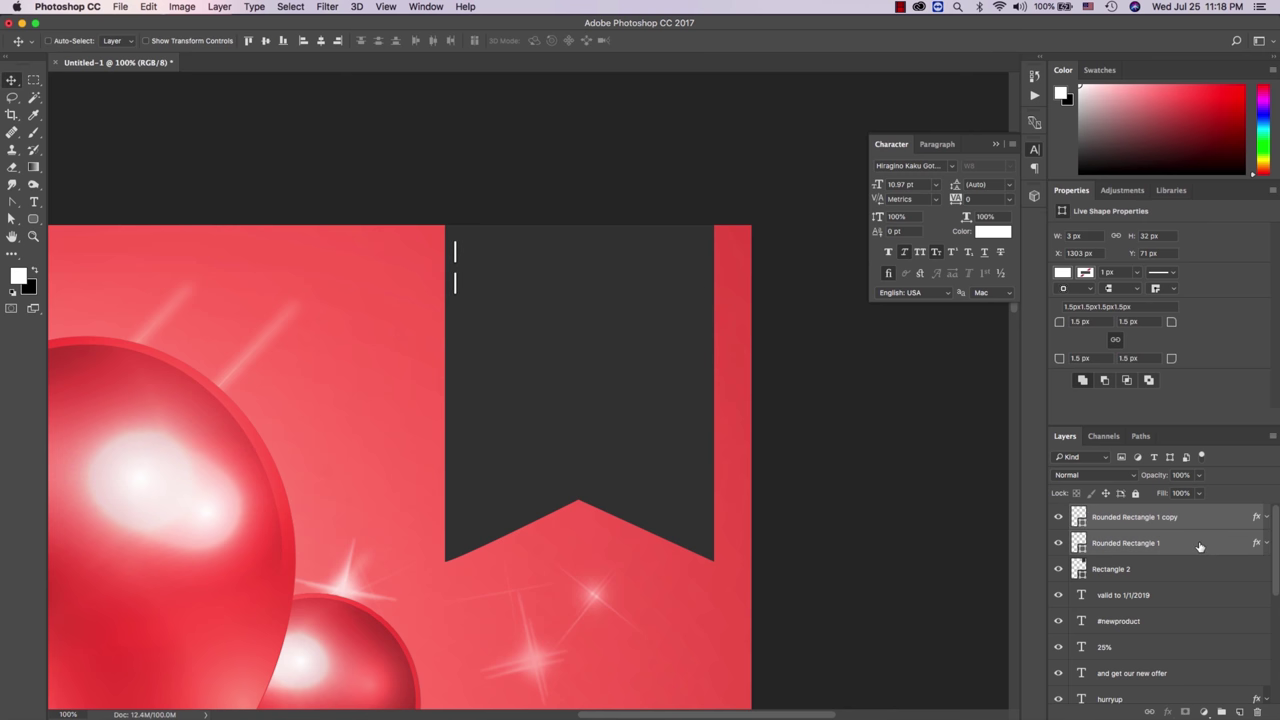
pyautogui.rightClick(1200, 546)
pyautogui.click(1074, 229)
pyautogui.press('Return')
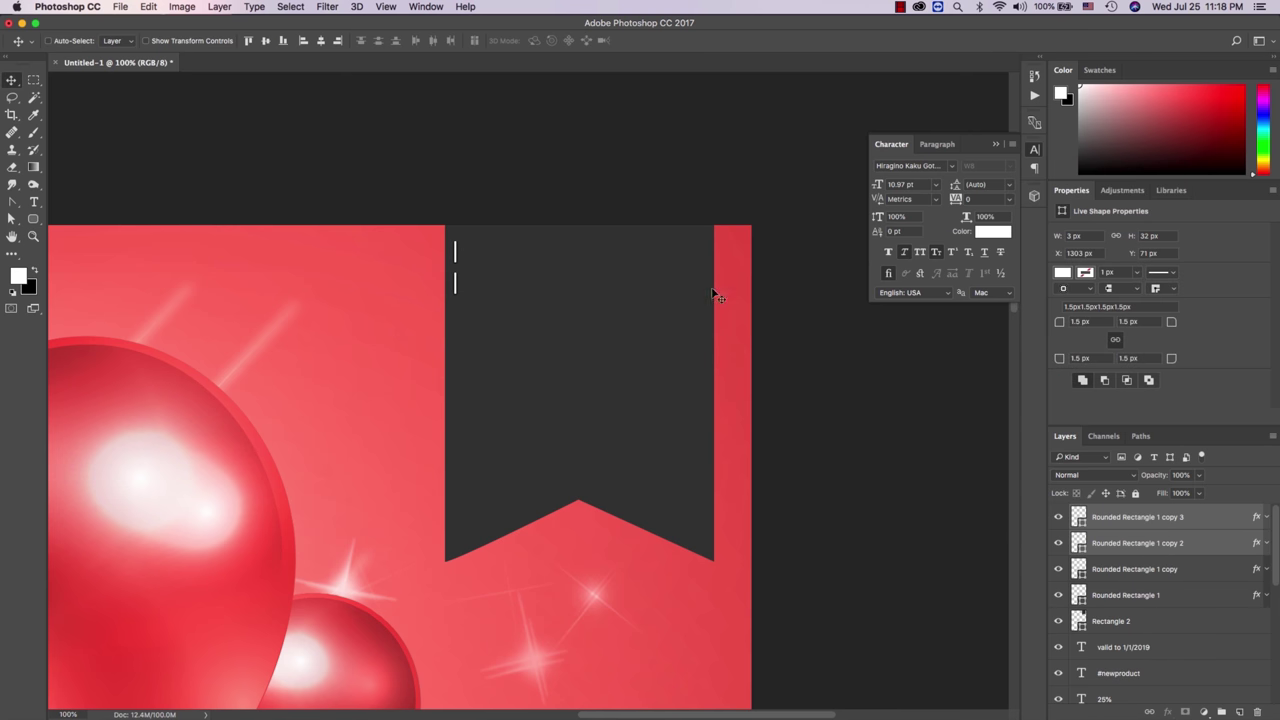
pyautogui.moveTo(590, 272); pyautogui.dragTo(588, 329)
# Step: Merge the four dashes into one smart object and add a copy further down the edge
pyautogui.click(1172, 602)
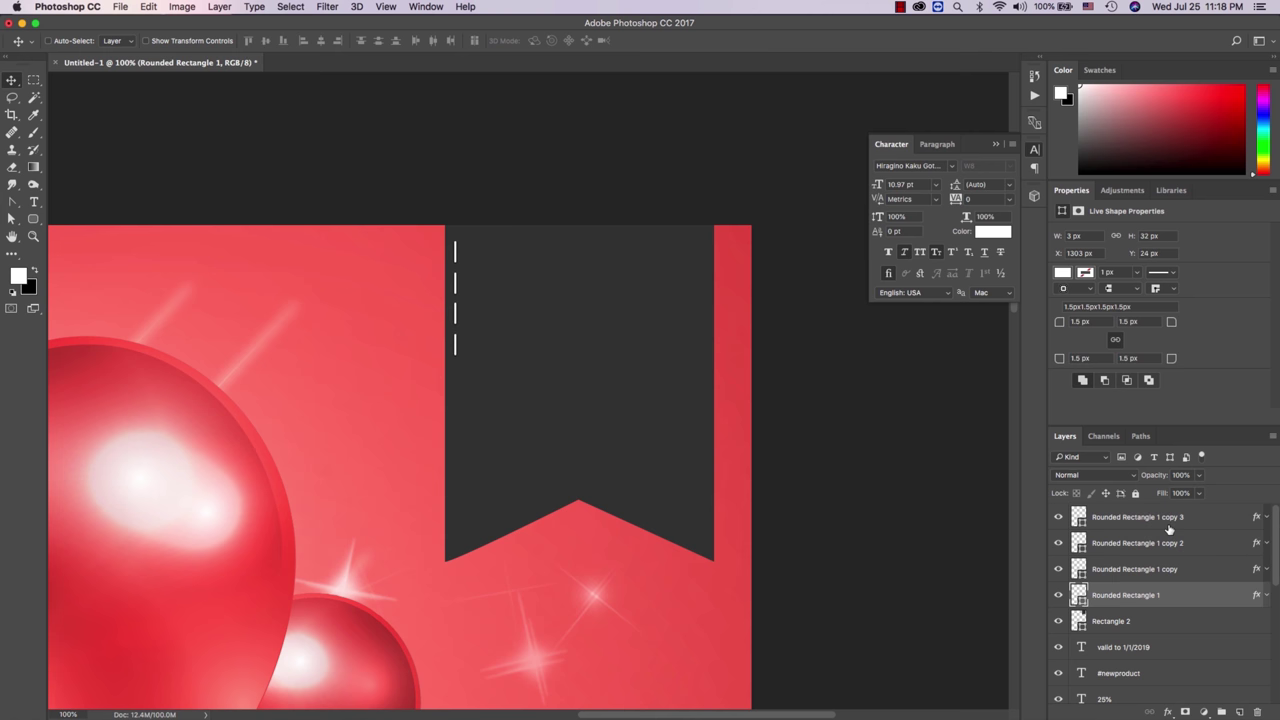
pyautogui.keyDown('shift'); pyautogui.click(1168, 529); pyautogui.keyUp('shift')
pyautogui.rightClick(1168, 529)
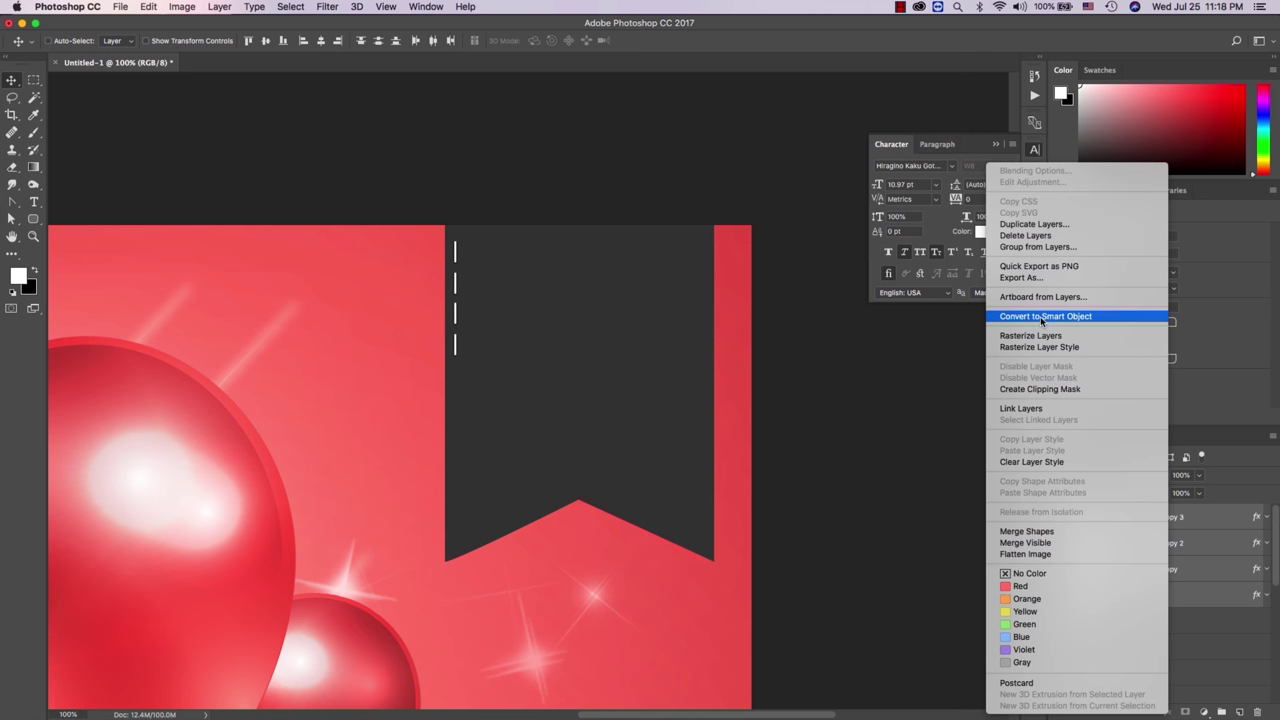
pyautogui.click(1040, 316)
pyautogui.rightClick(1162, 518)
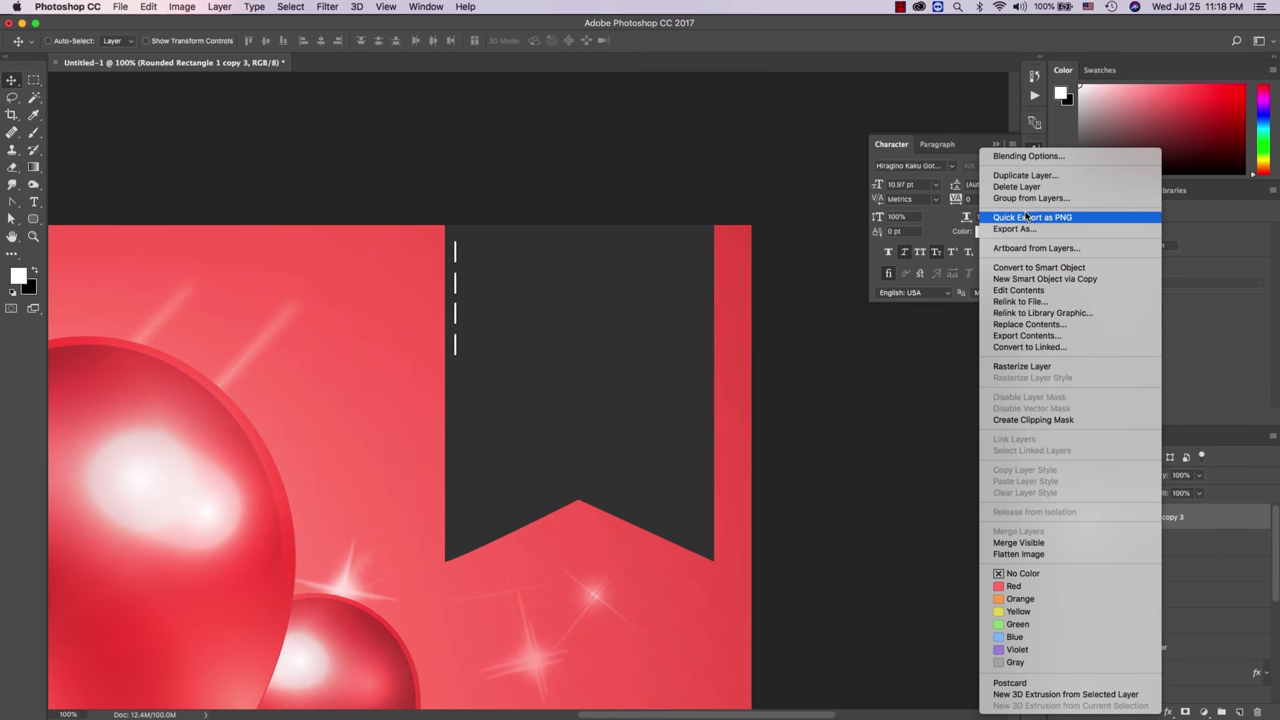
pyautogui.click(1025, 175)
pyautogui.press('Return')
pyautogui.moveTo(537, 363); pyautogui.dragTo(518, 458)
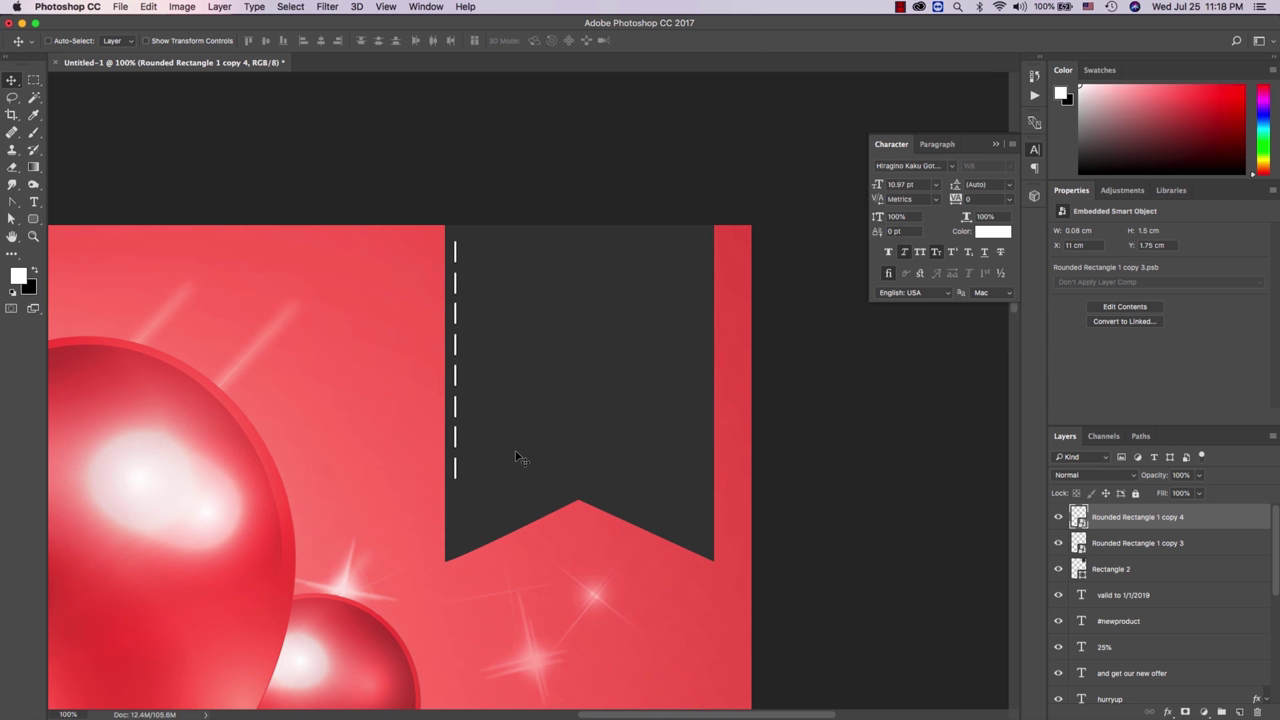
# Step: Combine and extend the dash copies into one full-length line along the ribbon's left edge
pyautogui.keyDown('shift'); pyautogui.click(1172, 545); pyautogui.keyUp('shift')
pyautogui.rightClick(1172, 545)
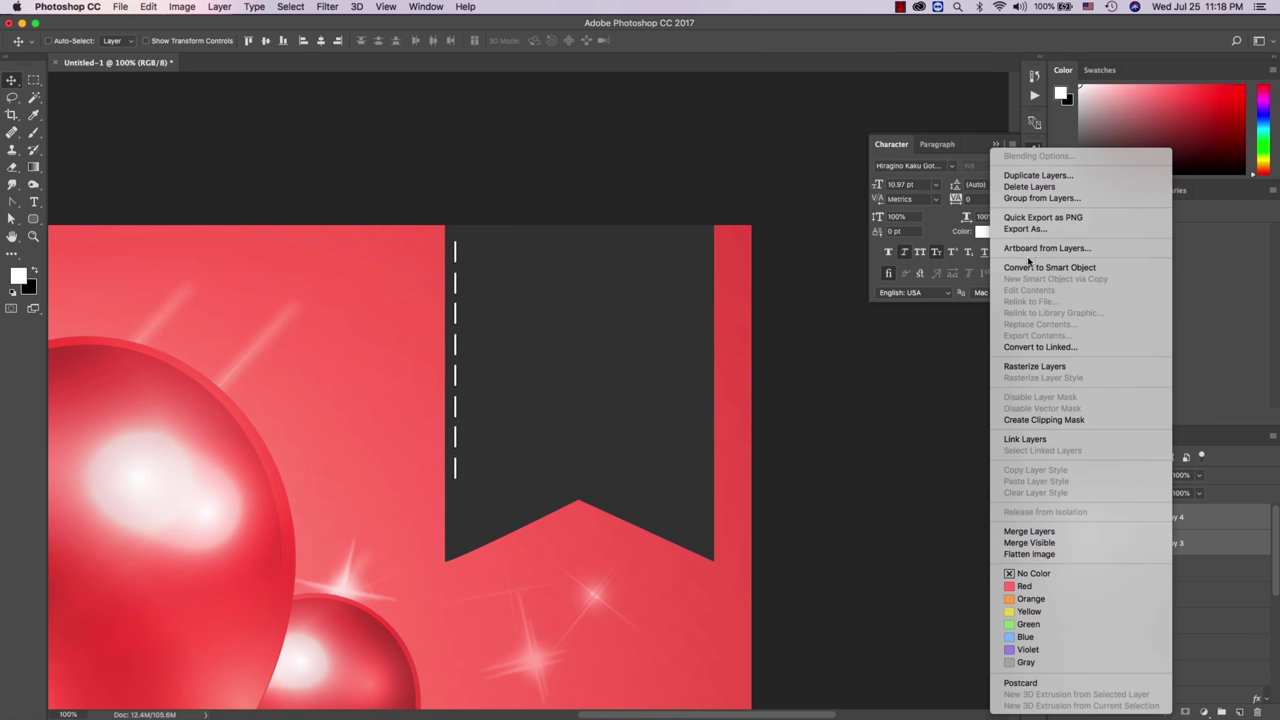
pyautogui.click(1045, 267)
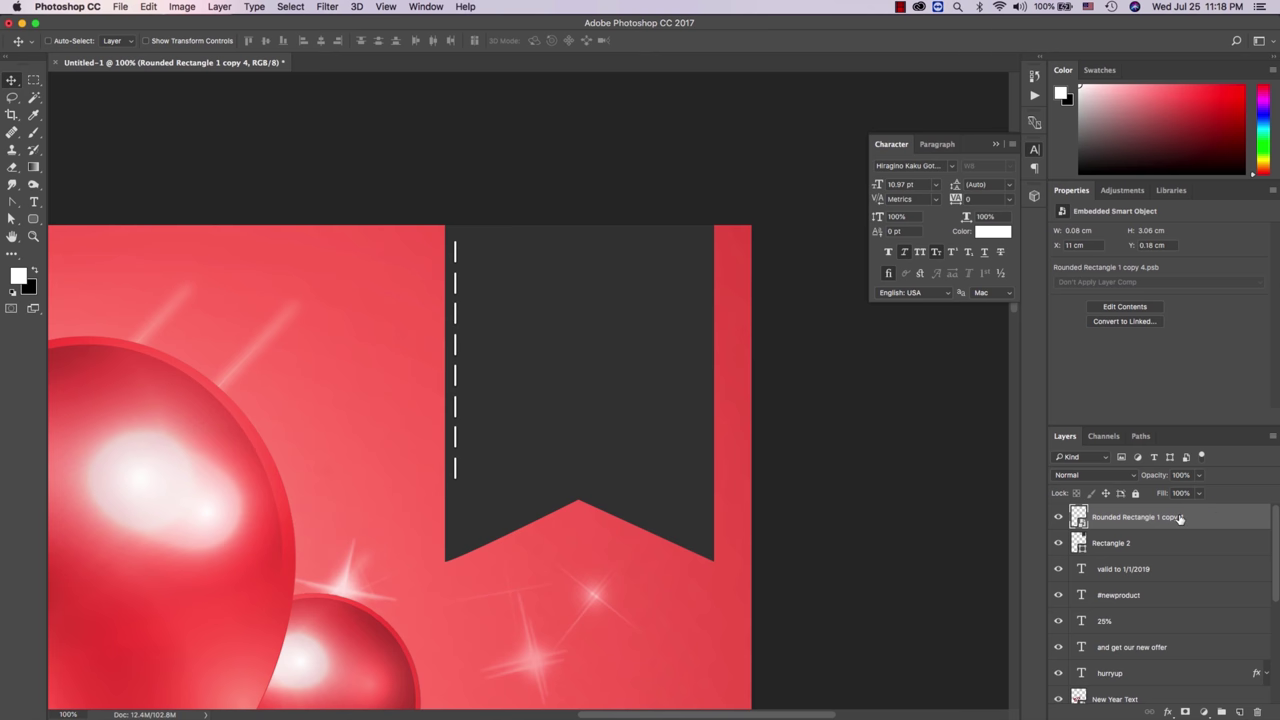
pyautogui.rightClick(1179, 517)
pyautogui.click(1056, 178)
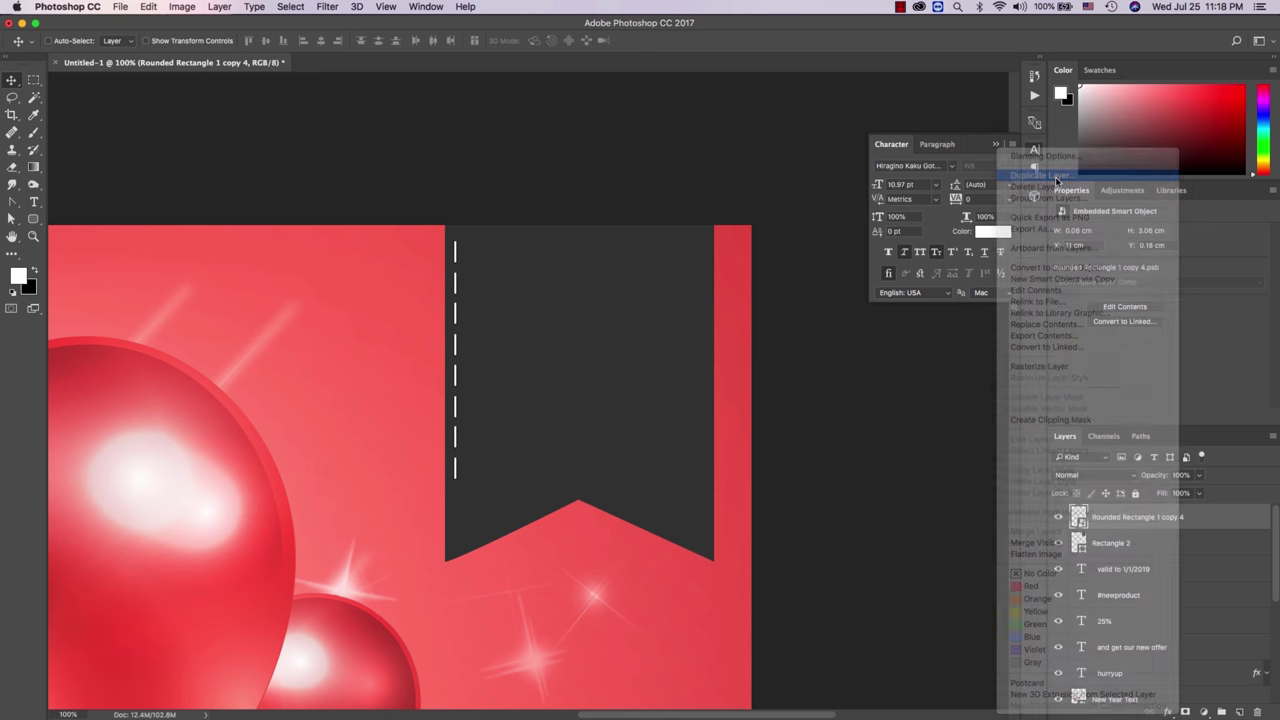
pyautogui.press('Return')
pyautogui.moveTo(489, 318)
pyautogui.mouseDown()
pyautogui.moveTo(490, 521)
pyautogui.moveTo(502, 552)
pyautogui.mouseUp()
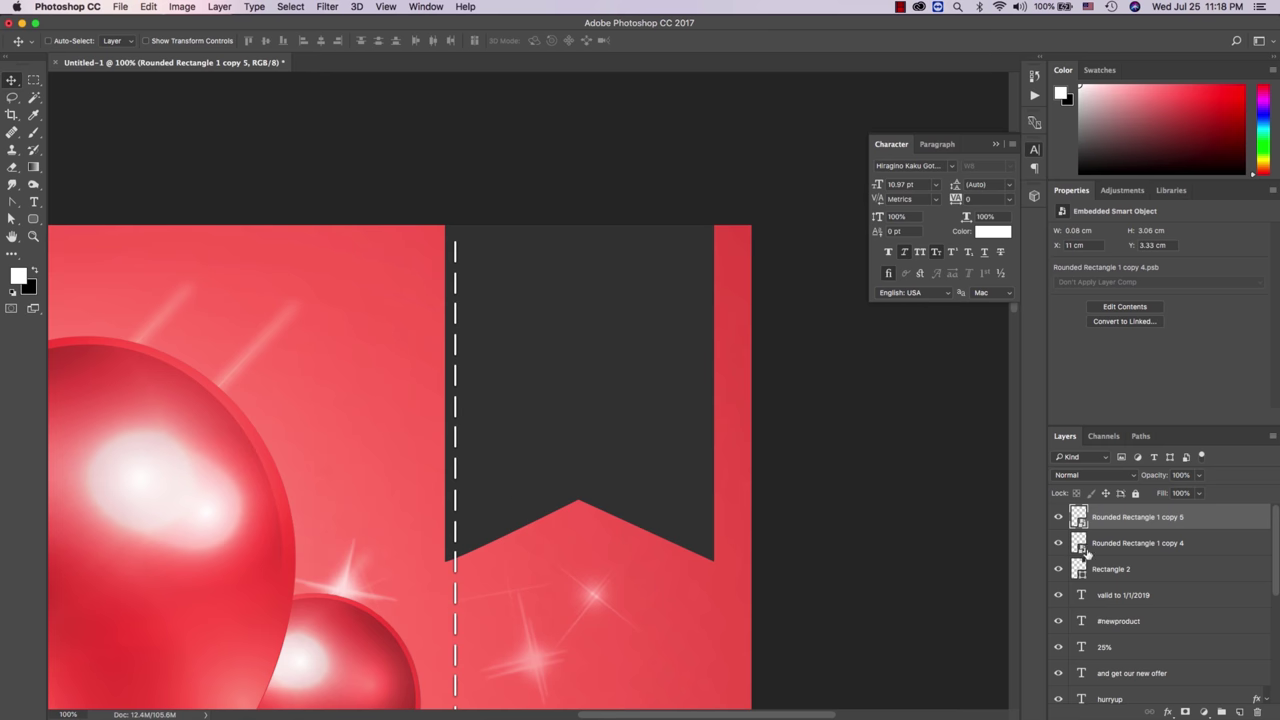
pyautogui.keyDown('shift'); pyautogui.click(1124, 543); pyautogui.keyUp('shift')
pyautogui.rightClick(1124, 543)
pyautogui.click(1022, 268)
pyautogui.moveTo(551, 460)
pyautogui.mouseDown()
pyautogui.moveTo(546, 373)
pyautogui.moveTo(518, 276)
pyautogui.mouseUp()
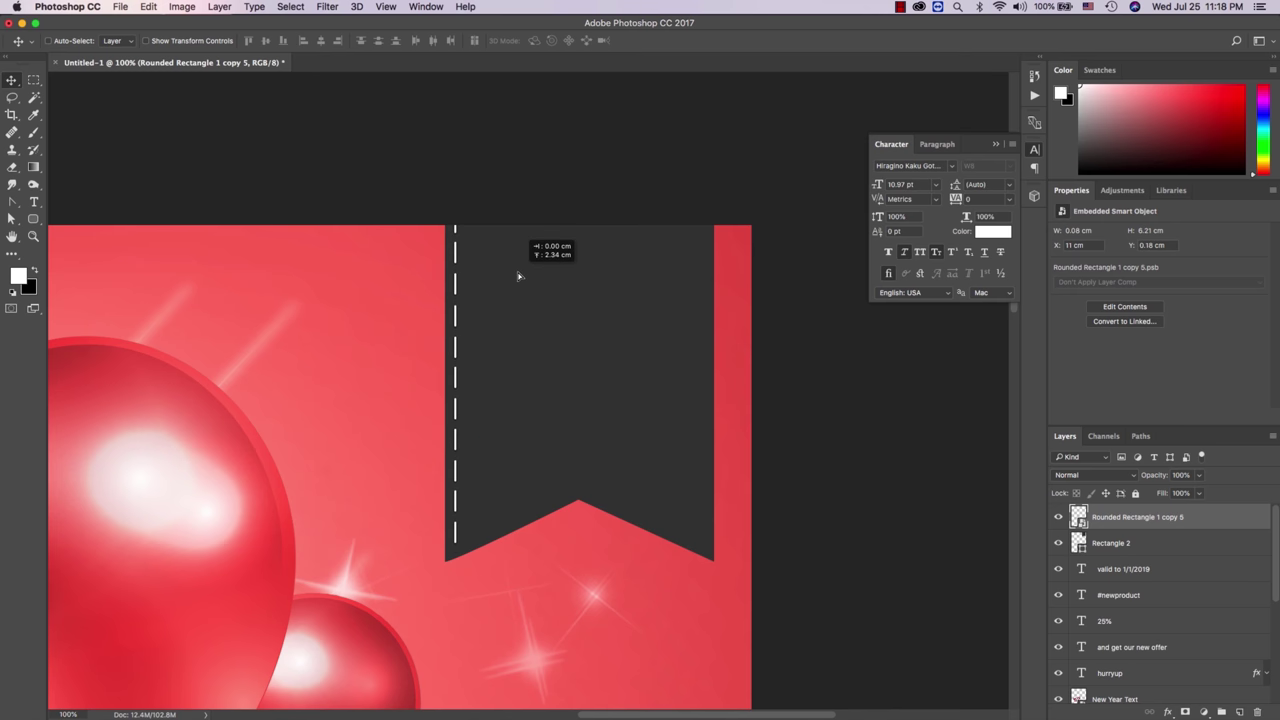
# Step: Duplicate the full dashed line and move the copy to the ribbon's right edge
pyautogui.rightClick(1130, 514)
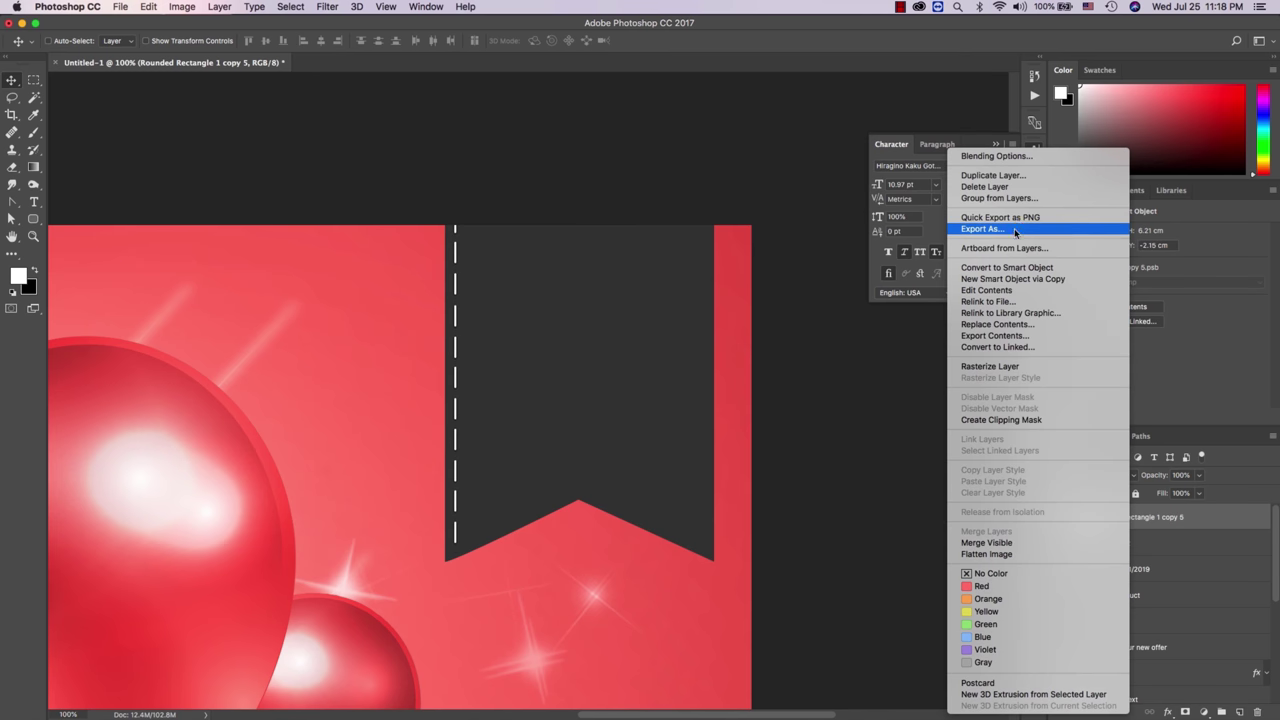
pyautogui.click(1001, 176)
pyautogui.press('Return')
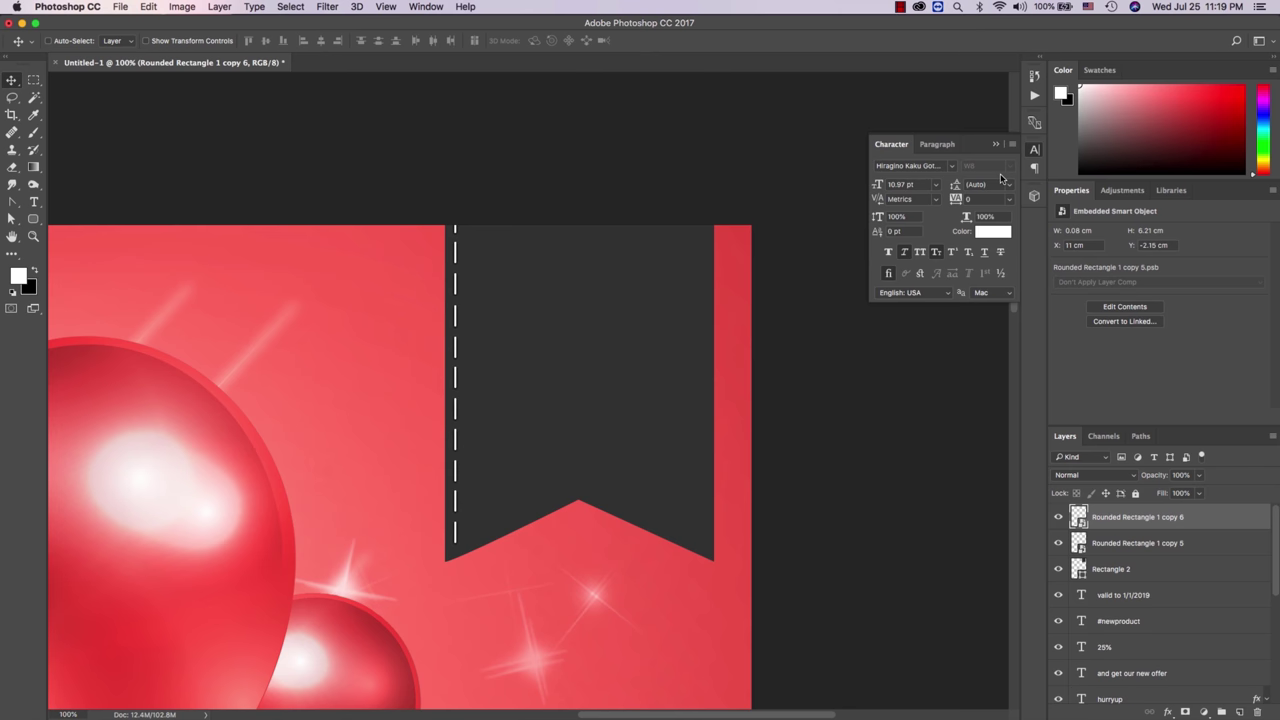
pyautogui.moveTo(440, 458); pyautogui.dragTo(660, 494)
pyautogui.press('z')
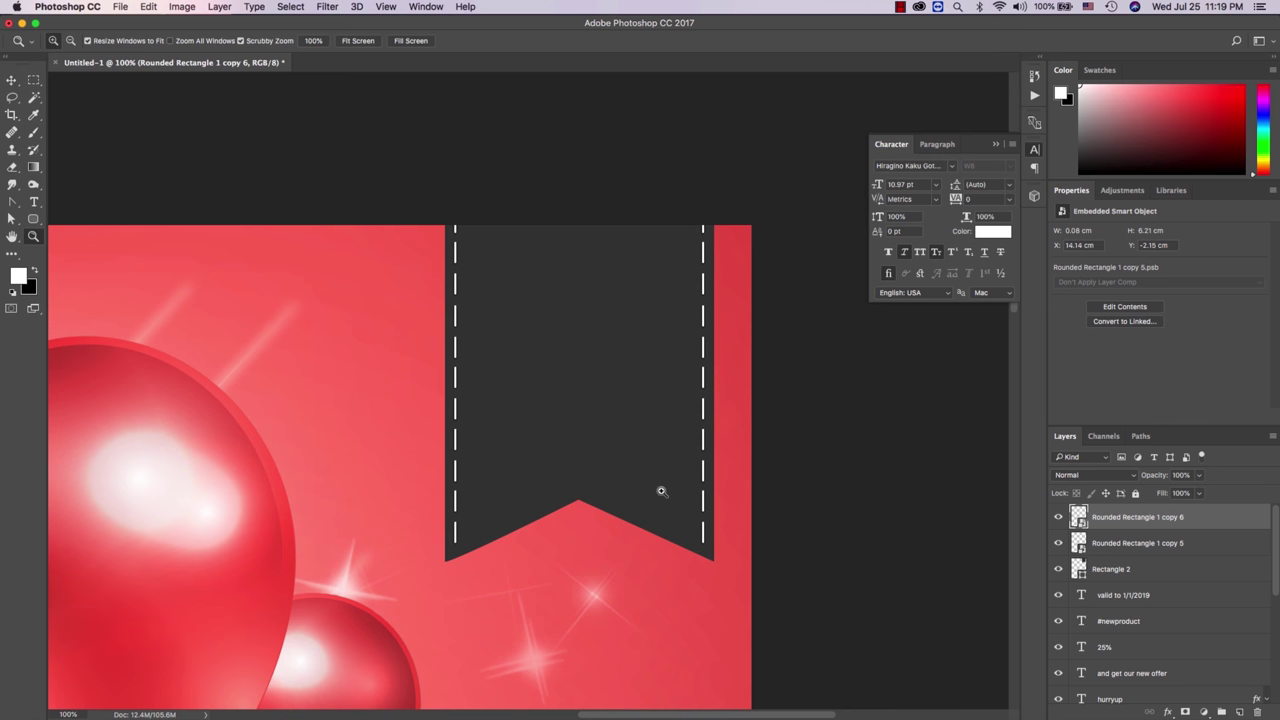
pyautogui.click(899, 7)
pyautogui.click(36, 203)
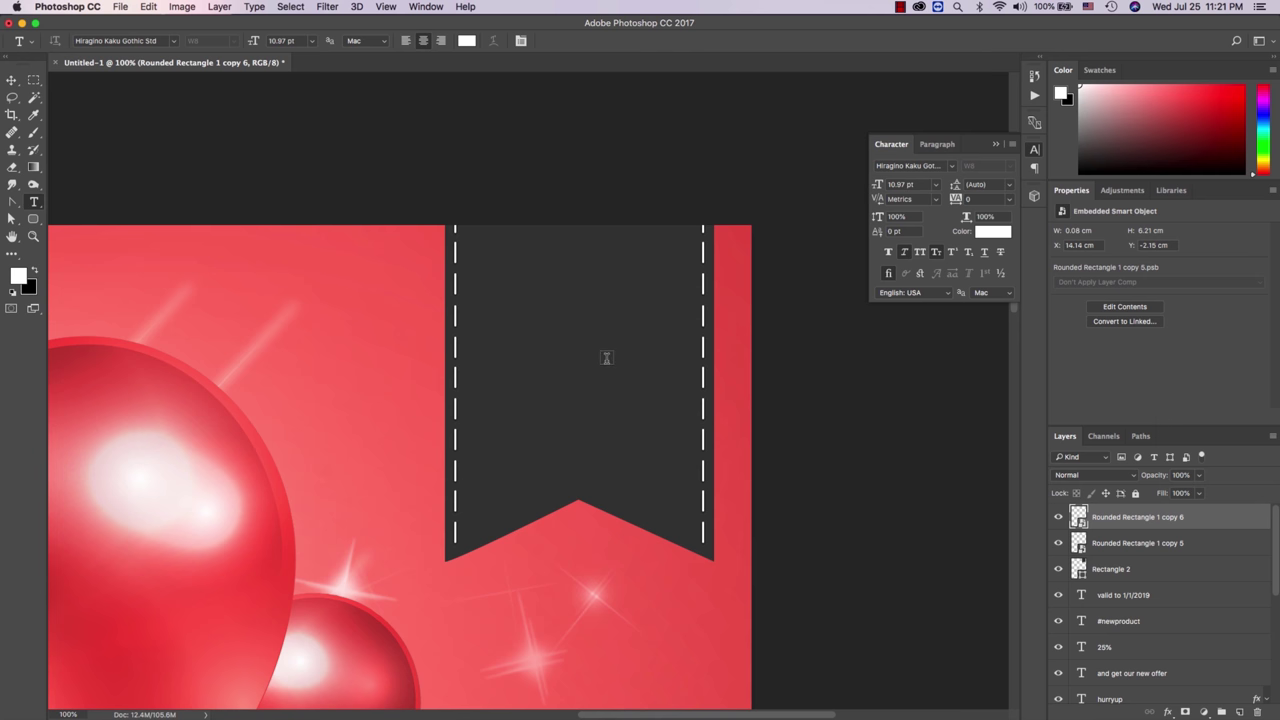
pyautogui.click(899, 7)
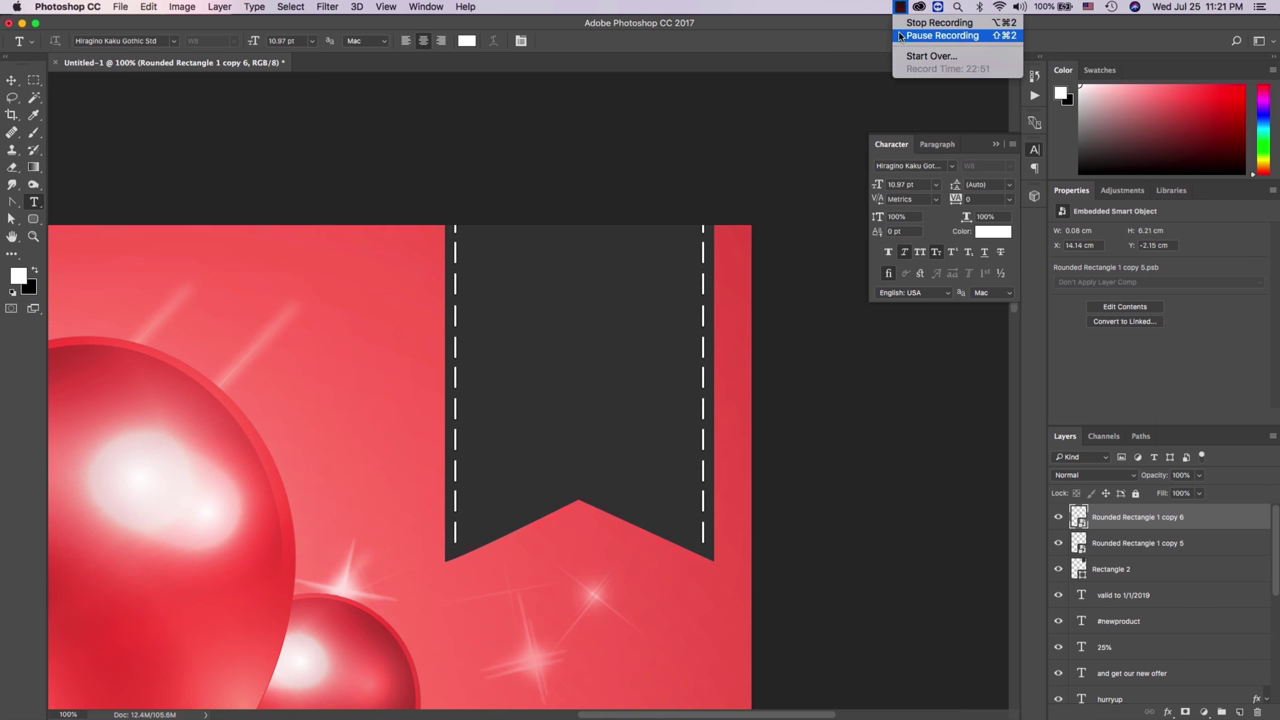
# Step: Type the date DEC 23/1 near the top of the dark ribbon
pyautogui.click(899, 35)
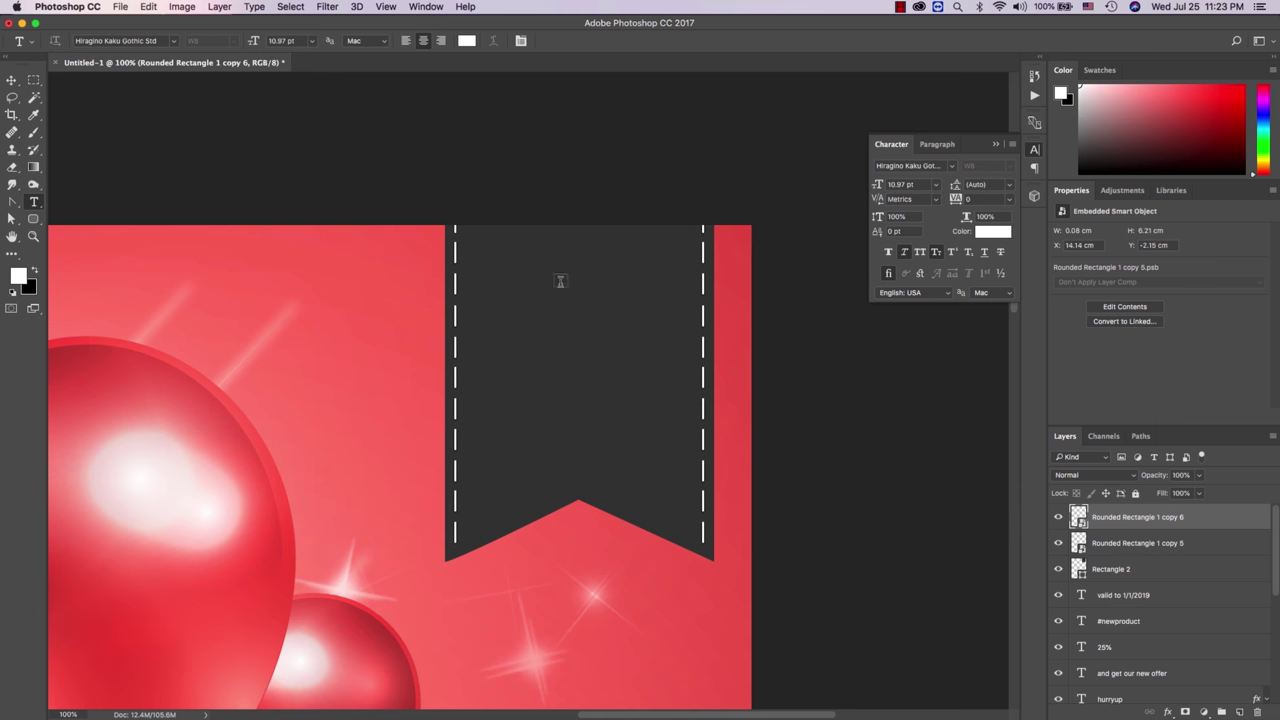
pyautogui.click(560, 277)
pyautogui.write('ASDF')
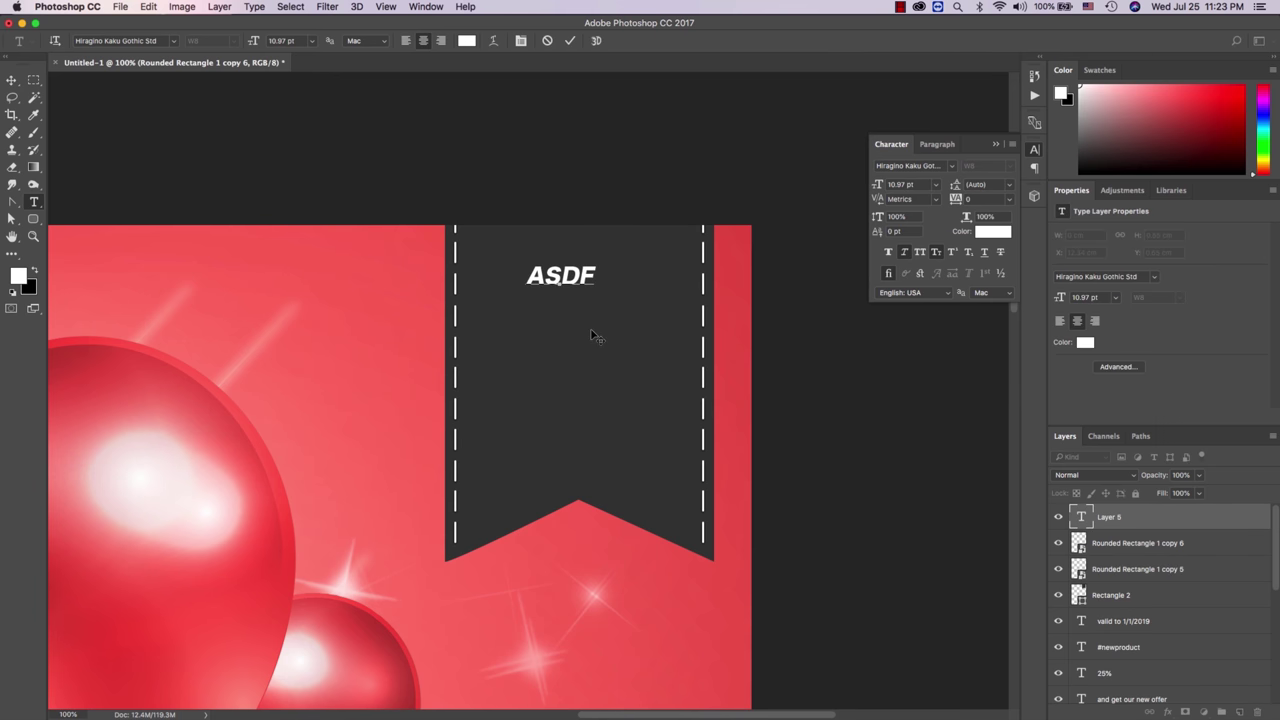
pyautogui.press('super+a')
pyautogui.write('De')
pyautogui.press('BackSpace')
pyautogui.write('EC ')
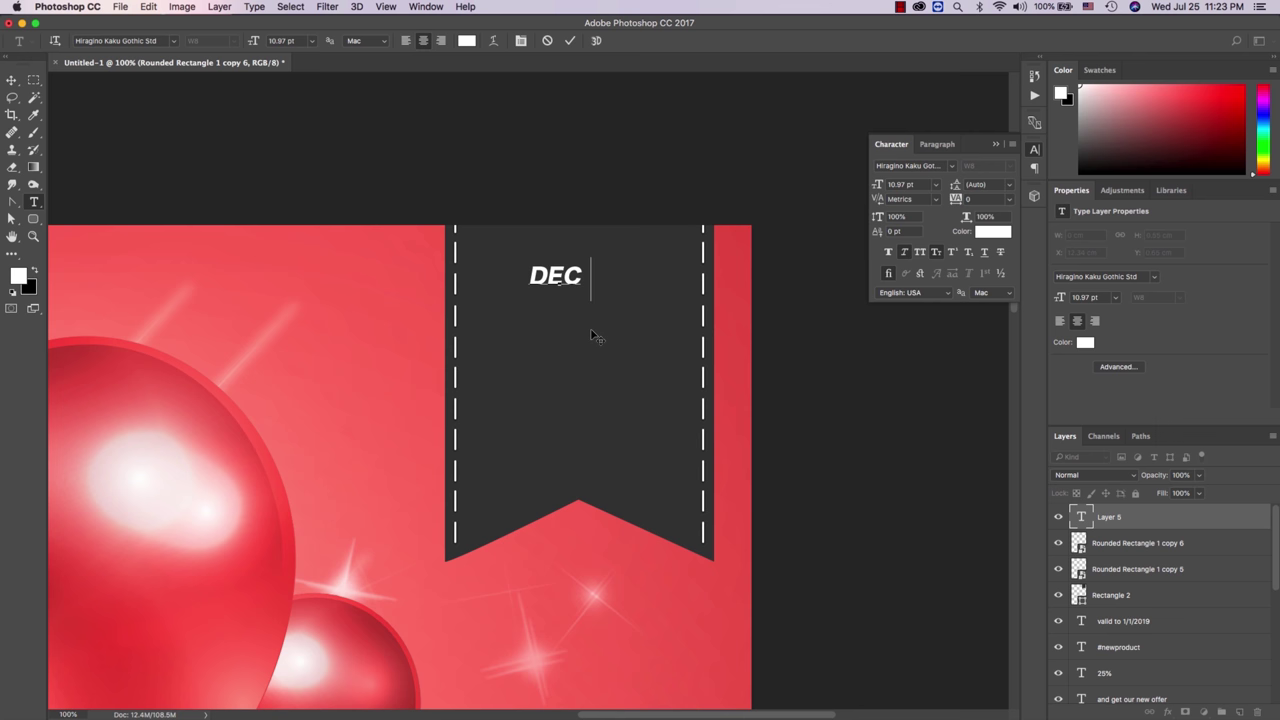
pyautogui.write('23/1/')
pyautogui.press('BackSpace')
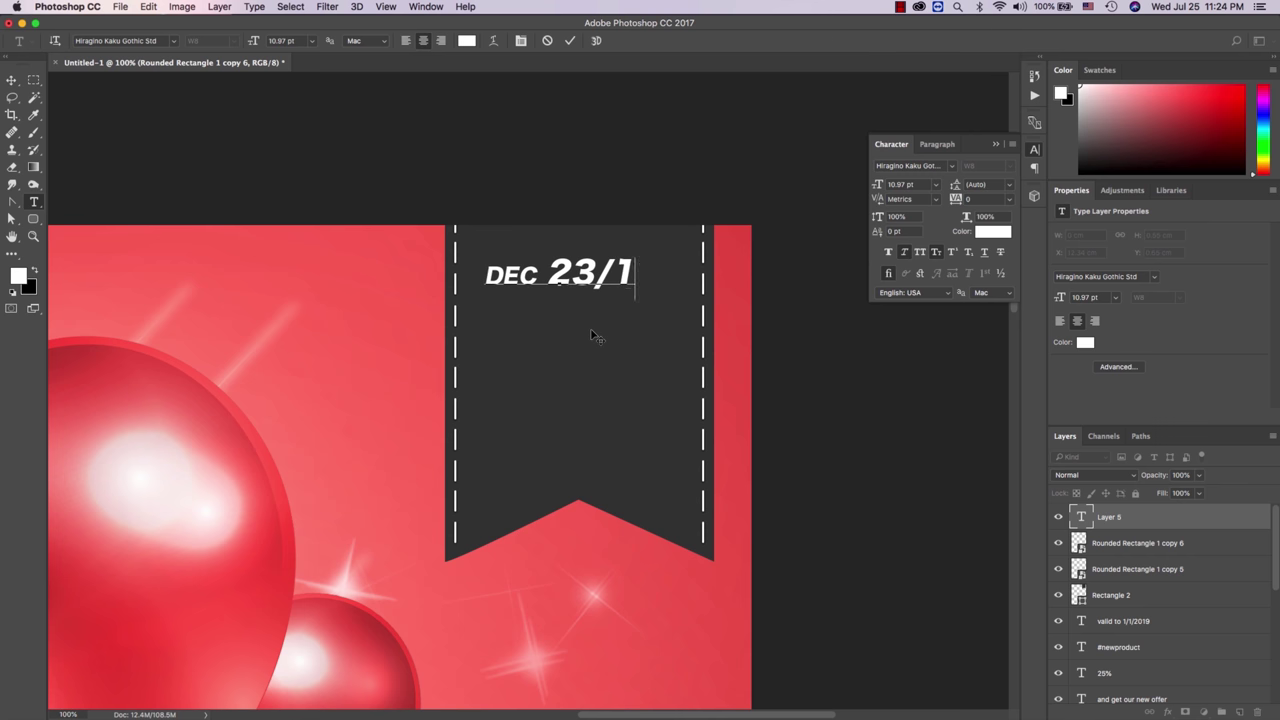
pyautogui.hotkey('ctrl', 'Return')
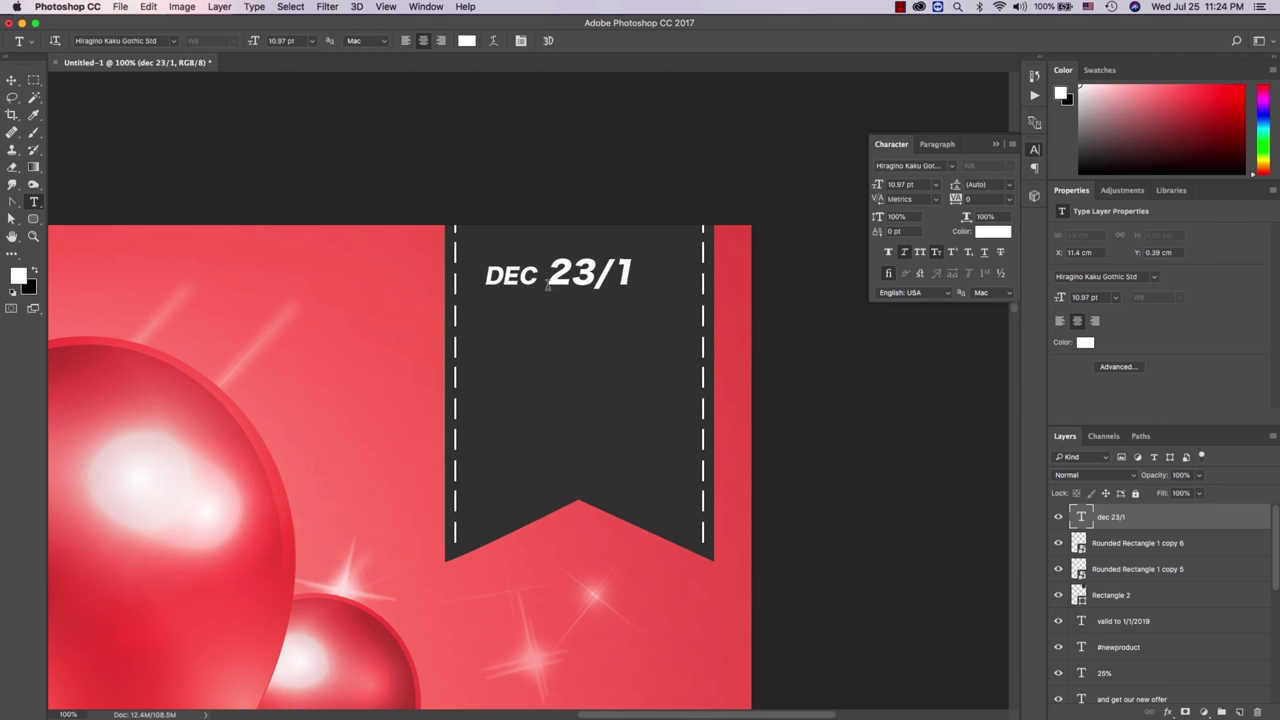
# Step: Add a THR line beneath the DEC 23/1 date
pyautogui.click(629, 276)
pyautogui.press('Return')
pyautogui.write('THR')
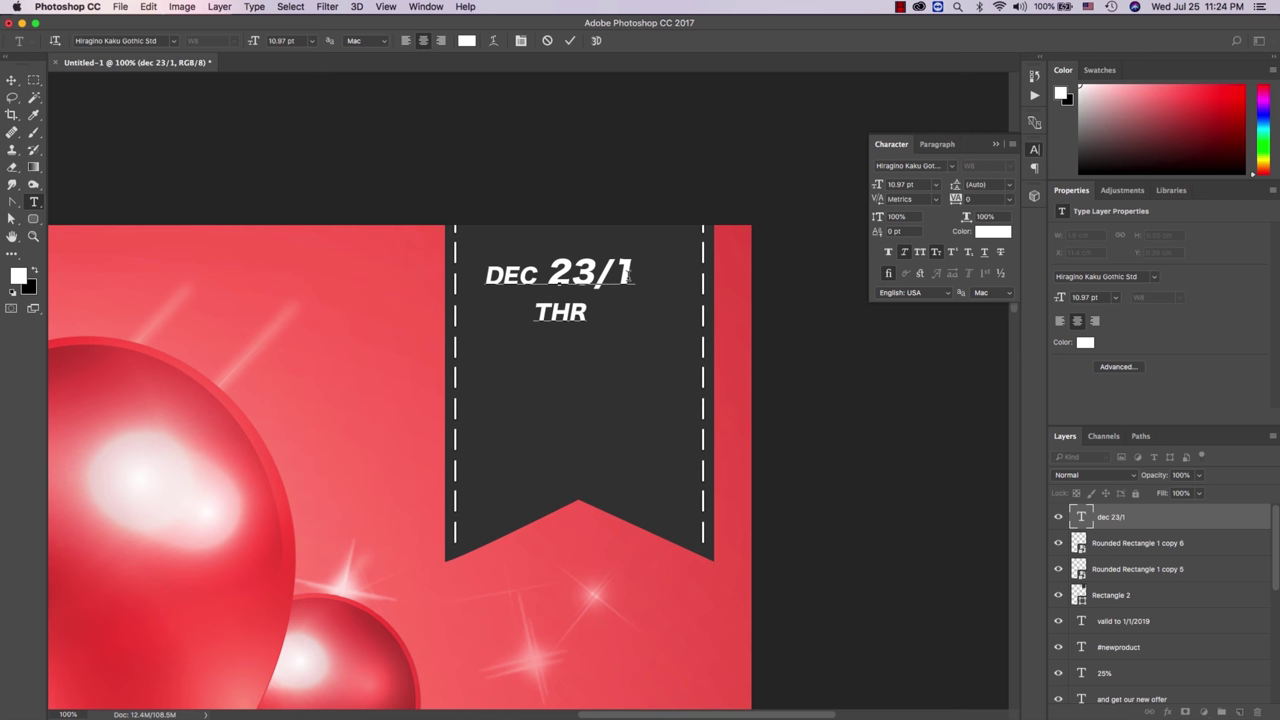
pyautogui.press('super+Return')
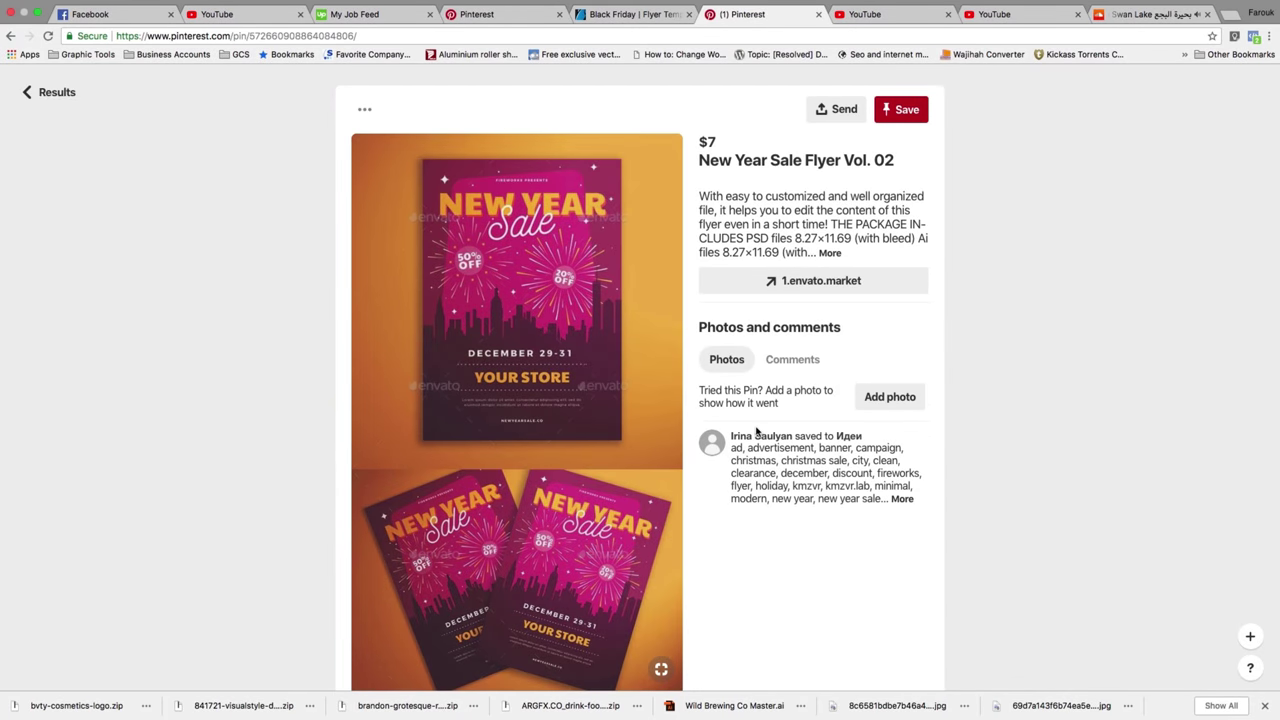
# Step: Browse the 'More like this' pins and open the Summer Beach Party flyer
pyautogui.scroll(-5, 756, 430)
pyautogui.scroll(-10, 756, 430)
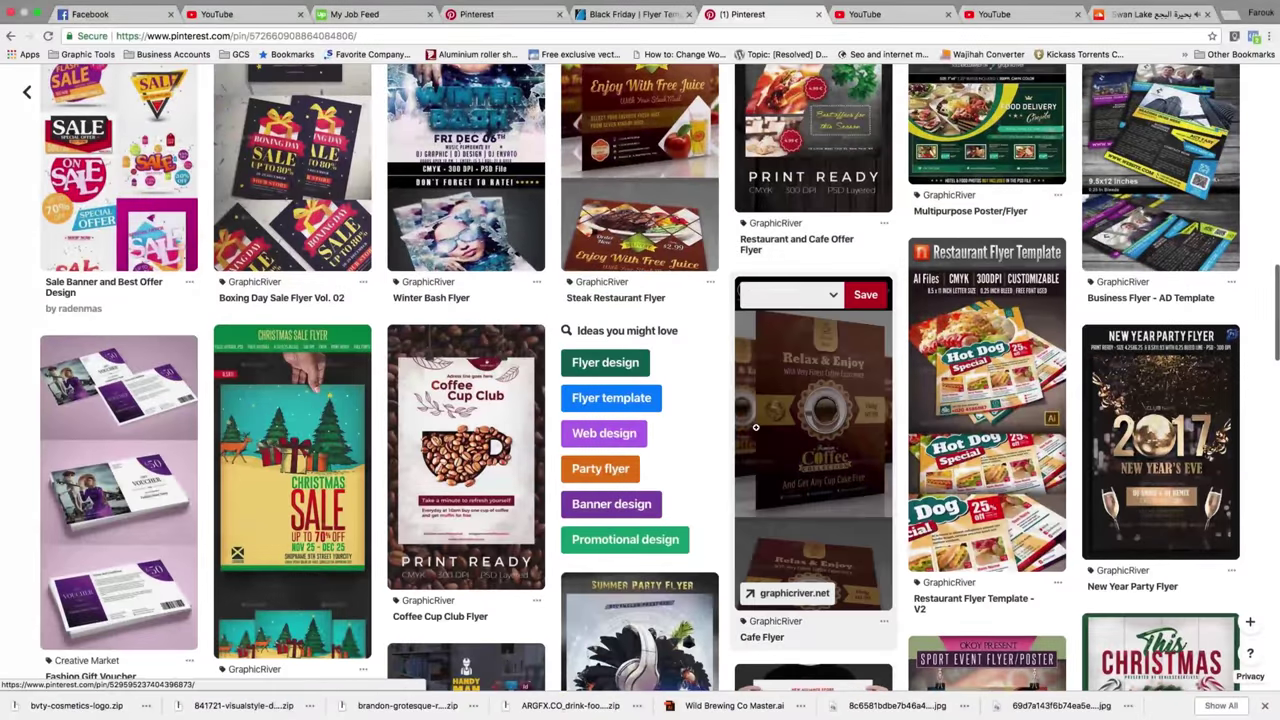
pyautogui.scroll(3, 756, 427)
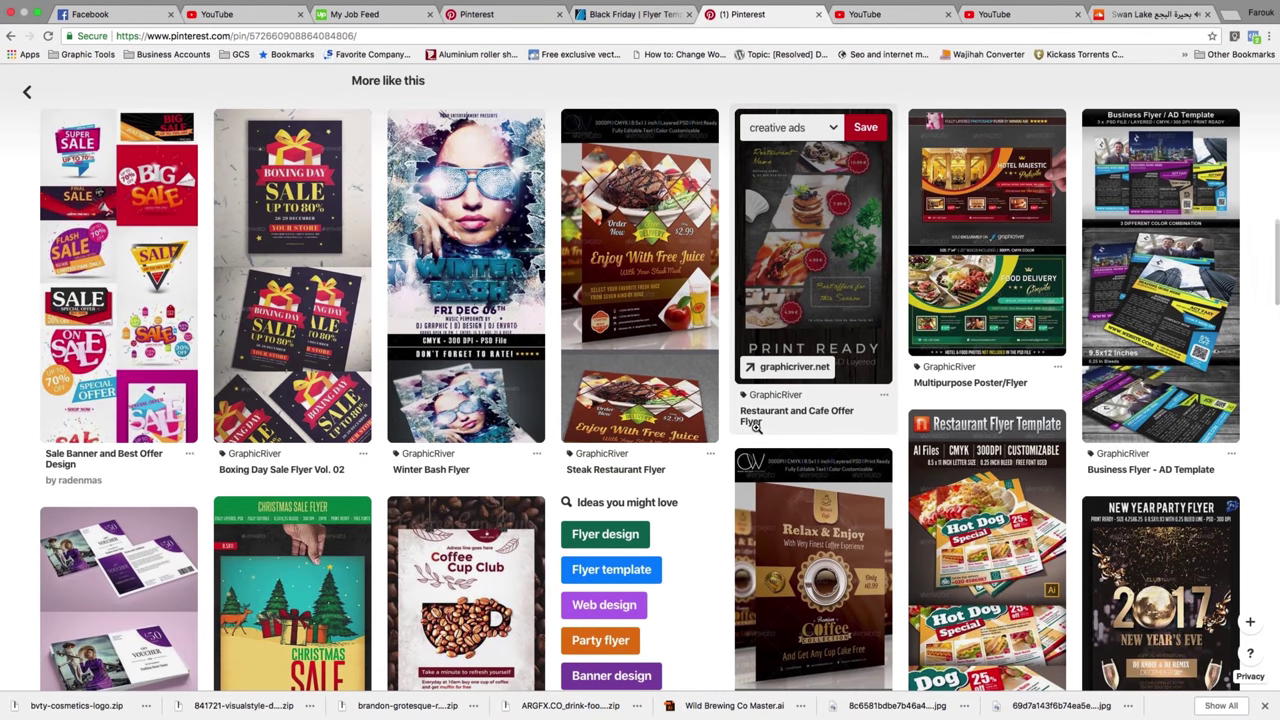
pyautogui.scroll(-10, 756, 425)
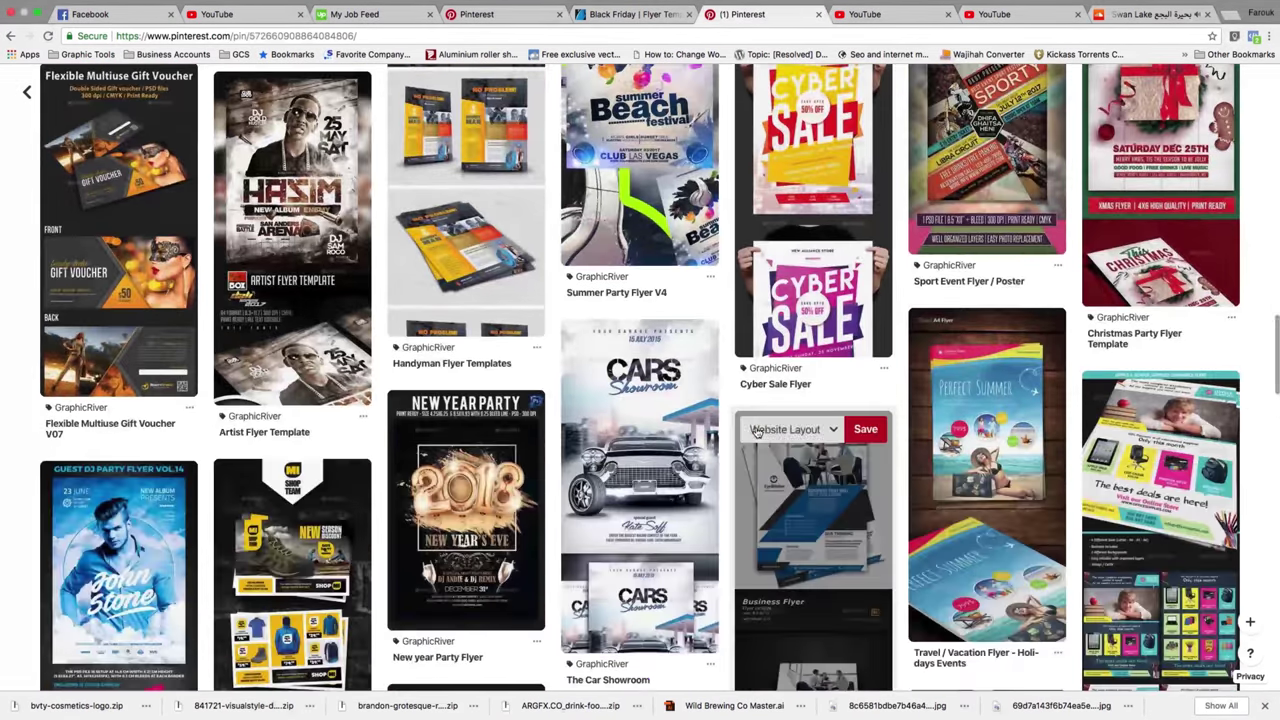
pyautogui.scroll(3, 756, 428)
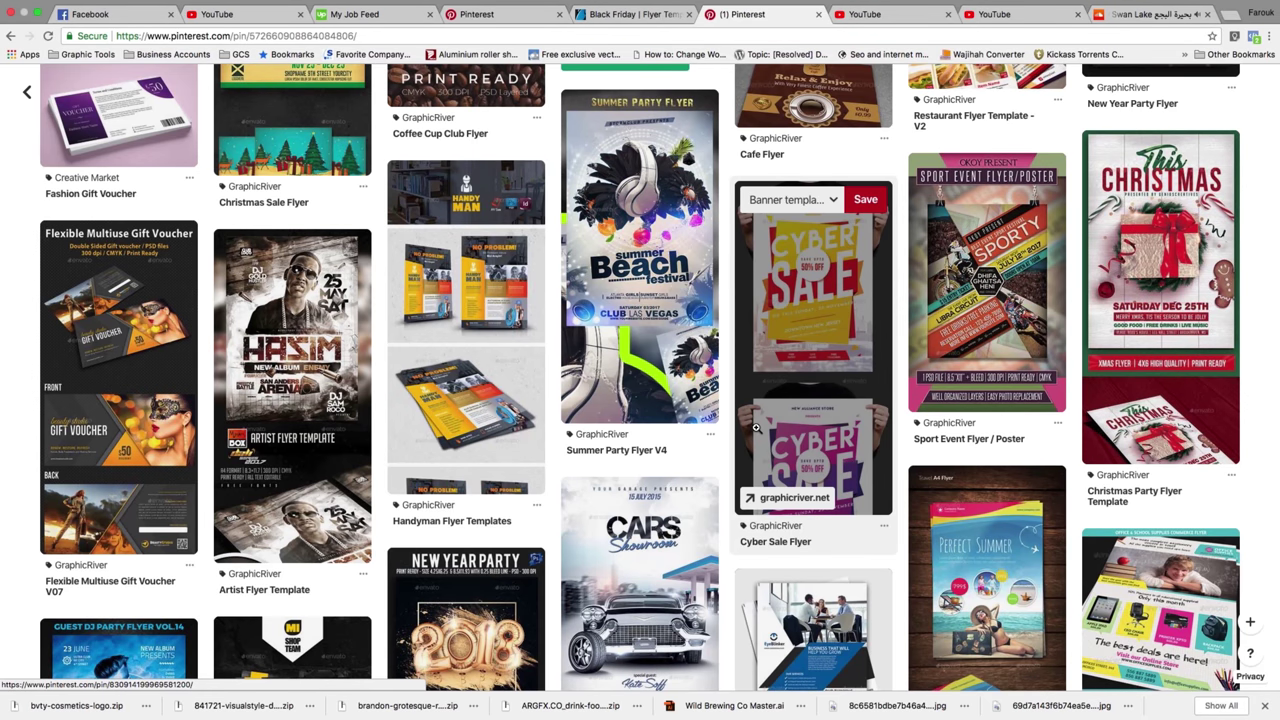
pyautogui.scroll(-10, 756, 427)
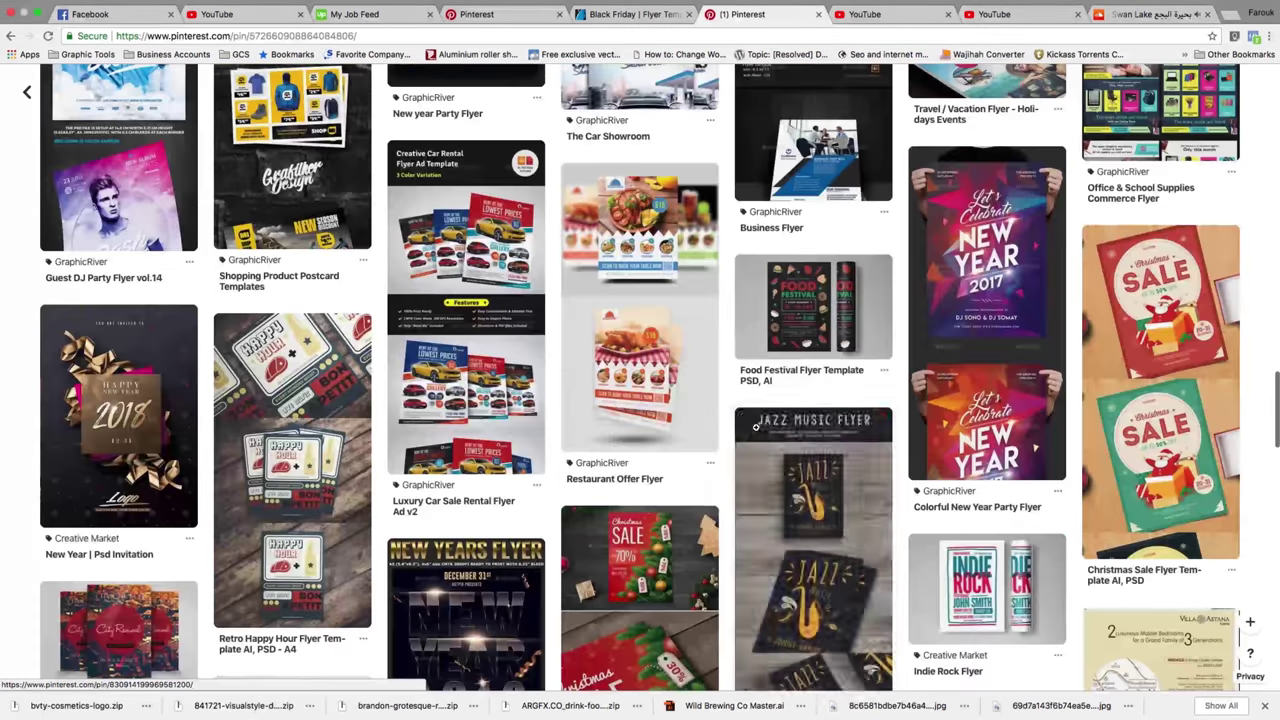
pyautogui.scroll(-1, 757, 432)
pyautogui.scroll(-3, 757, 432)
pyautogui.scroll(-3, 757, 430)
pyautogui.scroll(-5, 756, 428)
pyautogui.scroll(-1, 756, 428)
pyautogui.scroll(-4, 756, 427)
pyautogui.scroll(1, 750, 415)
pyautogui.scroll(2, 745, 400)
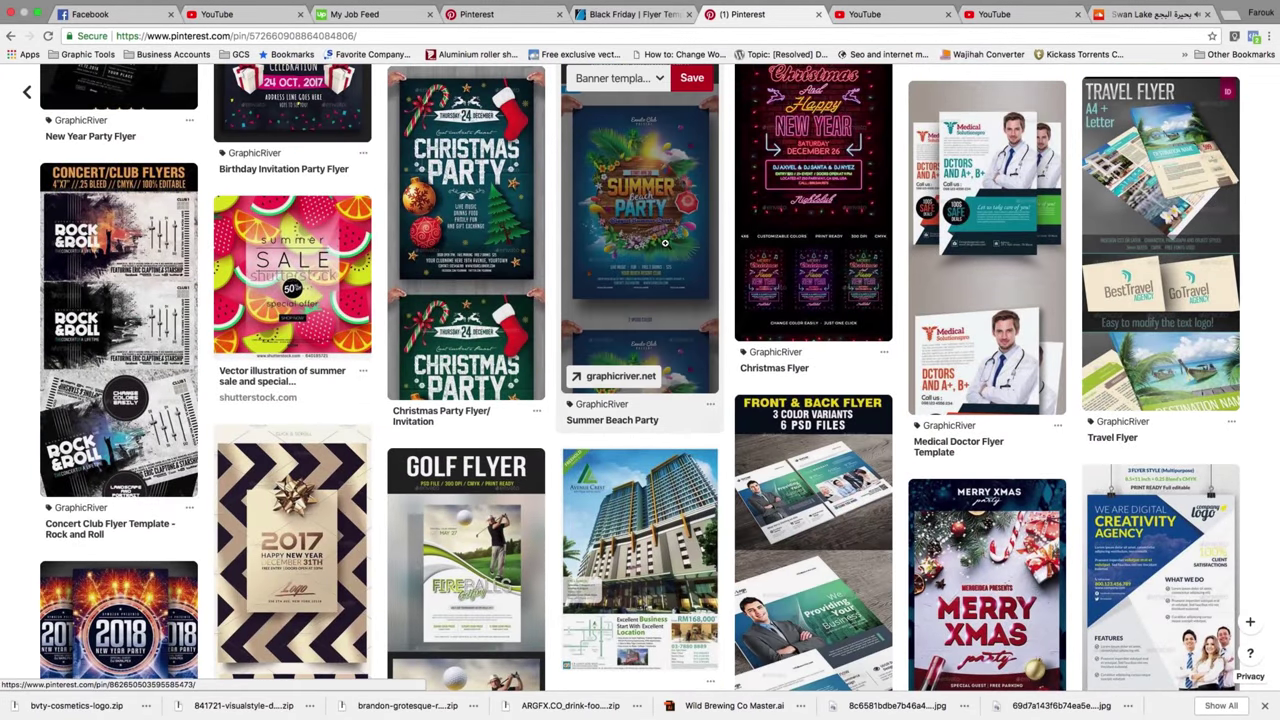
pyautogui.click(660, 380)
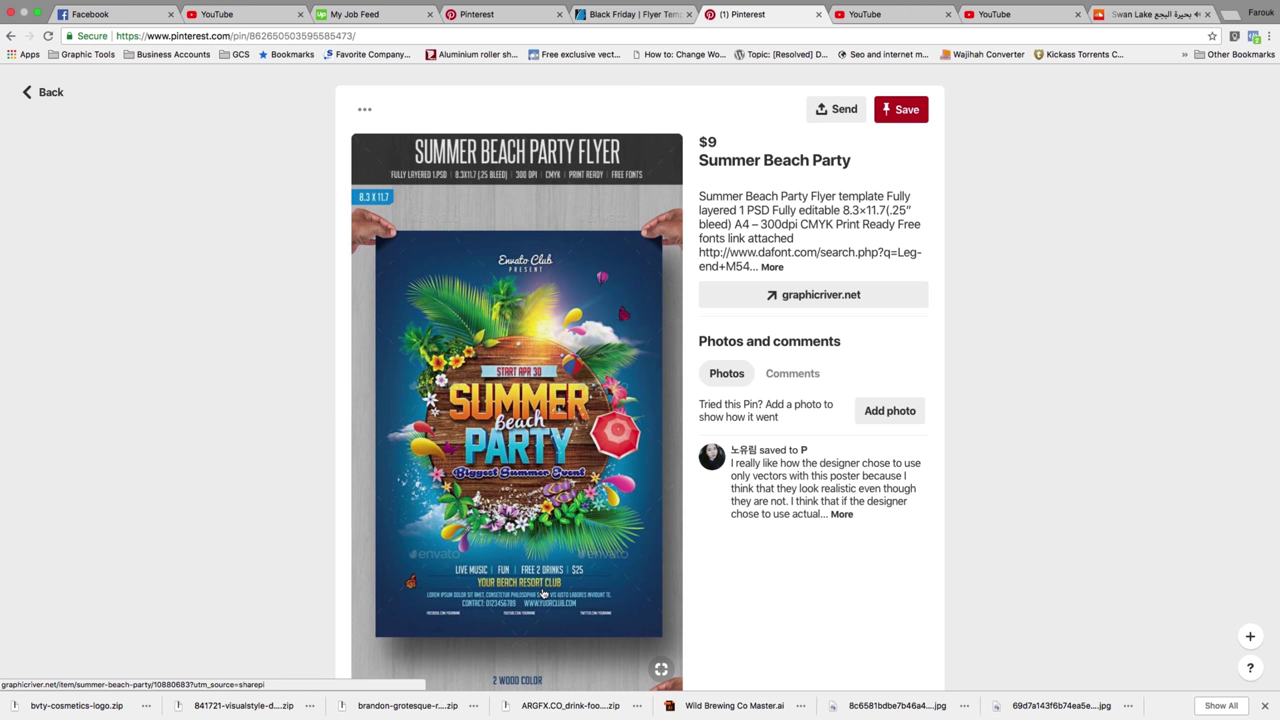
# Step: Scroll through the Summer Beach Party pin's detail page
pyautogui.scroll(5, 543, 594)
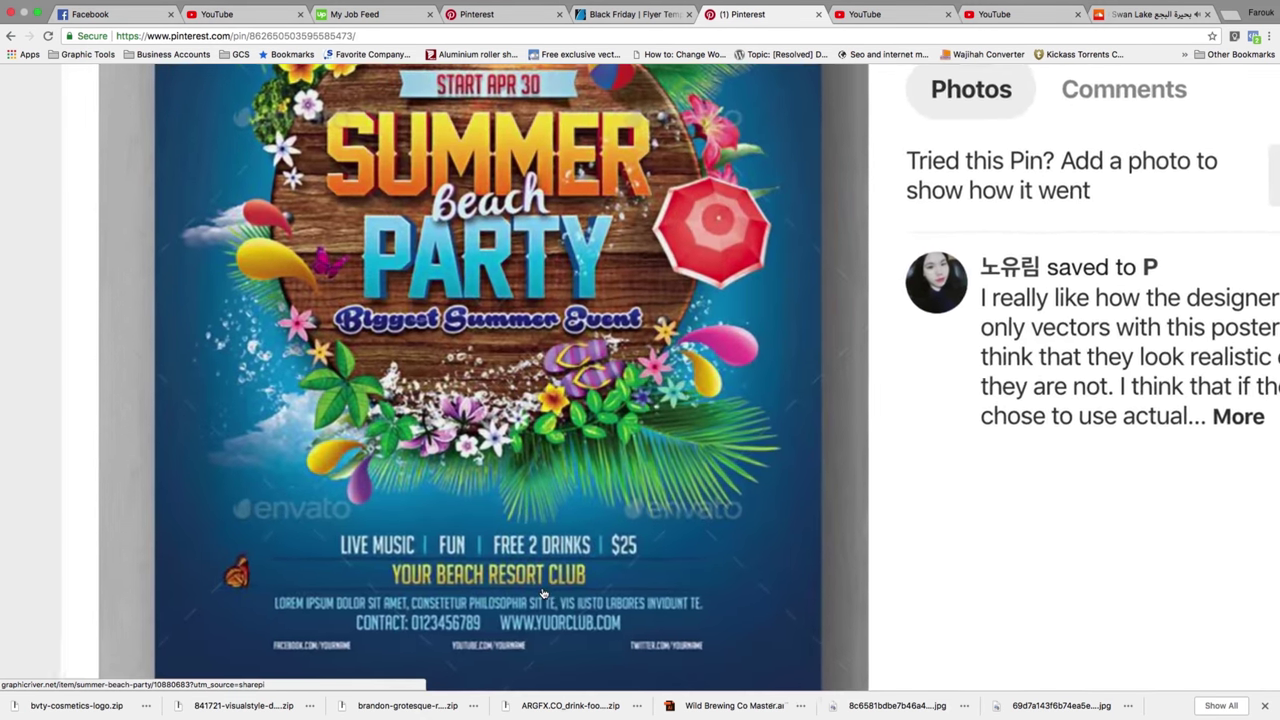
pyautogui.scroll(3, 543, 594)
pyautogui.scroll(-2, 543, 594)
pyautogui.scroll(-2, 543, 594)
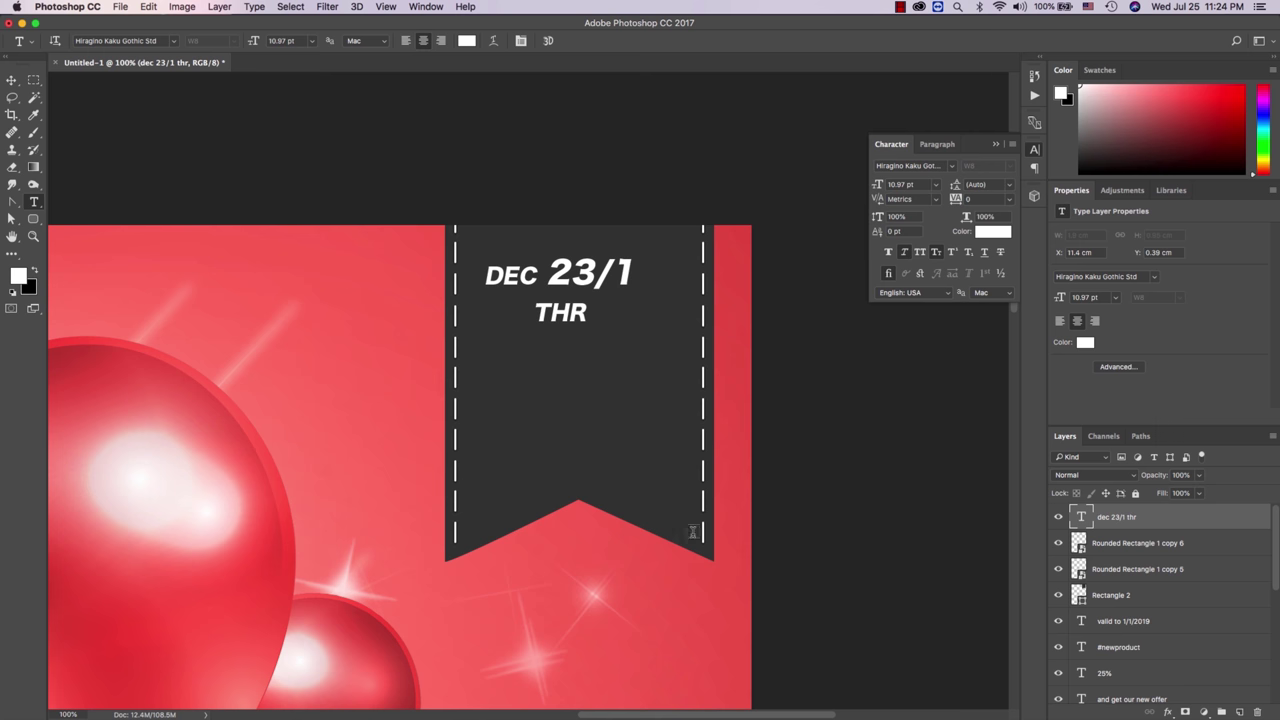
# Step: Reopen the ribbon text and clear the stray test letters below THR
pyautogui.click(598, 314)
pyautogui.press('Escape')
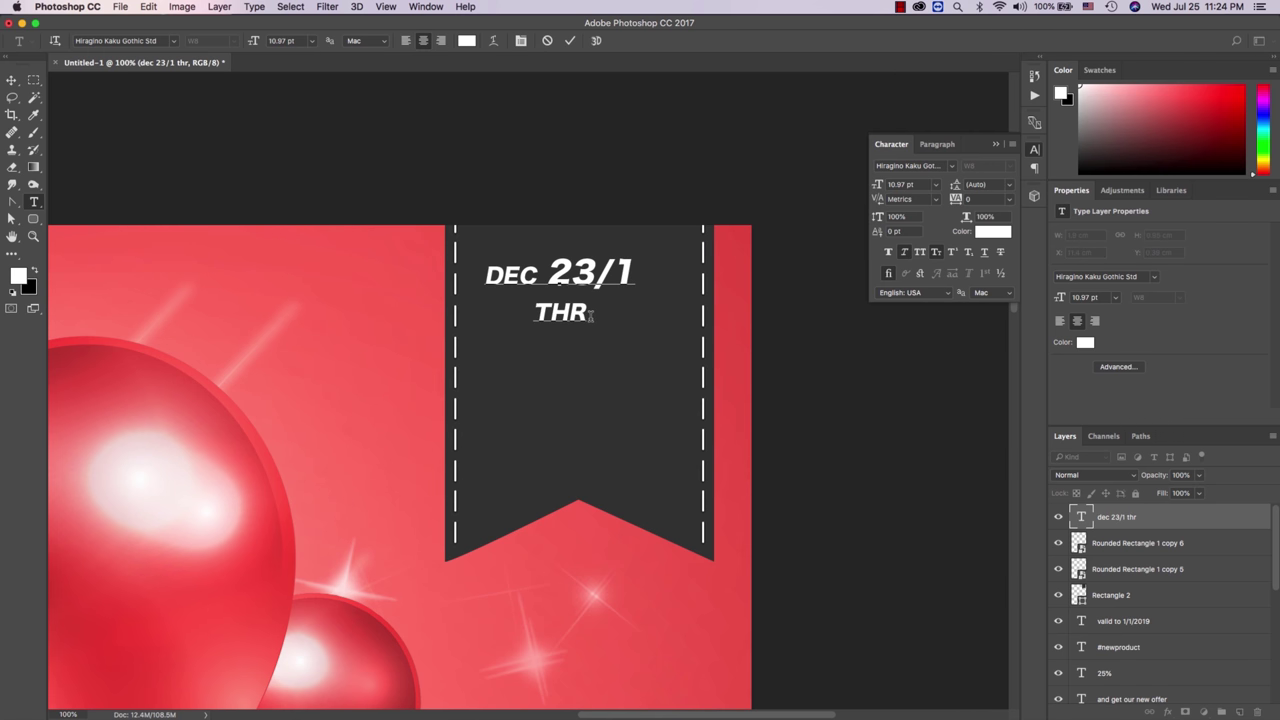
pyautogui.press('super+Return')
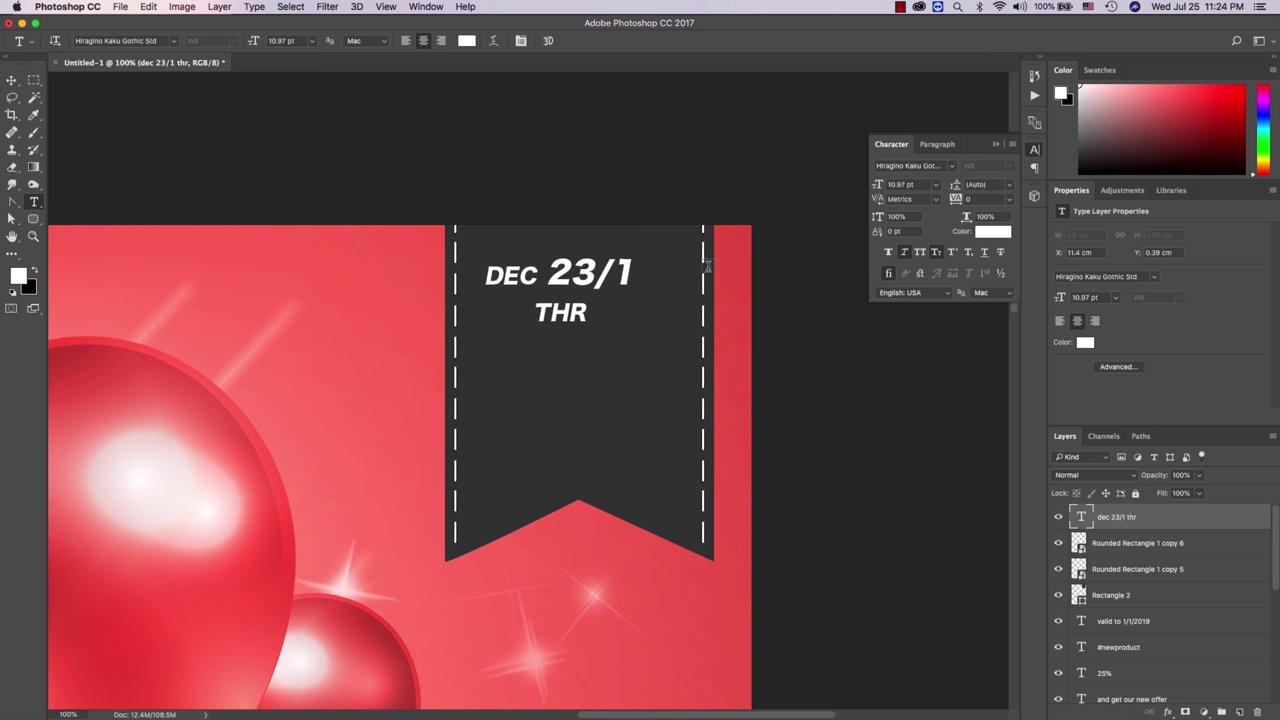
pyautogui.click(586, 312)
pyautogui.press('Return')
pyautogui.write('asd')
pyautogui.press('BackSpace')
pyautogui.press('BackSpace')
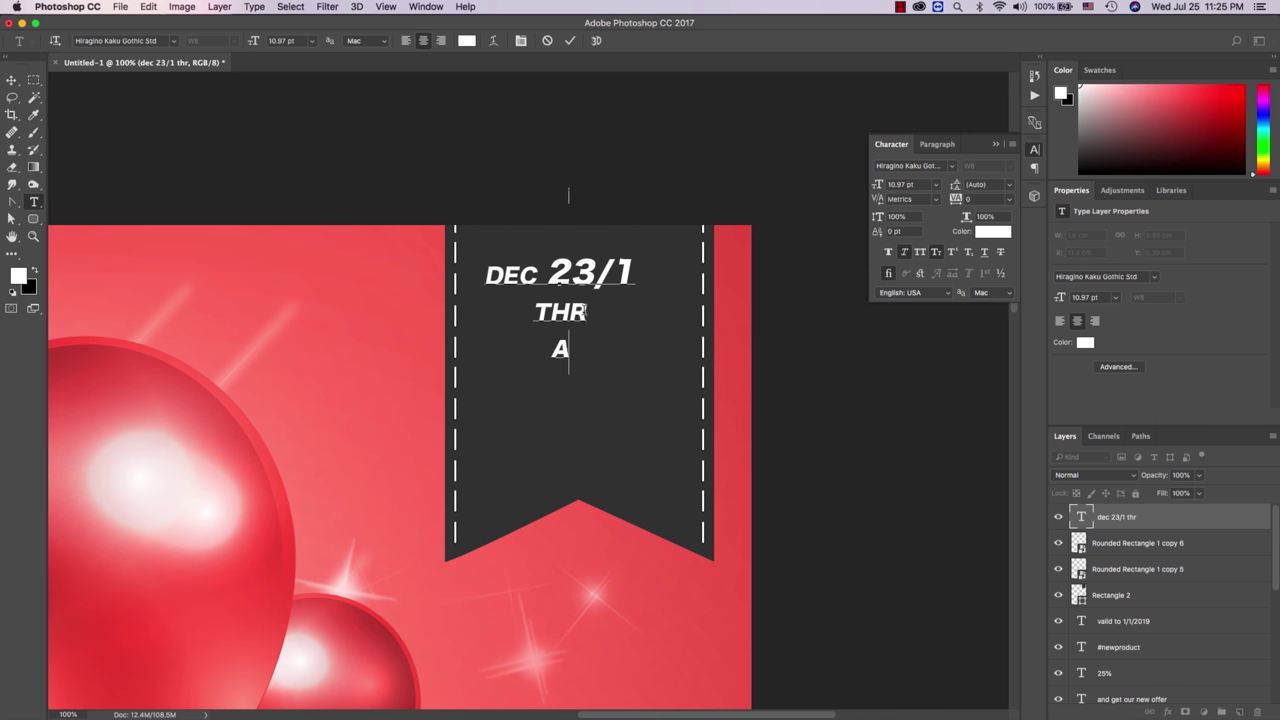
pyautogui.press('BackSpace')
pyautogui.write('ferf')
pyautogui.press('BackSpace')
pyautogui.press('BackSpace')
pyautogui.press('BackSpace')
pyautogui.press('BackSpace')
pyautogui.press('BackSpace')
# Step: Add NEW OFFER and ONE WEEK lines to the ribbon text, replacing VALID
pyautogui.press('Return')
pyautogui.write('new off')
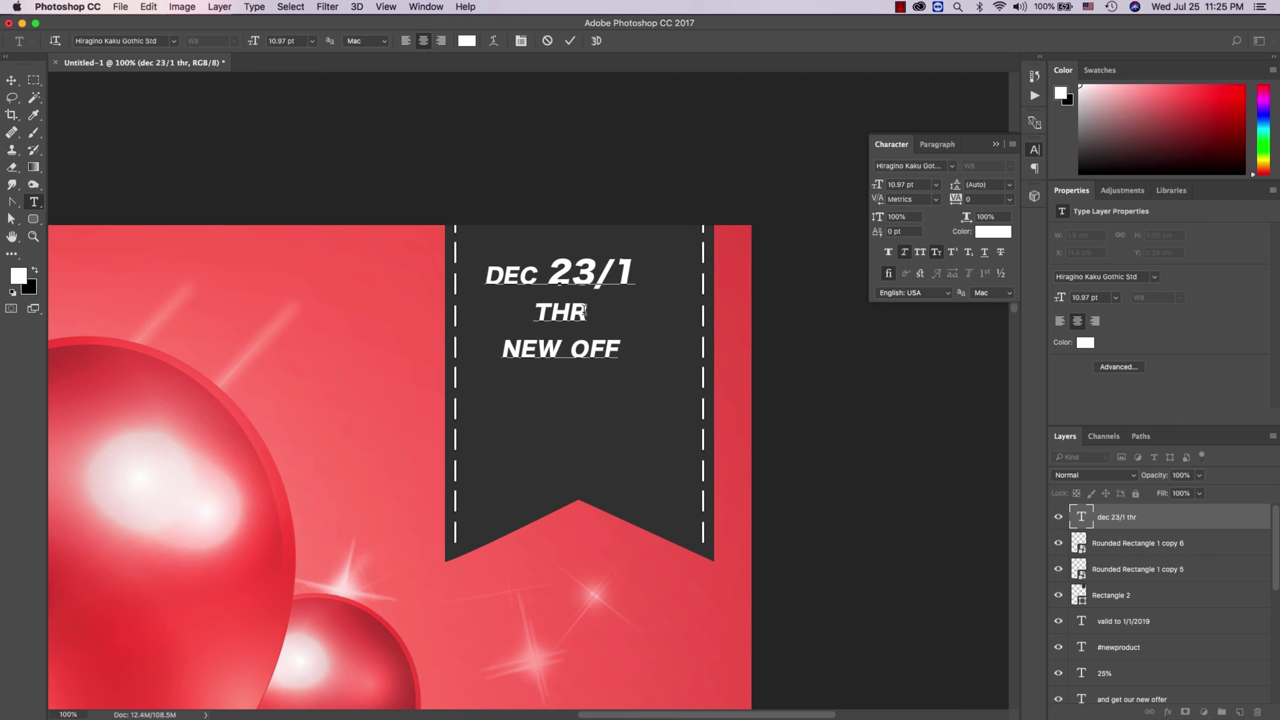
pyautogui.write('er')
pyautogui.press('Return')
pyautogui.write('valid')
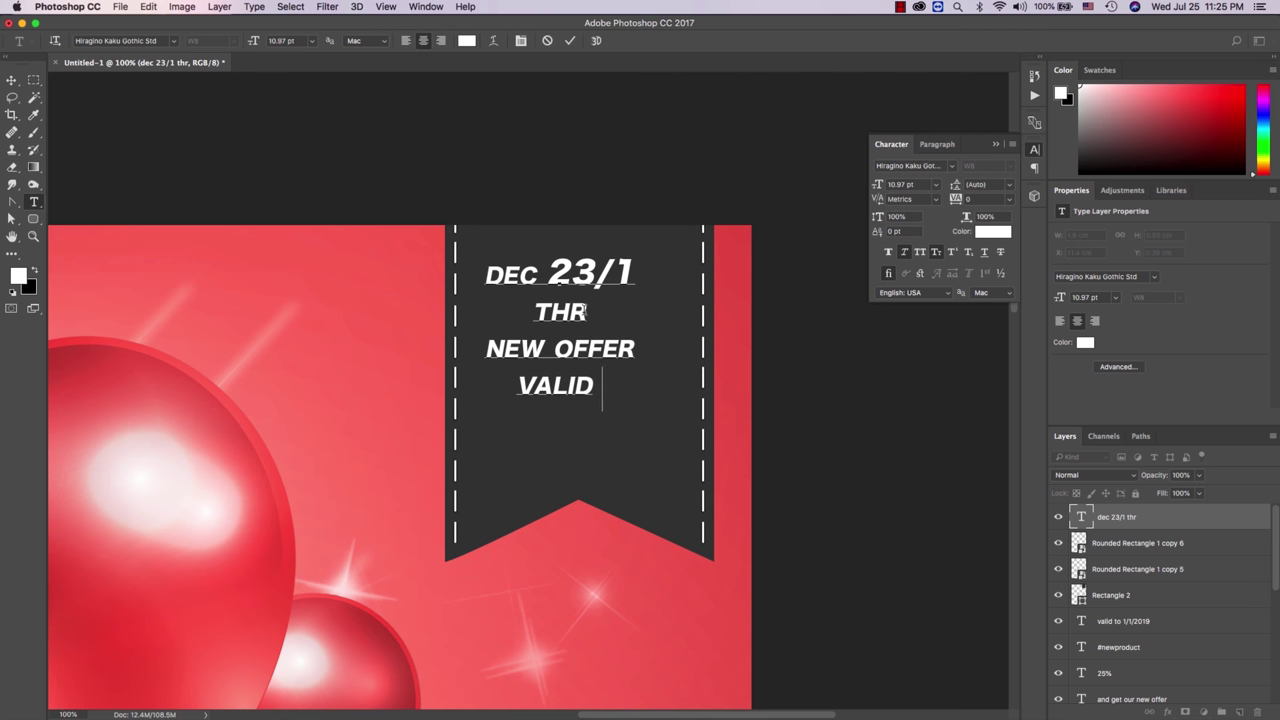
pyautogui.press('BackSpace')
pyautogui.press('BackSpace')
pyautogui.press('BackSpace')
pyautogui.press('BackSpace')
pyautogui.press('BackSpace')
pyautogui.write('ONE WEEK')
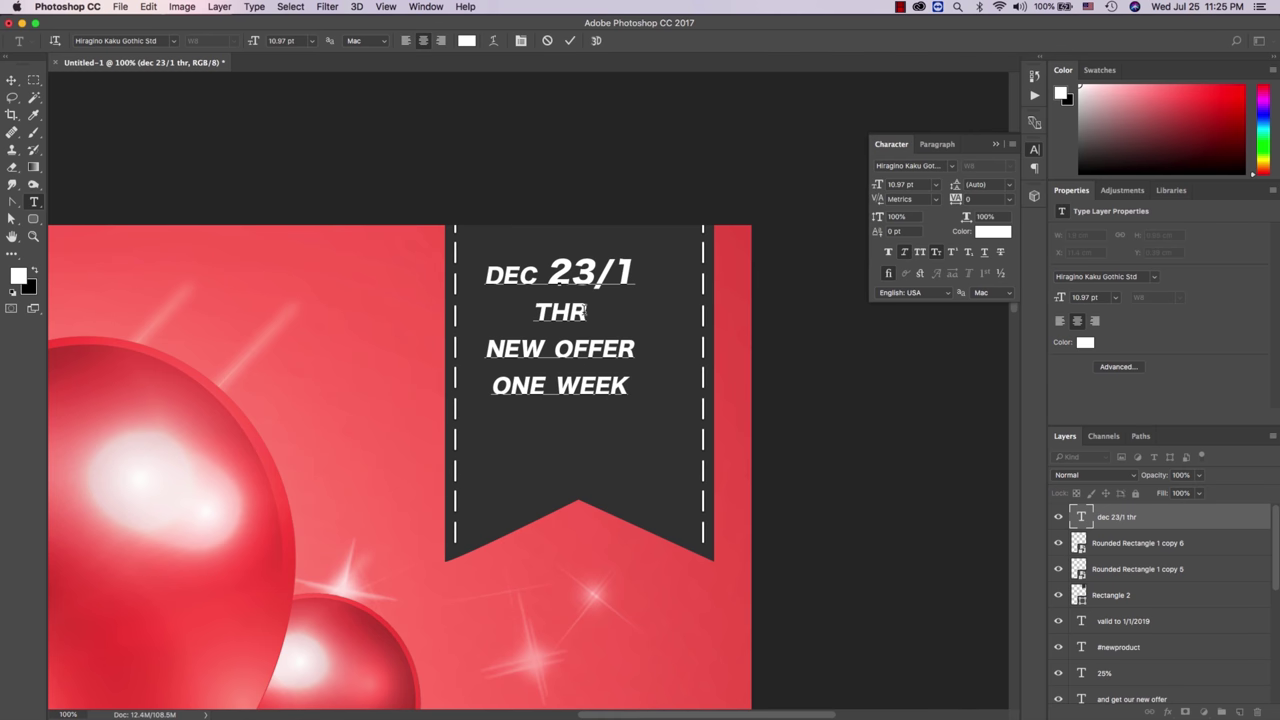
pyautogui.hotkey('ctrl', 'Return')
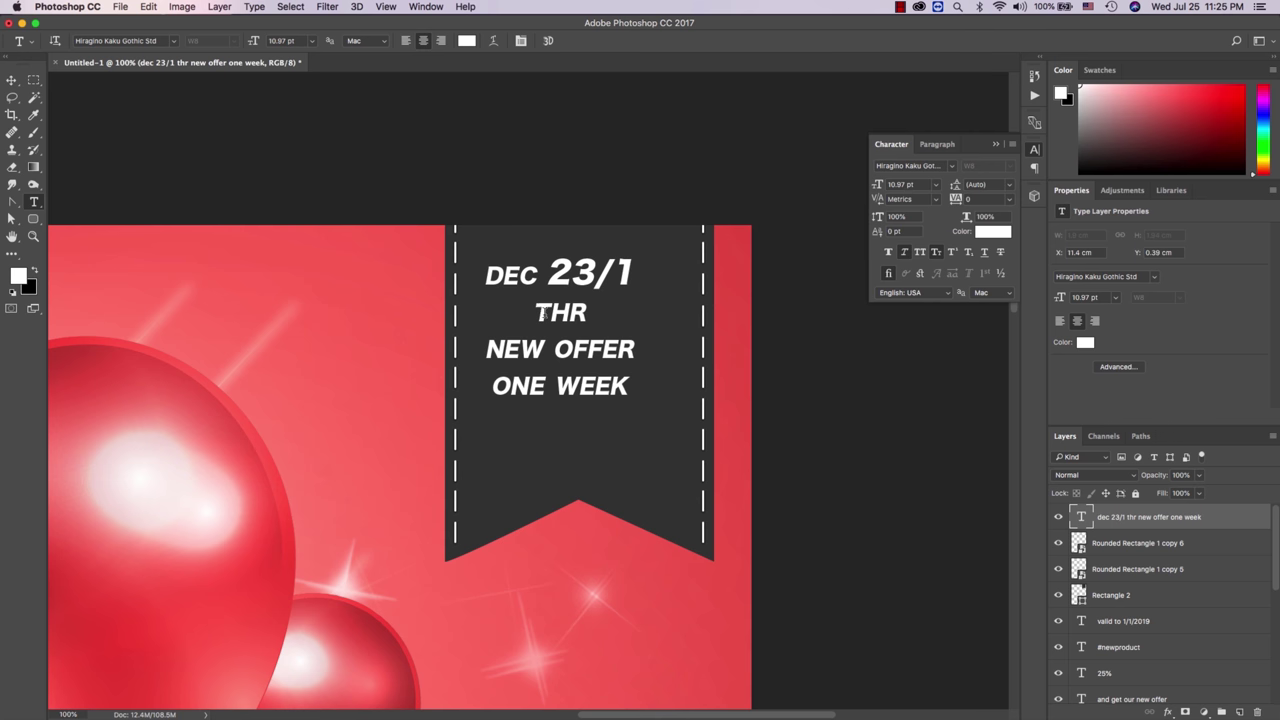
# Step: Delete the THR line from the ribbon text
pyautogui.doubleClick(540, 313)
pyautogui.press('BackSpace')
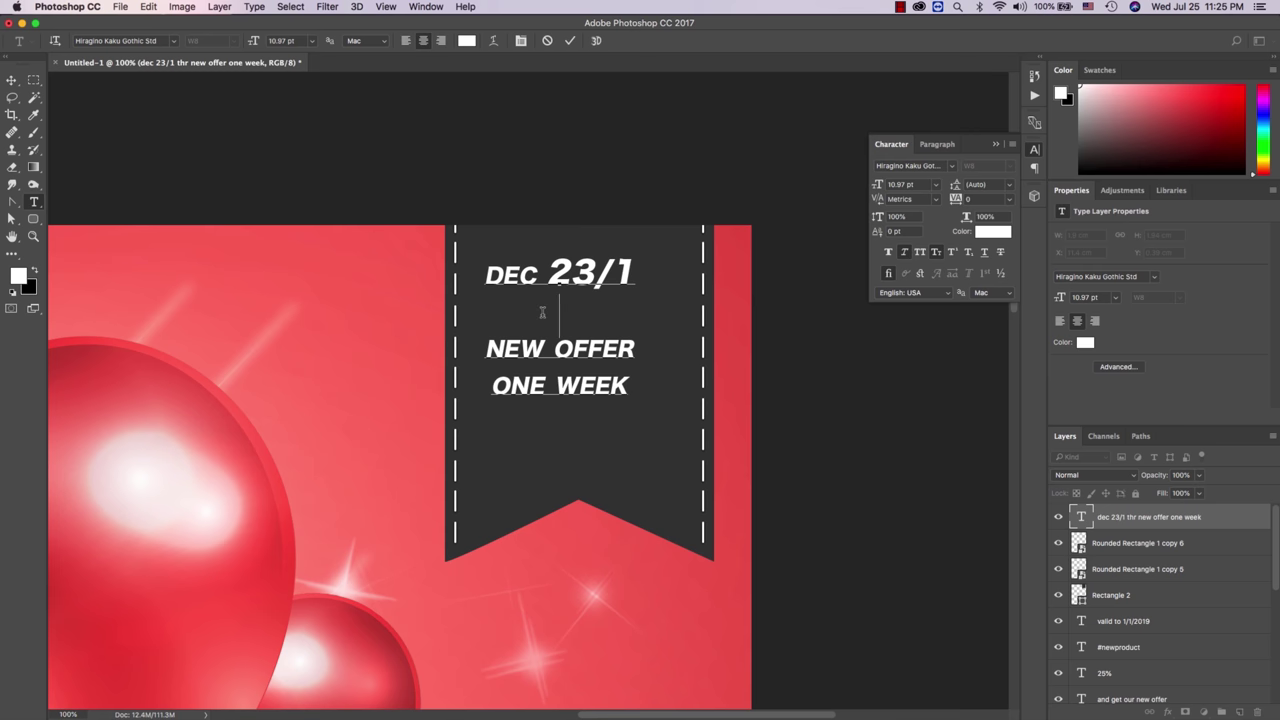
pyautogui.press('BackSpace')
pyautogui.click(11, 80)
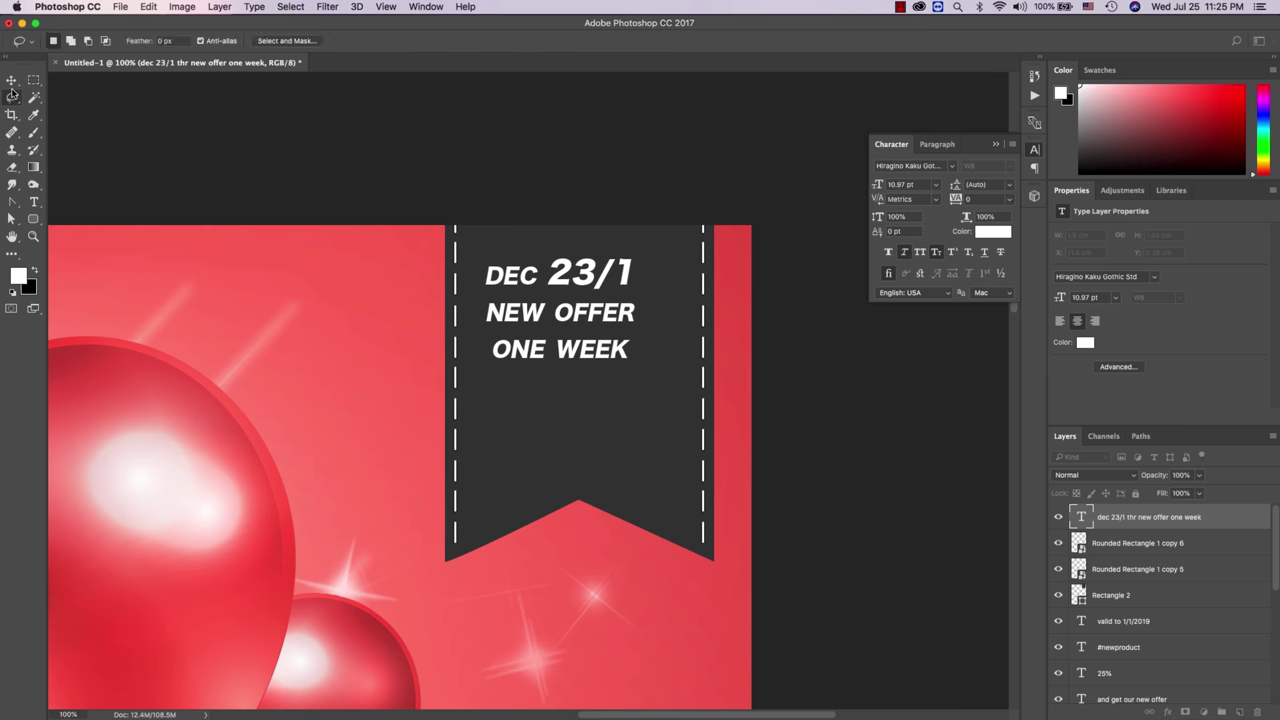
# Step: Give the ribbon text 23.01 pt leading and the Hiragino Maru Gothic font at about 16 pt
pyautogui.moveTo(494, 293)
pyautogui.mouseDown()
pyautogui.moveTo(527, 330)
pyautogui.moveTo(509, 330)
pyautogui.mouseUp()
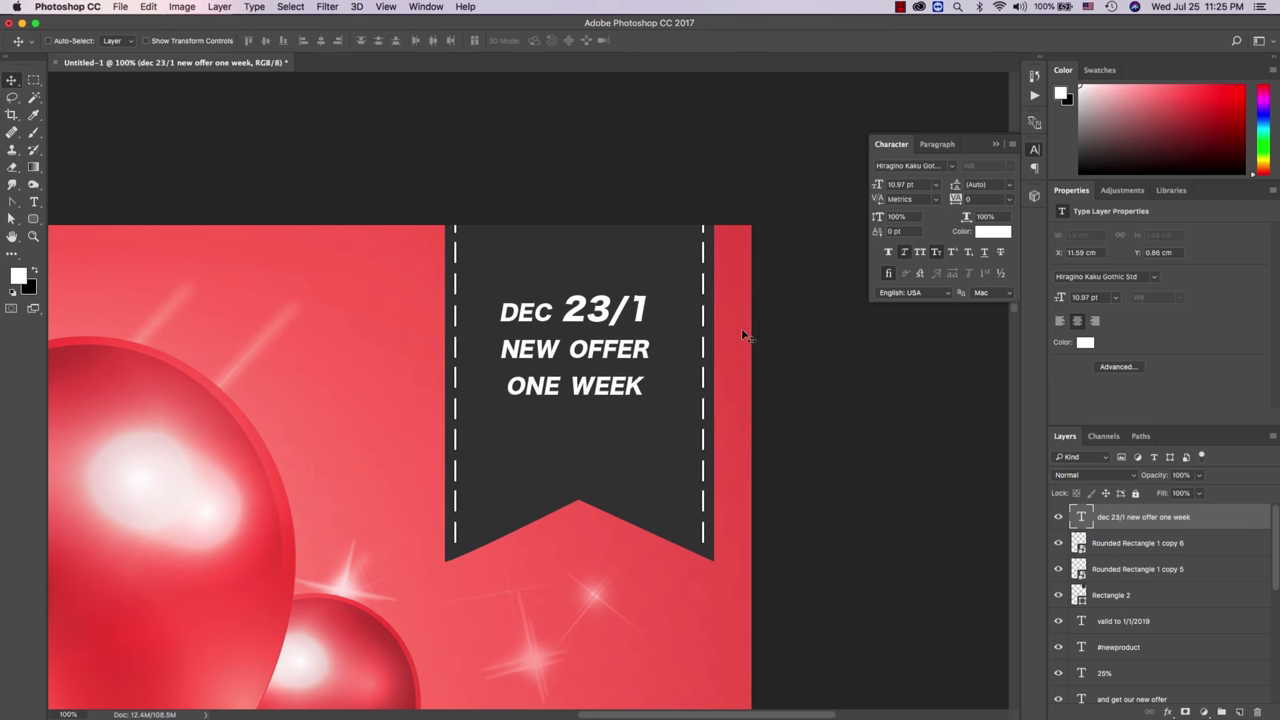
pyautogui.moveTo(958, 186); pyautogui.dragTo(936, 190)
pyautogui.click(983, 187)
pyautogui.moveTo(960, 187); pyautogui.dragTo(953, 187)
pyautogui.click(908, 166)
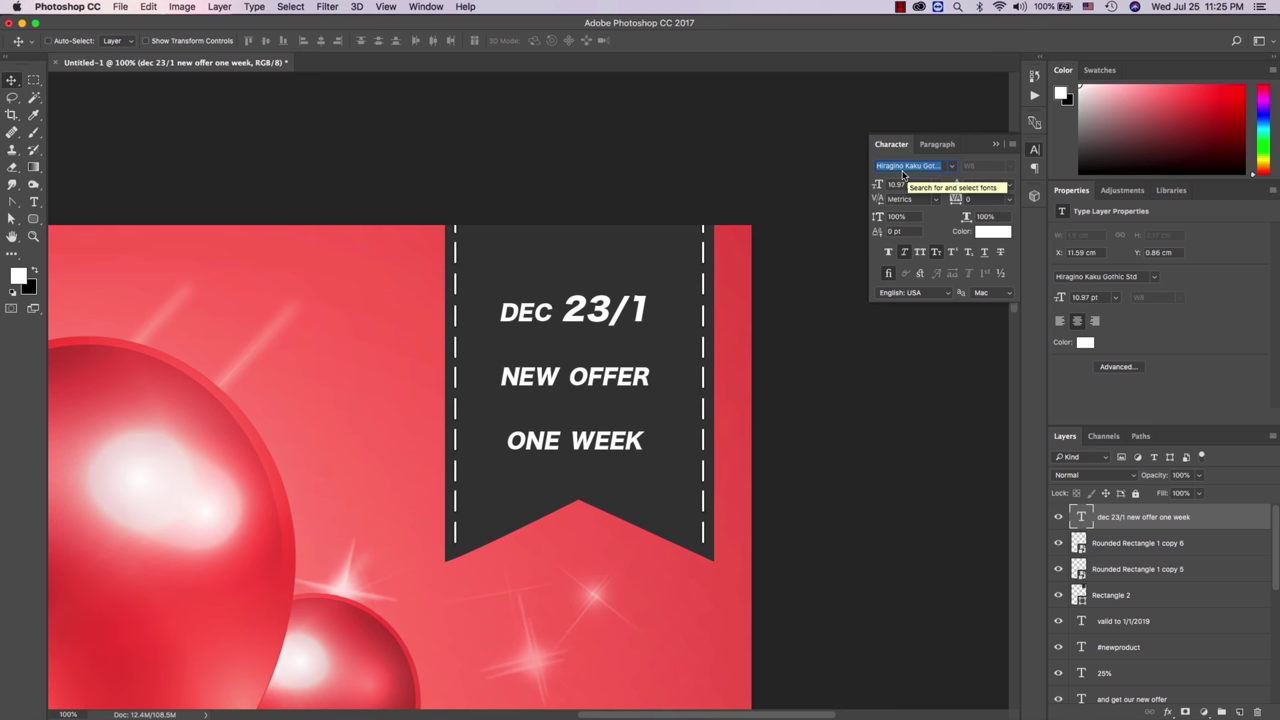
pyautogui.press('Down')
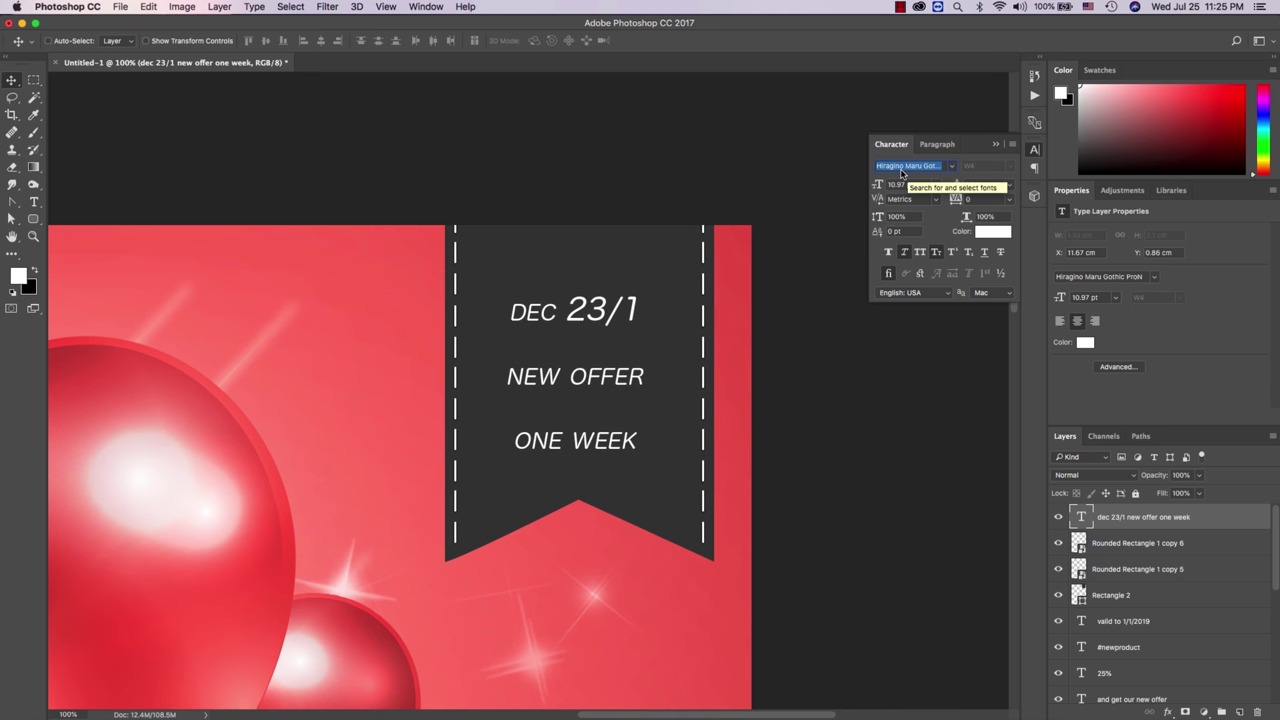
pyautogui.click(18, 86)
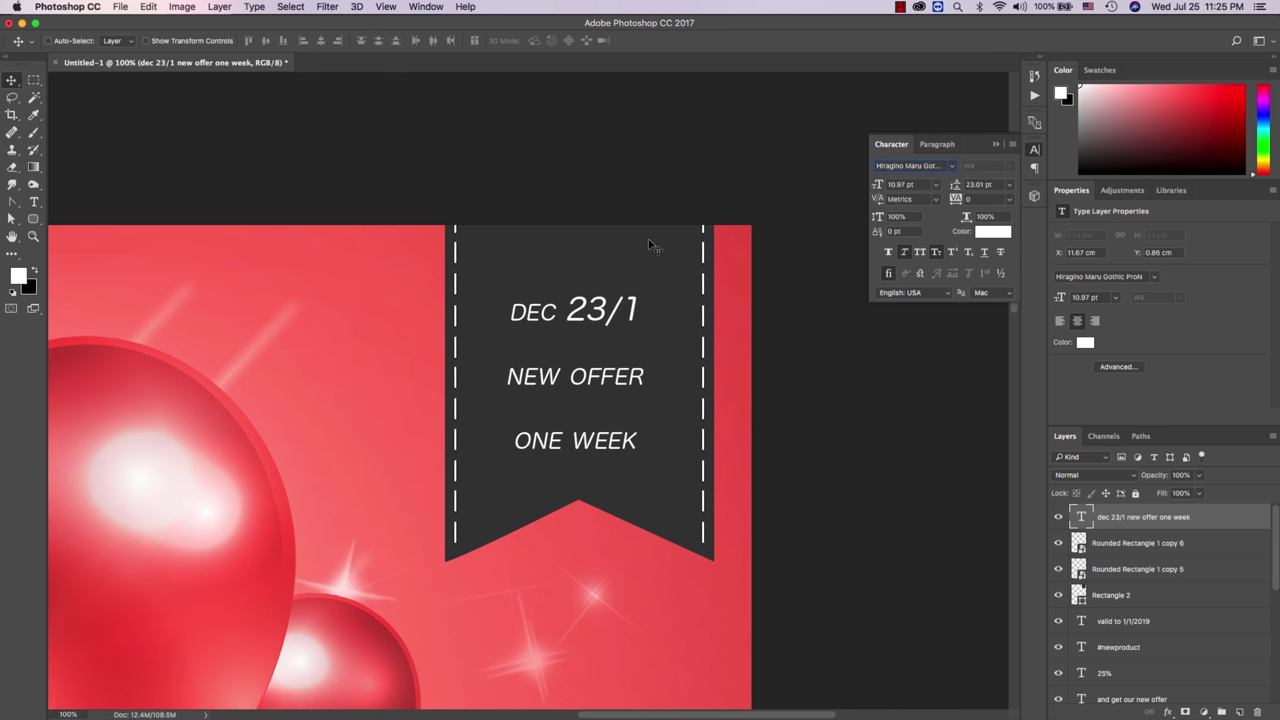
pyautogui.moveTo(879, 187); pyautogui.dragTo(884, 190)
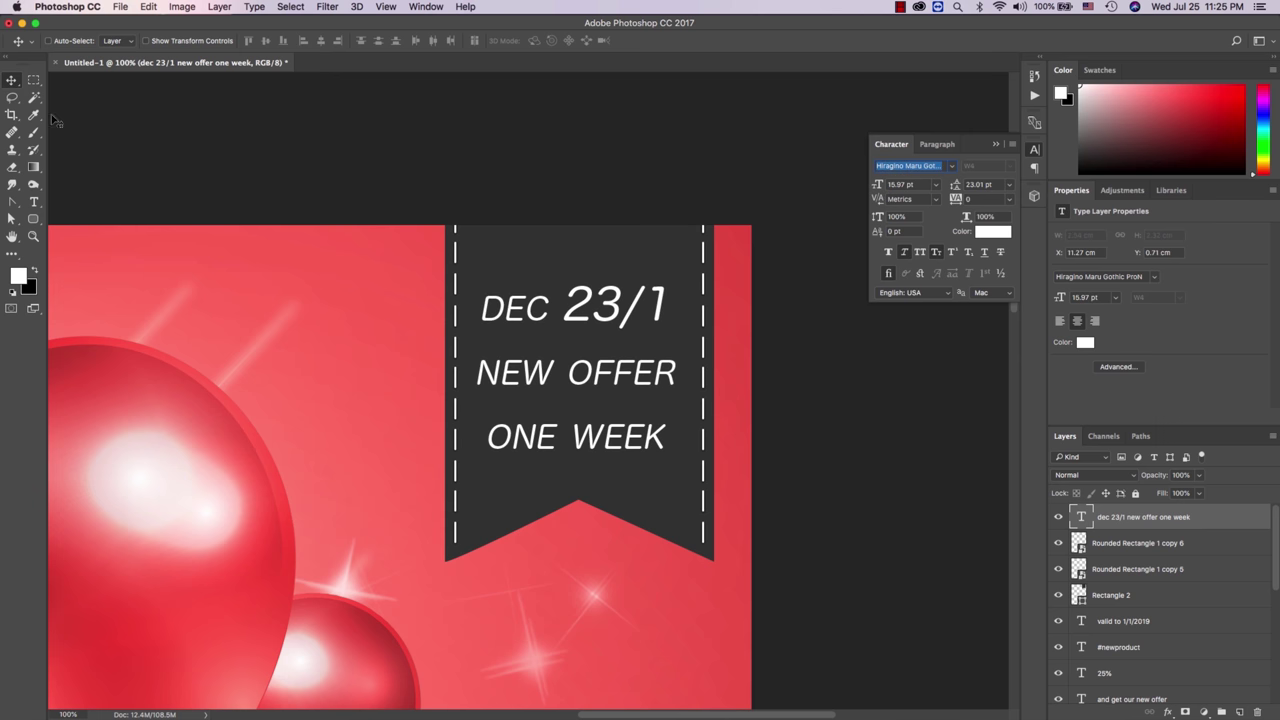
# Step: Free Transform the ribbon text and shape layers smaller toward the top-right
pyautogui.click(33, 236)
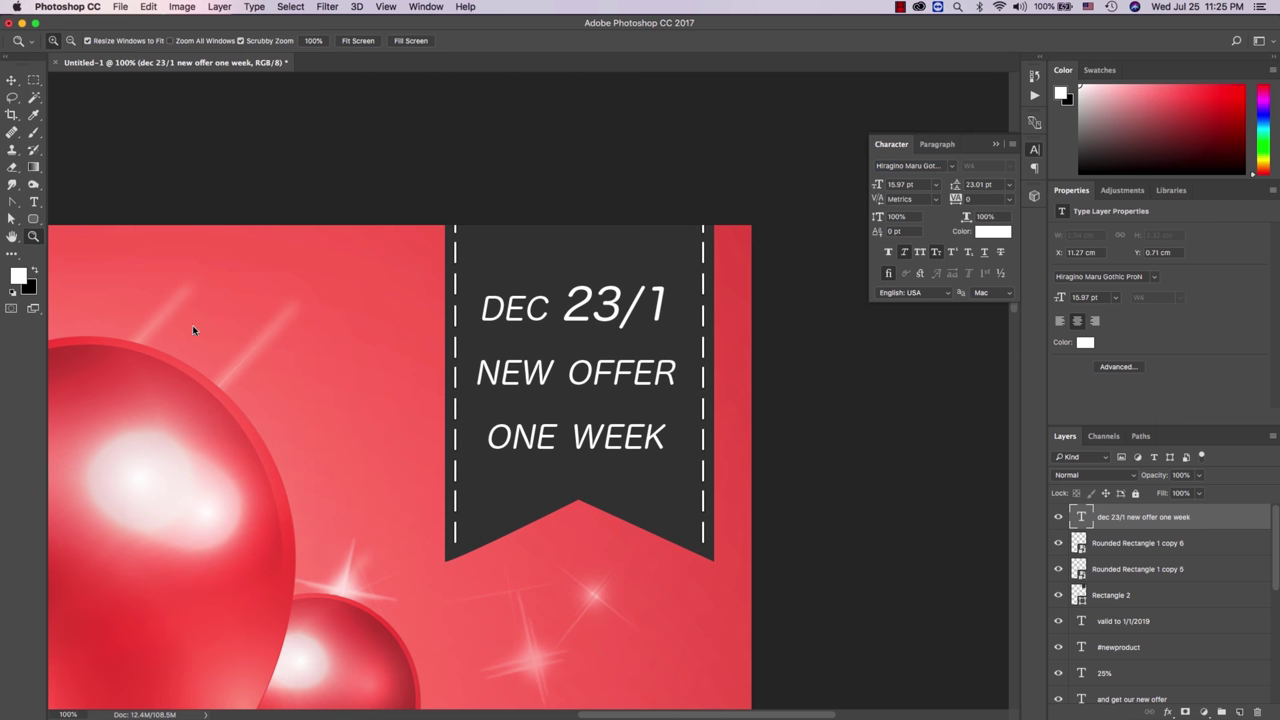
pyautogui.rightClick(194, 328)
pyautogui.click(210, 332)
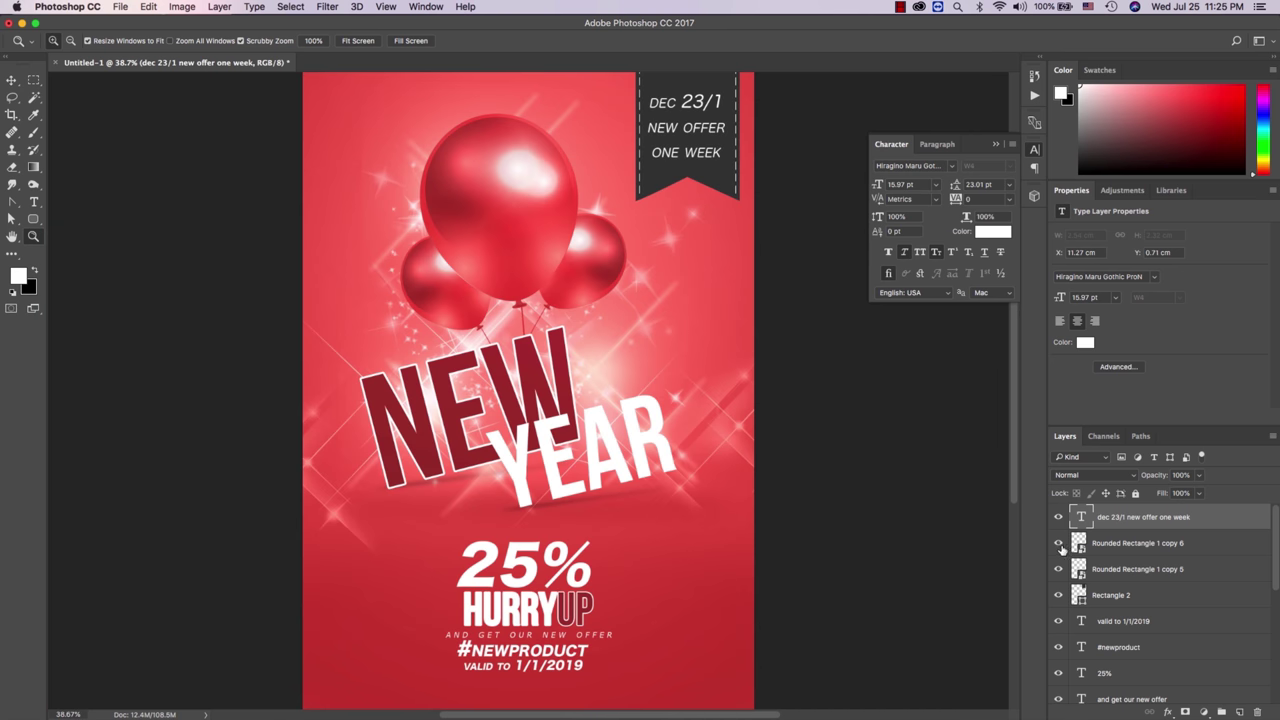
pyautogui.keyDown('shift'); pyautogui.click(1148, 595); pyautogui.keyUp('shift')
pyautogui.hotkey('ctrl', 't')
pyautogui.moveTo(633, 203); pyautogui.dragTo(671, 133)
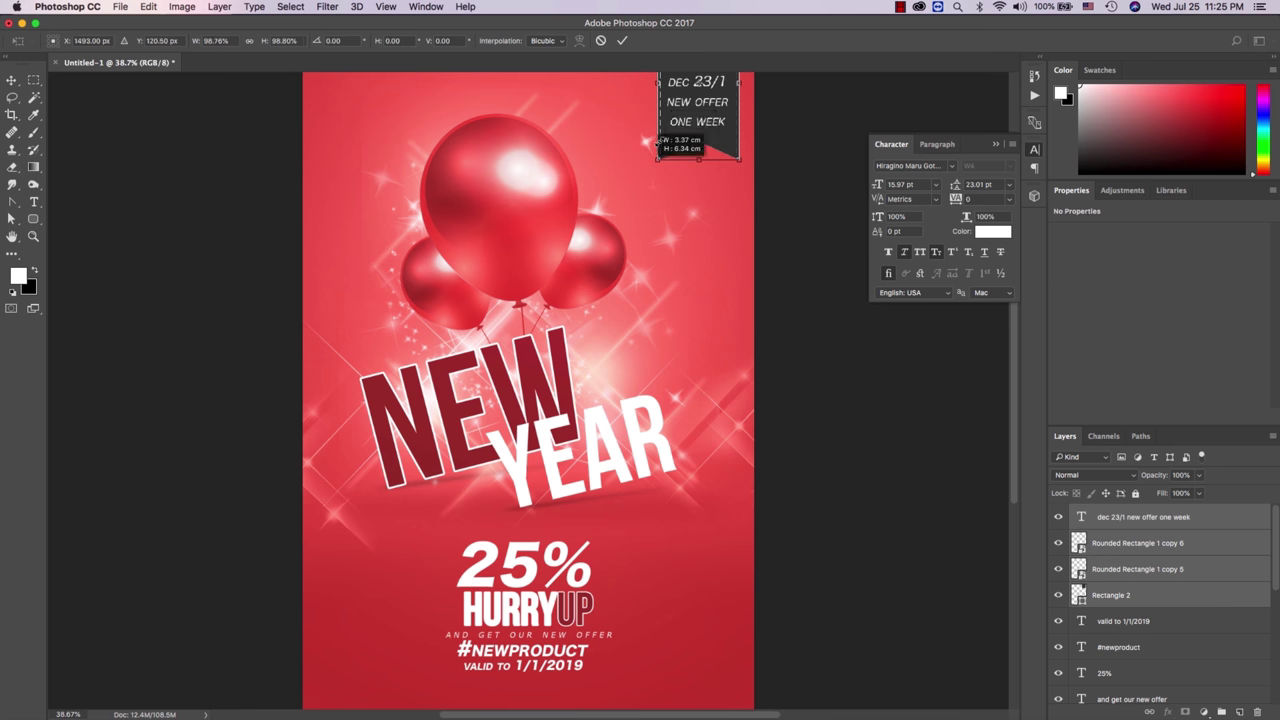
pyautogui.press('Return')
pyautogui.scroll(5, 671, 133)
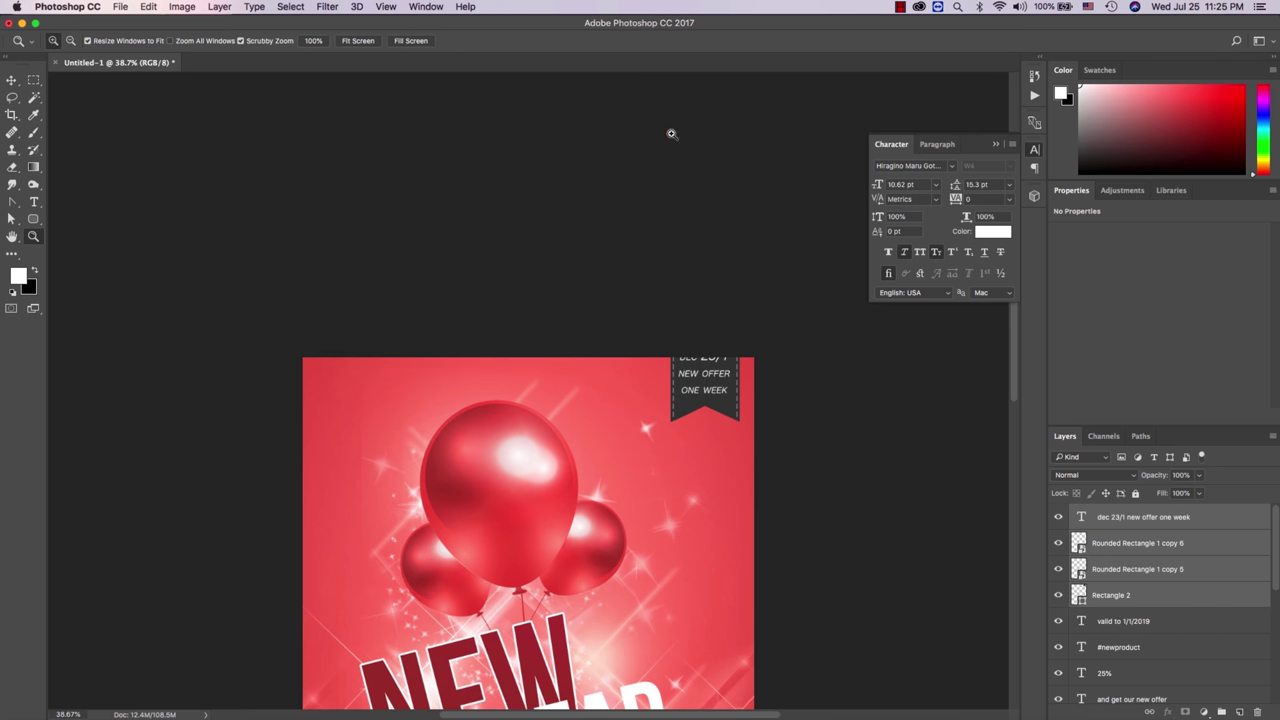
# Step: Move the ribbon into the top-right corner and scale its text to 9.41 pt, centred
pyautogui.press('v')
pyautogui.moveTo(735, 353); pyautogui.dragTo(741, 381)
pyautogui.press('z')
pyautogui.click(724, 418)
pyautogui.click(720, 416)
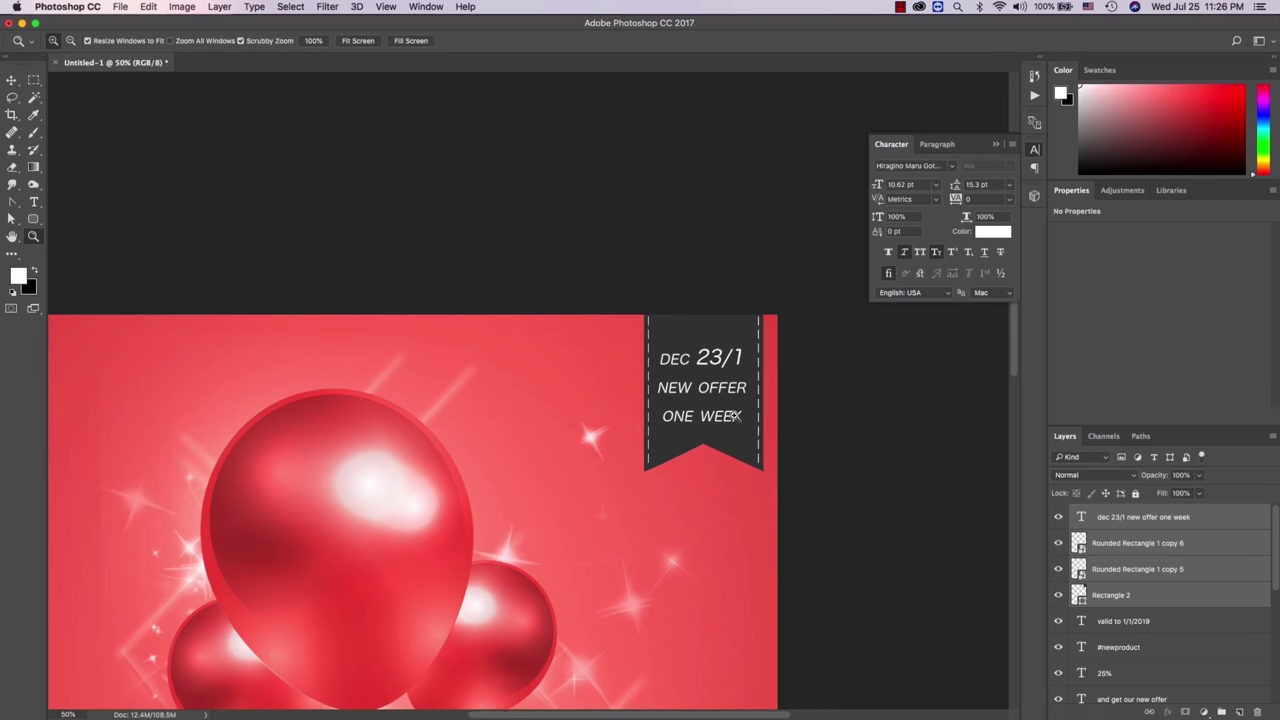
pyautogui.hotkey('ctrl', 't')
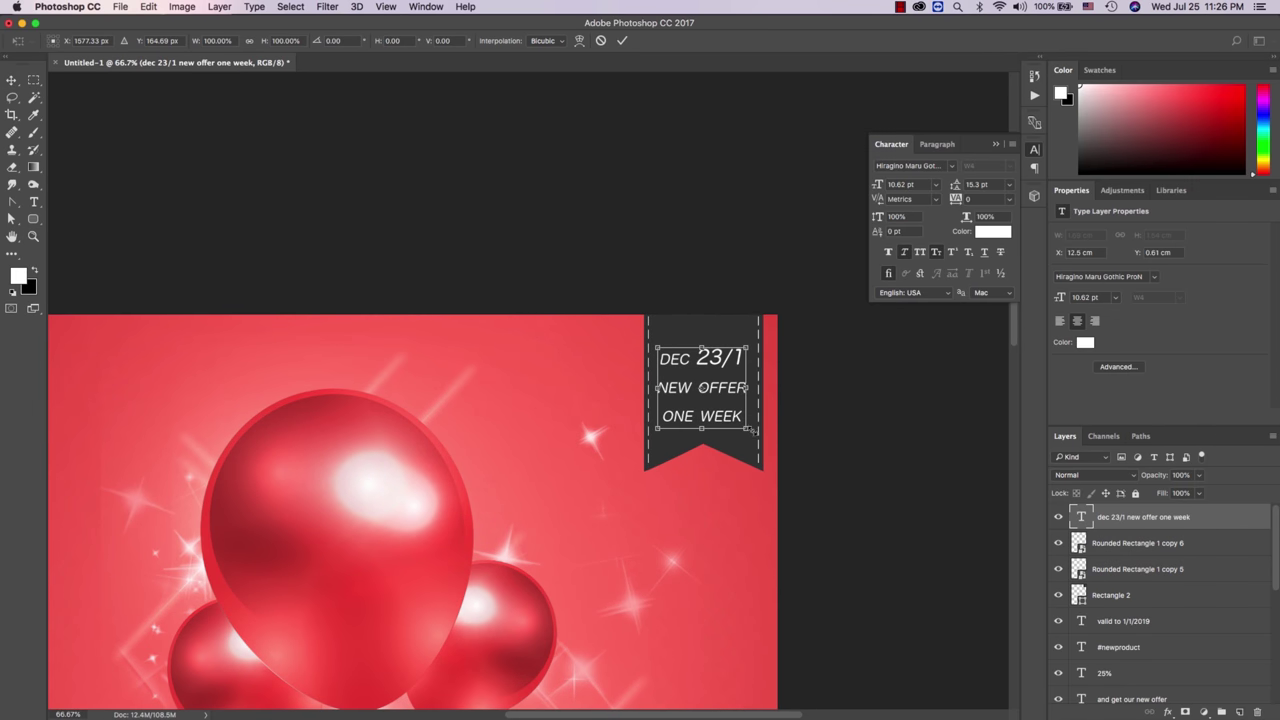
pyautogui.moveTo(747, 428); pyautogui.dragTo(738, 420)
pyautogui.press('Return')
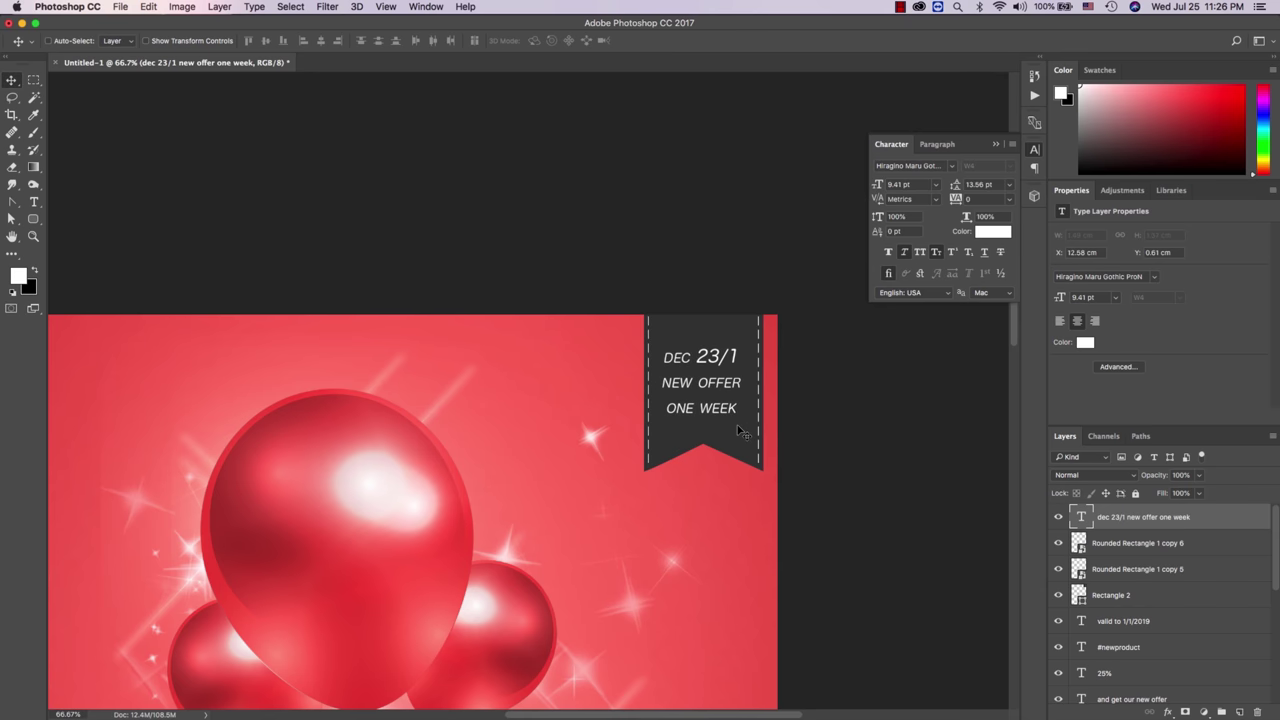
pyautogui.press('Right')
pyautogui.press('Right')
pyautogui.press('Right')
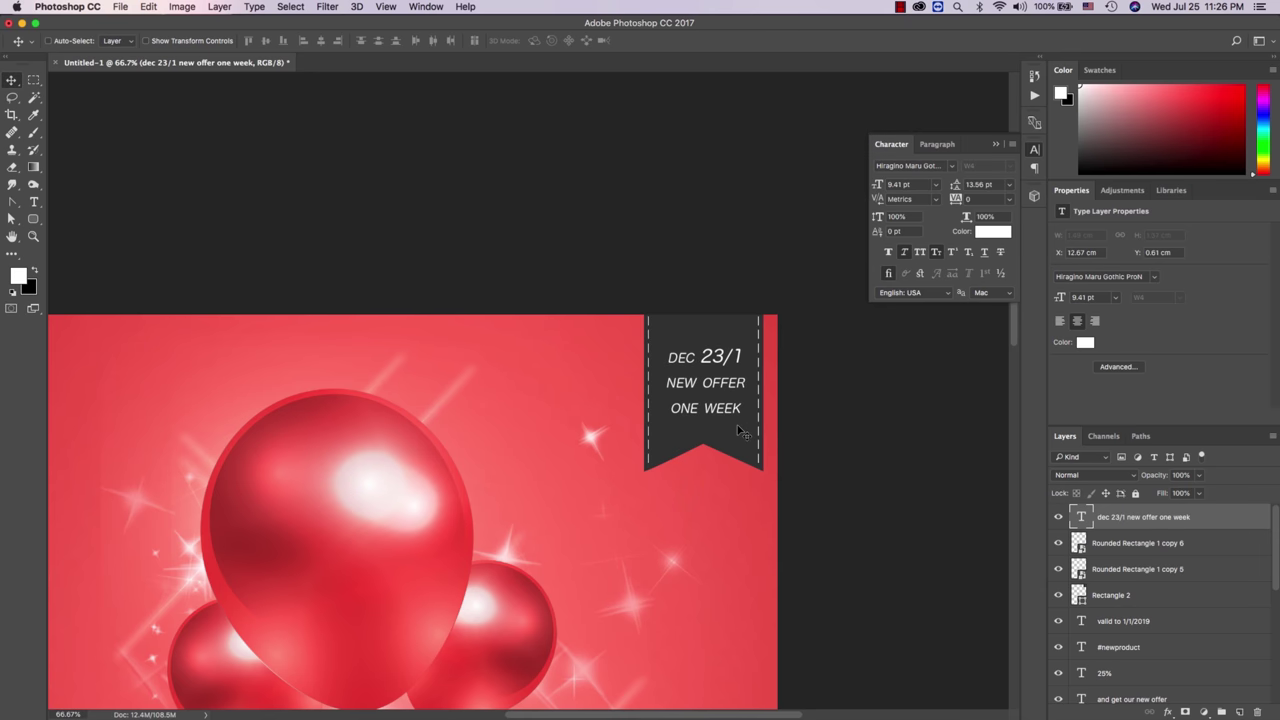
pyautogui.press('z')
pyautogui.keyDown('alt'); pyautogui.click(680, 435); pyautogui.keyUp('alt')
pyautogui.keyDown('alt'); pyautogui.click(680, 435); pyautogui.keyUp('alt')
pyautogui.keyDown('alt'); pyautogui.click(680, 435); pyautogui.keyUp('alt')
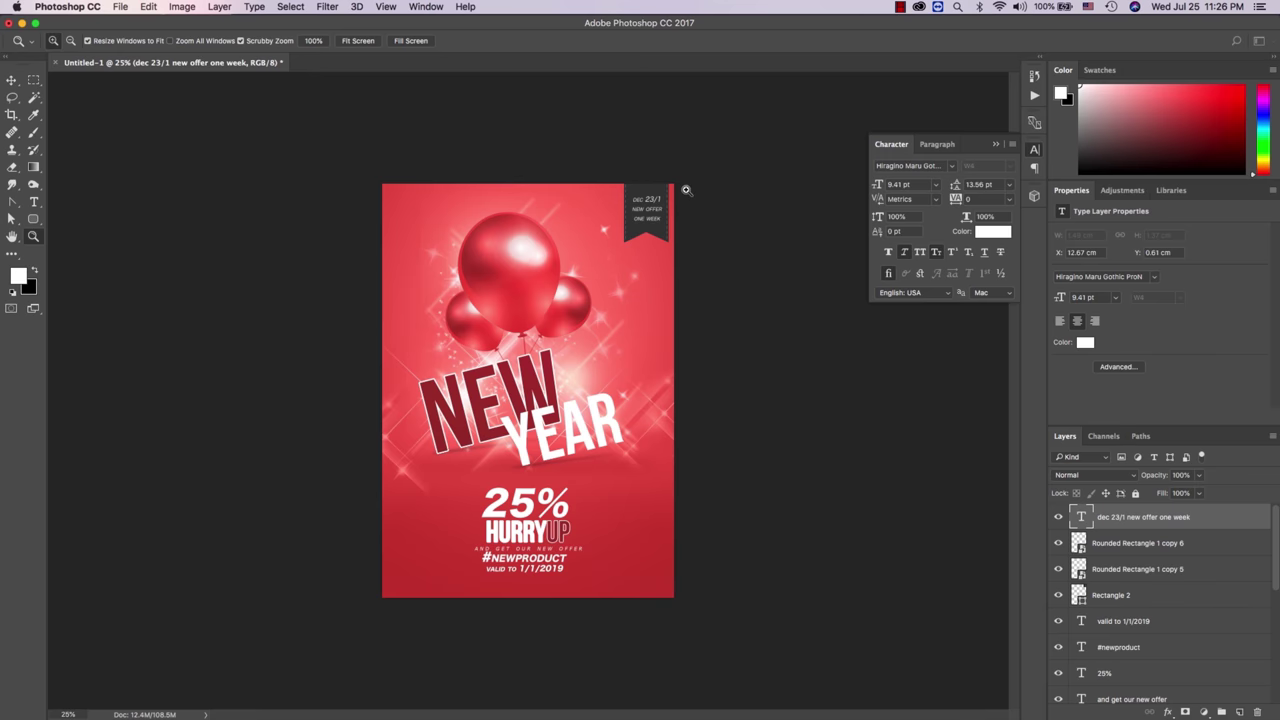
pyautogui.moveTo(686, 190); pyautogui.dragTo(703, 194)
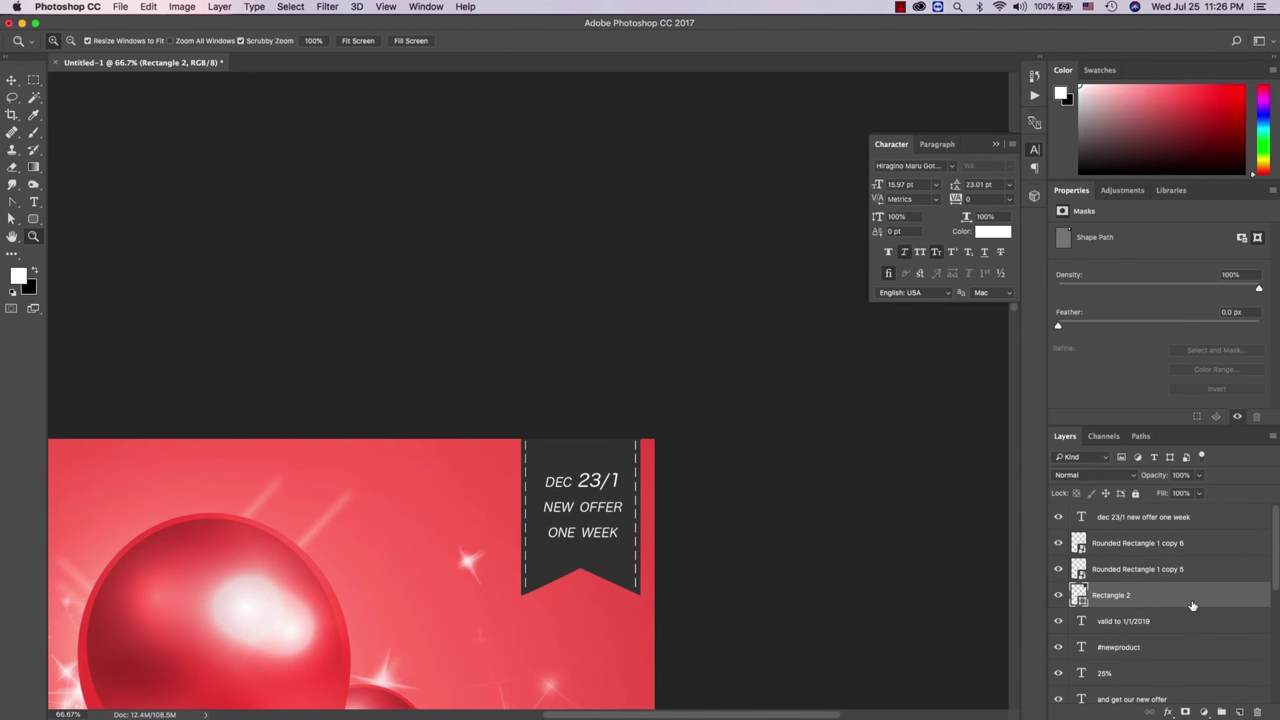
# Step: Give Rectangle 2 a 100% Gradient Overlay using a dark brown preset
pyautogui.doubleClick(1192, 605)
pyautogui.click(836, 220)
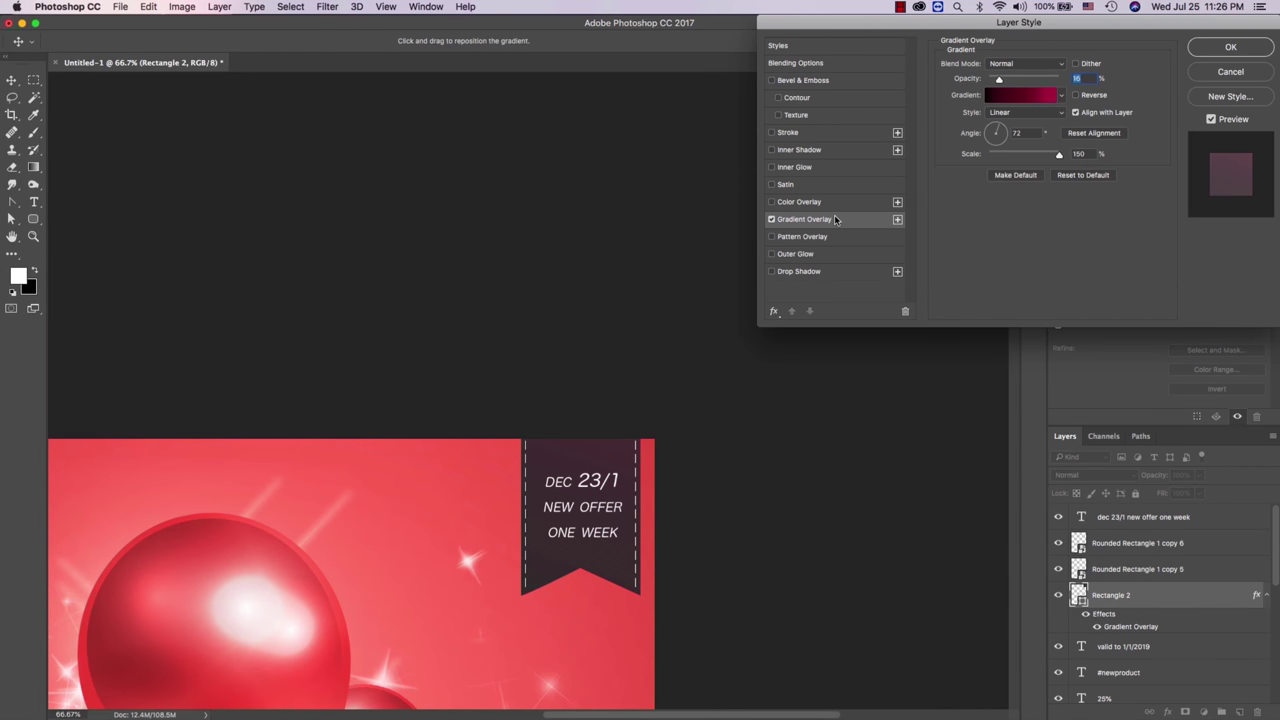
pyautogui.moveTo(1001, 78); pyautogui.dragTo(1080, 82)
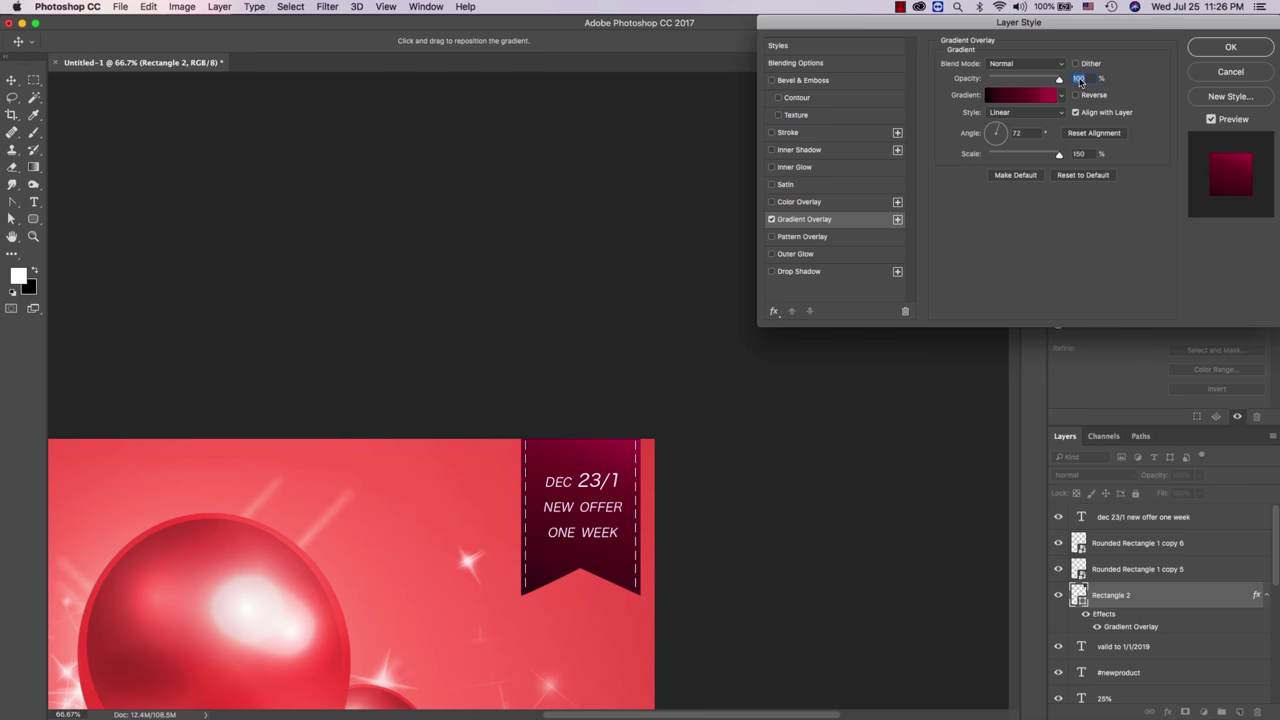
pyautogui.click(1044, 97)
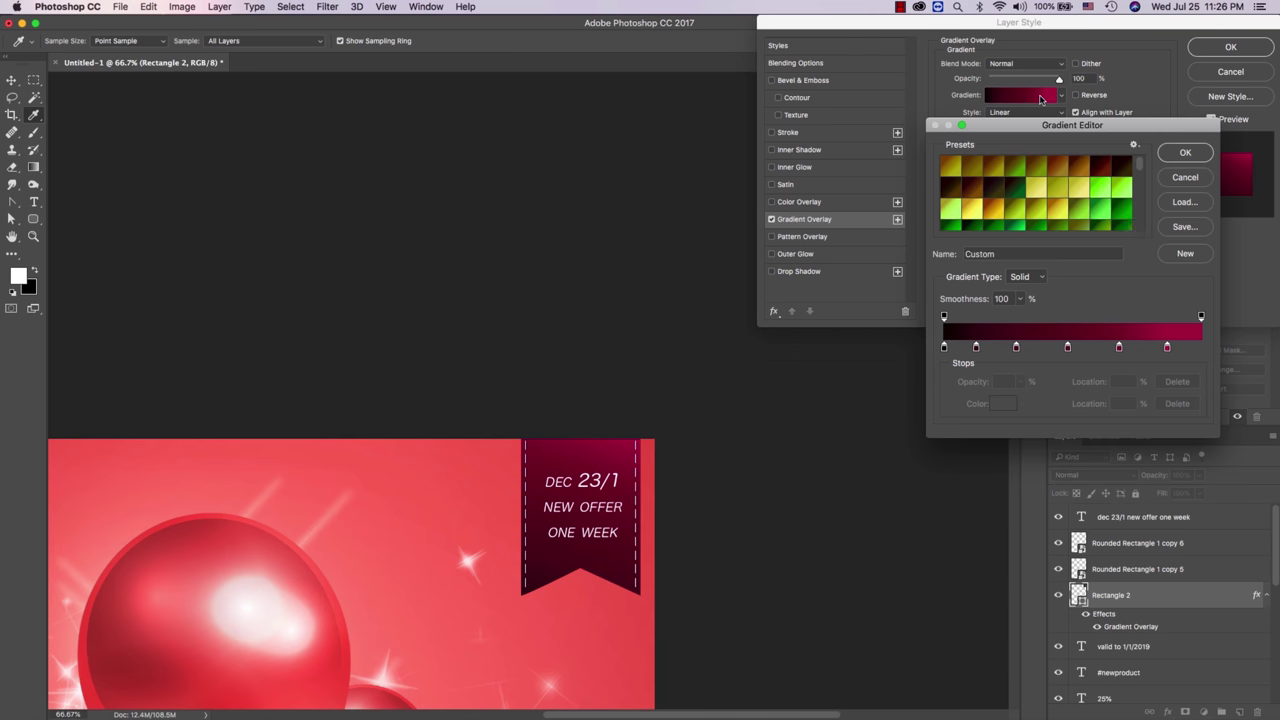
pyautogui.click(1131, 168)
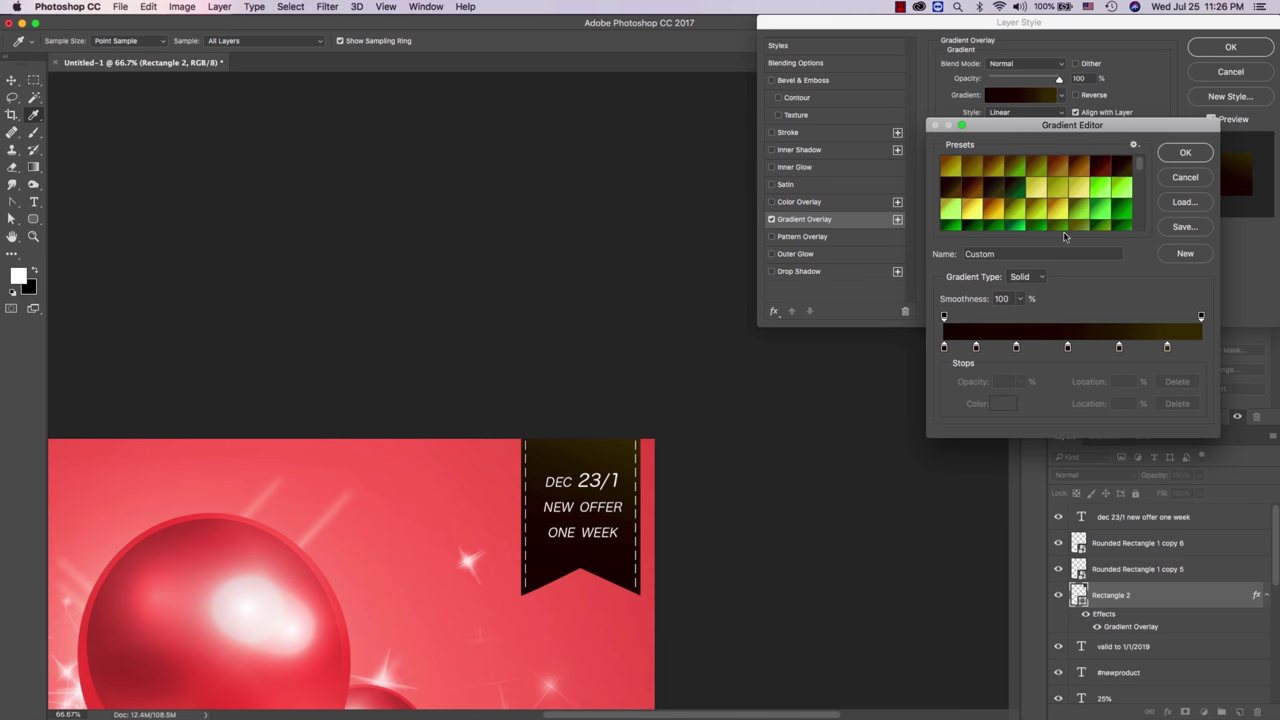
pyautogui.click(1180, 154)
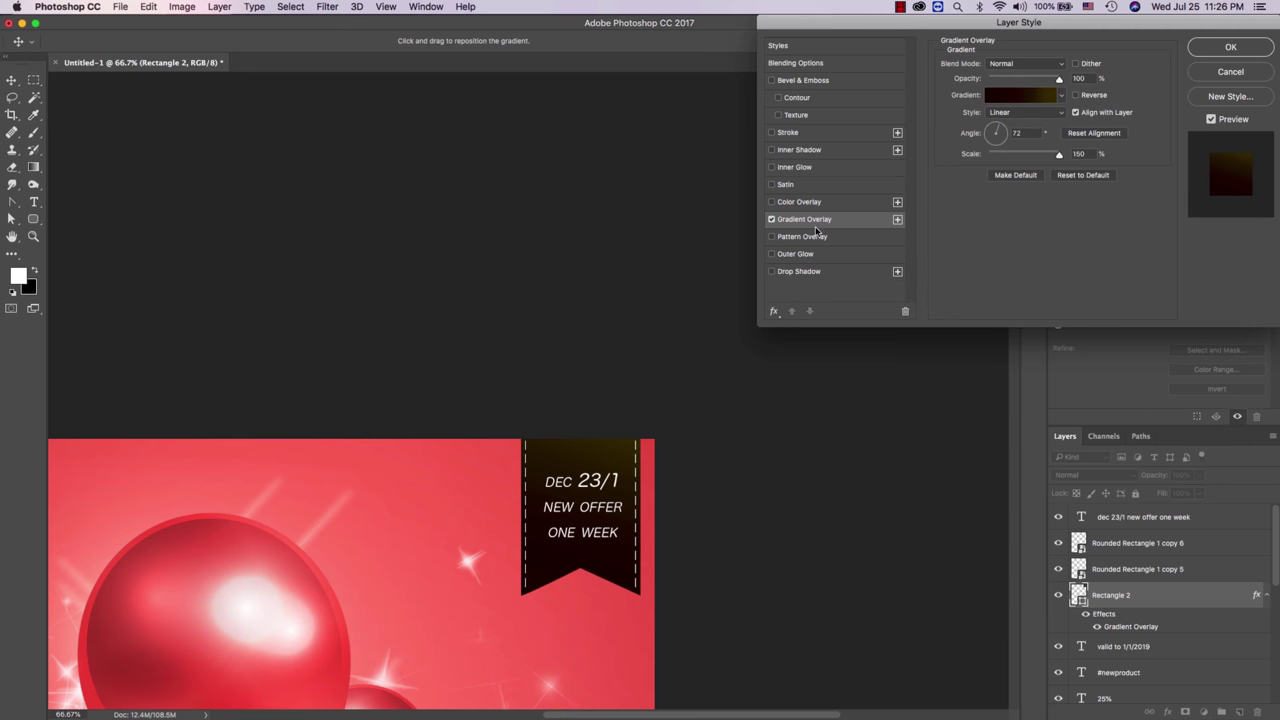
# Step: Add a 100% opacity Drop Shadow with distance 11 px and size 27 px
pyautogui.click(800, 271)
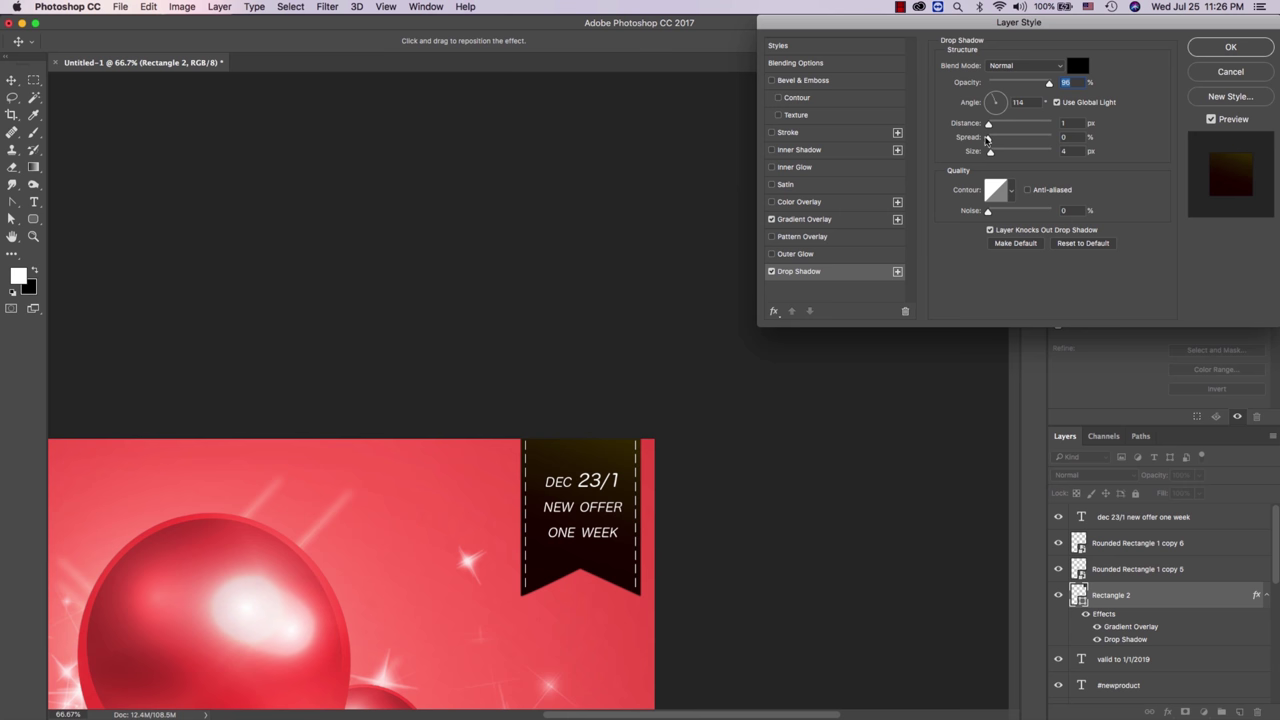
pyautogui.click(995, 128)
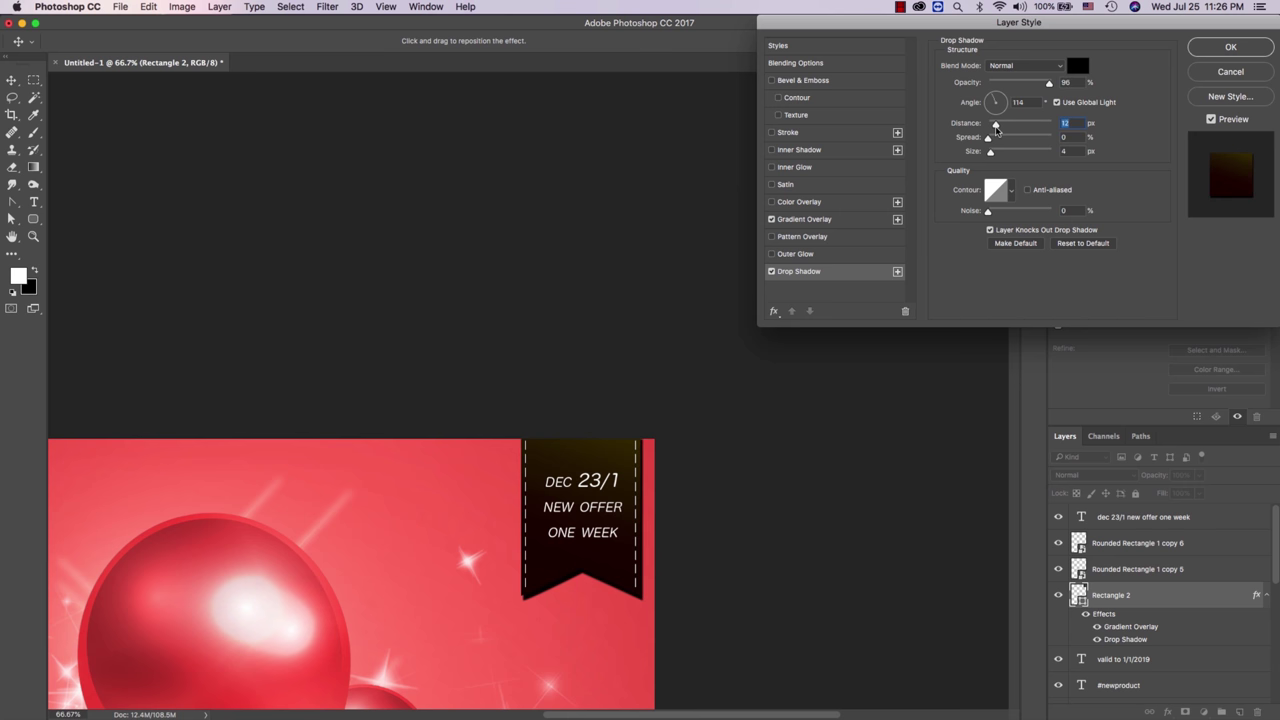
pyautogui.moveTo(996, 129); pyautogui.dragTo(994, 130)
pyautogui.moveTo(1049, 85); pyautogui.dragTo(1053, 84)
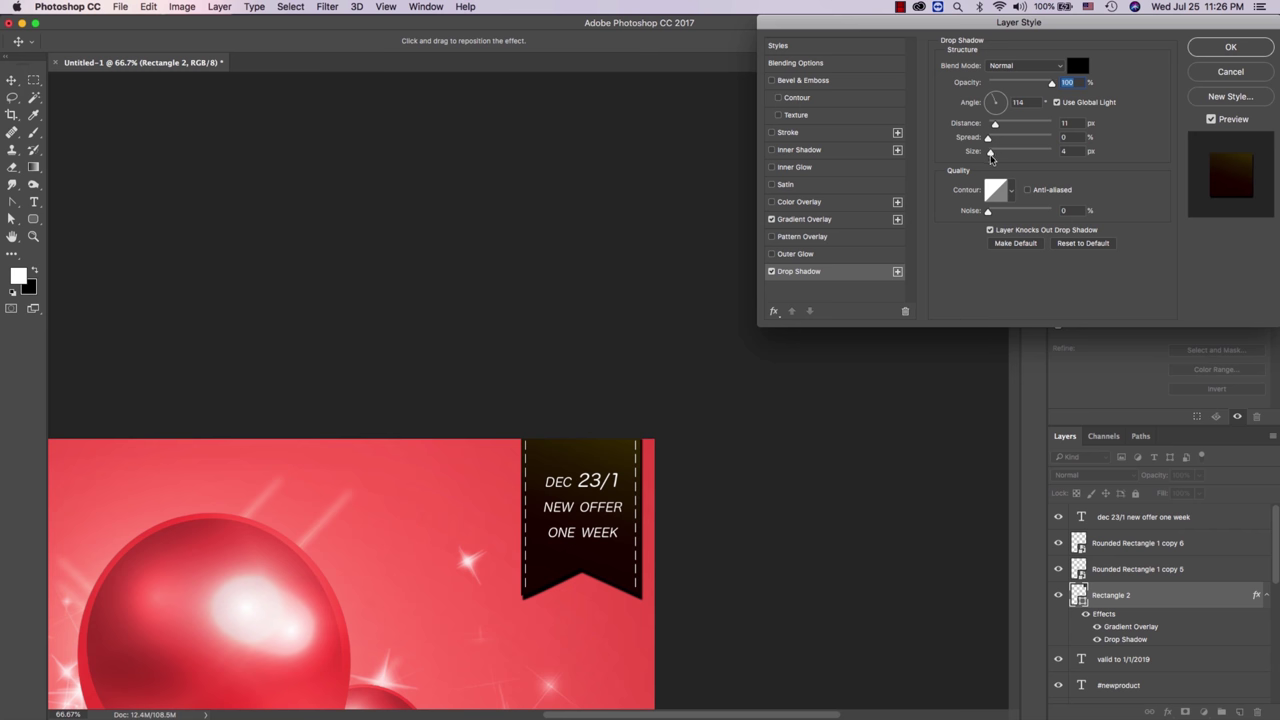
pyautogui.moveTo(996, 155); pyautogui.dragTo(997, 157)
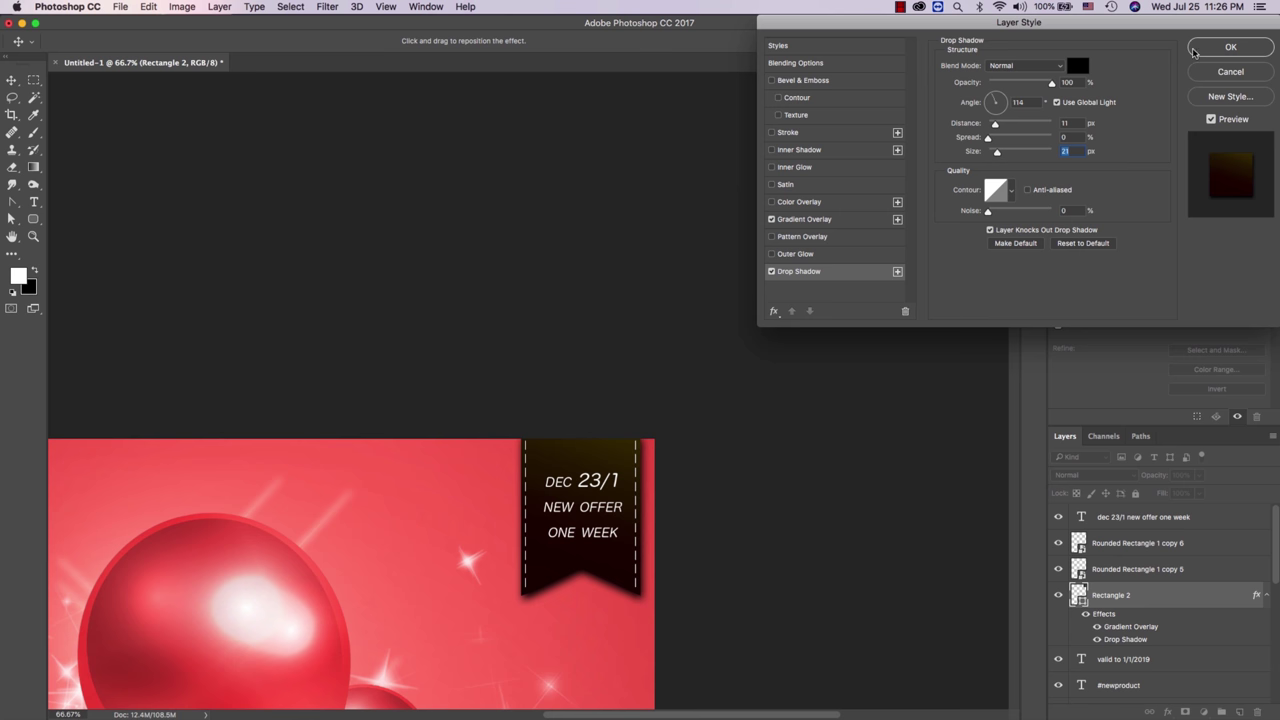
pyautogui.click(1230, 47)
# Step: Zoom out to show the whole poster
pyautogui.press('z')
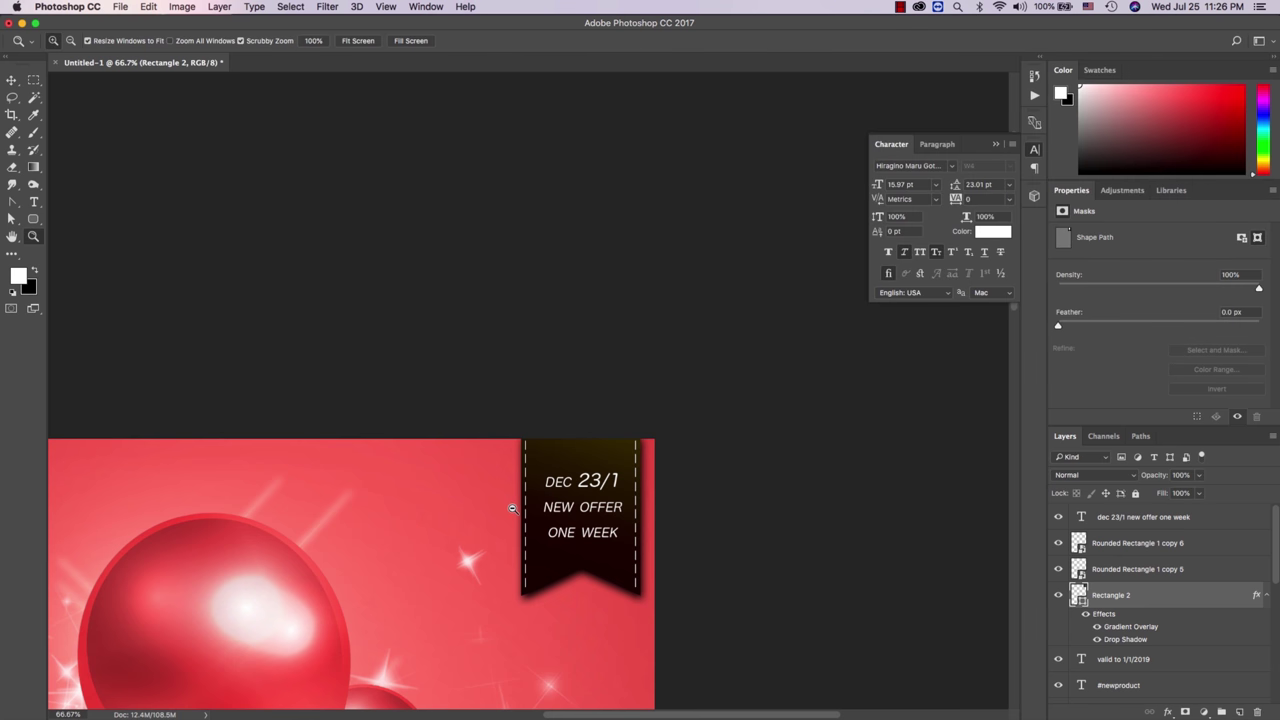
pyautogui.keyDown('alt'); pyautogui.click(512, 509); pyautogui.keyUp('alt')
pyautogui.keyDown('alt'); pyautogui.click(512, 509); pyautogui.keyUp('alt')
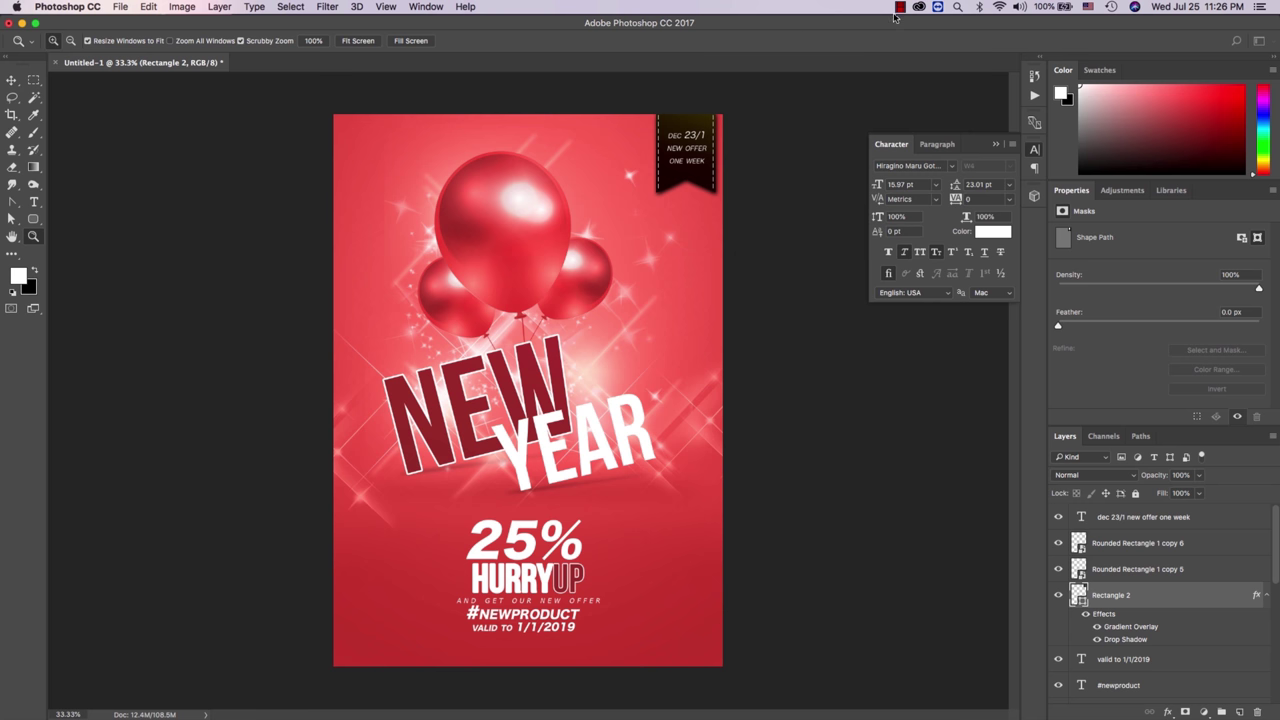
pyautogui.click(899, 7)
pyautogui.click(902, 35)
# Step: Make the text below VALID TO 1/1/2019 Verdana Regular at 7 pt, without Small Caps or Faux Italic
pyautogui.press('t')
pyautogui.moveTo(370, 632); pyautogui.dragTo(692, 654)
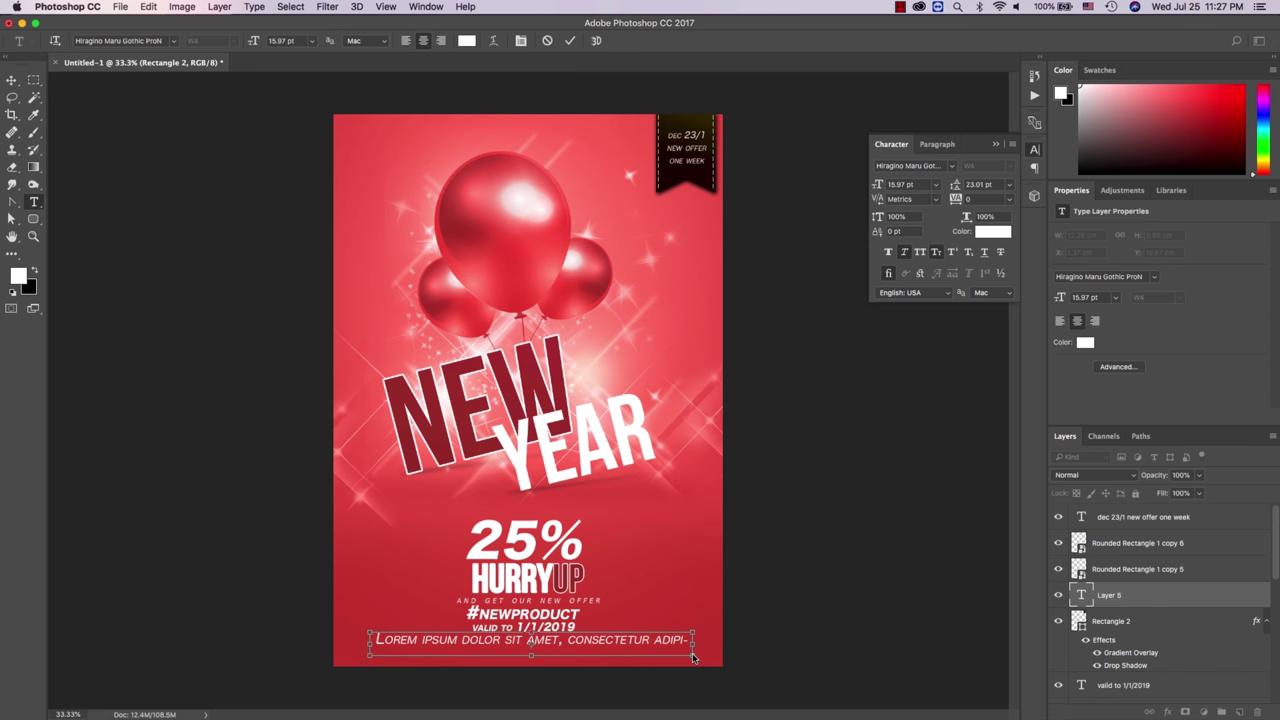
pyautogui.click(903, 167)
pyautogui.write('ver')
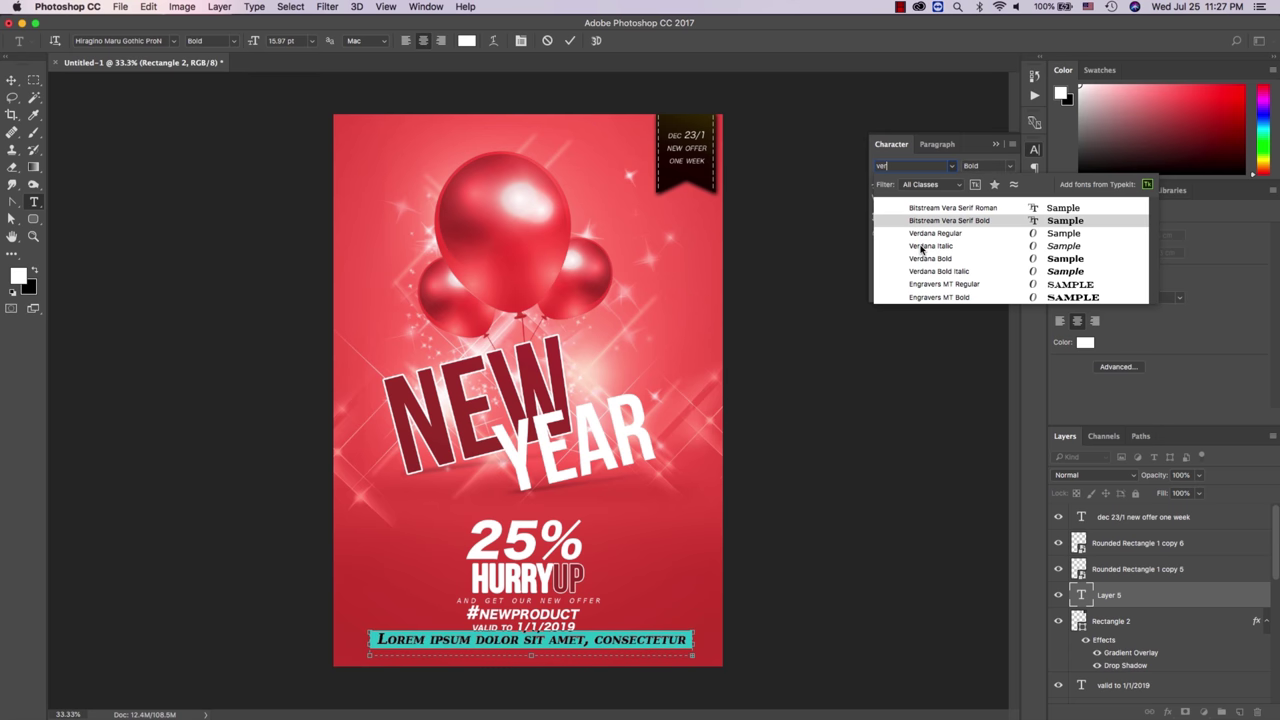
pyautogui.click(916, 231)
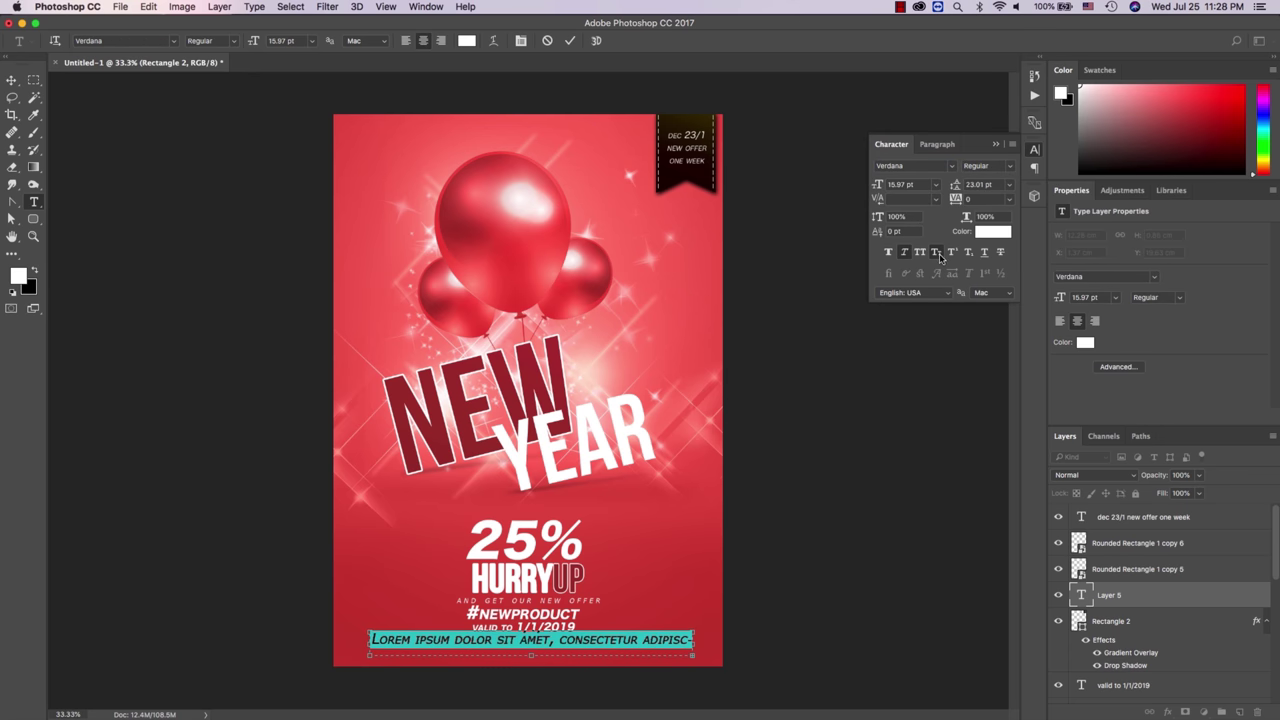
pyautogui.click(936, 251)
pyautogui.click(904, 255)
pyautogui.doubleClick(897, 185)
pyautogui.write('7')
pyautogui.press('Return')
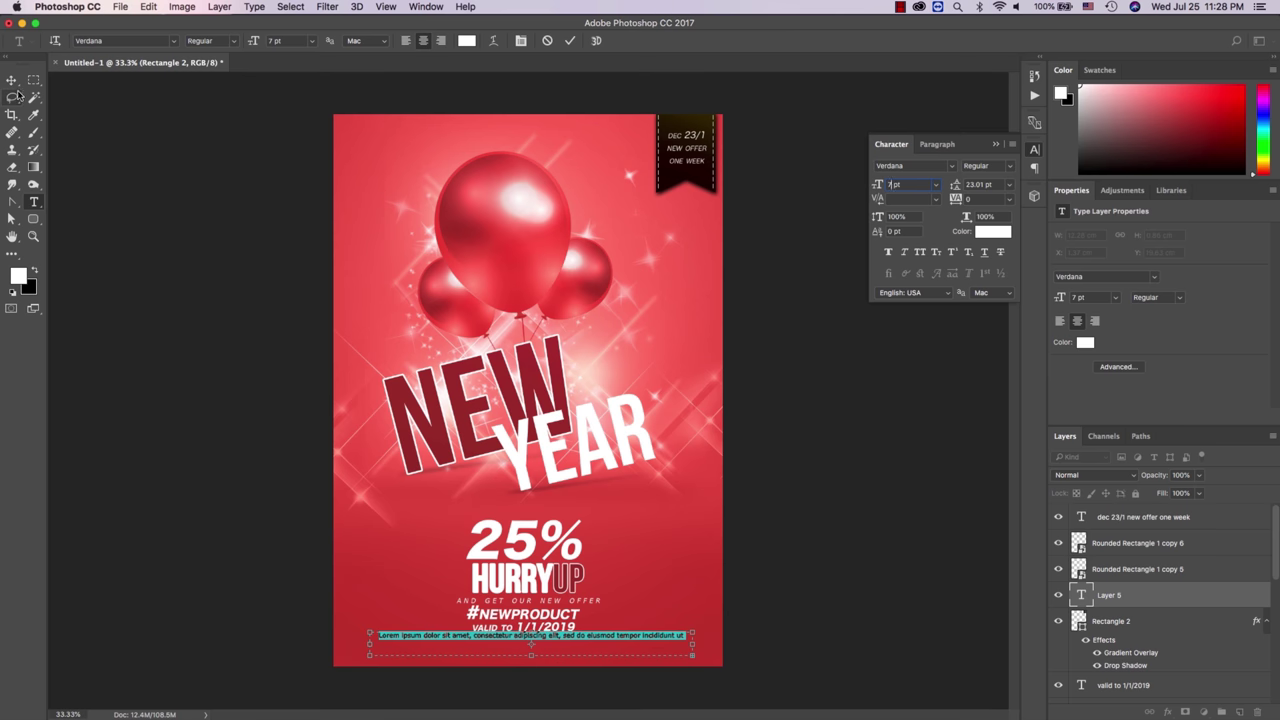
pyautogui.click(11, 80)
# Step: Move the Lorem ipsum layer to the top of the layer stack
pyautogui.click(33, 236)
pyautogui.click(493, 535)
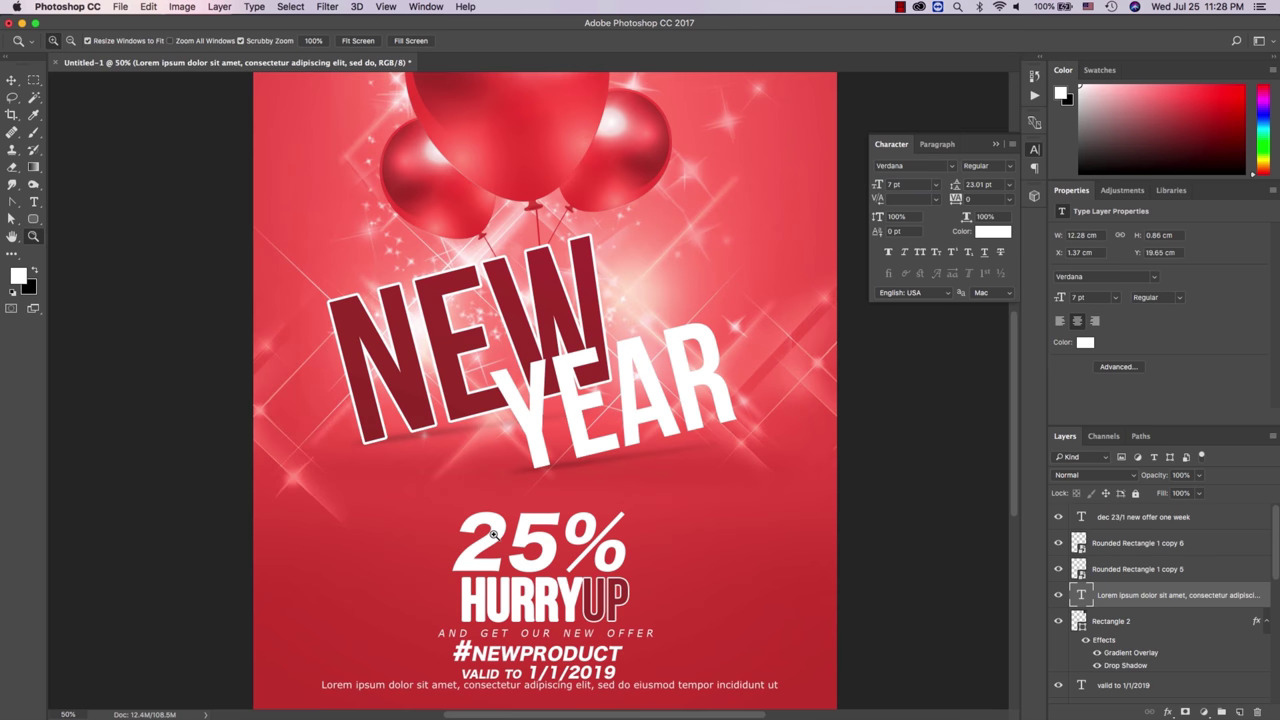
pyautogui.moveTo(1160, 595); pyautogui.dragTo(1160, 514)
pyautogui.click(733, 584)
# Step: Make the lorem ipsum text box taller and set its leading to Auto
pyautogui.press('t')
pyautogui.click(714, 472)
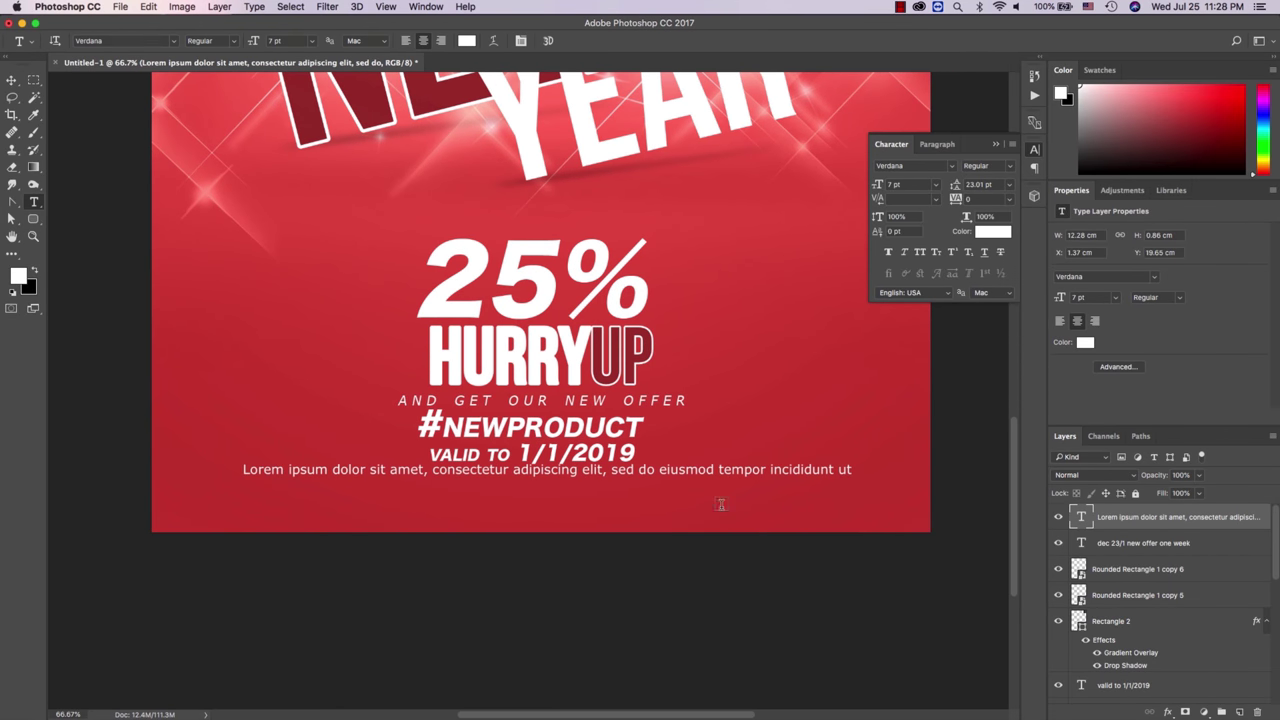
pyautogui.moveTo(549, 513); pyautogui.dragTo(549, 525)
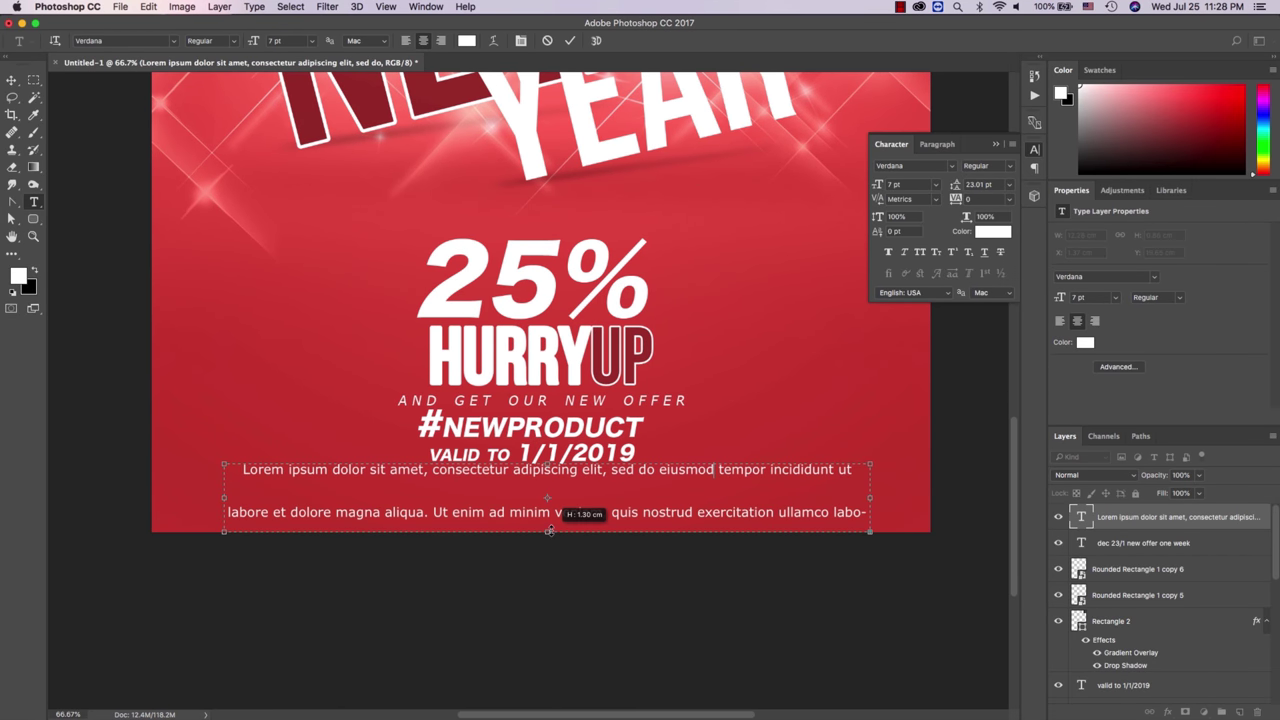
pyautogui.click(1008, 185)
pyautogui.click(995, 197)
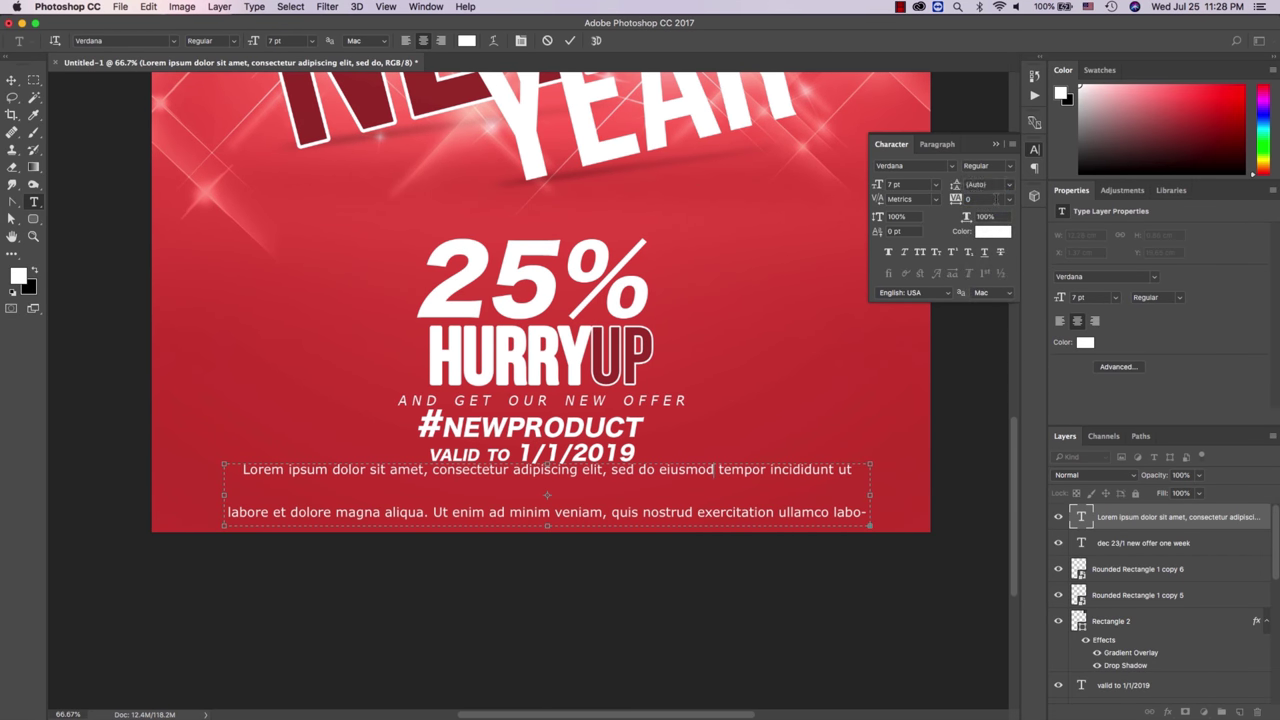
pyautogui.moveTo(955, 191); pyautogui.dragTo(955, 190)
pyautogui.moveTo(955, 190); pyautogui.dragTo(981, 190)
pyautogui.moveTo(869, 528); pyautogui.dragTo(750, 542)
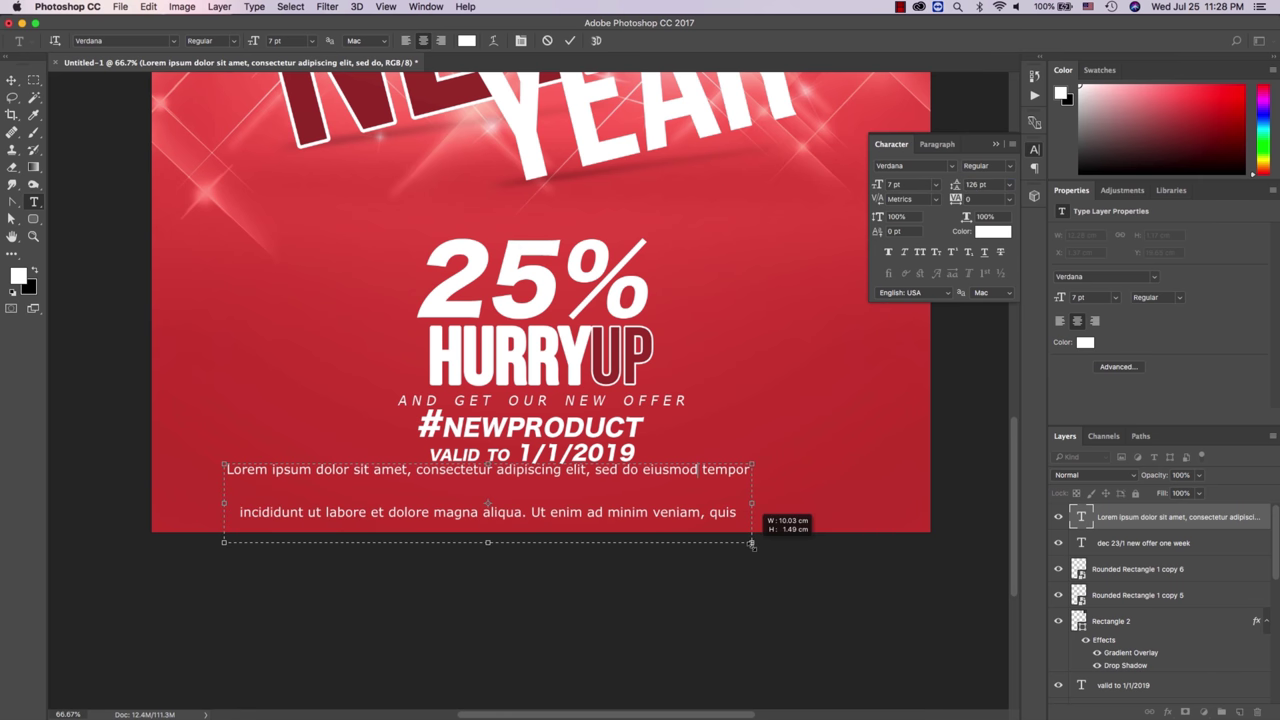
pyautogui.hotkey('ctrl', 'Return')
# Step: Reset leading to Auto and widen the box so the paragraph wraps to three lines
pyautogui.moveTo(957, 189); pyautogui.dragTo(962, 188)
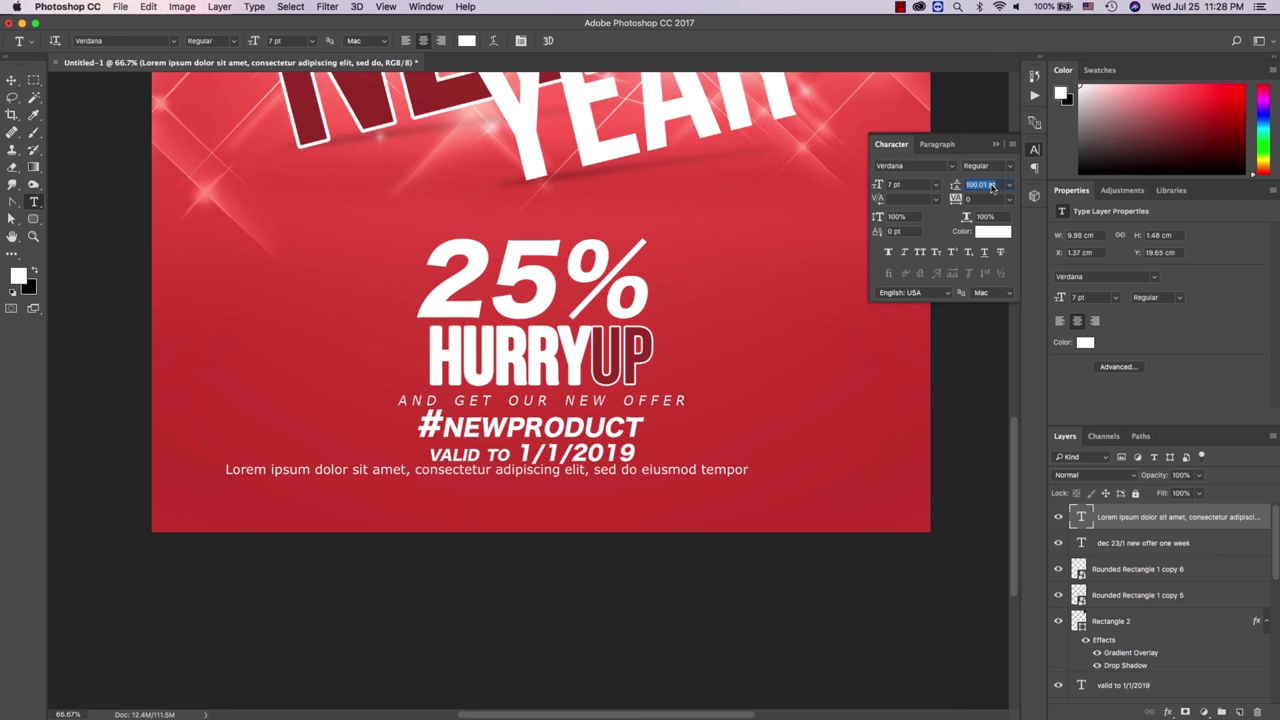
pyautogui.click(1009, 185)
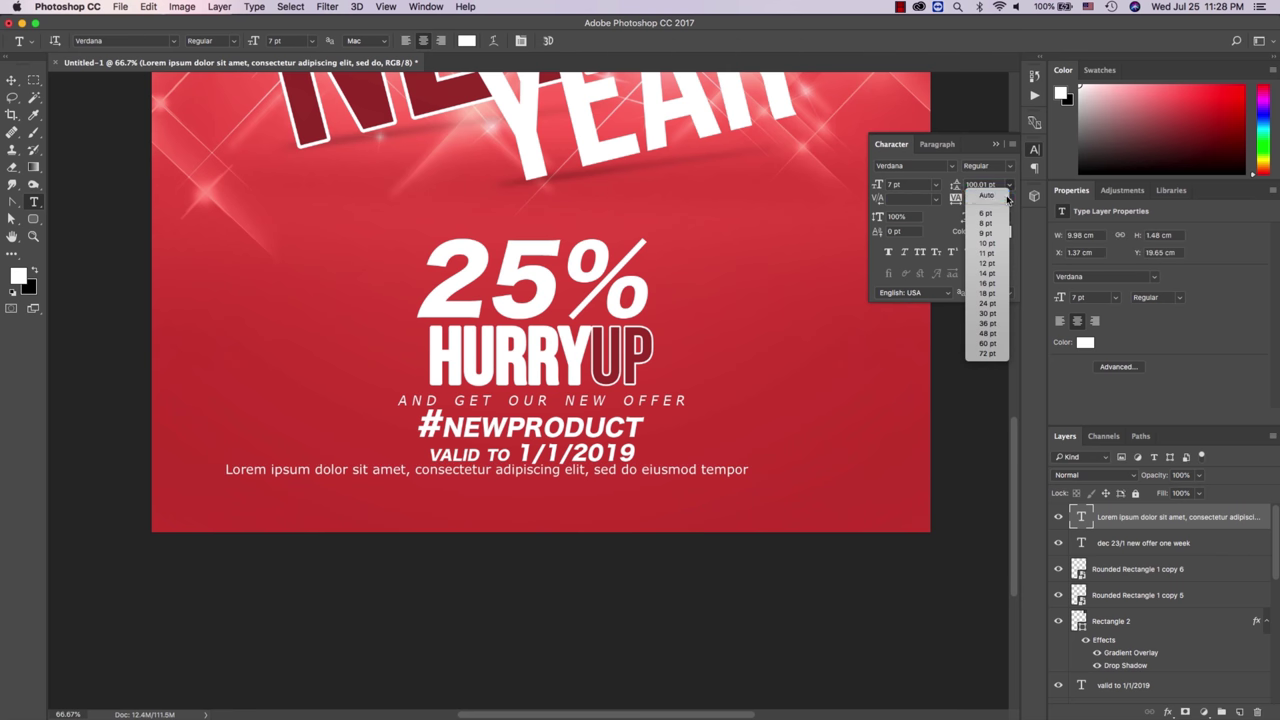
pyautogui.click(1004, 196)
pyautogui.click(612, 527)
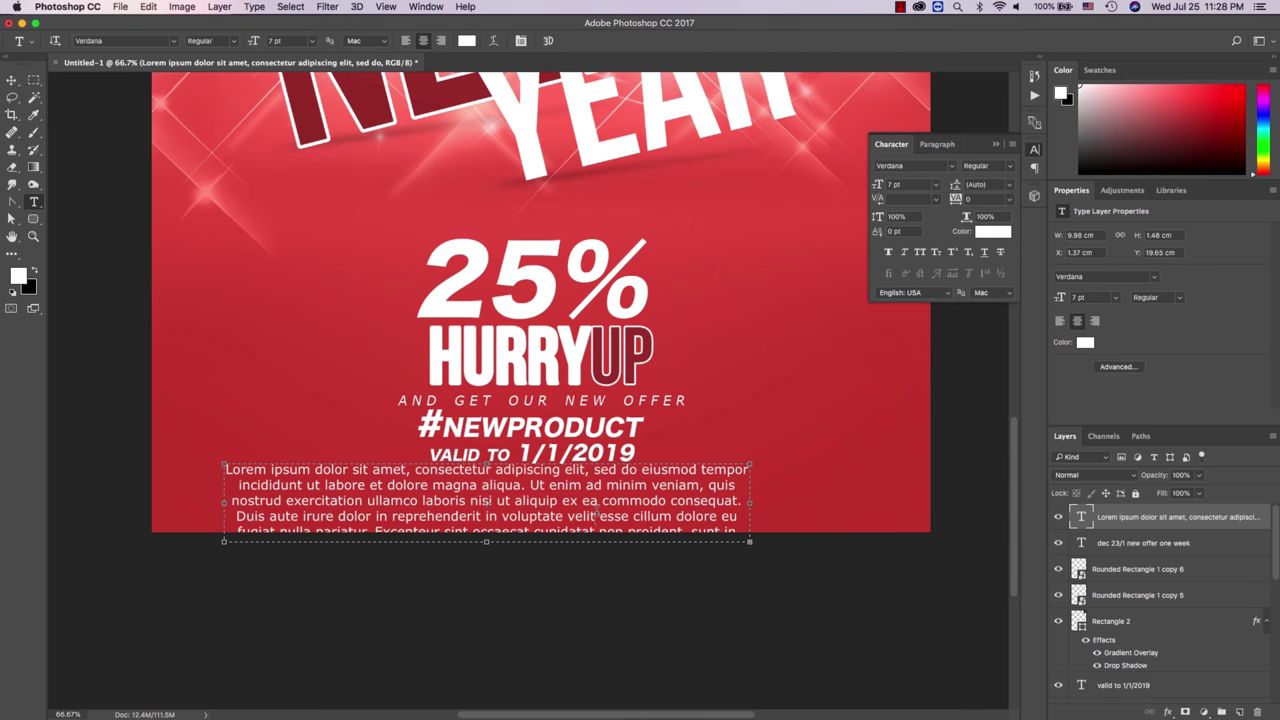
pyautogui.moveTo(750, 544); pyautogui.dragTo(841, 517)
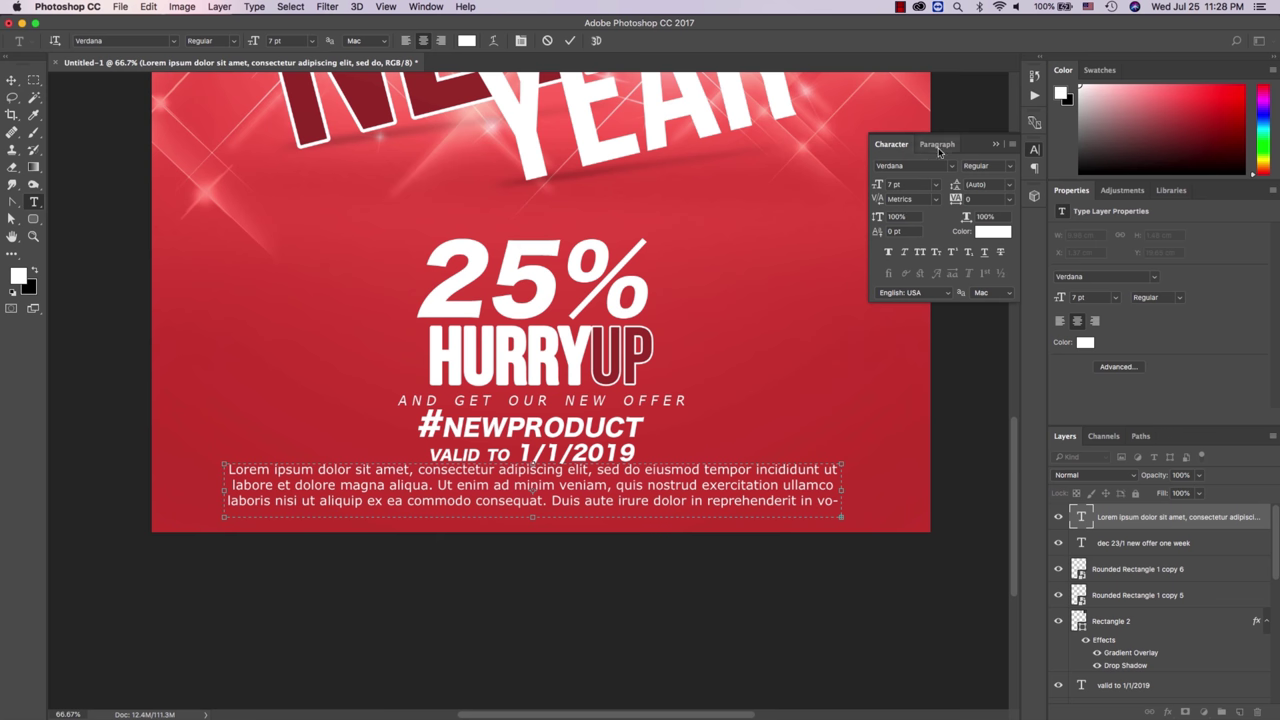
pyautogui.click(11, 80)
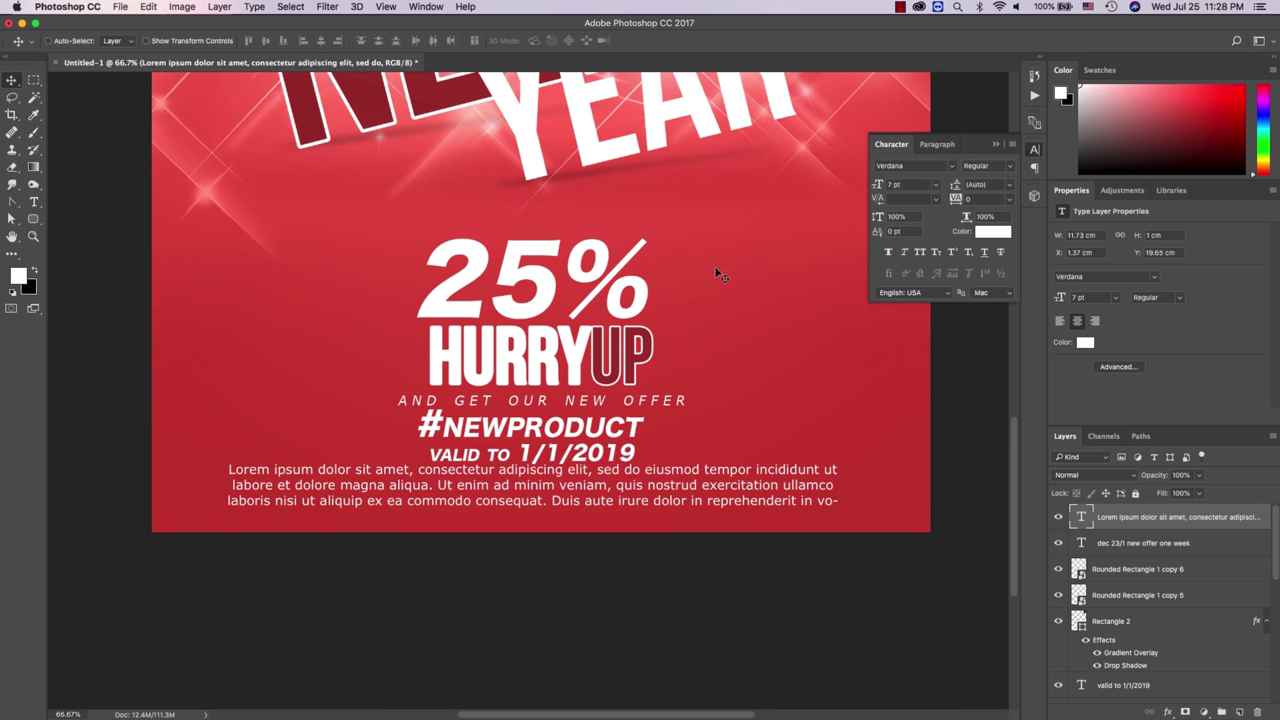
# Step: Apply Justify All to the lorem ipsum paragraph
pyautogui.click(937, 144)
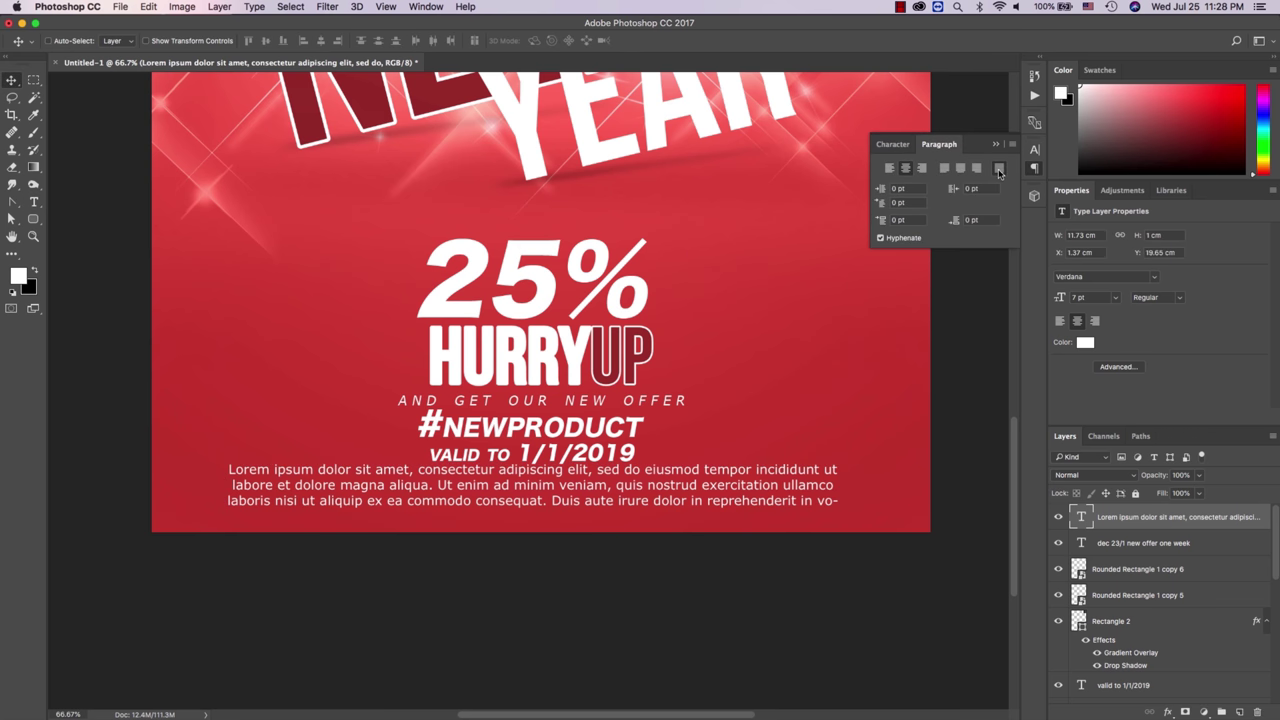
pyautogui.click(998, 168)
pyautogui.press('z')
pyautogui.keyDown('alt'); pyautogui.click(718, 474); pyautogui.keyUp('alt')
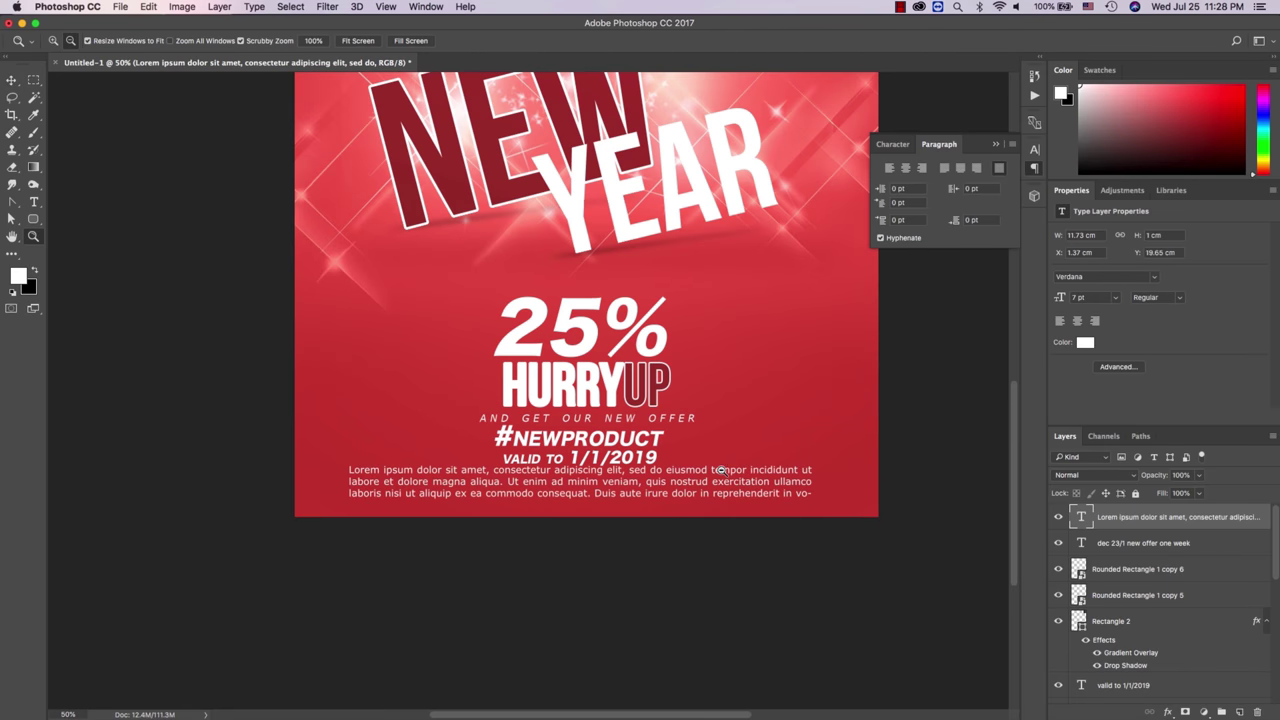
# Step: Zoom to the lower poster and set the body paragraph's font size to 5 pt
pyautogui.keyDown('alt'); pyautogui.click(718, 474); pyautogui.keyUp('alt')
pyautogui.click(565, 548)
pyautogui.scroll(-5, 585, 550)
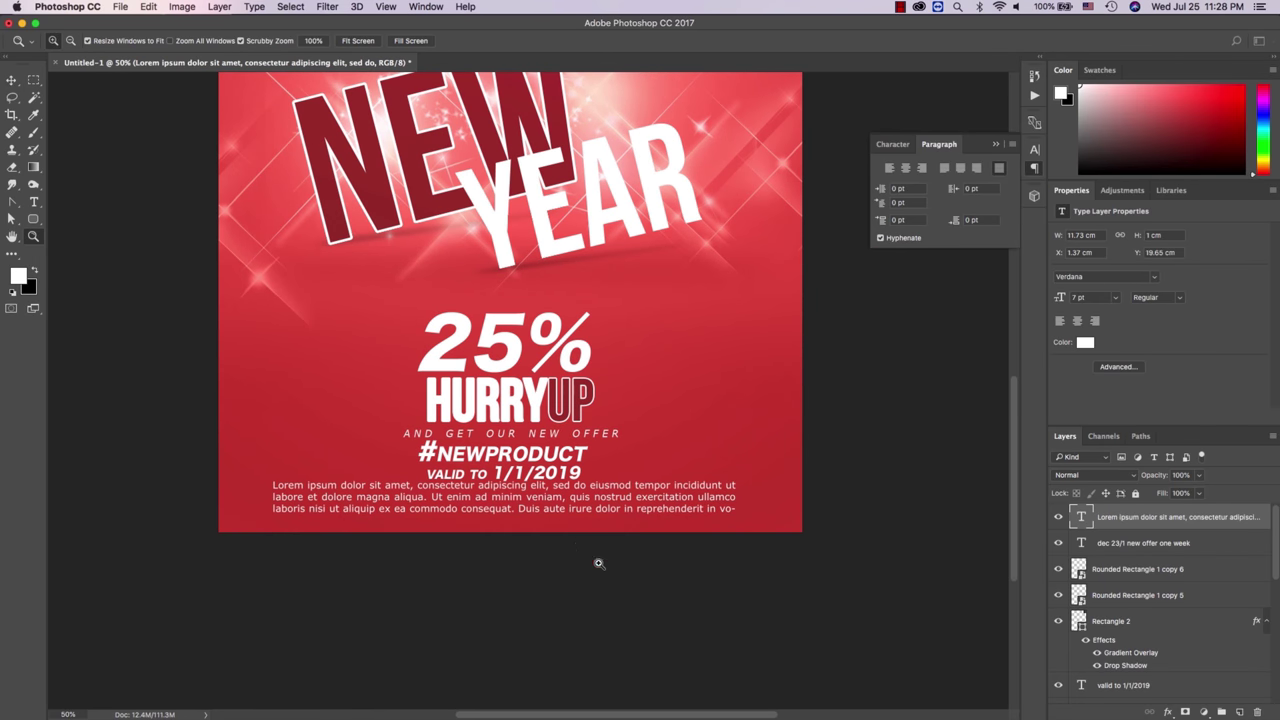
pyautogui.press('t')
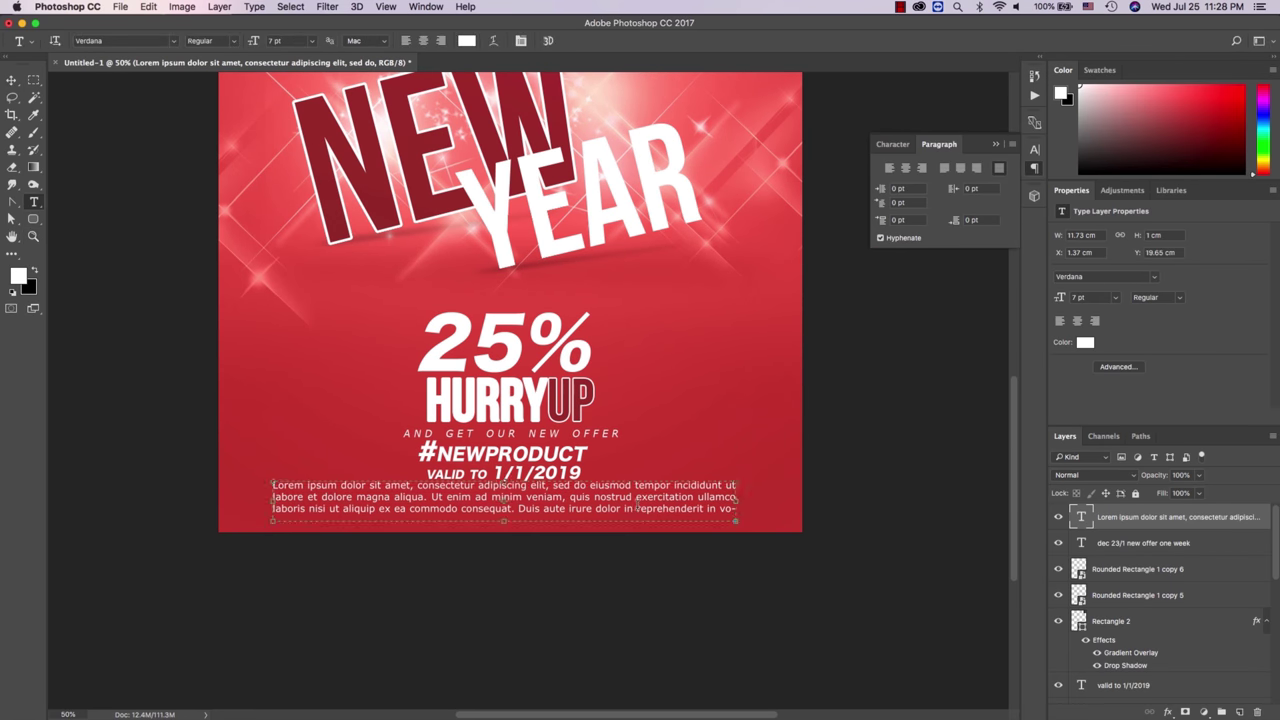
pyautogui.click(892, 145)
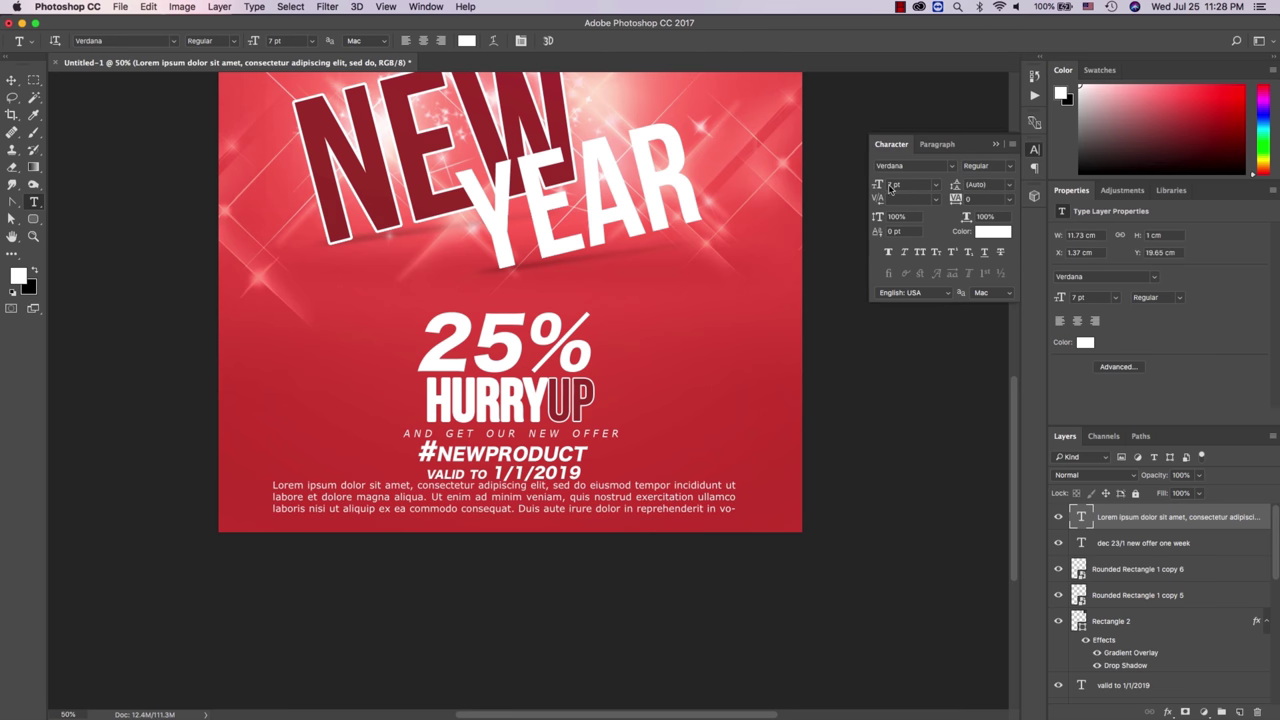
pyautogui.write('5')
pyautogui.press('Return')
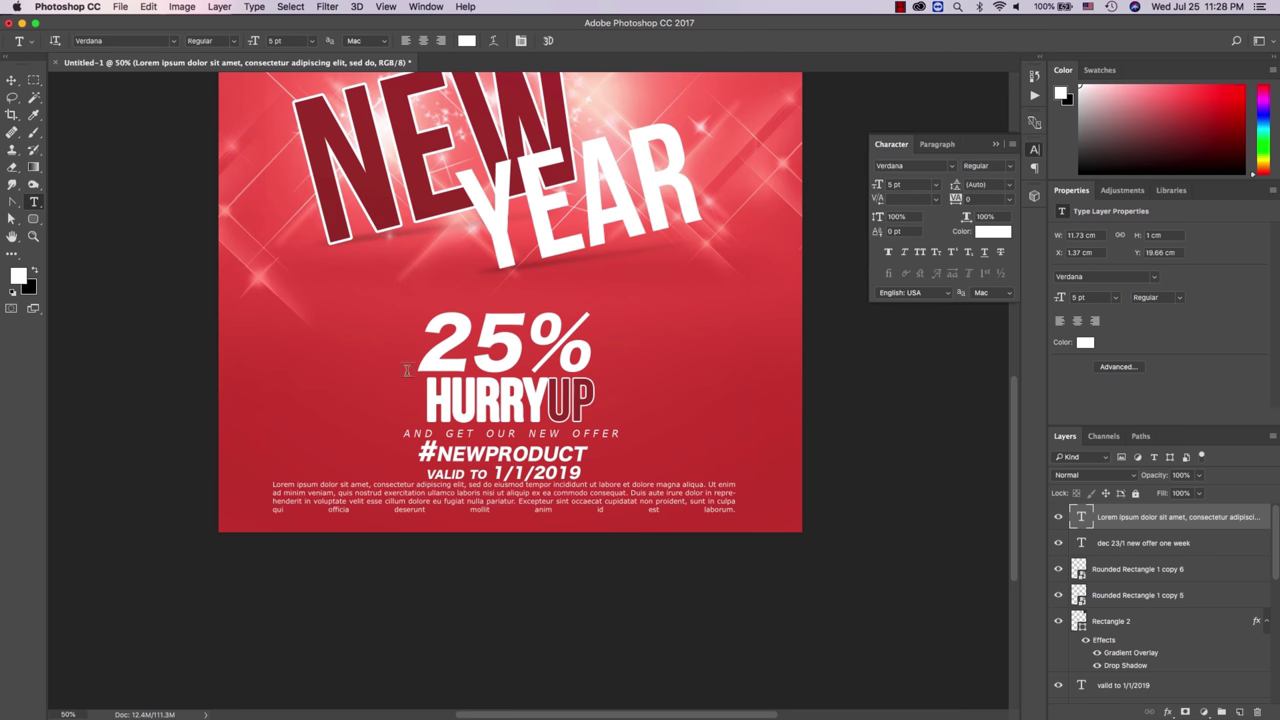
# Step: Narrow the paragraph's text box and shift it right under the offer text
pyautogui.click(738, 496)
pyautogui.moveTo(736, 523); pyautogui.dragTo(646, 525)
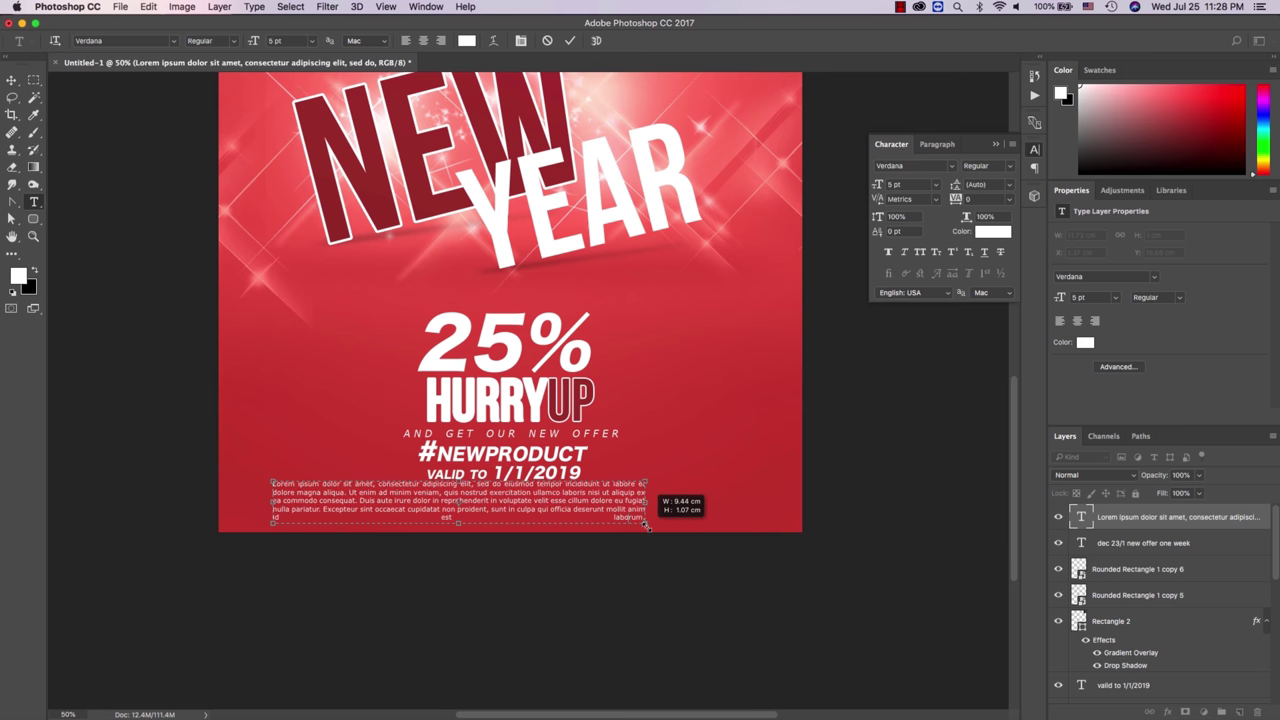
pyautogui.moveTo(646, 525)
pyautogui.mouseDown()
pyautogui.moveTo(527, 523)
pyautogui.moveTo(596, 507)
pyautogui.moveTo(754, 510)
pyautogui.mouseUp()
pyautogui.click(11, 80)
# Step: Apply Justify Last Centered to the body paragraph
pyautogui.doubleClick(600, 507)
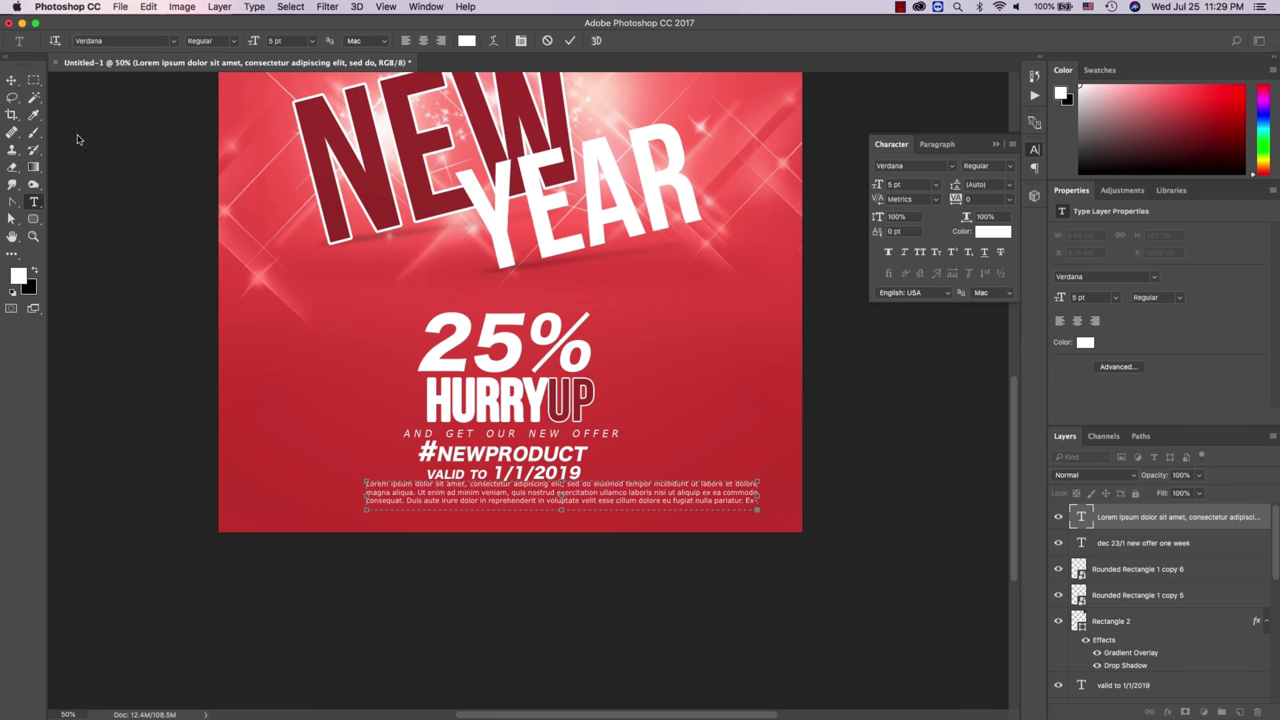
pyautogui.click(11, 84)
pyautogui.click(920, 145)
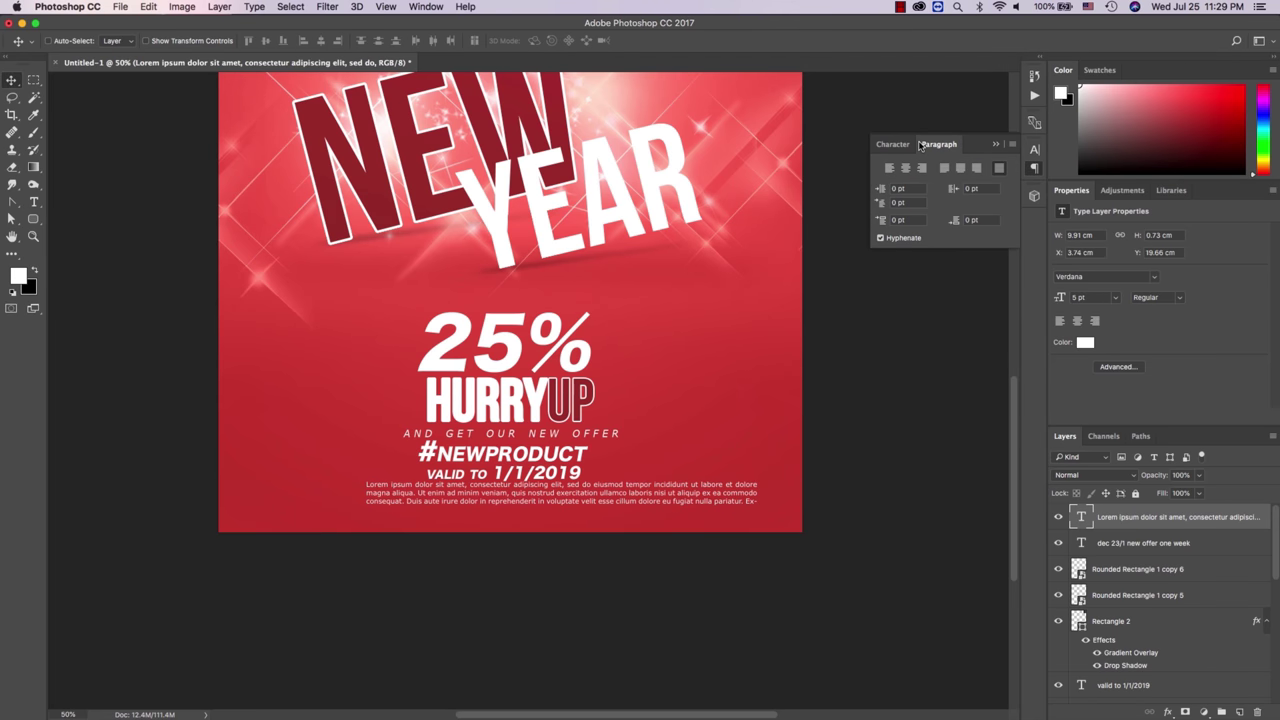
pyautogui.click(962, 169)
# Step: Select and delete the stray 'Ex-' at the end of the paragraph
pyautogui.press('t')
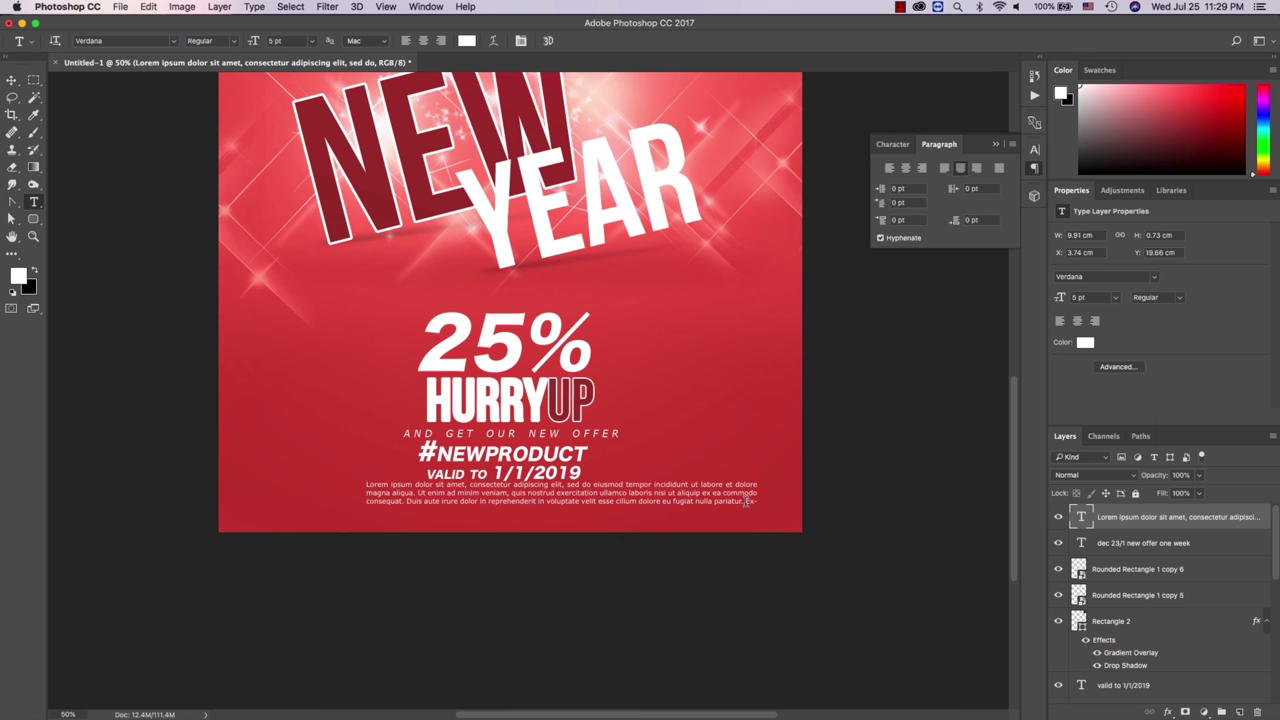
pyautogui.moveTo(745, 501); pyautogui.dragTo(792, 524)
pyautogui.press('BackSpace')
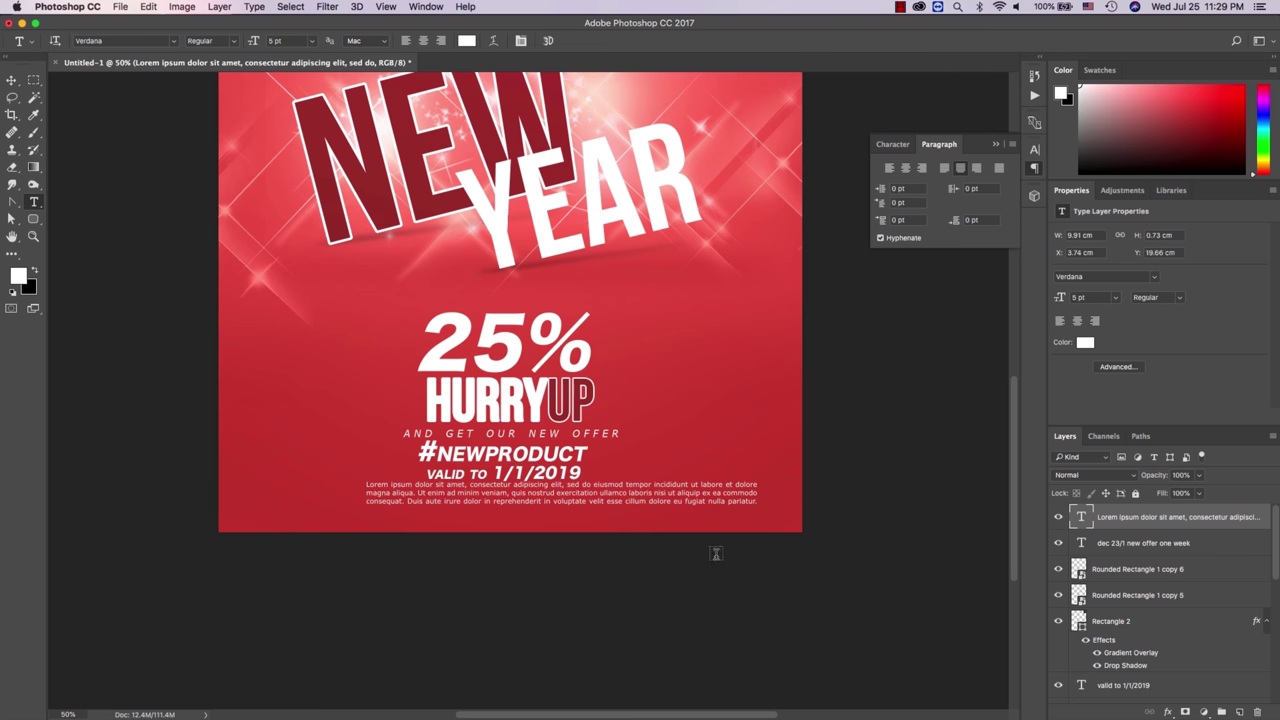
# Step: Commit the text edit and nudge the paragraph slightly left
pyautogui.hotkey('ctrl', 'Return')
pyautogui.press('v')
pyautogui.moveTo(702, 512); pyautogui.dragTo(604, 501)
pyautogui.press('z')
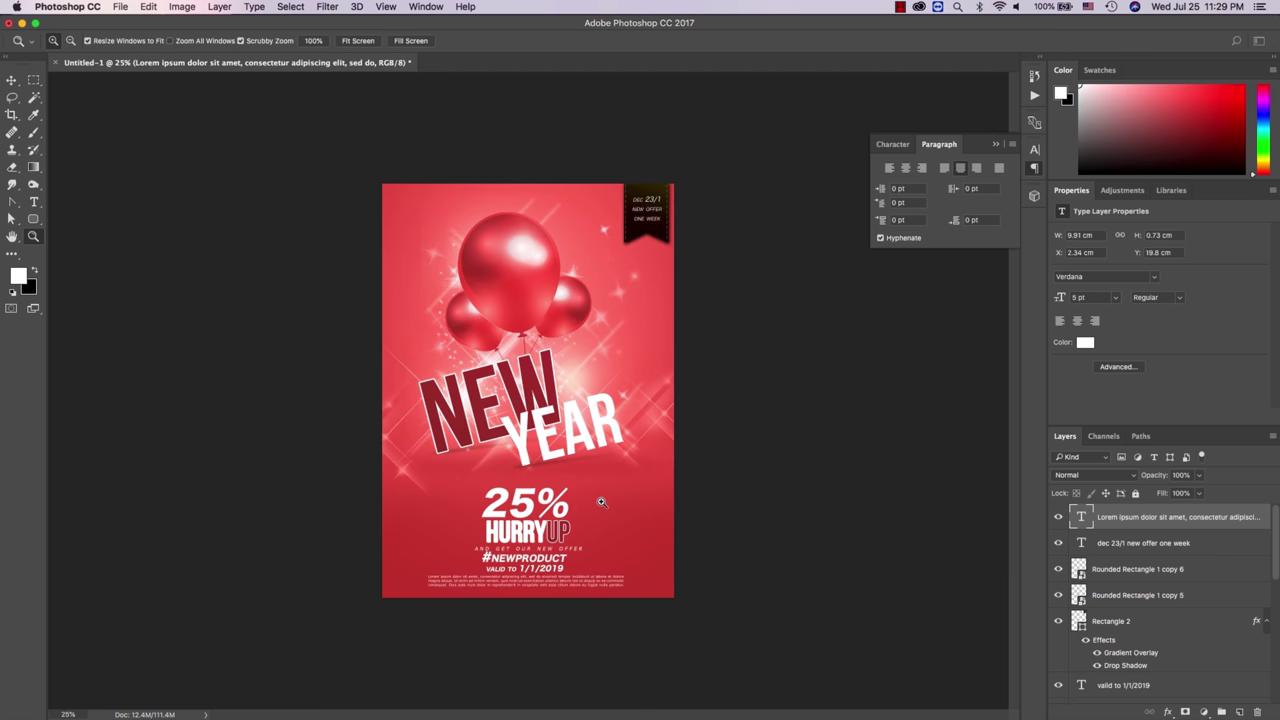
pyautogui.keyDown('alt'); pyautogui.click(566, 511); pyautogui.keyUp('alt')
pyautogui.click(566, 511)
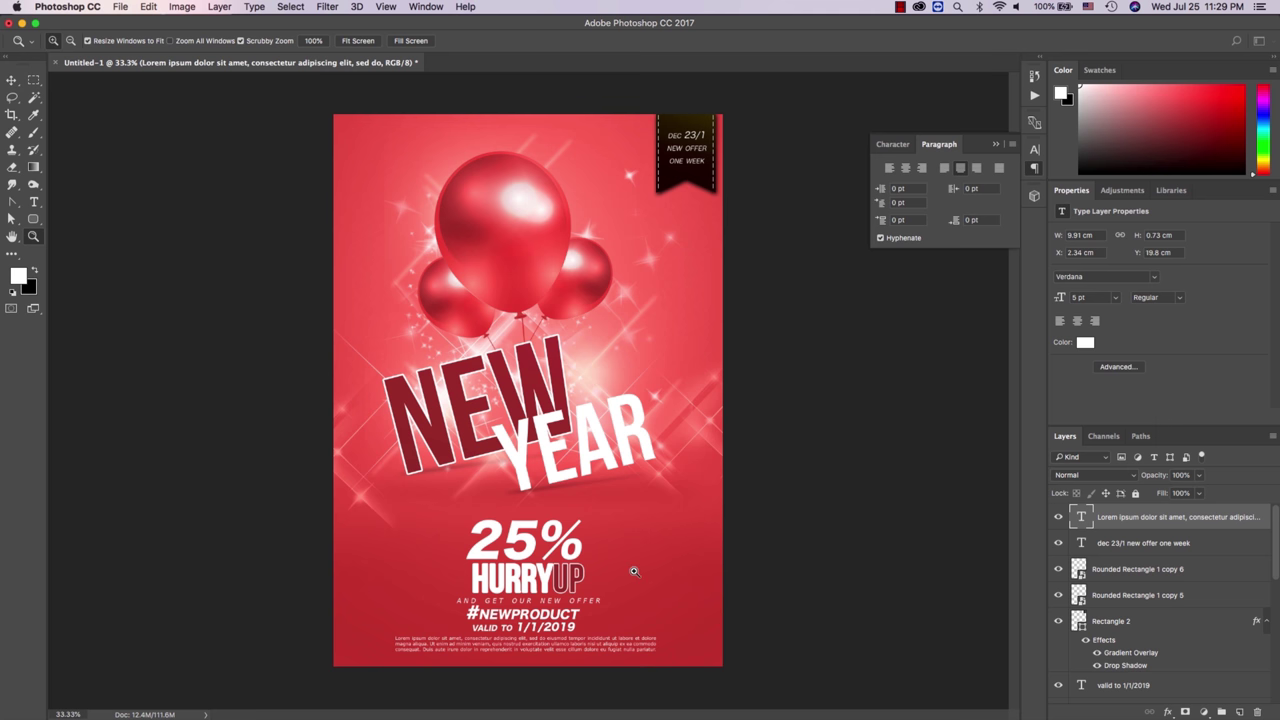
# Step: Select the Ballon layer and swap the foreground and background colours
pyautogui.scroll(-4, 1120, 607)
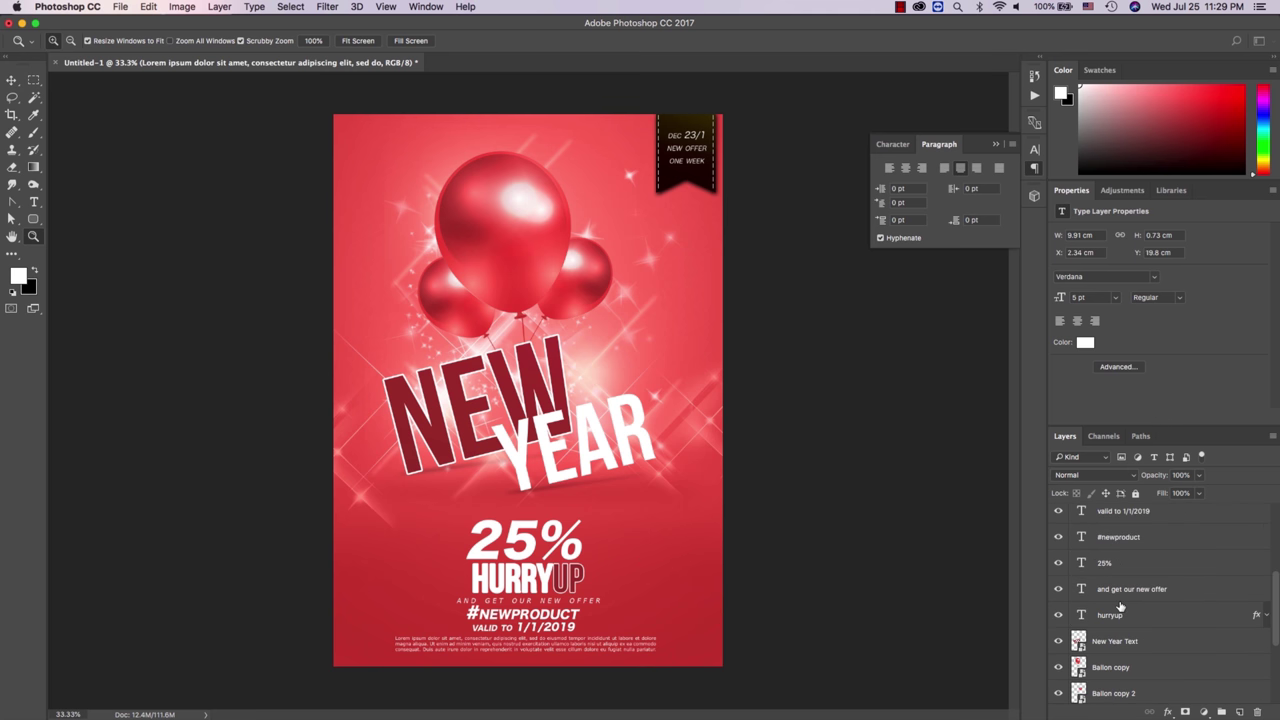
pyautogui.scroll(-2, 1125, 648)
pyautogui.scroll(-2, 1125, 648)
pyautogui.scroll(-2, 1125, 648)
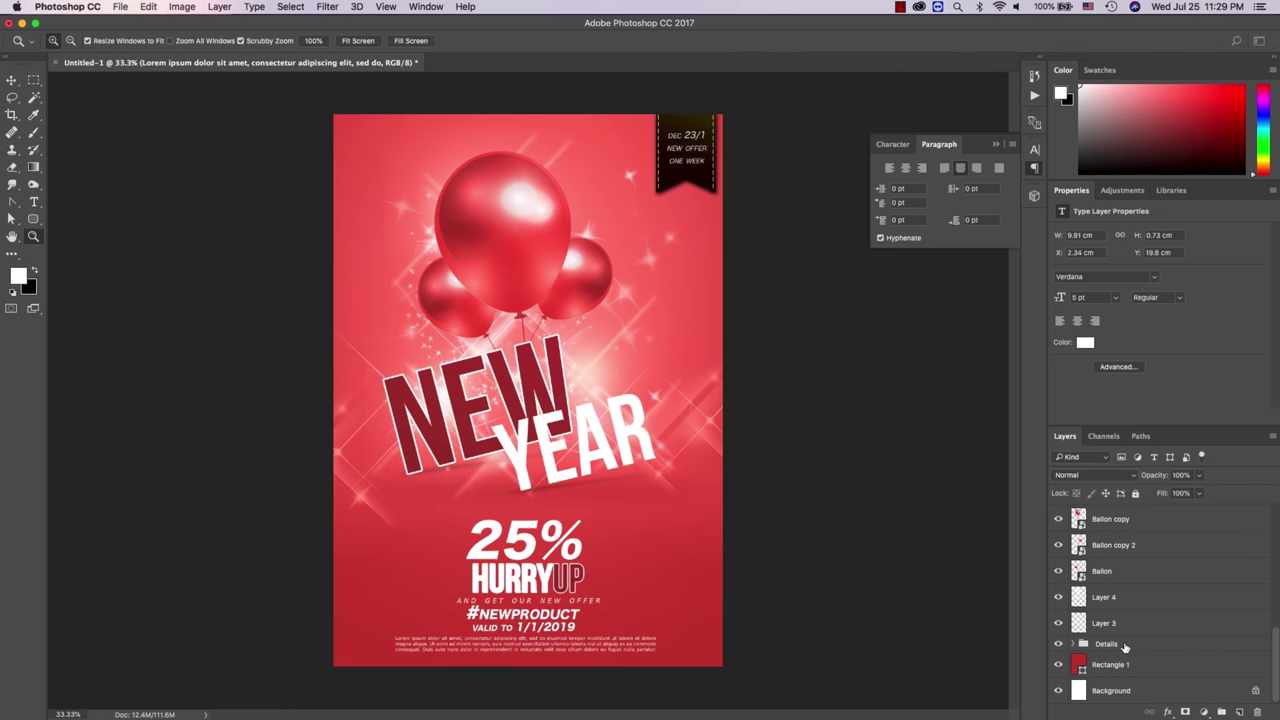
pyautogui.click(1121, 577)
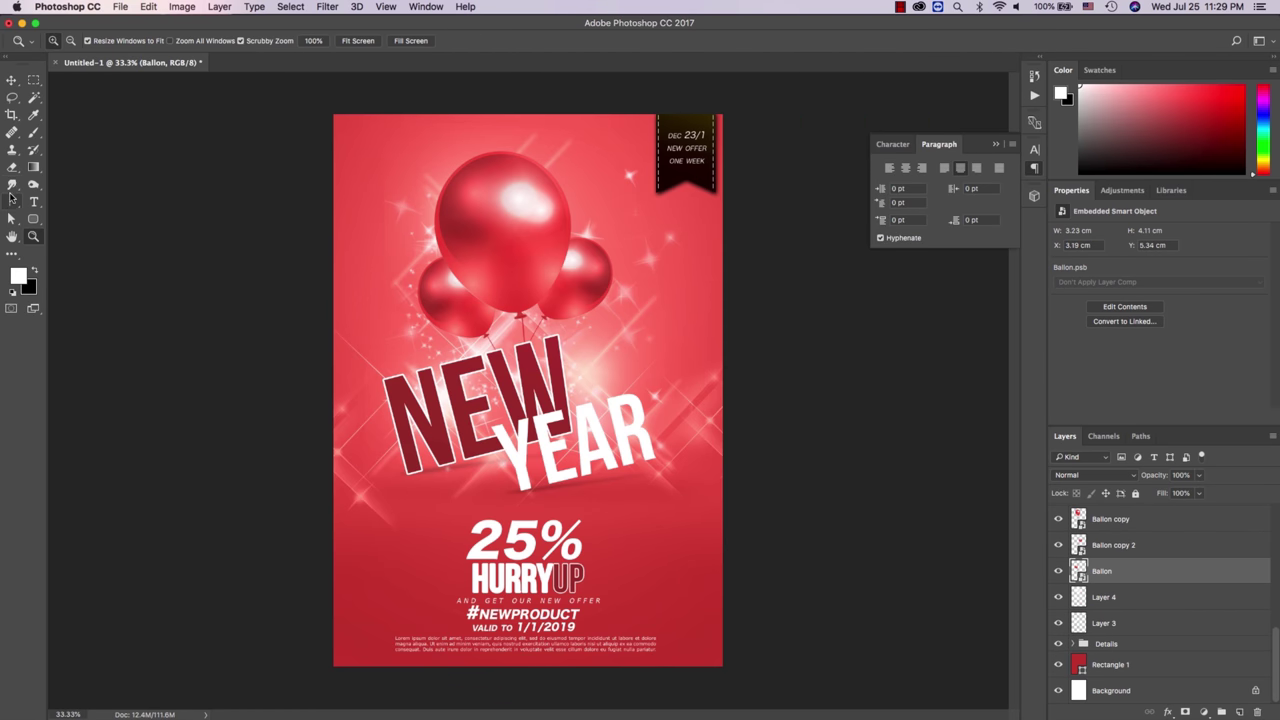
pyautogui.click(34, 271)
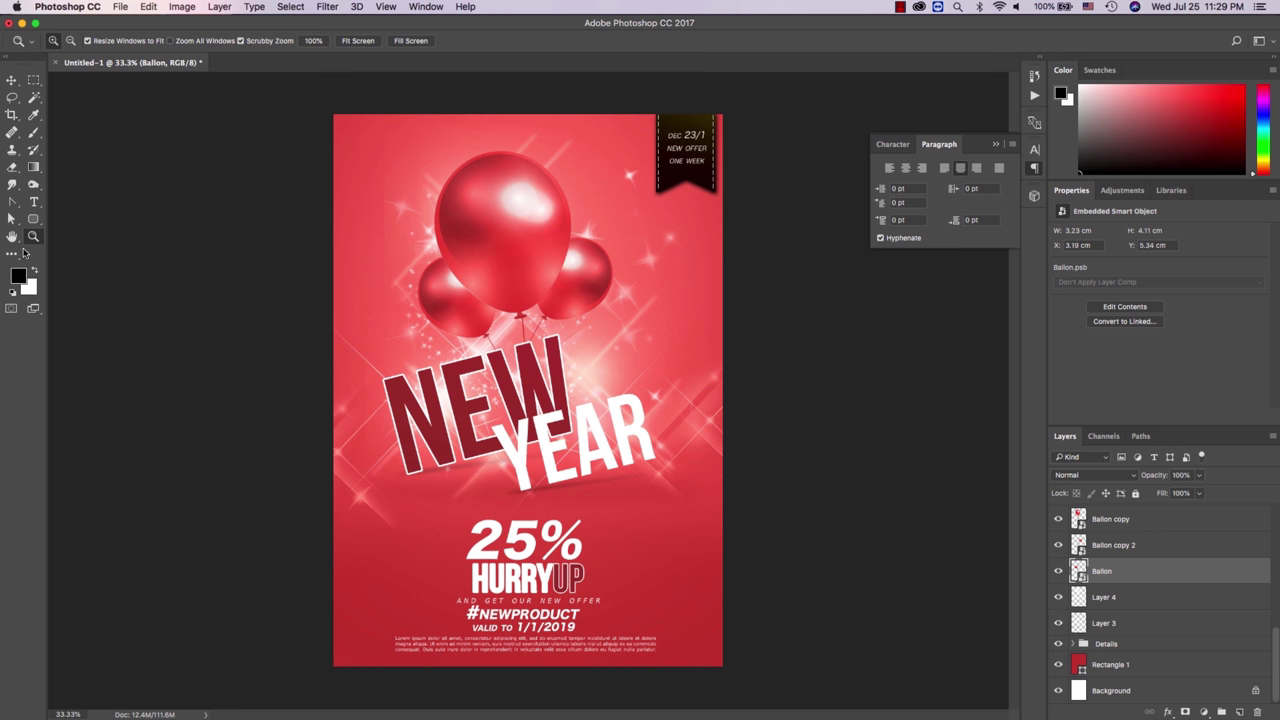
# Step: Choose the Pen tool and set it to Shape mode
pyautogui.click(22, 203)
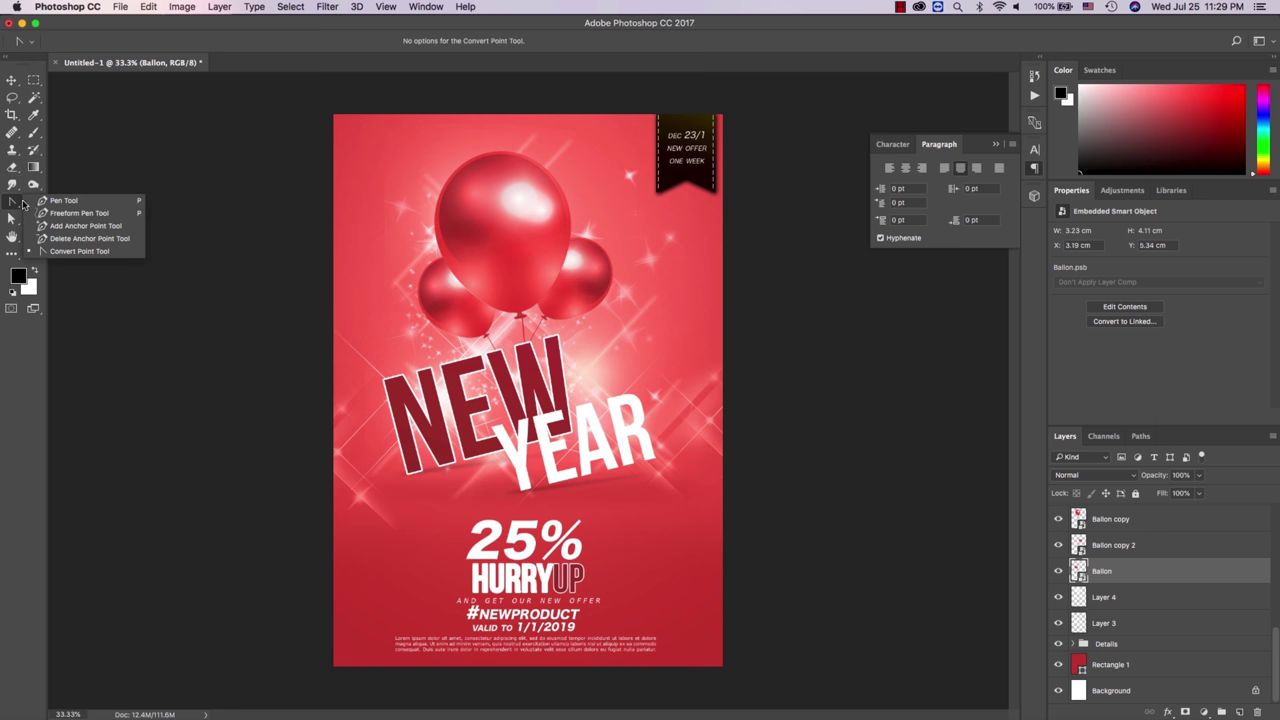
pyautogui.click(63, 200)
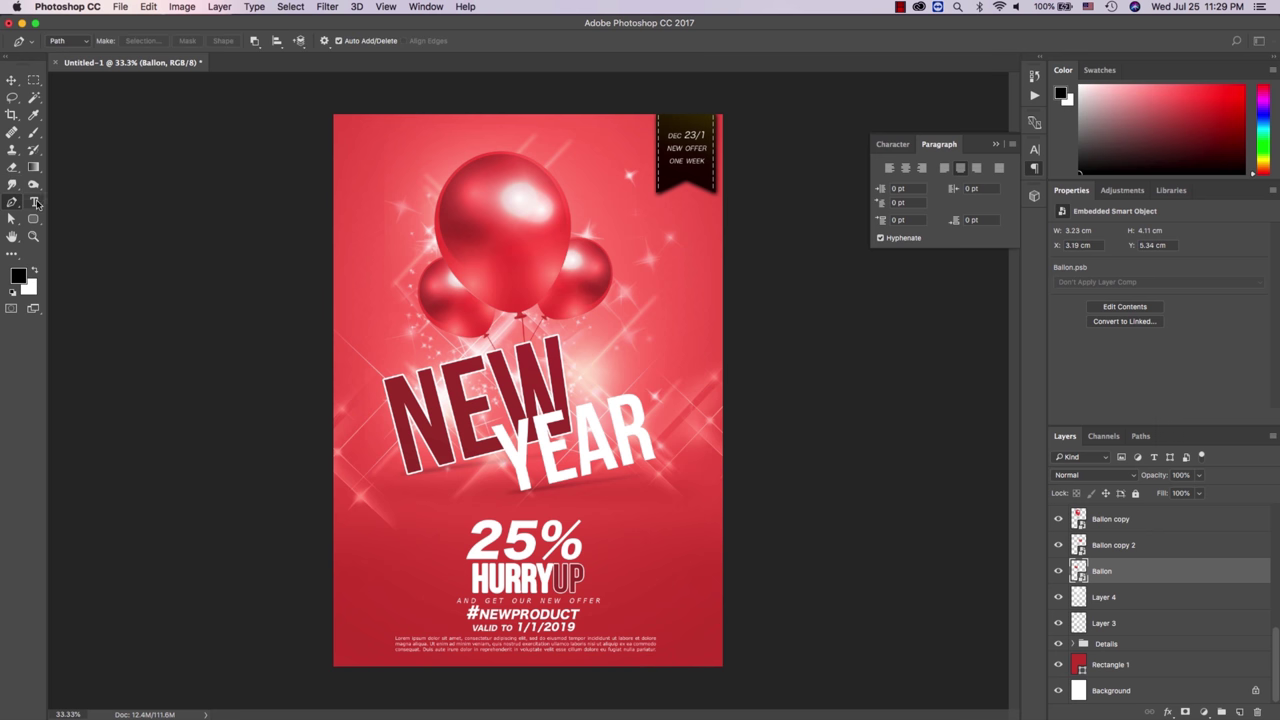
pyautogui.click(87, 43)
pyautogui.click(62, 28)
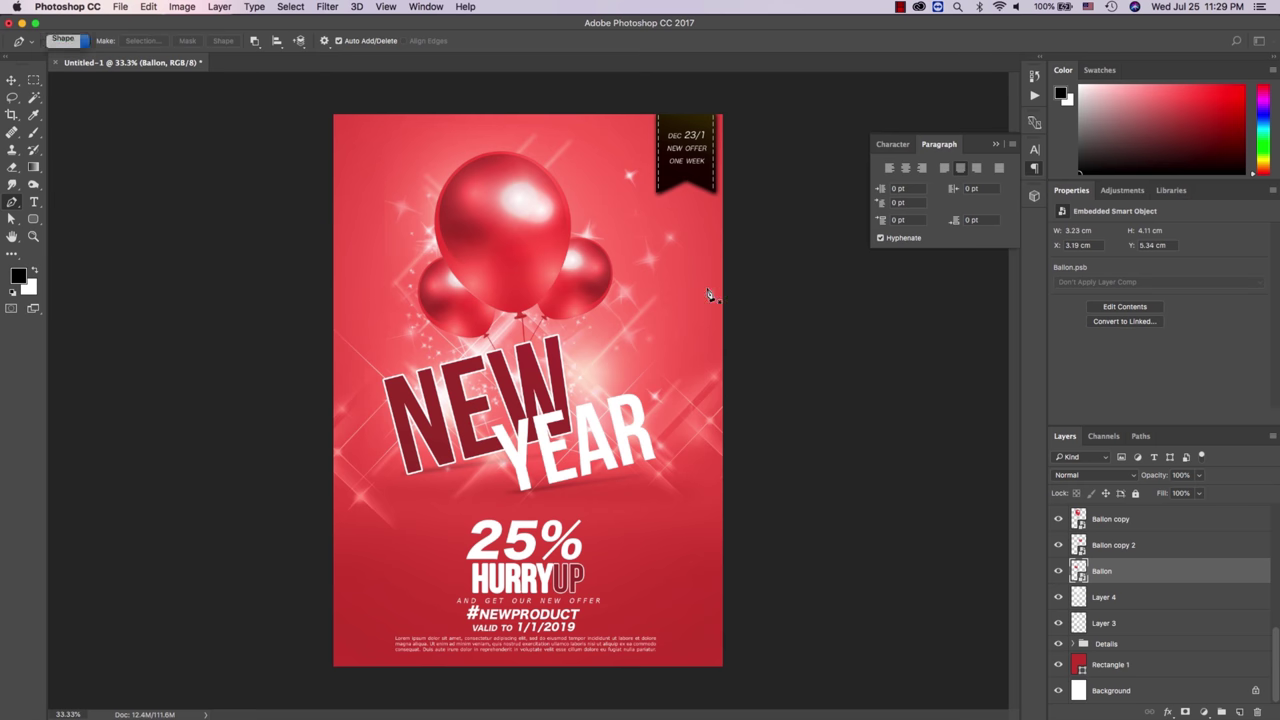
# Step: Place curved anchors to form a black shadow shape under the right balloon
pyautogui.click(605, 261)
pyautogui.click(549, 310)
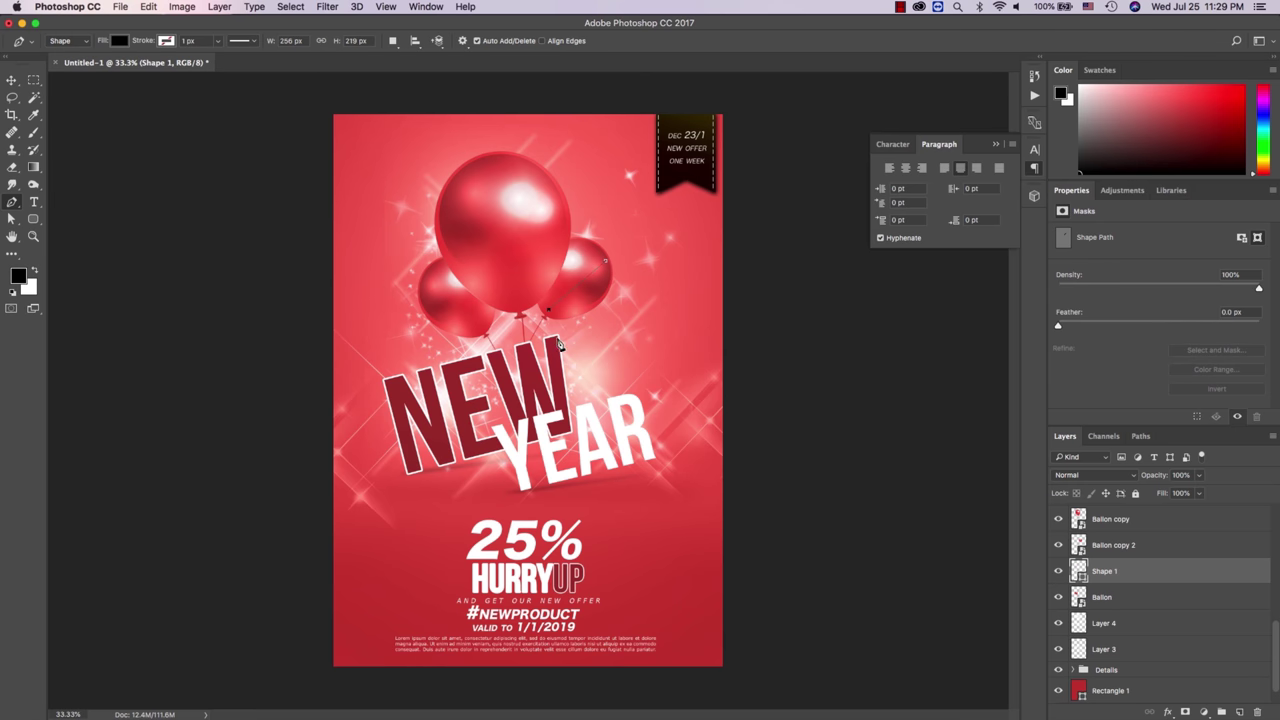
pyautogui.moveTo(595, 330); pyautogui.dragTo(641, 312)
pyautogui.moveTo(600, 273); pyautogui.dragTo(578, 285)
pyautogui.press('v')
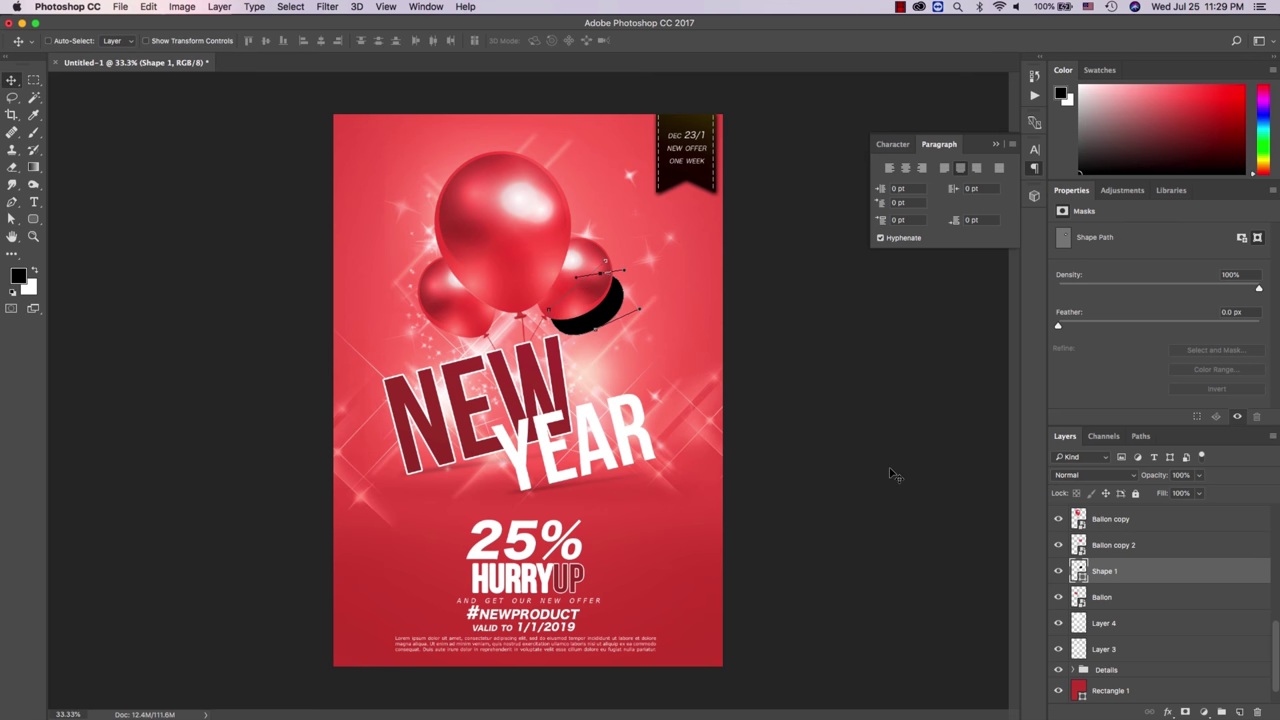
pyautogui.click(336, 6)
pyautogui.moveTo(333, 165)
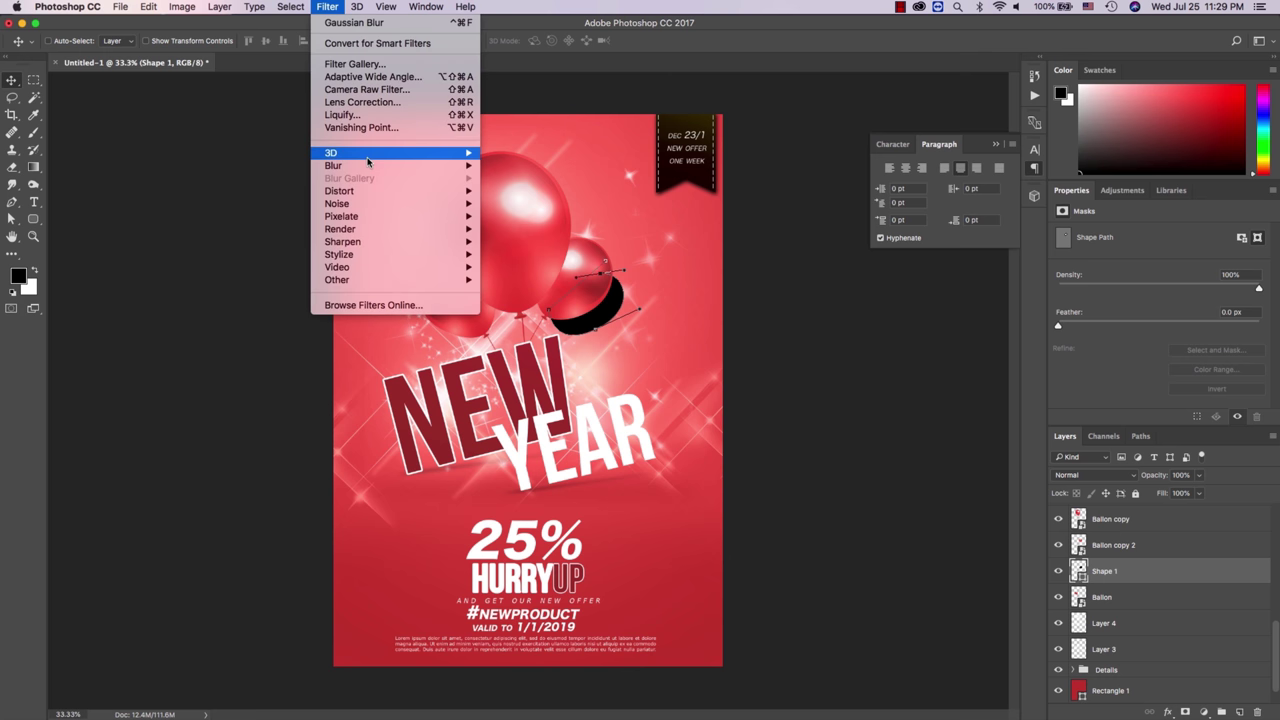
# Step: Convert Shape 1 to a smart object, apply a 23.3 px Gaussian Blur, and set opacity to 47%
pyautogui.click(532, 217)
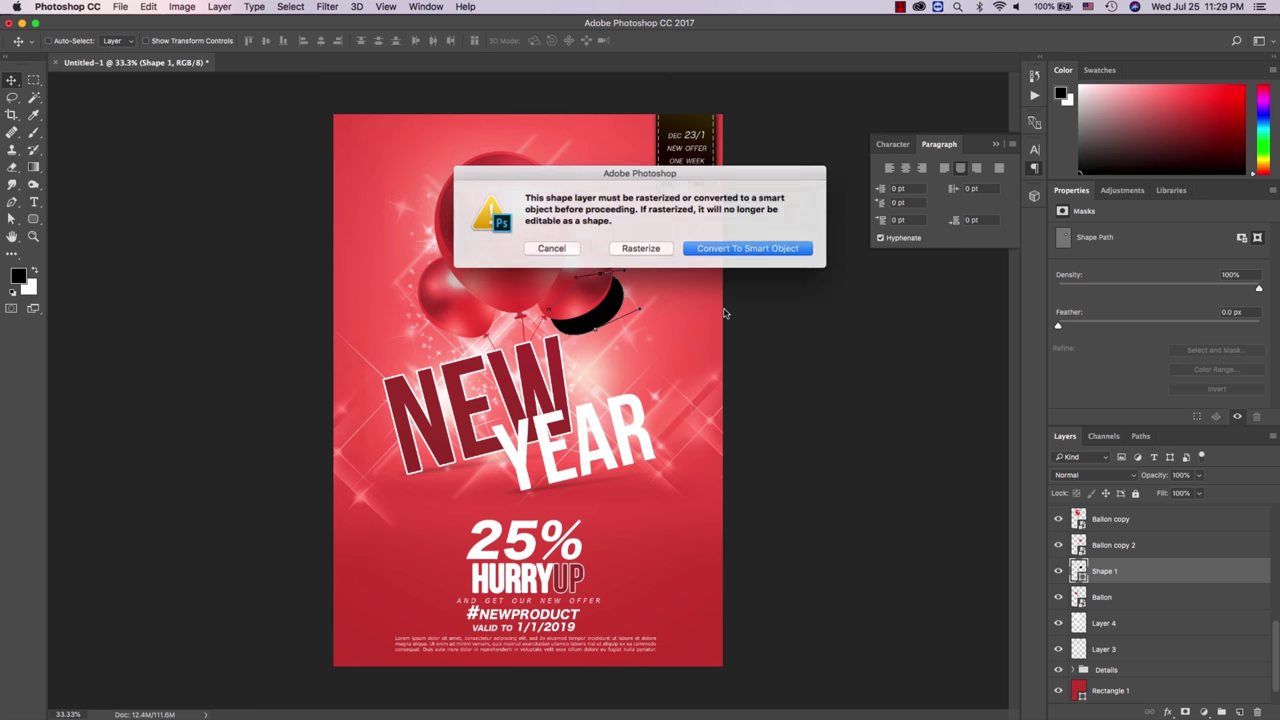
pyautogui.click(745, 252)
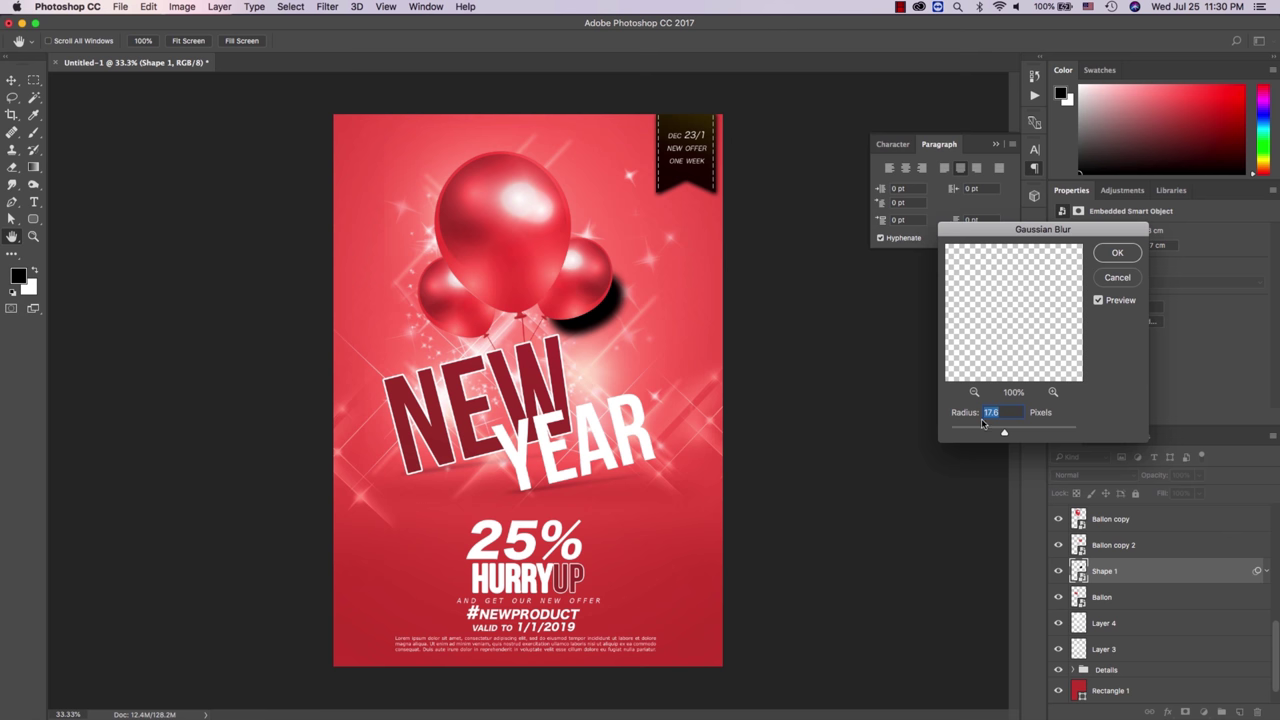
pyautogui.moveTo(991, 434); pyautogui.dragTo(1007, 432)
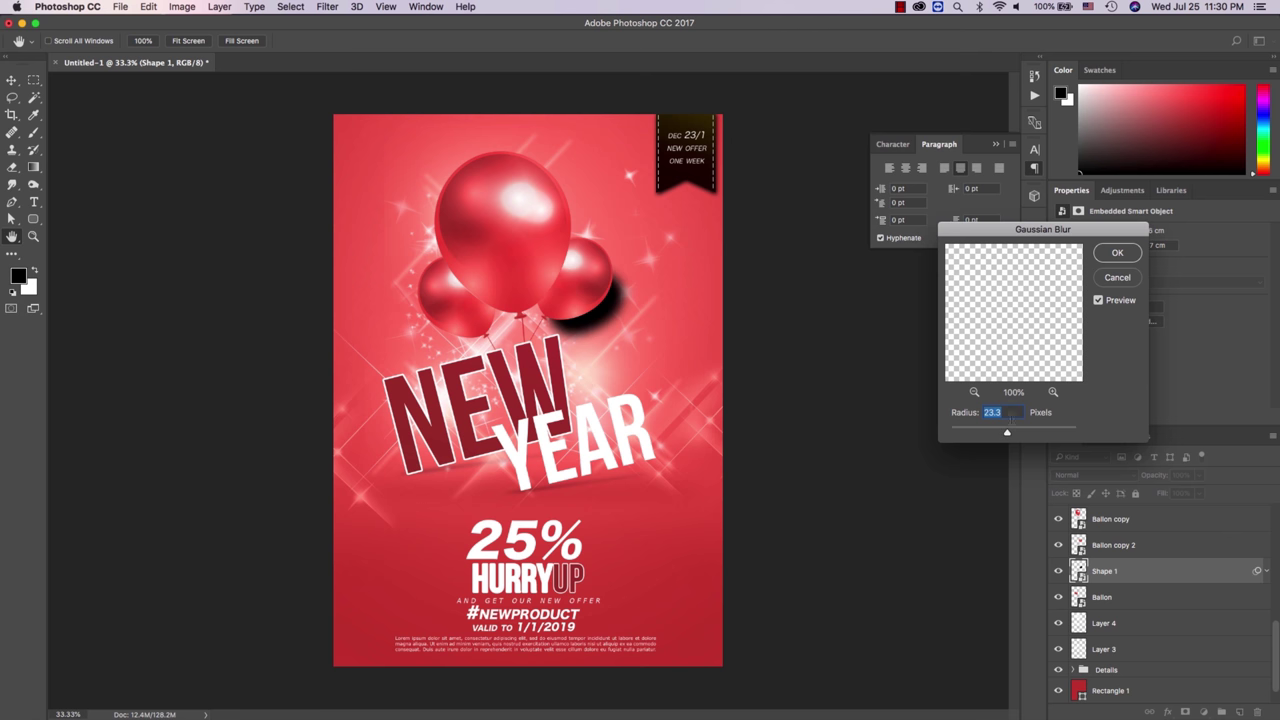
pyautogui.click(1118, 254)
pyautogui.moveTo(1156, 476); pyautogui.dragTo(1125, 480)
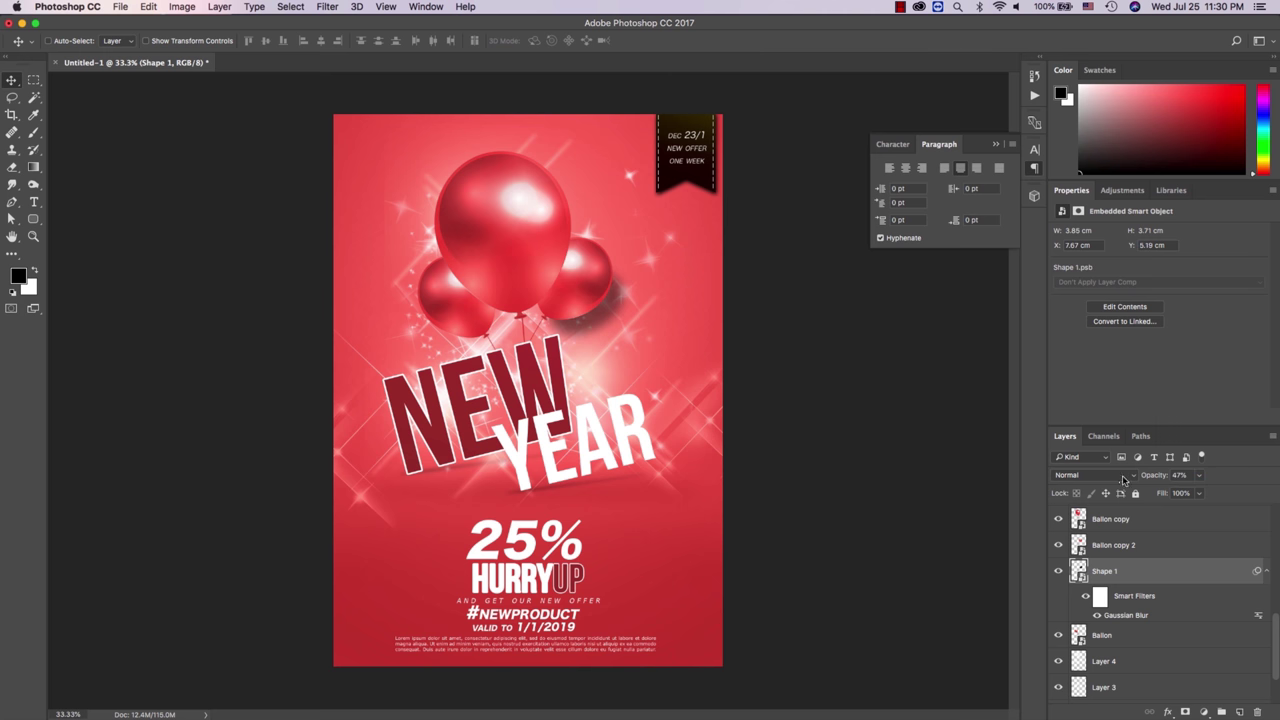
# Step: Set the shadow to Overlay at 56% opacity and move Shape 1 below Ballon
pyautogui.click(1118, 476)
pyautogui.click(1070, 619)
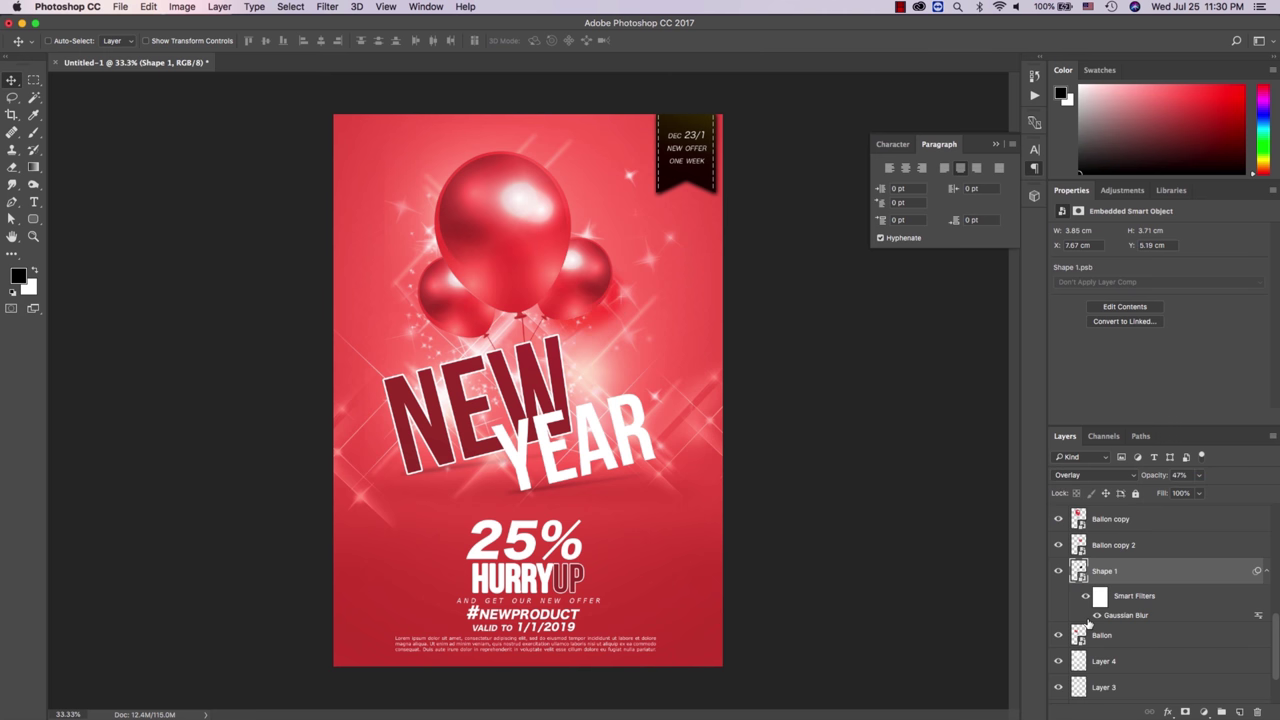
pyautogui.moveTo(1152, 481); pyautogui.dragTo(1158, 480)
pyautogui.click(1267, 571)
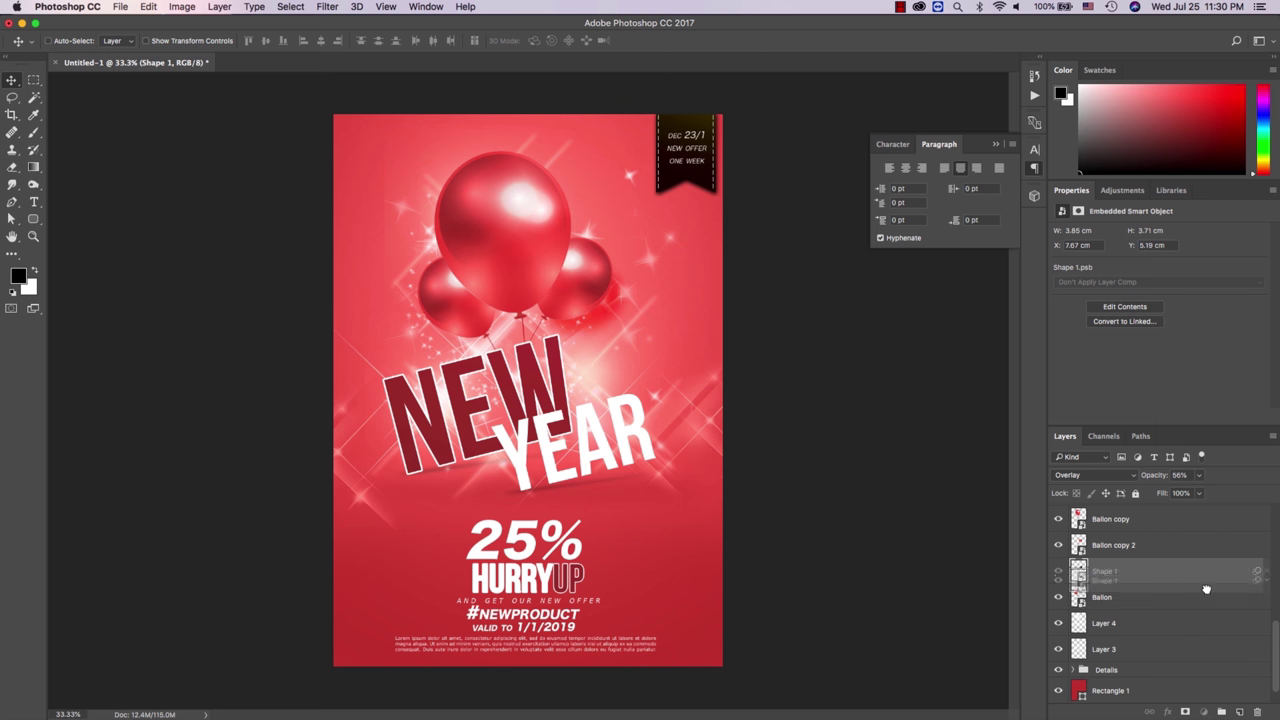
pyautogui.moveTo(1210, 578); pyautogui.dragTo(1208, 606)
# Step: Duplicate Shape 1, rotate the copy -45°, enlarge it up-left, and stack it above Ballon copy 2
pyautogui.rightClick(1120, 596)
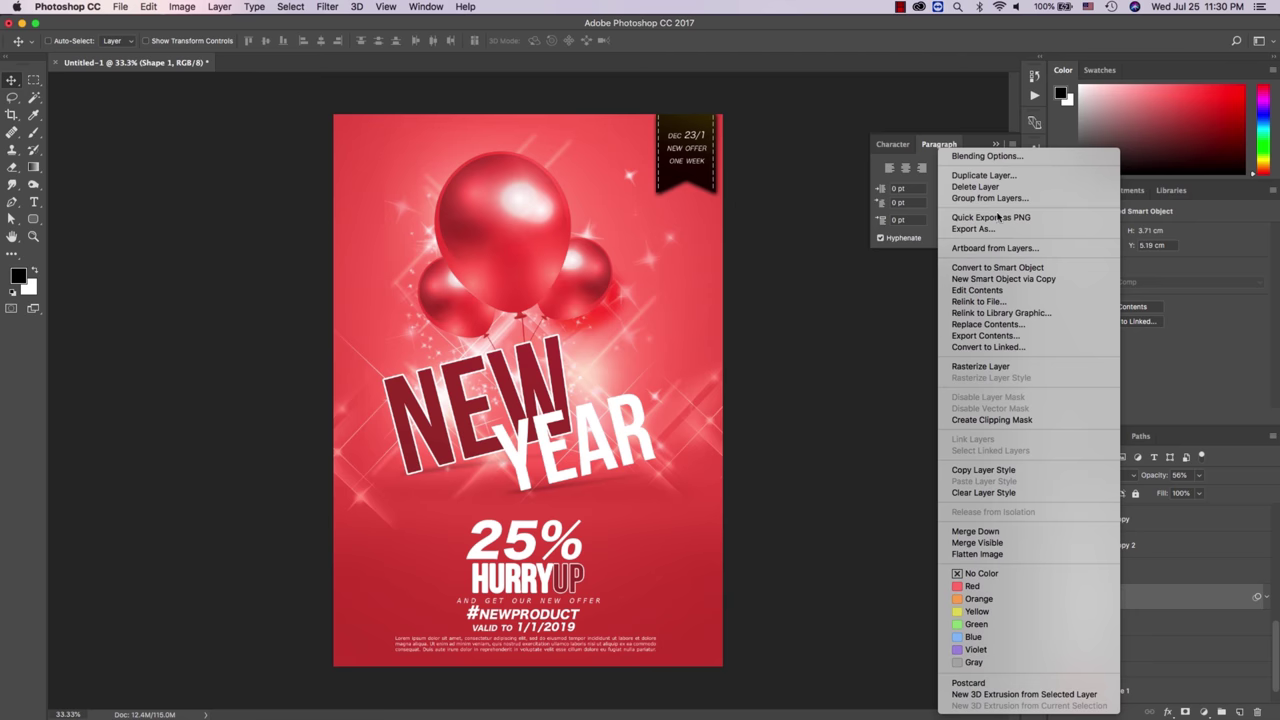
pyautogui.click(984, 175)
pyautogui.press('Return')
pyautogui.hotkey('ctrl', 't')
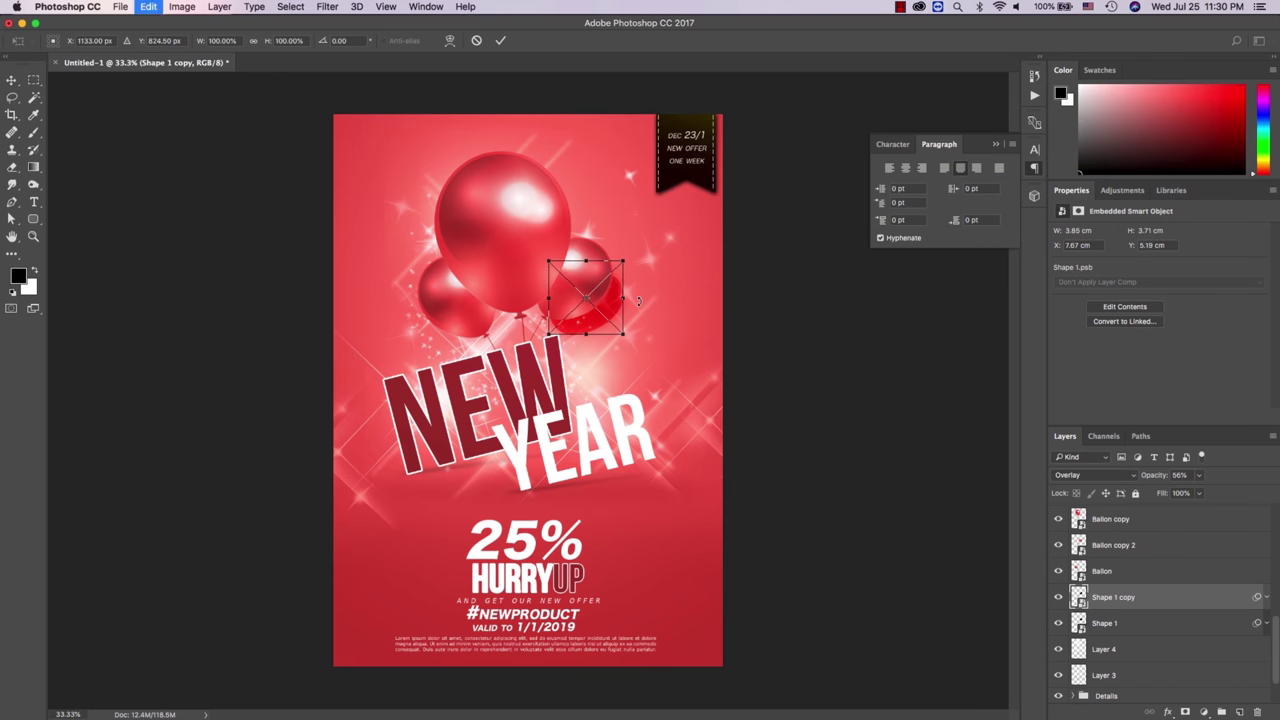
pyautogui.moveTo(644, 292)
pyautogui.mouseDown()
pyautogui.moveTo(627, 220)
pyautogui.moveTo(645, 233)
pyautogui.mouseUp()
pyautogui.moveTo(596, 283)
pyautogui.mouseDown()
pyautogui.moveTo(546, 260)
pyautogui.moveTo(530, 147)
pyautogui.mouseUp()
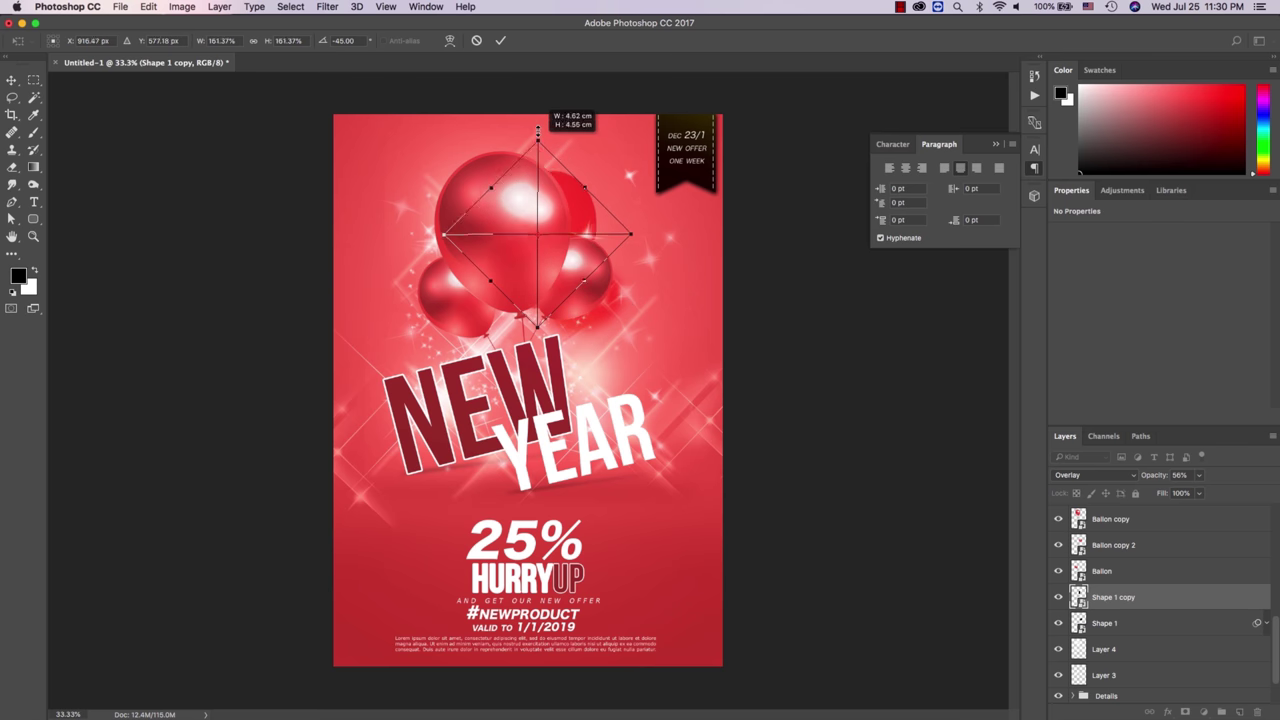
pyautogui.press('Return')
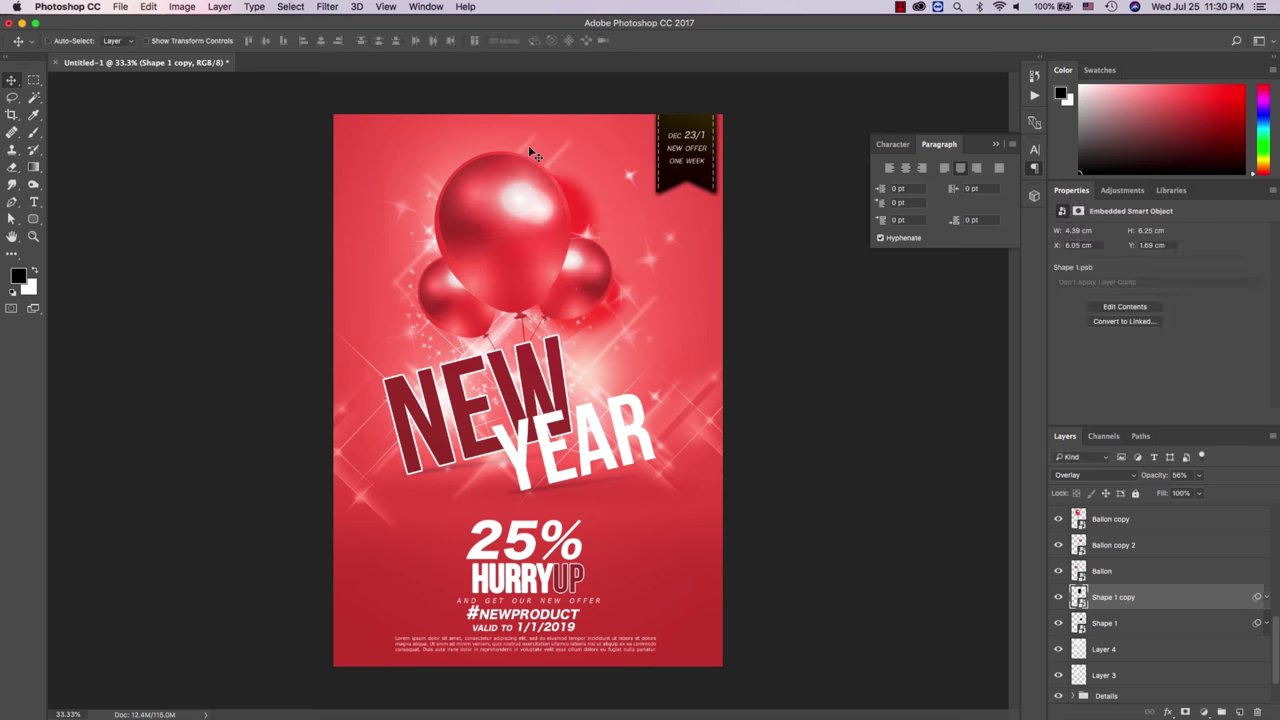
pyautogui.moveTo(1138, 598); pyautogui.dragTo(1137, 543)
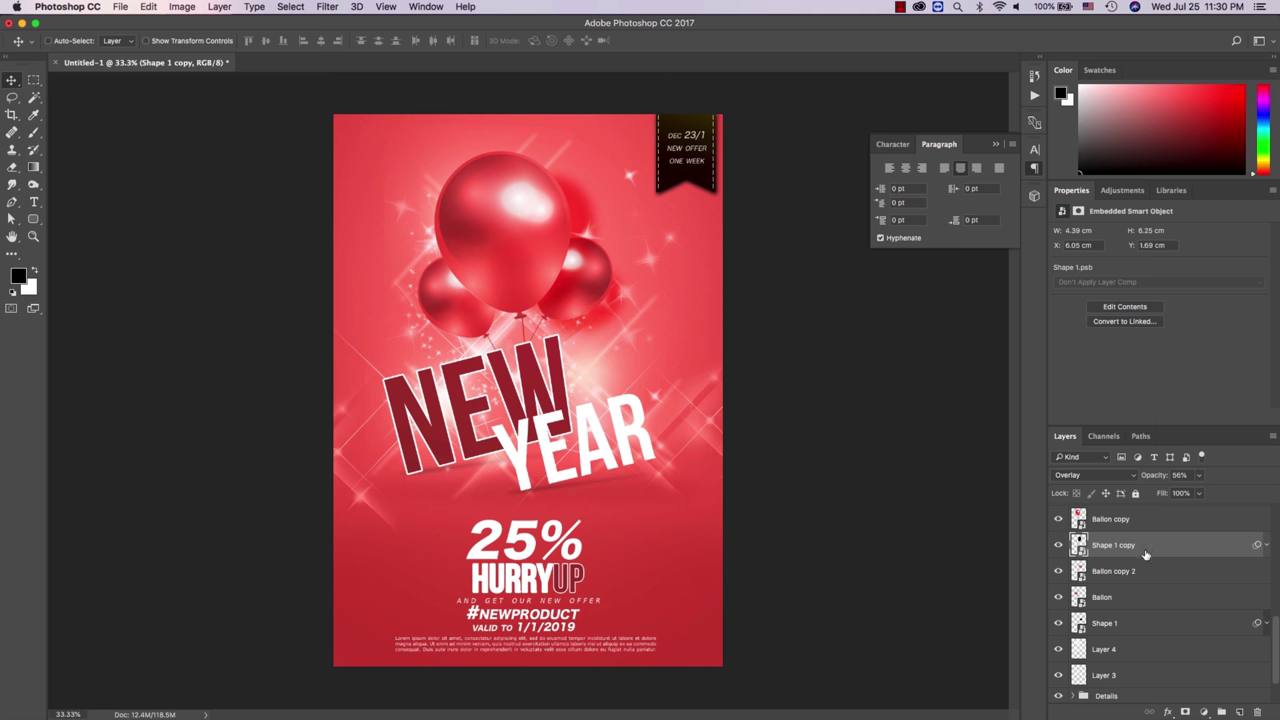
# Step: Duplicate Shape 1 as Shape 1 copy 2, then rotate and reposition it
pyautogui.click(1128, 597)
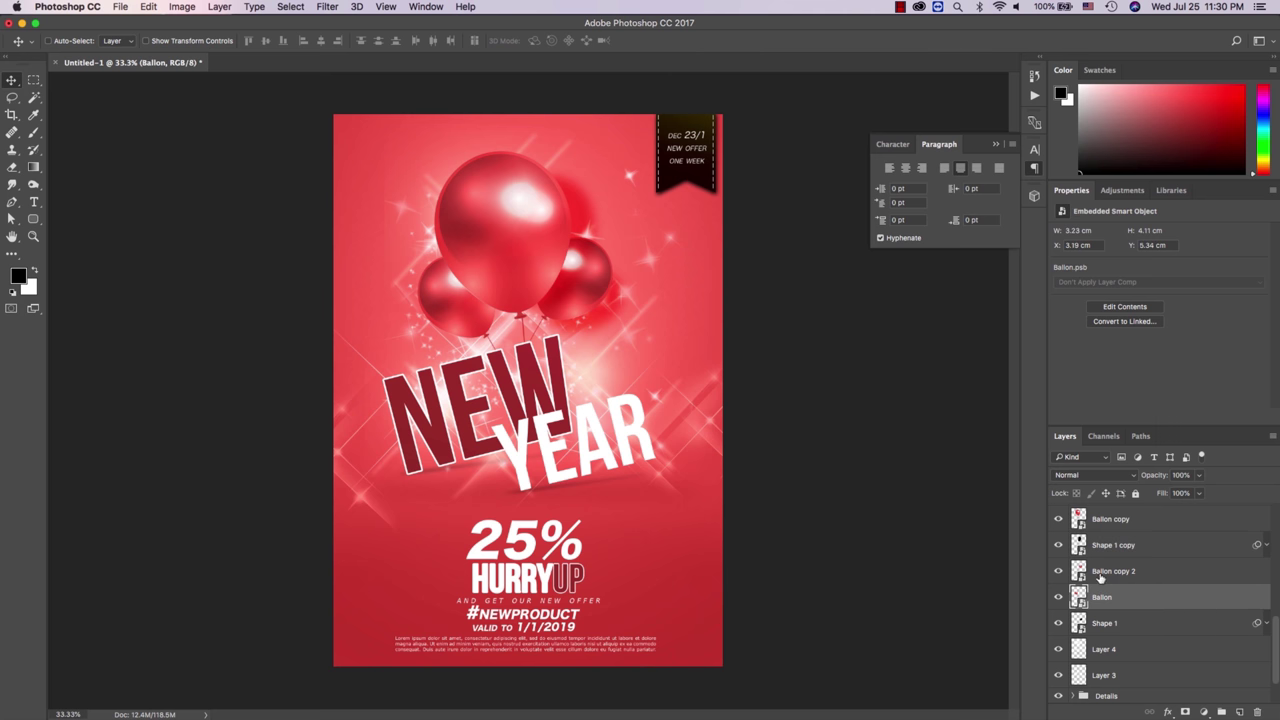
pyautogui.doubleClick(1059, 571)
pyautogui.click(1059, 598)
pyautogui.click(1059, 598)
pyautogui.rightClick(1130, 628)
pyautogui.click(985, 176)
pyautogui.press('Return')
pyautogui.hotkey('ctrl', 't')
pyautogui.moveTo(633, 311); pyautogui.dragTo(622, 268)
pyautogui.moveTo(545, 311); pyautogui.dragTo(507, 312)
pyautogui.press('Return')
# Step: Compare the shadows by toggling their visibility and lower Shape 1 copy to 32% opacity
pyautogui.press('z')
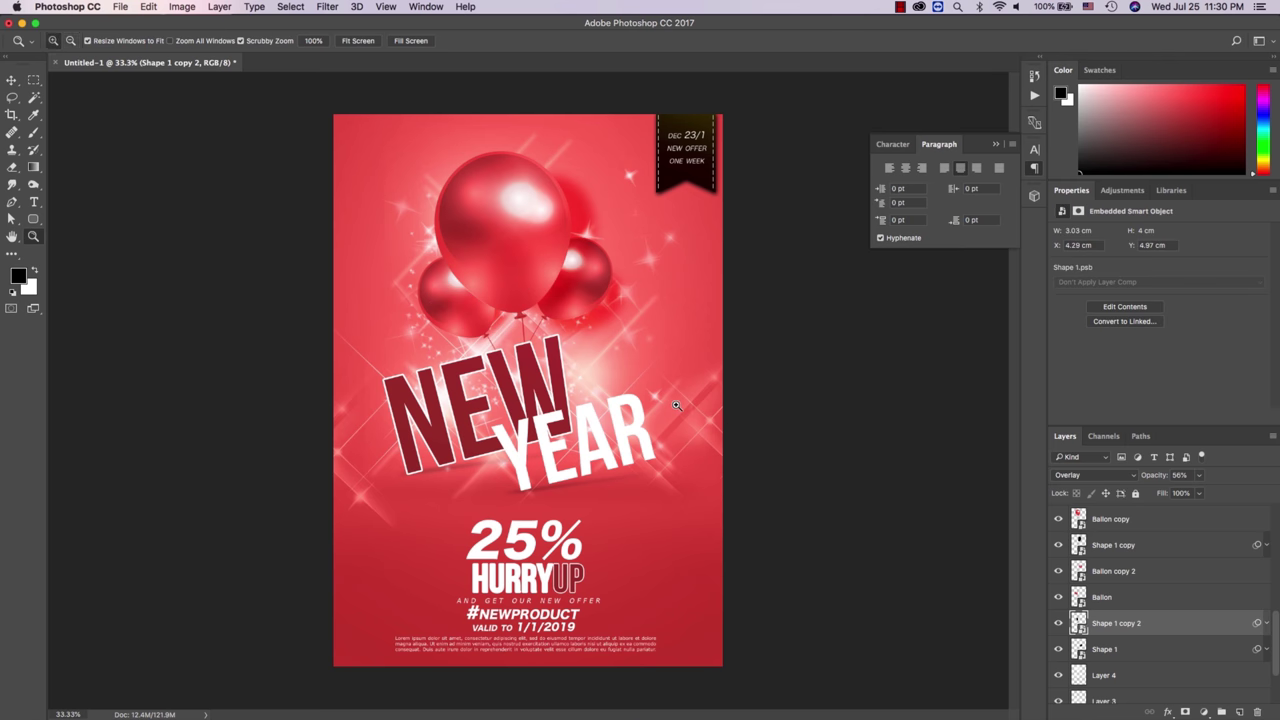
pyautogui.keyDown('alt'); pyautogui.click(677, 403); pyautogui.keyUp('alt')
pyautogui.click(581, 338)
pyautogui.click(1058, 571)
pyautogui.click(1058, 571)
pyautogui.click(1058, 545)
pyautogui.click(1058, 545)
pyautogui.click(1116, 548)
pyautogui.moveTo(1160, 478); pyautogui.dragTo(1144, 479)
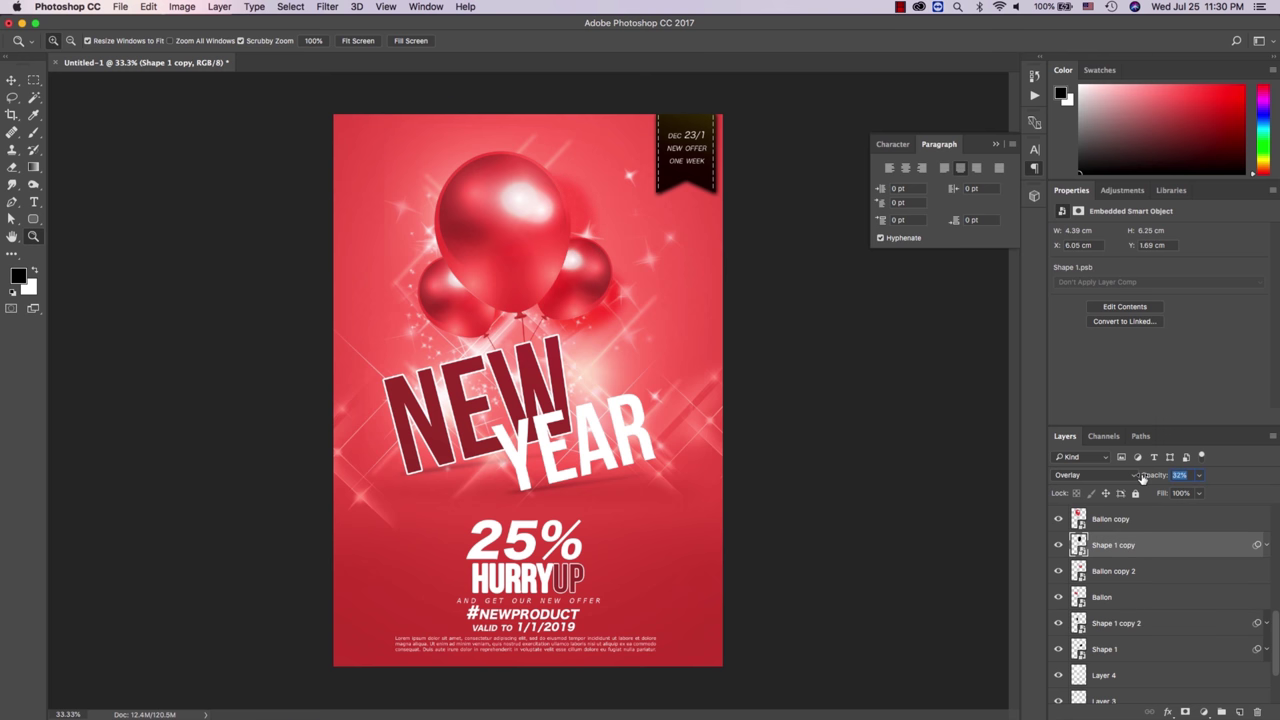
# Step: Fit the poster on screen at 33.3% and preview it full screen
pyautogui.keyDown('alt'); pyautogui.click(610, 422); pyautogui.keyUp('alt')
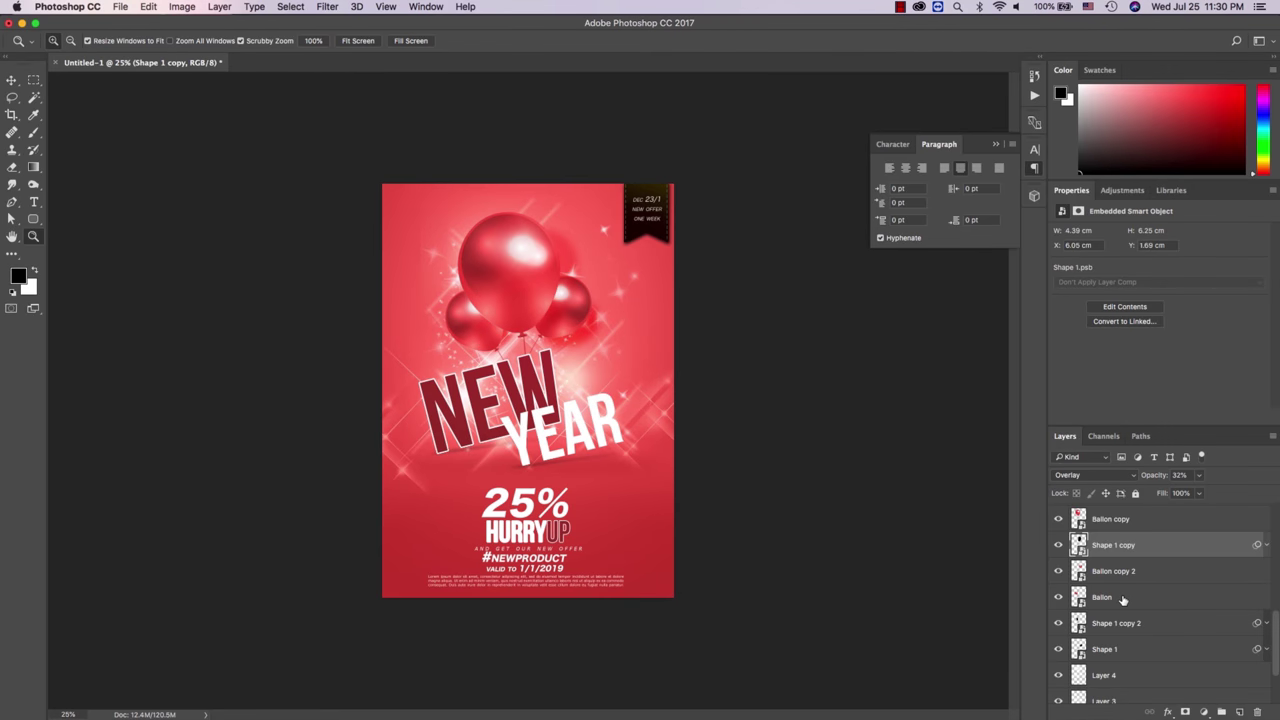
pyautogui.rightClick(508, 390)
pyautogui.click(522, 398)
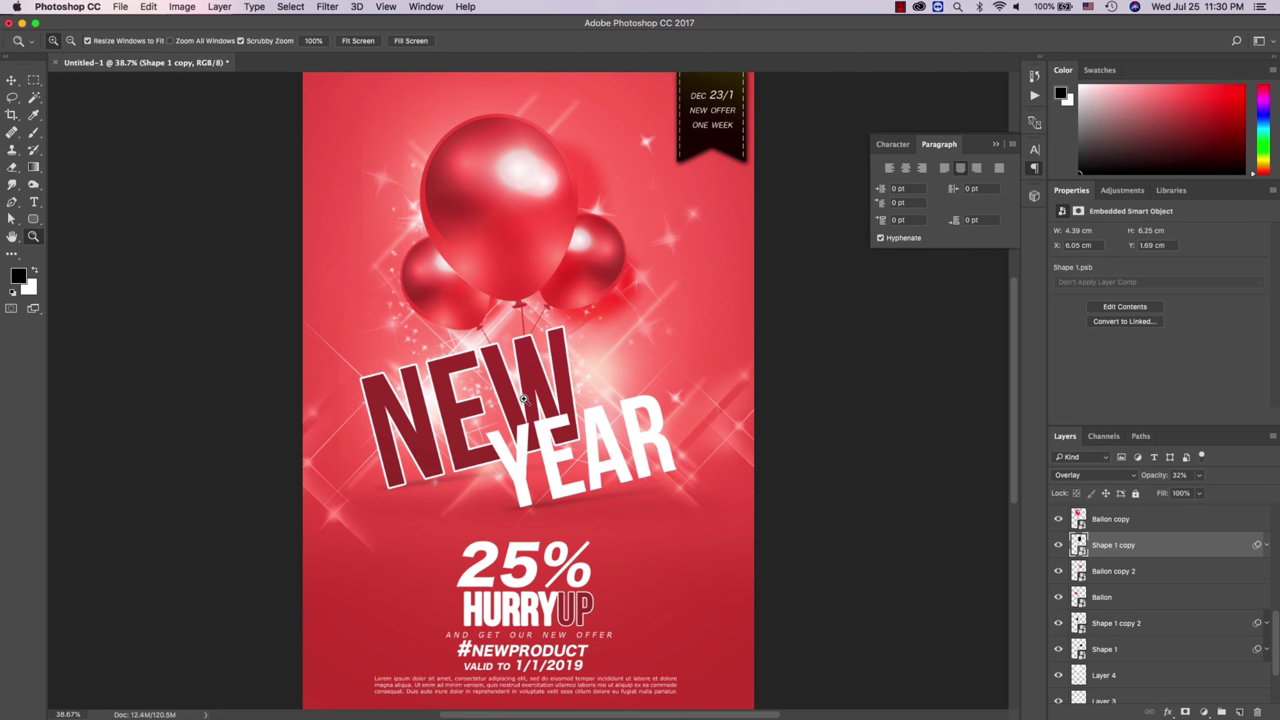
pyautogui.keyDown('alt'); pyautogui.click(522, 398); pyautogui.keyUp('alt')
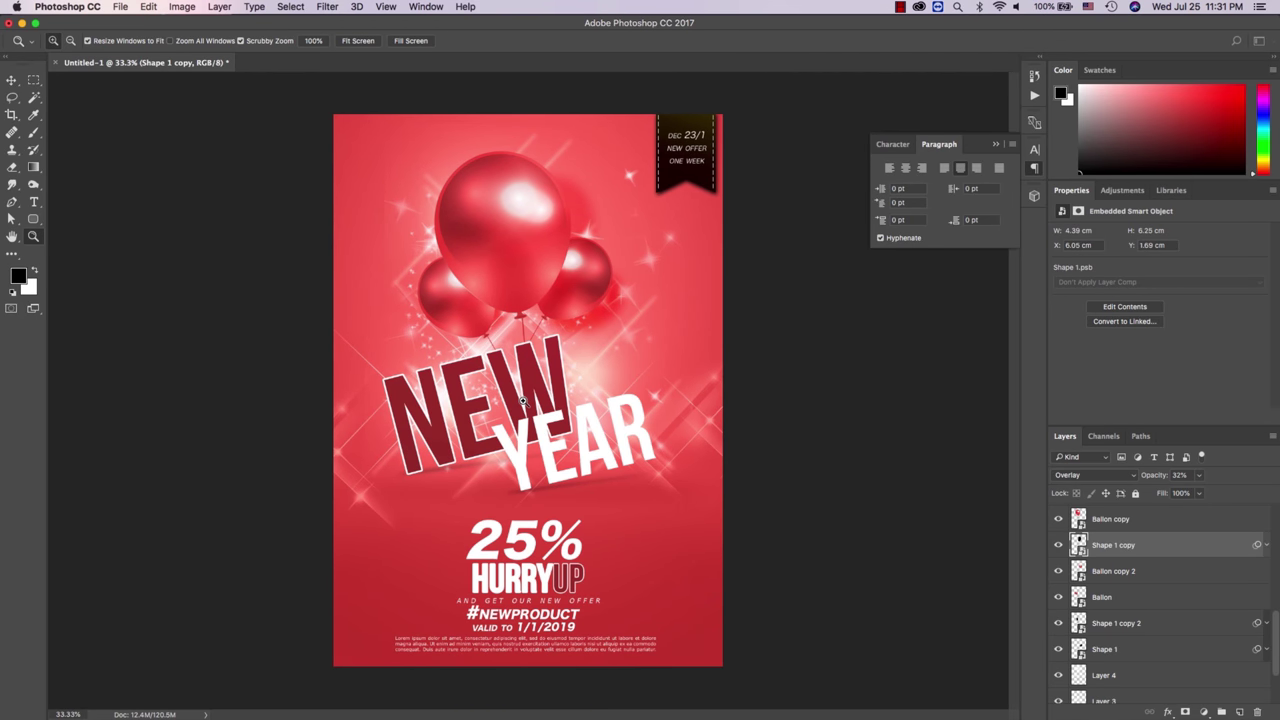
pyautogui.press('f')
pyautogui.press('f')
pyautogui.rightClick(522, 403)
pyautogui.click(531, 405)
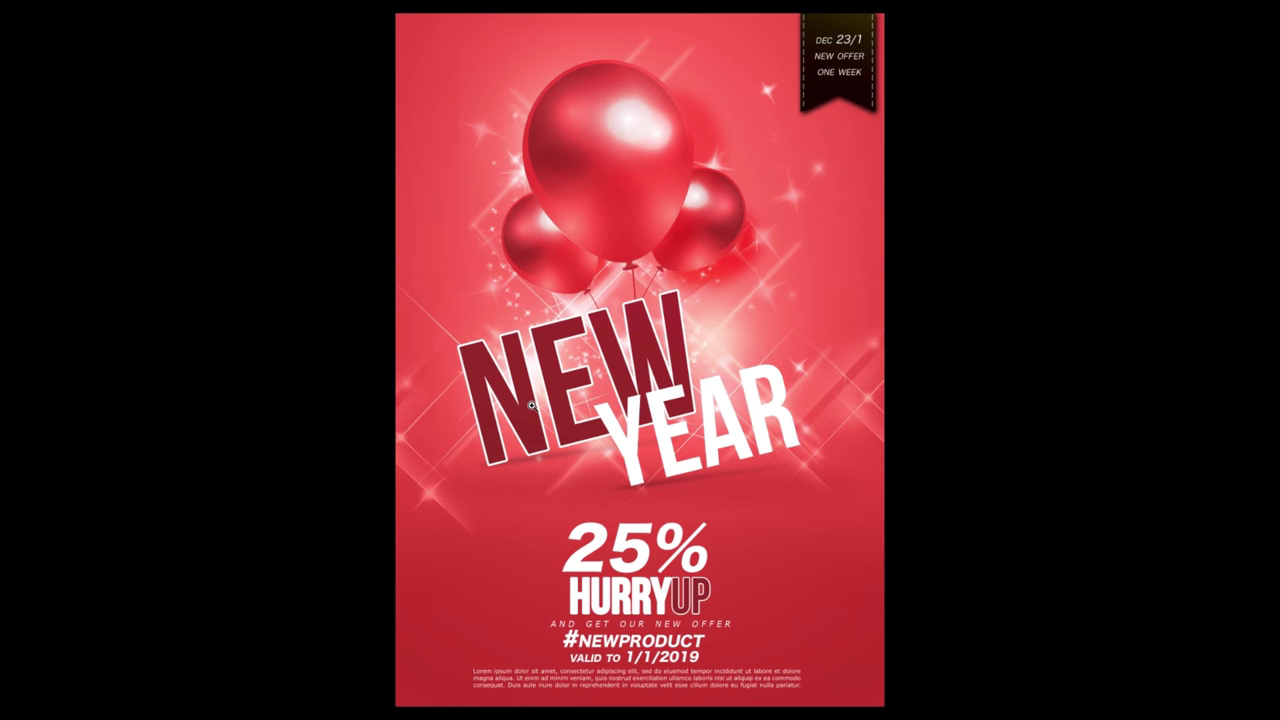
pyautogui.press('f')
pyautogui.rightClick(531, 405)
pyautogui.click(535, 408)
pyautogui.keyDown('alt'); pyautogui.click(537, 405); pyautogui.keyUp('alt')
pyautogui.press('v')
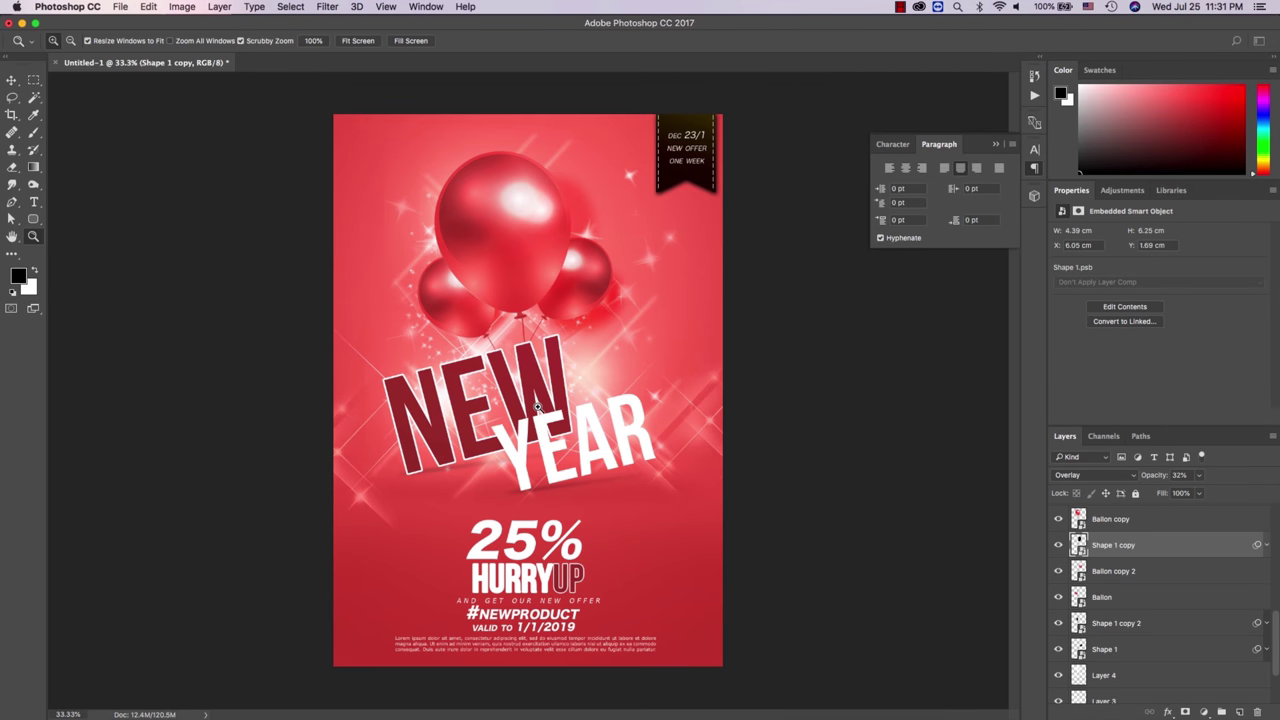
pyautogui.click(120, 6)
pyautogui.click(129, 23)
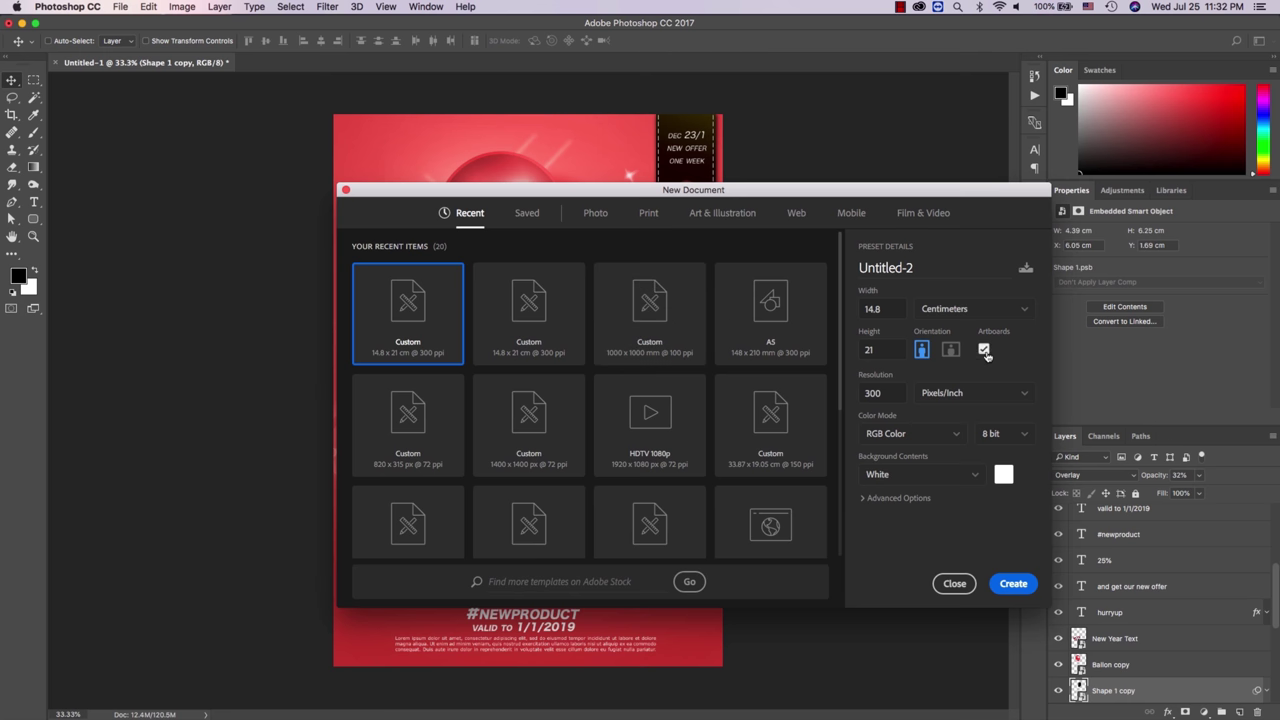
# Step: Create the blank 14.8 × 21 cm document, then group all poster layers above Background
pyautogui.click(1013, 584)
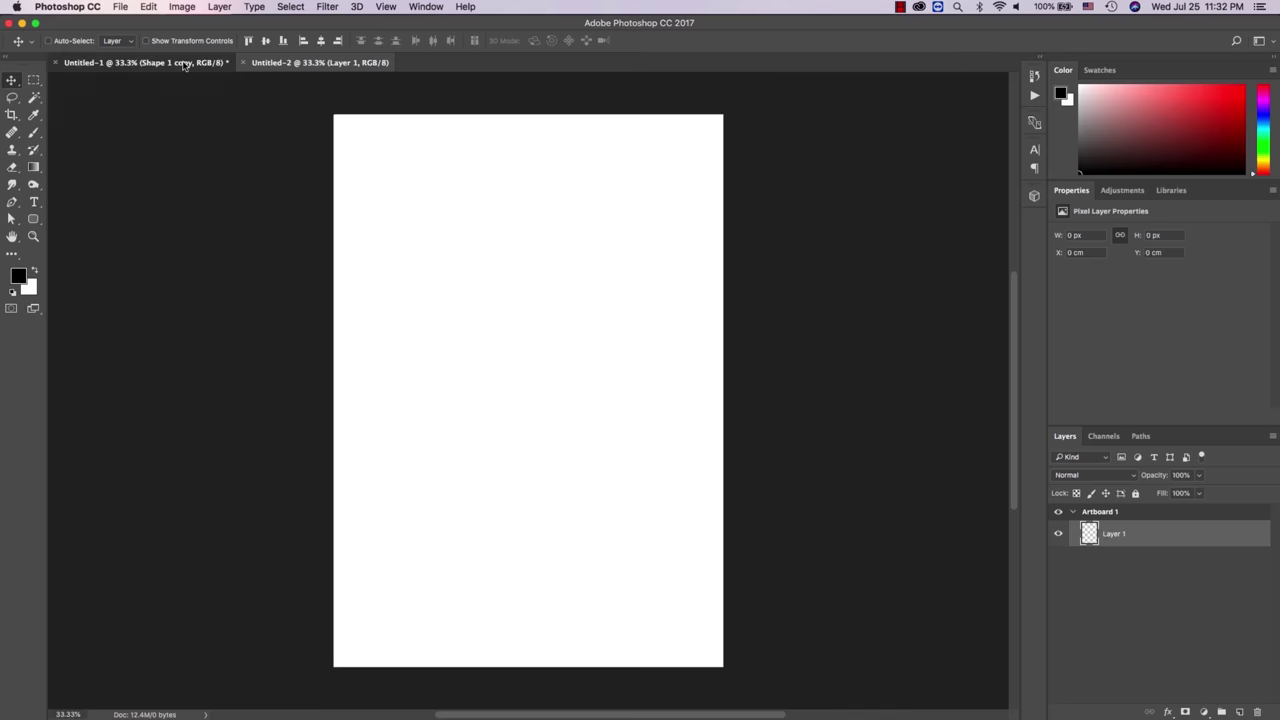
pyautogui.click(184, 64)
pyautogui.scroll(5, 1123, 529)
pyautogui.click(1123, 527)
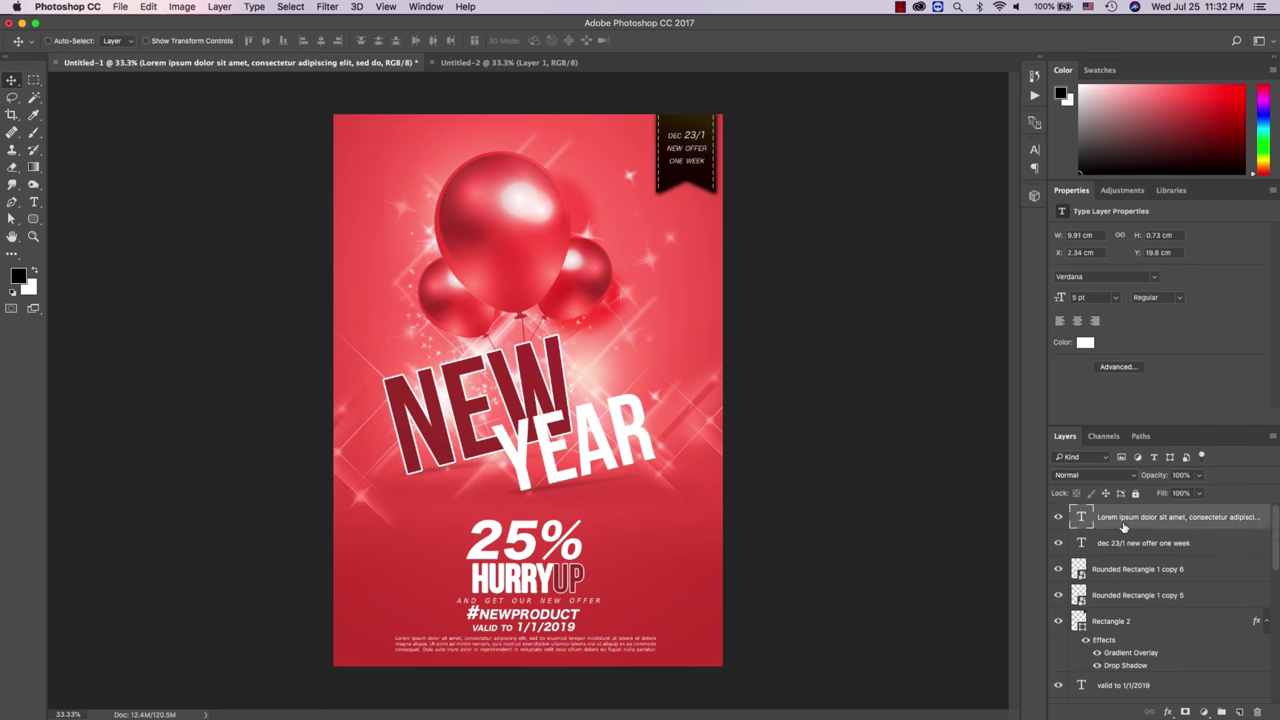
pyautogui.scroll(-10, 1123, 527)
pyautogui.keyDown('shift'); pyautogui.click(1145, 669); pyautogui.keyUp('shift')
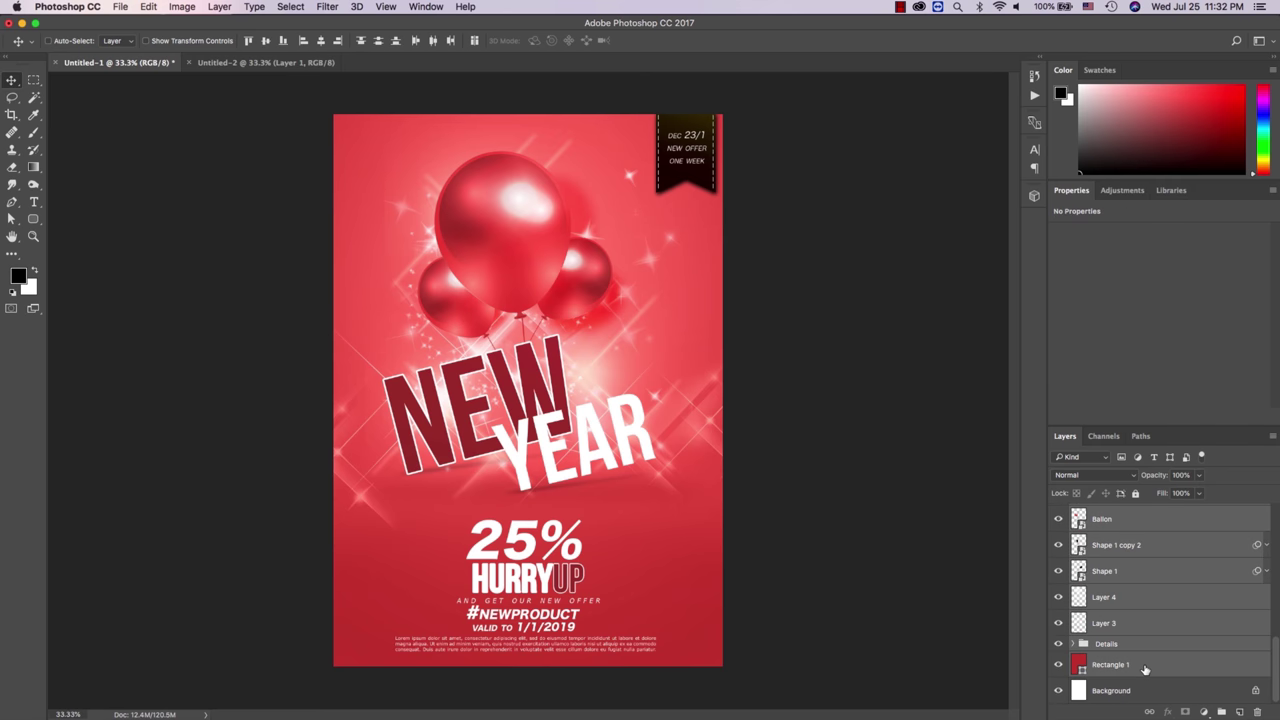
pyautogui.hotkey('ctrl', 'g')
# Step: Drag the poster group toward the new document and switch between the two documents
pyautogui.moveTo(1110, 518); pyautogui.dragTo(815, 497)
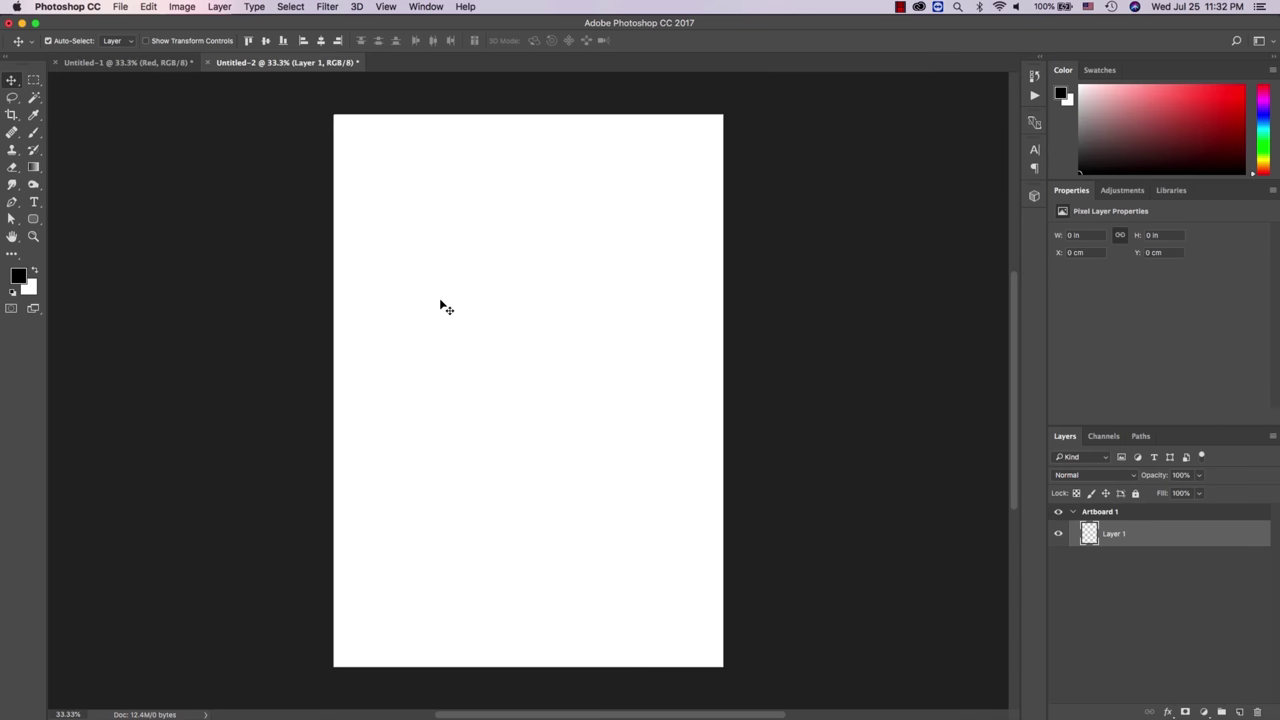
pyautogui.click(125, 62)
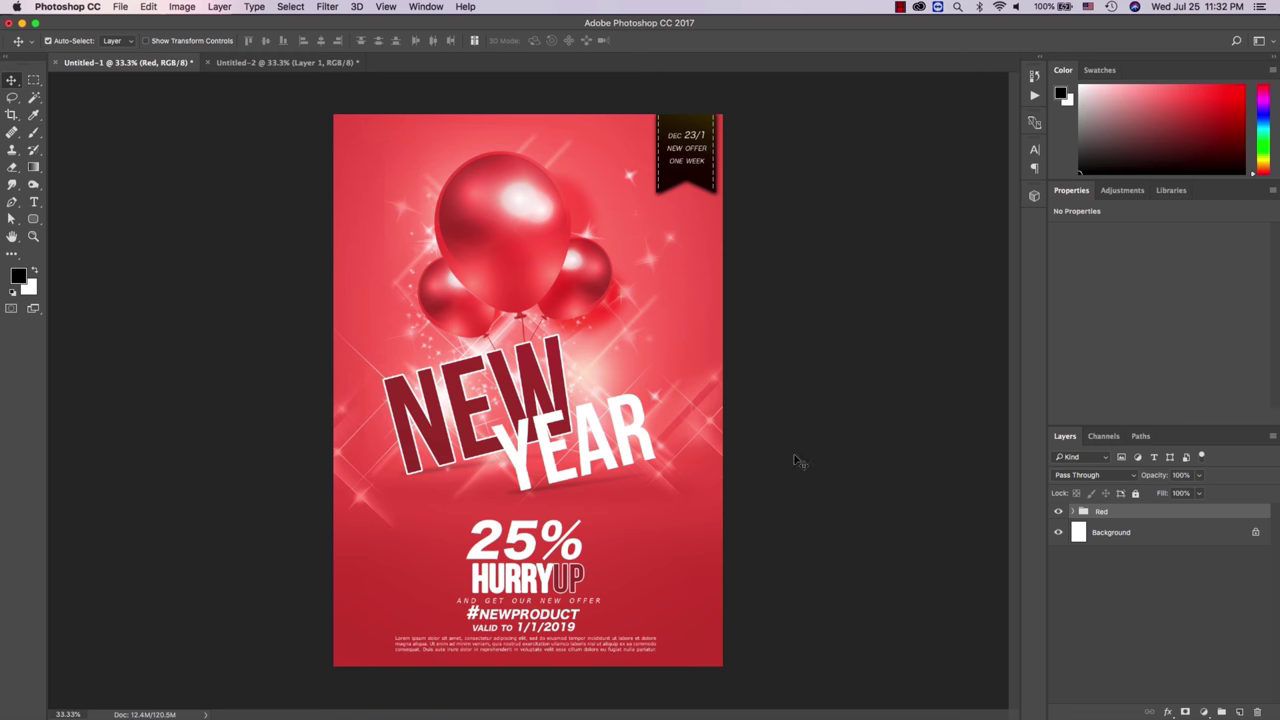
pyautogui.click(290, 62)
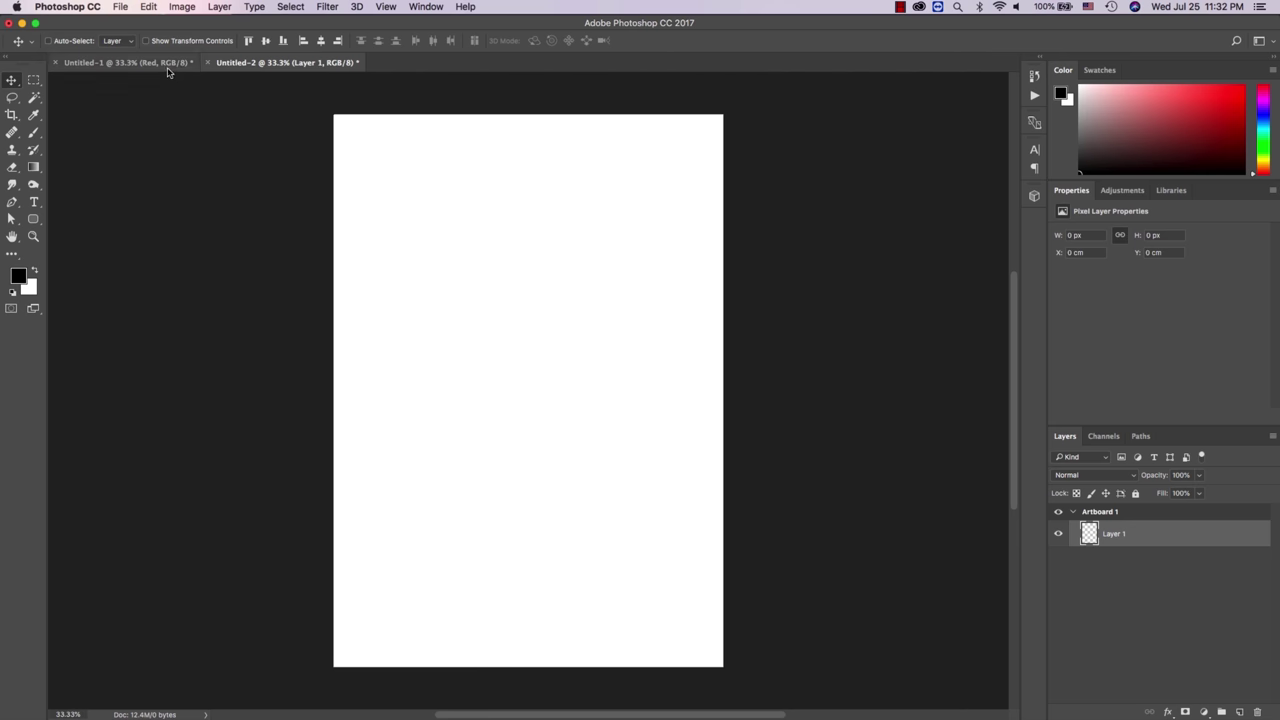
pyautogui.click(150, 64)
pyautogui.rightClick(437, 262)
pyautogui.click(326, 63)
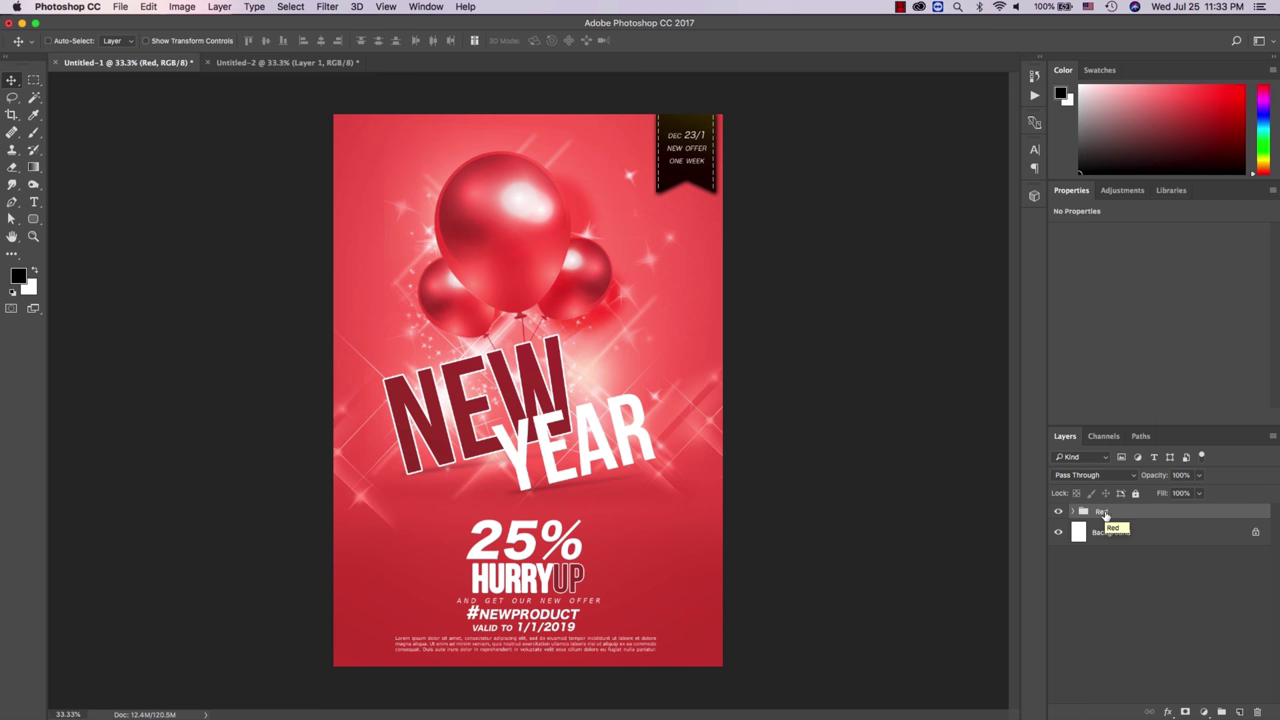
# Step: Drag the red flyer's Red group from Untitled-1 into Untitled-2 and commit its placement with Ctrl+T
pyautogui.moveTo(762, 366)
pyautogui.mouseDown()
pyautogui.moveTo(286, 72)
pyautogui.moveTo(572, 345)
pyautogui.mouseUp()
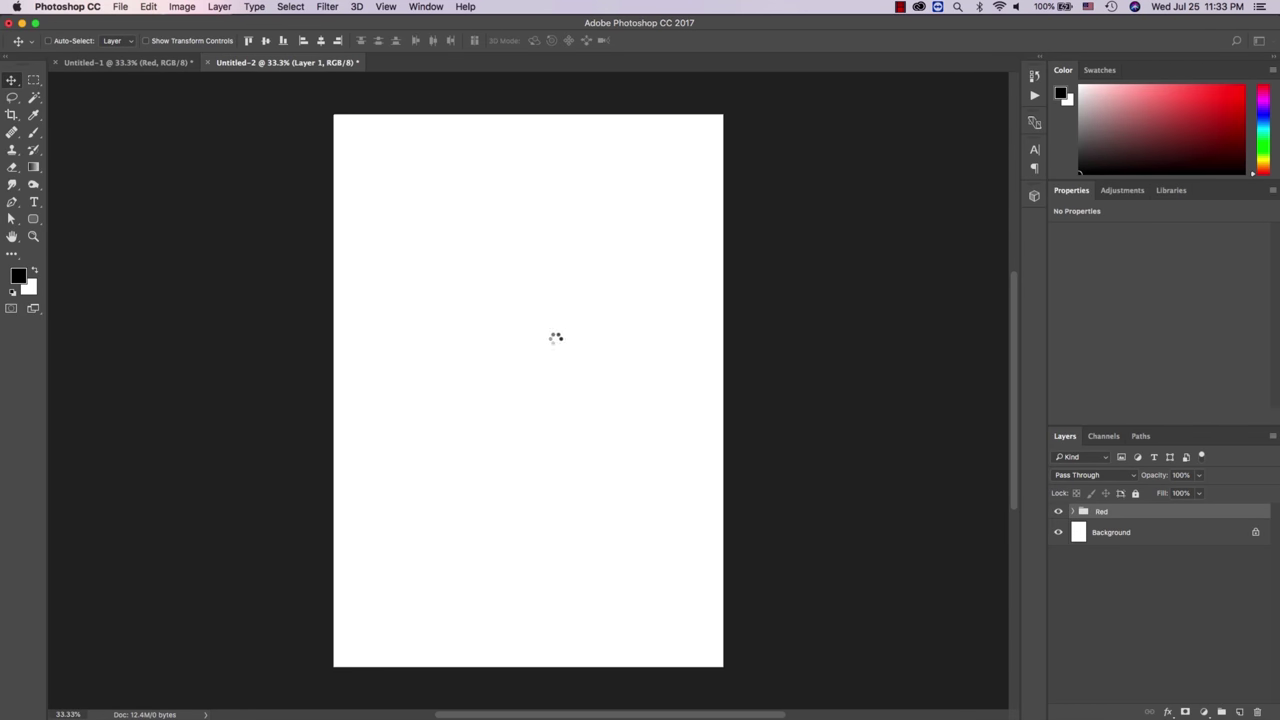
pyautogui.moveTo(556, 338); pyautogui.dragTo(491, 241)
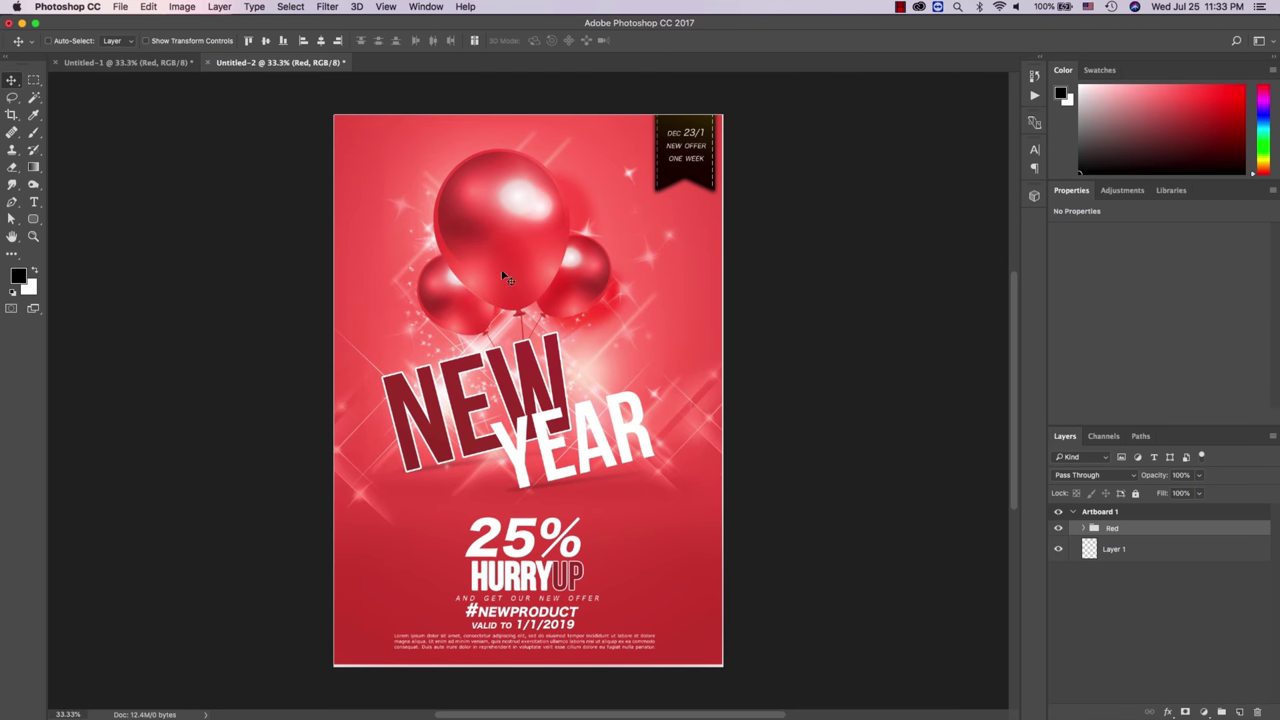
pyautogui.moveTo(580, 415); pyautogui.dragTo(580, 417)
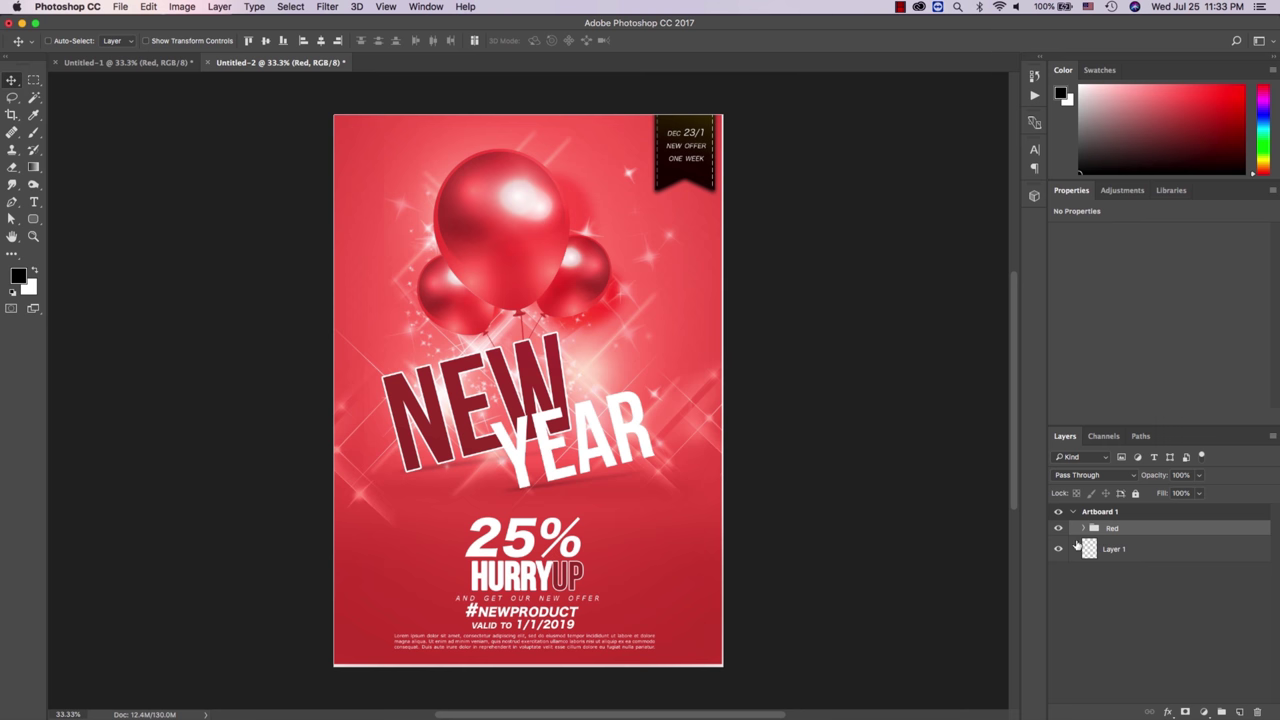
pyautogui.hotkey('ctrl', 't')
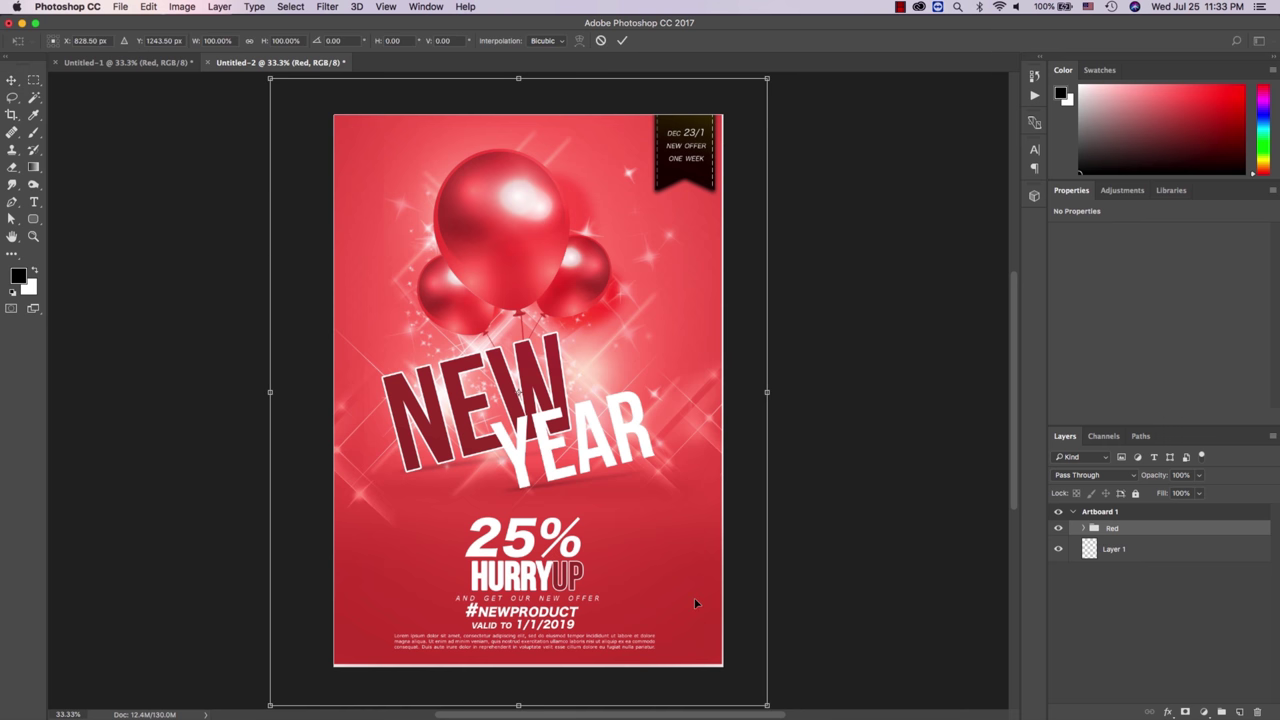
pyautogui.press('Return')
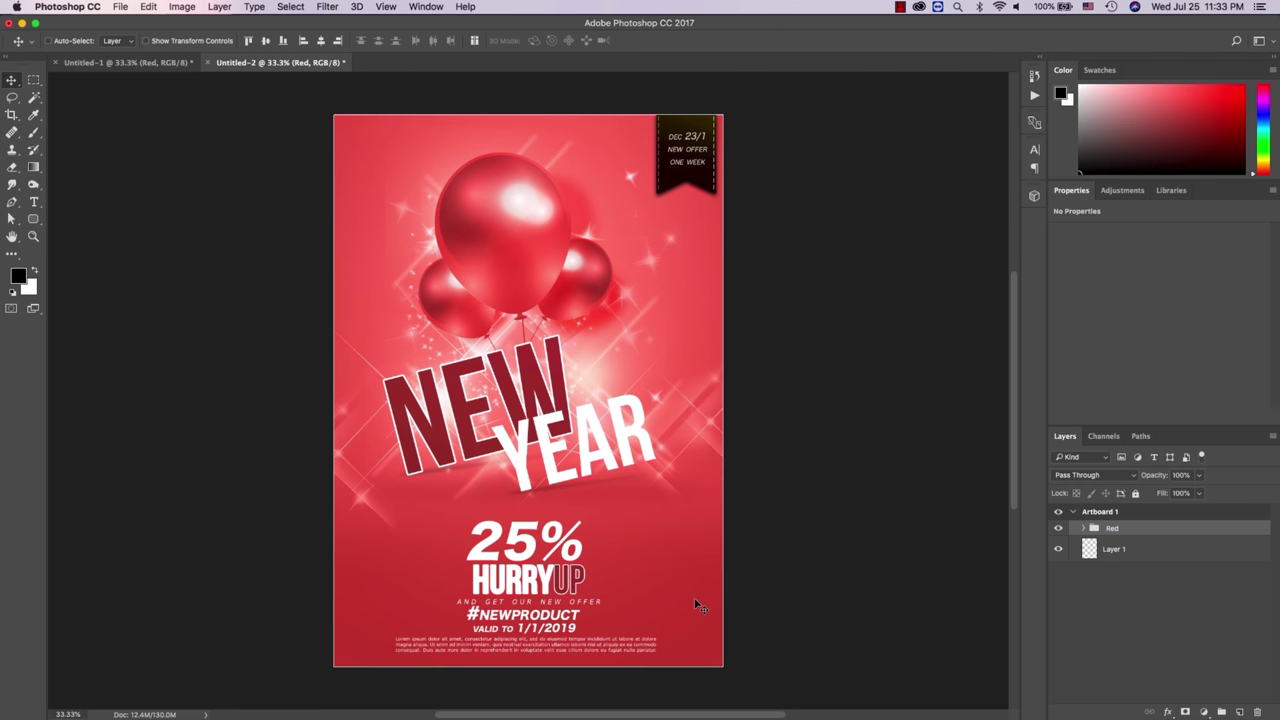
# Step: Duplicate Artboard 1 and zoom out to see both artboards
pyautogui.click(1105, 512)
pyautogui.rightClick(1105, 512)
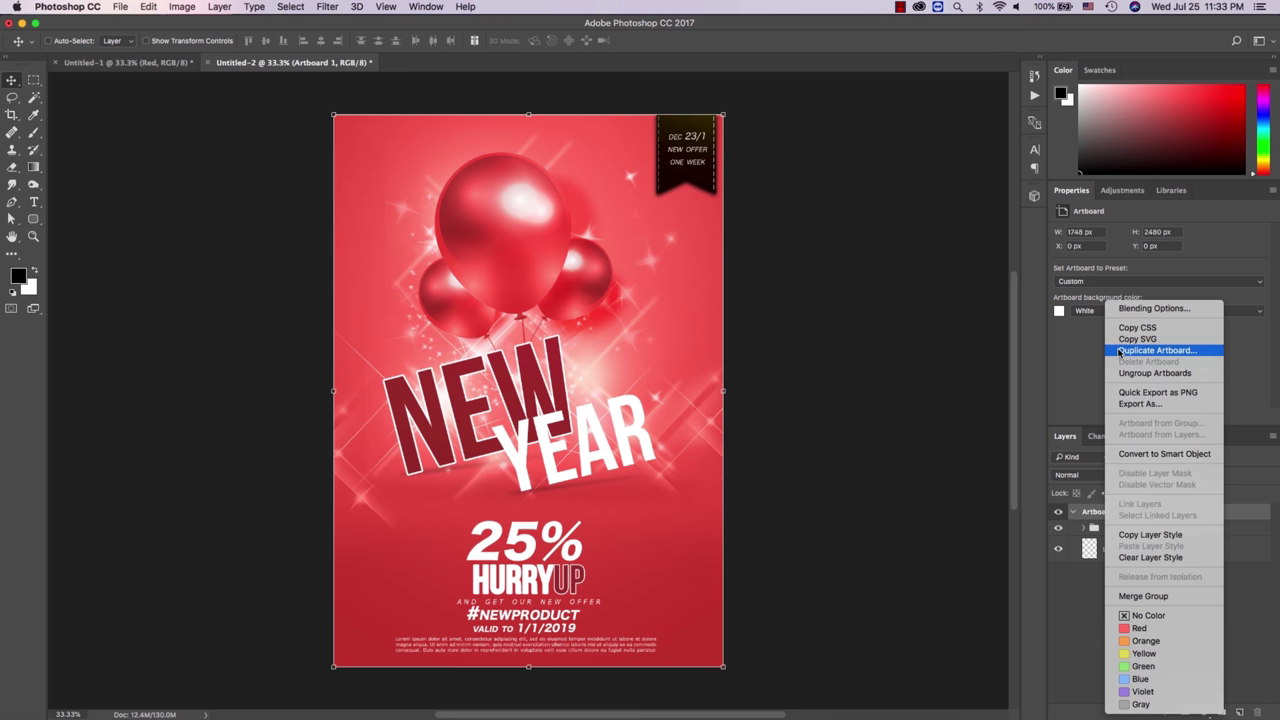
pyautogui.click(1117, 351)
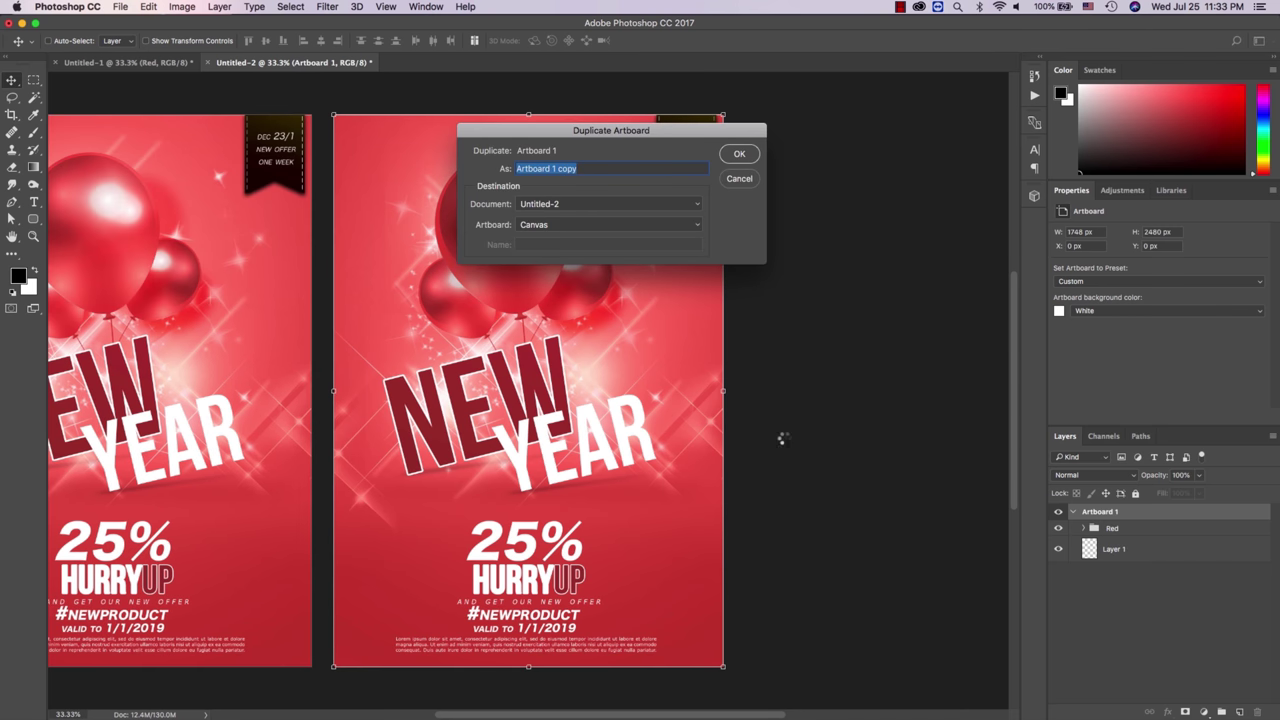
pyautogui.click(739, 154)
pyautogui.press('z')
pyautogui.keyDown('alt'); pyautogui.click(723, 257); pyautogui.keyUp('alt')
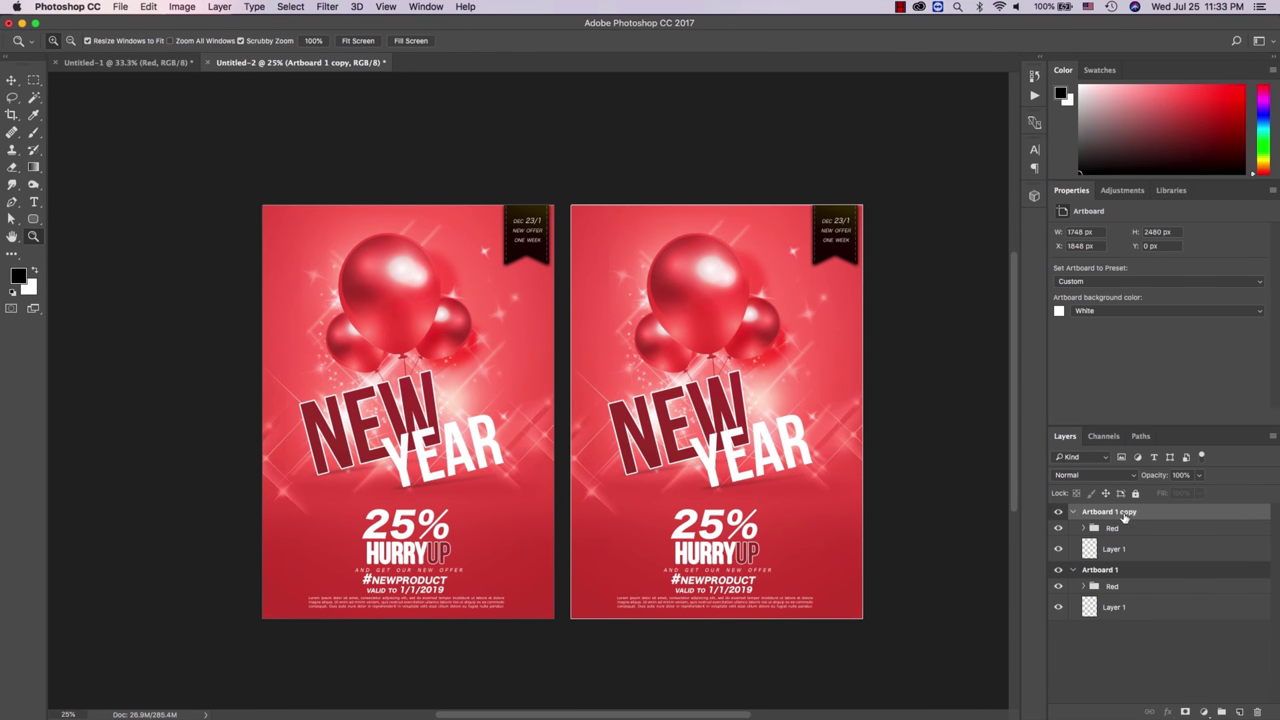
# Step: Rename the copied artboard Color 2 and the original artboard Color 1
pyautogui.click(1106, 529)
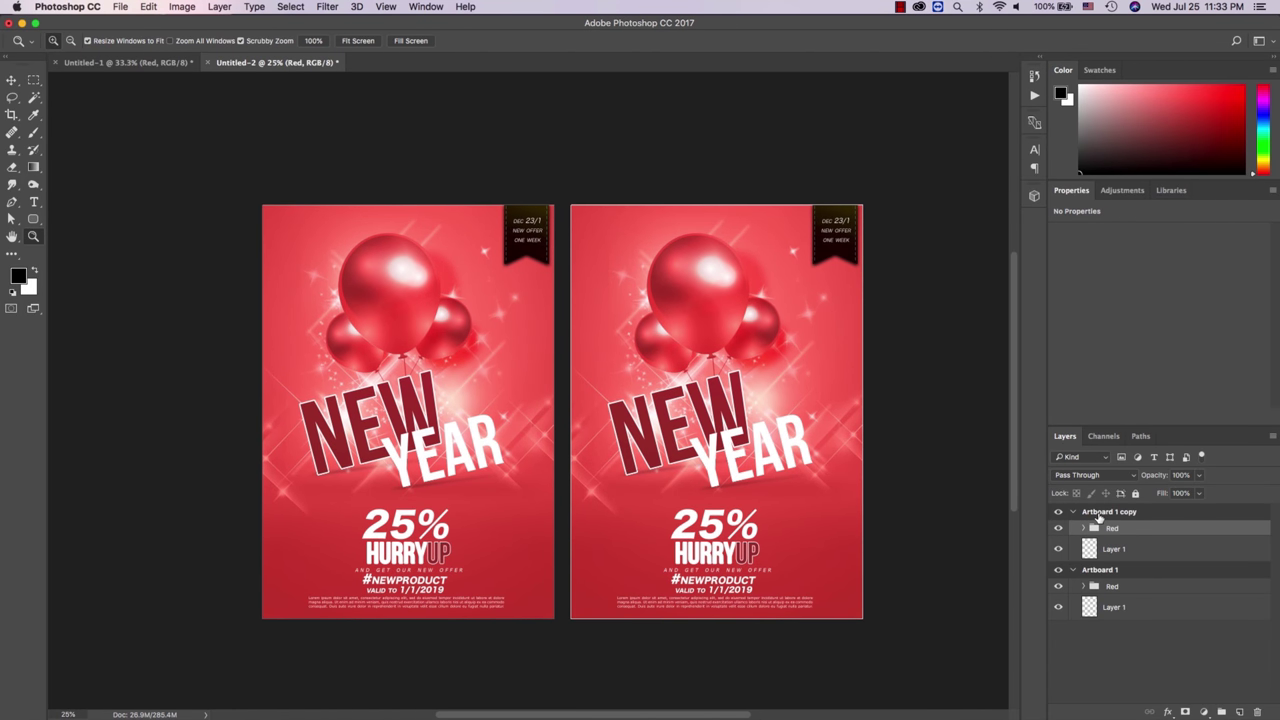
pyautogui.doubleClick(1098, 514)
pyautogui.write('Co')
pyautogui.press('Return')
pyautogui.doubleClick(1100, 570)
pyautogui.write('C')
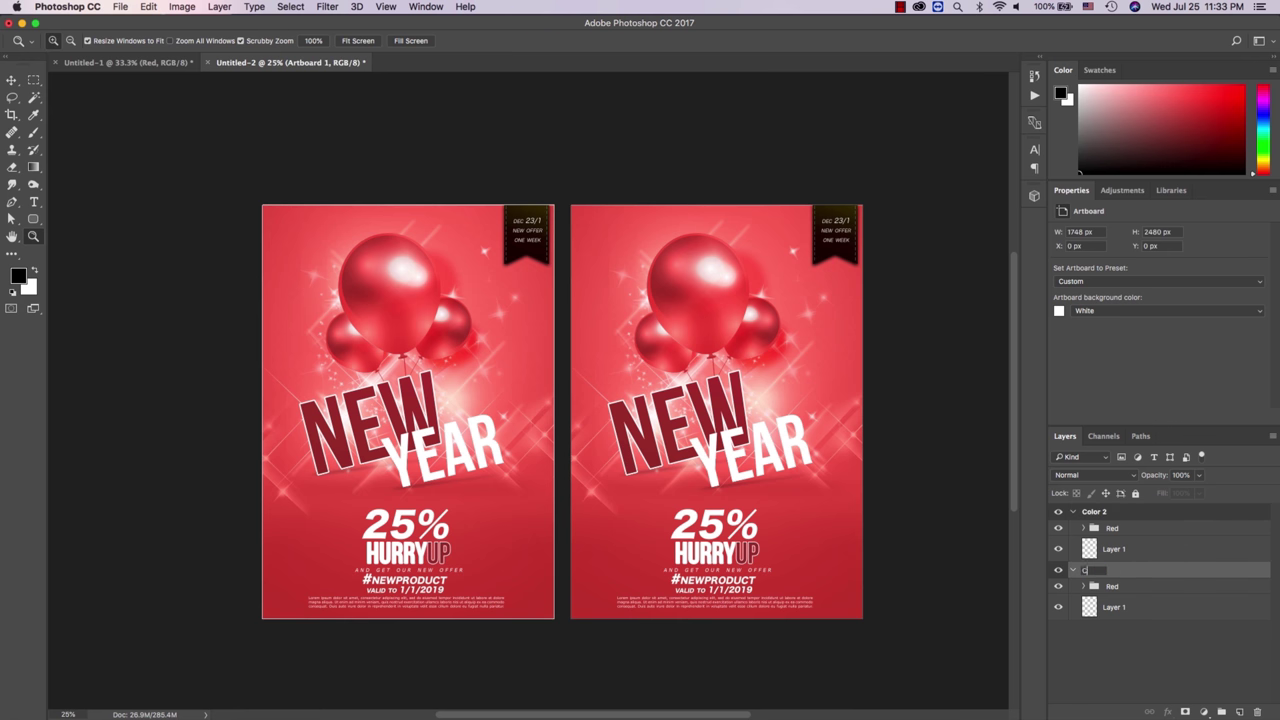
pyautogui.write('olor 1')
pyautogui.press('Return')
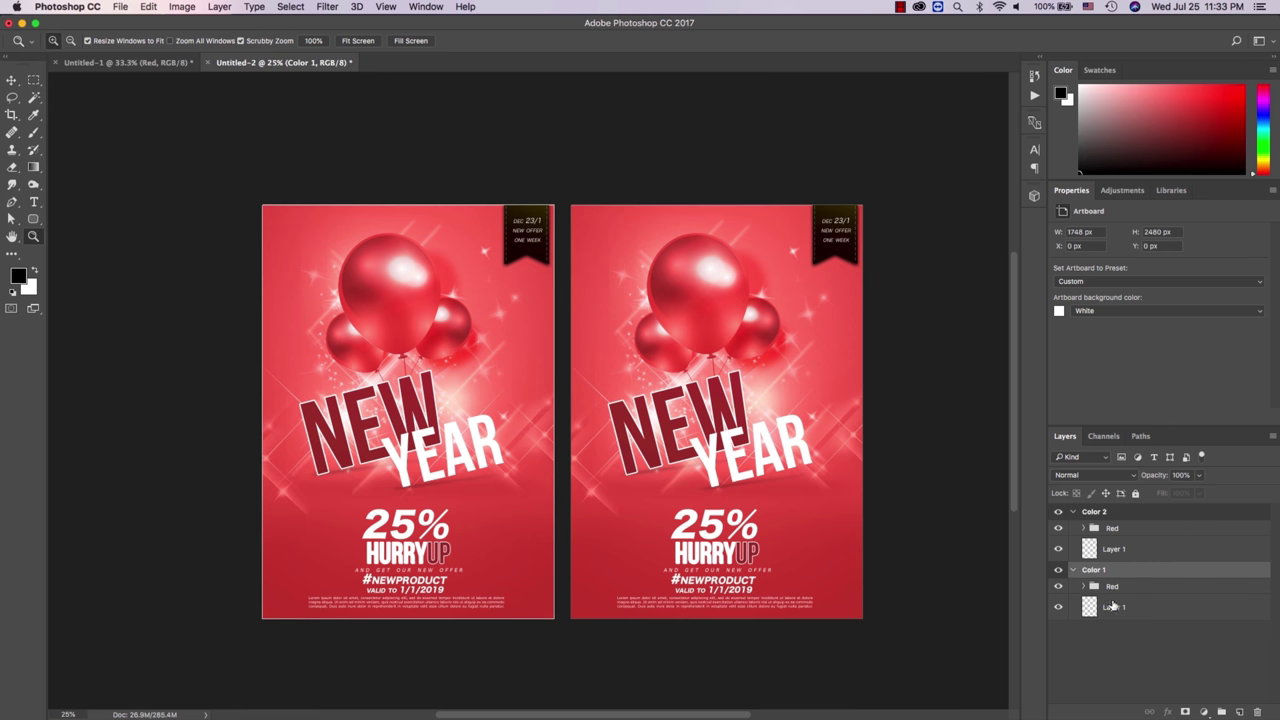
# Step: Move both Layer 1 layers into their Red groups and rename the copy's group Blue
pyautogui.moveTo(1112, 605); pyautogui.dragTo(1110, 532)
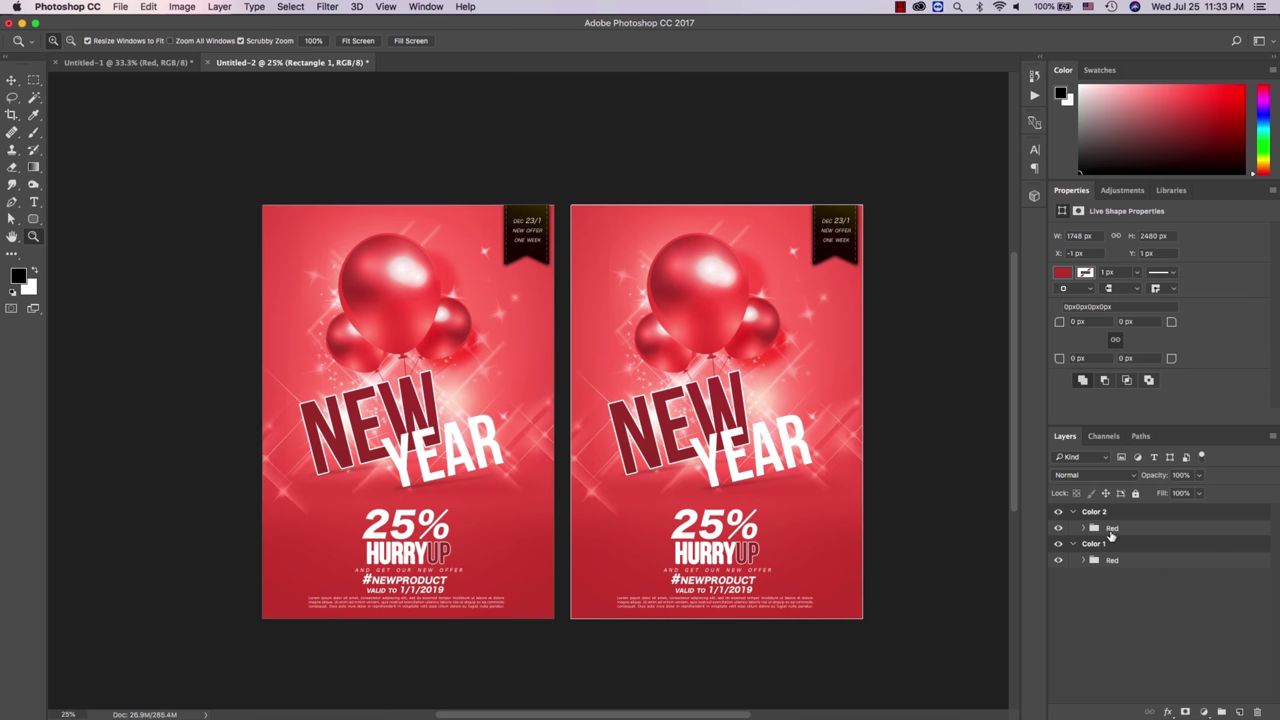
pyautogui.doubleClick(1111, 528)
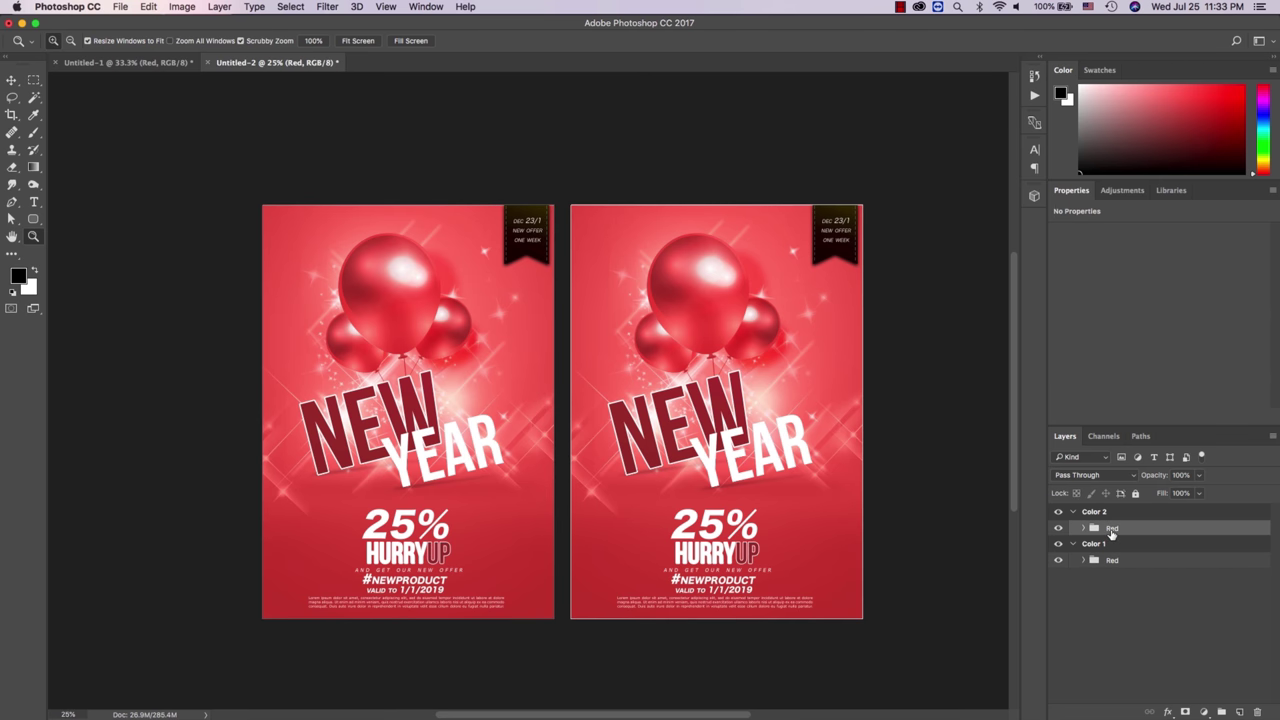
pyautogui.write('Blue')
pyautogui.press('Return')
# Step: Expand the Blue group and change Rectangle 1's background fill to cyan-blue
pyautogui.click(900, 512)
pyautogui.click(1084, 528)
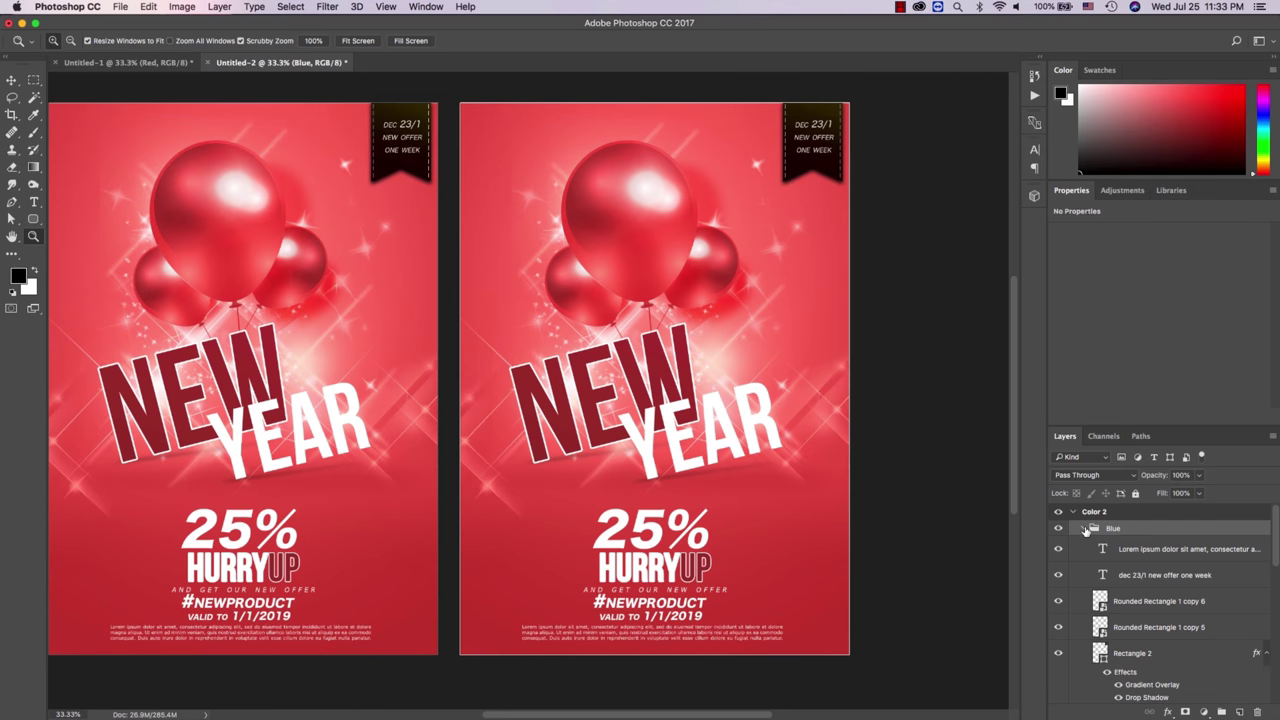
pyautogui.scroll(-3, 1118, 585)
pyautogui.scroll(-3, 1120, 587)
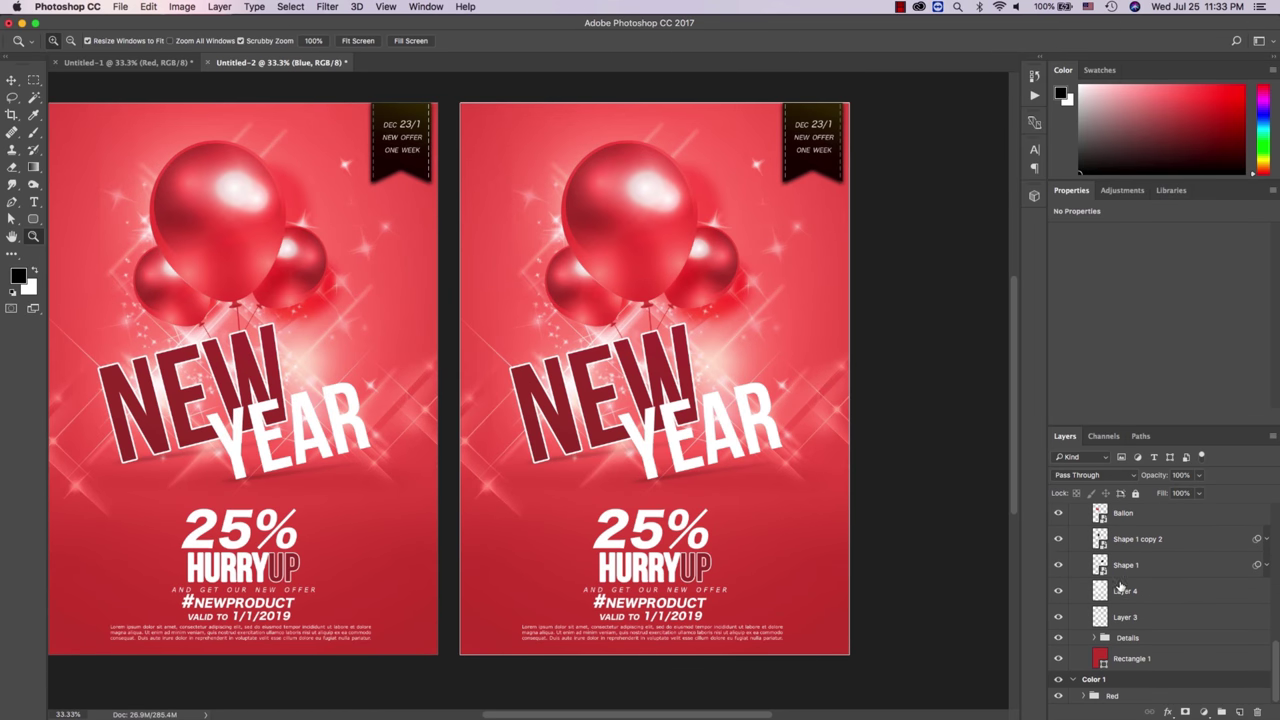
pyautogui.doubleClick(1101, 660)
pyautogui.moveTo(1050, 397); pyautogui.dragTo(1016, 375)
pyautogui.click(1016, 370)
pyautogui.click(1148, 311)
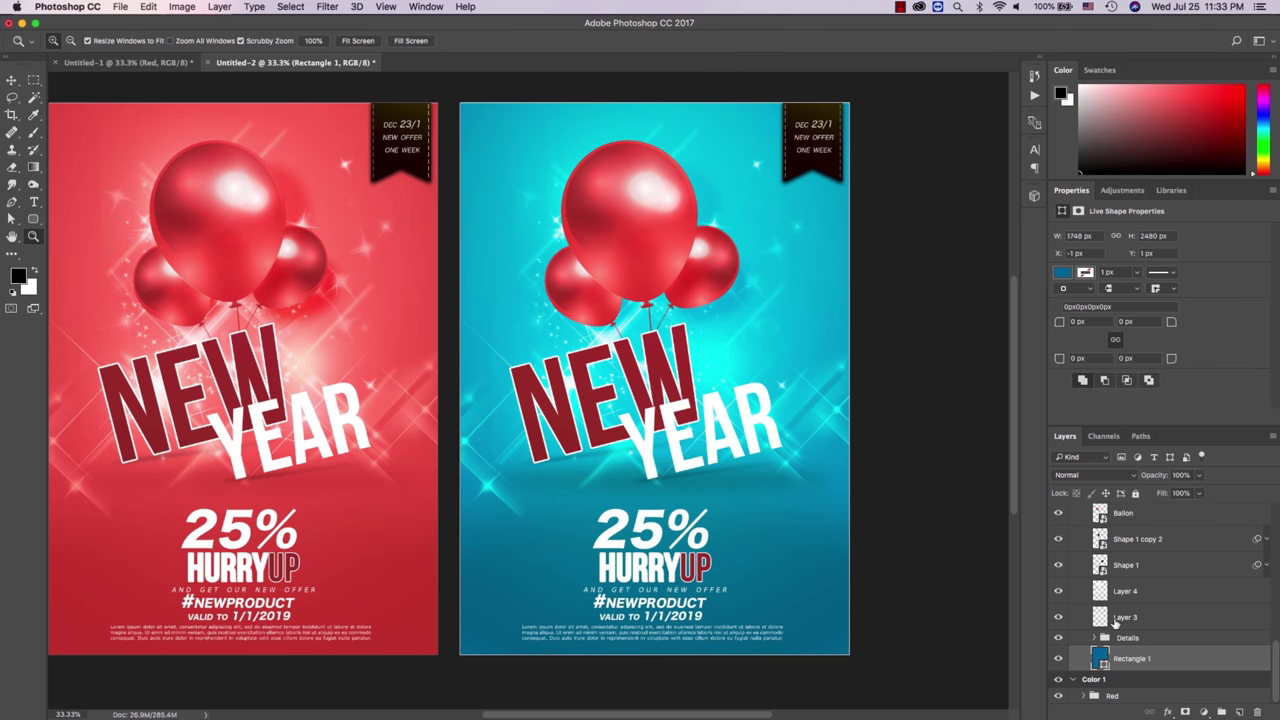
# Step: Find the New Year Text layer and check it by hiding and showing it
pyautogui.scroll(1, 1116, 620)
pyautogui.scroll(1, 1116, 624)
pyautogui.scroll(2, 1099, 648)
pyautogui.scroll(1, 1099, 648)
pyautogui.scroll(1, 1099, 648)
pyautogui.scroll(1, 1096, 598)
pyautogui.scroll(2, 1096, 598)
pyautogui.scroll(2, 1095, 598)
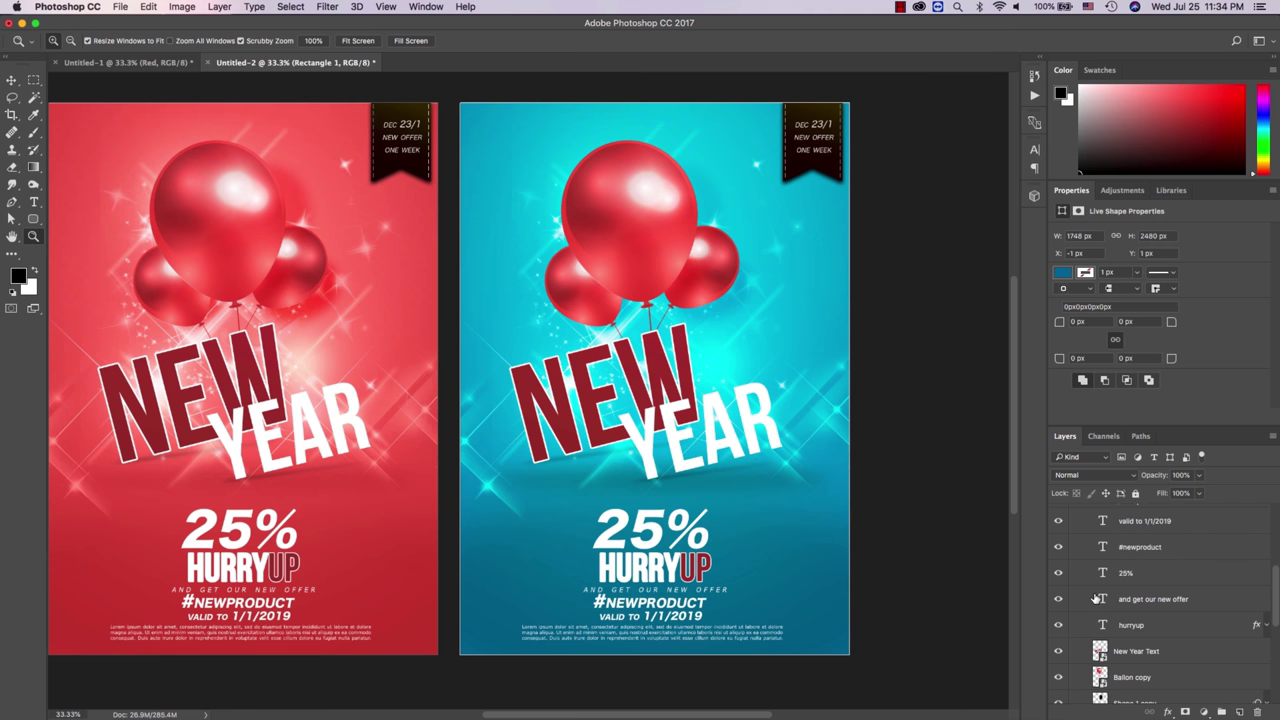
pyautogui.scroll(1, 1096, 598)
pyautogui.scroll(-1, 1096, 600)
pyautogui.scroll(-2, 1095, 605)
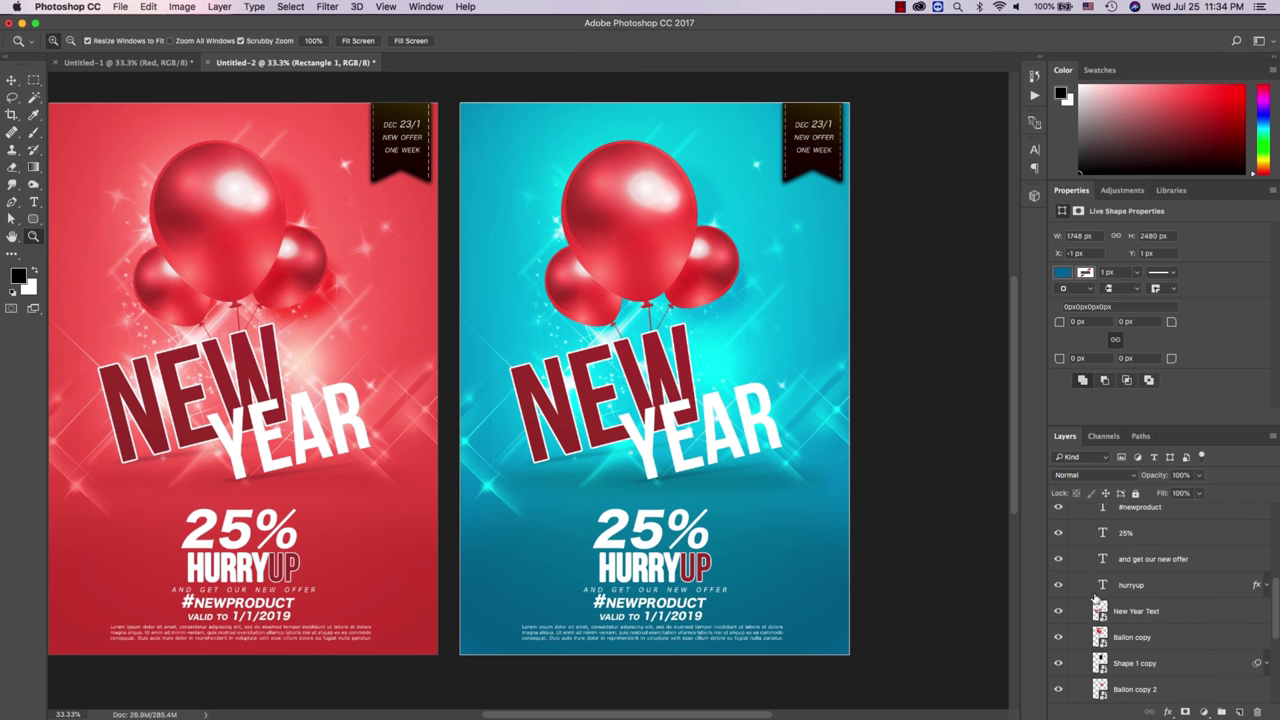
pyautogui.click(1058, 611)
pyautogui.click(1058, 611)
# Step: Add a Hue/Saturation adjustment layer above New Year Text
pyautogui.click(1132, 614)
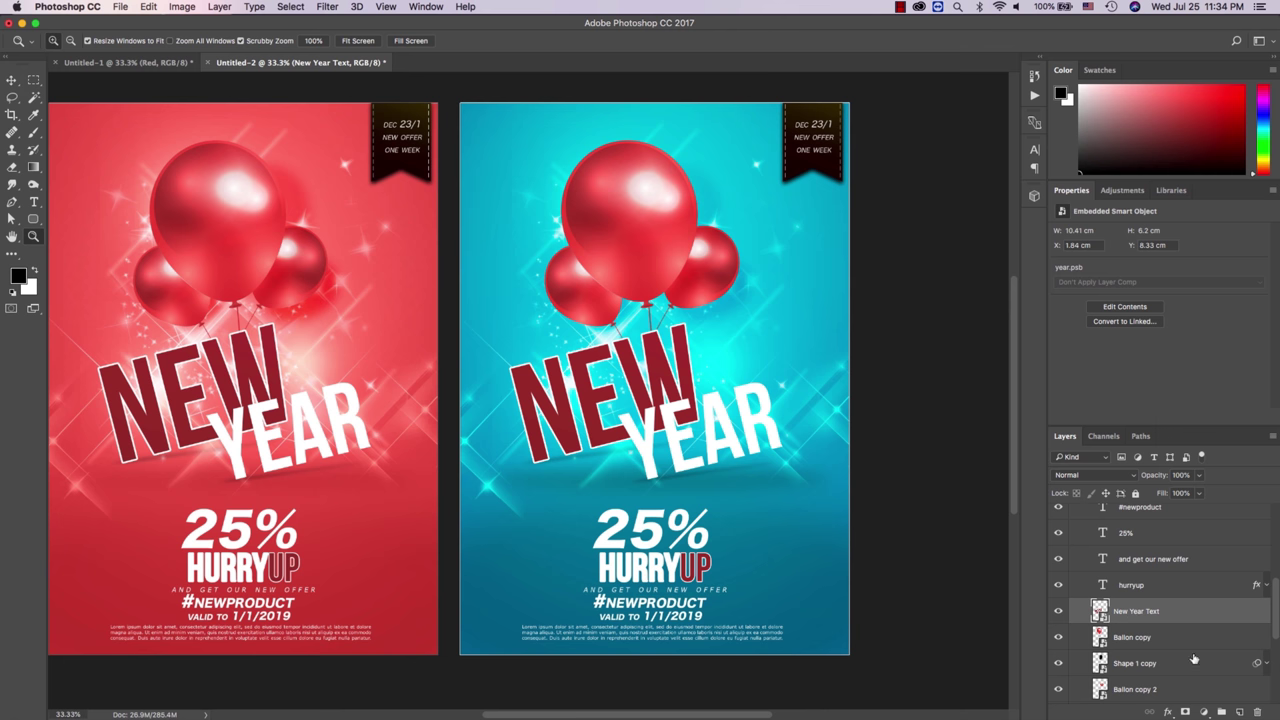
pyautogui.click(1205, 711)
pyautogui.click(1211, 564)
pyautogui.press('alt')
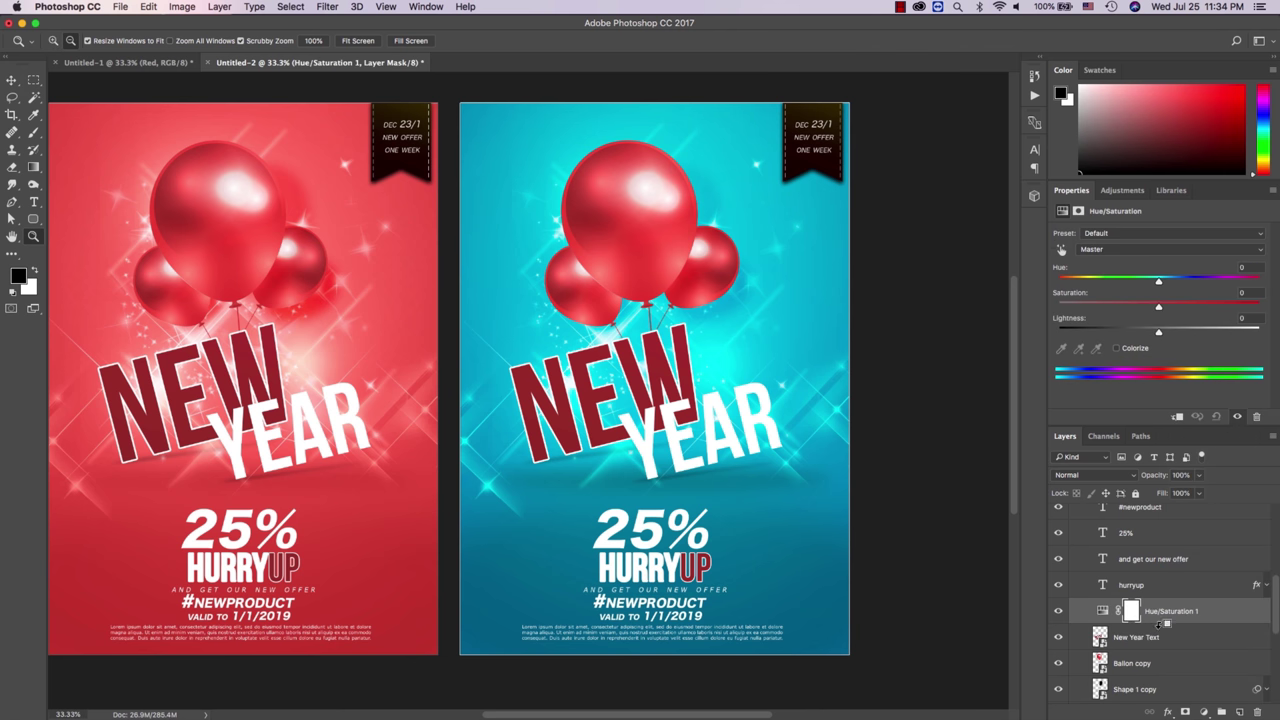
# Step: Clip the Hue/Saturation adjustment to New Year Text and shift the NEW text to dark blue
pyautogui.keyDown('alt'); pyautogui.click(1166, 621); pyautogui.keyUp('alt')
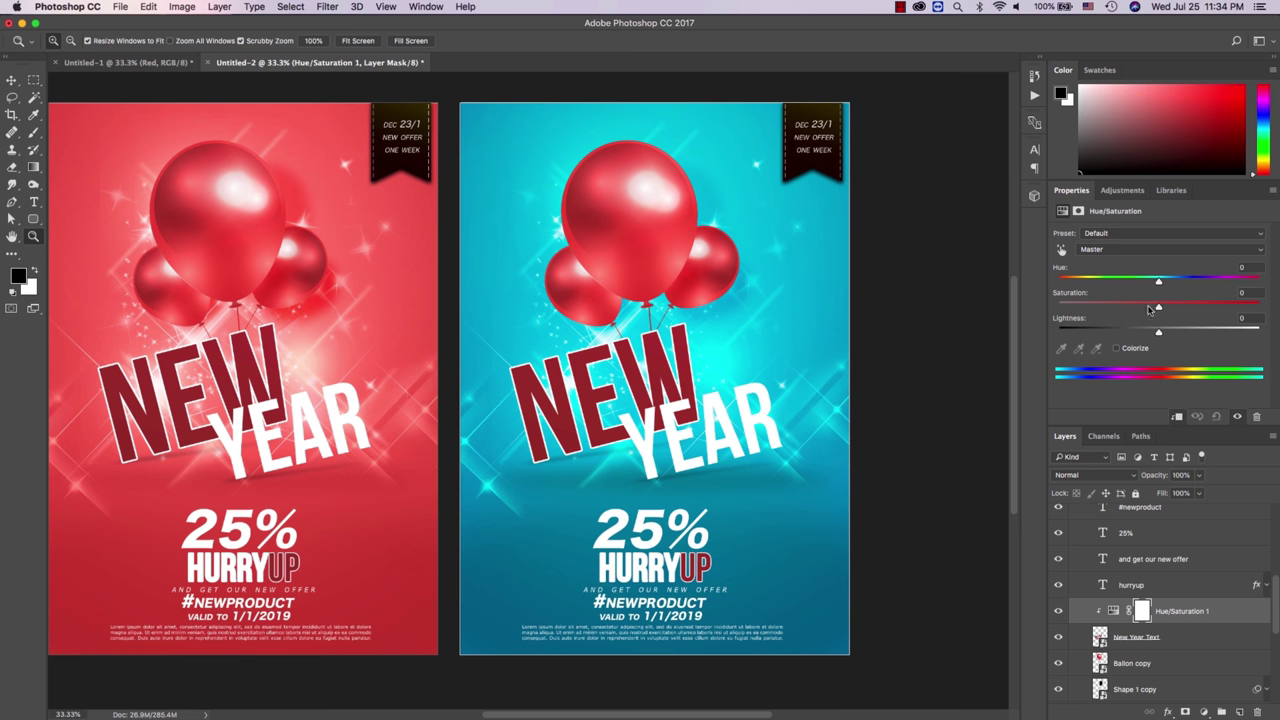
pyautogui.moveTo(1160, 282)
pyautogui.mouseDown()
pyautogui.moveTo(1231, 287)
pyautogui.moveTo(1074, 285)
pyautogui.mouseUp()
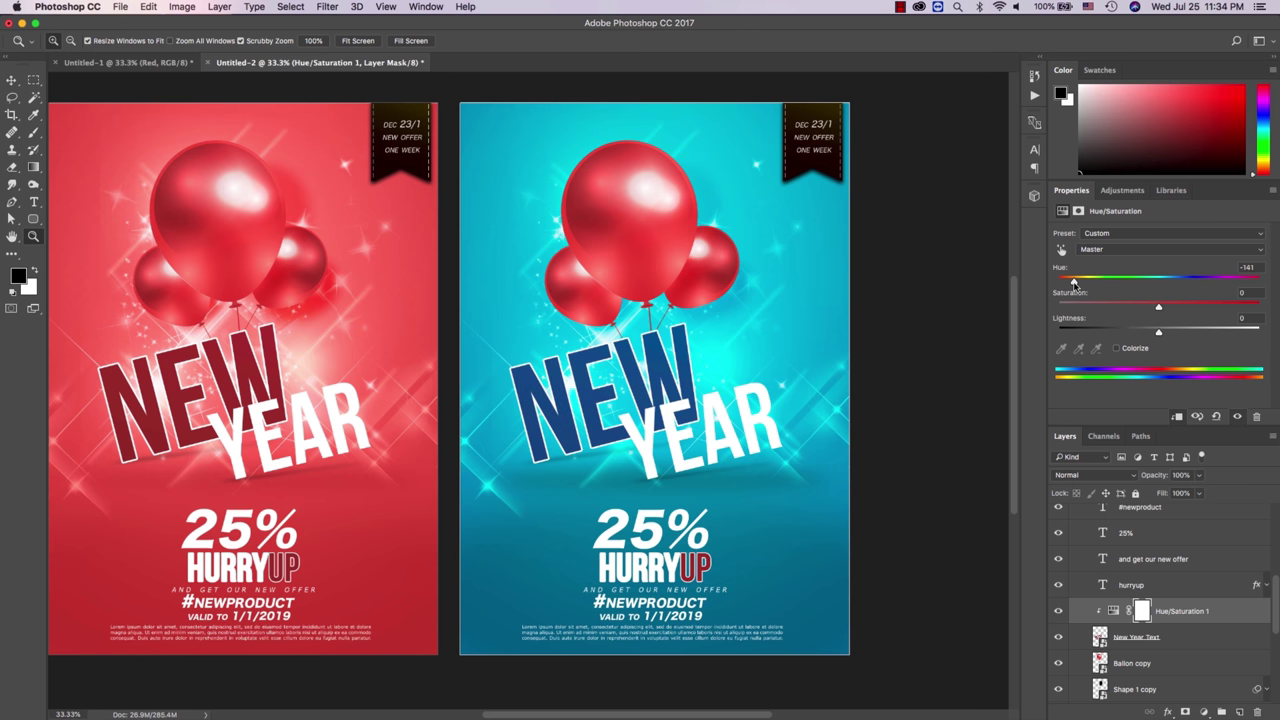
pyautogui.click(1183, 611)
pyautogui.scroll(3, 1183, 612)
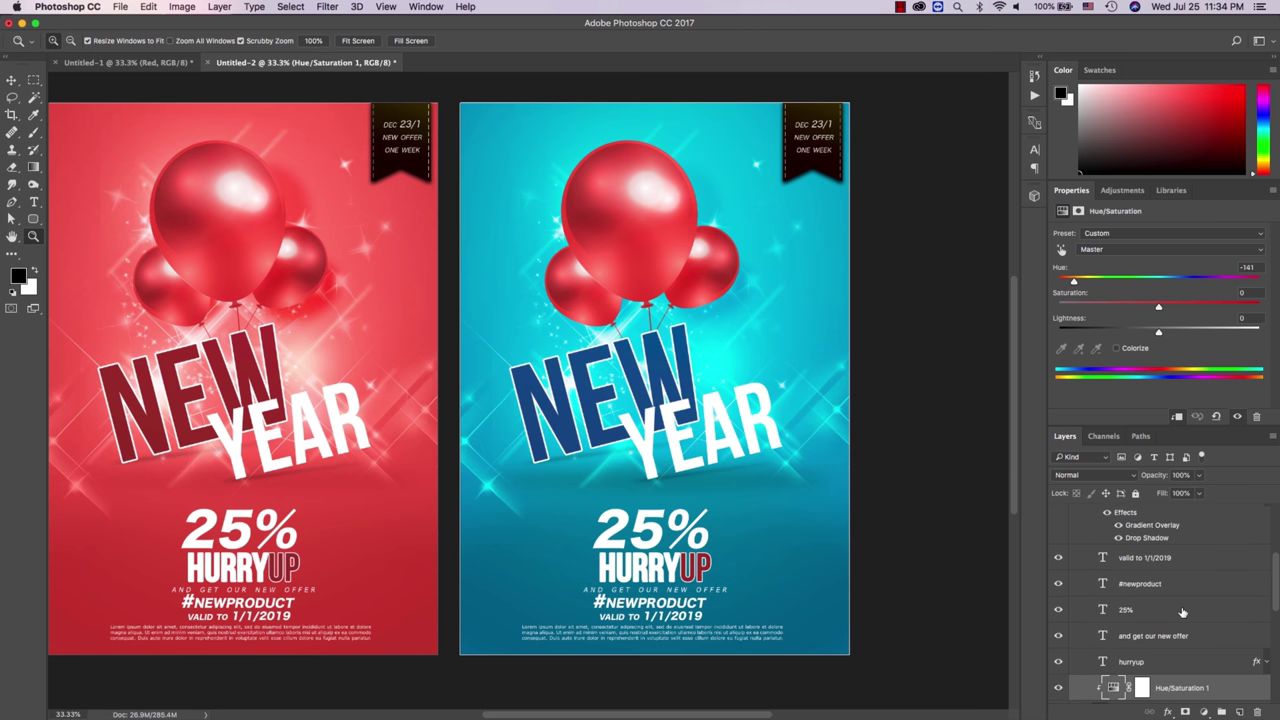
pyautogui.scroll(3, 1183, 612)
pyautogui.scroll(-10, 1183, 612)
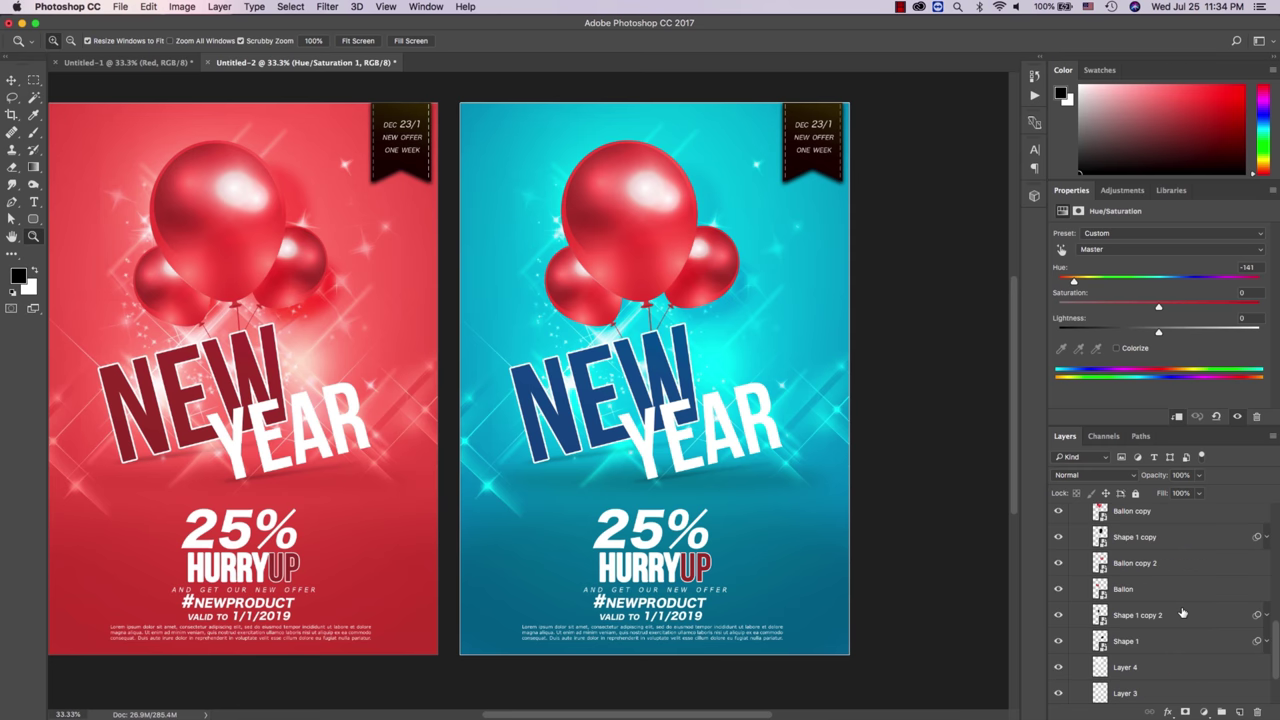
# Step: Add a Hue/Saturation adjustment clipped to the Ballon layer, turning the small left balloon blue
pyautogui.click(1099, 590)
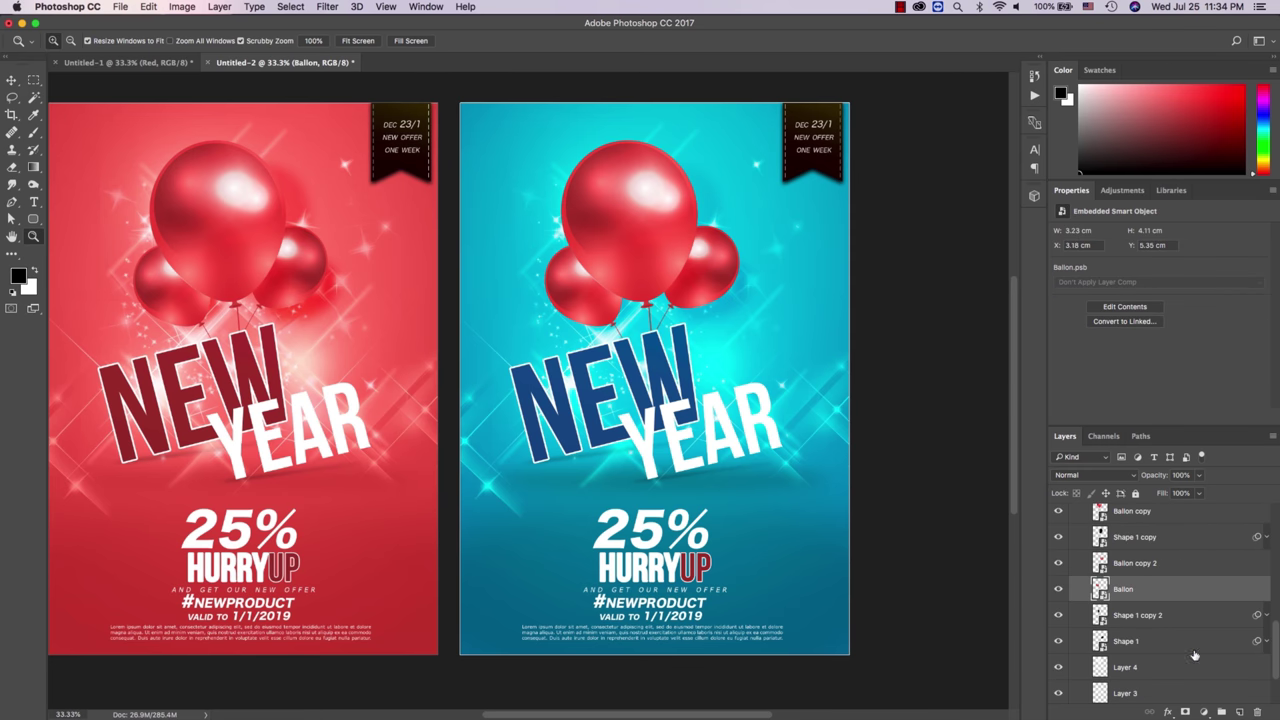
pyautogui.click(1204, 712)
pyautogui.click(1203, 566)
pyautogui.click(1177, 416)
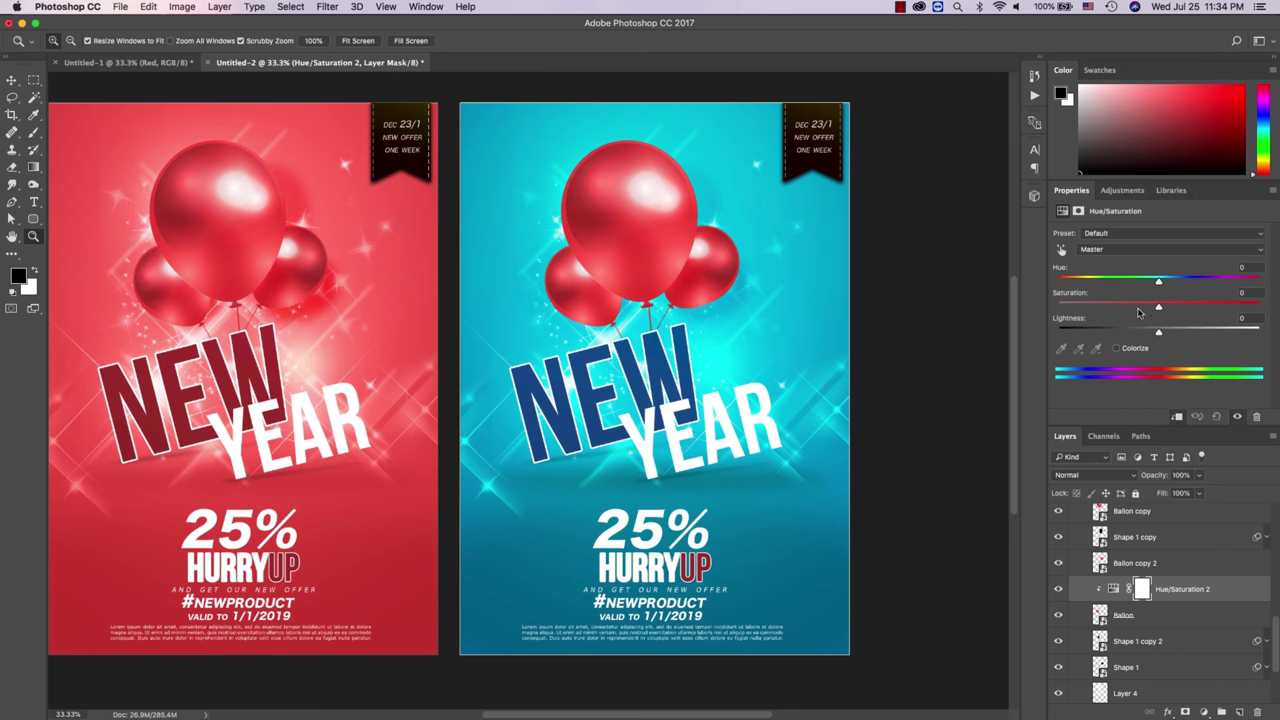
pyautogui.moveTo(1161, 284)
pyautogui.mouseDown()
pyautogui.moveTo(1195, 285)
pyautogui.moveTo(1071, 283)
pyautogui.mouseUp()
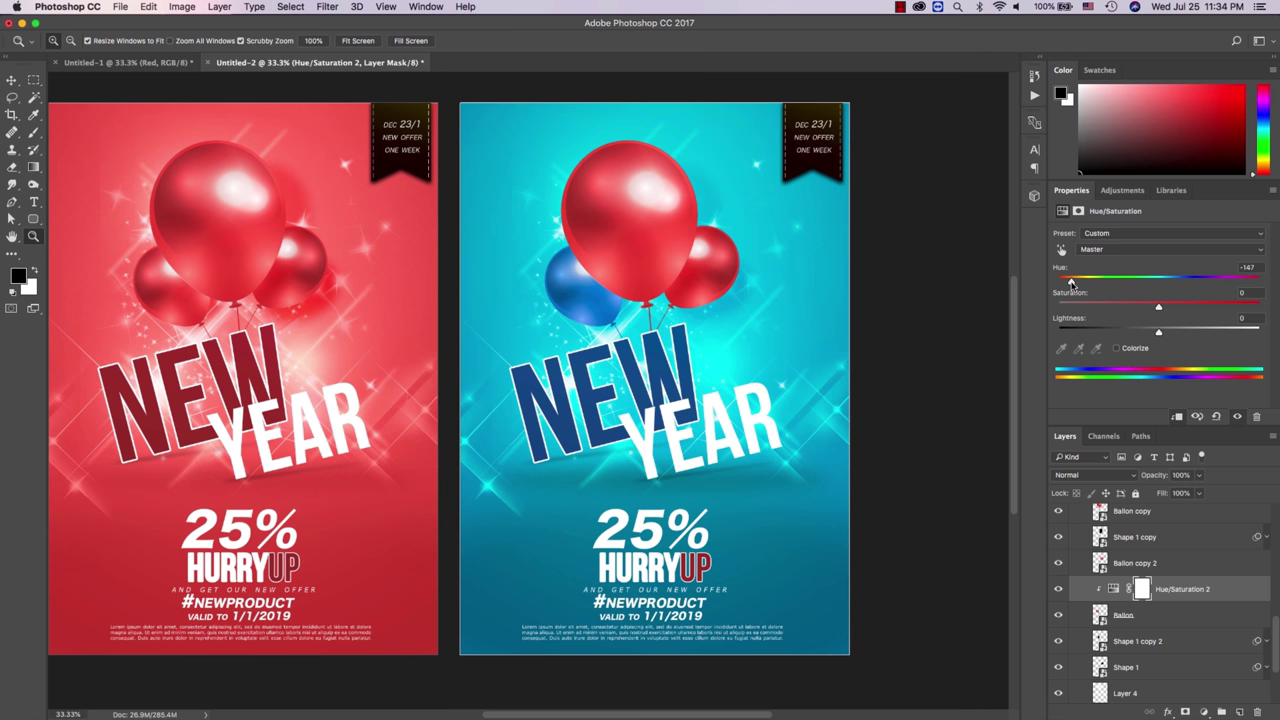
# Step: Duplicate the balloon's hue adjustment and clip the copy above Ballon copy 2
pyautogui.rightClick(1206, 589)
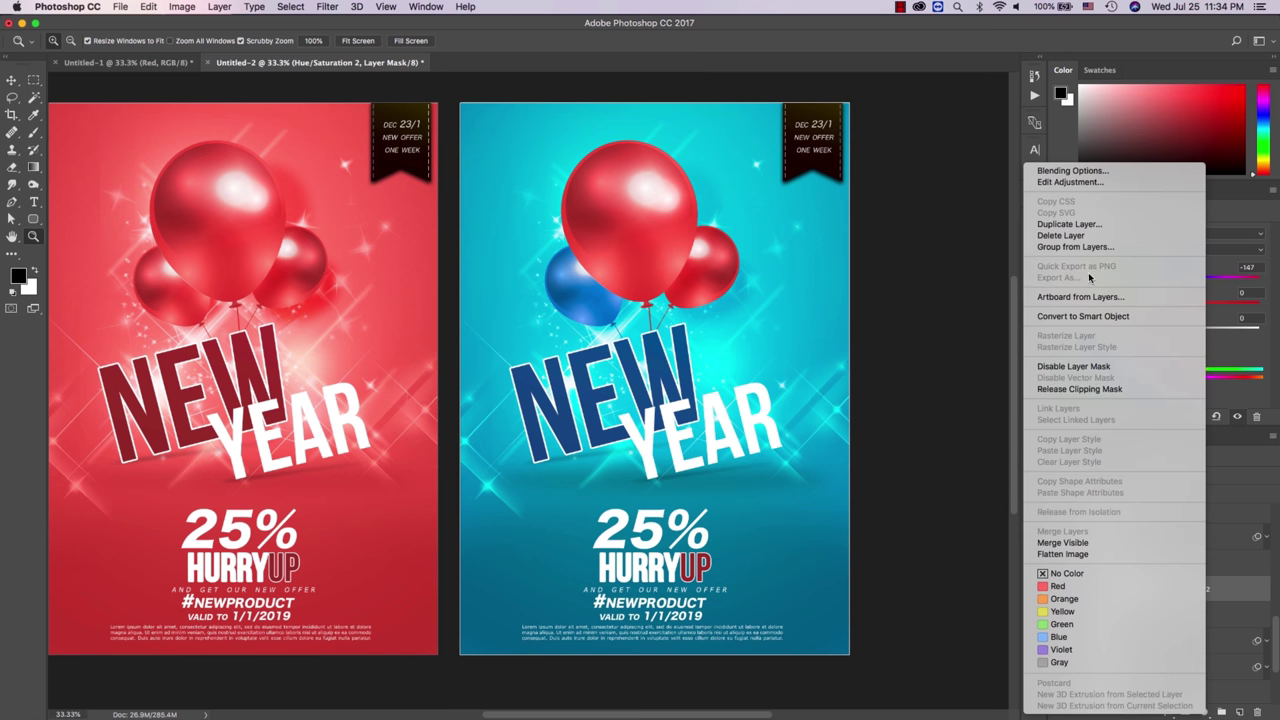
pyautogui.click(1100, 230)
pyautogui.press('Return')
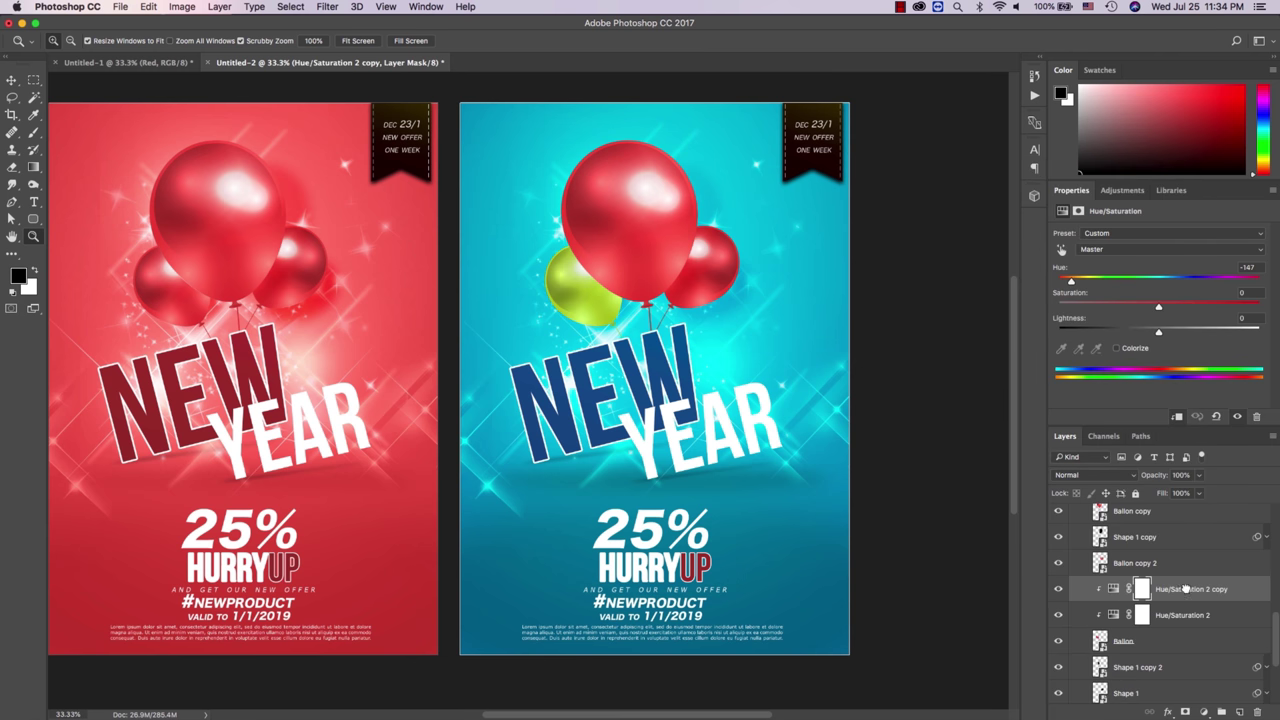
pyautogui.moveTo(1216, 599); pyautogui.dragTo(1185, 565)
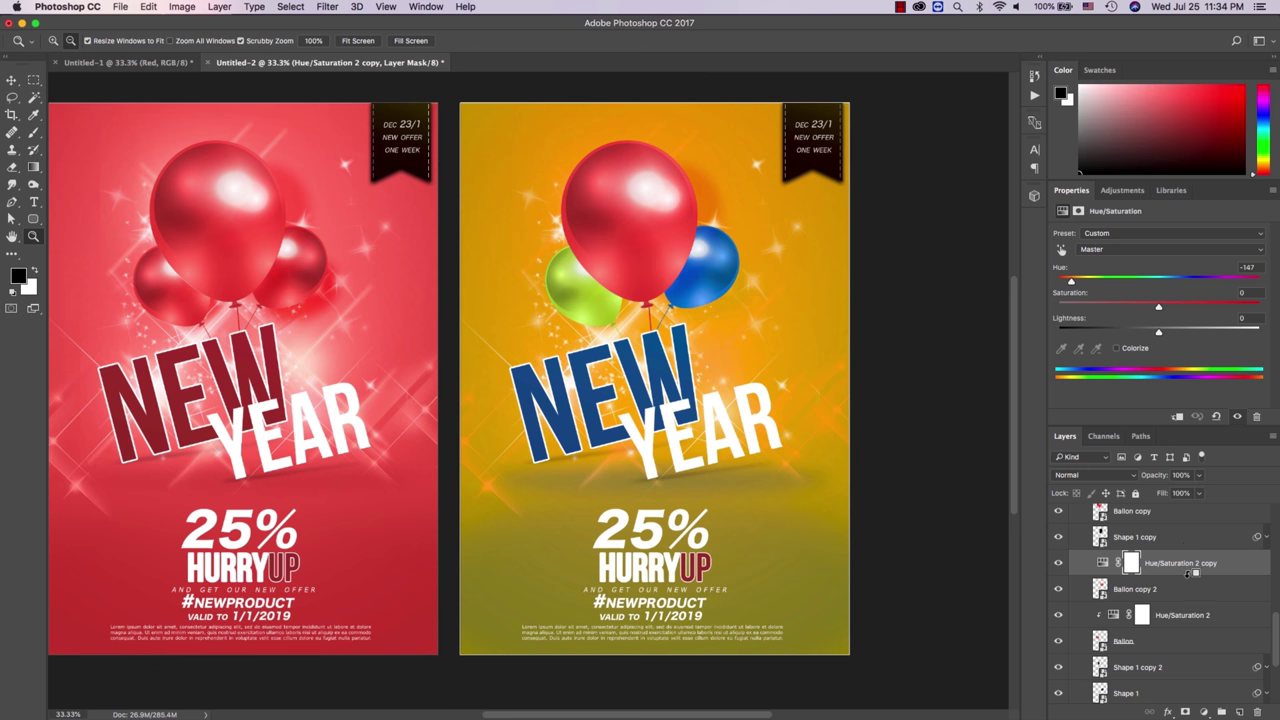
pyautogui.keyDown('alt'); pyautogui.click(1187, 576); pyautogui.keyUp('alt')
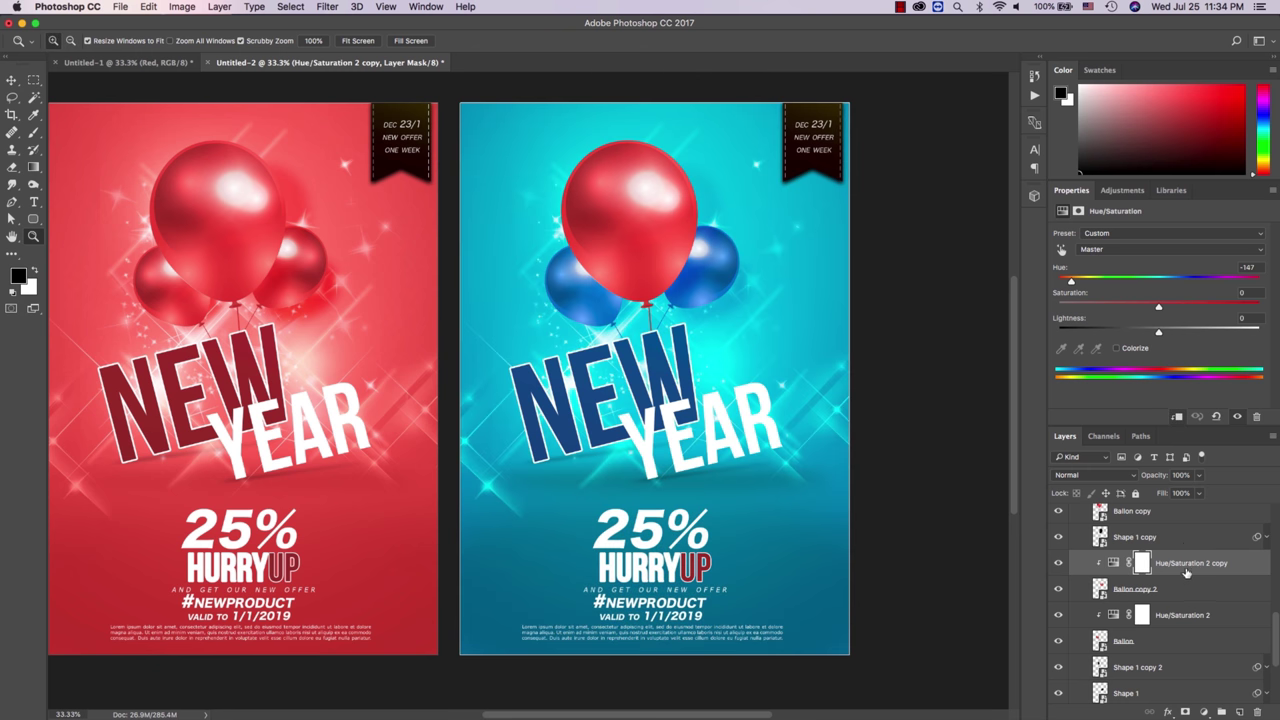
# Step: Duplicate the hue adjustment again and clip it to Ballon copy so all balloons are blue
pyautogui.rightClick(1178, 560)
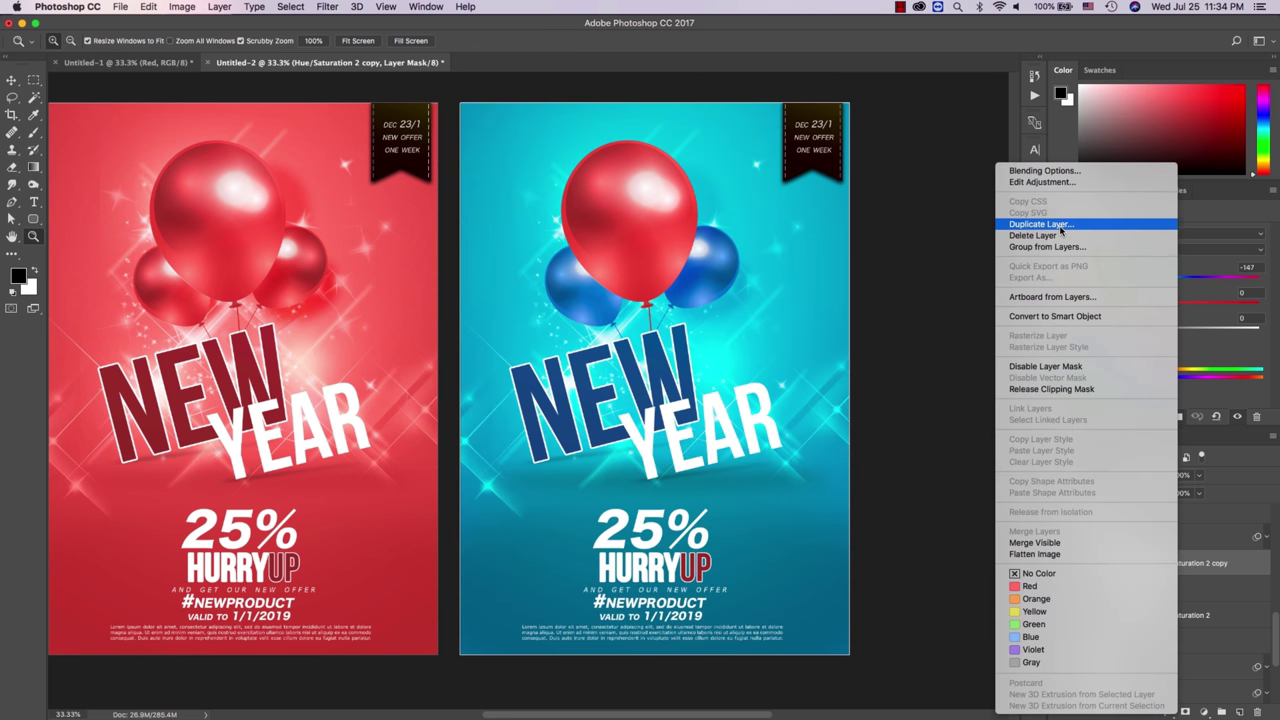
pyautogui.click(1060, 230)
pyautogui.press('Return')
pyautogui.scroll(2, 1166, 568)
pyautogui.moveTo(1176, 603); pyautogui.dragTo(1180, 562)
pyautogui.keyDown('alt'); pyautogui.click(1186, 563); pyautogui.keyUp('alt')
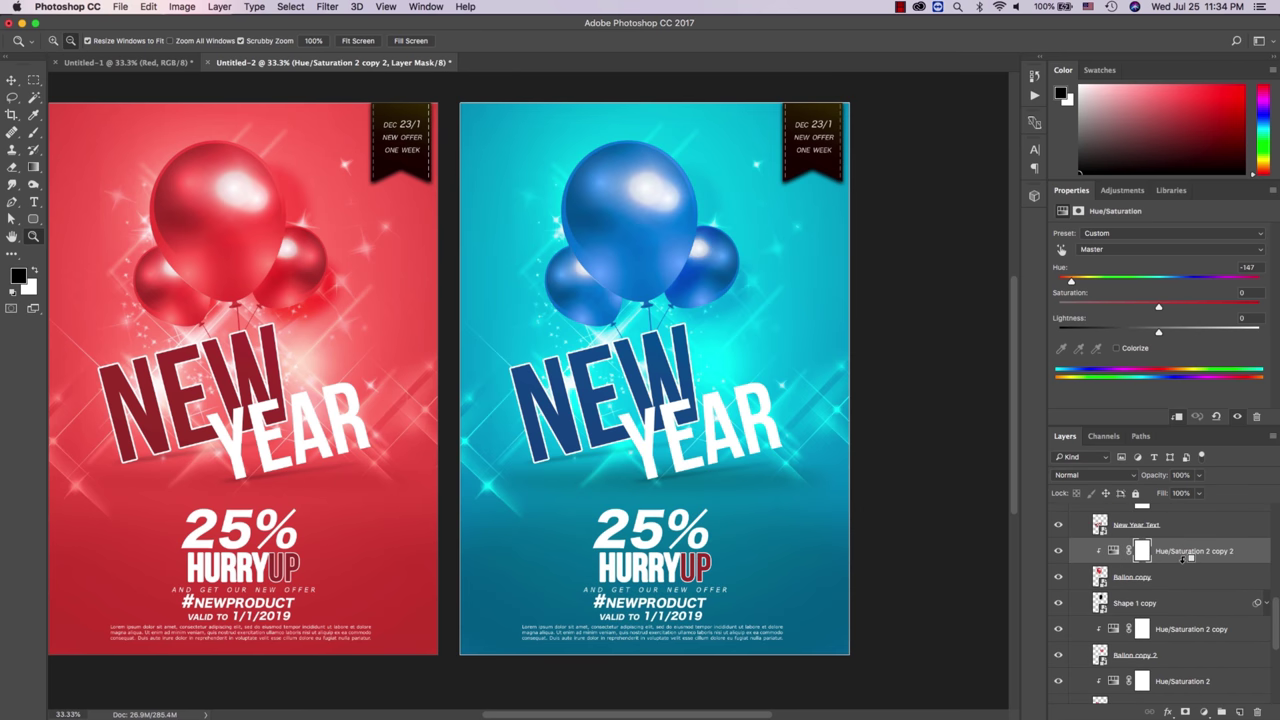
pyautogui.keyDown('alt'); pyautogui.click(797, 385); pyautogui.keyUp('alt')
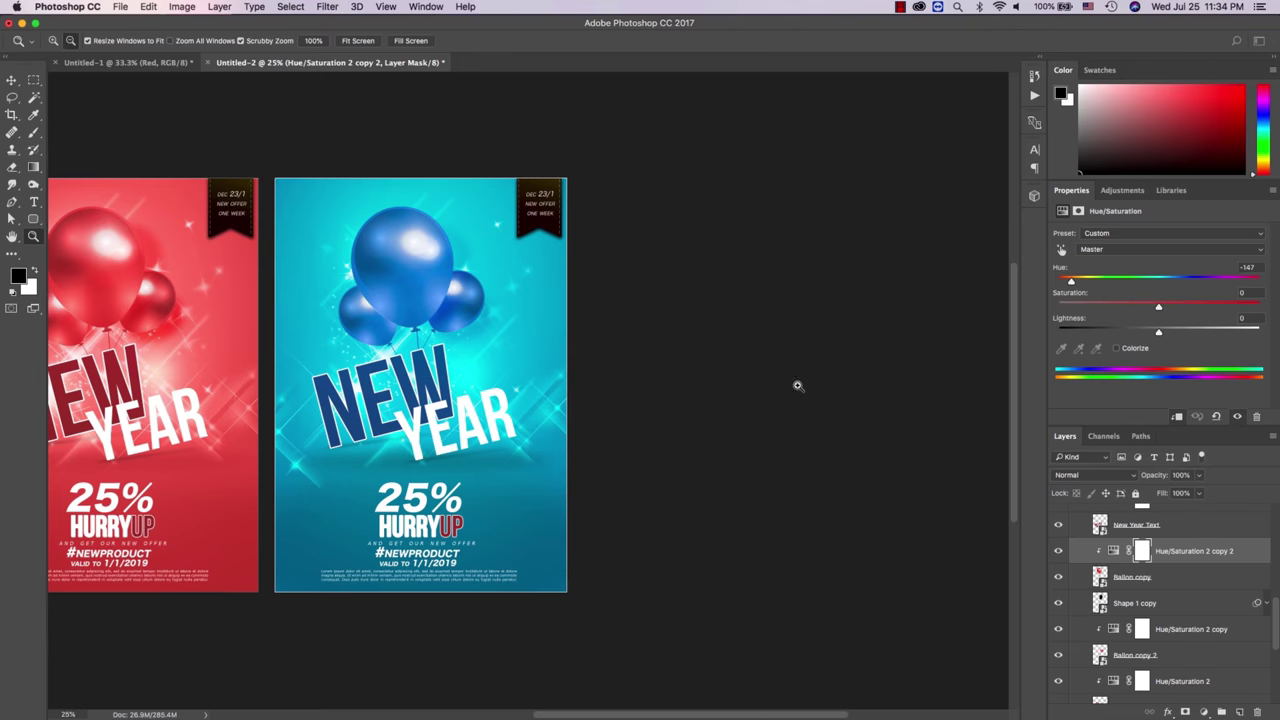
# Step: Select the letters UP in the blue flyer's HURRYUP text with the Type tool
pyautogui.click(466, 566)
pyautogui.scroll(-5, 1173, 560)
pyautogui.scroll(5, 1173, 548)
pyautogui.scroll(3, 1173, 548)
pyautogui.click(1080, 530)
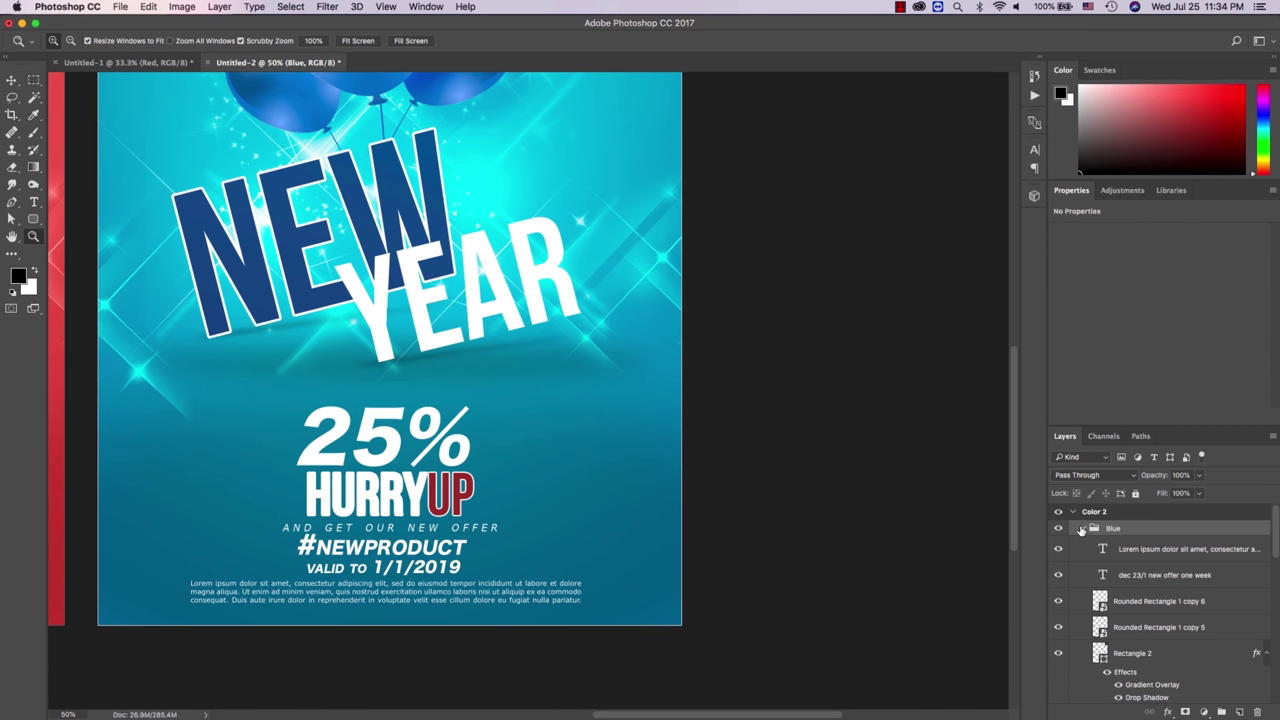
pyautogui.scroll(-2, 1114, 585)
pyautogui.scroll(-1, 1114, 585)
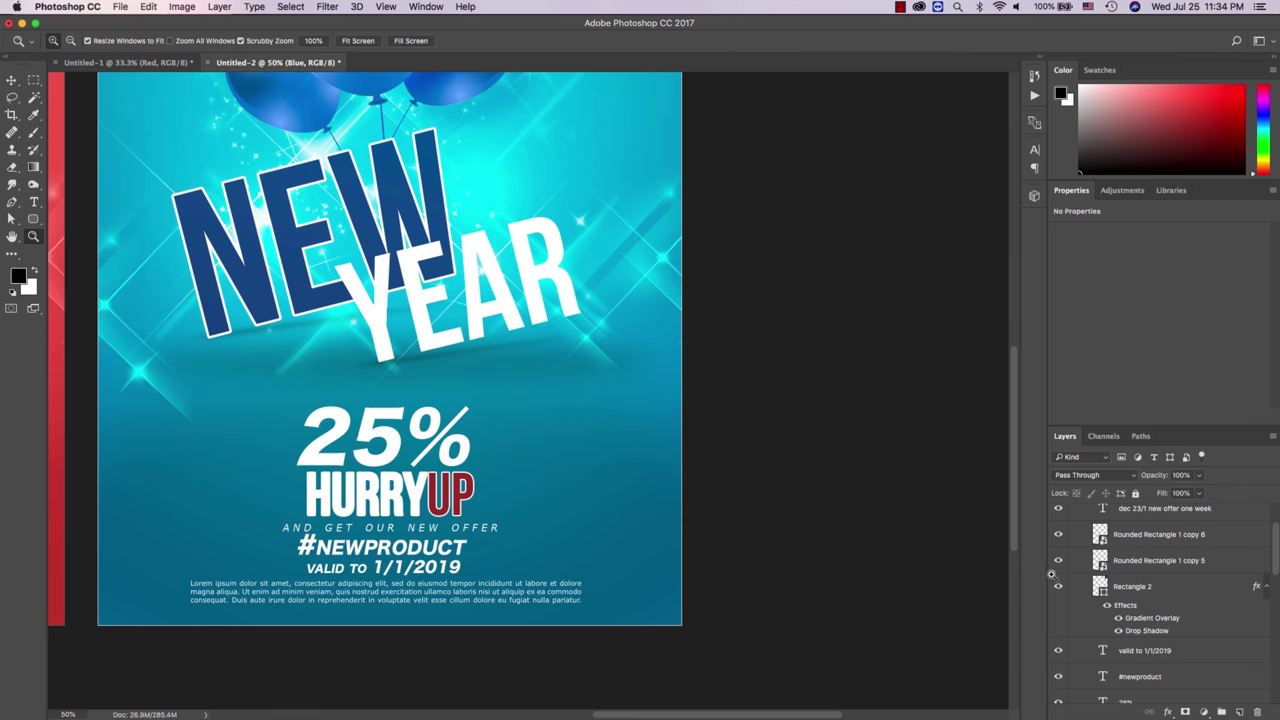
pyautogui.press('t')
pyautogui.click(455, 490)
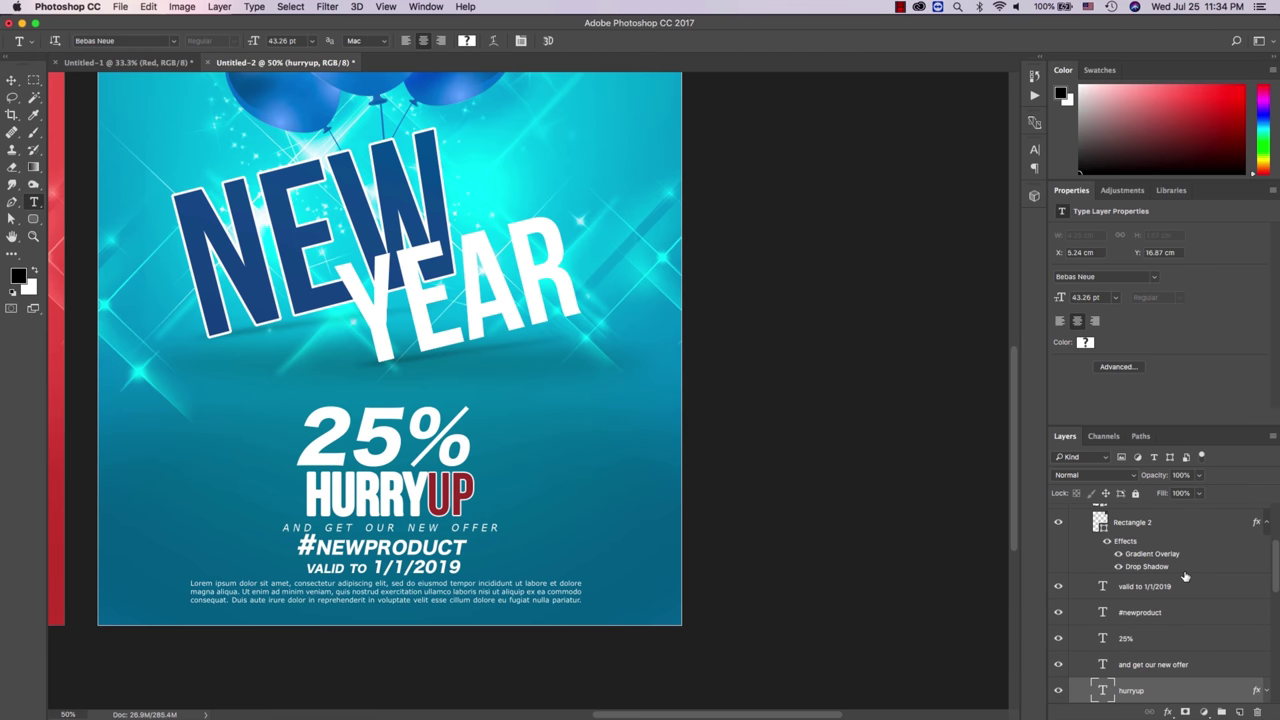
pyautogui.moveTo(430, 492); pyautogui.dragTo(478, 497)
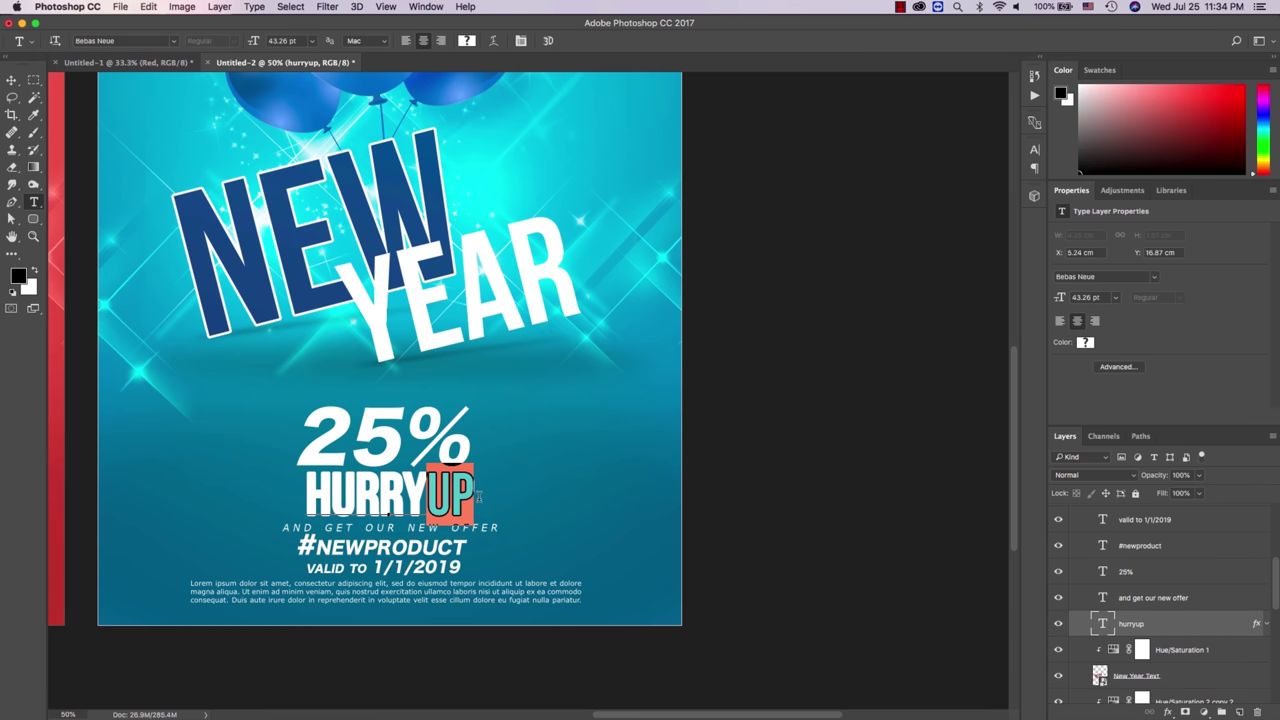
# Step: Colour UP with the dark blue #32538f sampled from the word NEW and commit
pyautogui.click(467, 41)
pyautogui.click(362, 198)
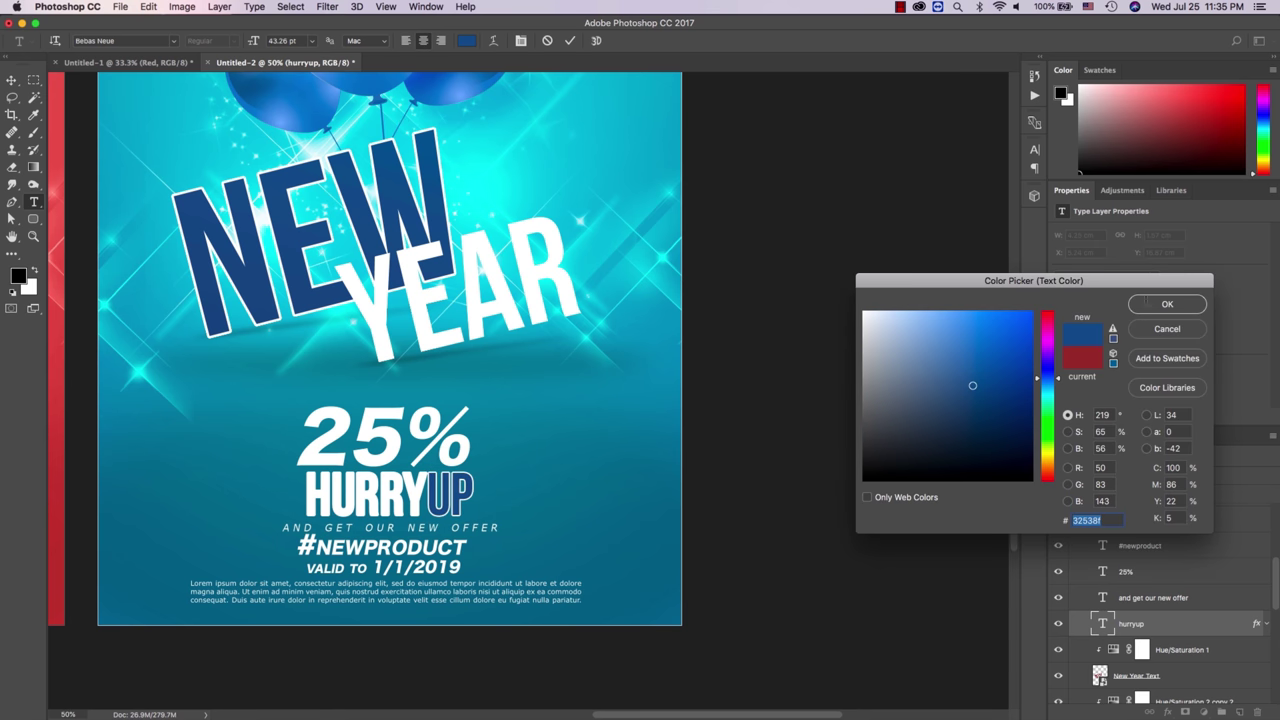
pyautogui.click(1148, 304)
pyautogui.click(11, 79)
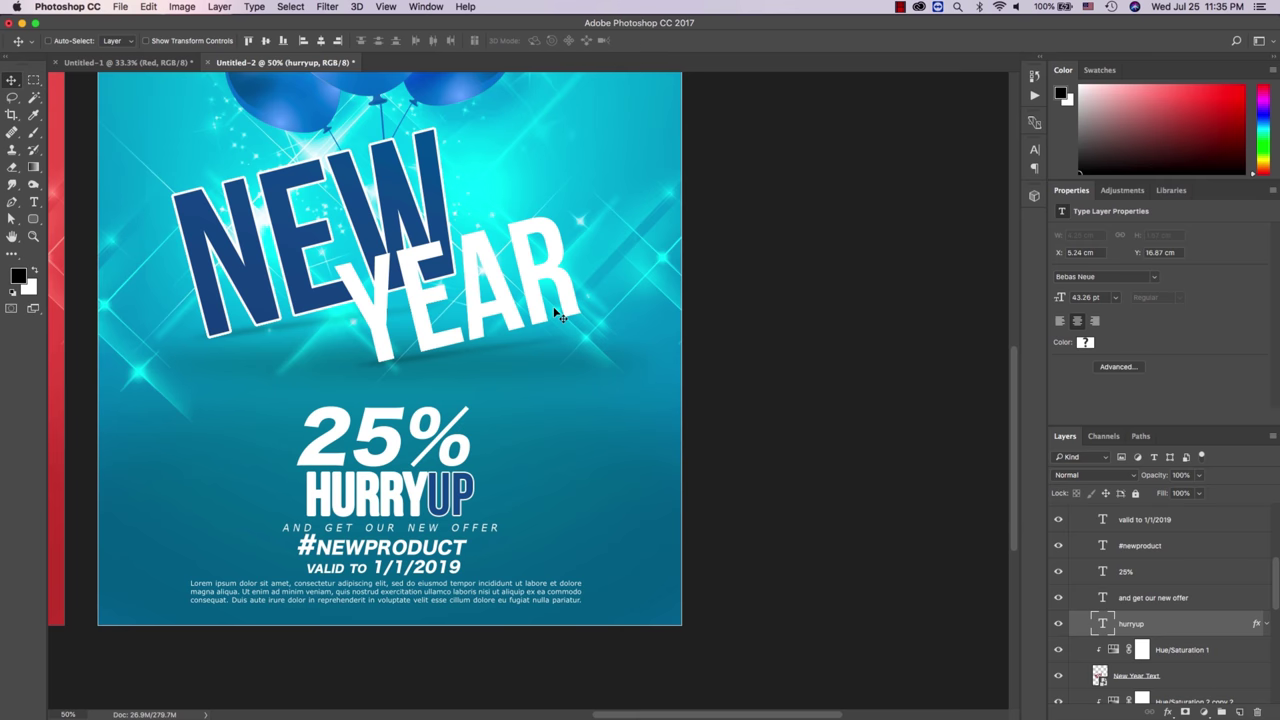
# Step: Collapse the Blue group and duplicate the Color 2 artboard
pyautogui.scroll(-3, 558, 315)
pyautogui.hscroll(-3, 558, 315)
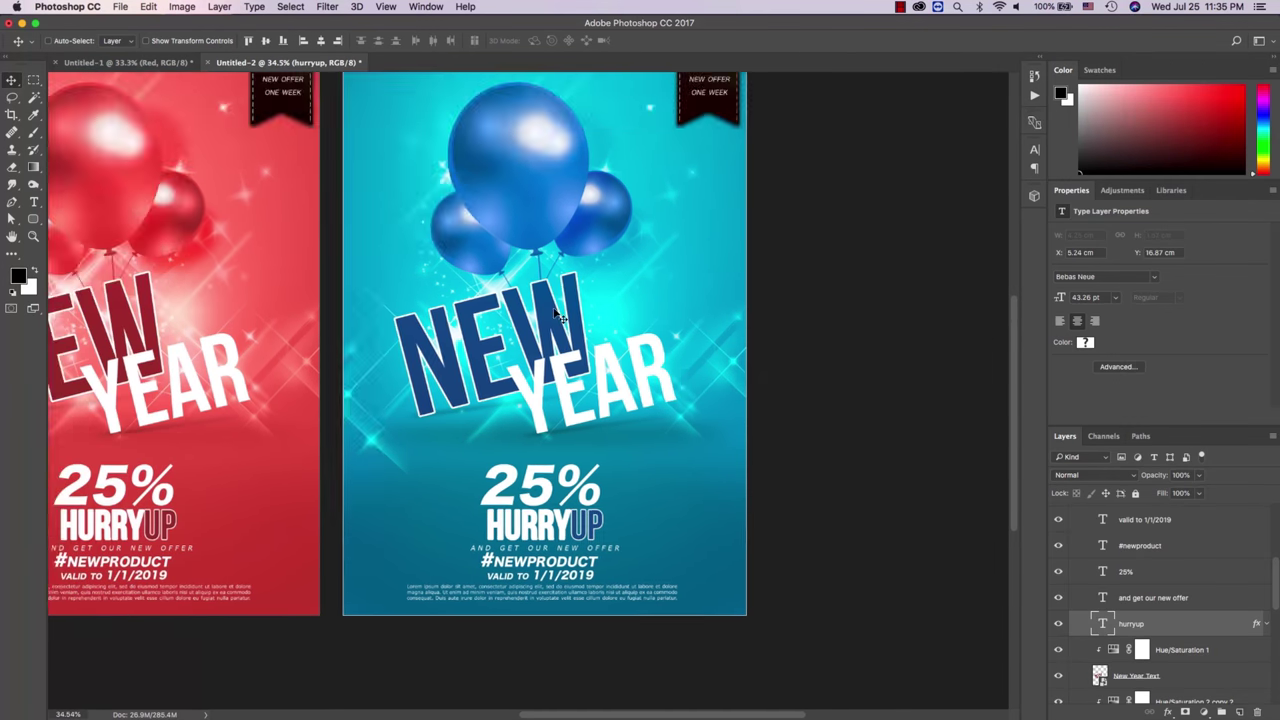
pyautogui.hscroll(2, 558, 315)
pyautogui.scroll(-1, 558, 315)
pyautogui.scroll(-1, 556, 324)
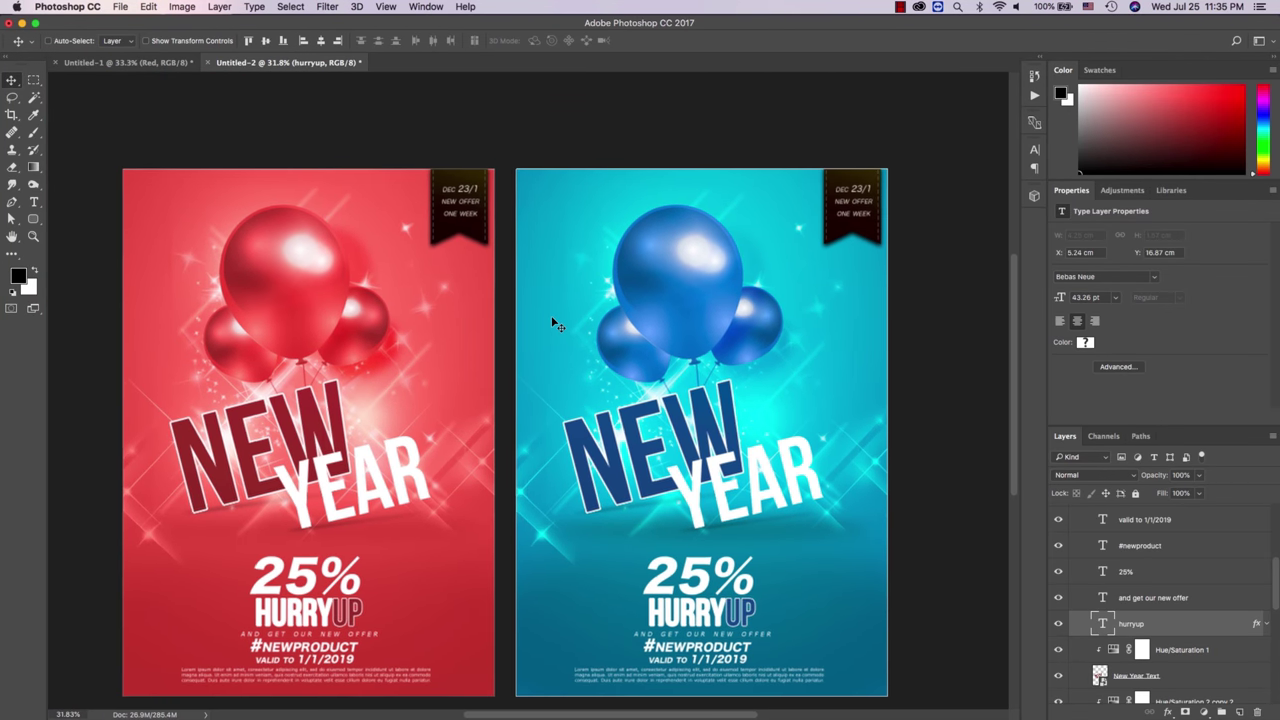
pyautogui.scroll(5, 1162, 560)
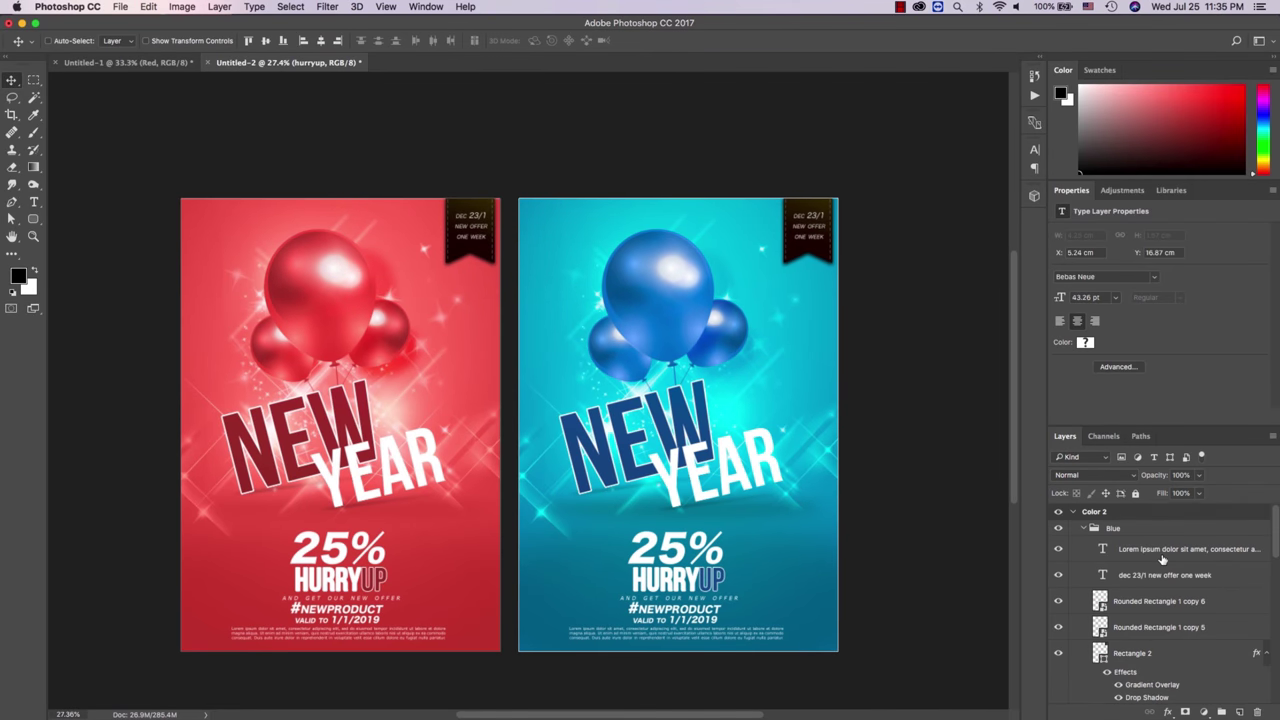
pyautogui.click(1083, 528)
pyautogui.click(1077, 514)
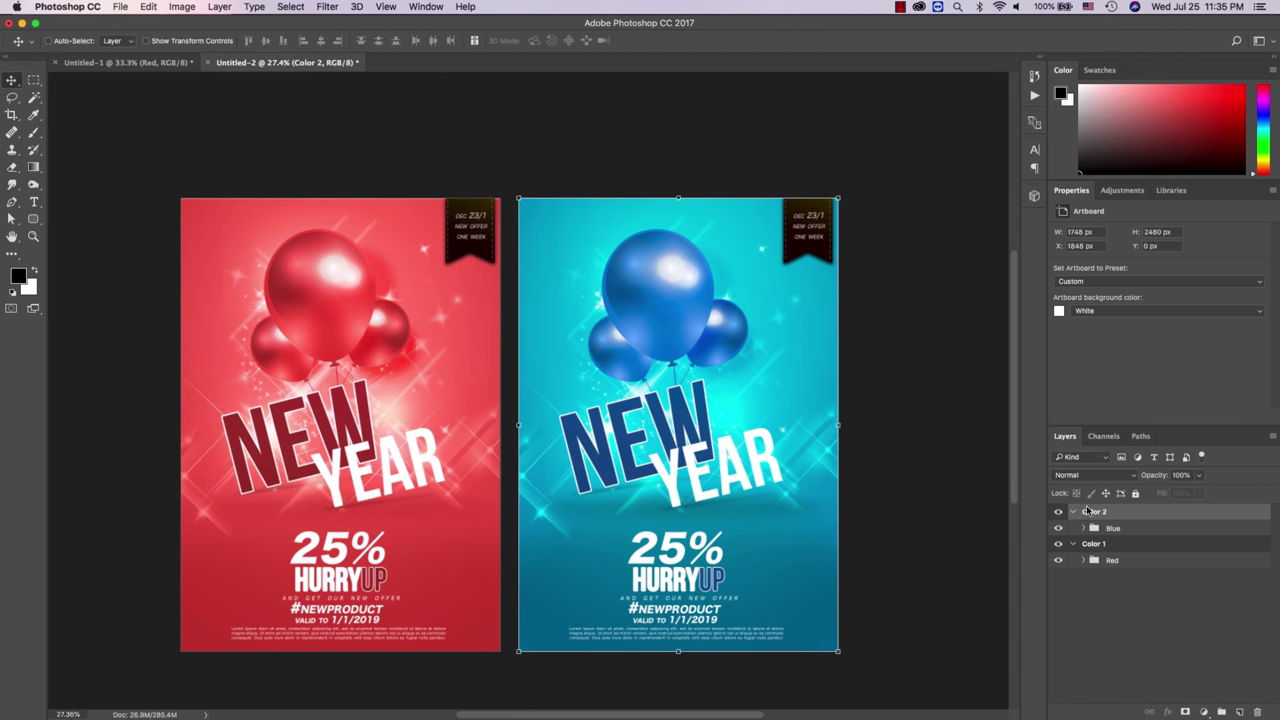
pyautogui.rightClick(1087, 511)
pyautogui.click(1118, 359)
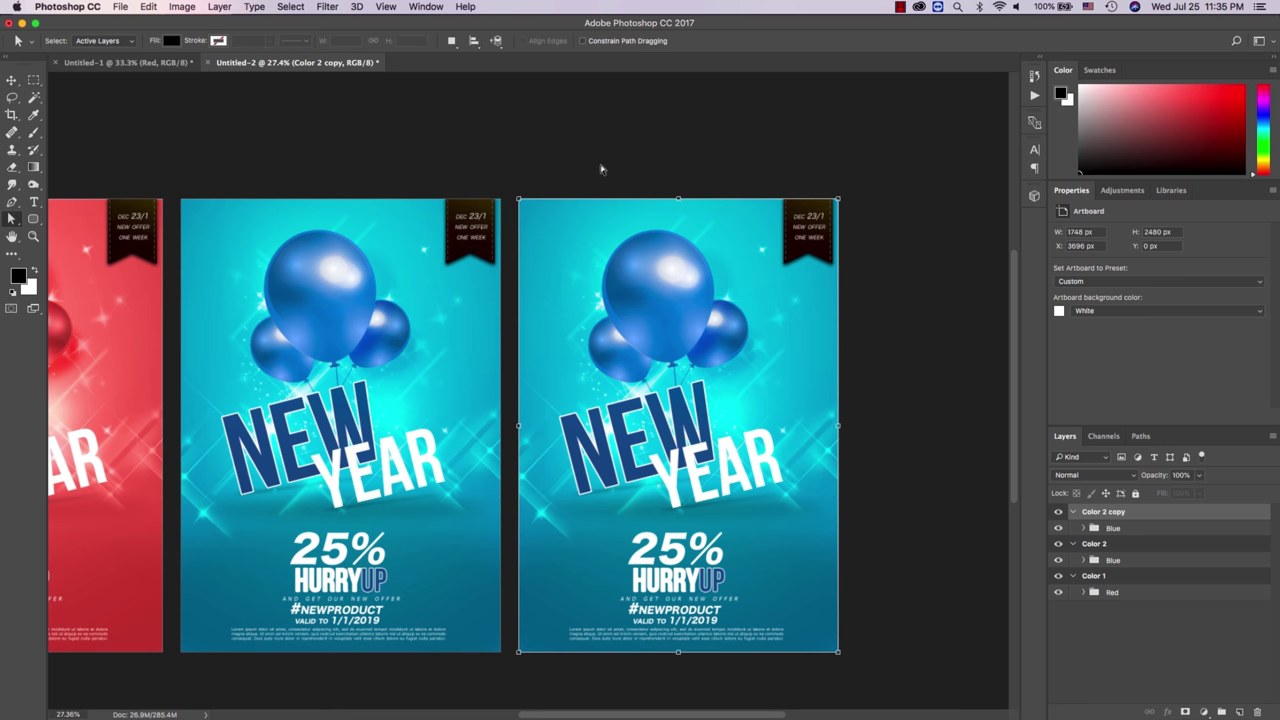
# Step: Name the new artboard Color 3 and rename its Blue group Dark
pyautogui.doubleClick(1109, 511)
pyautogui.write('Color 3')
pyautogui.press('Return')
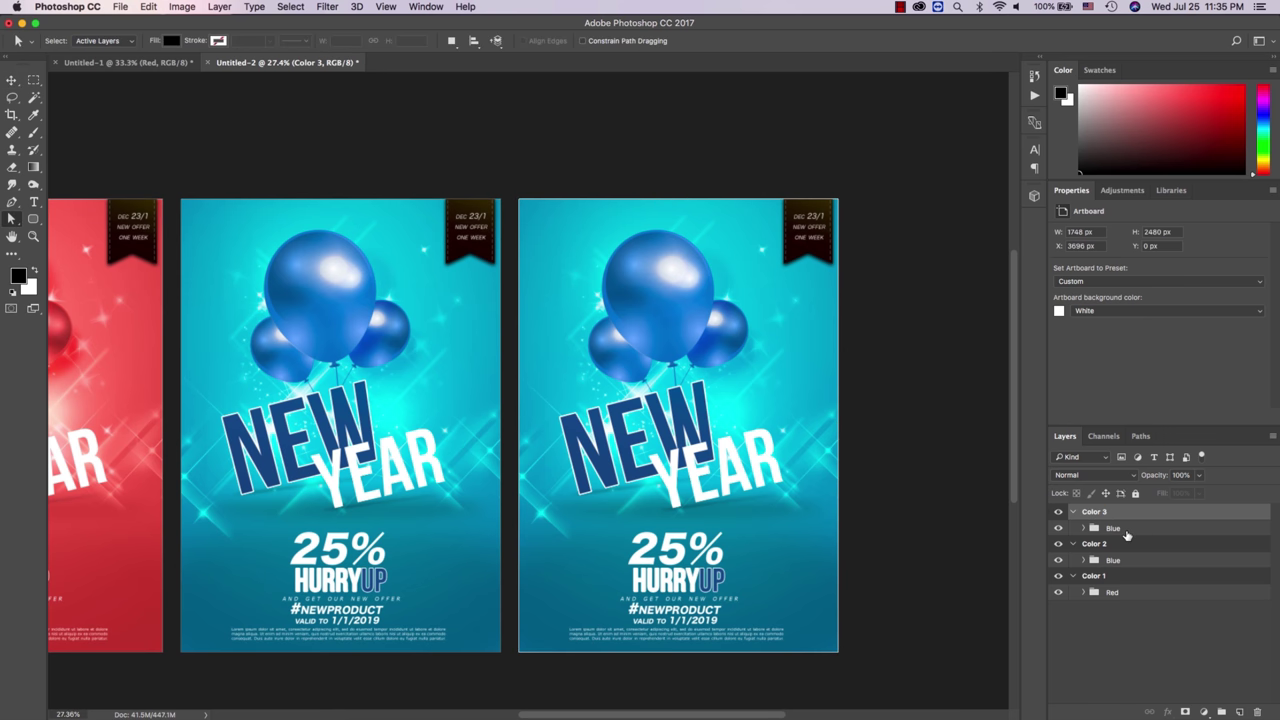
pyautogui.doubleClick(1124, 530)
pyautogui.write('Dark')
pyautogui.press('Return')
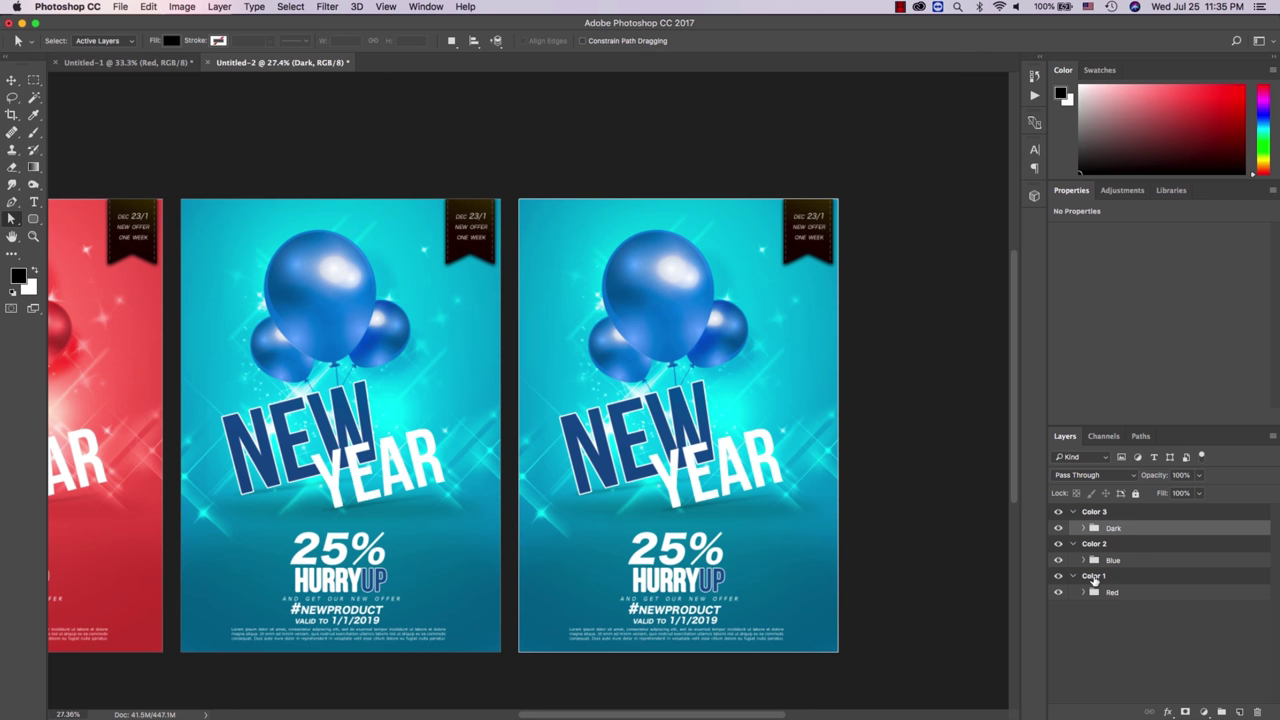
# Step: Give the artboards colour labels: Color 1 red, Color 2 orange, Color 3 yellow
pyautogui.click(1094, 580)
pyautogui.rightClick(1094, 580)
pyautogui.click(1105, 629)
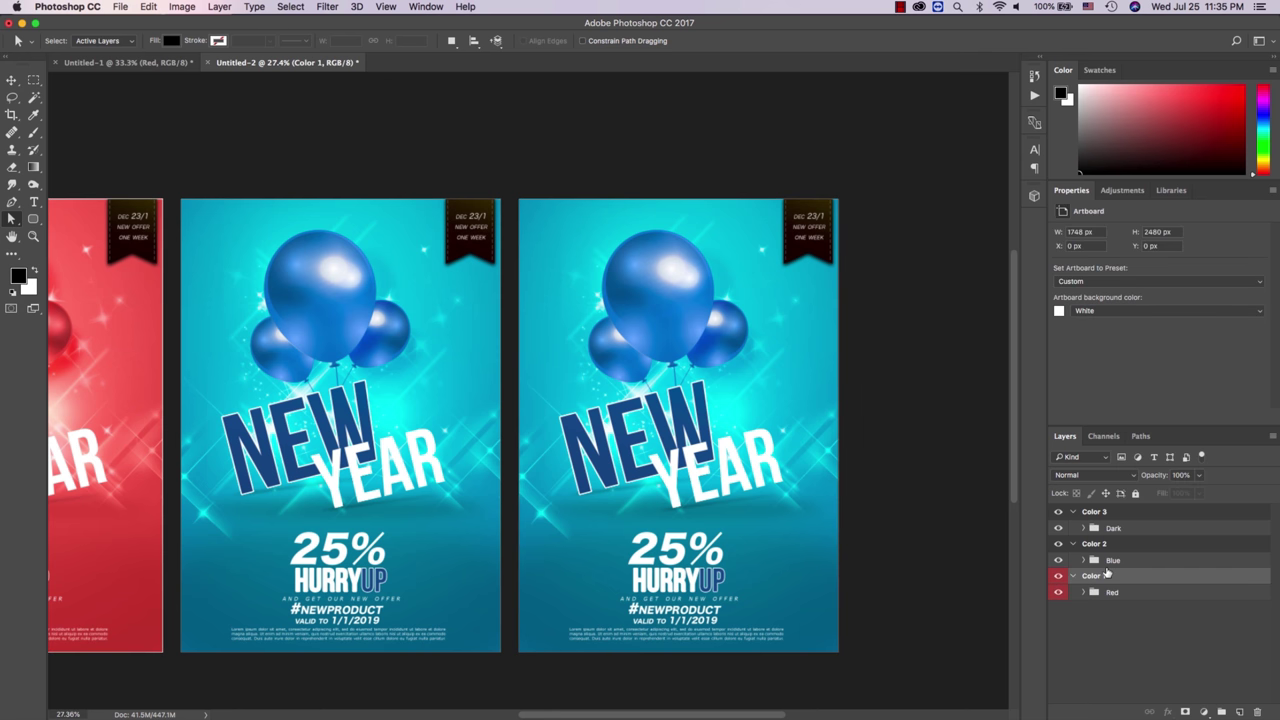
pyautogui.click(1094, 545)
pyautogui.rightClick(1094, 545)
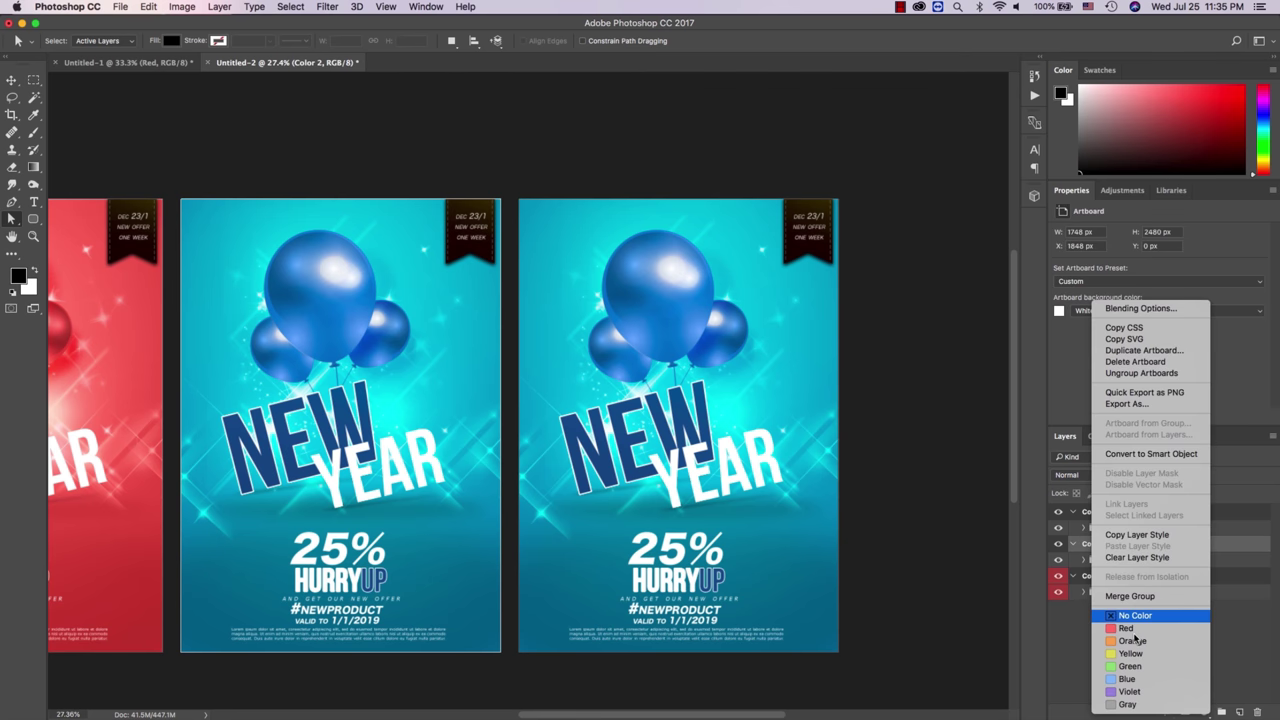
pyautogui.click(1132, 640)
pyautogui.click(1081, 513)
pyautogui.rightClick(1081, 513)
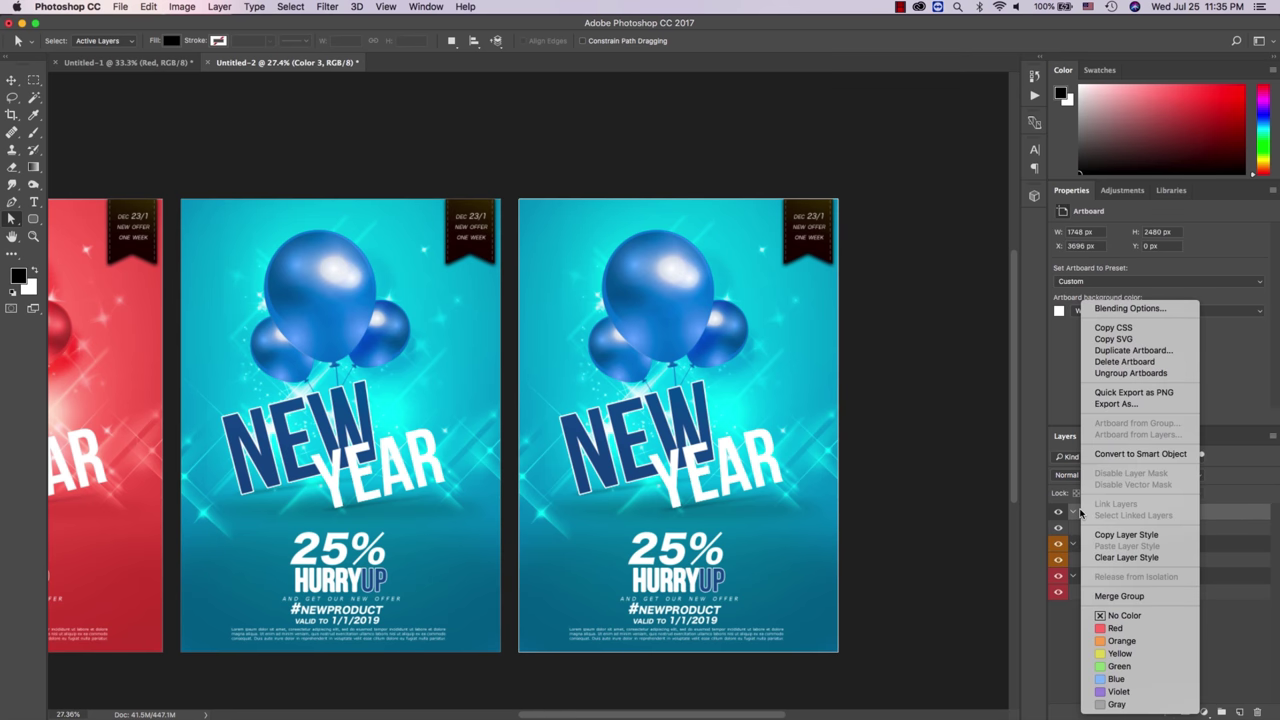
pyautogui.click(1110, 652)
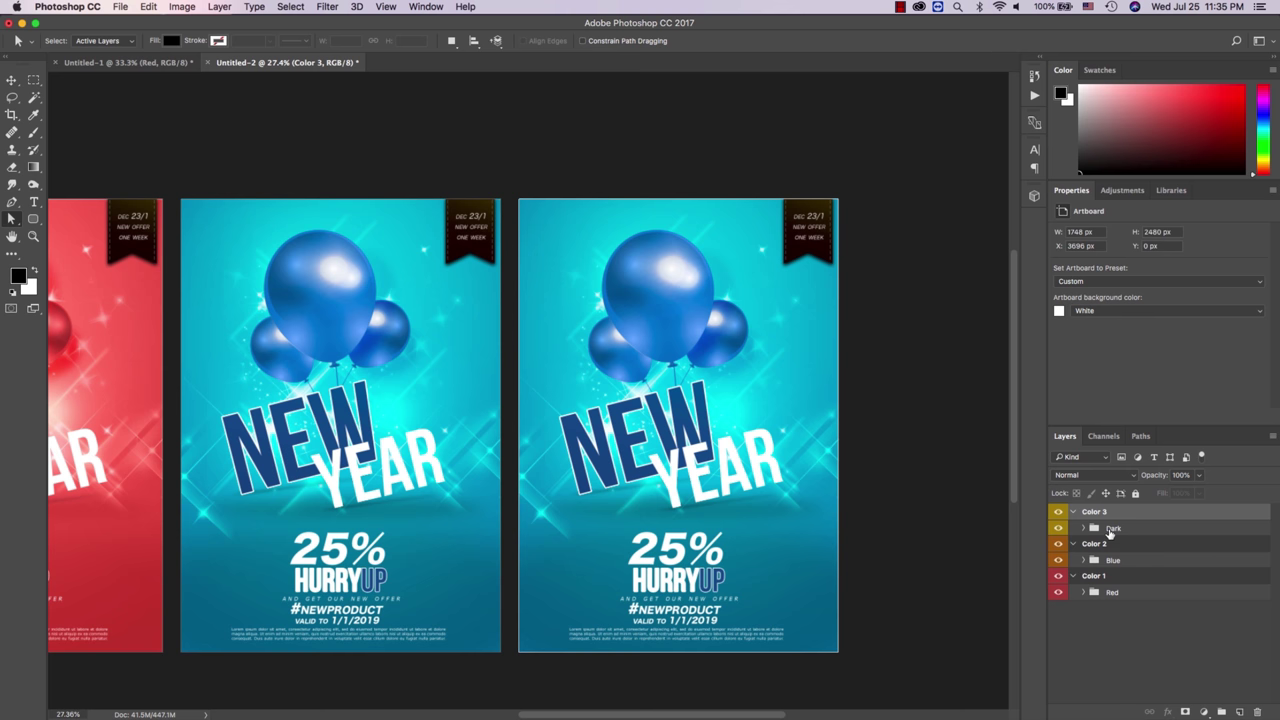
# Step: In the Dark group, try moving Hue/Saturation 2, undo it, and edit Rectangle 1's fill colour
pyautogui.click(1109, 533)
pyautogui.click(1084, 528)
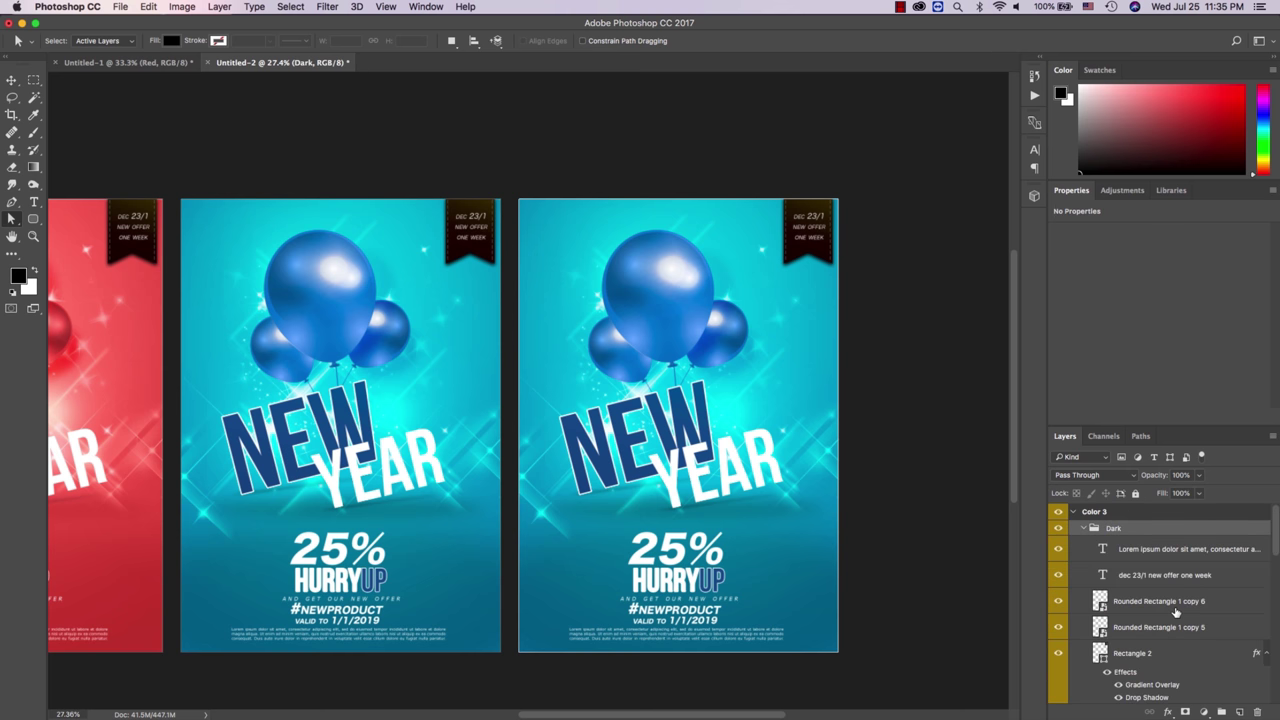
pyautogui.scroll(-3, 1176, 612)
pyautogui.moveTo(1176, 612); pyautogui.dragTo(1161, 570)
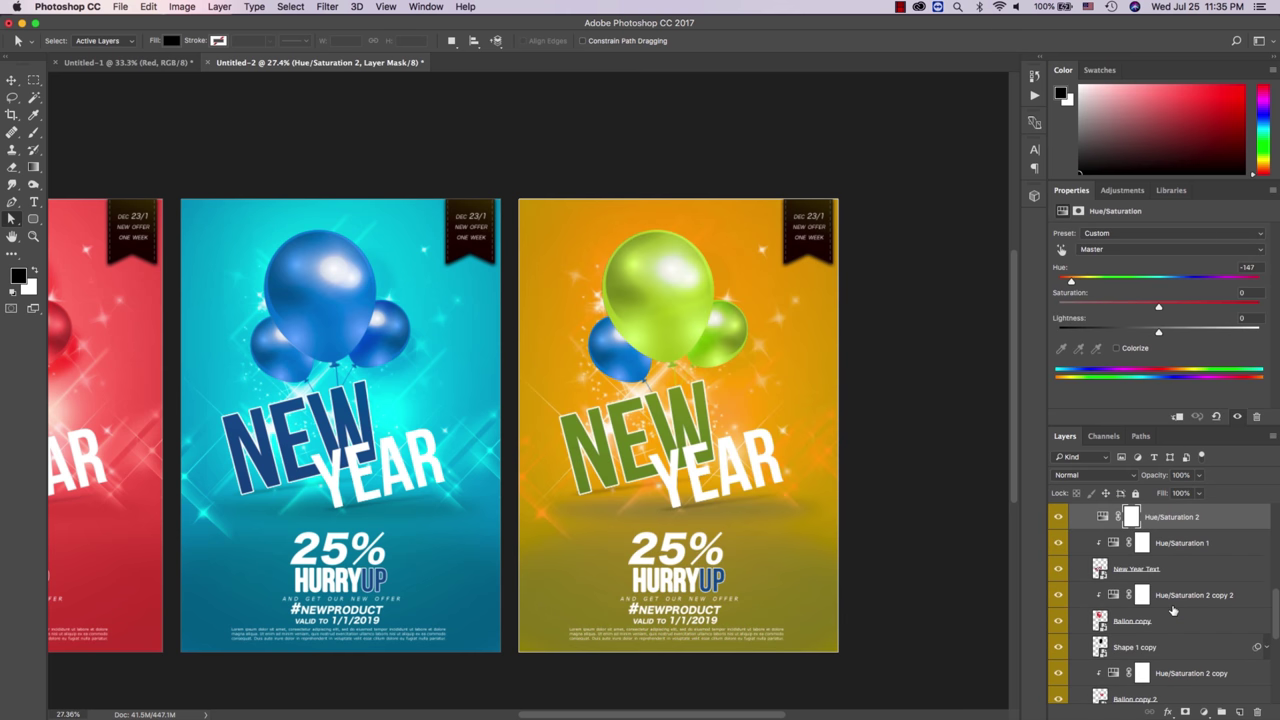
pyautogui.scroll(-5, 1173, 608)
pyautogui.hotkey('ctrl', 'z')
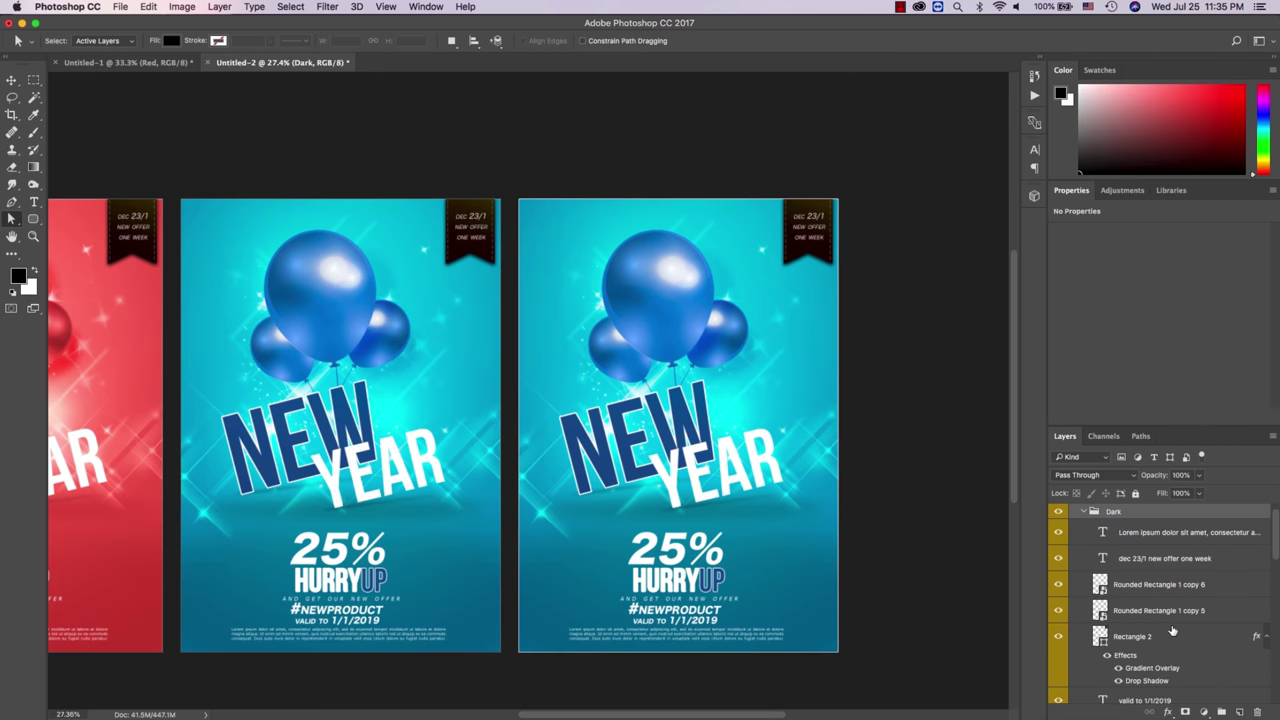
pyautogui.doubleClick(1103, 633)
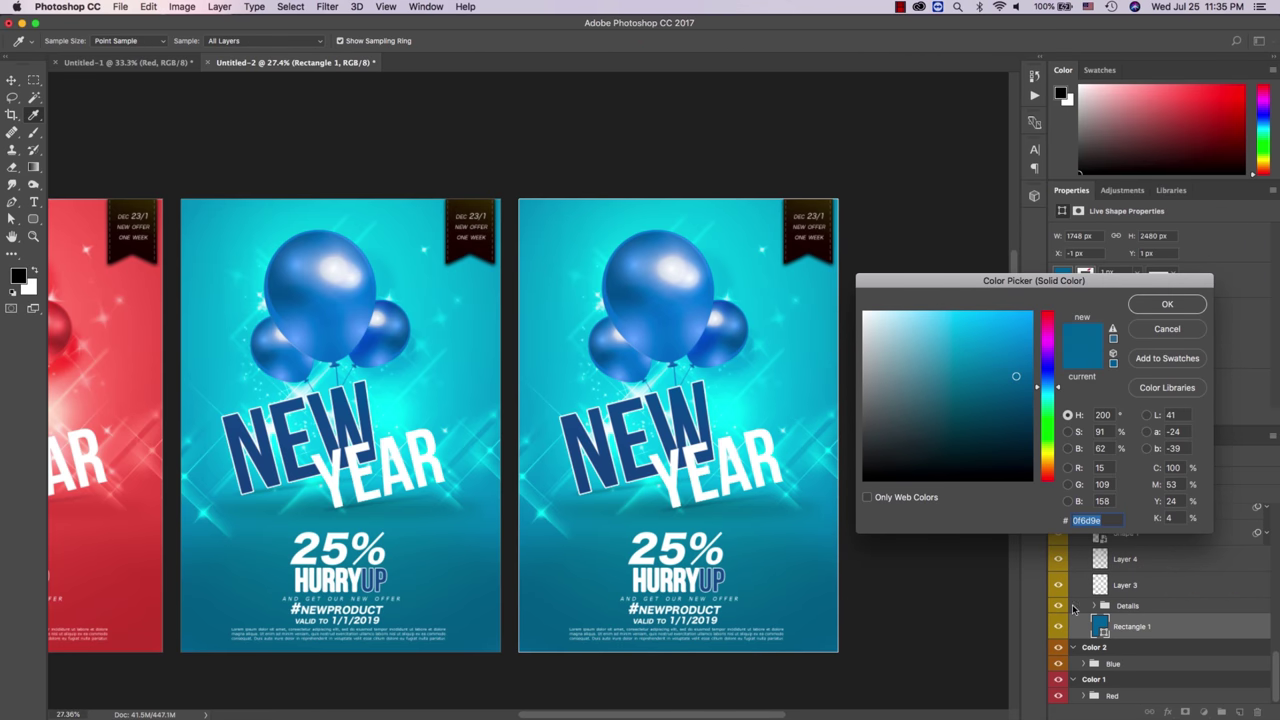
pyautogui.click(858, 442)
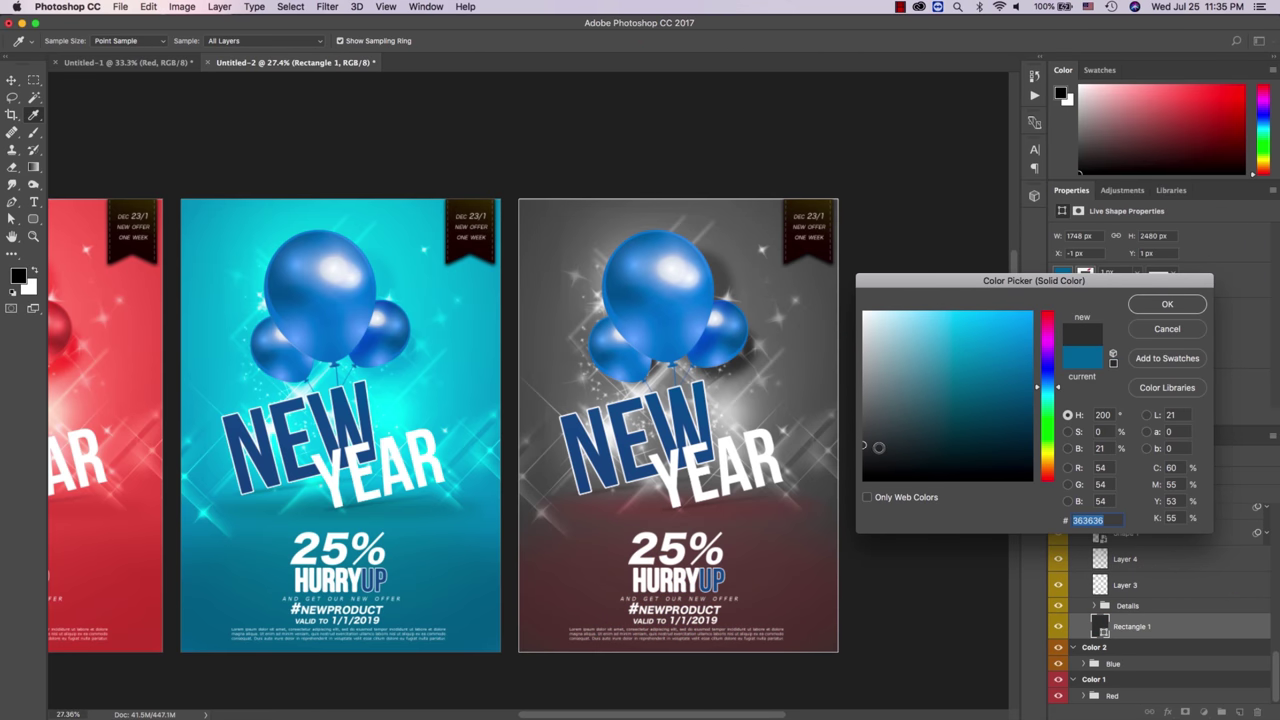
pyautogui.click(860, 452)
pyautogui.click(857, 456)
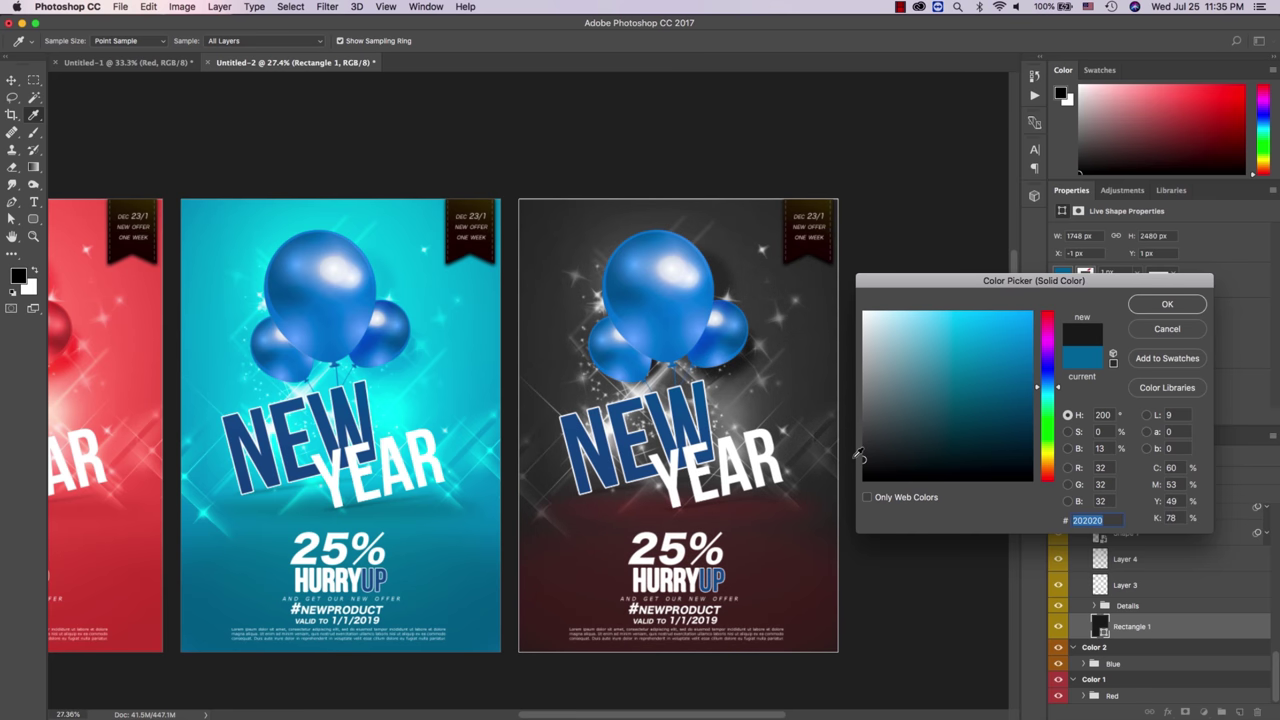
pyautogui.press('Return')
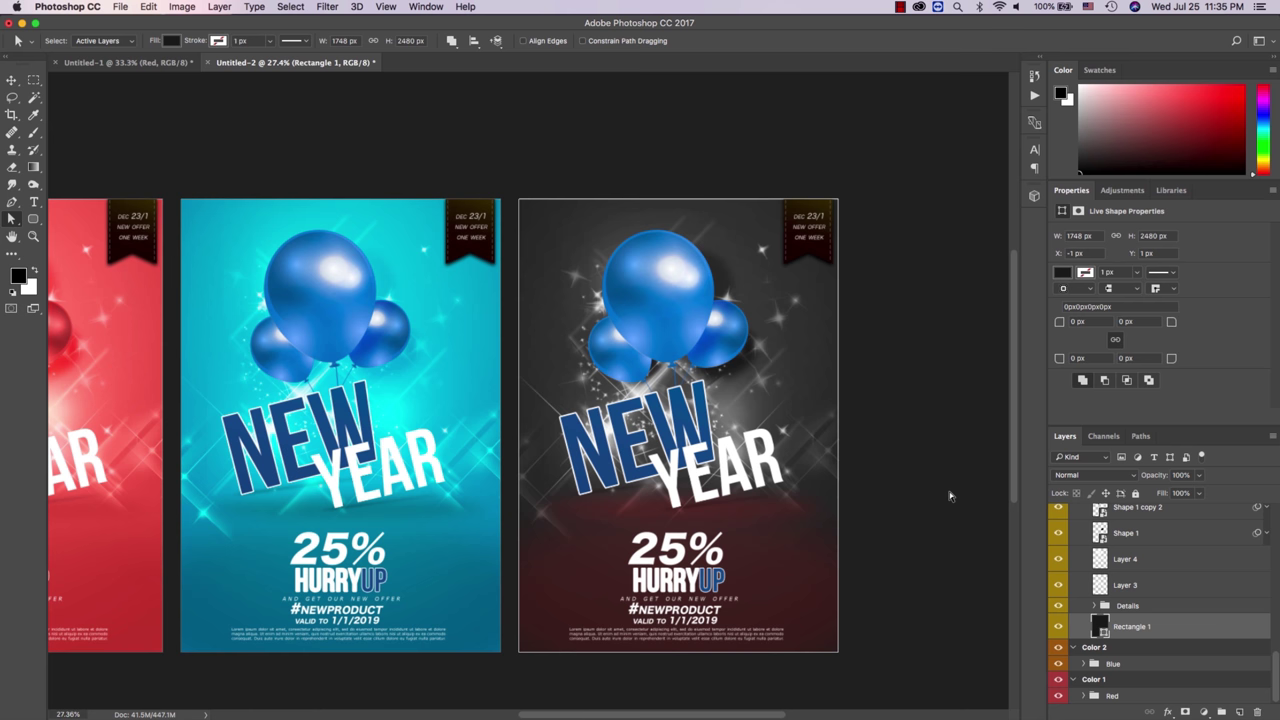
pyautogui.click(1059, 585)
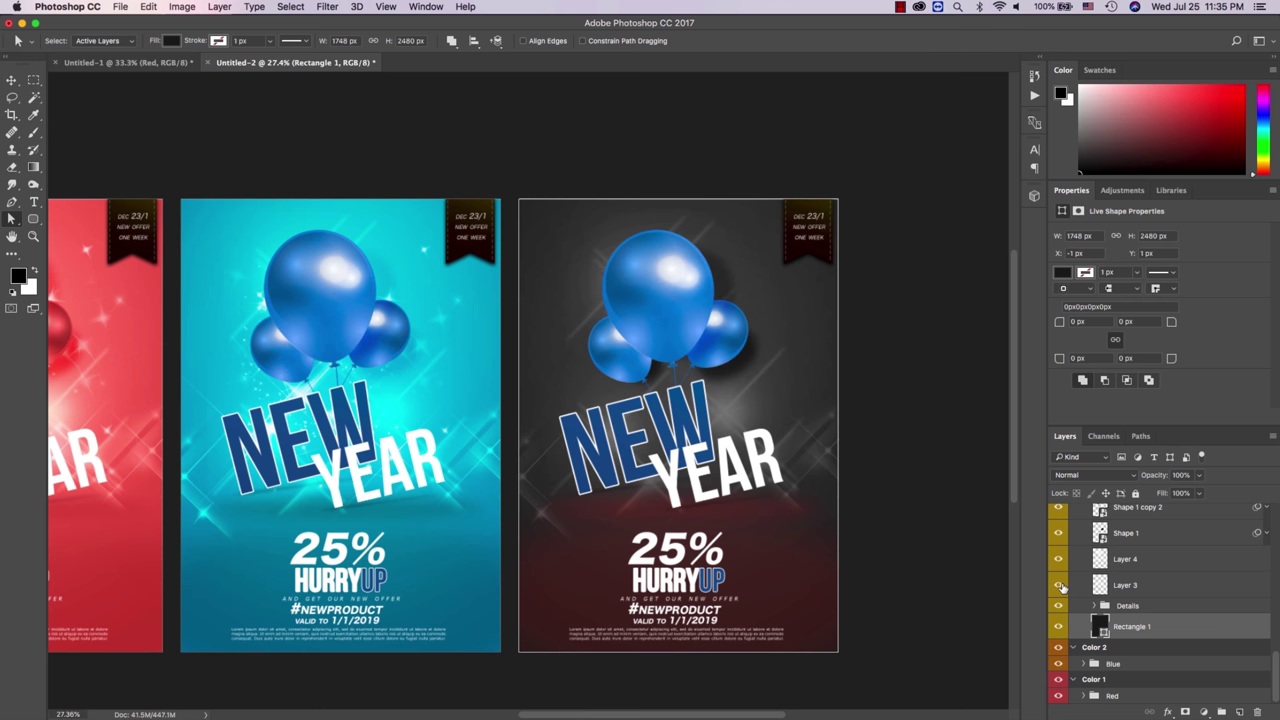
pyautogui.click(1059, 585)
pyautogui.scroll(3, 1112, 568)
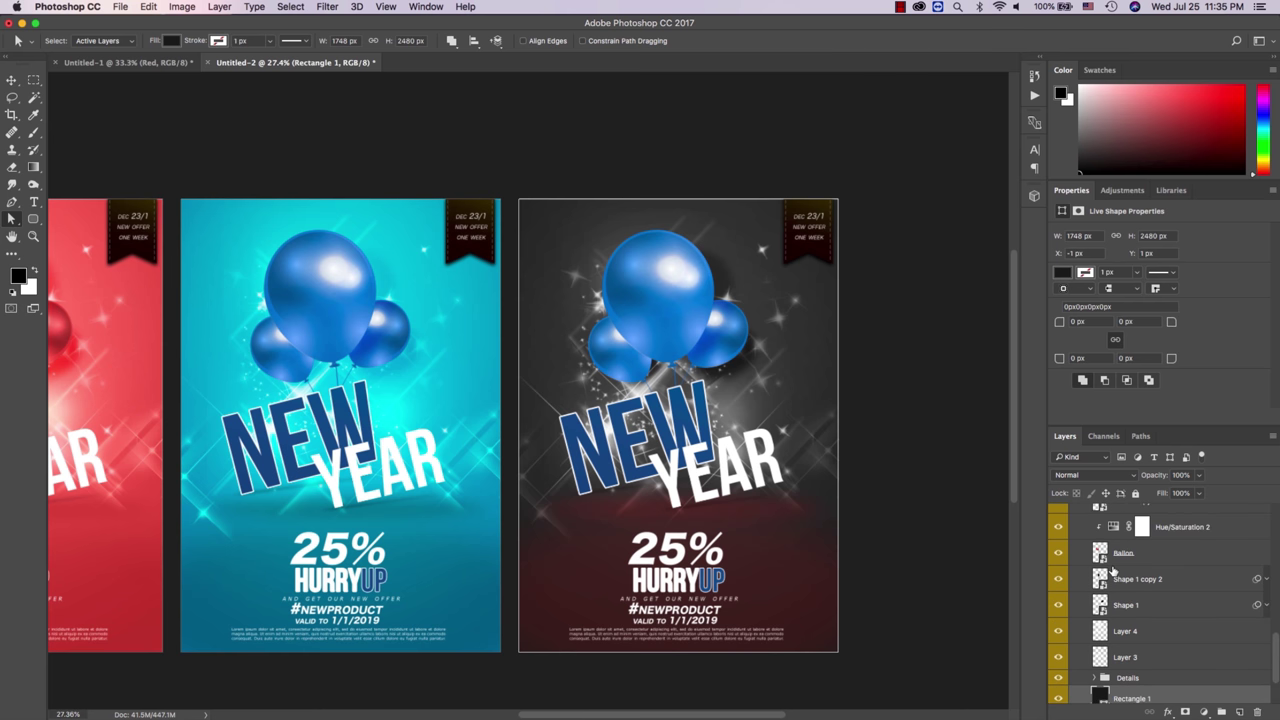
pyautogui.scroll(2, 1112, 570)
pyautogui.scroll(2, 1112, 570)
pyautogui.scroll(2, 1112, 572)
pyautogui.scroll(-1, 1113, 572)
pyautogui.scroll(-1, 1113, 570)
pyautogui.scroll(-2, 1113, 570)
pyautogui.scroll(-2, 1113, 570)
pyautogui.scroll(-2, 1113, 570)
pyautogui.scroll(-2, 1113, 570)
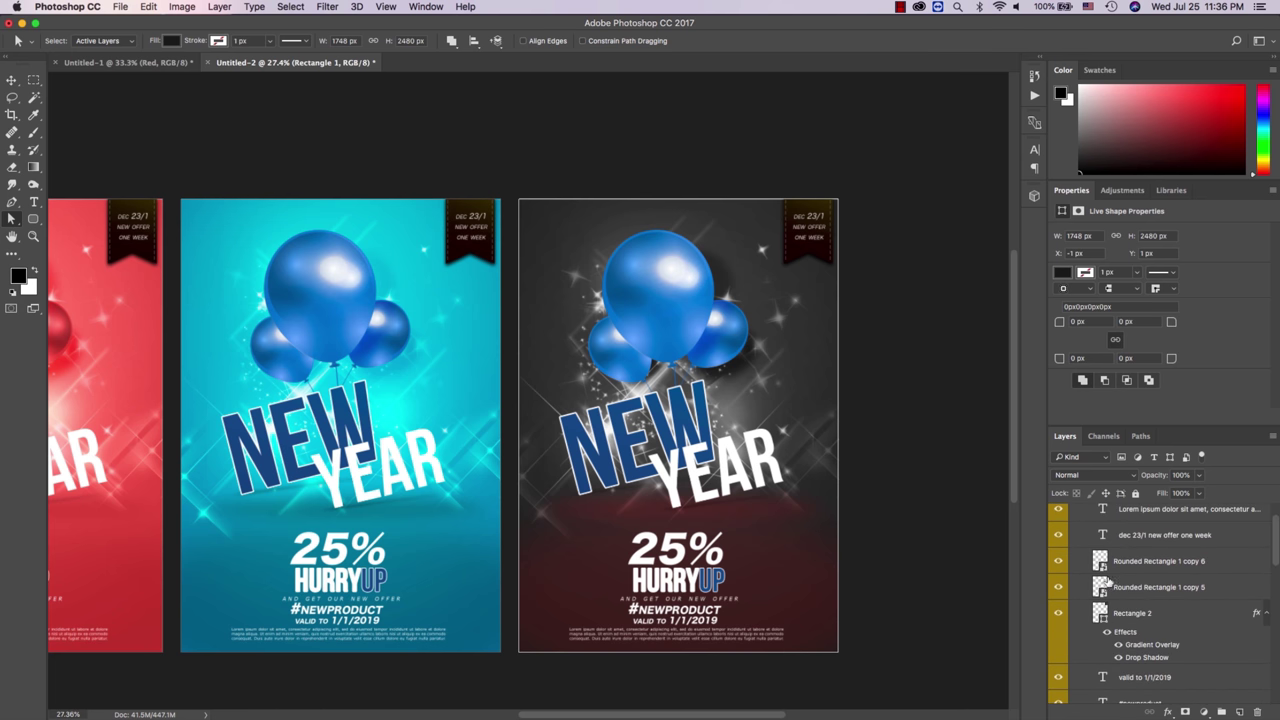
pyautogui.scroll(-2, 1125, 628)
pyautogui.scroll(-3, 1126, 626)
# Step: Give the Ellipse 2 glow layer a black Color Overlay
pyautogui.click(1058, 624)
pyautogui.click(1058, 624)
pyautogui.click(1094, 625)
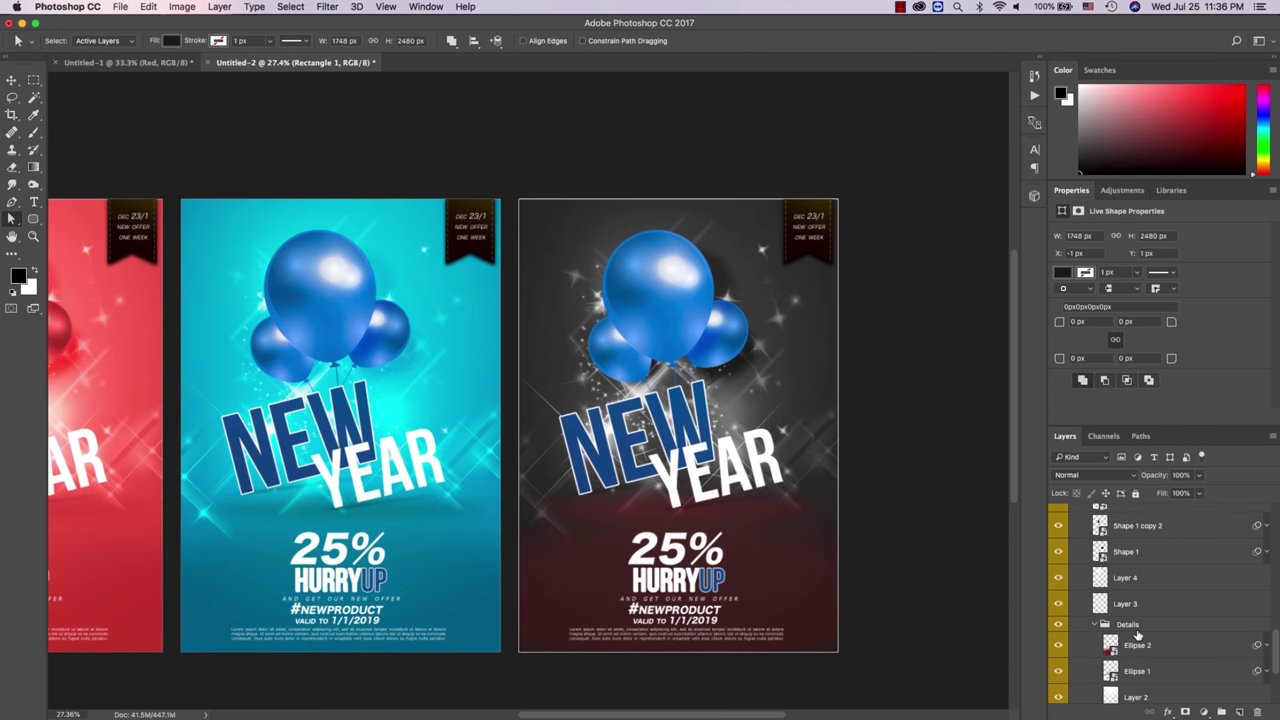
pyautogui.scroll(-1, 1134, 632)
pyautogui.click(1178, 629)
pyautogui.doubleClick(1193, 628)
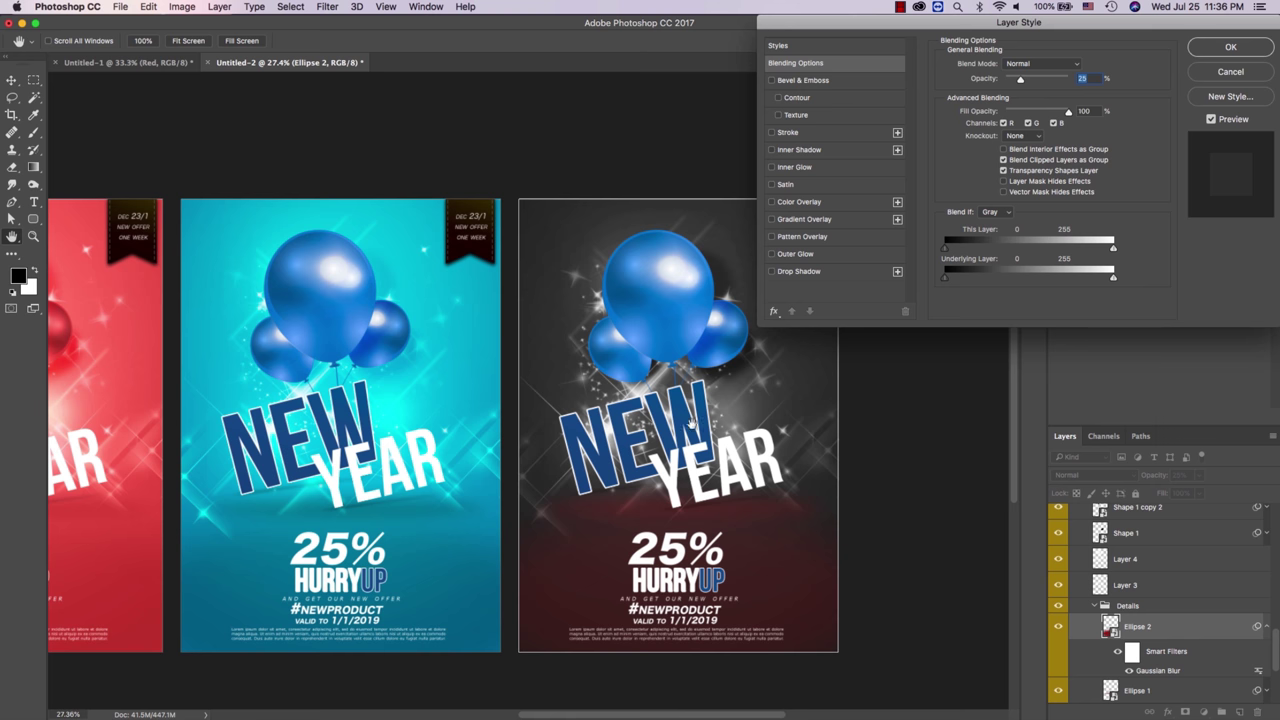
pyautogui.click(822, 206)
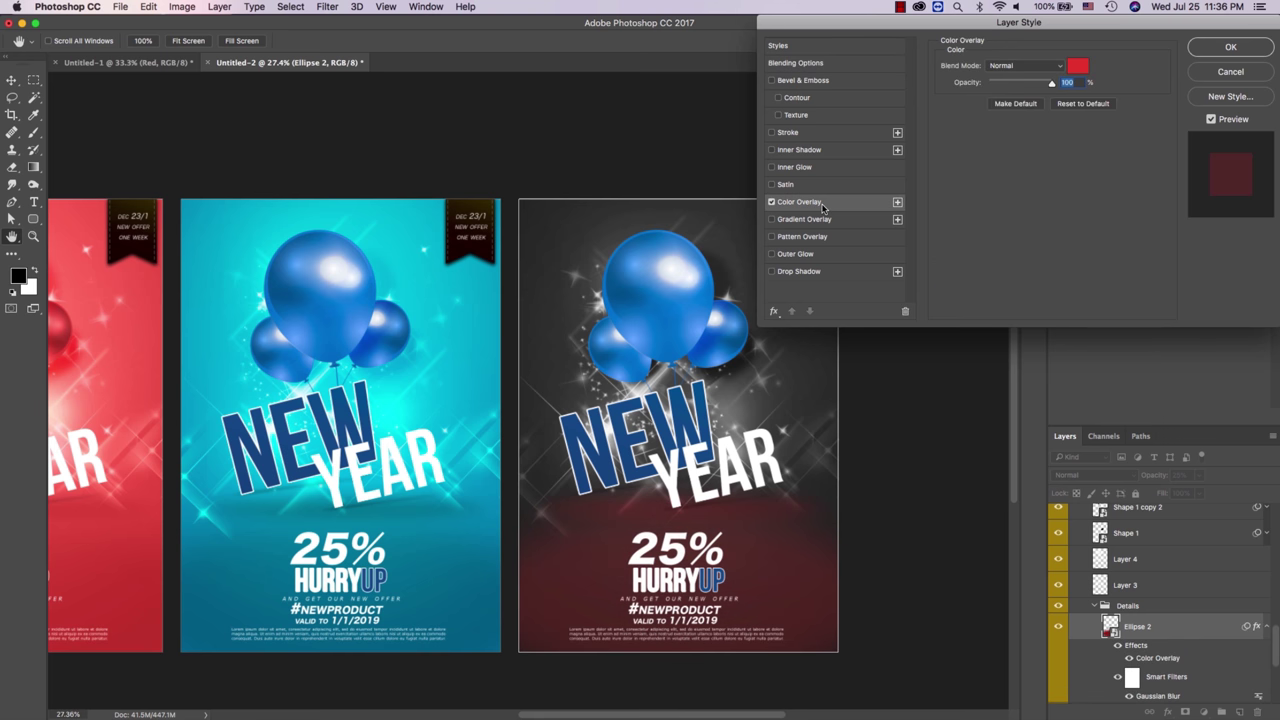
pyautogui.click(1077, 66)
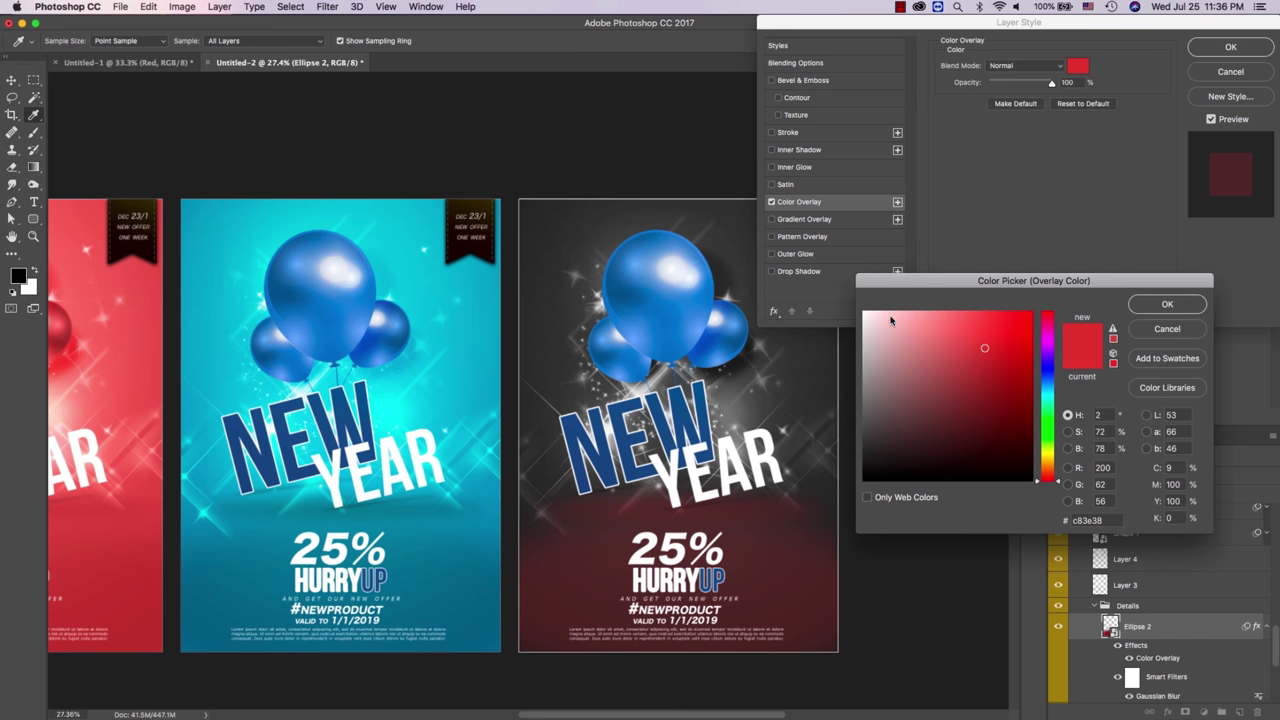
pyautogui.moveTo(872, 315); pyautogui.dragTo(823, 289)
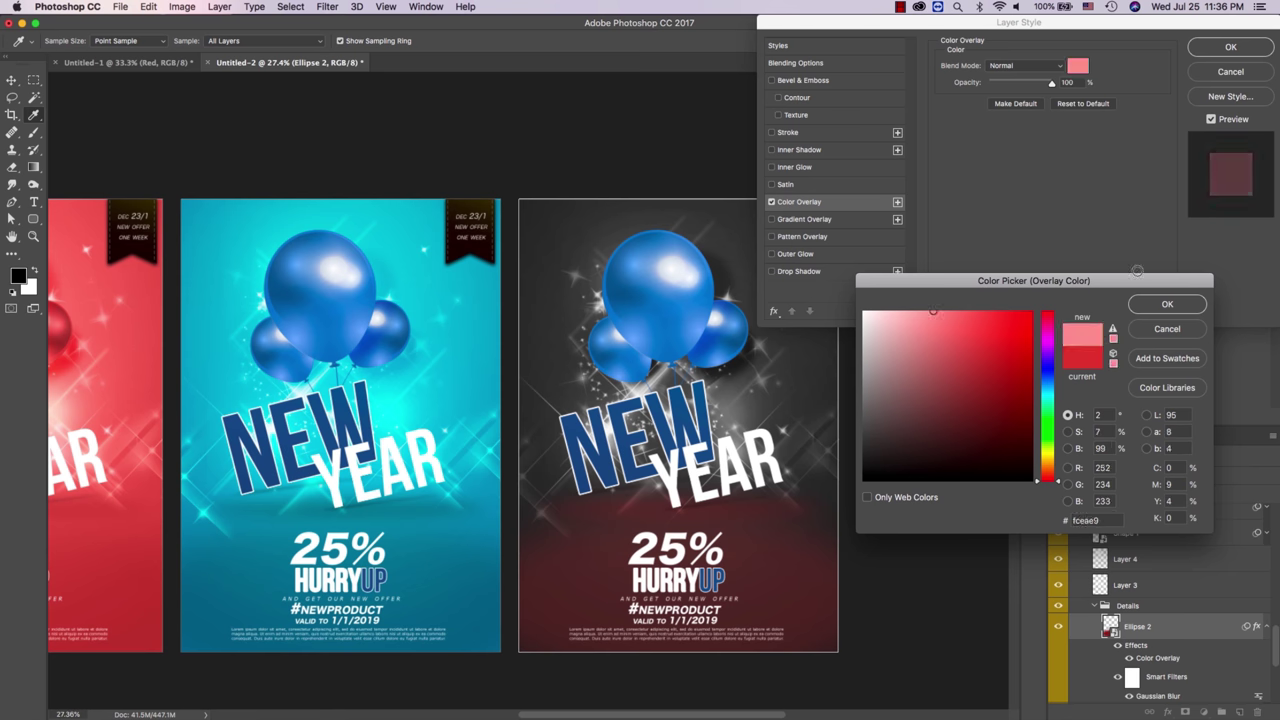
pyautogui.moveTo(864, 313); pyautogui.dragTo(866, 313)
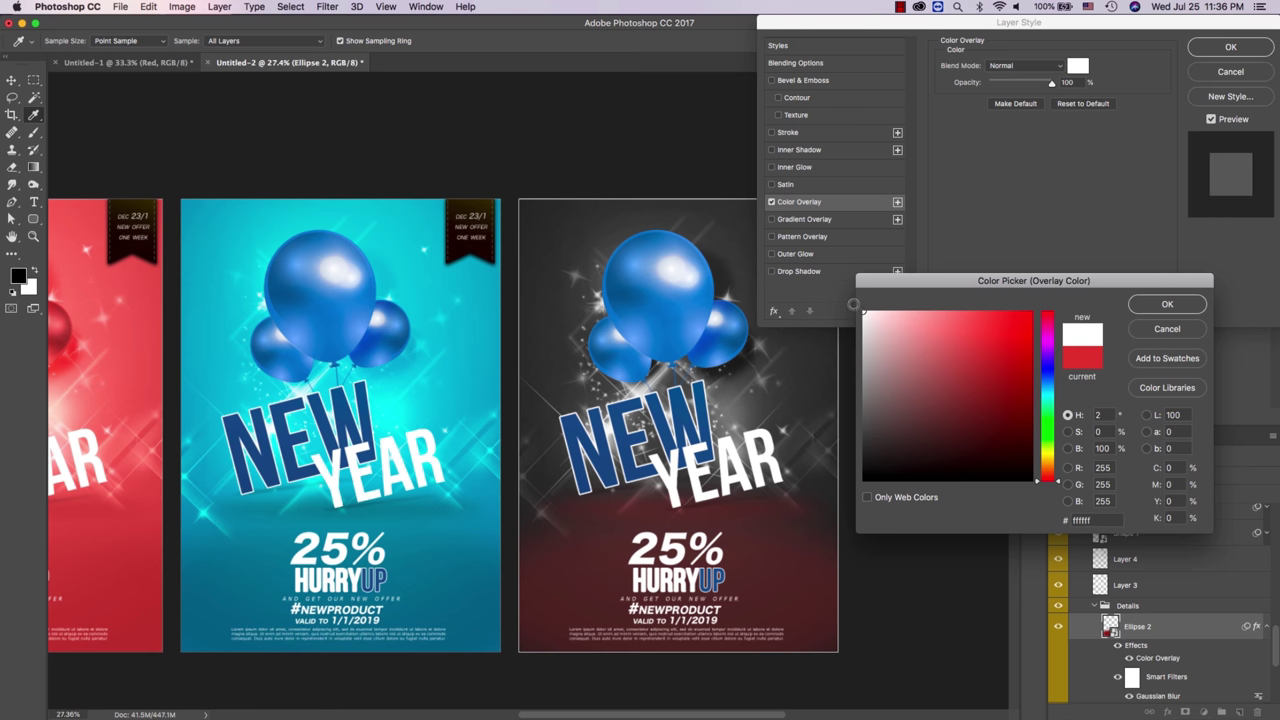
pyautogui.moveTo(877, 371); pyautogui.dragTo(851, 546)
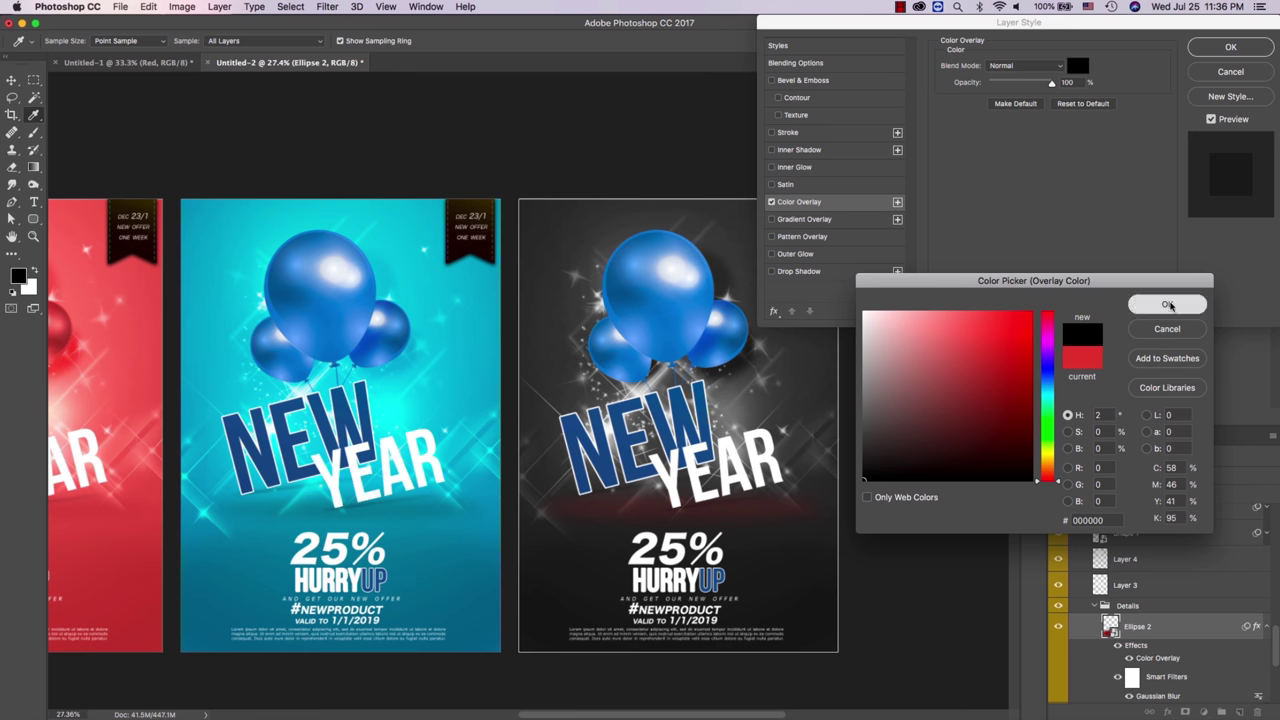
pyautogui.click(1166, 304)
pyautogui.click(1231, 47)
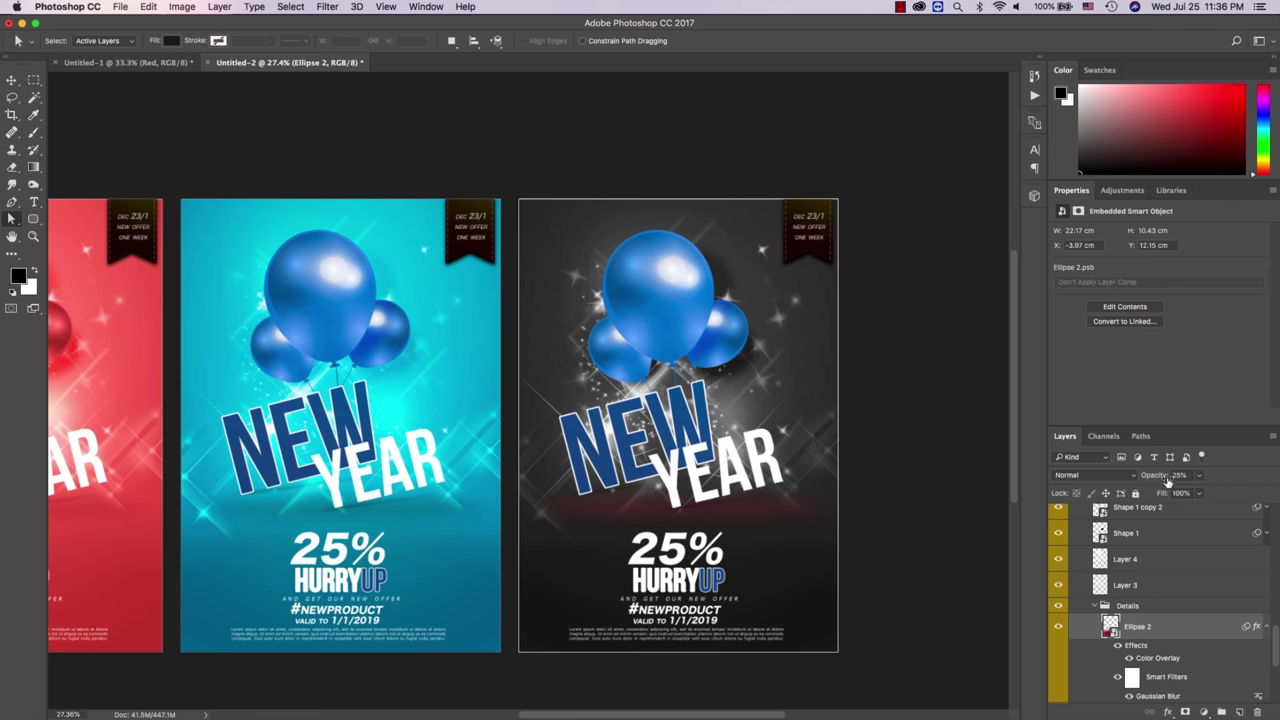
# Step: Zoom in on the dark flyer's glow and delete the Ellipse 2 layer
pyautogui.press('z')
pyautogui.click(814, 514)
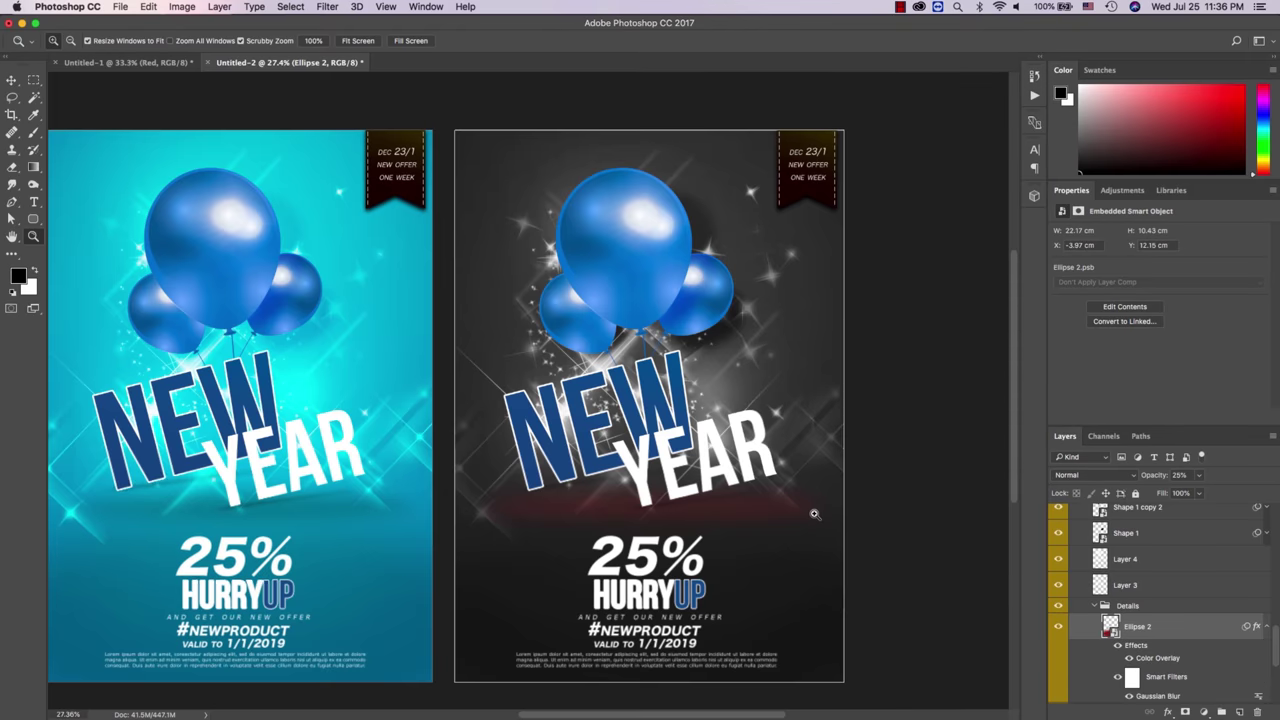
pyautogui.click(814, 514)
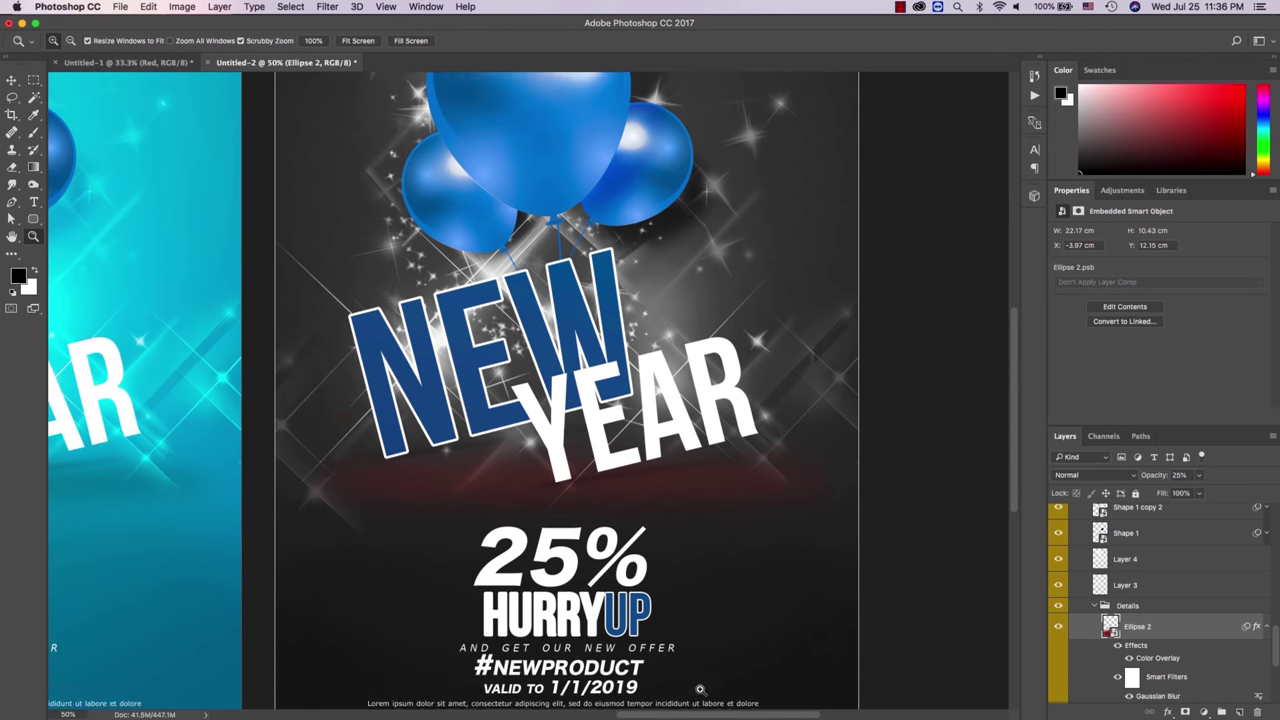
pyautogui.scroll(-5, 814, 514)
pyautogui.click(1060, 628)
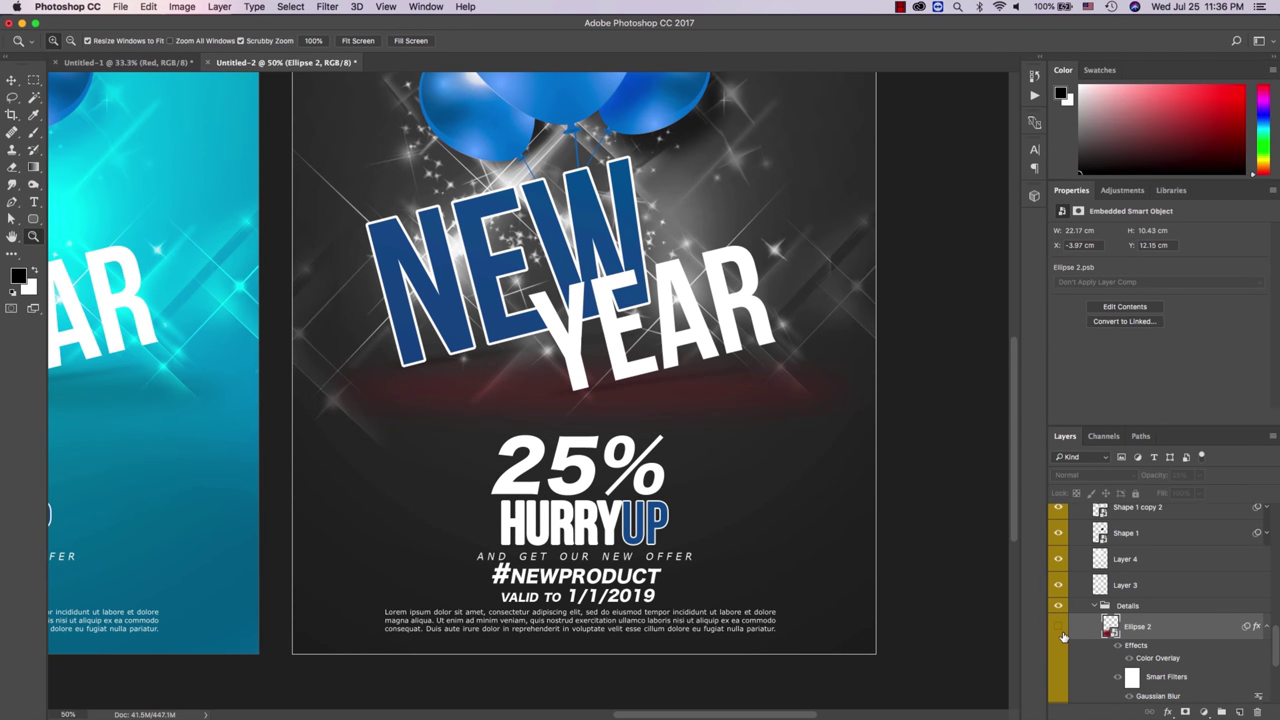
pyautogui.press('Delete')
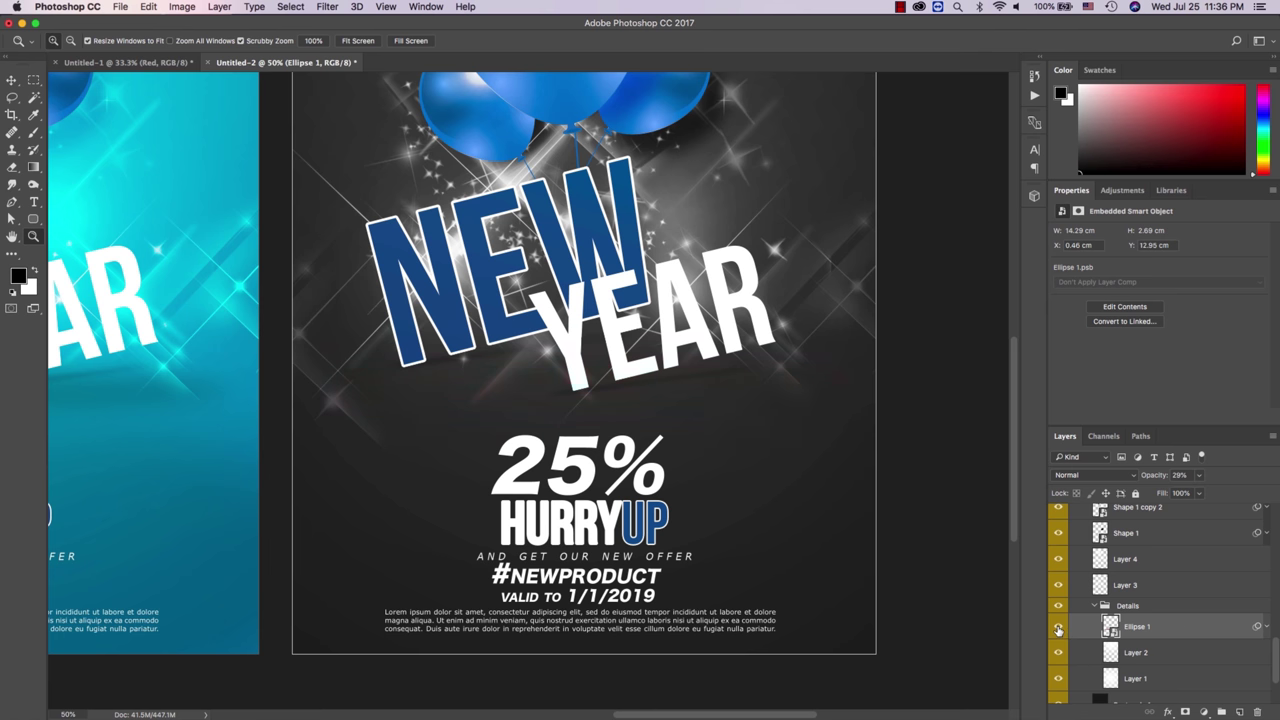
# Step: Add a Color Overlay to Ellipse 1 so the remaining glow turns gray, then zoom out
pyautogui.doubleClick(1173, 626)
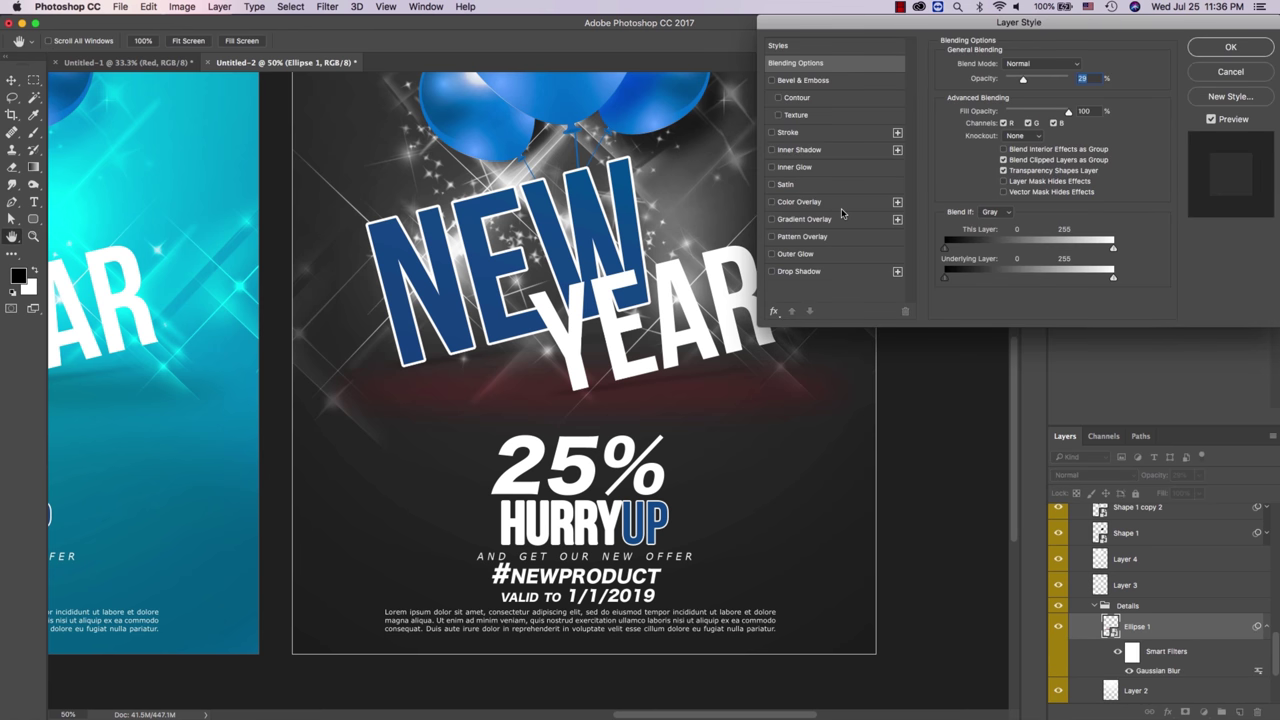
pyautogui.click(799, 202)
pyautogui.click(1230, 47)
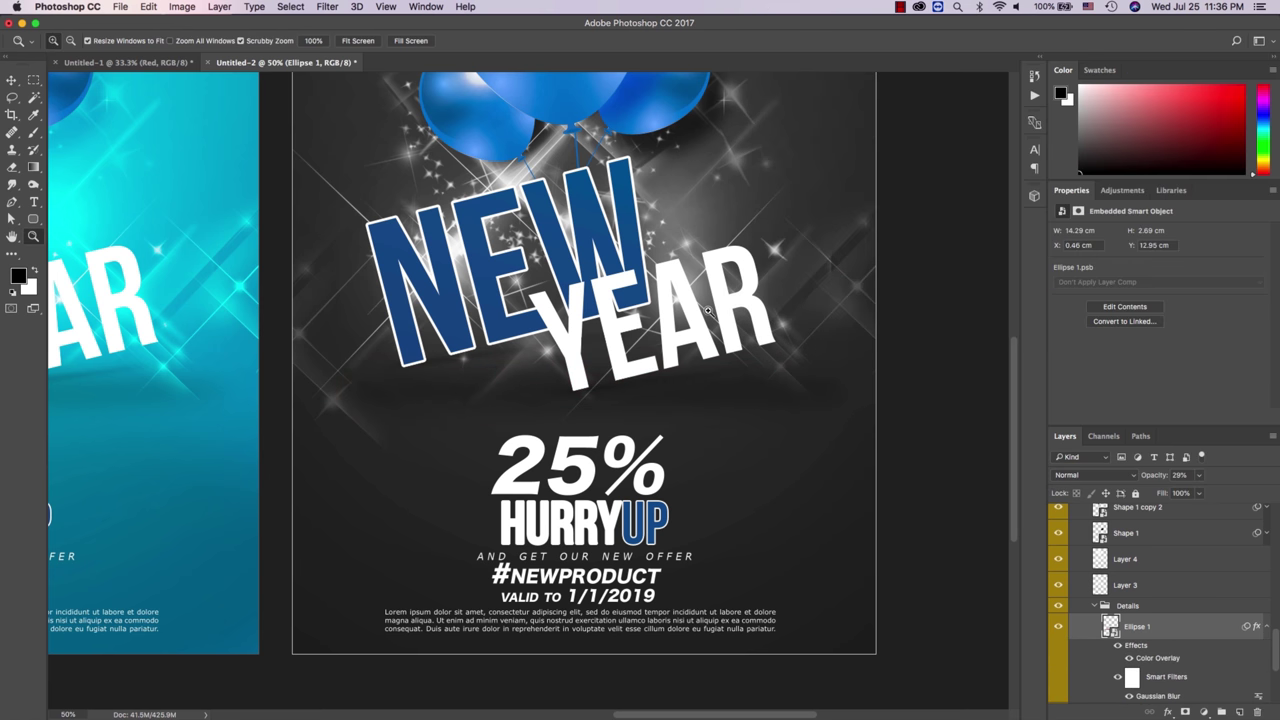
pyautogui.press('z')
pyautogui.scroll(-2, 707, 314)
pyautogui.scroll(-1, 707, 314)
pyautogui.scroll(-1, 707, 314)
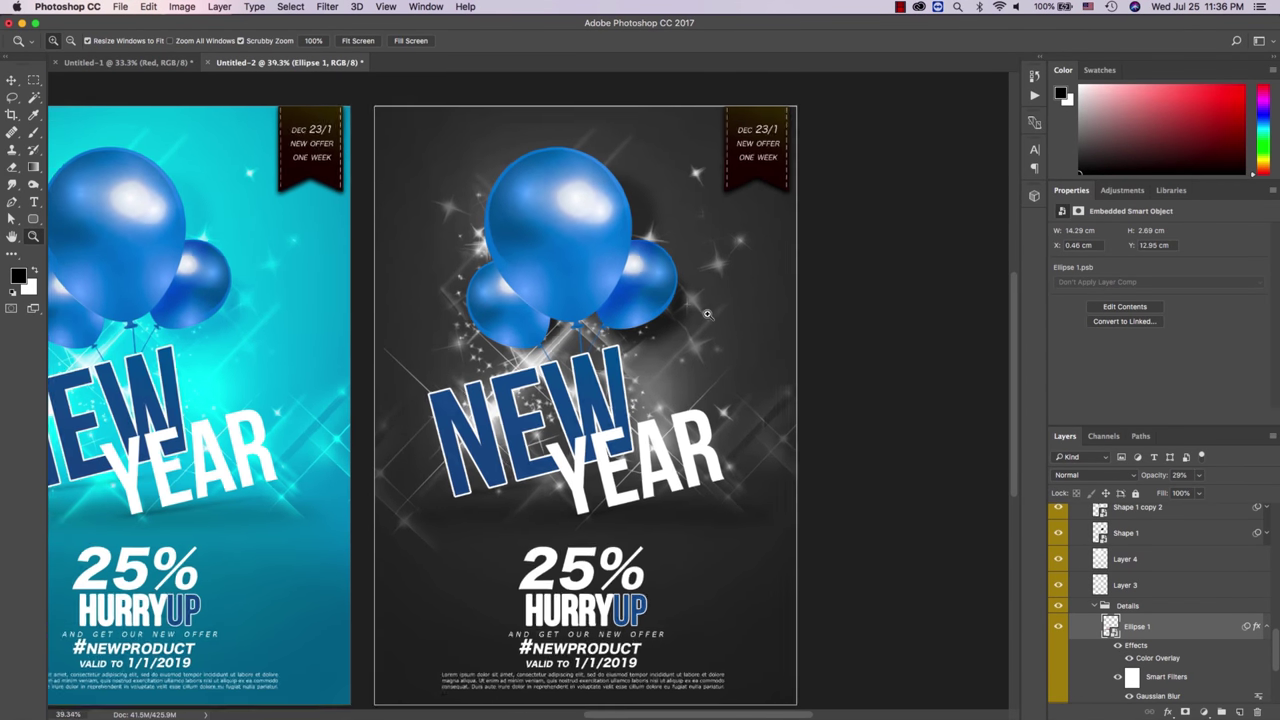
pyautogui.scroll(-1, 707, 314)
pyautogui.scroll(-1, 707, 314)
pyautogui.hscroll(-3, 707, 314)
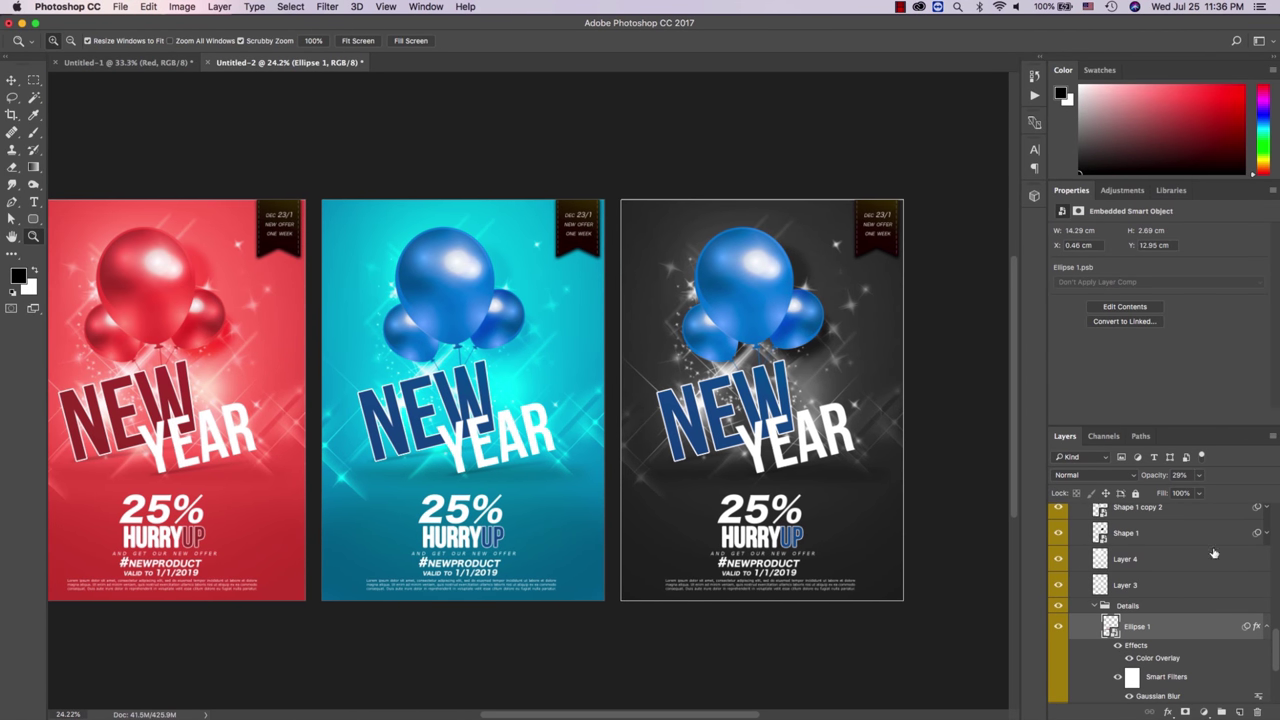
# Step: Adjust the hue of the Hue/Saturation 2 adjustment clipped to the first balloon
pyautogui.click(1095, 606)
pyautogui.scroll(2, 1118, 580)
pyautogui.scroll(1, 1118, 580)
pyautogui.click(1118, 580)
pyautogui.moveTo(1157, 283)
pyautogui.mouseDown()
pyautogui.moveTo(1085, 286)
pyautogui.moveTo(1266, 298)
pyautogui.moveTo(1201, 285)
pyautogui.moveTo(1195, 308)
pyautogui.mouseUp()
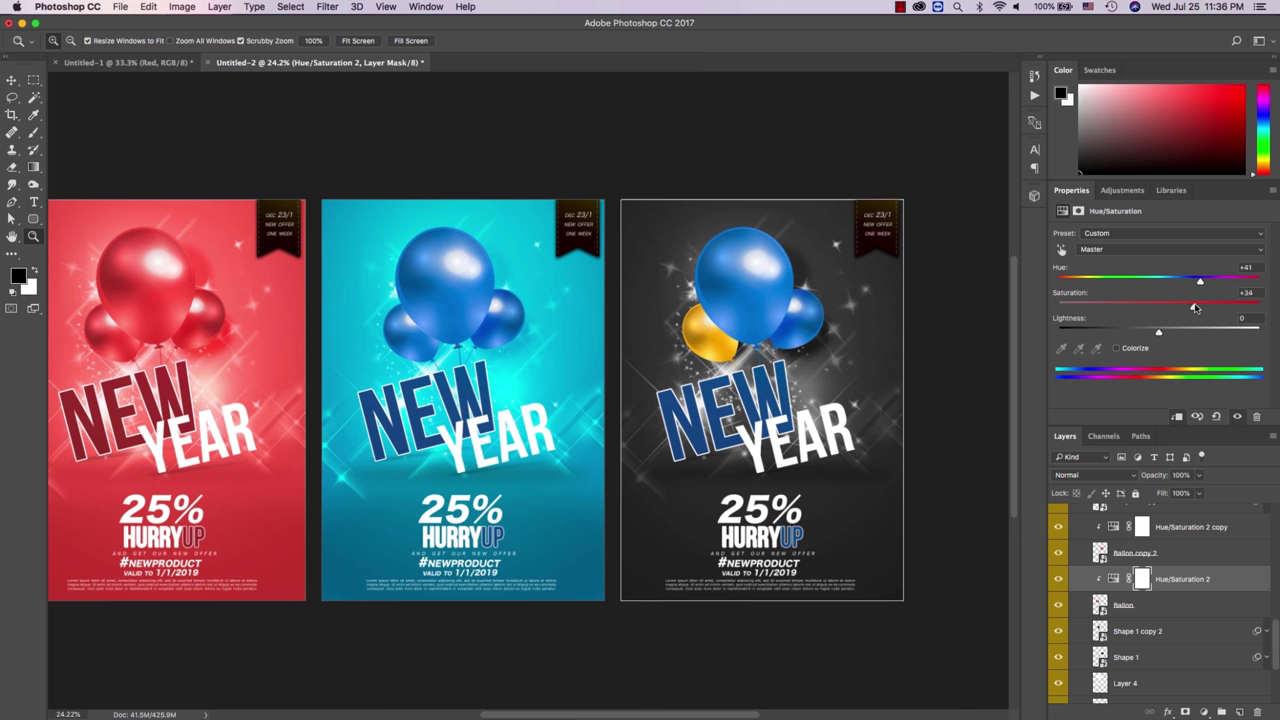
# Step: Duplicate Hue/Saturation 2, then delete the two extra copies that resulted
pyautogui.rightClick(1160, 579)
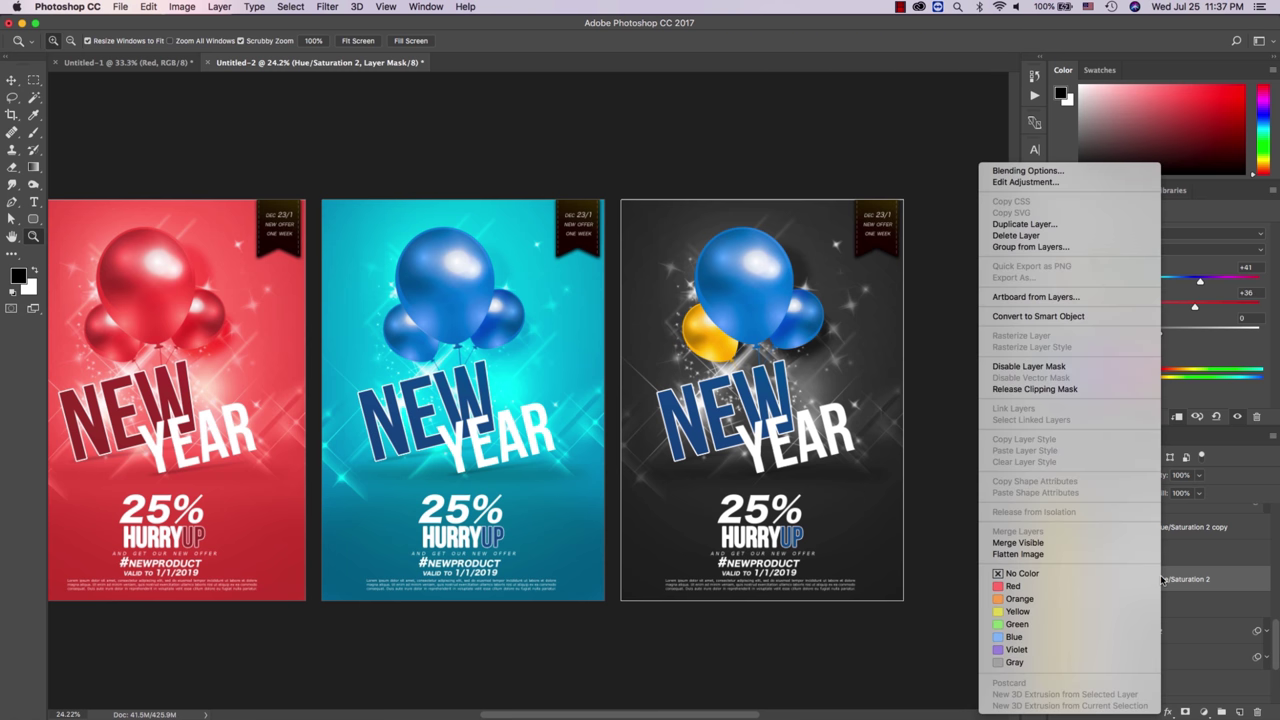
pyautogui.click(1209, 557)
pyautogui.click(1200, 539)
pyautogui.scroll(2, 1199, 538)
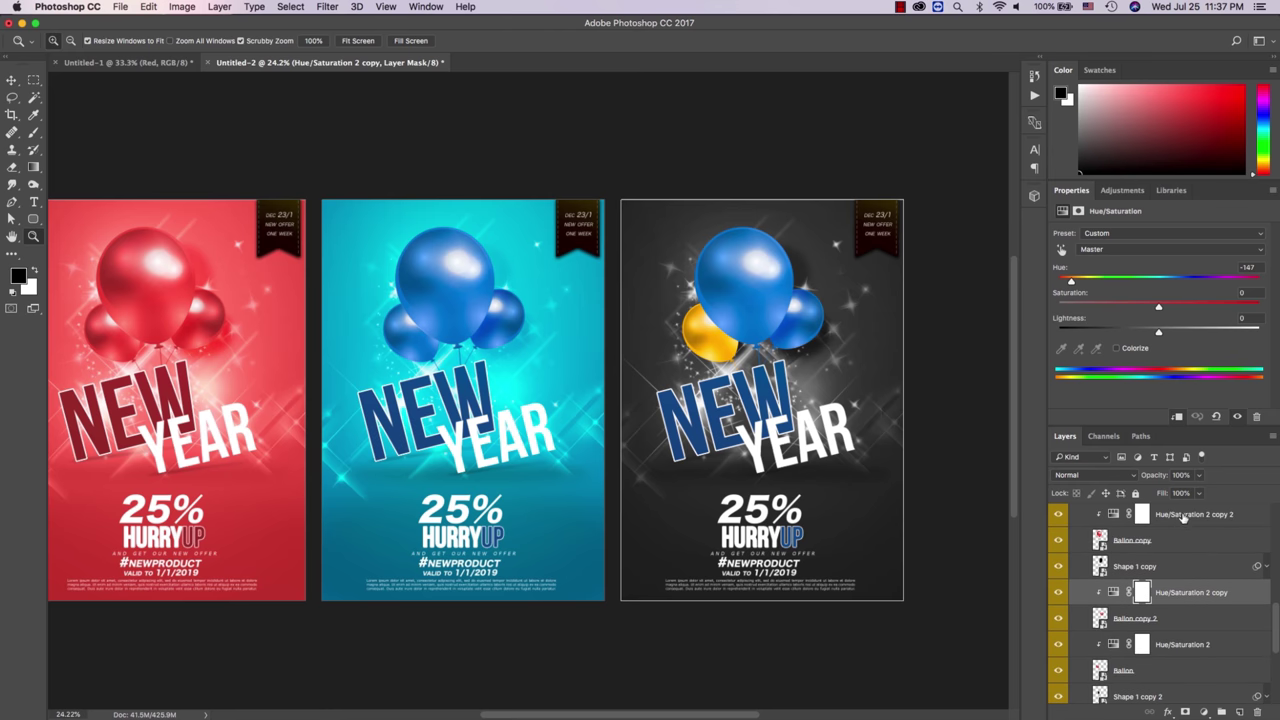
pyautogui.keyDown('super'); pyautogui.click(1183, 516); pyautogui.keyUp('super')
pyautogui.press('Delete')
# Step: Clip a duplicate of Hue/Saturation 2 to Ballon copy 2, turning that balloon yellow
pyautogui.rightClick(1173, 594)
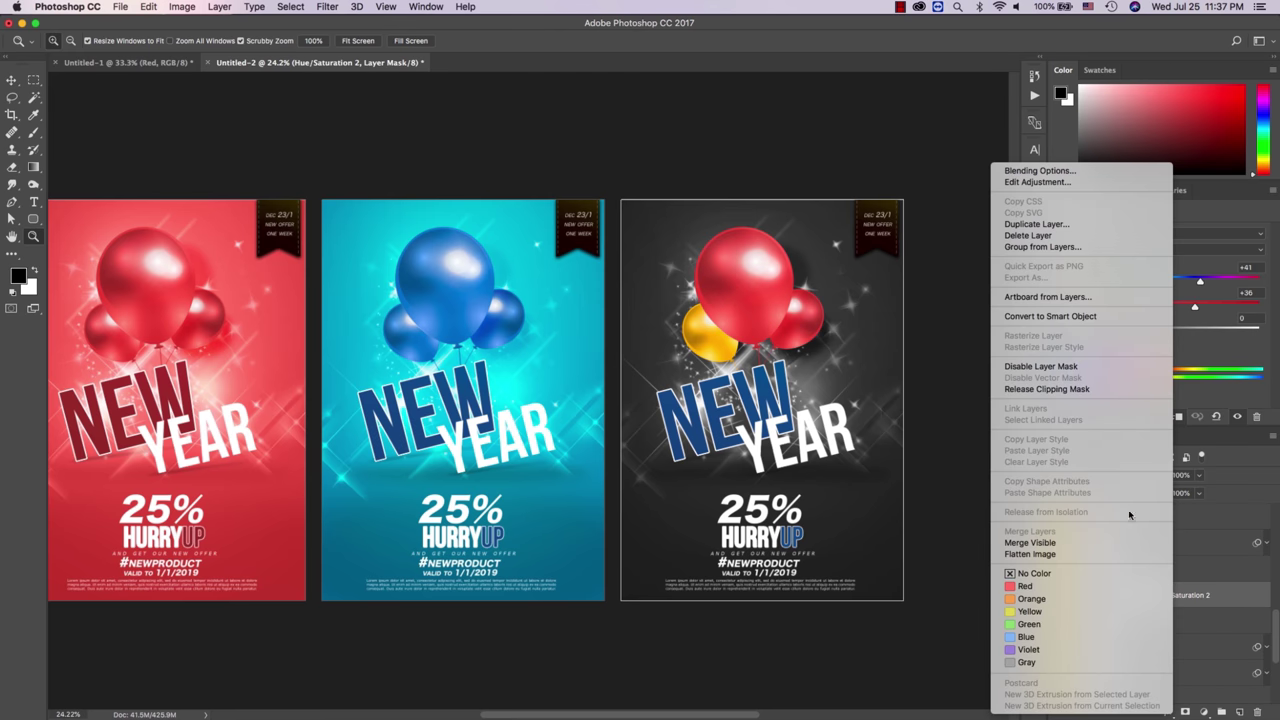
pyautogui.click(1077, 222)
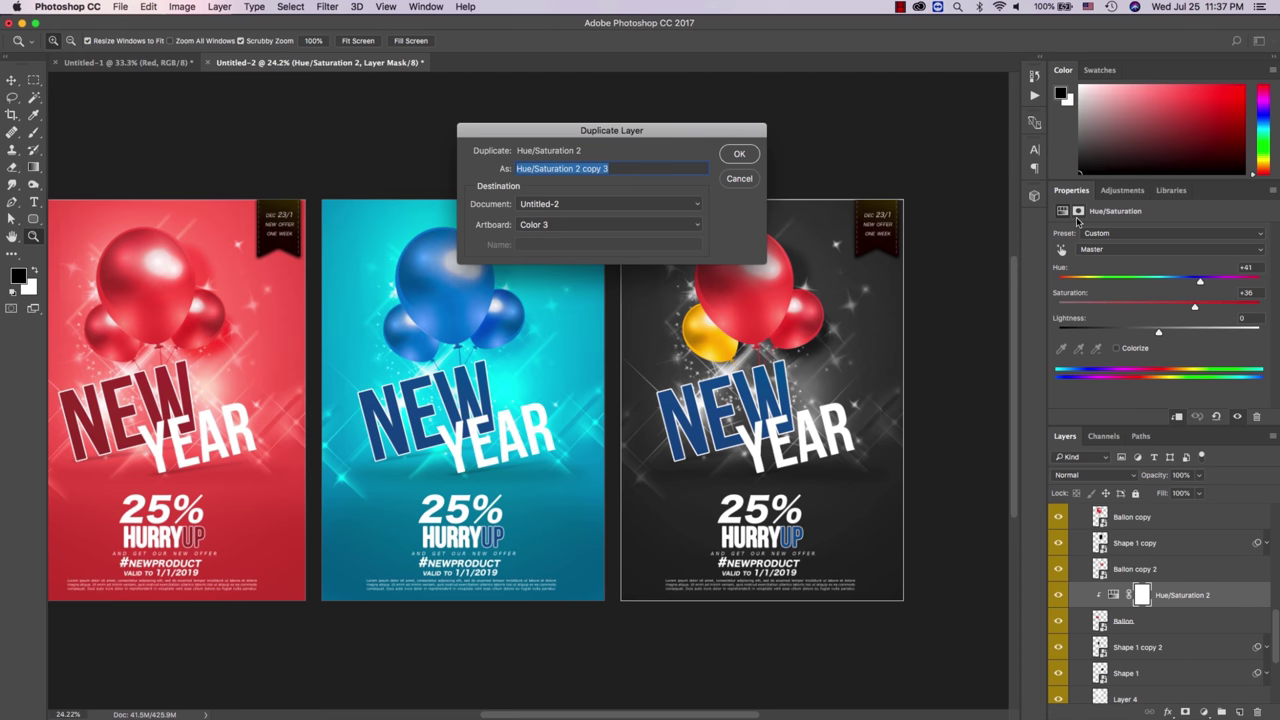
pyautogui.press('Return')
pyautogui.moveTo(1179, 602); pyautogui.dragTo(1176, 581)
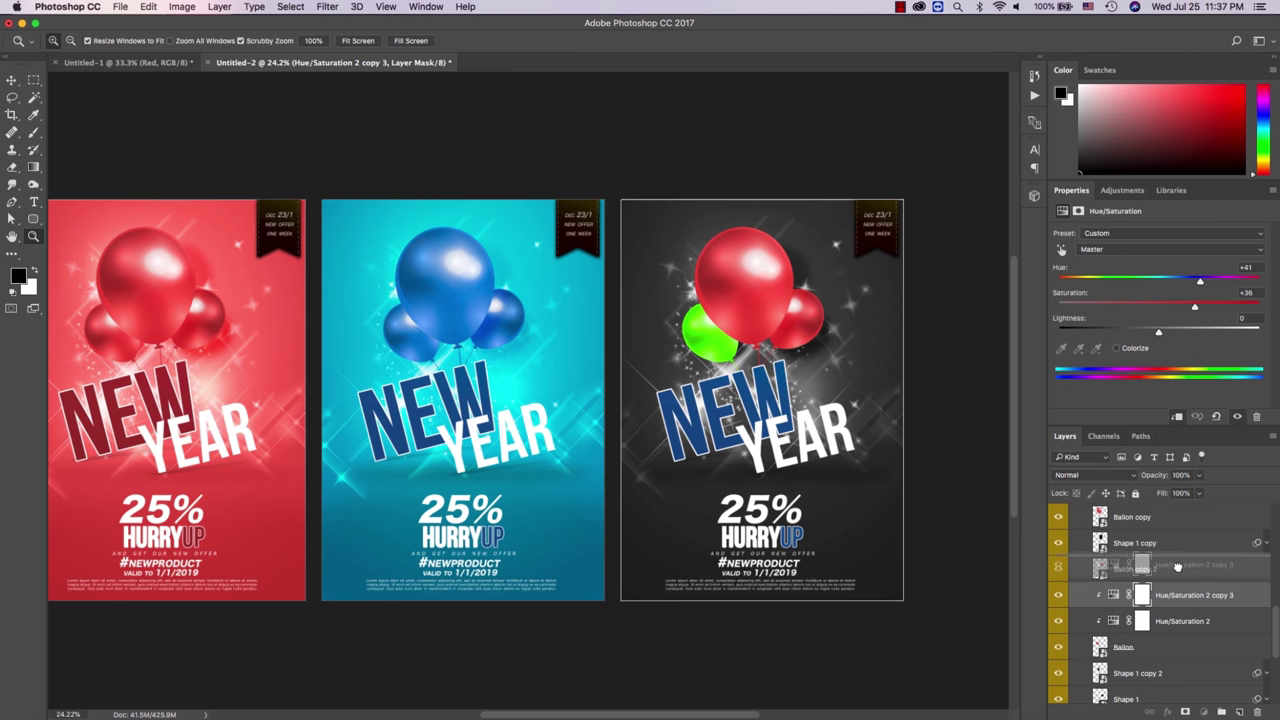
pyautogui.press('alt')
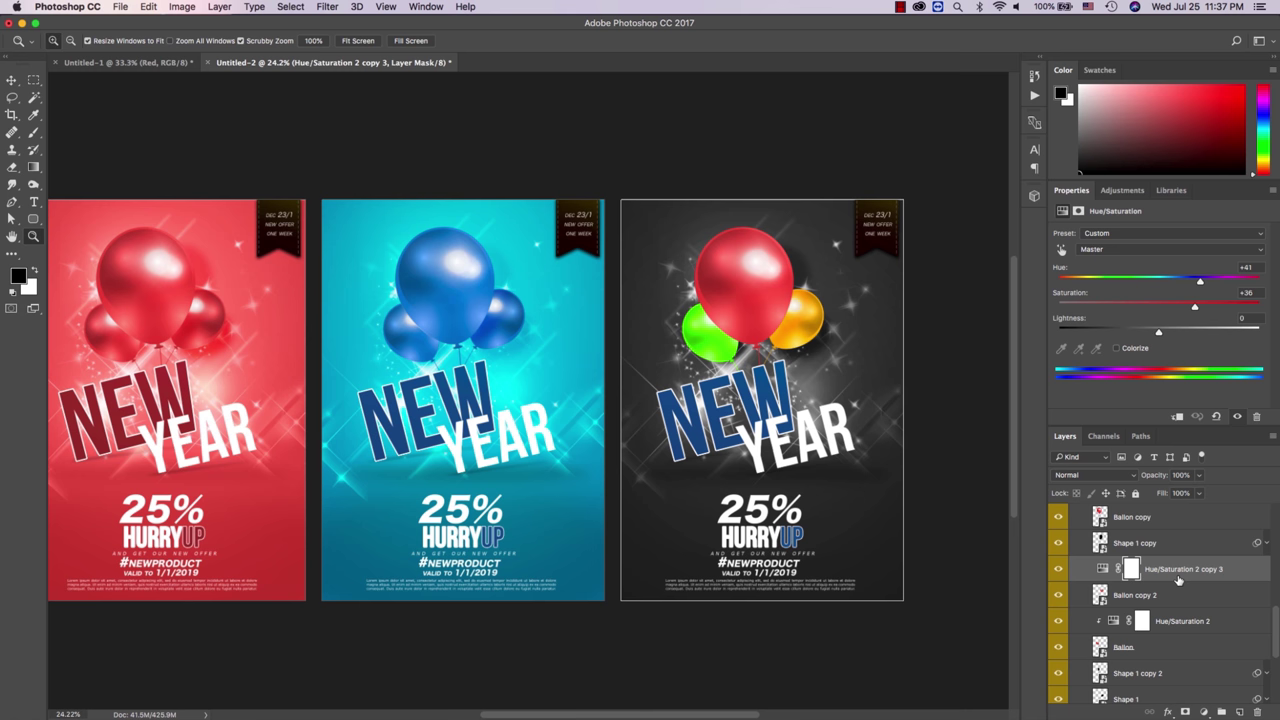
pyautogui.keyDown('alt'); pyautogui.click(1180, 580); pyautogui.keyUp('alt')
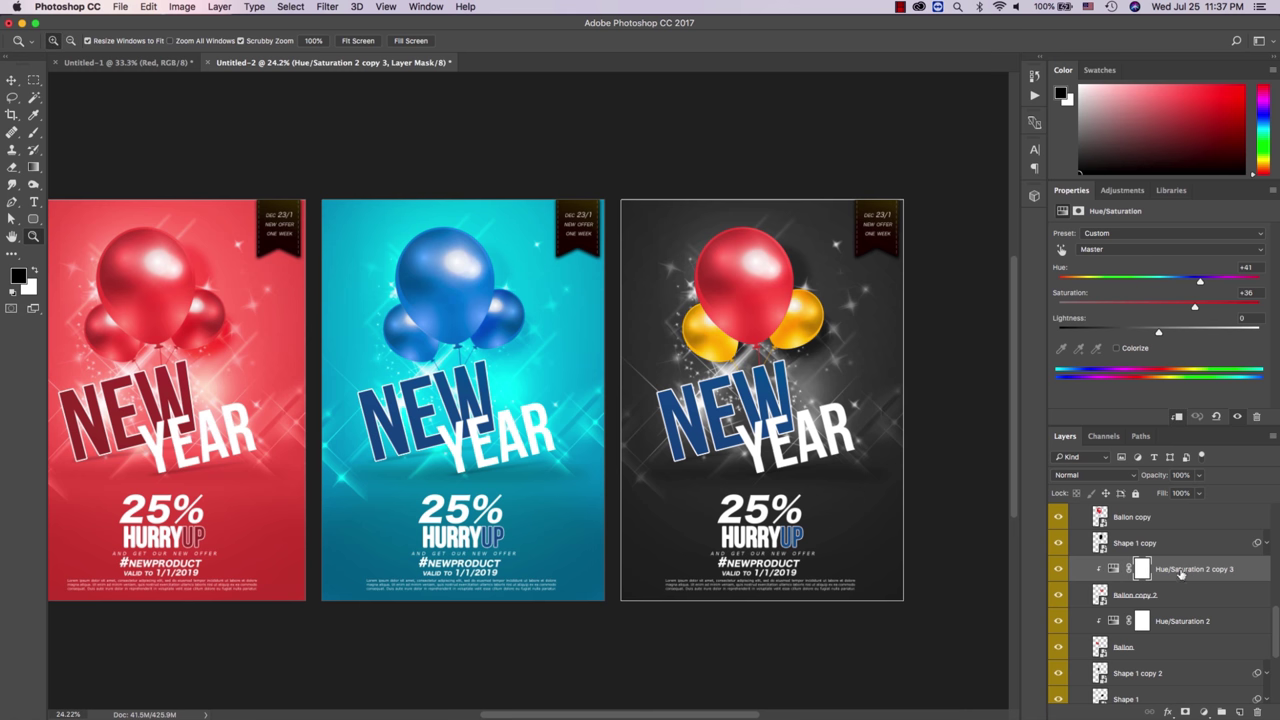
# Step: Clip another duplicate (copy 4) to Ballon copy so the third balloon turns gold
pyautogui.rightClick(1179, 573)
pyautogui.click(1043, 224)
pyautogui.press('Return')
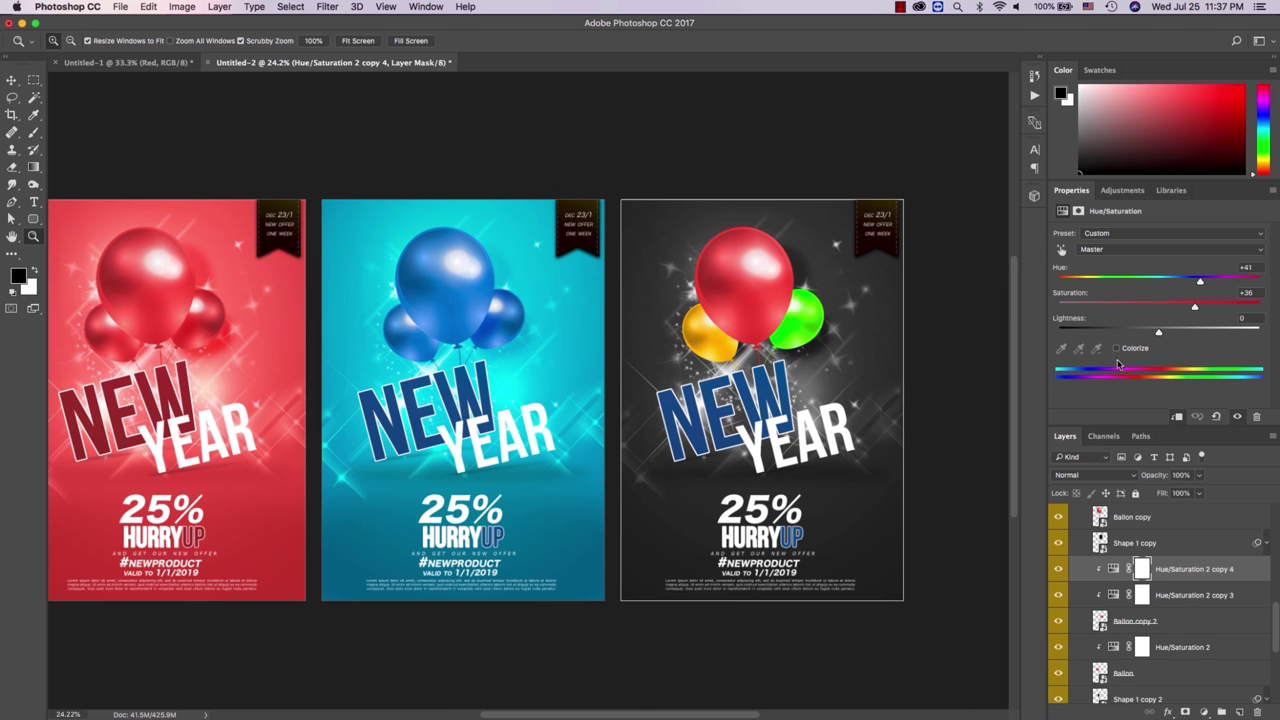
pyautogui.scroll(1, 1185, 545)
pyautogui.moveTo(1184, 603); pyautogui.dragTo(1183, 565)
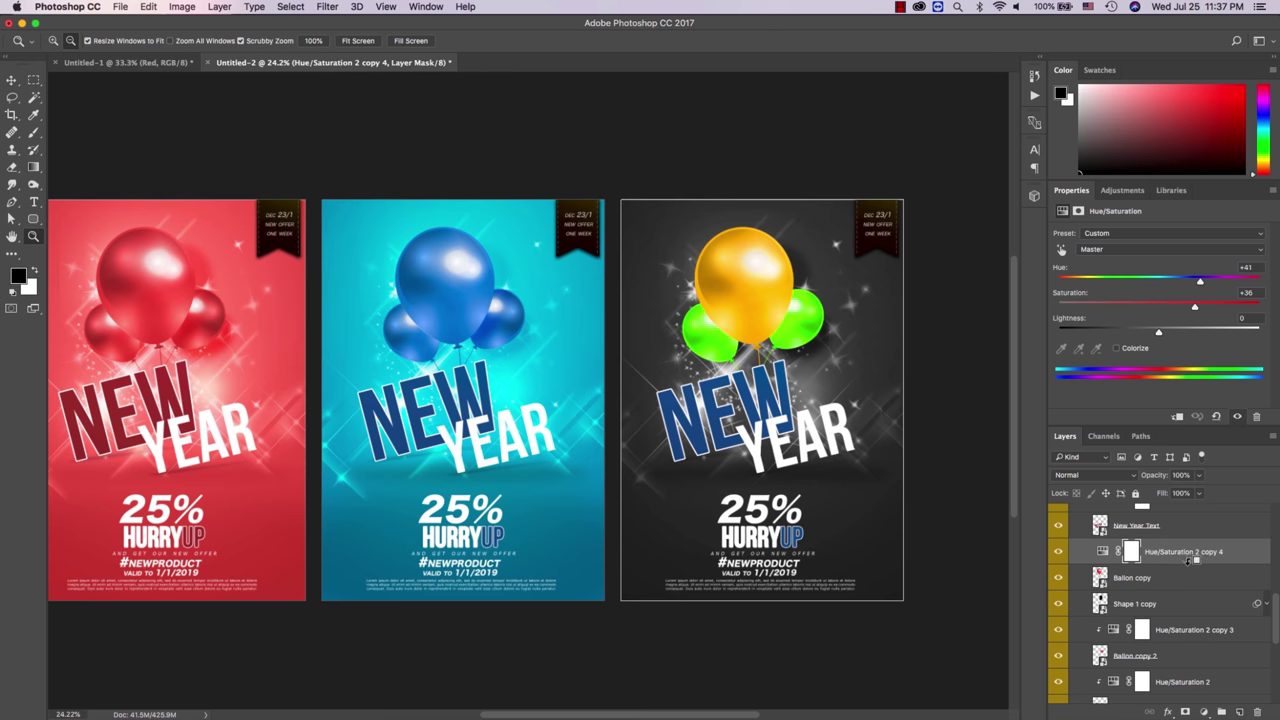
pyautogui.keyDown('alt'); pyautogui.click(1184, 565); pyautogui.keyUp('alt')
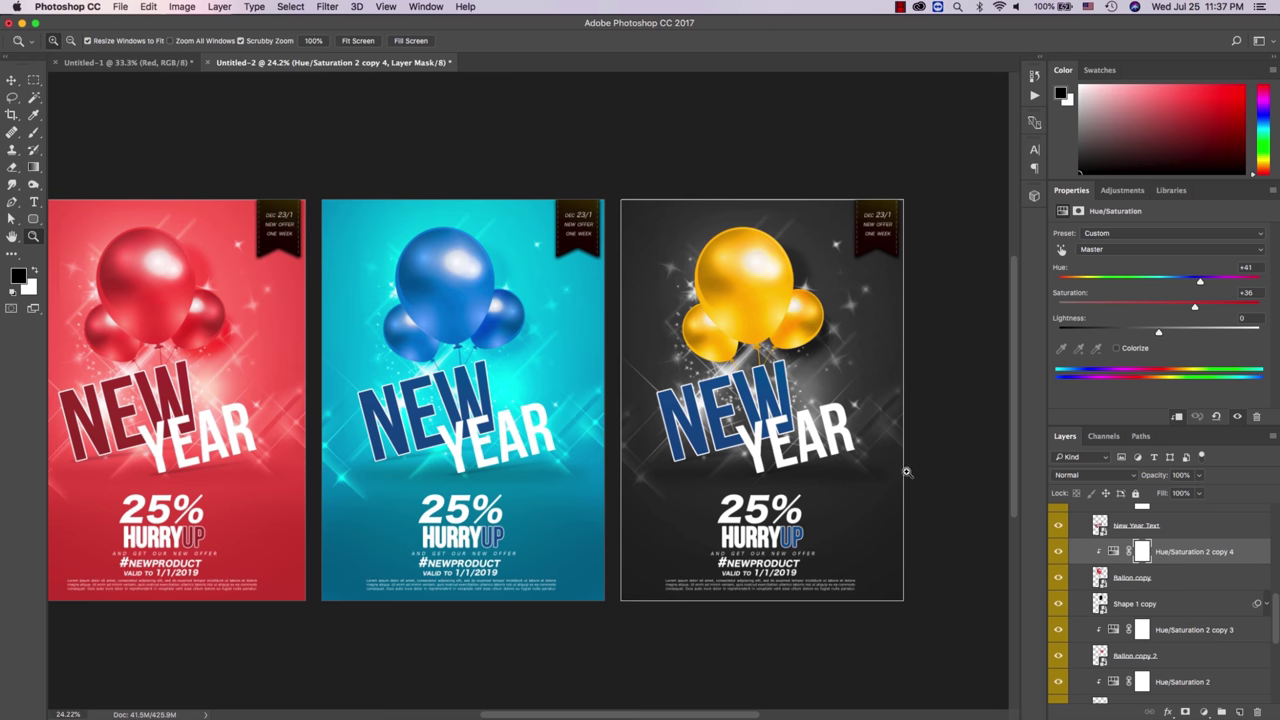
pyautogui.click(906, 471)
pyautogui.rightClick(1206, 560)
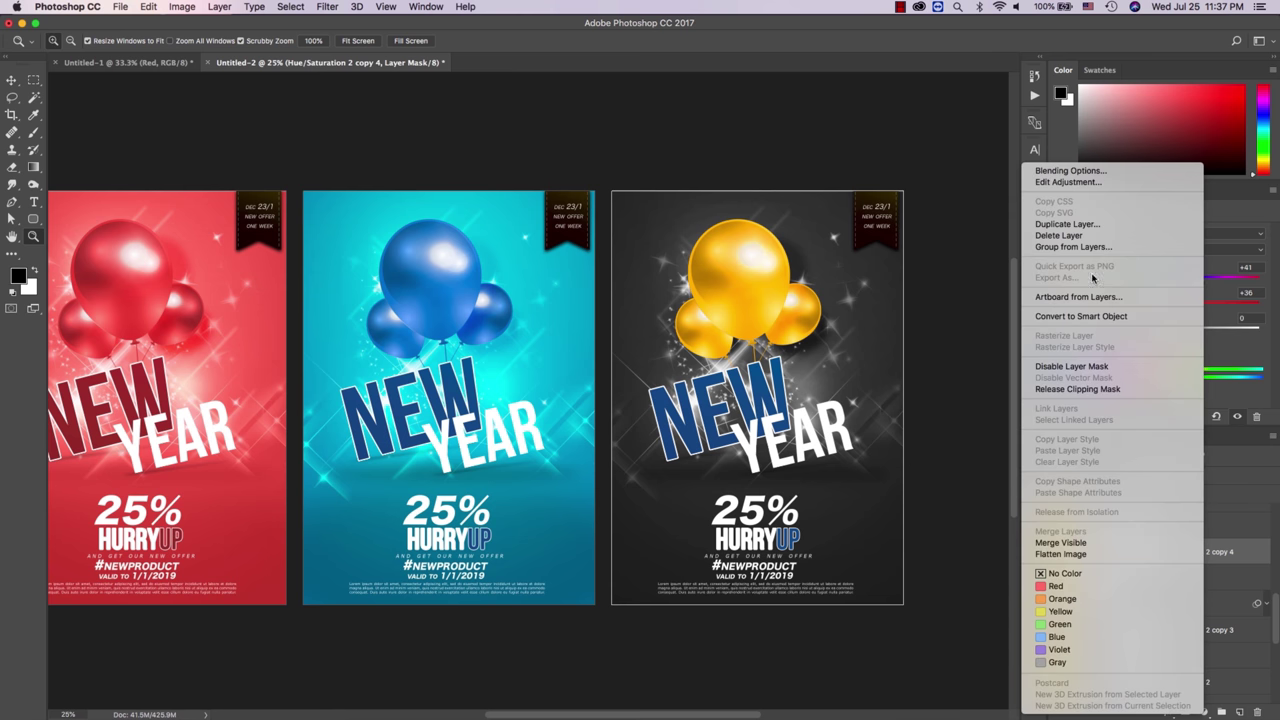
# Step: Duplicate the hue/saturation adjustment and move the copy above the hurryup text
pyautogui.click(1067, 224)
pyautogui.press('Return')
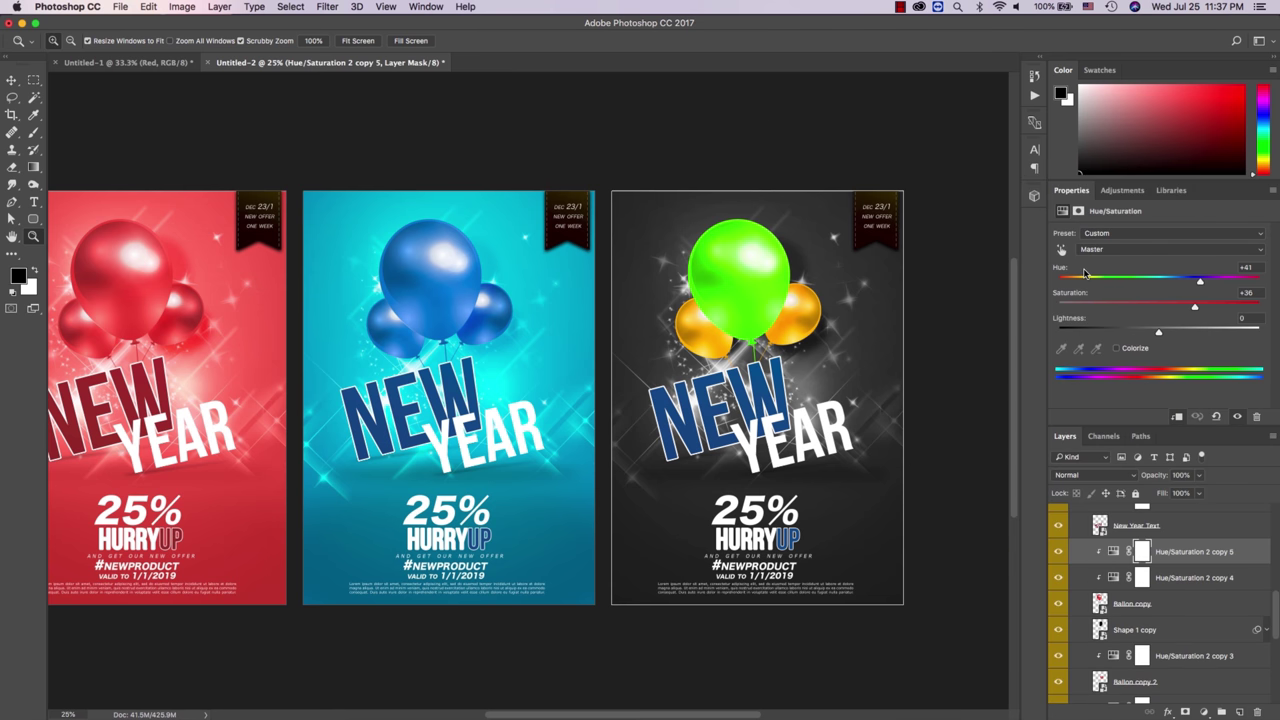
pyautogui.scroll(-2, 1157, 569)
pyautogui.scroll(-2, 1157, 569)
pyautogui.scroll(-2, 1157, 569)
pyautogui.scroll(-1, 1157, 569)
pyautogui.scroll(-1, 1157, 569)
pyautogui.scroll(2, 1157, 569)
pyautogui.scroll(2, 1157, 569)
pyautogui.scroll(2, 1157, 569)
pyautogui.scroll(2, 1157, 569)
pyautogui.scroll(1, 1157, 569)
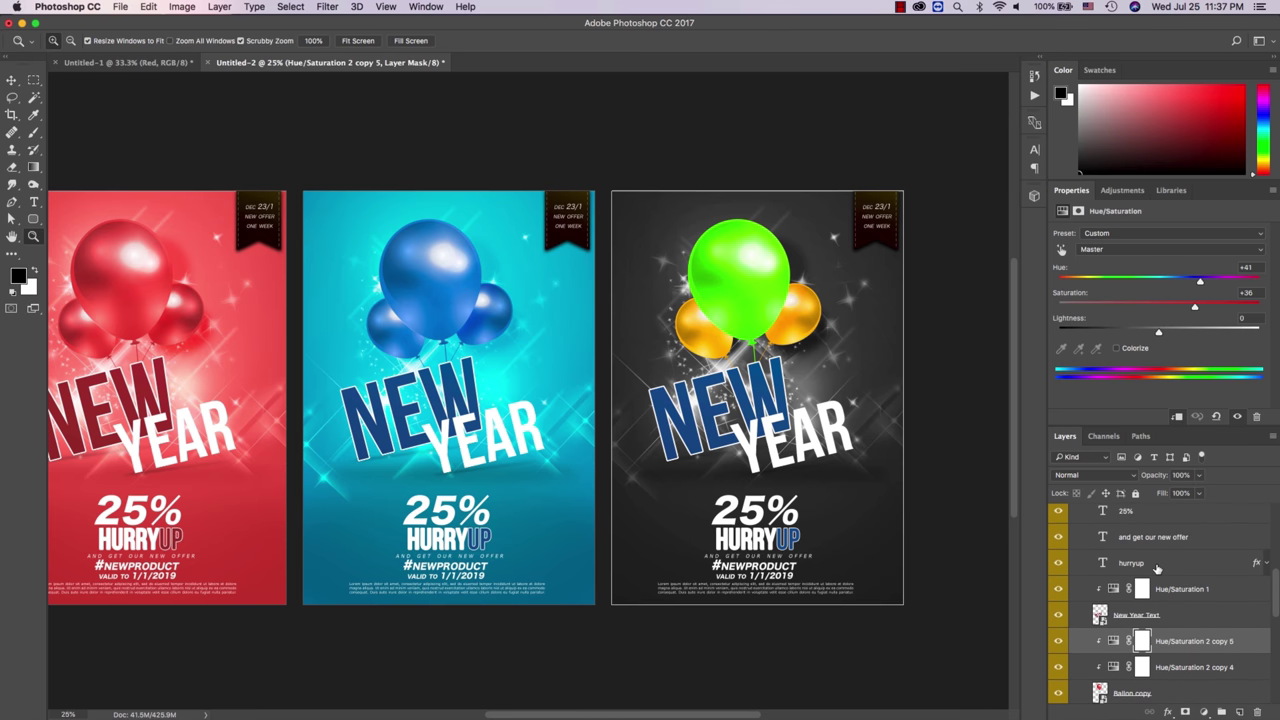
pyautogui.moveTo(1176, 638); pyautogui.dragTo(1172, 553)
# Step: Collapse Rectangle 2's effects and clip the duplicate adjustment to the #newproduct text
pyautogui.scroll(2, 1173, 553)
pyautogui.scroll(2, 1173, 553)
pyautogui.scroll(2, 1175, 555)
pyautogui.scroll(2, 1174, 555)
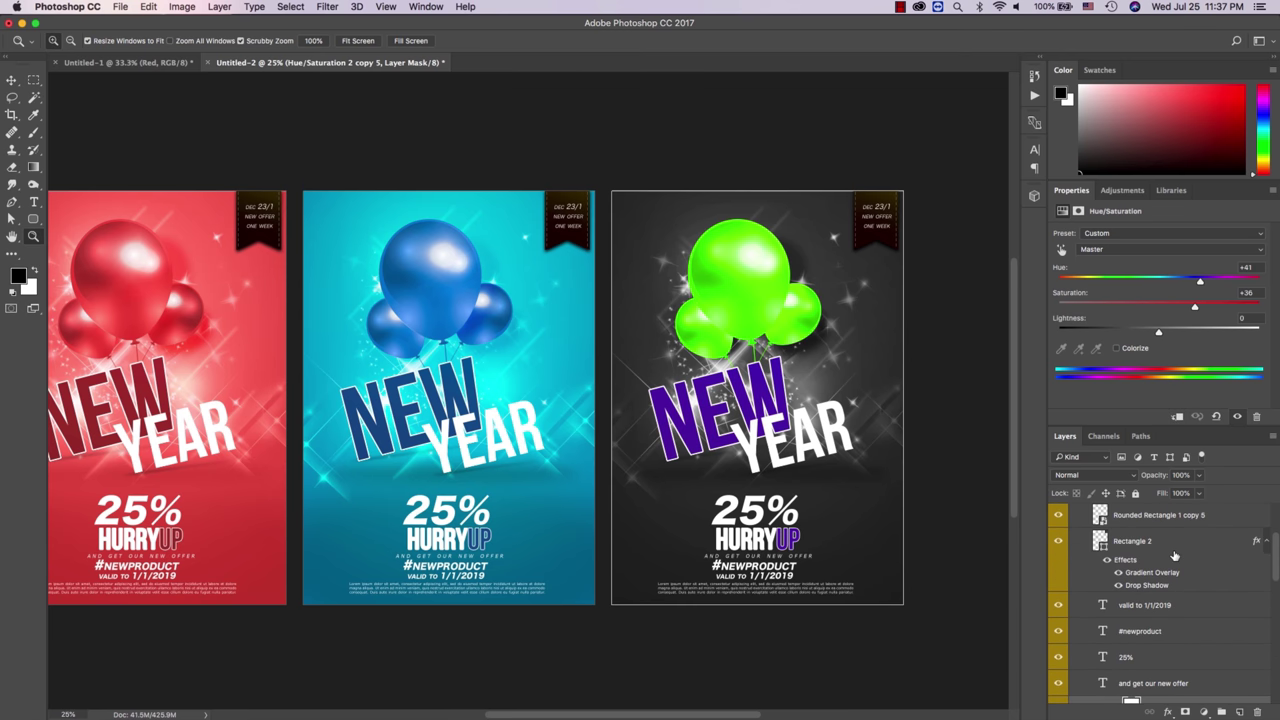
pyautogui.click(1266, 544)
pyautogui.scroll(2, 1201, 540)
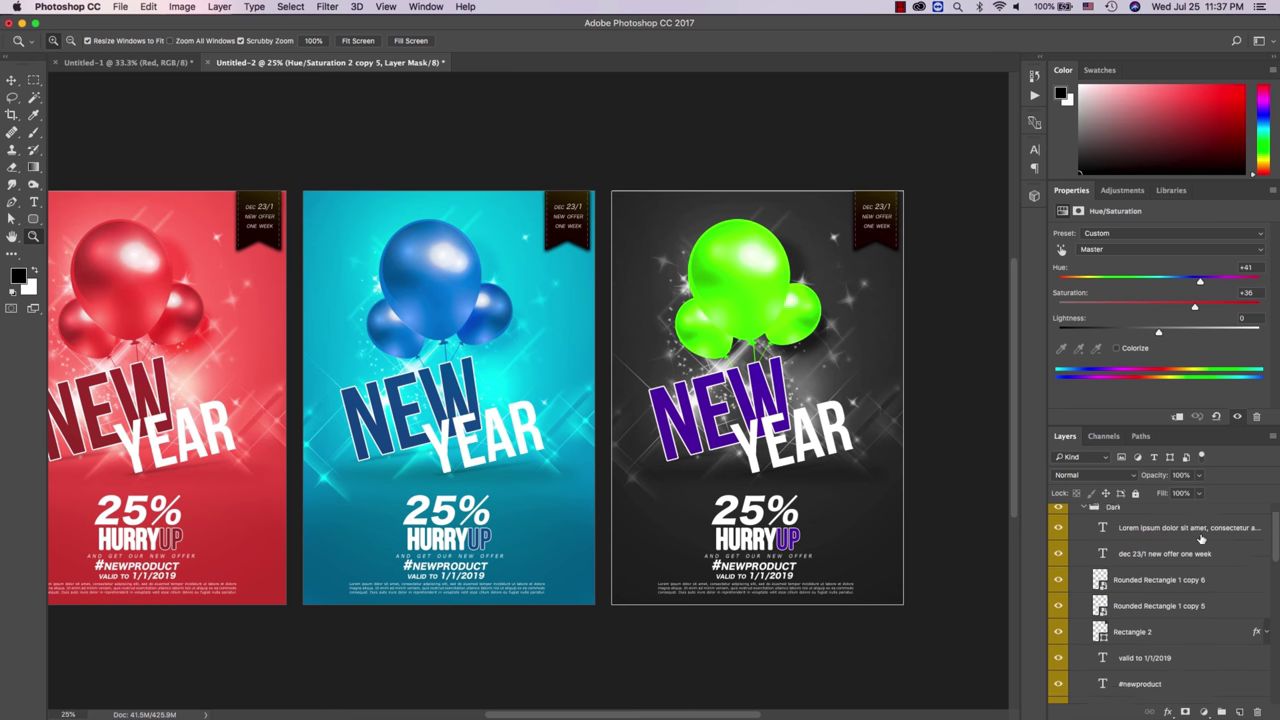
pyautogui.scroll(-1, 1201, 540)
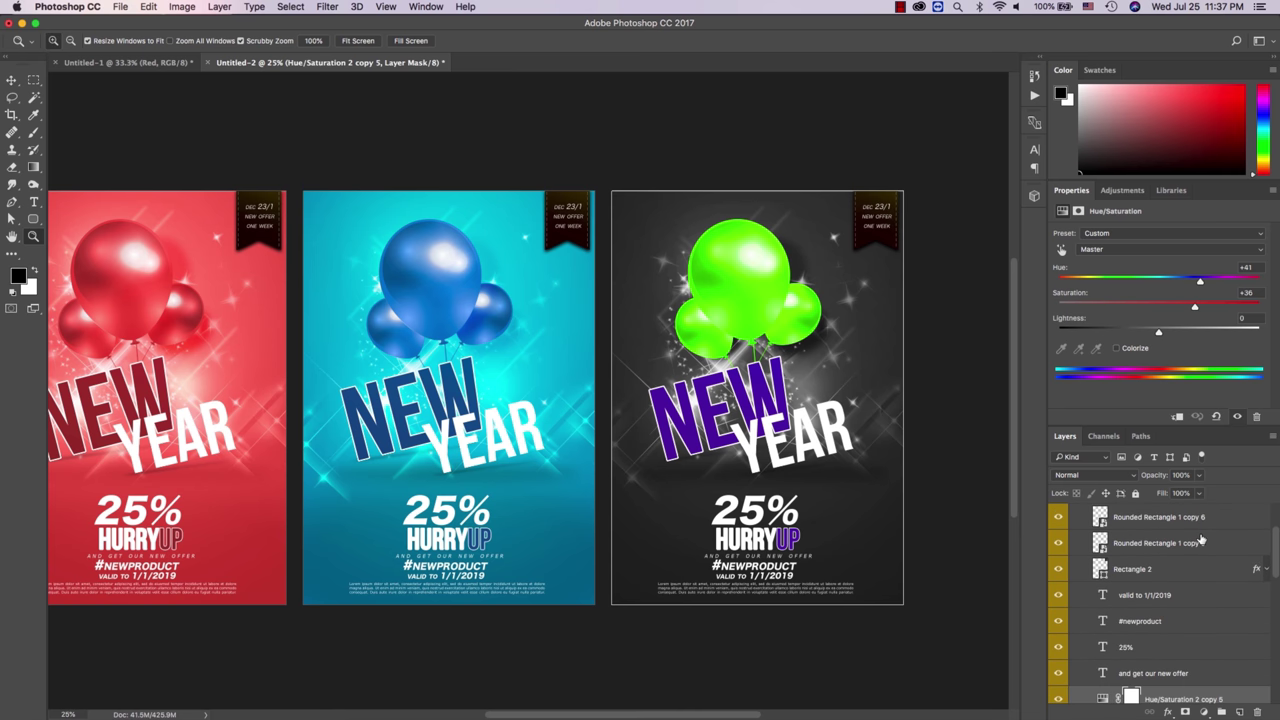
pyautogui.scroll(-1, 1198, 558)
pyautogui.moveTo(1181, 680); pyautogui.dragTo(1174, 610)
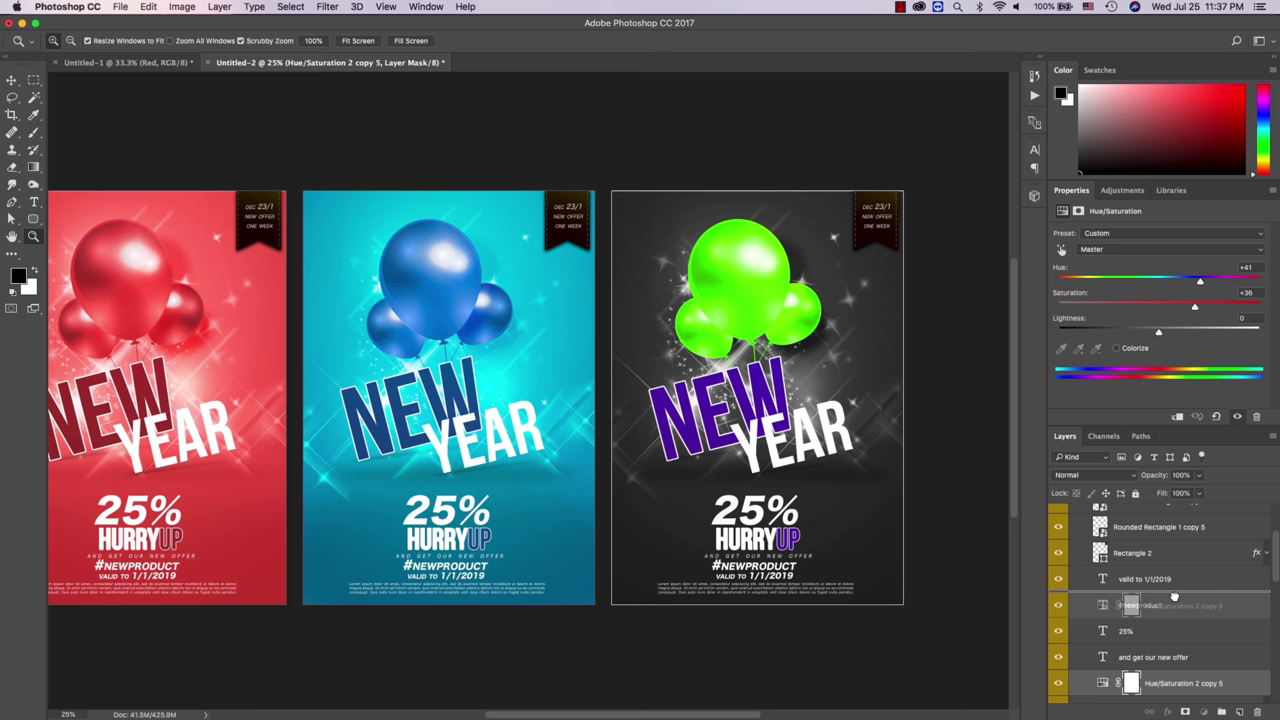
pyautogui.keyDown('alt'); pyautogui.click(1174, 619); pyautogui.keyUp('alt')
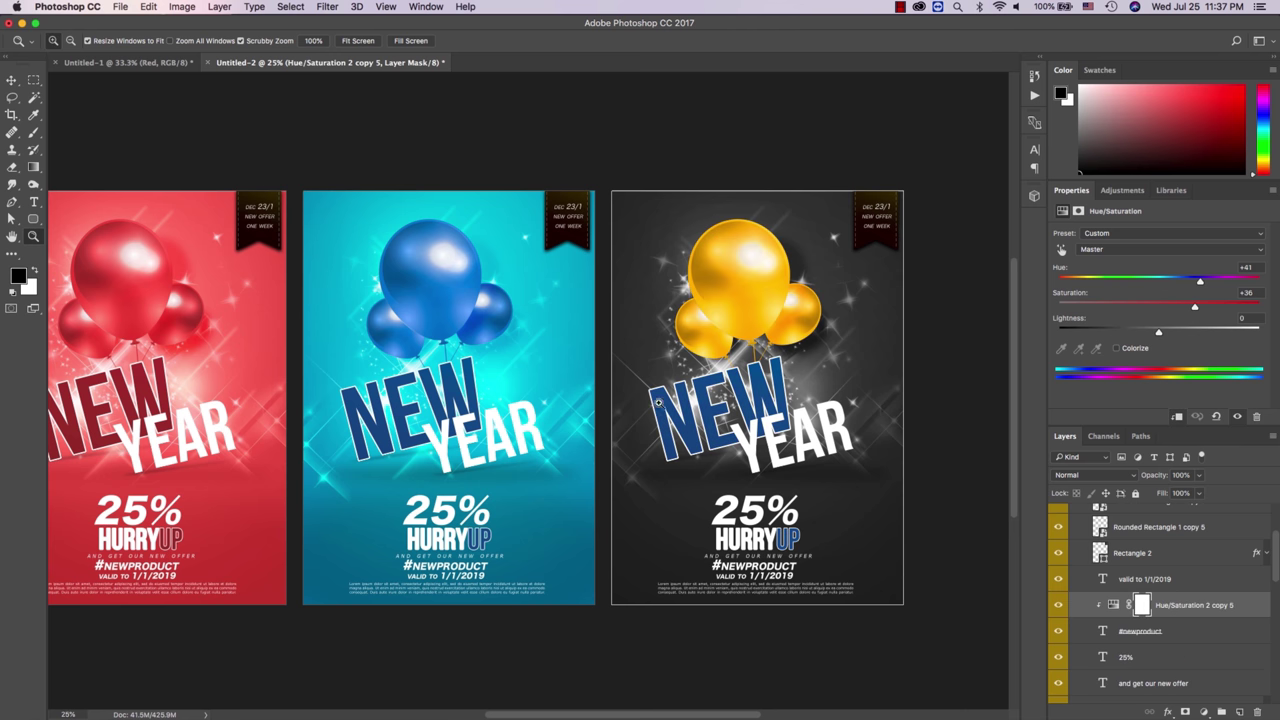
# Step: Look at the #newproduct text's layer style settings without changing them
pyautogui.click(35, 205)
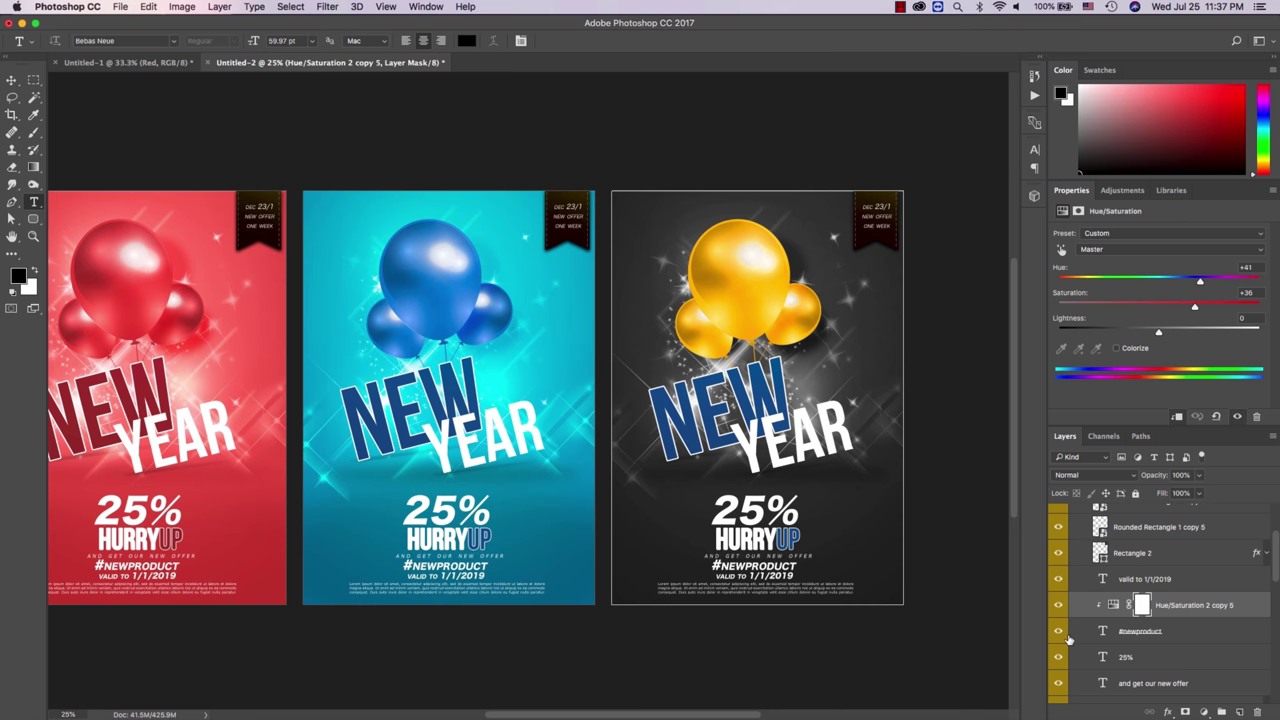
pyautogui.doubleClick(1068, 635)
pyautogui.press('Escape')
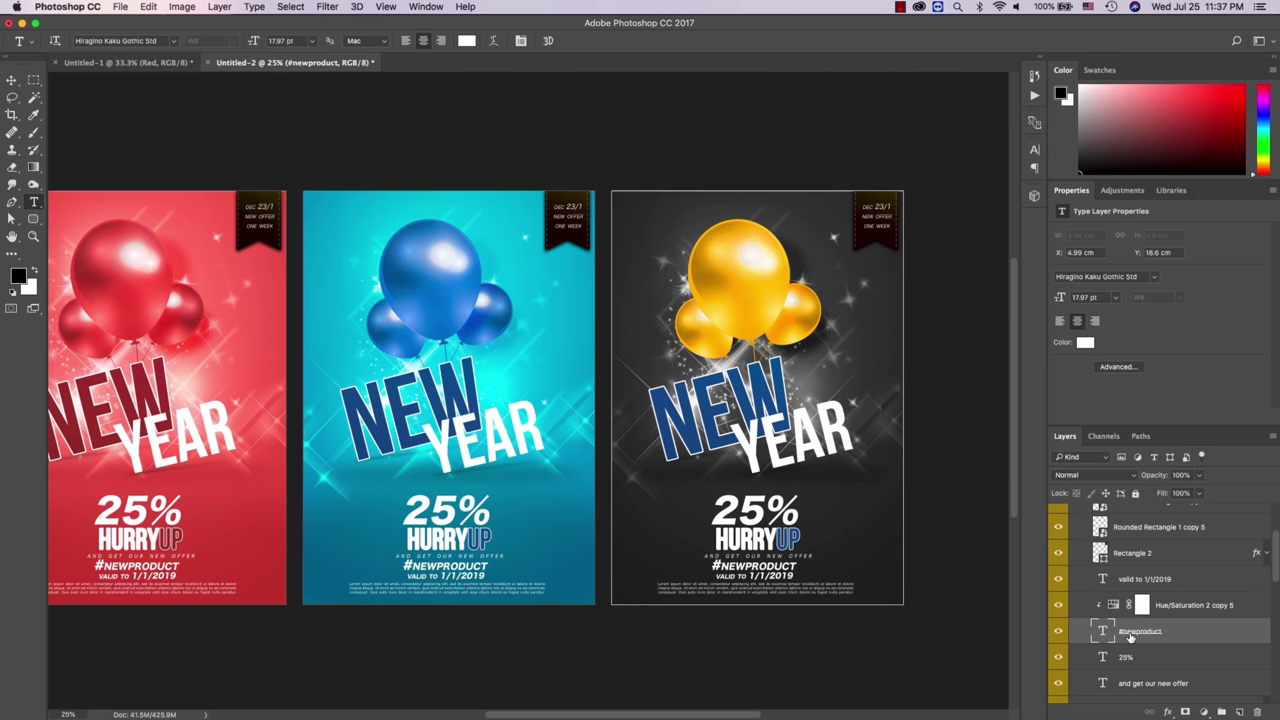
pyautogui.scroll(-1, 1148, 652)
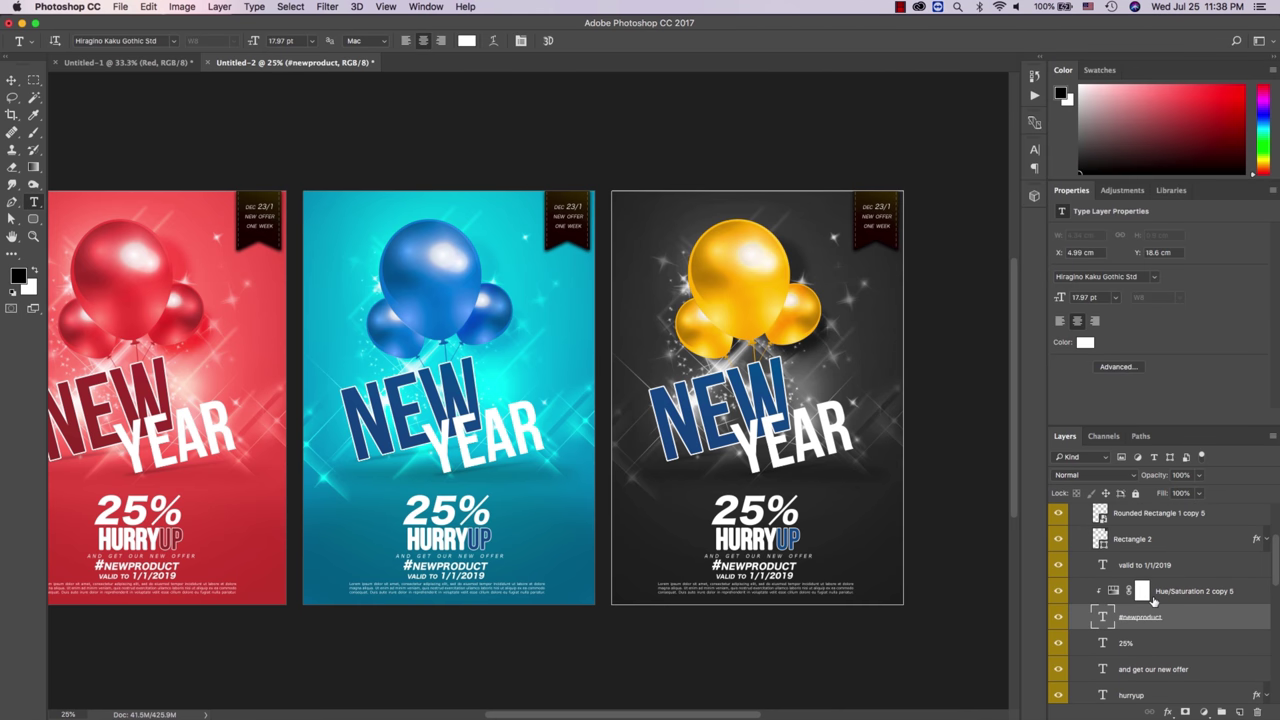
# Step: Delete the duplicated hue/saturation adjustment, leaving the NEW lettering blue
pyautogui.keyDown('alt'); pyautogui.click(1153, 599); pyautogui.keyUp('alt')
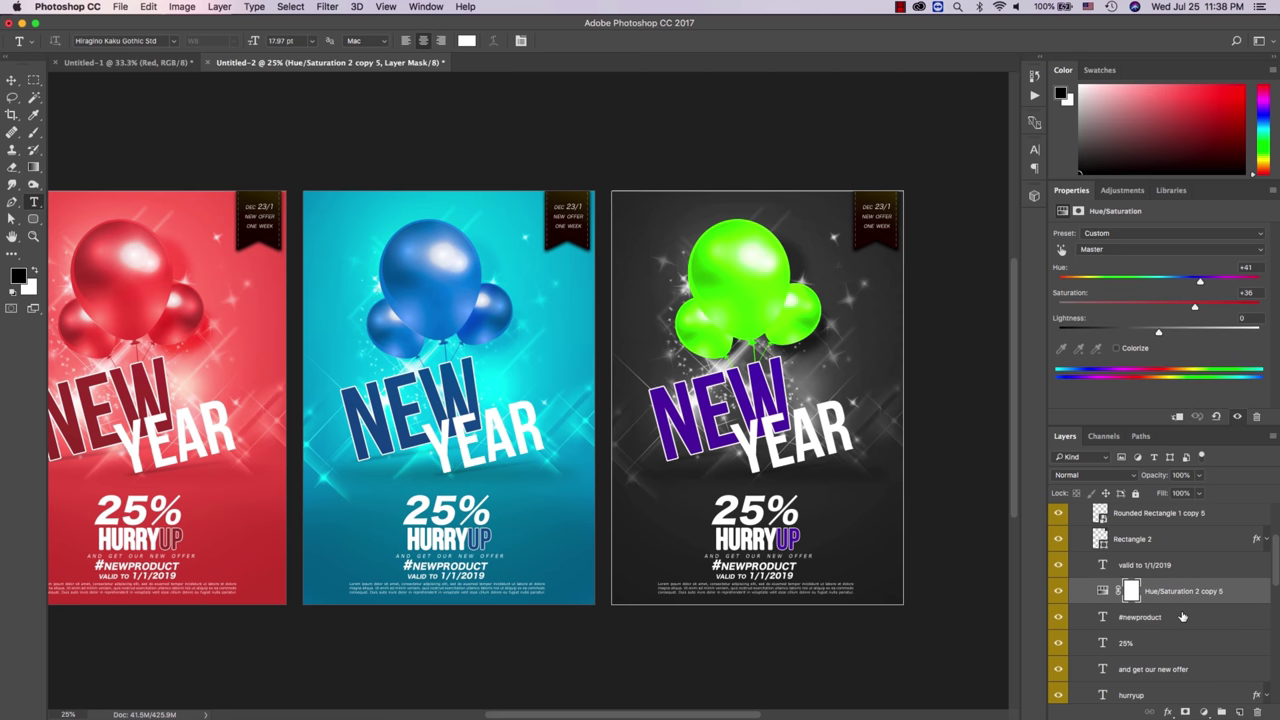
pyautogui.scroll(-1, 1182, 617)
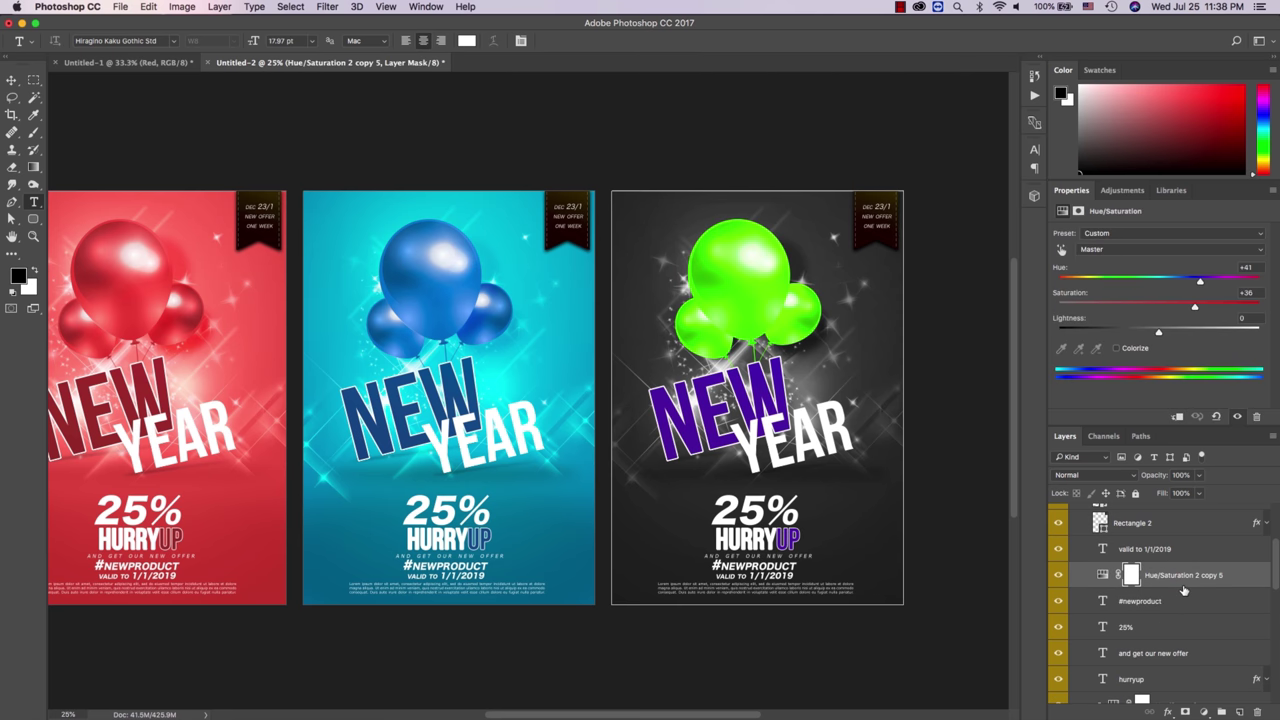
pyautogui.scroll(5, 1183, 591)
pyautogui.scroll(-5, 1183, 591)
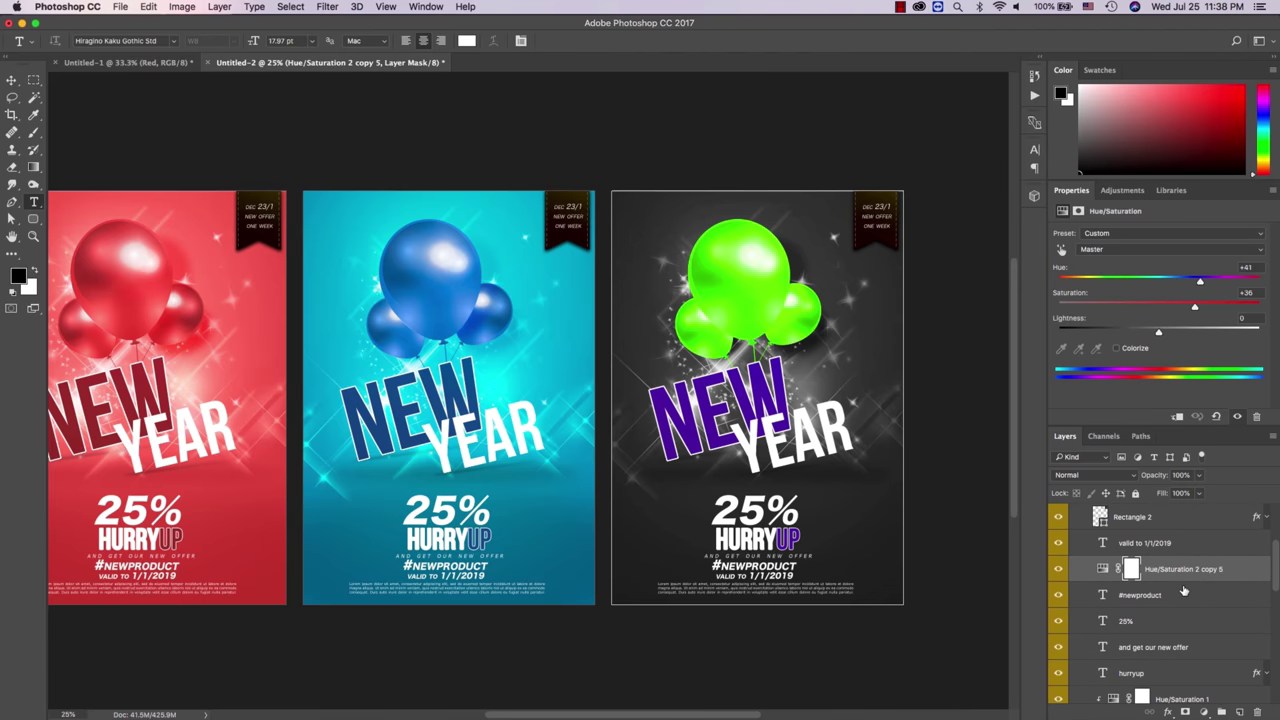
pyautogui.scroll(-2, 1183, 591)
pyautogui.scroll(-3, 1183, 591)
pyautogui.scroll(-3, 1183, 591)
pyautogui.scroll(-2, 1183, 591)
pyautogui.scroll(-2, 1183, 591)
pyautogui.scroll(-2, 1183, 591)
pyautogui.scroll(-3, 1183, 591)
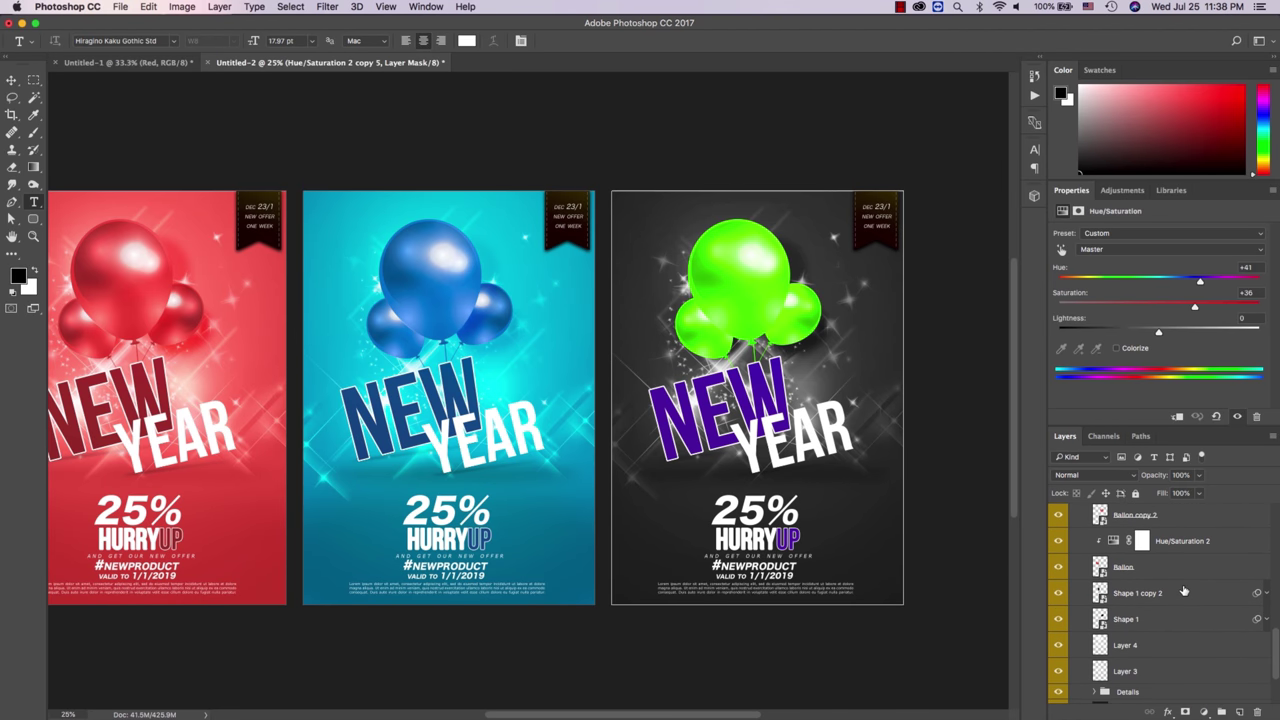
pyautogui.scroll(-2, 1183, 591)
pyautogui.scroll(3, 1183, 591)
pyautogui.scroll(3, 1183, 591)
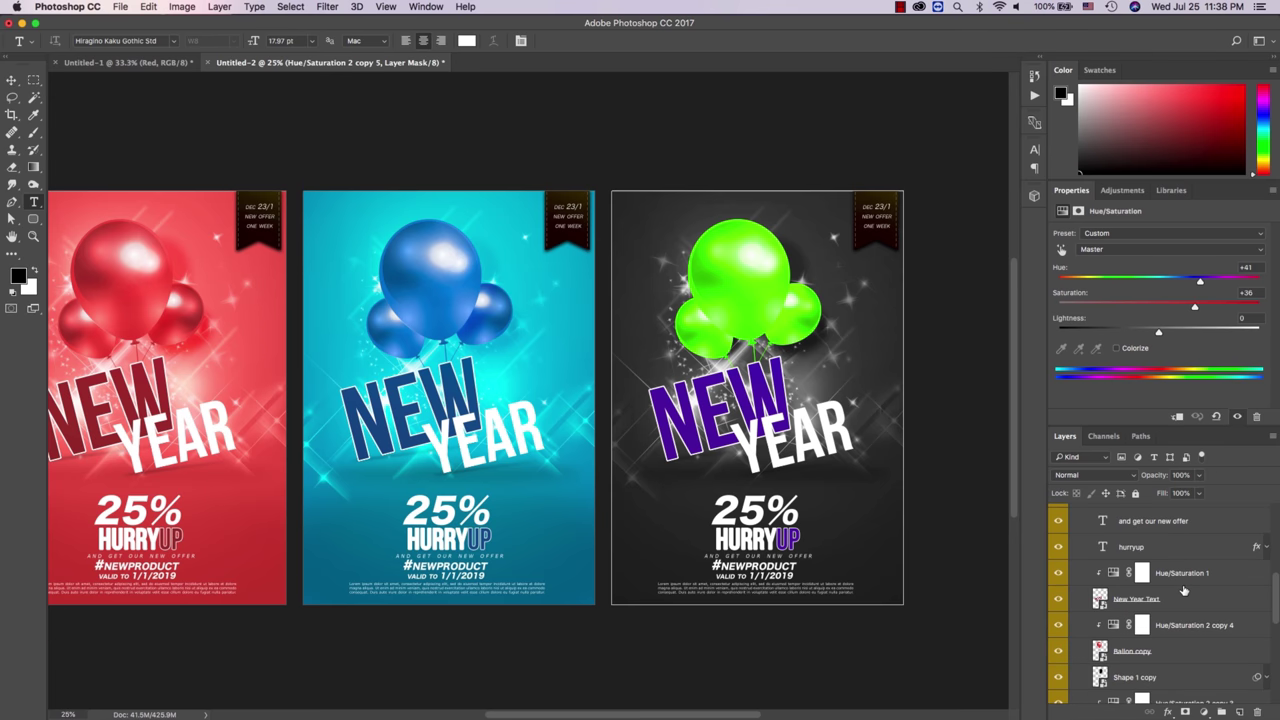
pyautogui.scroll(1, 1183, 591)
pyautogui.scroll(1, 1183, 591)
pyautogui.scroll(1, 1183, 591)
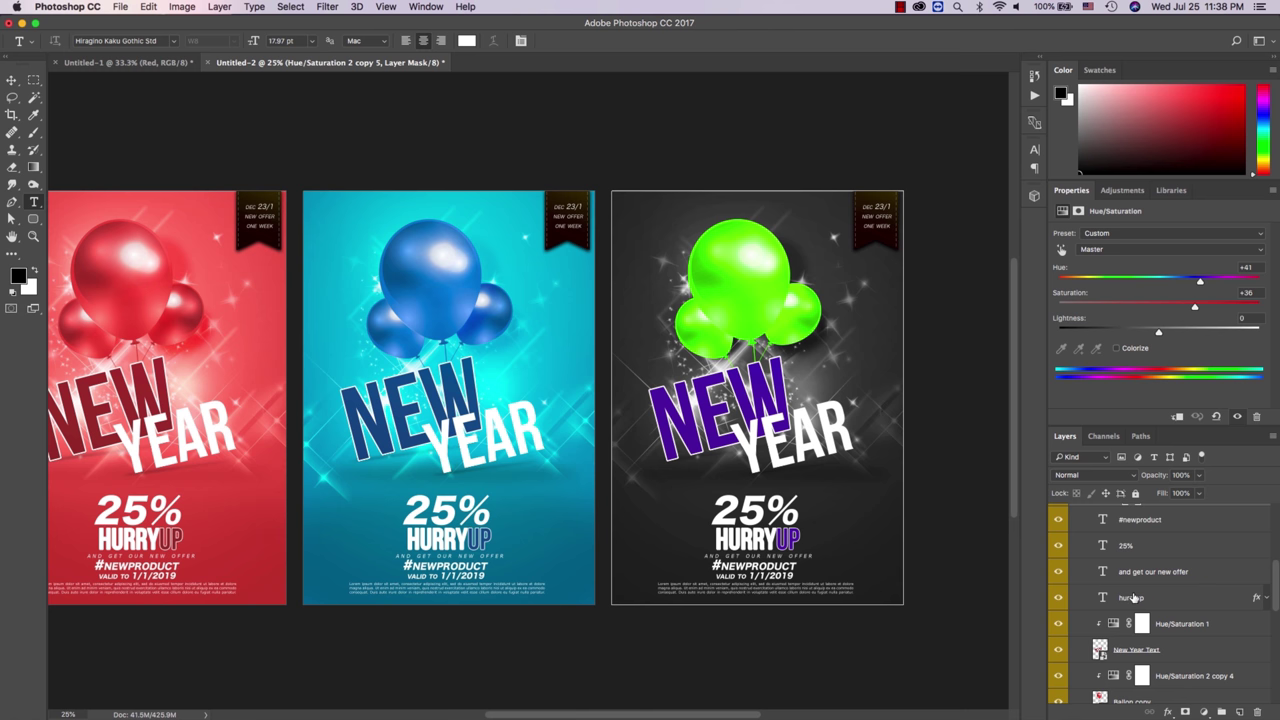
pyautogui.scroll(6, 1133, 597)
pyautogui.press('BackSpace')
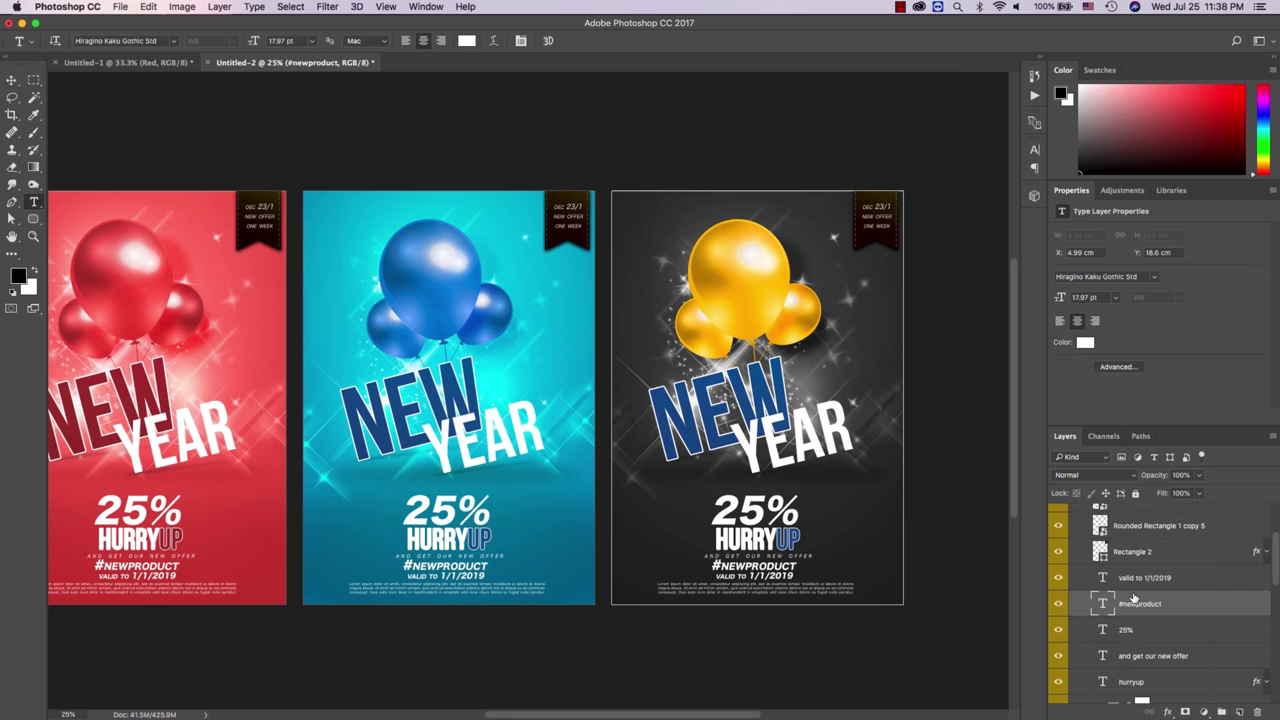
pyautogui.click(1112, 637)
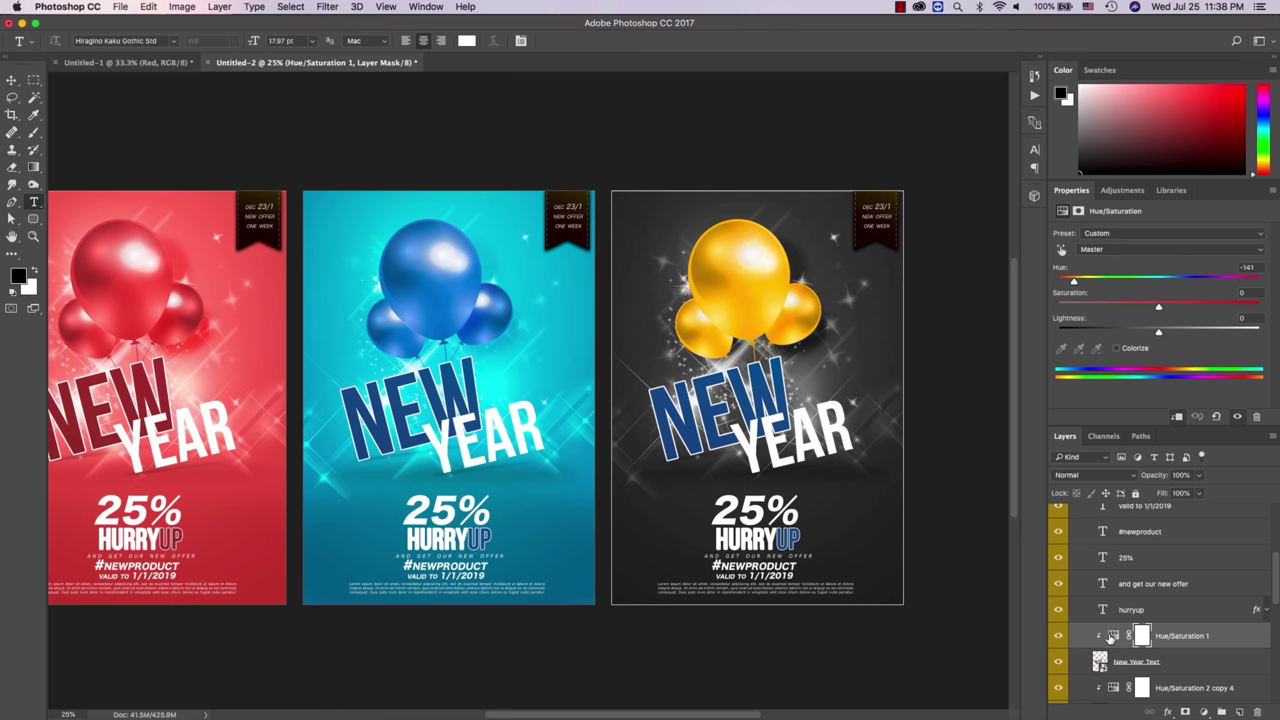
# Step: Set Hue/Saturation 1 on New Year Text to hue +45 and saturation +62, making NEW gold
pyautogui.click(1058, 661)
pyautogui.click(1058, 661)
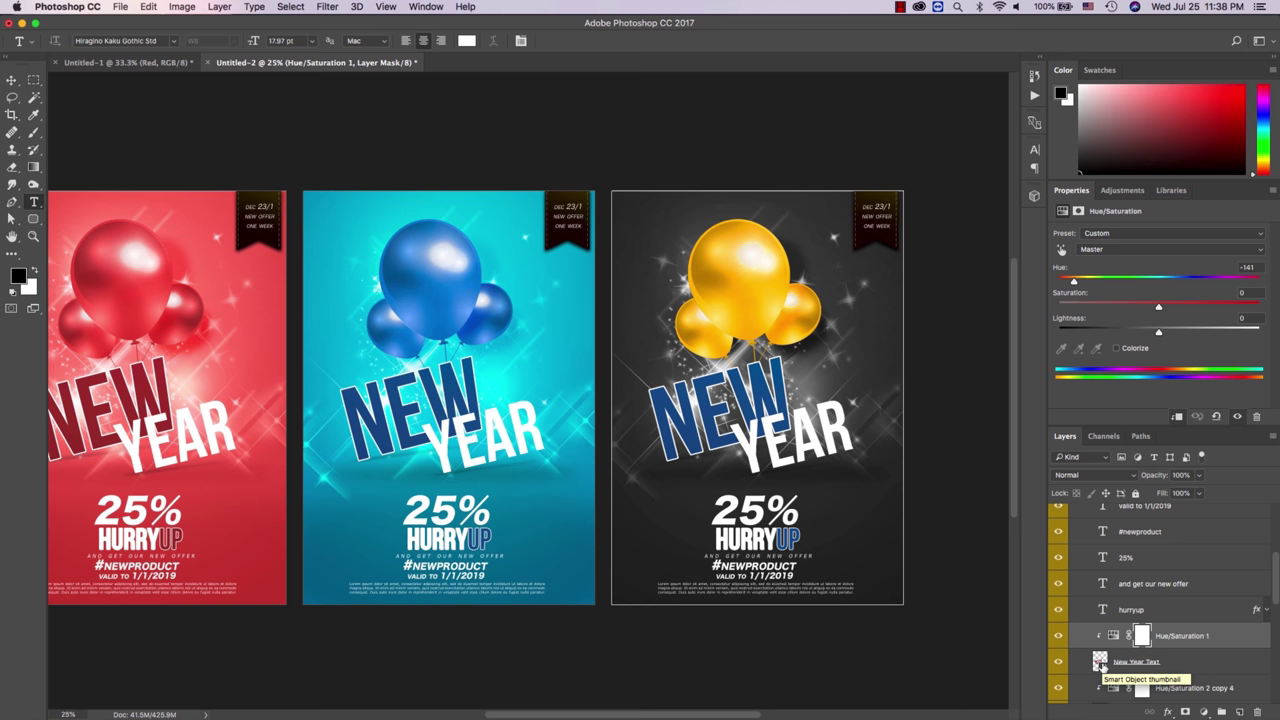
pyautogui.moveTo(1075, 282)
pyautogui.mouseDown()
pyautogui.moveTo(1225, 284)
pyautogui.moveTo(1056, 284)
pyautogui.moveTo(1188, 290)
pyautogui.mouseUp()
pyautogui.click(1189, 306)
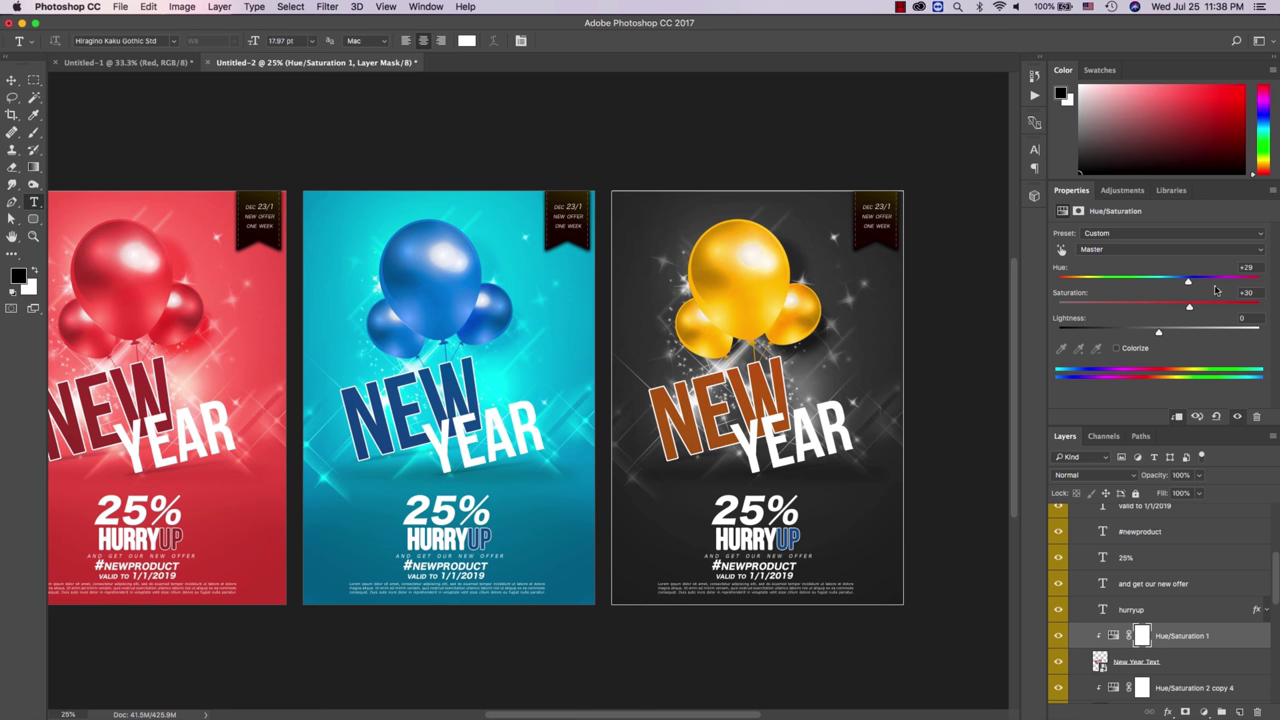
pyautogui.moveTo(1188, 284)
pyautogui.mouseDown()
pyautogui.moveTo(1210, 285)
pyautogui.moveTo(1204, 310)
pyautogui.moveTo(1221, 314)
pyautogui.mouseUp()
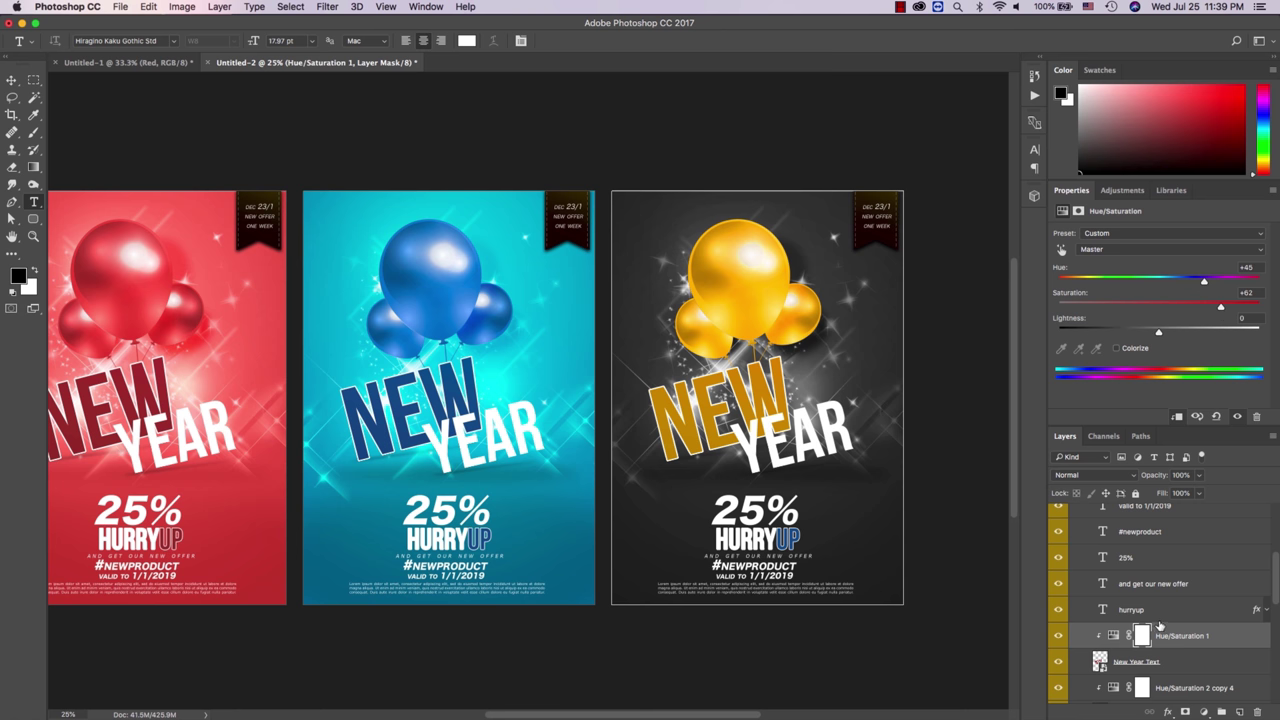
# Step: Recolour the UP in HURRYUP to gold #bf8f00, sampled from the NEW lettering
pyautogui.press('x')
pyautogui.press('z')
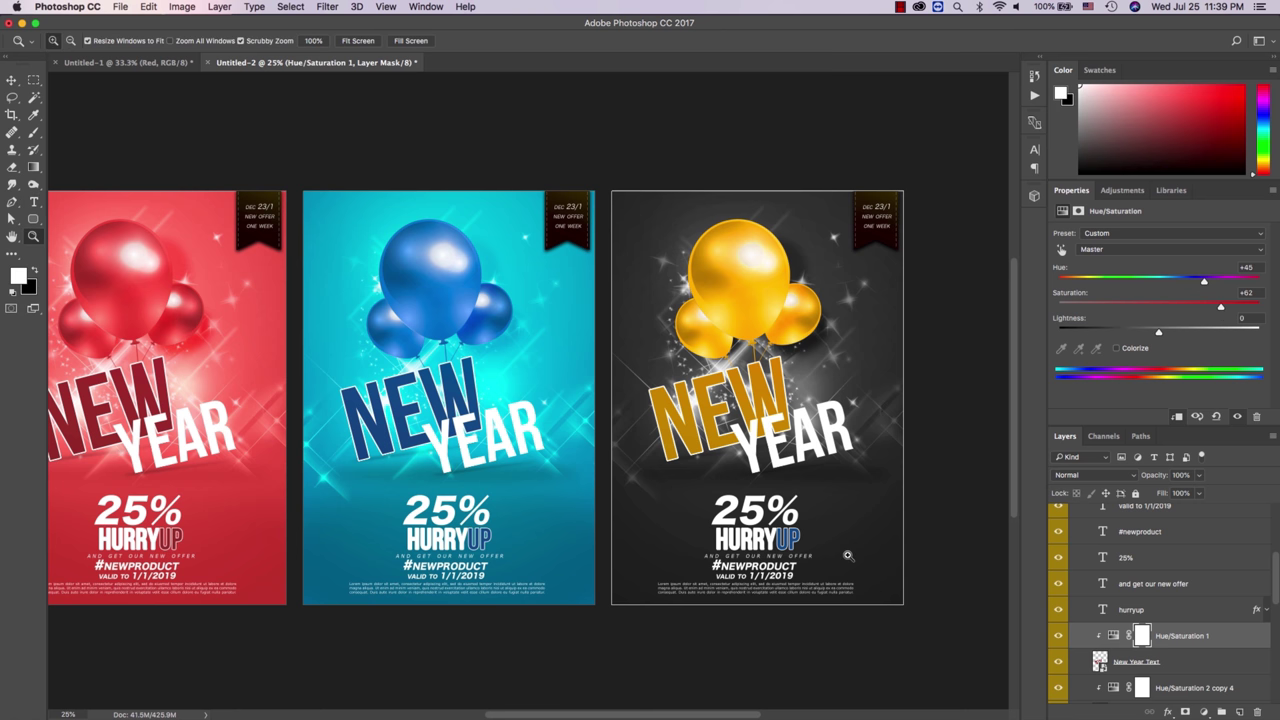
pyautogui.click(848, 556)
pyautogui.press('t')
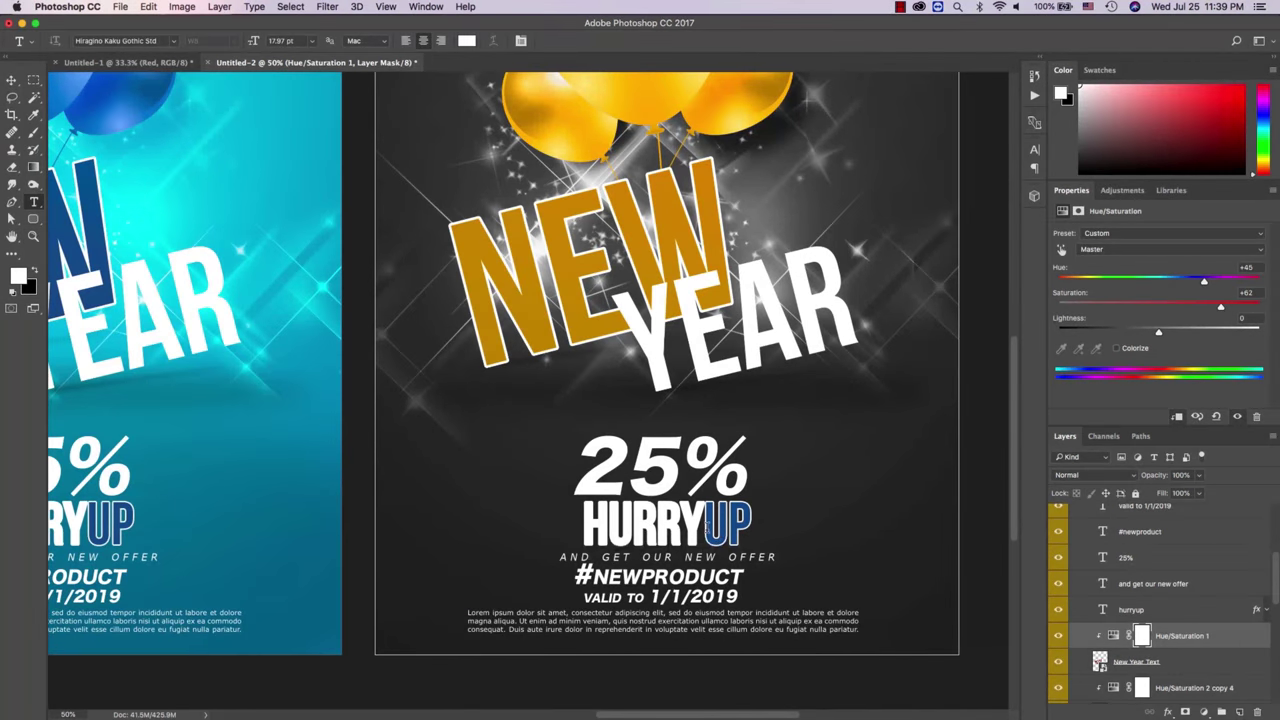
pyautogui.moveTo(705, 528); pyautogui.dragTo(750, 530)
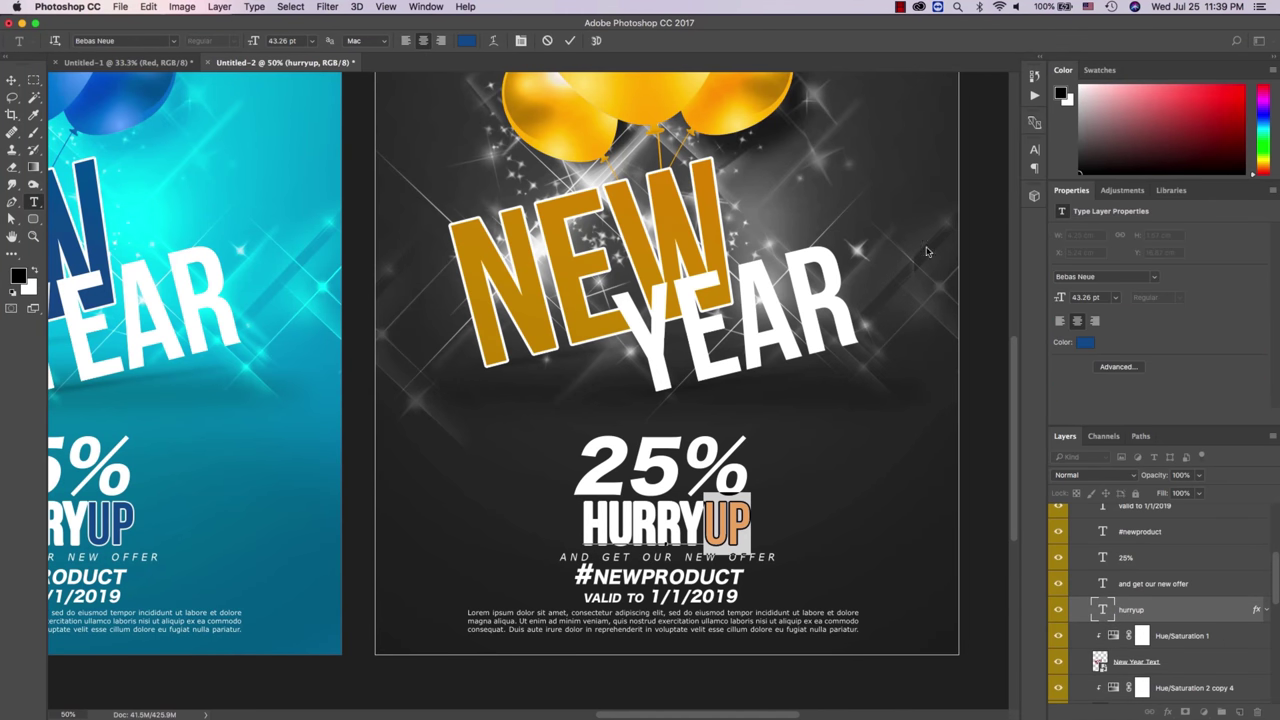
pyautogui.click(465, 42)
pyautogui.click(565, 235)
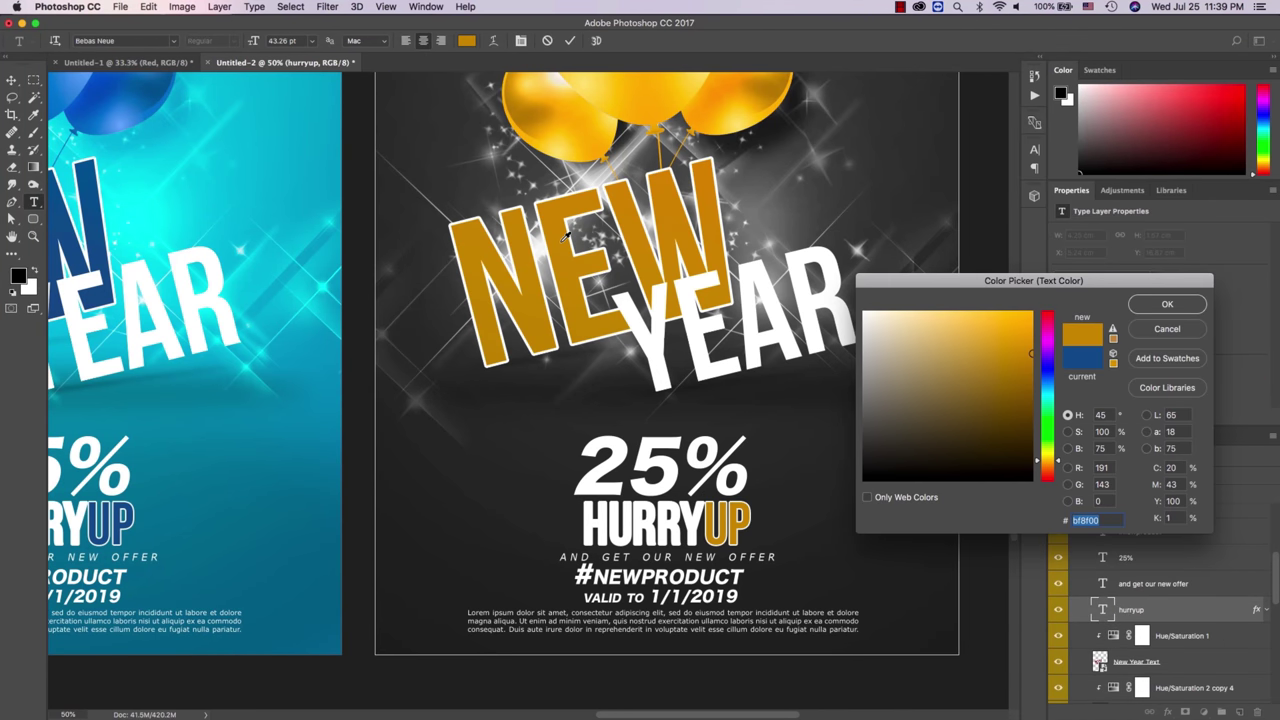
pyautogui.click(1192, 310)
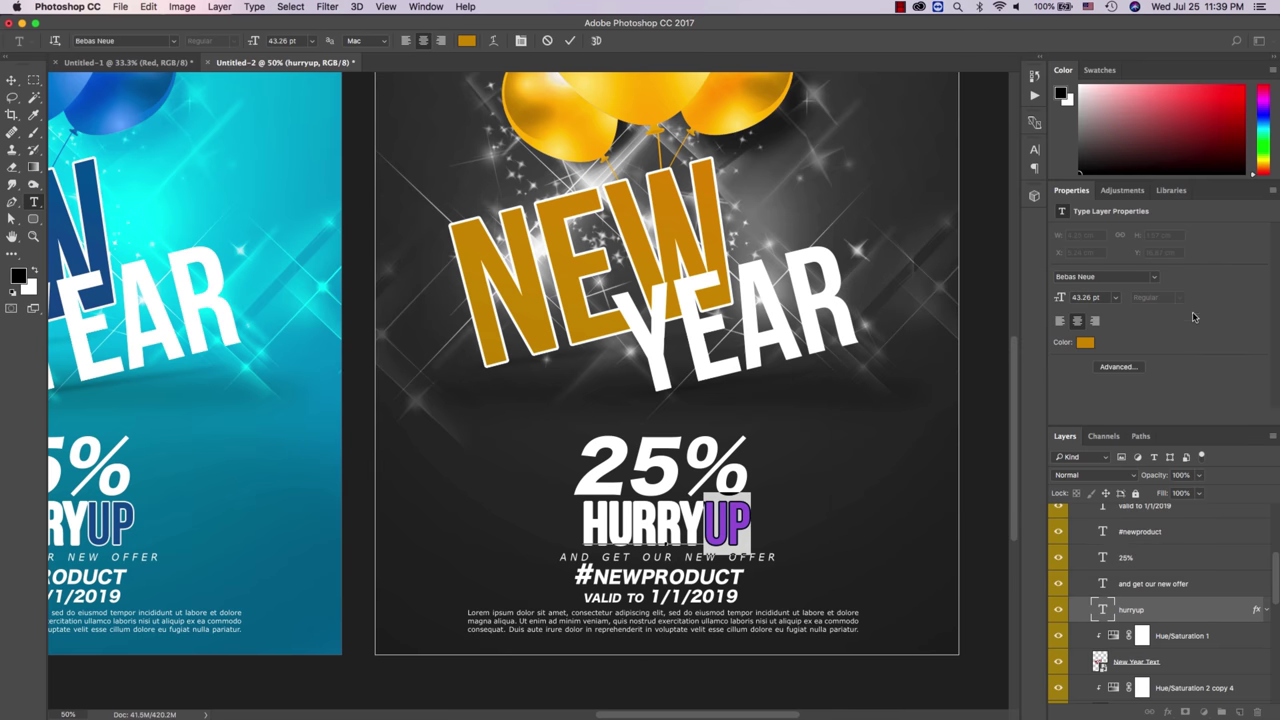
pyautogui.press('super+Return')
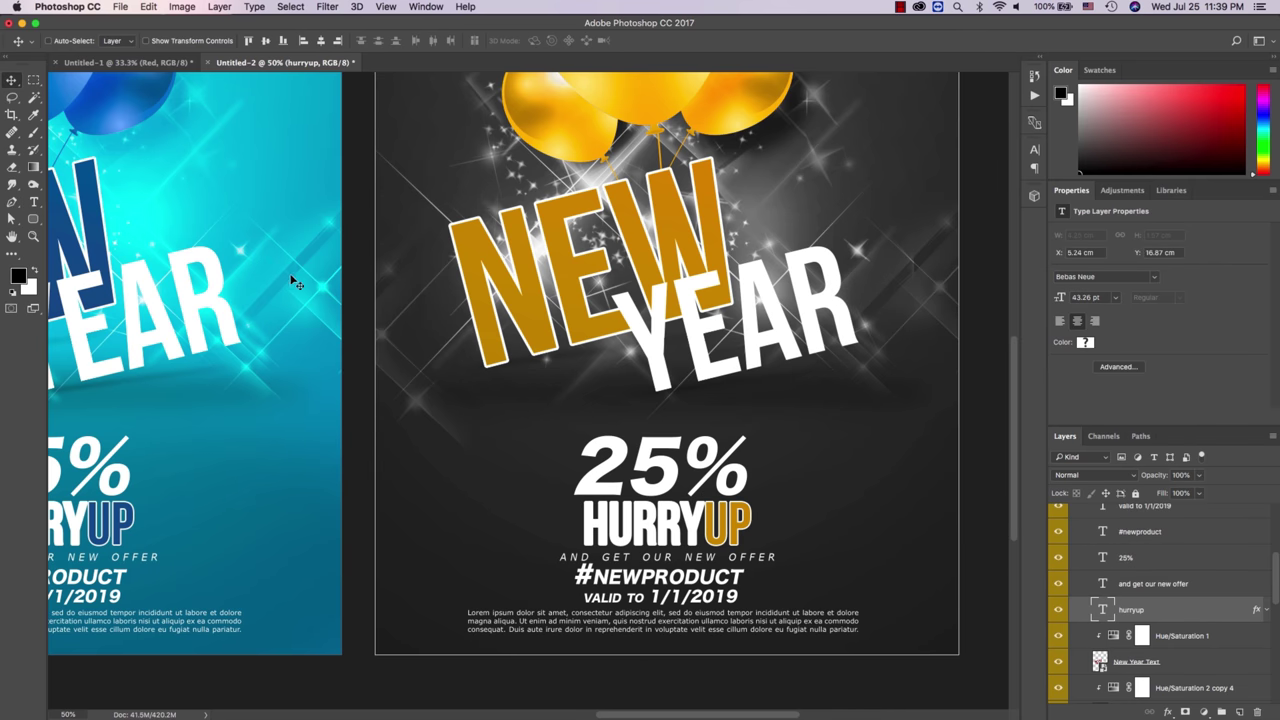
# Step: Fit all three flyers on screen and show them in Full Screen Mode
pyautogui.press('z')
pyautogui.rightClick(290, 276)
pyautogui.click(320, 284)
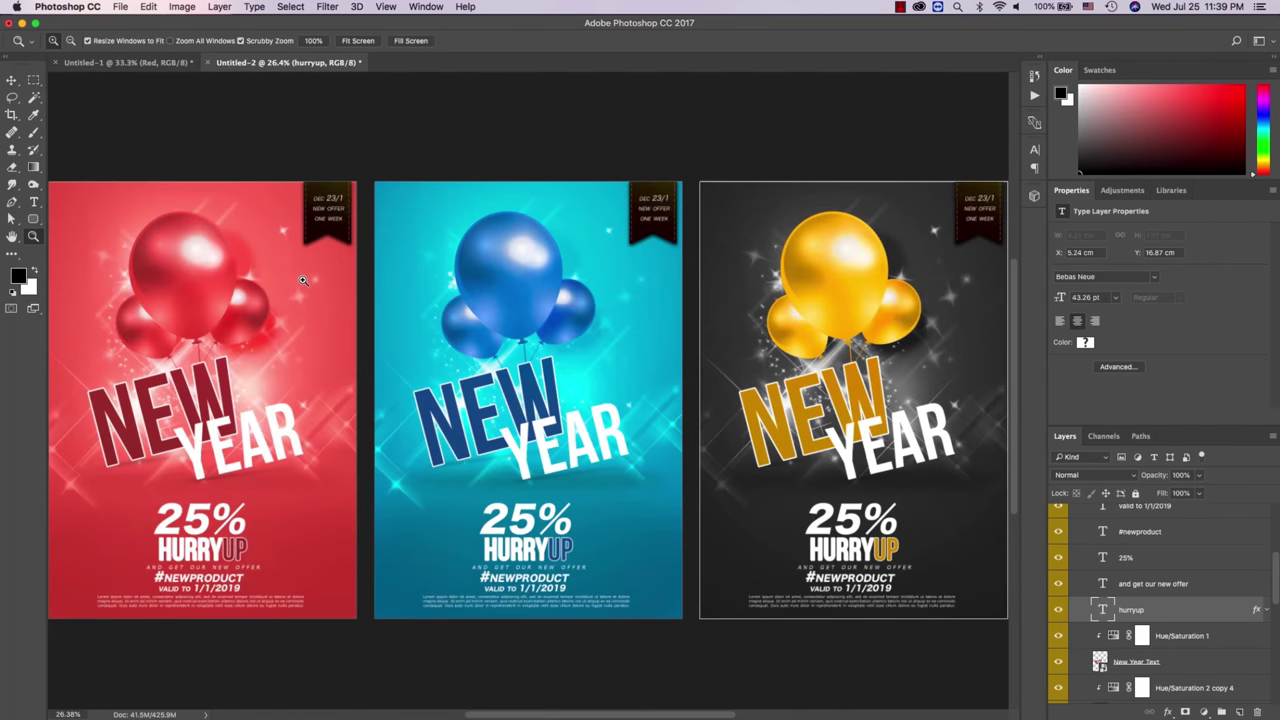
pyautogui.press('f')
pyautogui.press('f')
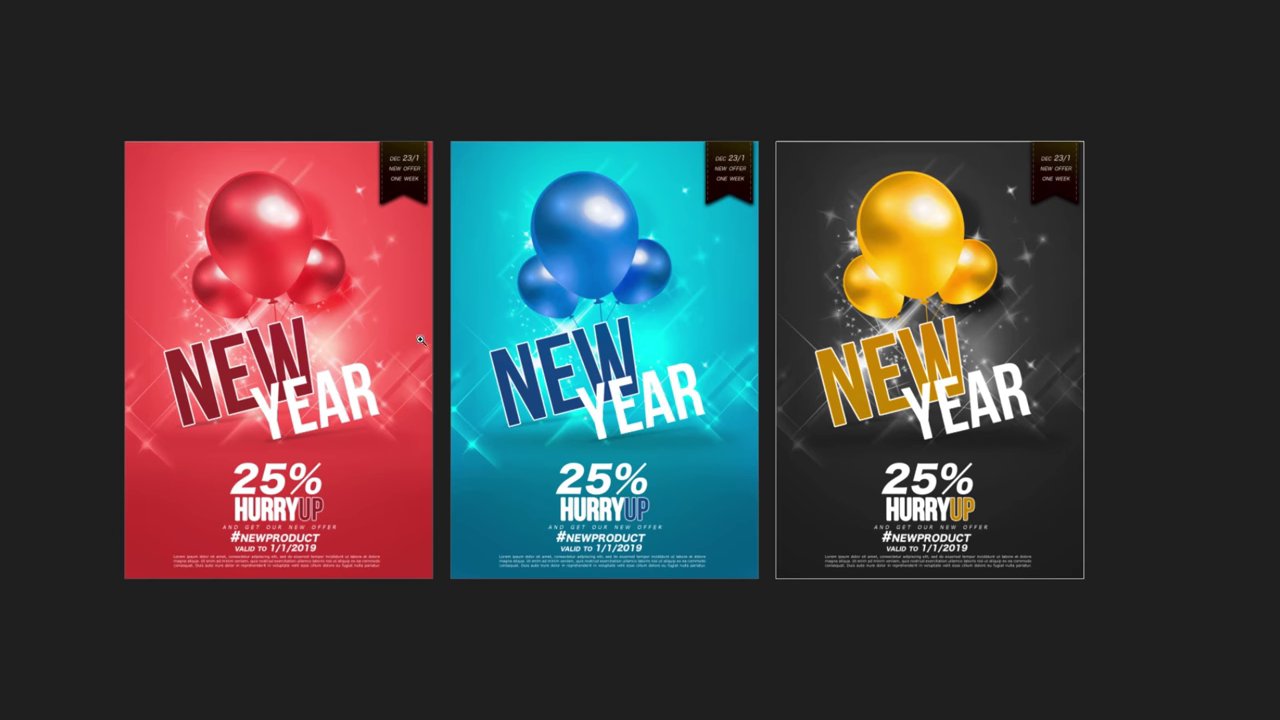
pyautogui.rightClick(419, 337)
pyautogui.click(440, 346)
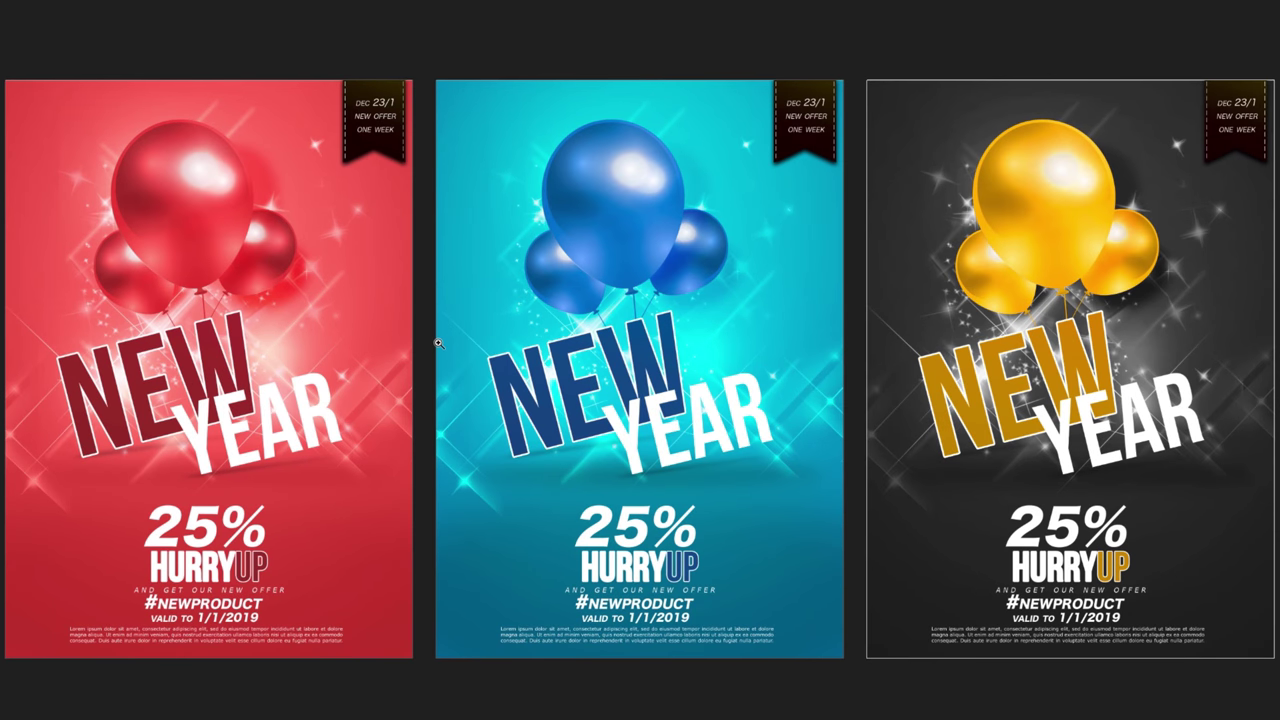